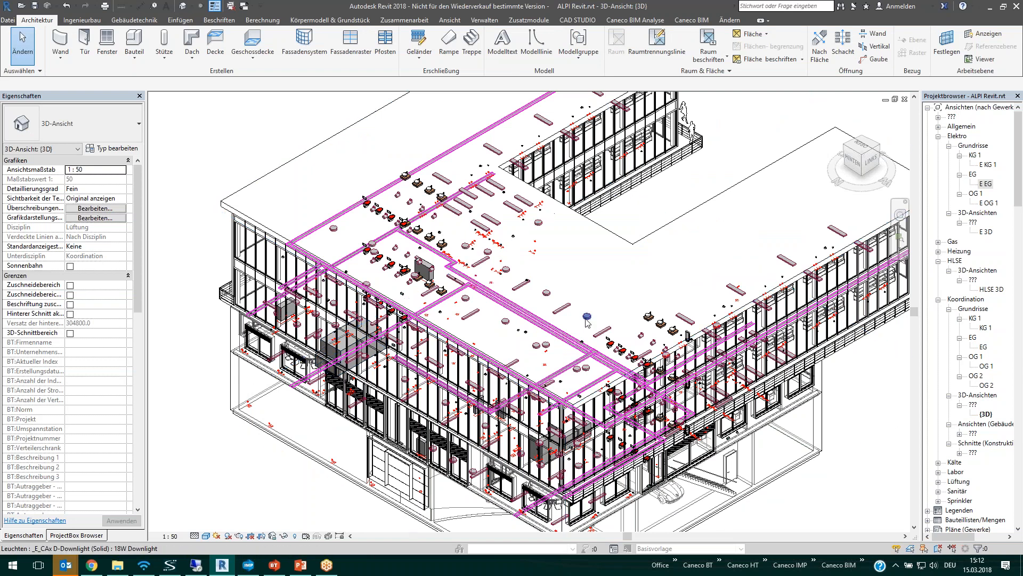
Step: Examine the light fixtures and cable trays across the building in the 3D view
{"action": "scroll", "coordinate": [586, 319], "scroll_direction": "down", "scroll_amount": 1}
{"action": "middle_click_drag", "start_coordinate": [566, 334], "coordinate": [484, 356]}
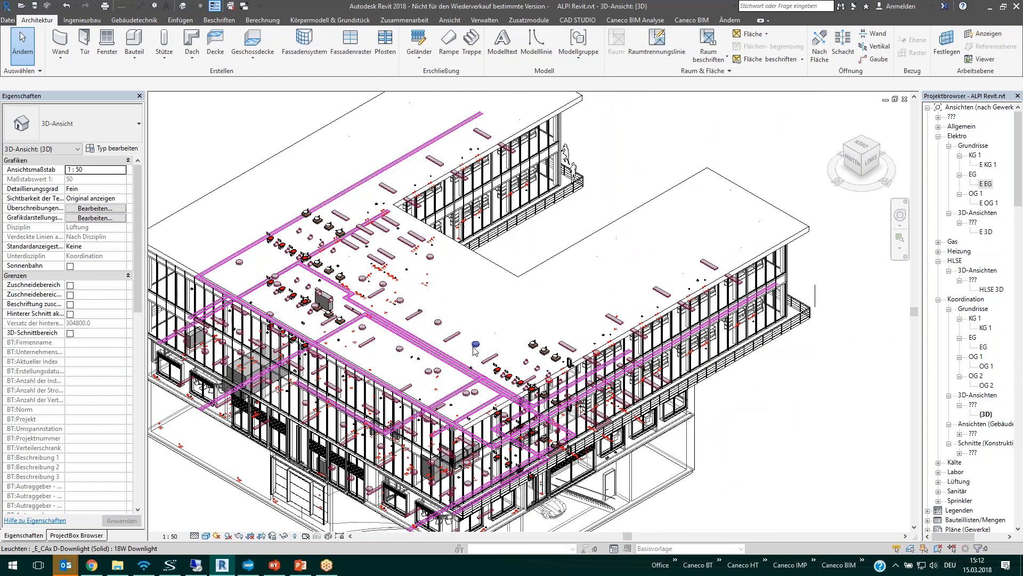
{"action": "scroll", "coordinate": [480, 351], "scroll_direction": "up", "scroll_amount": 2}
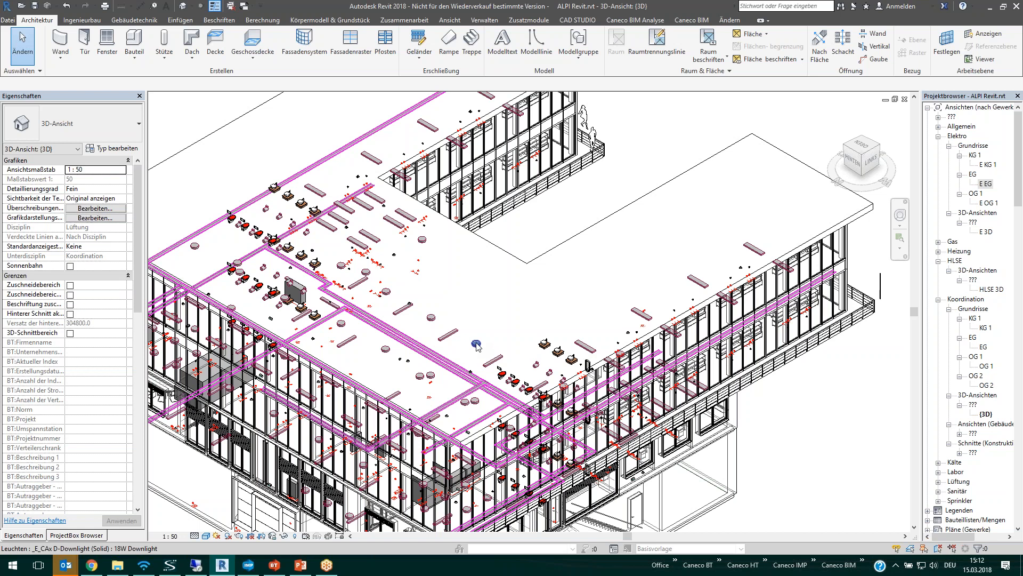
{"action": "scroll", "coordinate": [453, 339], "scroll_direction": "up", "scroll_amount": 4}
{"action": "scroll", "coordinate": [450, 337], "scroll_direction": "up", "scroll_amount": 2}
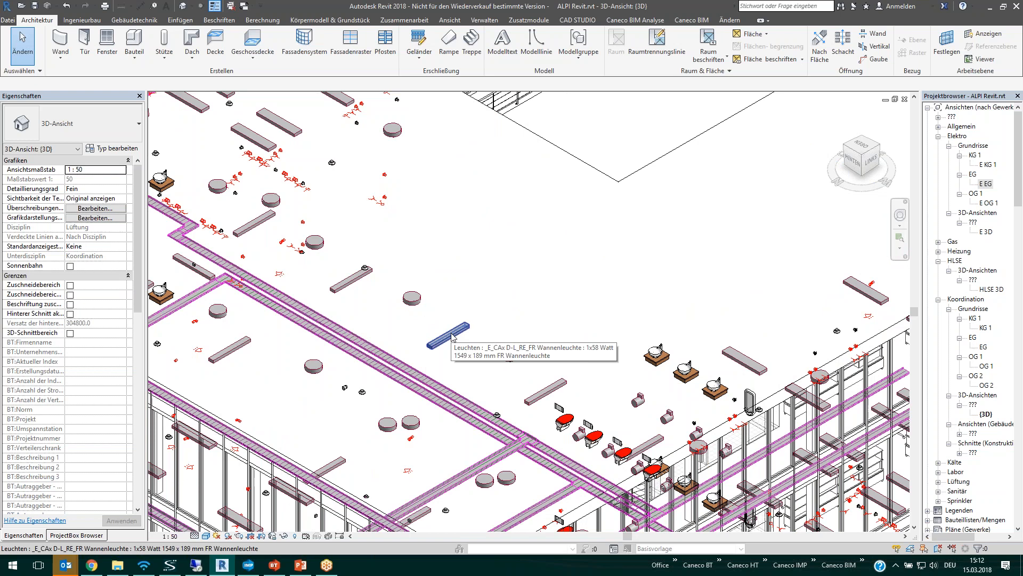
{"action": "scroll", "coordinate": [451, 336], "scroll_direction": "down", "scroll_amount": 6}
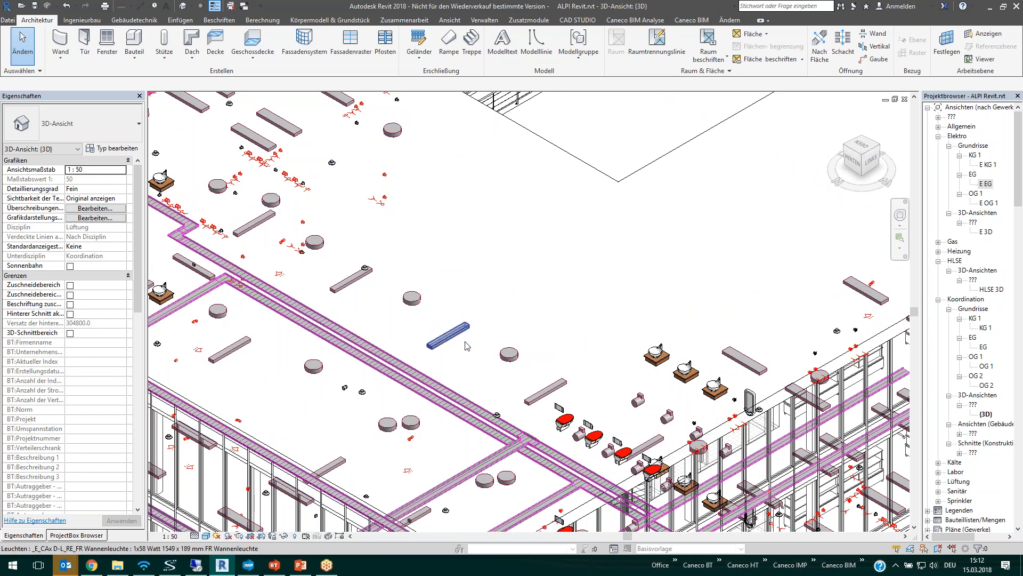
{"action": "middle_click_drag", "start_coordinate": [465, 346], "coordinate": [539, 295]}
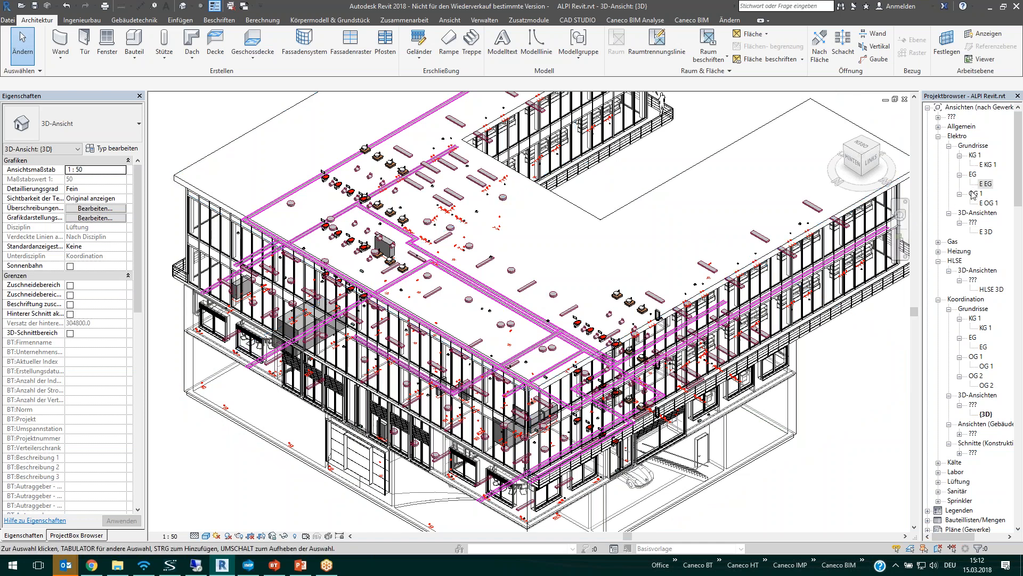
Step: Open the E EG electrical floor plan and examine its light fixtures, sockets and cable trays
{"action": "double_click", "coordinate": [985, 184]}
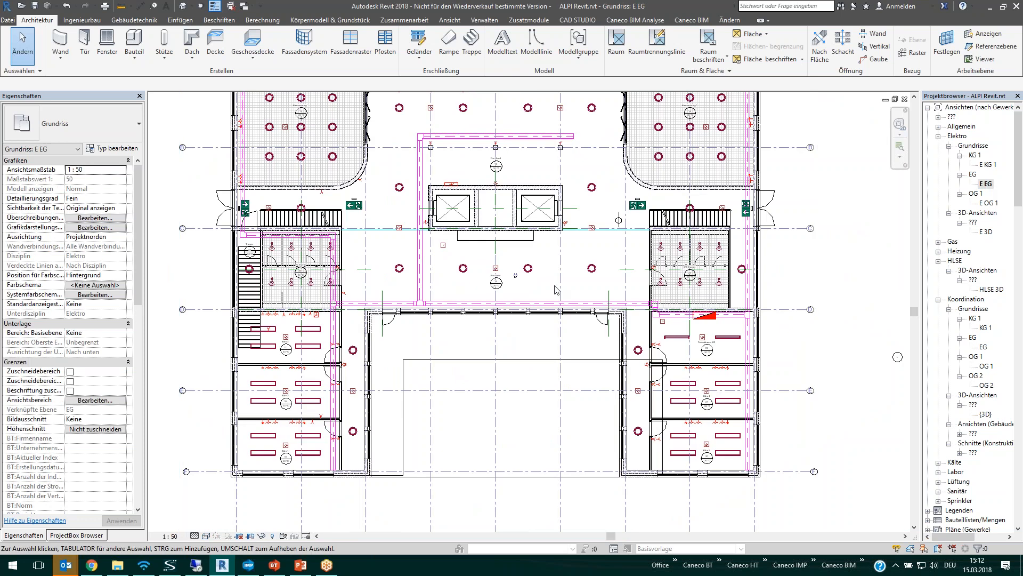
{"action": "middle_click_drag", "start_coordinate": [558, 277], "coordinate": [546, 351]}
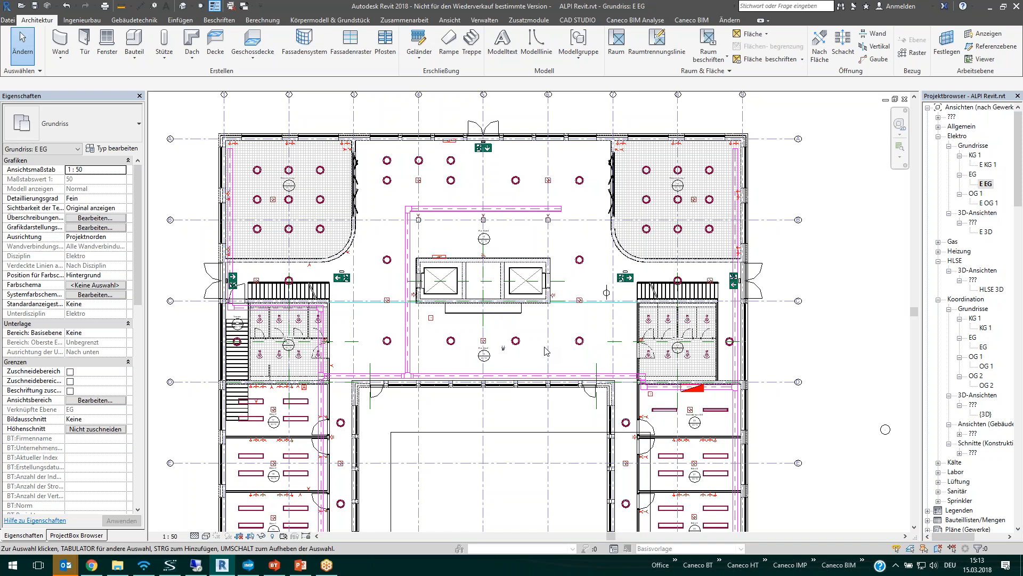
{"action": "middle_click_drag", "start_coordinate": [537, 347], "coordinate": [548, 296]}
{"action": "scroll", "coordinate": [547, 296], "scroll_direction": "down", "scroll_amount": 1}
{"action": "scroll", "coordinate": [548, 300], "scroll_direction": "up", "scroll_amount": 1}
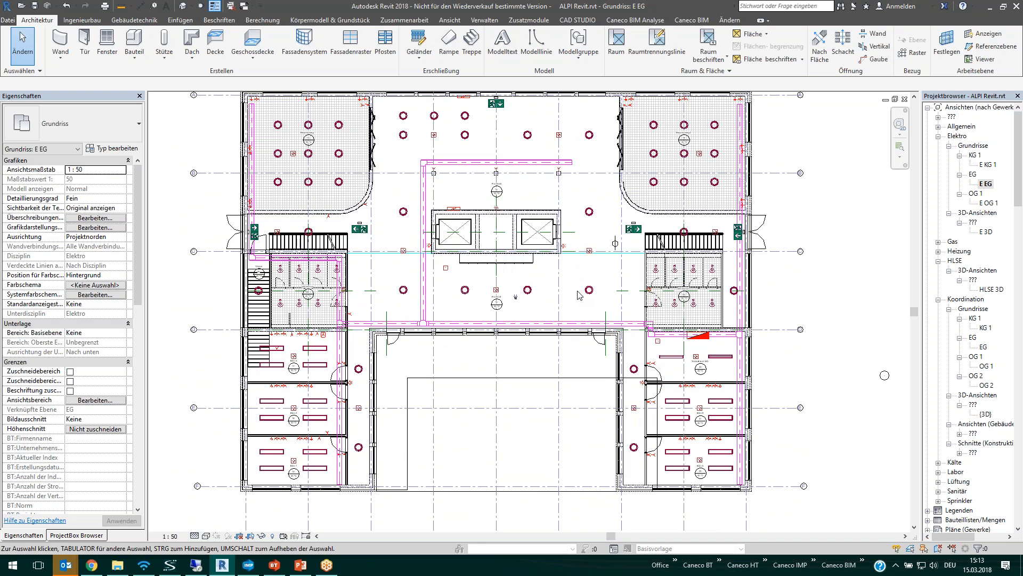
{"action": "middle_click_drag", "start_coordinate": [600, 292], "coordinate": [590, 315]}
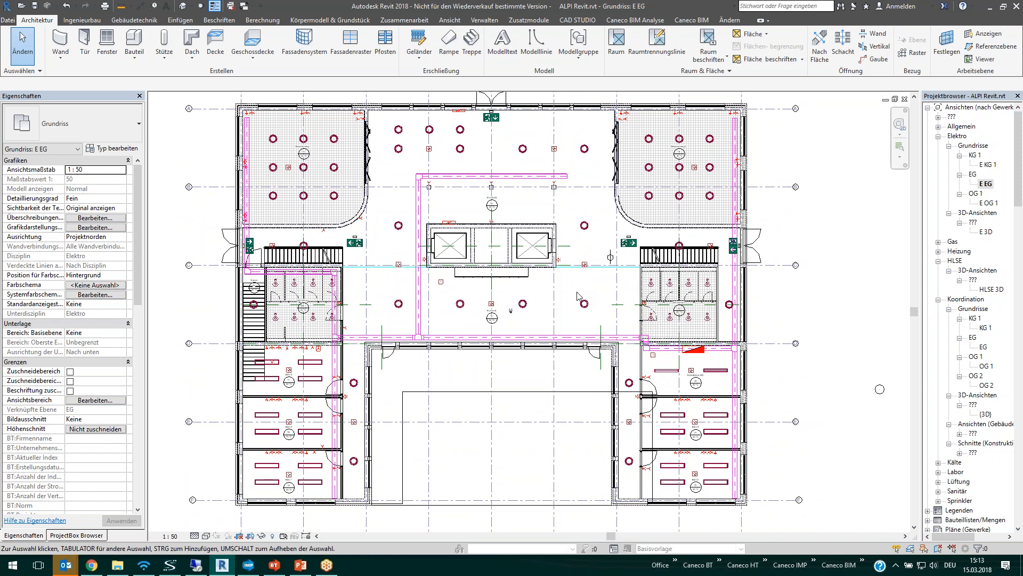
{"action": "scroll", "coordinate": [373, 285], "scroll_direction": "up", "scroll_amount": 3}
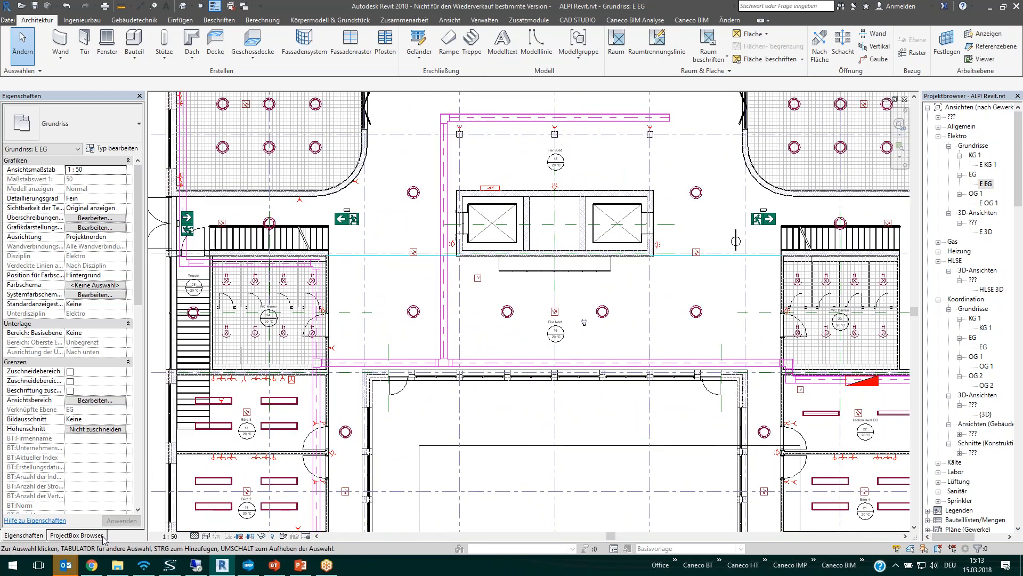
Step: Show the 50Elektro catalogue of the El trade in the ProjectBox Browser and expand its 02_Dosen group
{"action": "left_click", "coordinate": [76, 535]}
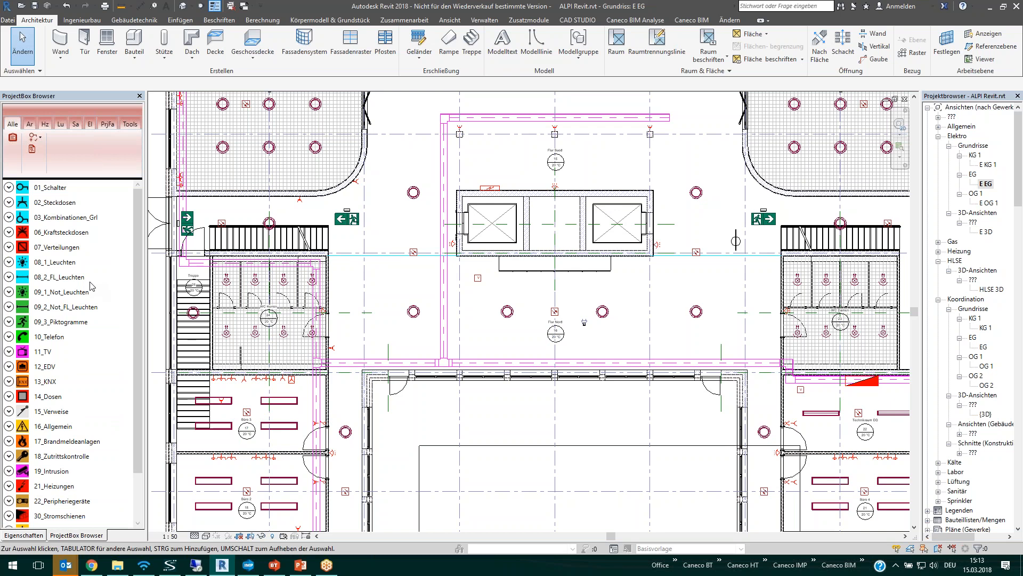
{"action": "left_click", "coordinate": [8, 202]}
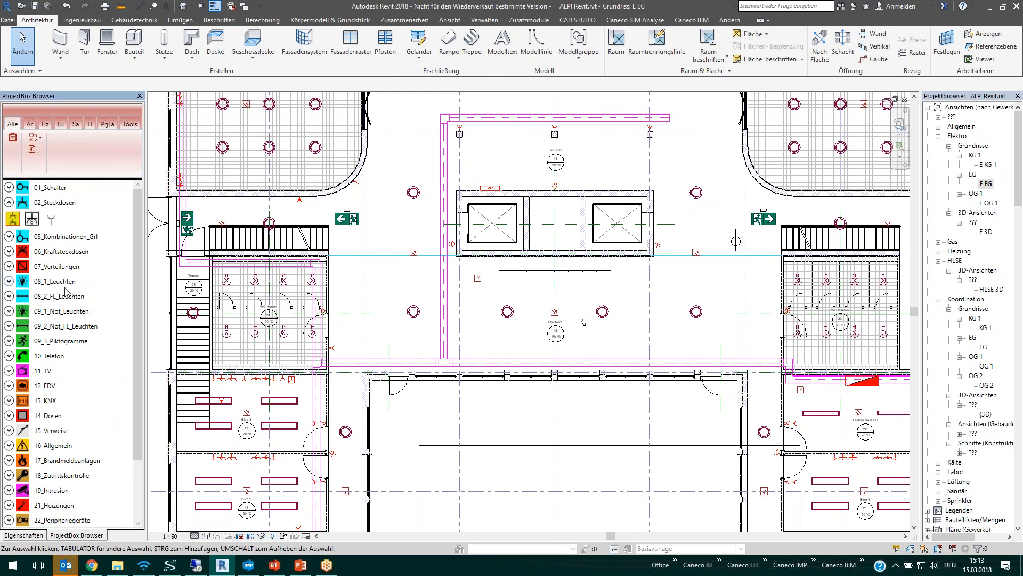
{"action": "left_click", "coordinate": [90, 125]}
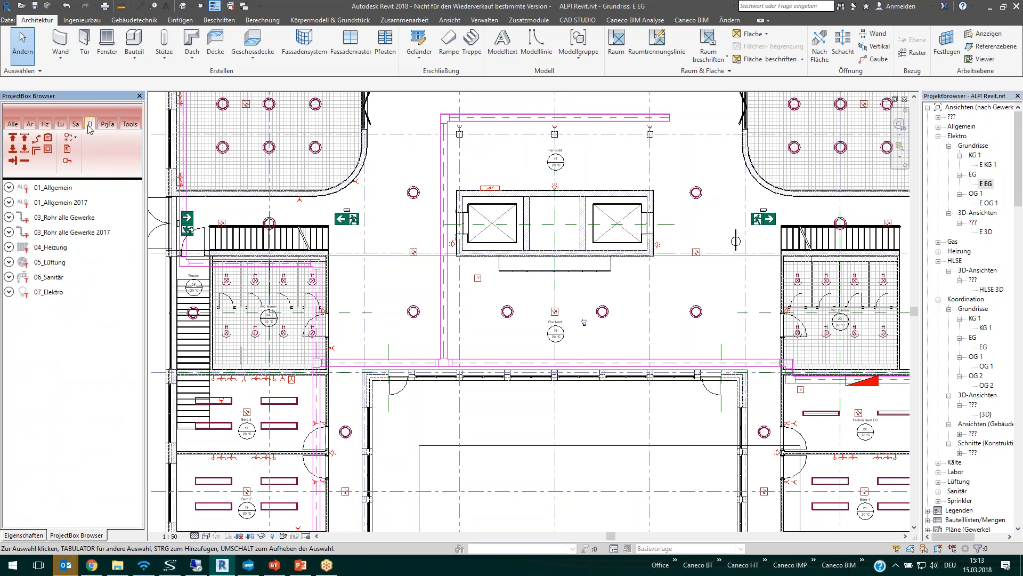
{"action": "left_click", "coordinate": [70, 137]}
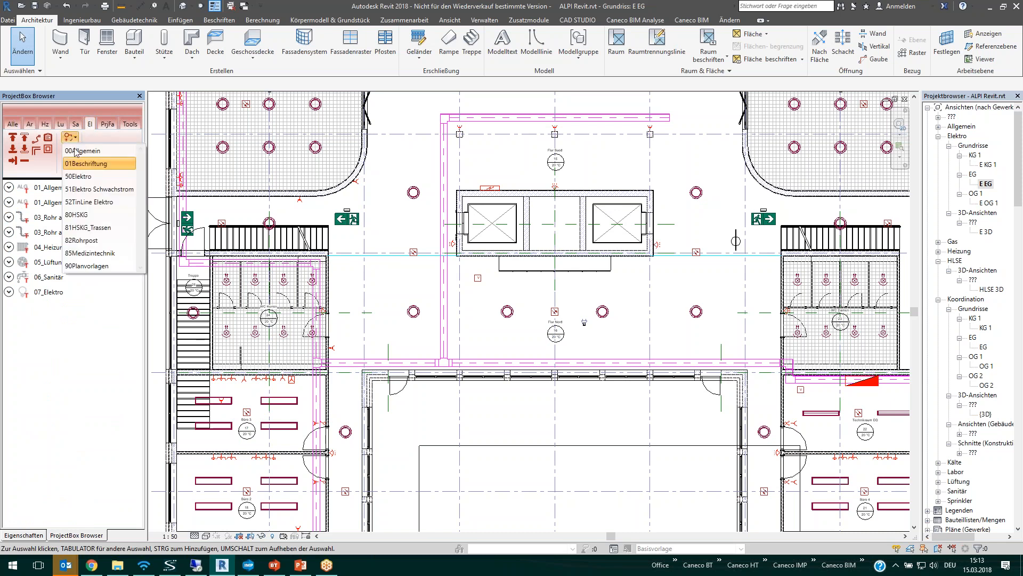
{"action": "left_click", "coordinate": [85, 176]}
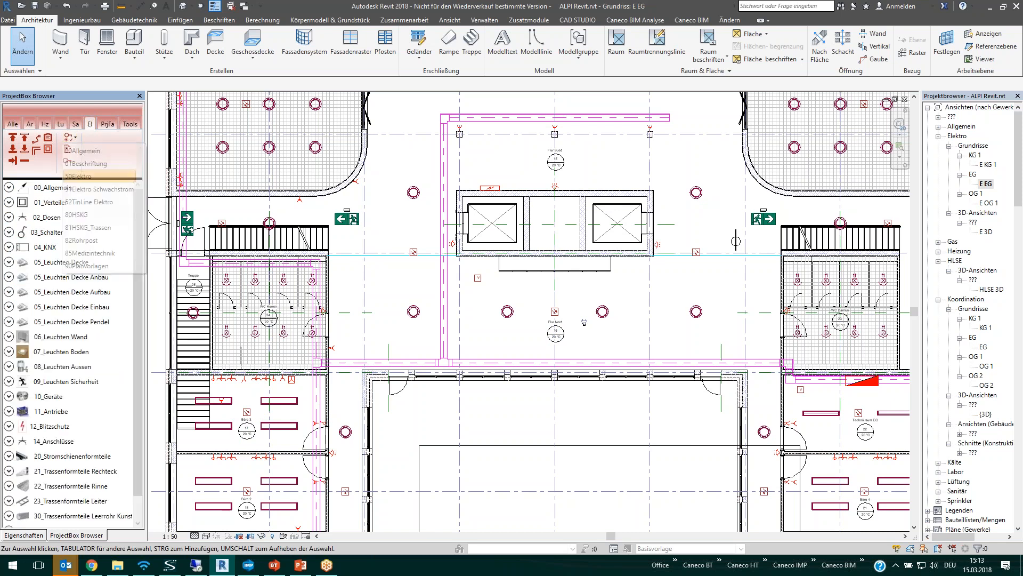
{"action": "left_click", "coordinate": [8, 217]}
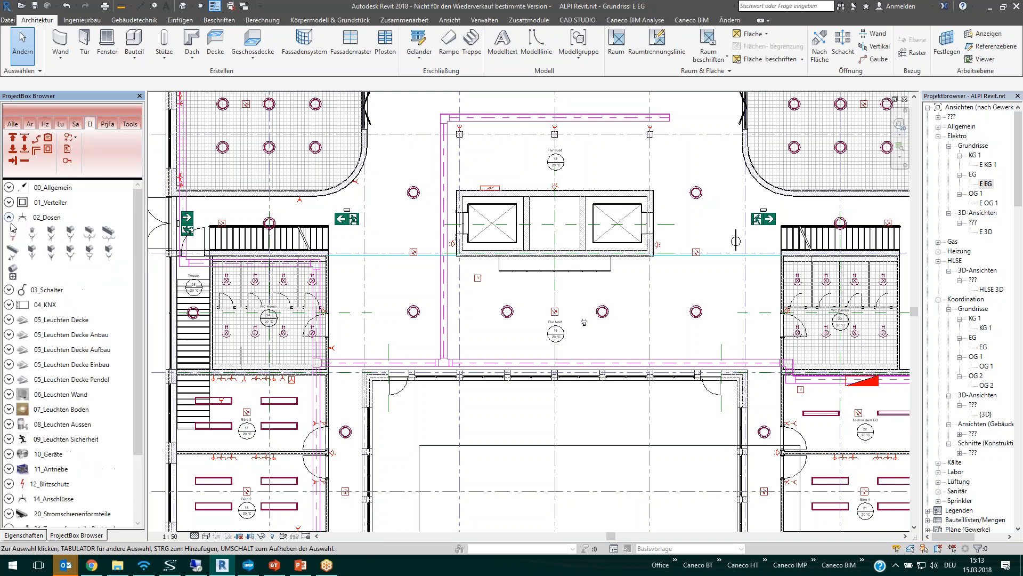
Step: Place a Steckdose 1fach 1 Polig on the hall side of the WC Herren wall, above the door
{"action": "left_click_drag", "start_coordinate": [30, 229], "coordinate": [347, 262]}
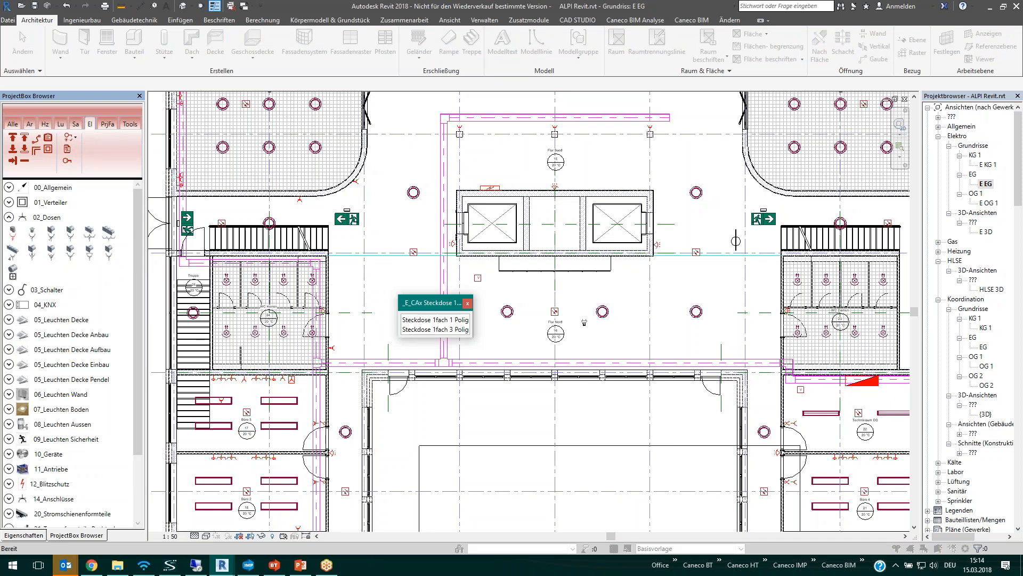
{"action": "left_click", "coordinate": [431, 320]}
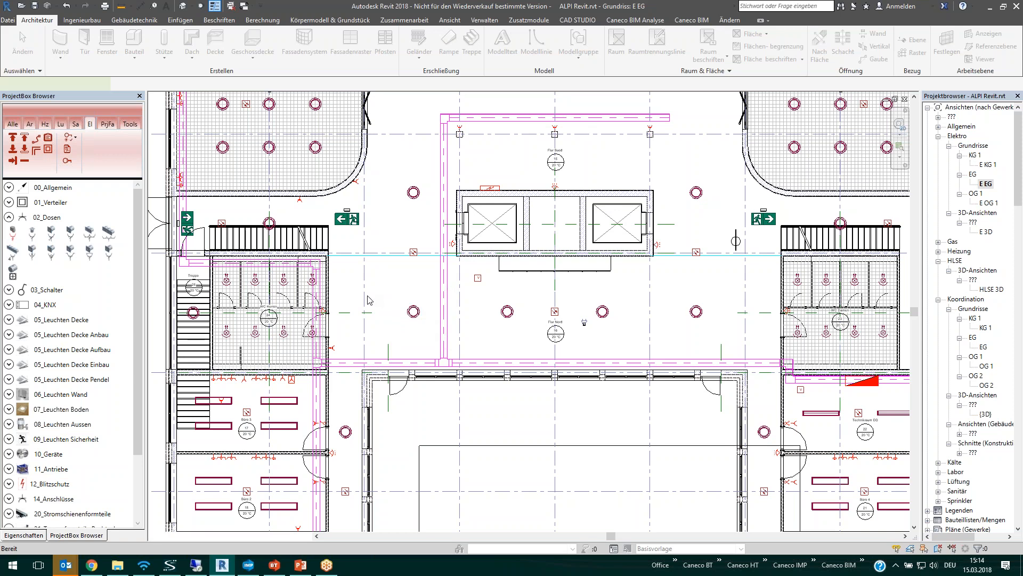
{"action": "scroll", "coordinate": [336, 274], "scroll_direction": "up", "scroll_amount": 5}
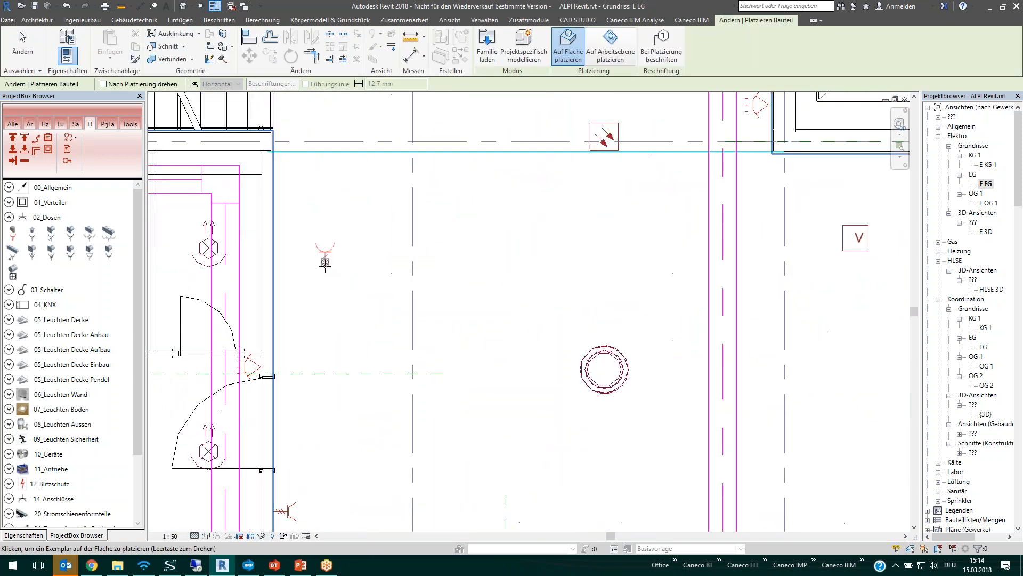
{"action": "key", "text": "space"}
{"action": "key", "text": "space"}
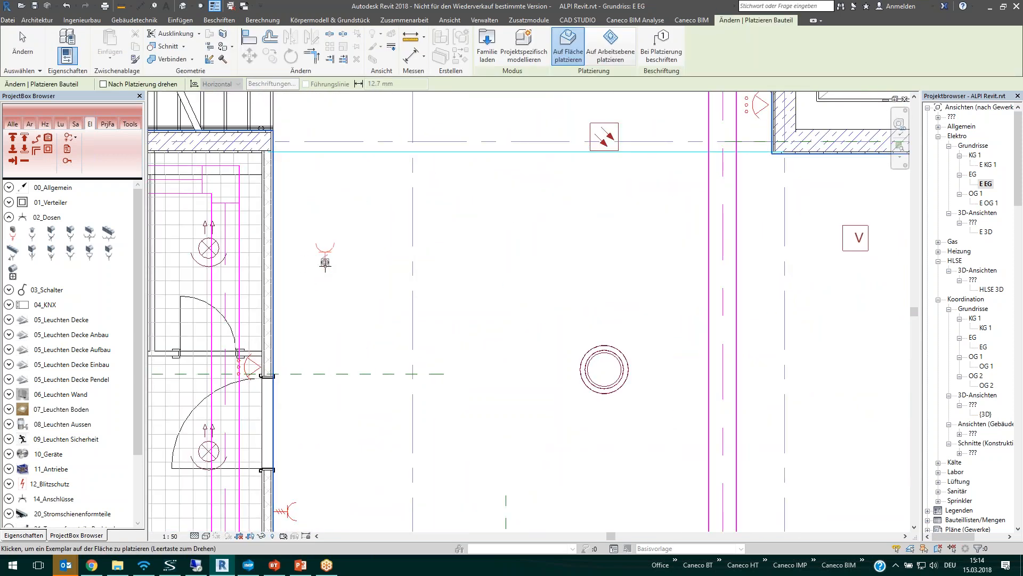
{"action": "key", "text": "space"}
{"action": "scroll", "coordinate": [328, 266], "scroll_direction": "down", "scroll_amount": 1}
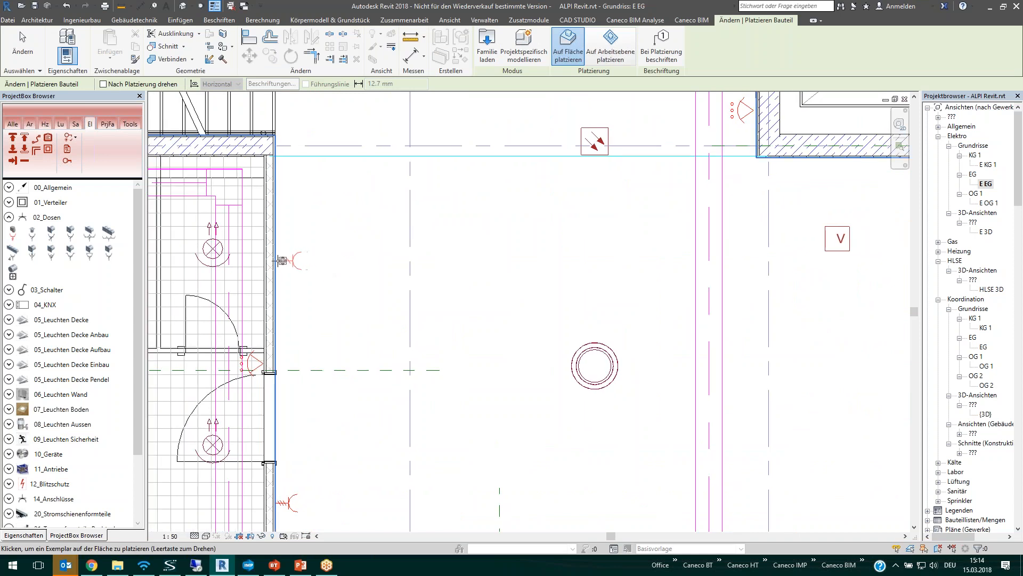
{"action": "left_click", "coordinate": [278, 261]}
{"action": "key", "text": "Escape"}
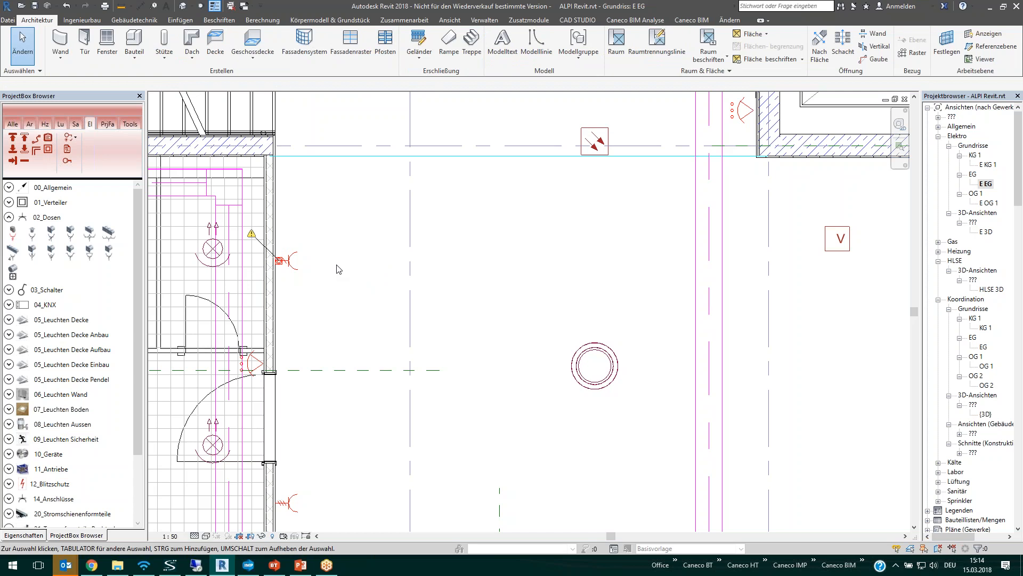
Step: Select the newly placed socket and review its instance properties, from electrical loads down to the Sonstige parameters
{"action": "left_click", "coordinate": [288, 260]}
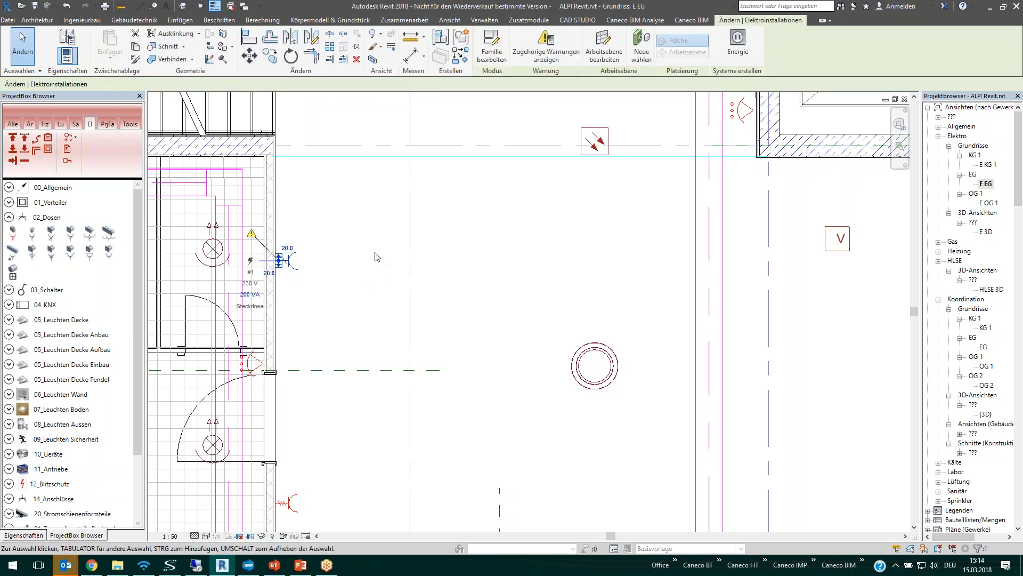
{"action": "left_click", "coordinate": [16, 535]}
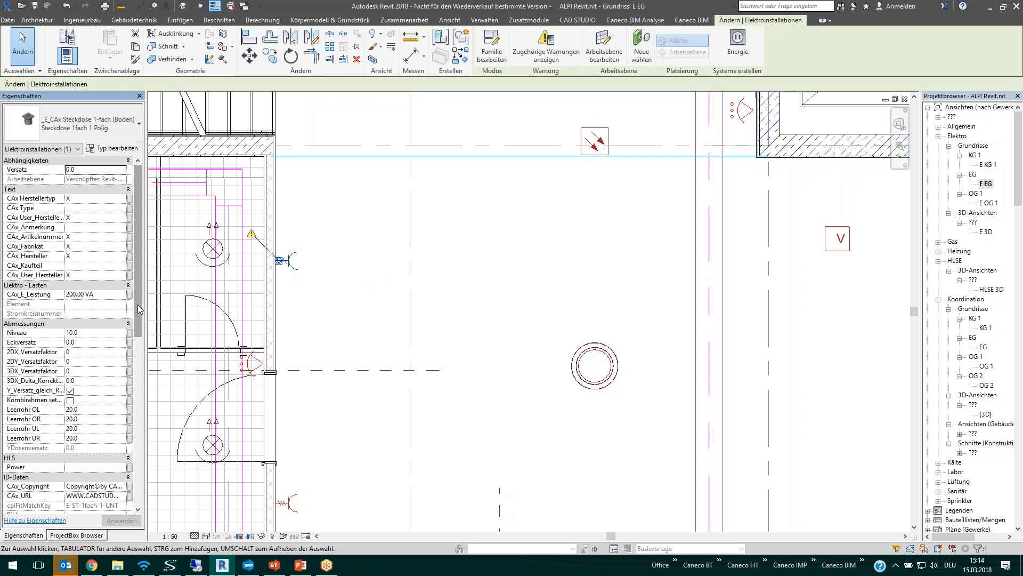
{"action": "scroll", "coordinate": [140, 313], "scroll_direction": "down", "scroll_amount": 1}
{"action": "scroll", "coordinate": [140, 313], "scroll_direction": "down", "scroll_amount": 10}
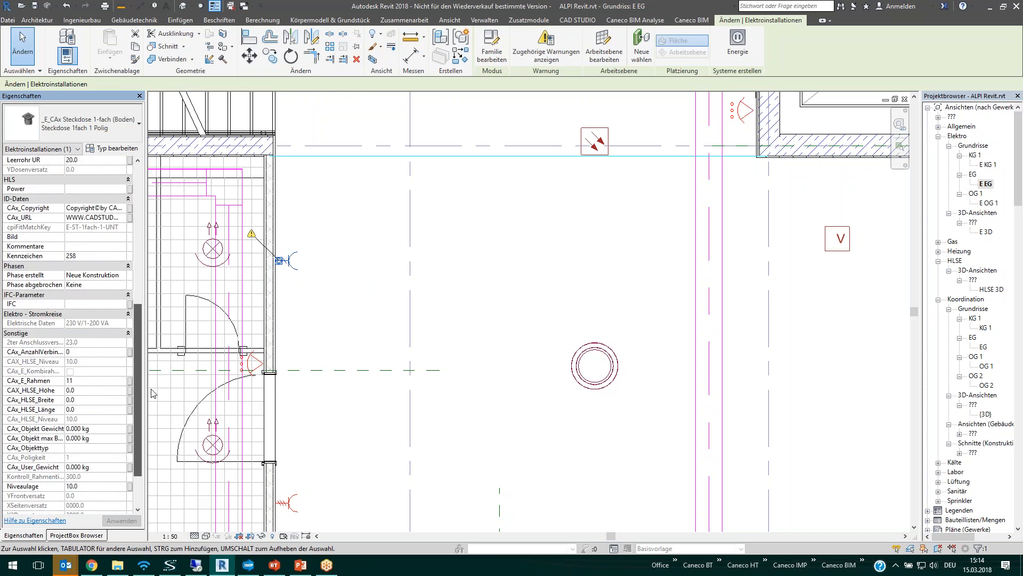
{"action": "left_click", "coordinate": [288, 261]}
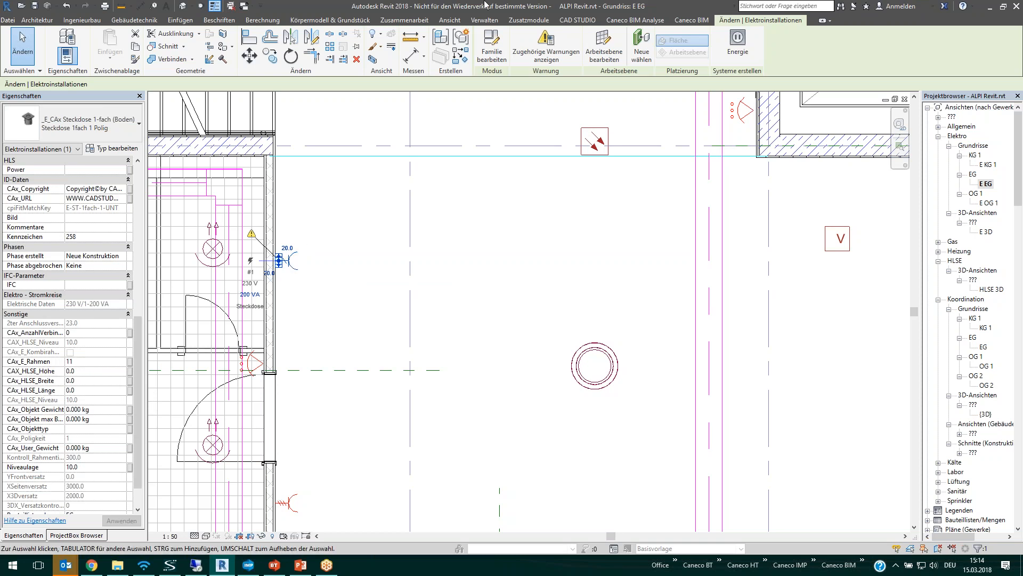
Step: Open the selected socket's family for editing and display the properties of Familie: Elektroinstallationen
{"action": "left_click", "coordinate": [491, 54]}
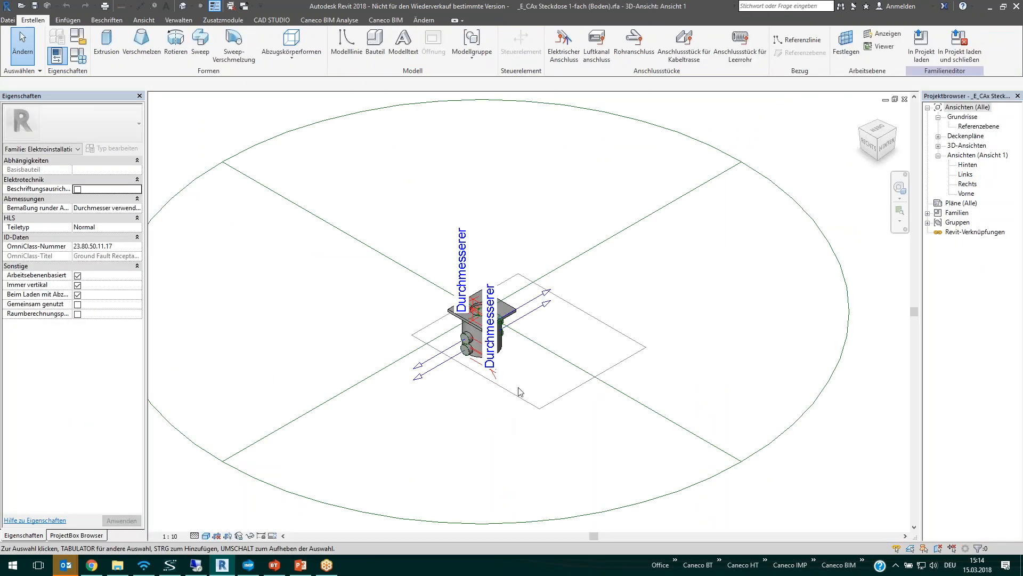
{"action": "left_click", "coordinate": [304, 351]}
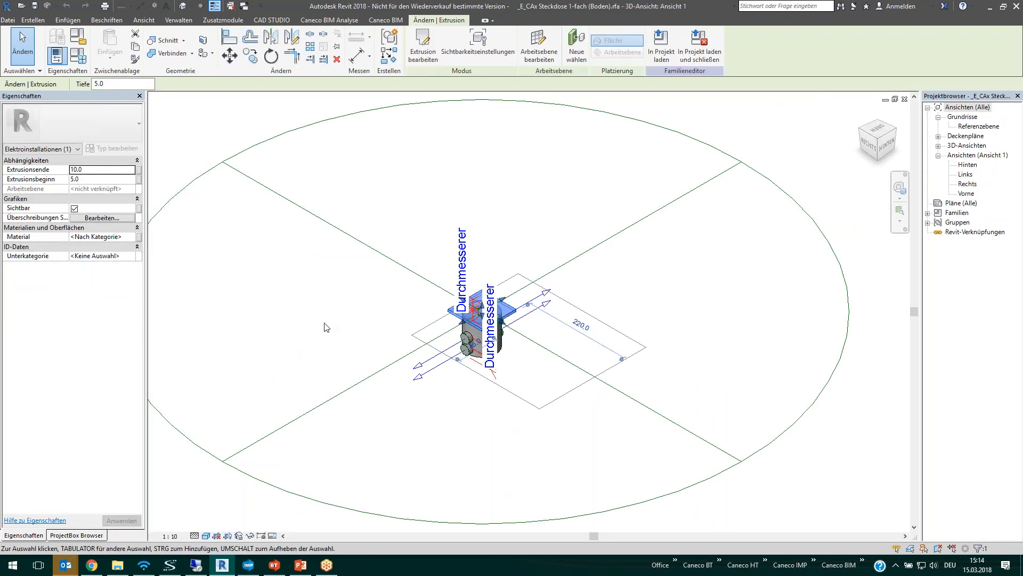
{"action": "left_click", "coordinate": [66, 150]}
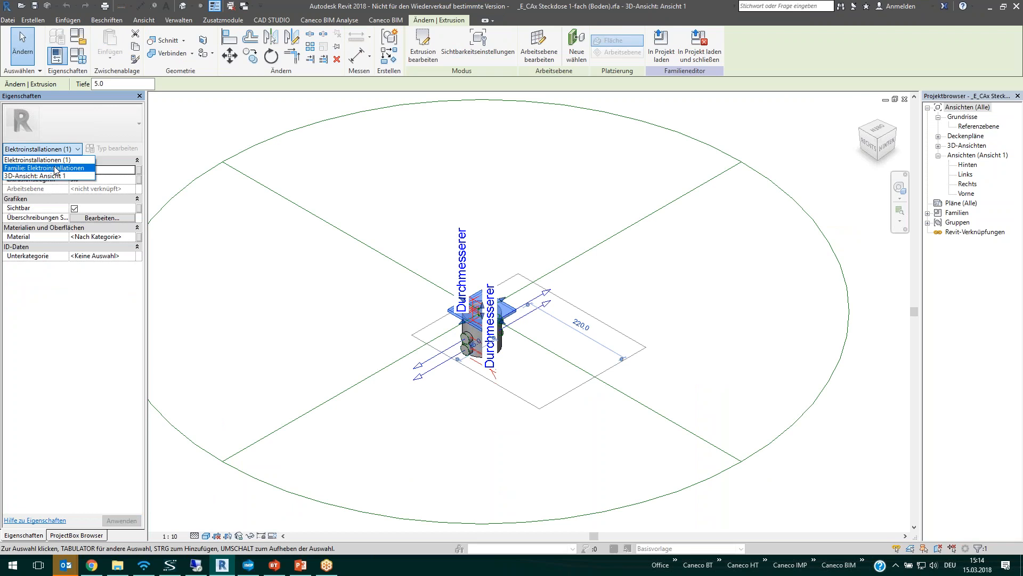
{"action": "left_click", "coordinate": [62, 164]}
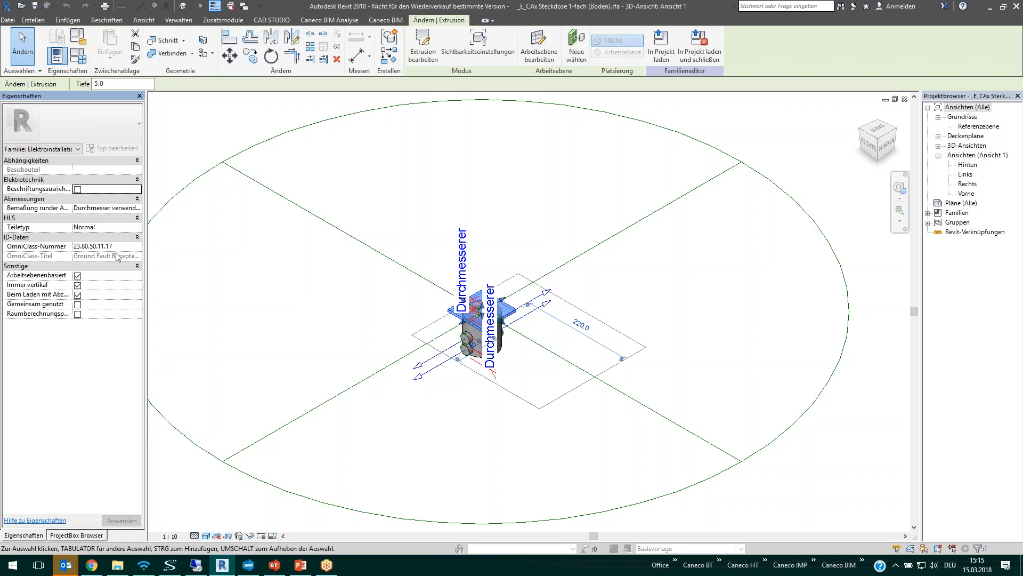
Step: Inspect the electrical load properties of the family's power connector, and load the family back into the project while closing it
{"action": "left_click", "coordinate": [438, 329]}
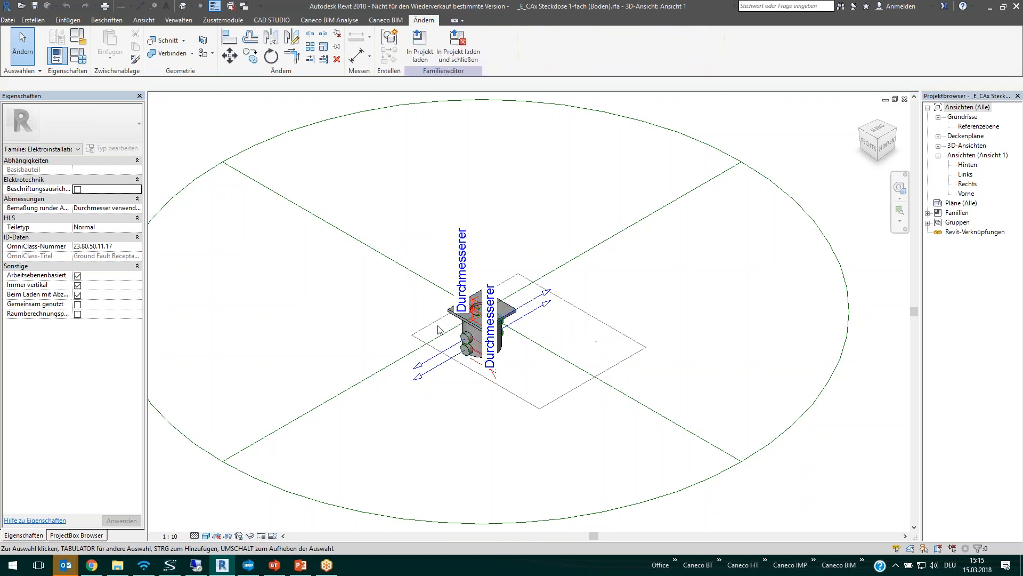
{"action": "scroll", "coordinate": [438, 330], "scroll_direction": "down", "scroll_amount": 1}
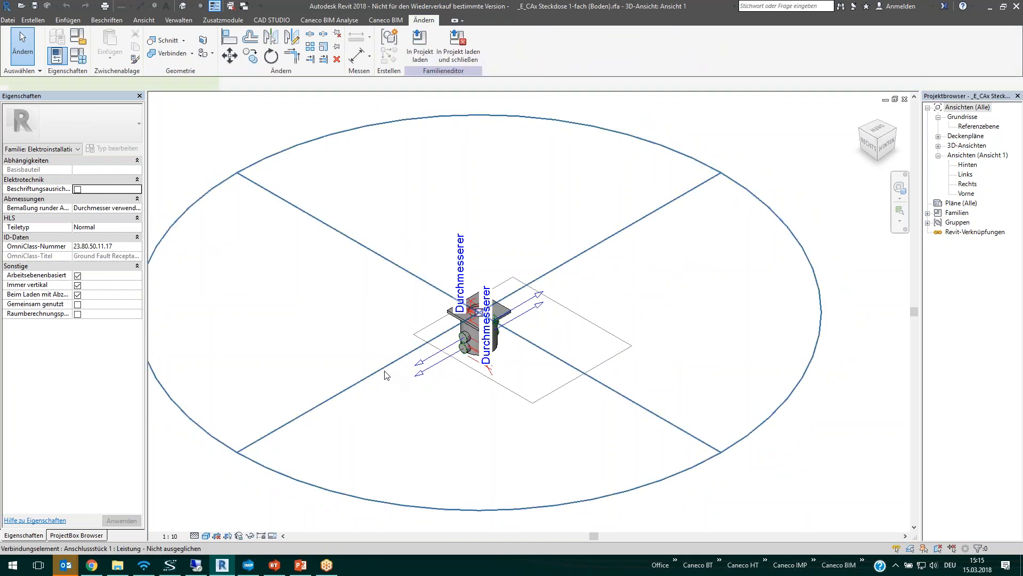
{"action": "left_click", "coordinate": [335, 393]}
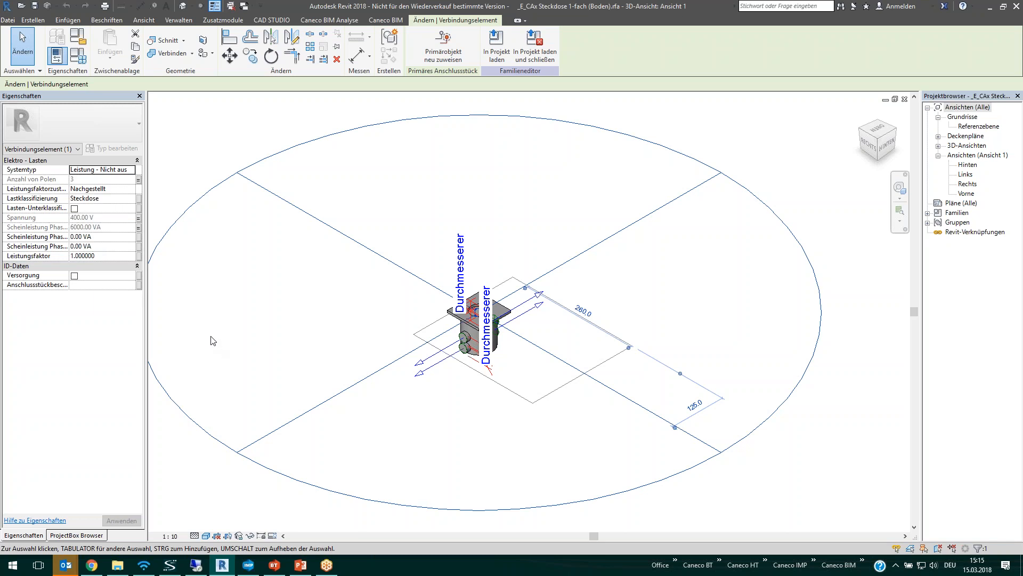
{"action": "middle_click_drag", "start_coordinate": [223, 342], "coordinate": [243, 339]}
{"action": "scroll", "coordinate": [335, 349], "scroll_direction": "up", "scroll_amount": 1}
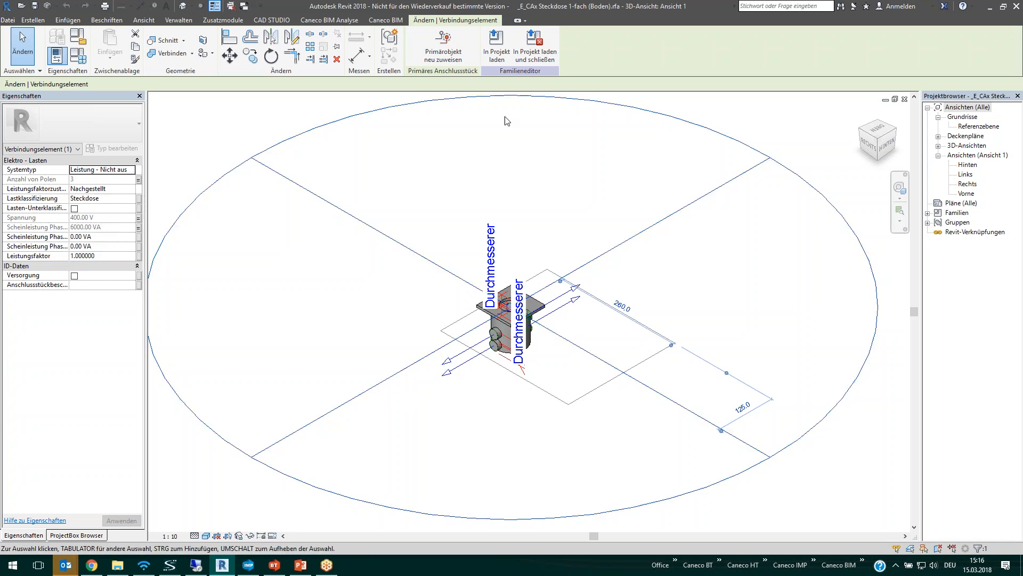
{"action": "left_click", "coordinate": [529, 63]}
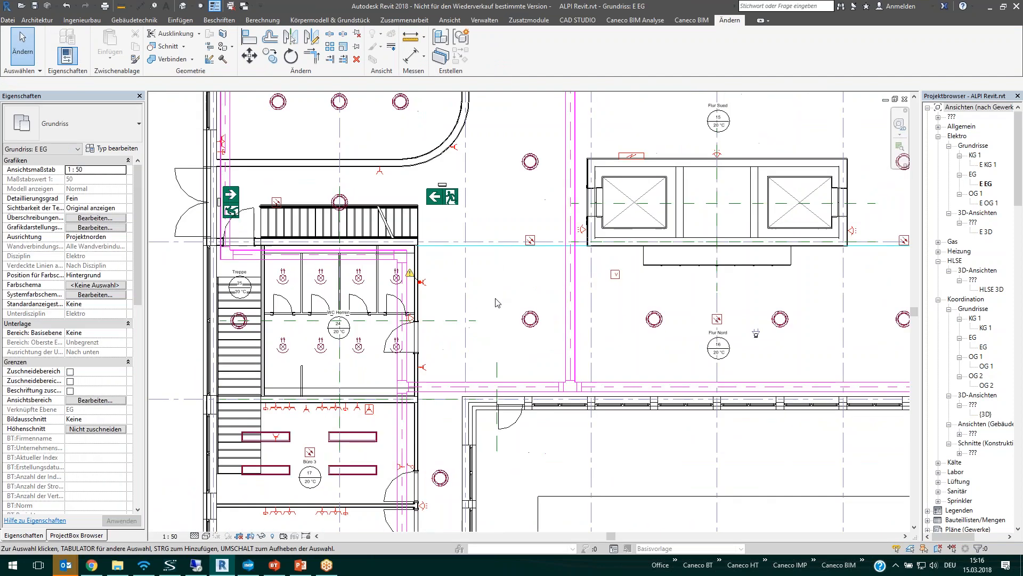
Step: Create a power circuit for the socket on the WC Herren hall wall and connect it to the distribution board UV_EG
{"action": "scroll", "coordinate": [465, 291], "scroll_direction": "up", "scroll_amount": 3}
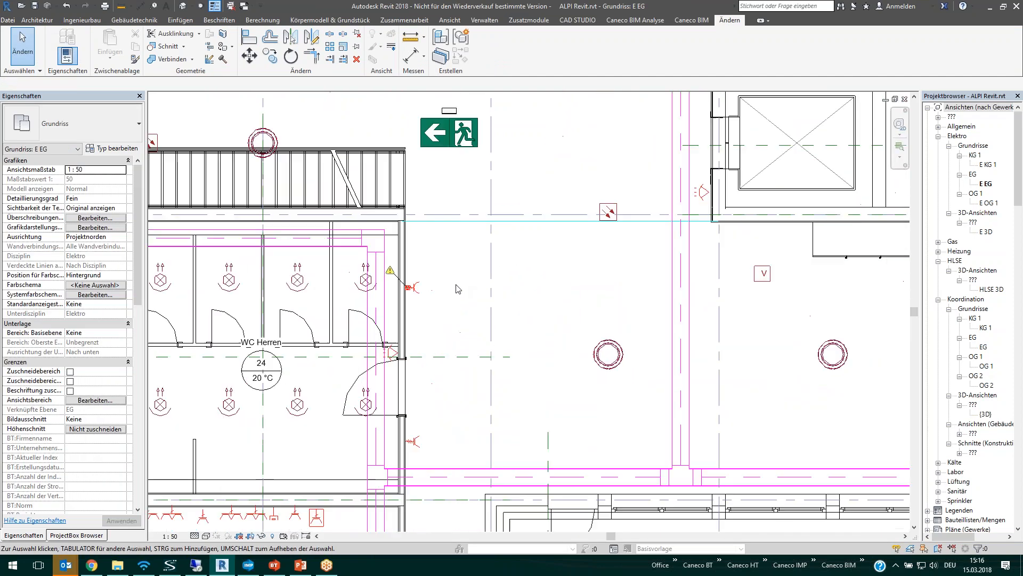
{"action": "left_click", "coordinate": [408, 288]}
{"action": "scroll", "coordinate": [545, 302], "scroll_direction": "down", "scroll_amount": 2}
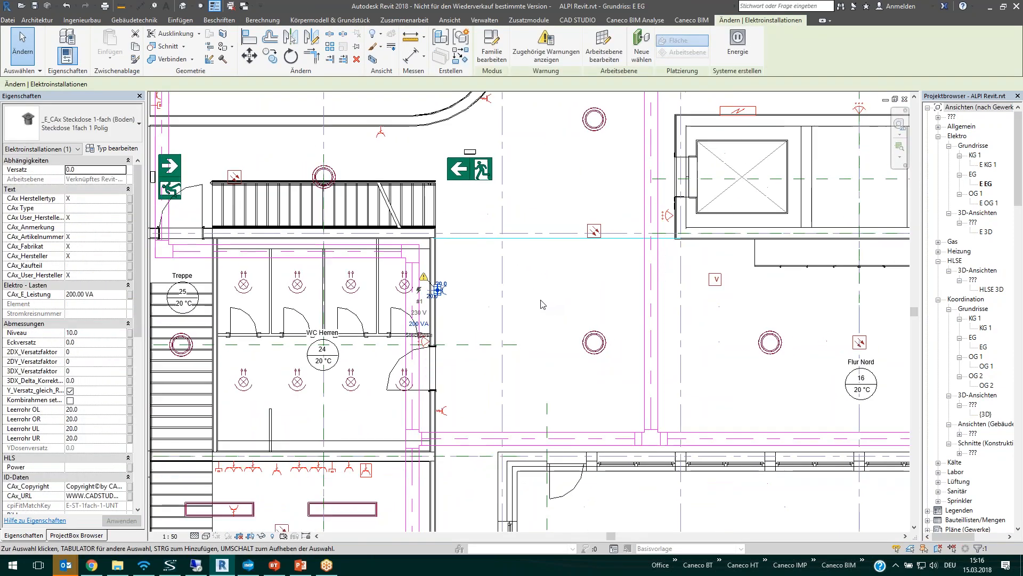
{"action": "middle_click_drag", "start_coordinate": [543, 302], "coordinate": [464, 342]}
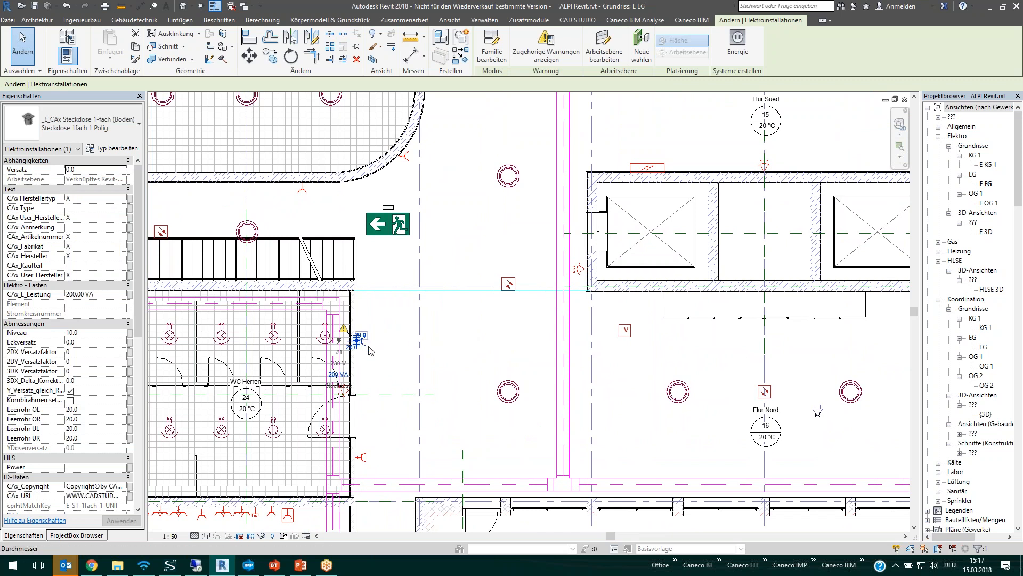
{"action": "left_click", "coordinate": [737, 45]}
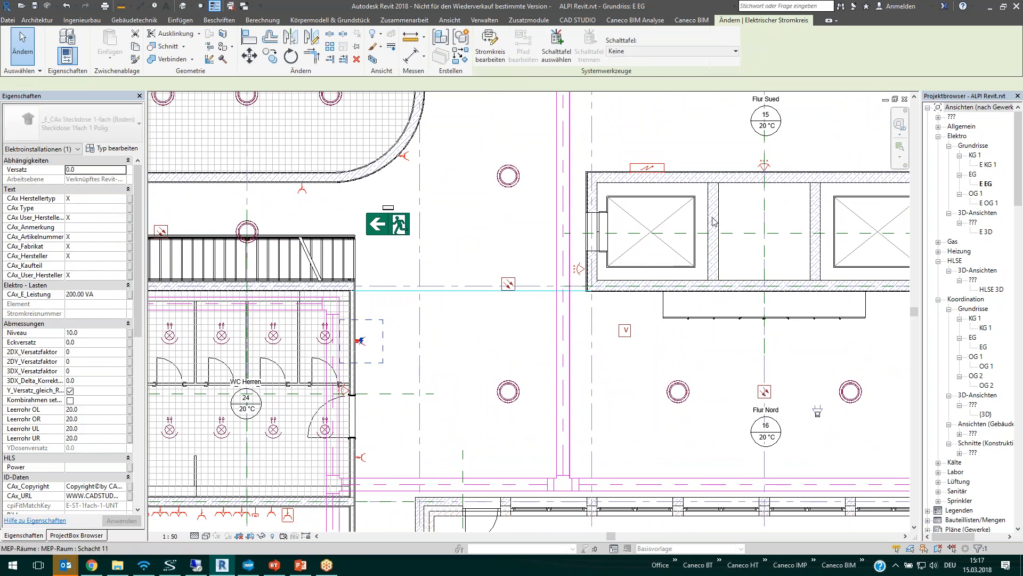
{"action": "left_click", "coordinate": [735, 51]}
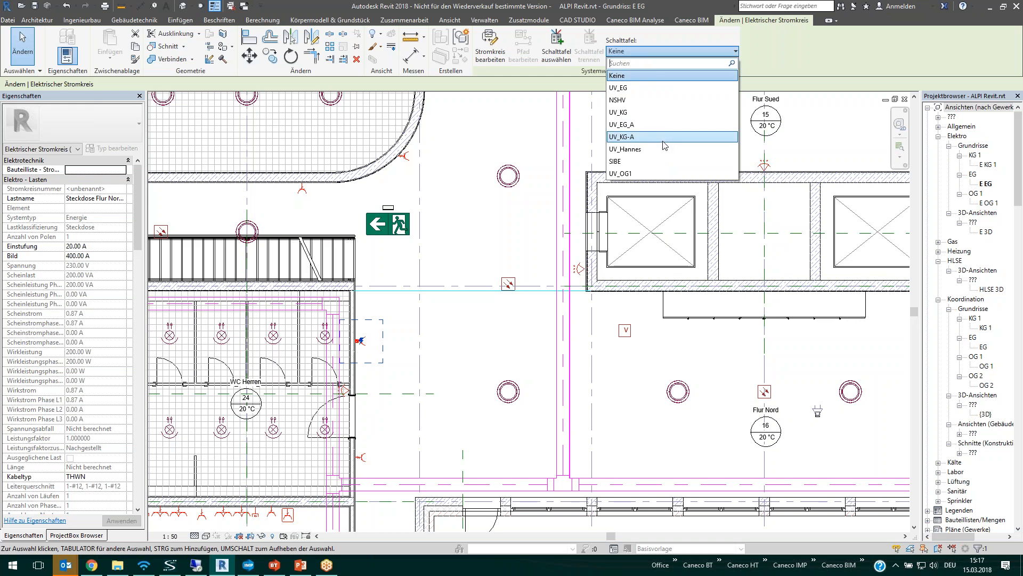
{"action": "left_click", "coordinate": [651, 88]}
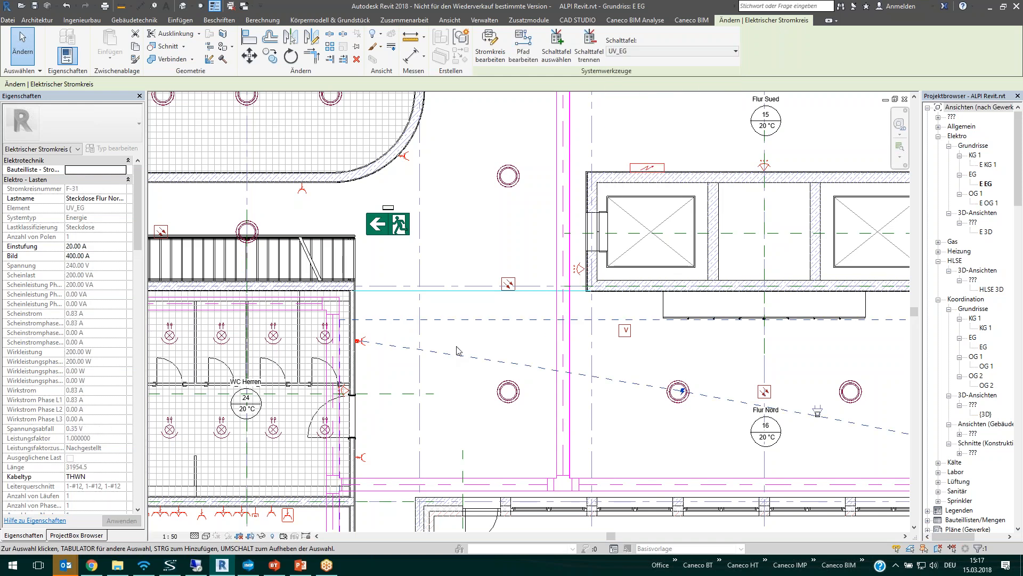
{"action": "middle_click_drag", "start_coordinate": [743, 435], "coordinate": [632, 390]}
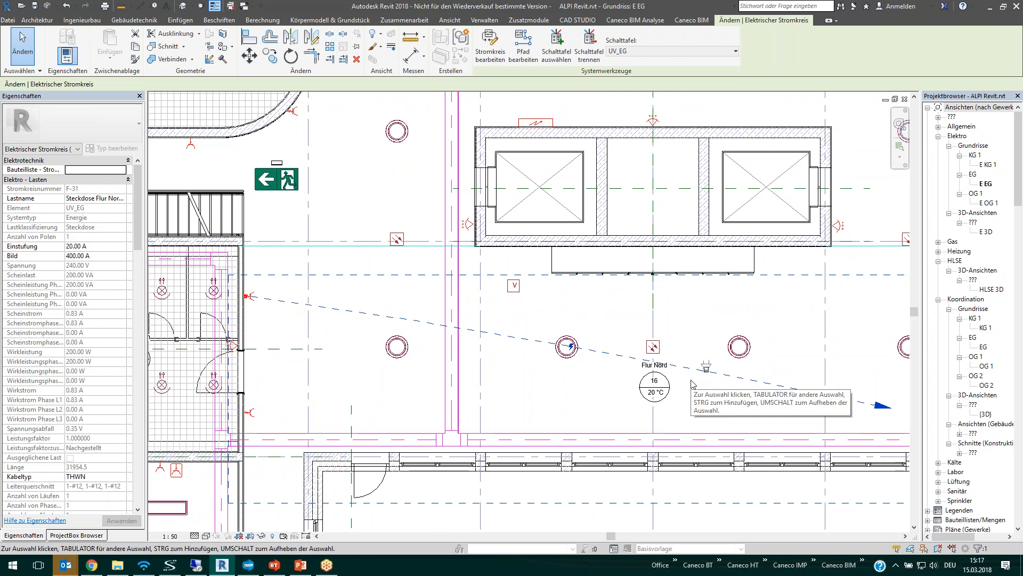
{"action": "scroll", "coordinate": [692, 384], "scroll_direction": "down", "scroll_amount": 3}
{"action": "middle_click_drag", "start_coordinate": [608, 368], "coordinate": [521, 339]}
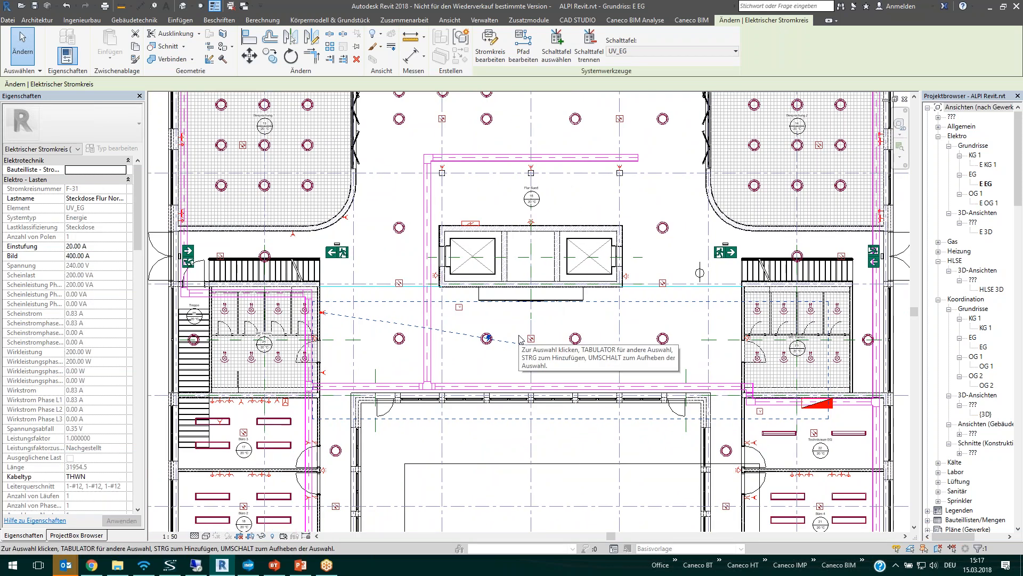
{"action": "key", "text": "Escape"}
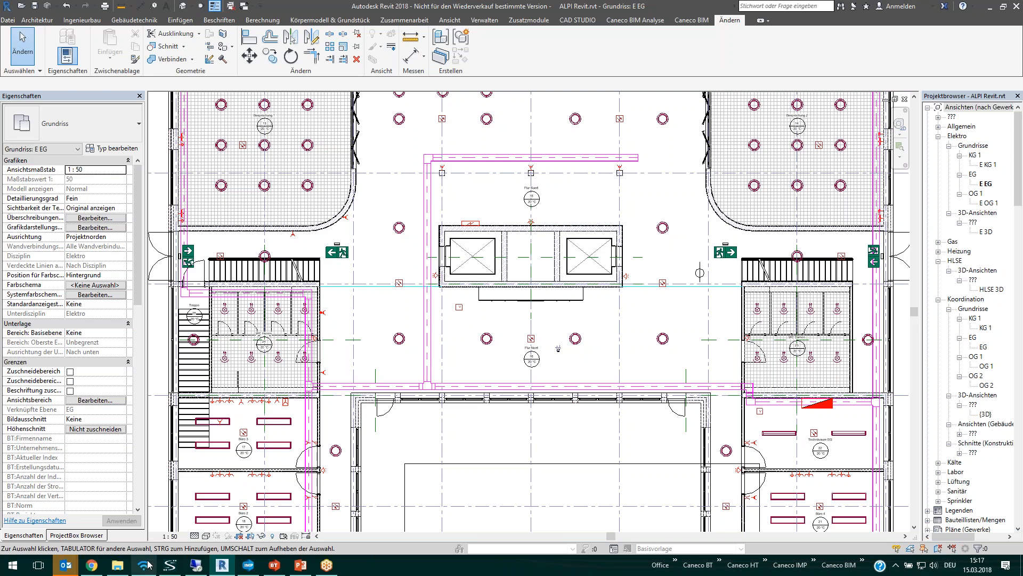
Step: Open the Systembrowser and widen it to show the system and room name columns
{"action": "right_click", "coordinate": [616, 123]}
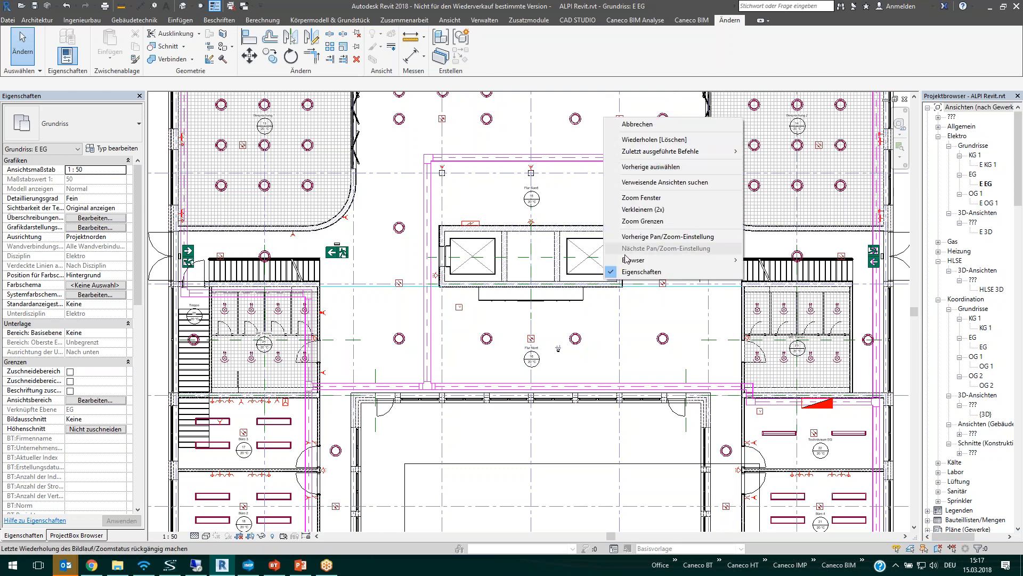
{"action": "mouse_move", "coordinate": [656, 260]}
{"action": "left_click", "coordinate": [762, 272]}
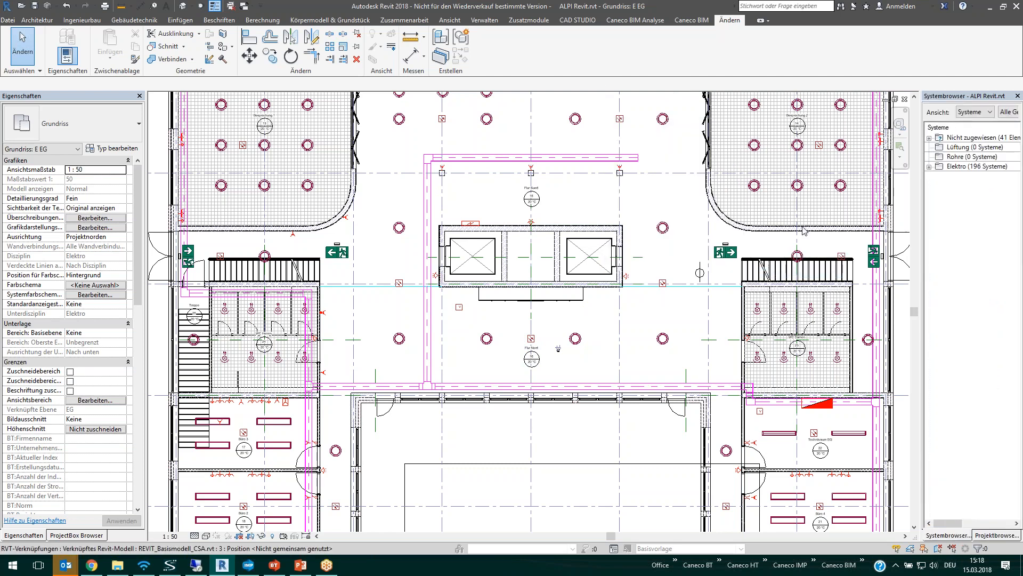
{"action": "left_click_drag", "start_coordinate": [920, 233], "coordinate": [846, 233]}
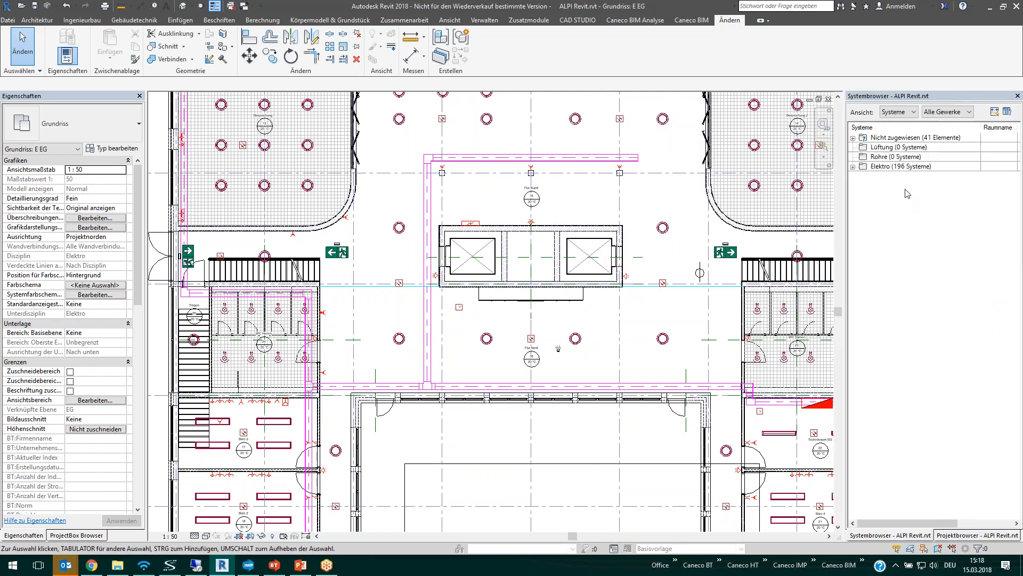
Step: Expand the Elektro energy systems down to the EDV board's circuits, list circuit 1's elements and highlight circuit 2 in the plan
{"action": "left_click", "coordinate": [853, 166]}
{"action": "left_click", "coordinate": [864, 176]}
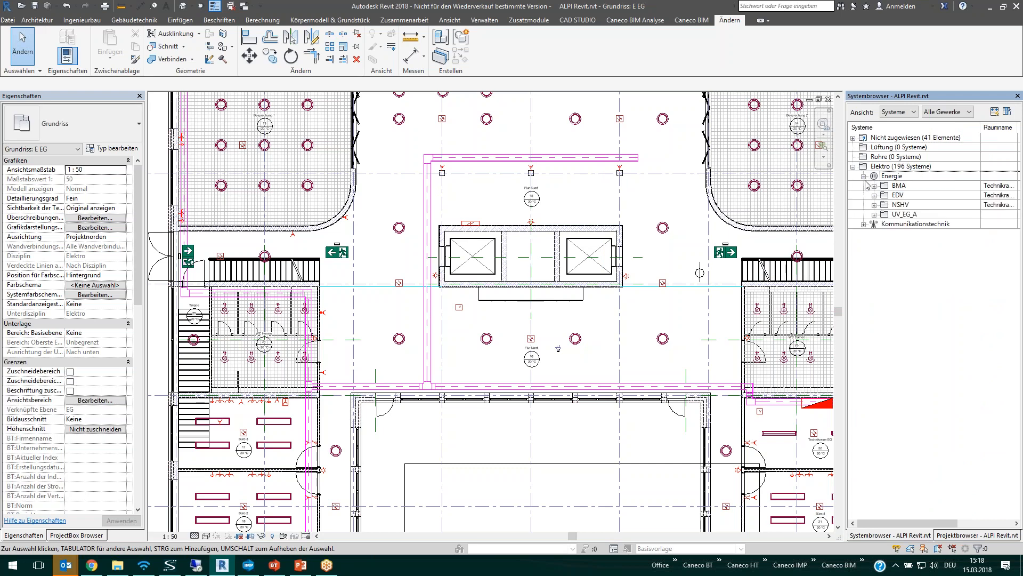
{"action": "left_click", "coordinate": [874, 186]}
{"action": "left_click", "coordinate": [874, 253]}
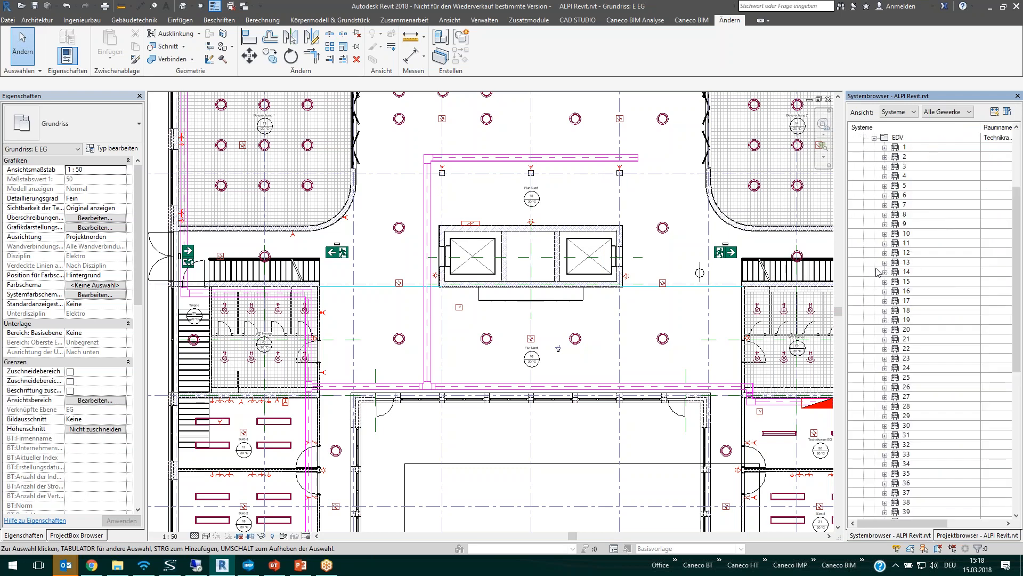
{"action": "left_click", "coordinate": [885, 148]}
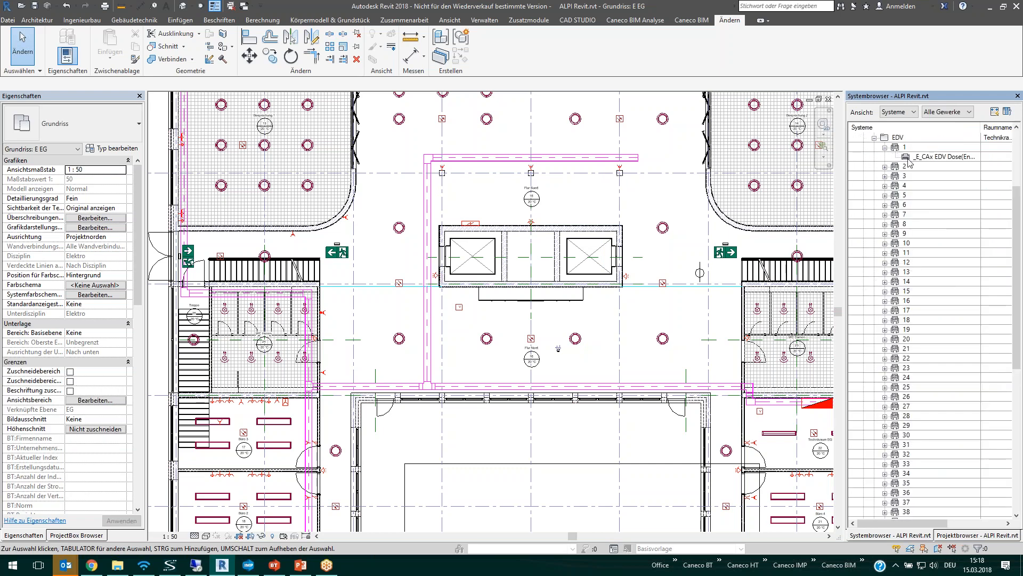
{"action": "left_click", "coordinate": [933, 169]}
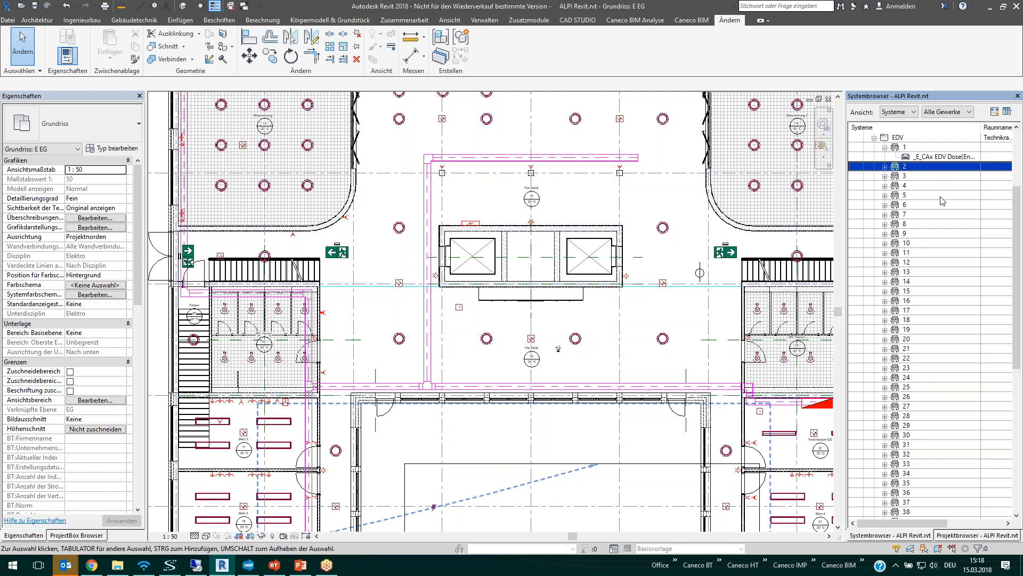
Step: Detach the browser palette from the window edge and switch it back to the Projektbrowser
{"action": "mouse_move", "coordinate": [847, 343]}
{"action": "left_mouse_down"}
{"action": "mouse_move", "coordinate": [886, 343]}
{"action": "mouse_move", "coordinate": [861, 342]}
{"action": "left_mouse_up"}
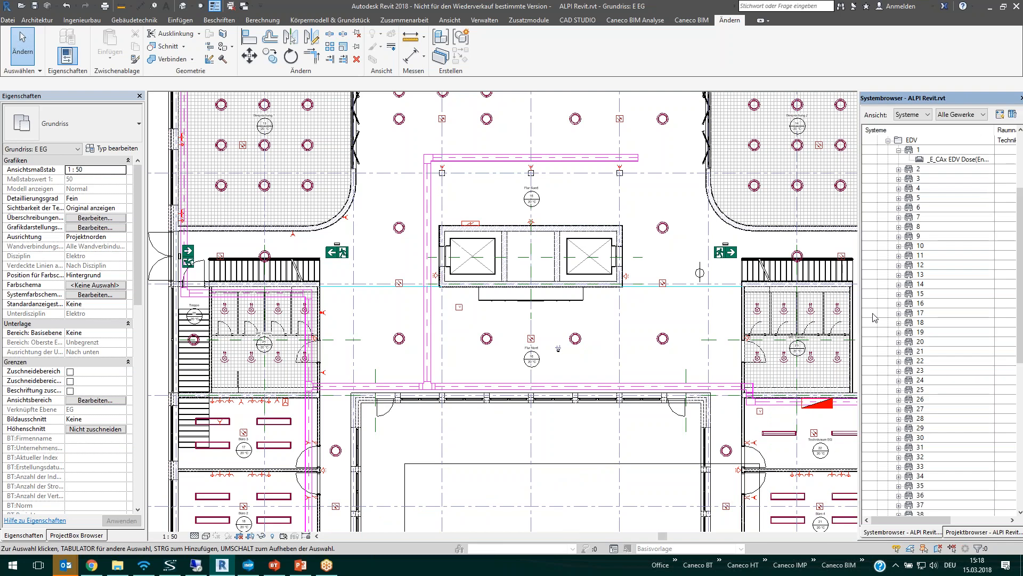
{"action": "mouse_move", "coordinate": [926, 100]}
{"action": "left_mouse_down"}
{"action": "mouse_move", "coordinate": [866, 177]}
{"action": "mouse_move", "coordinate": [866, 118]}
{"action": "left_mouse_up"}
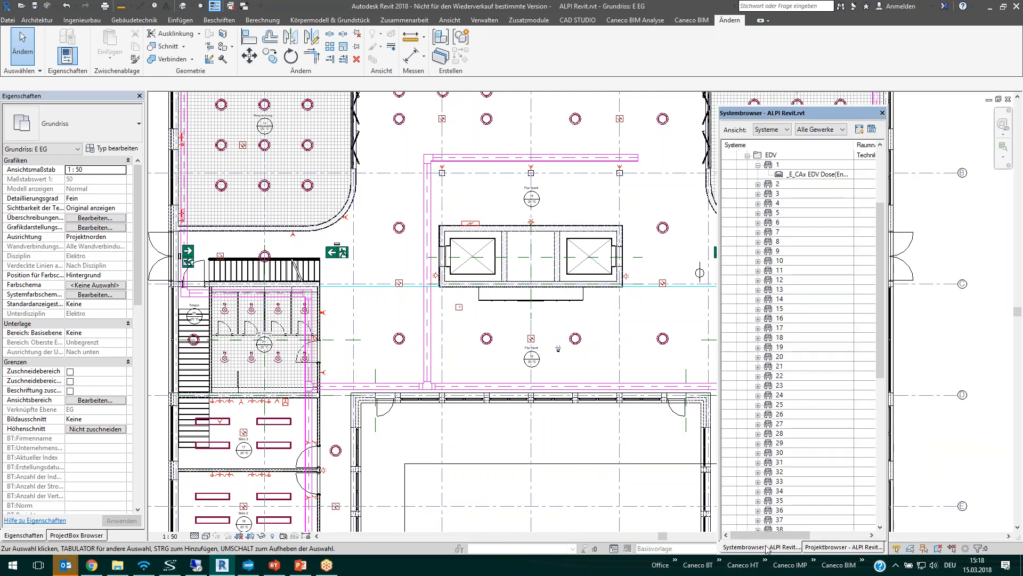
{"action": "left_click", "coordinate": [855, 547]}
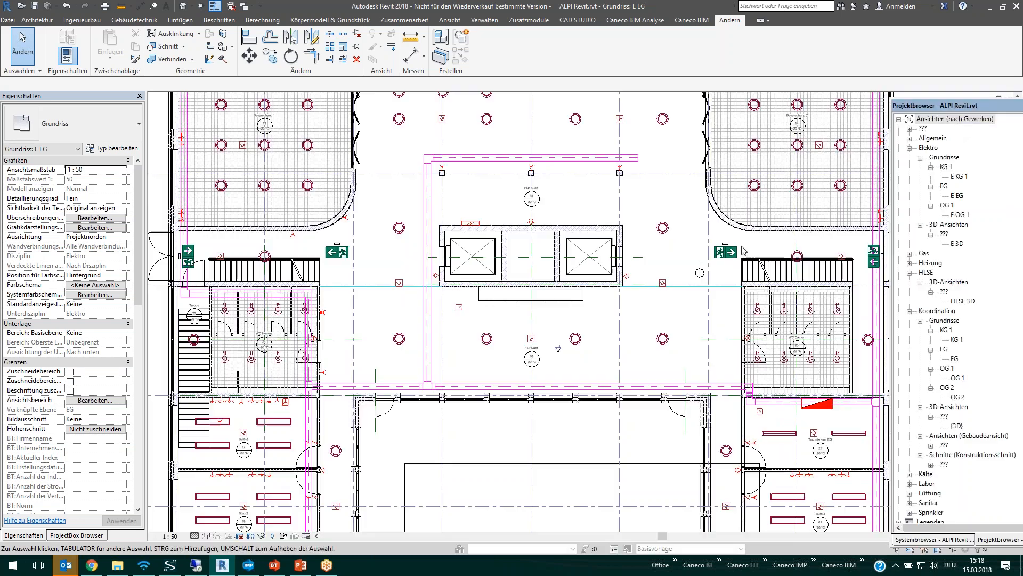
{"action": "left_click", "coordinate": [621, 320]}
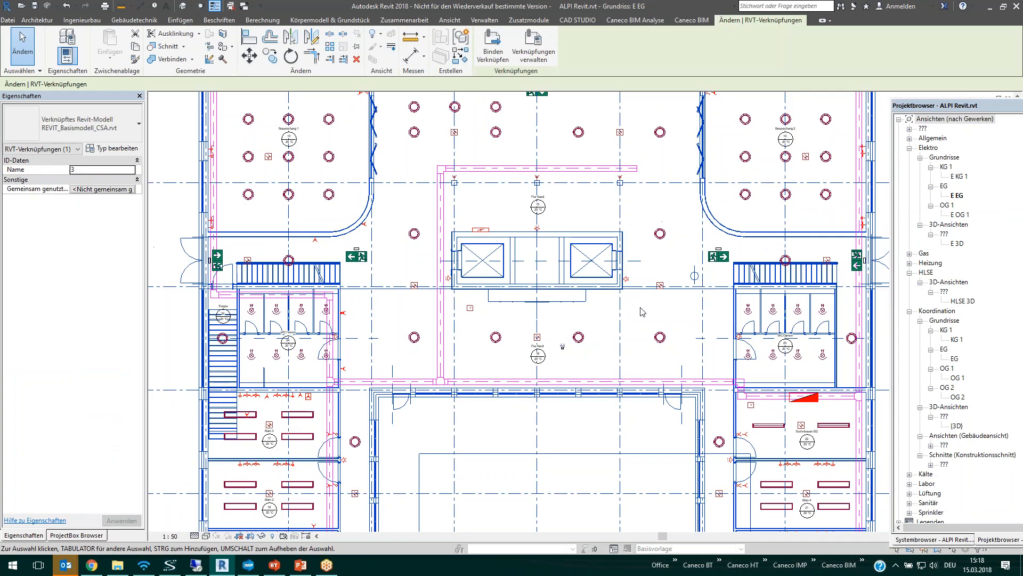
Step: Display the properties of the long cable tray beside the lift core, and open Caneco BIM's Definition Einstellungen dialog
{"action": "left_click", "coordinate": [691, 20]}
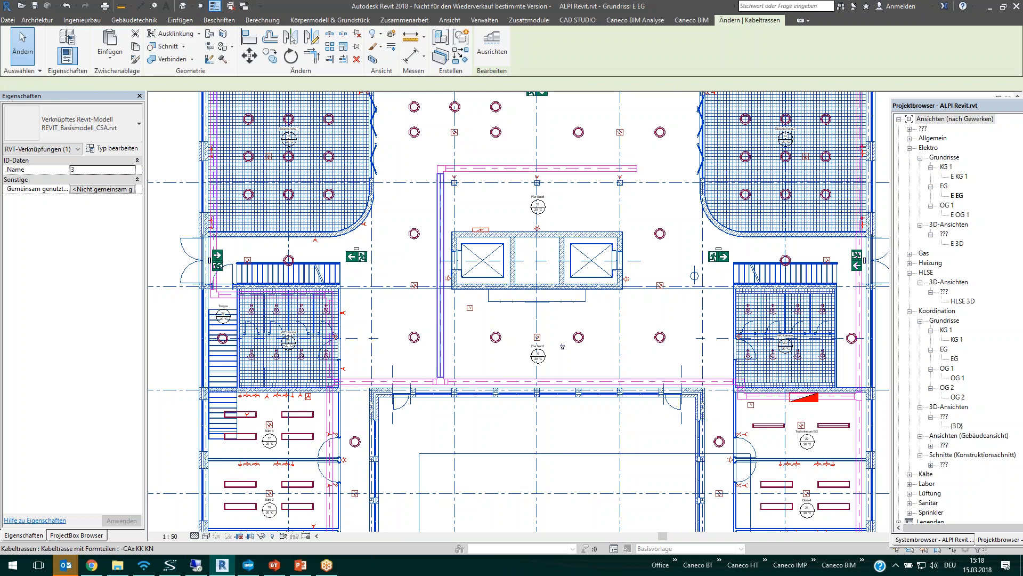
{"action": "left_click", "coordinate": [441, 221]}
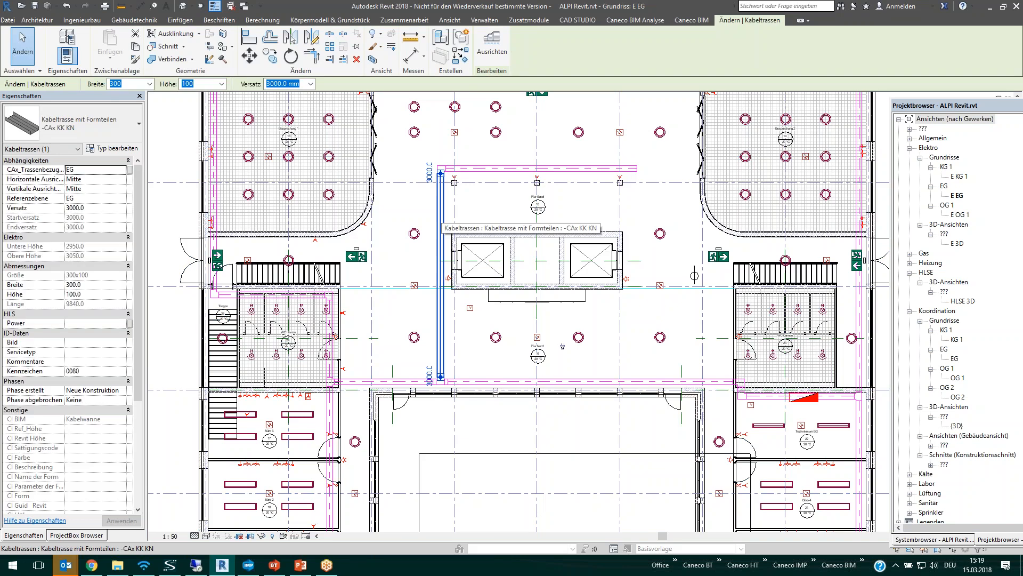
{"action": "left_click", "coordinate": [691, 20]}
{"action": "left_click", "coordinate": [503, 71]}
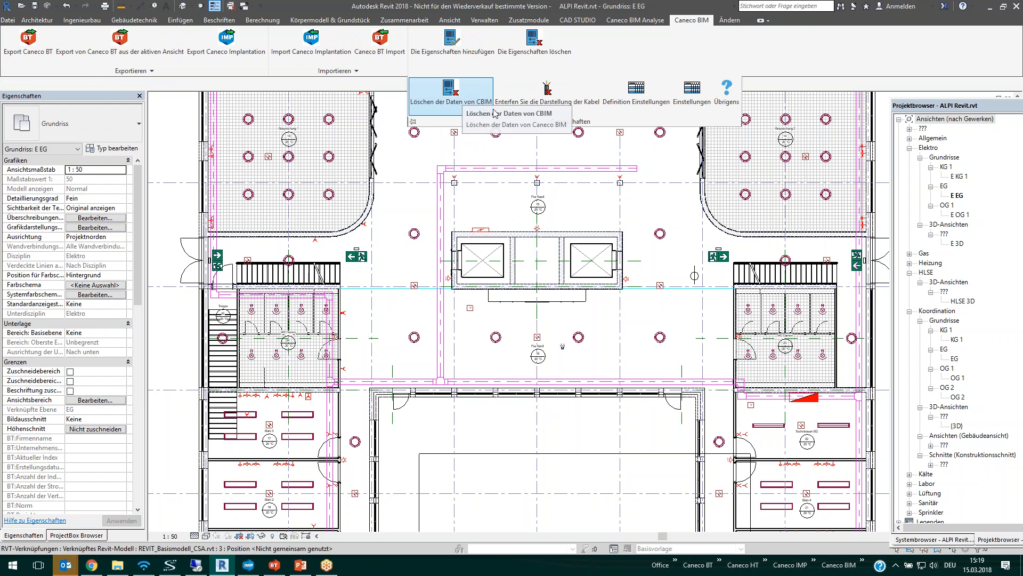
{"action": "left_click", "coordinate": [637, 92]}
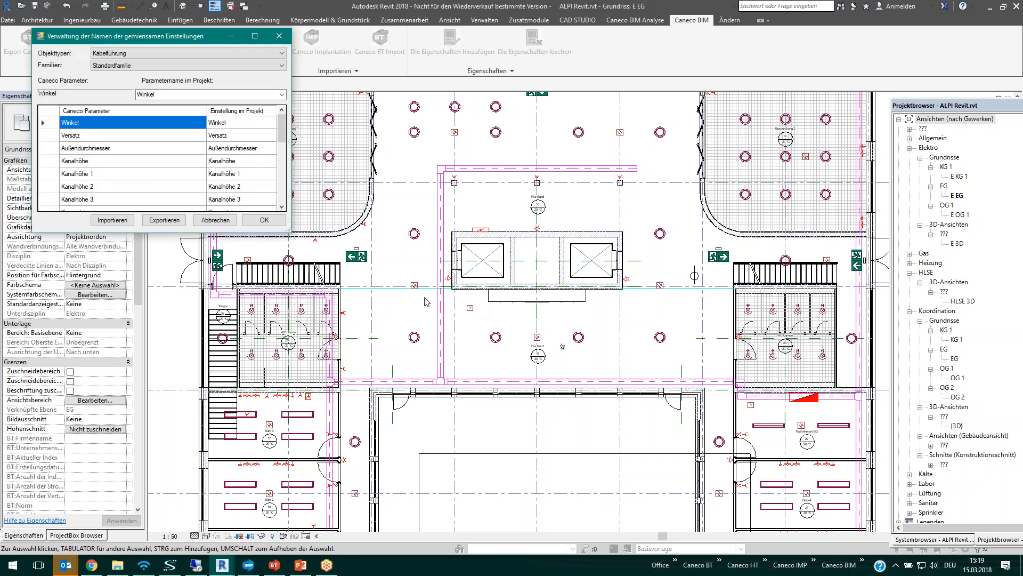
Step: Enlarge the parameter name dialog and compare the Caneco and project names for Kabelführung, focusing on Kanalhöhe
{"action": "left_click_drag", "start_coordinate": [291, 230], "coordinate": [544, 457]}
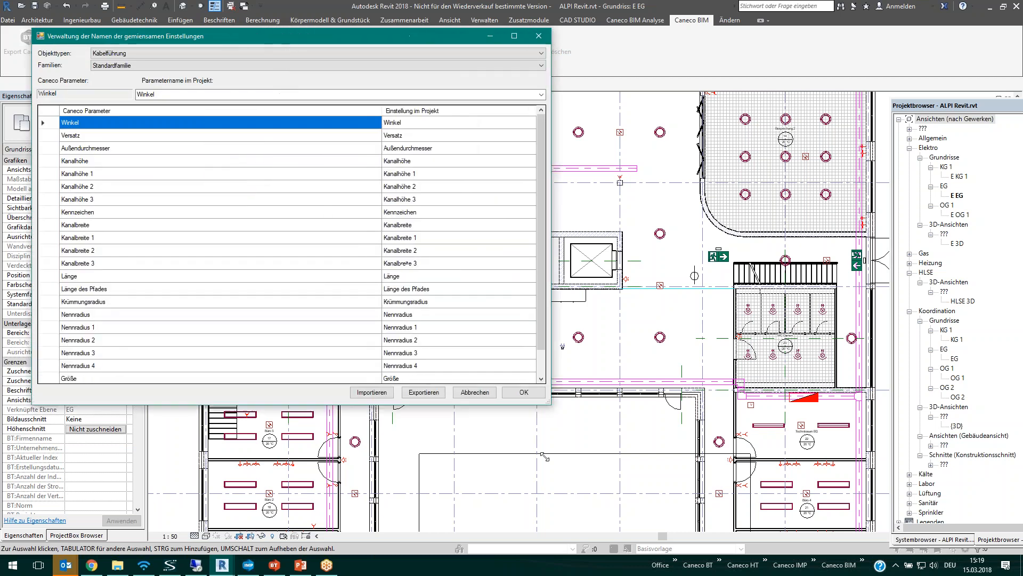
{"action": "left_click_drag", "start_coordinate": [382, 110], "coordinate": [256, 110]}
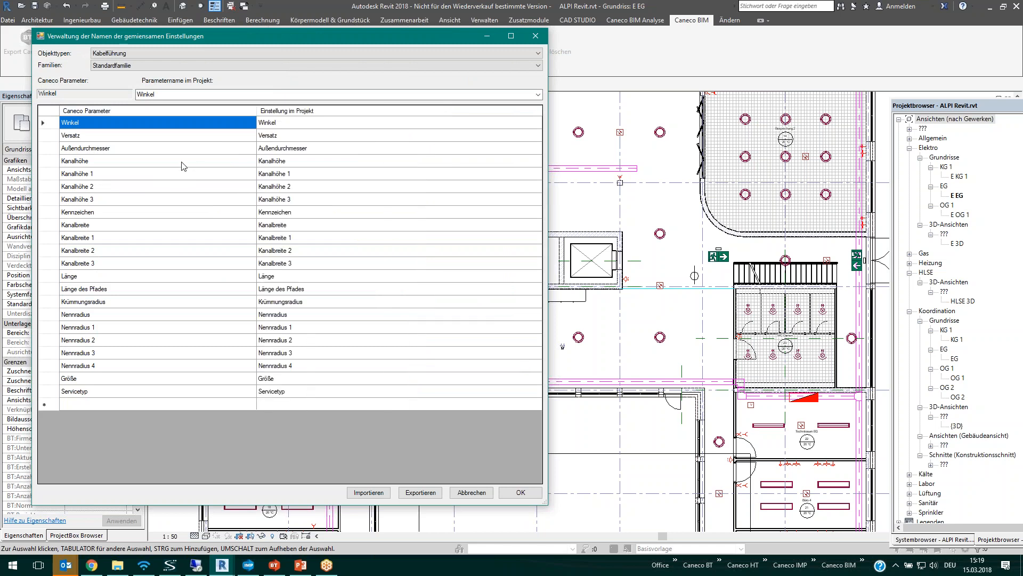
{"action": "left_click_drag", "start_coordinate": [144, 149], "coordinate": [150, 186]}
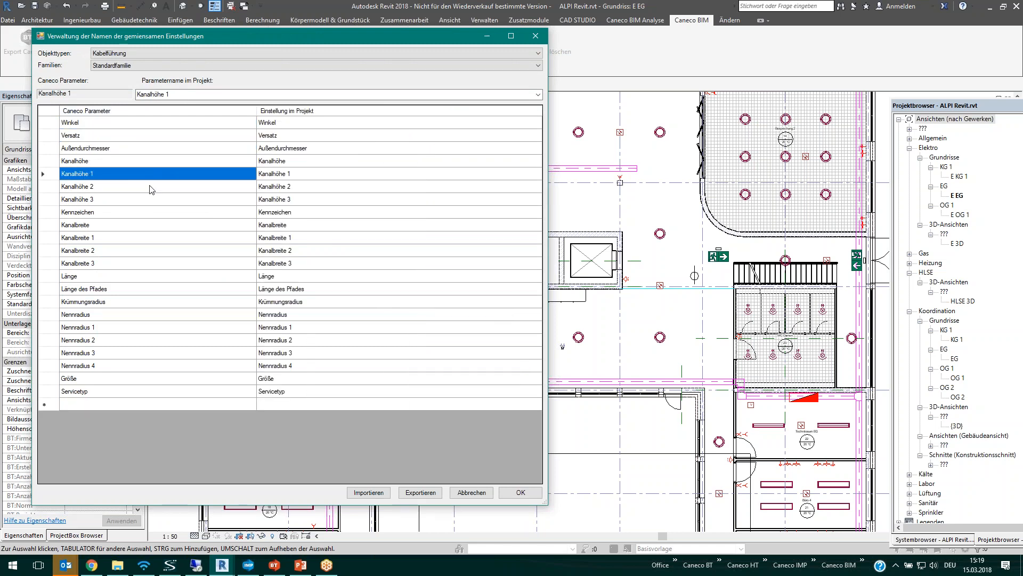
{"action": "left_click_drag", "start_coordinate": [319, 149], "coordinate": [388, 264]}
{"action": "left_click", "coordinate": [125, 164]}
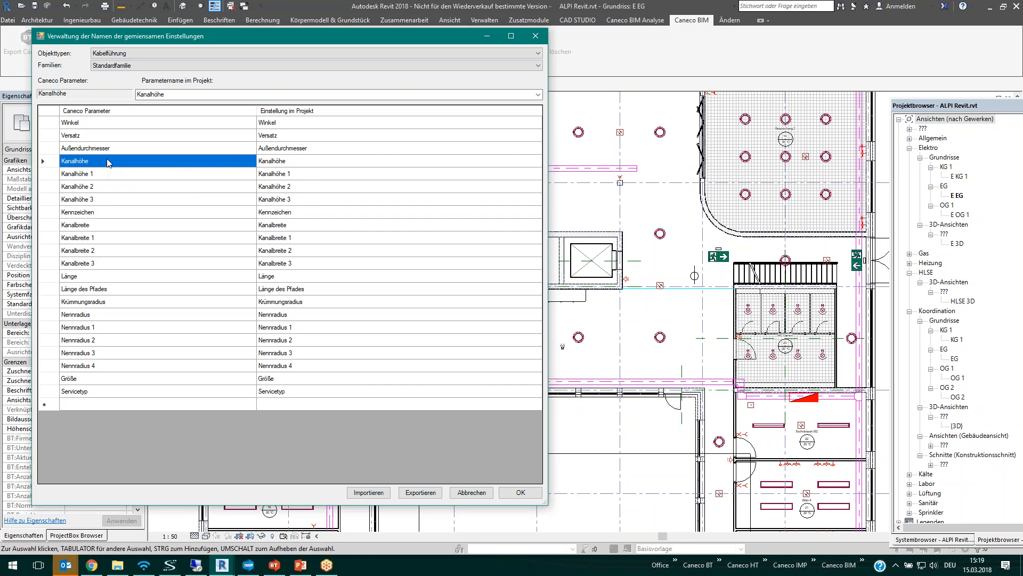
{"action": "left_click", "coordinate": [299, 168]}
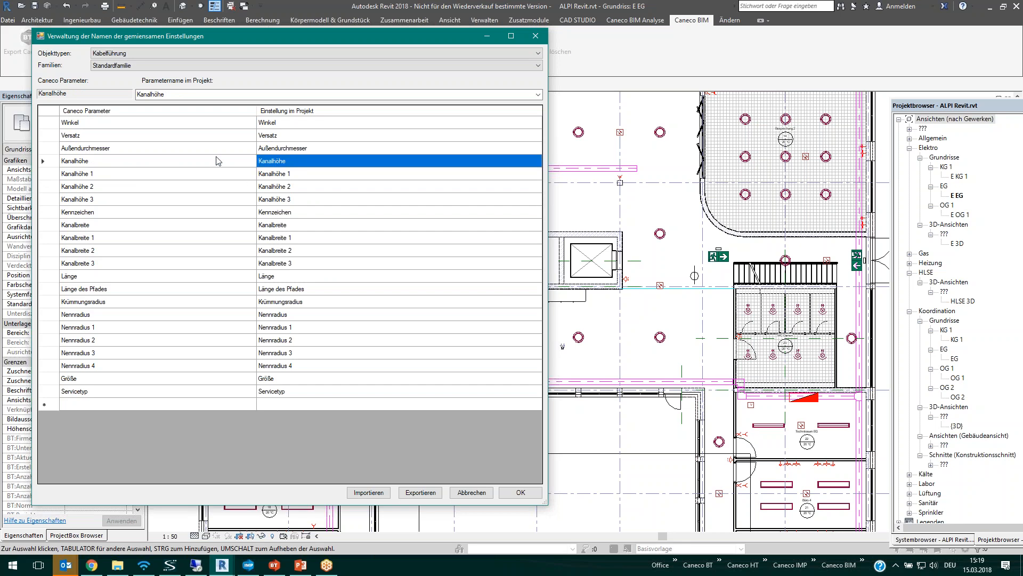
Step: Map the Kabelführung Caneco parameter Kanalhöhe to the project parameter name partulla
{"action": "left_click", "coordinate": [185, 93]}
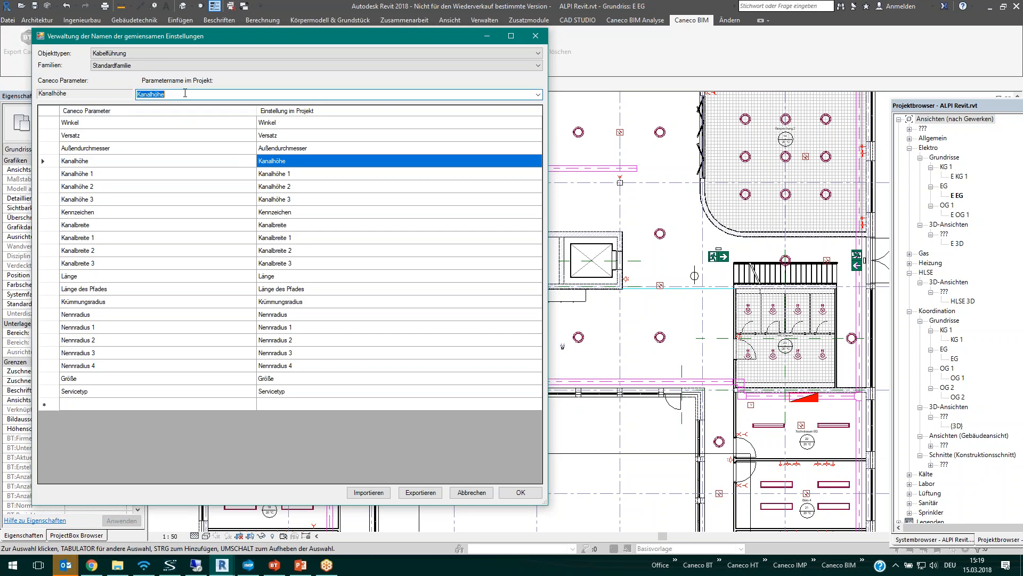
{"action": "left_click", "coordinate": [116, 160]}
{"action": "left_click", "coordinate": [294, 161]}
{"action": "left_click", "coordinate": [251, 165]}
{"action": "left_click", "coordinate": [274, 162]}
{"action": "left_click", "coordinate": [181, 94]}
{"action": "type", "text": "partulla"}
{"action": "left_click", "coordinate": [367, 279]}
{"action": "left_click", "coordinate": [289, 161]}
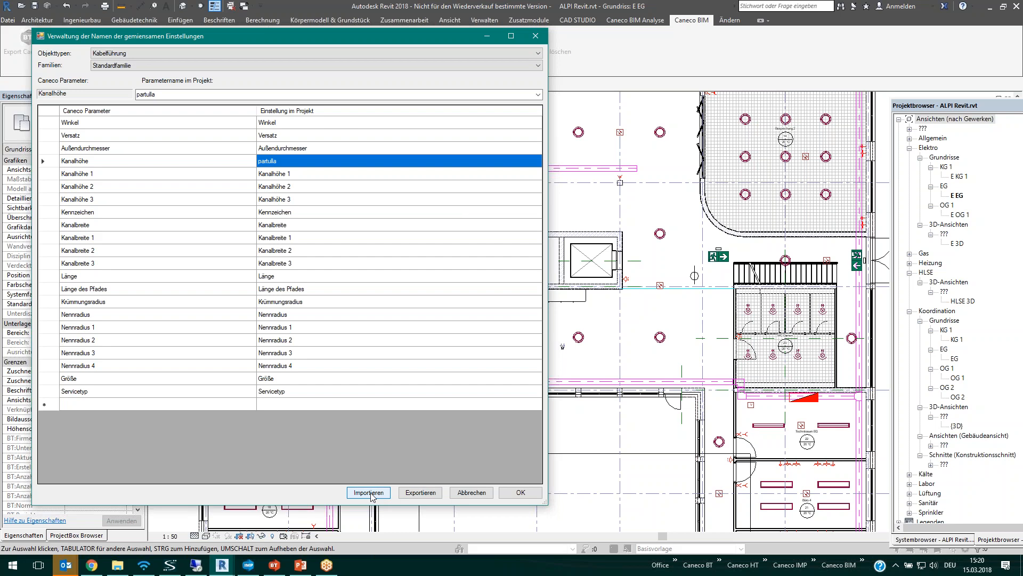
Step: Review the parameter mappings of the object types Verbraucher and Verteilungen
{"action": "left_click", "coordinate": [158, 55]}
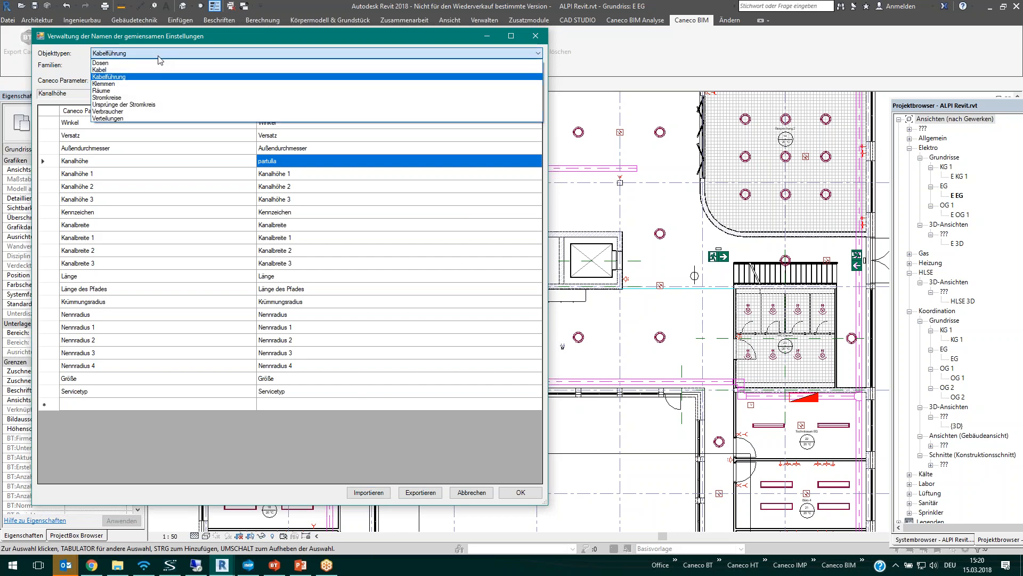
{"action": "left_click", "coordinate": [125, 111]}
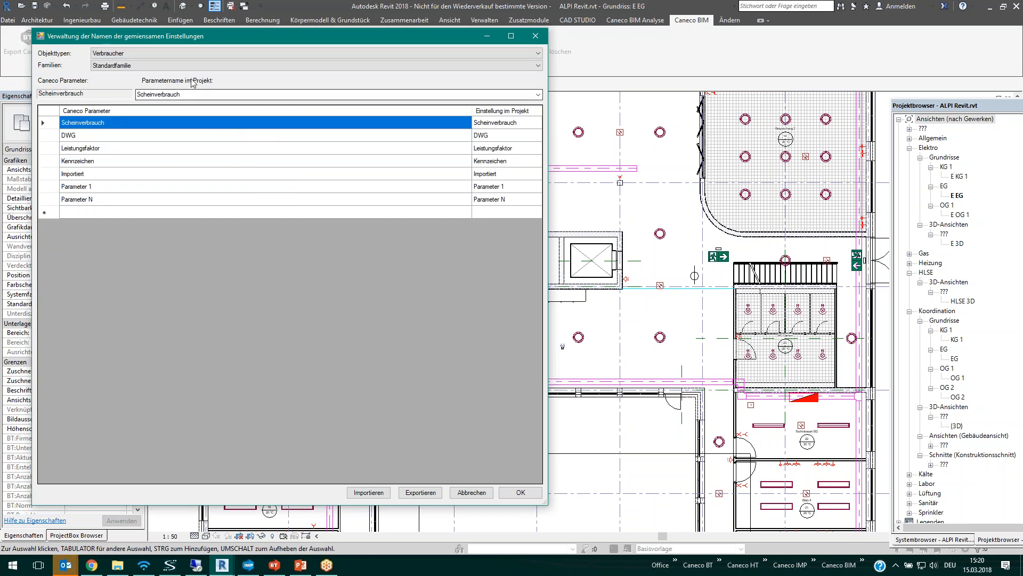
{"action": "left_click", "coordinate": [179, 53]}
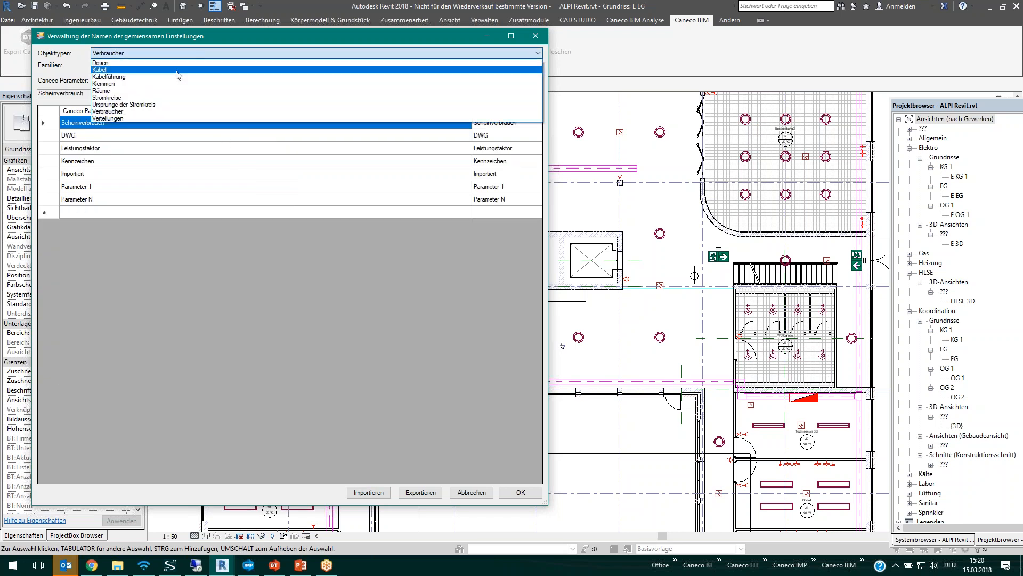
{"action": "left_click", "coordinate": [158, 119]}
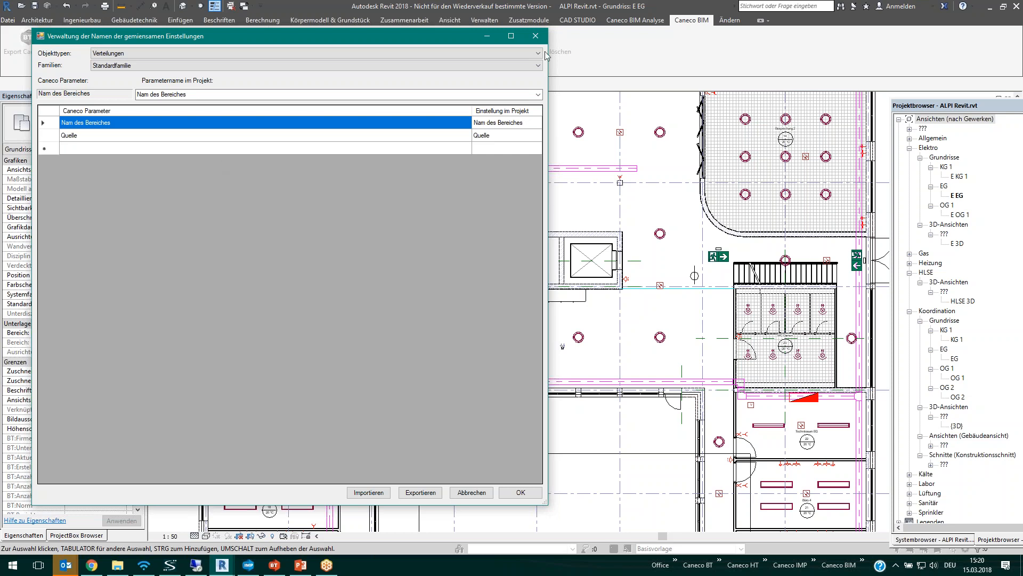
Step: Close the parameter name dialog and look over the Caneco BIM Analyse commands and the ground-floor plan E EG
{"action": "left_click", "coordinate": [536, 36]}
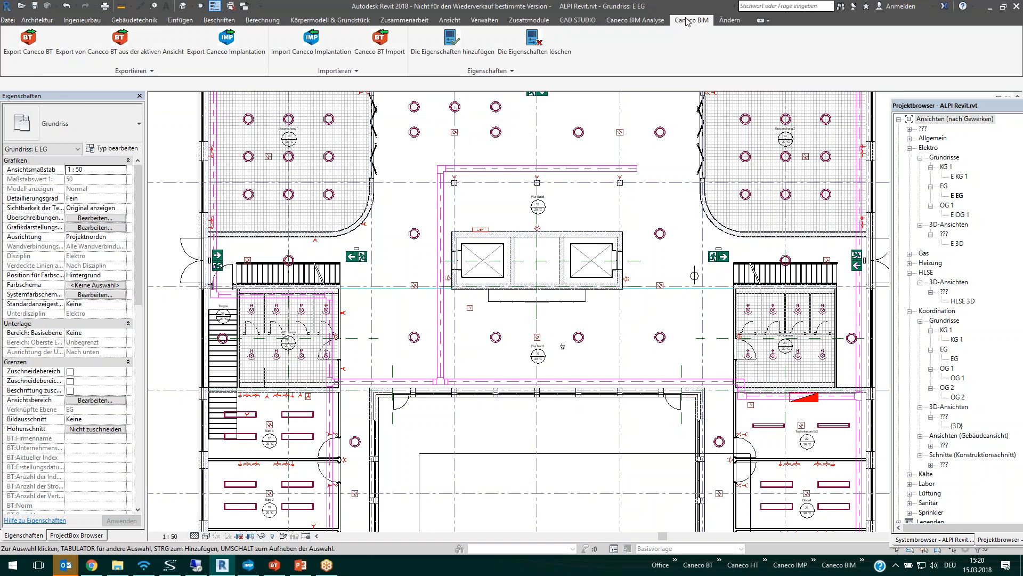
{"action": "left_click", "coordinate": [635, 20]}
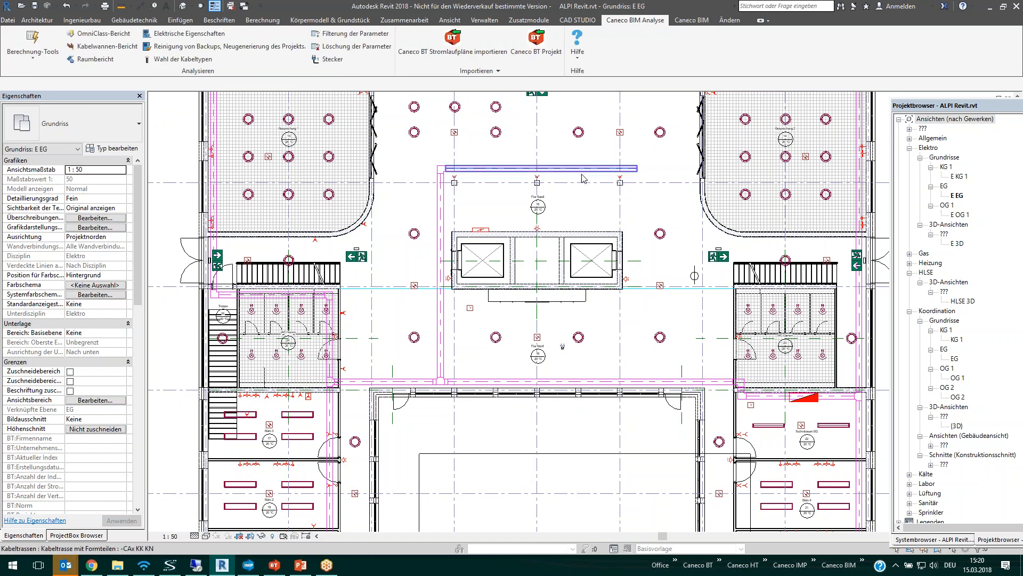
{"action": "scroll", "coordinate": [459, 231], "scroll_direction": "down", "scroll_amount": 1}
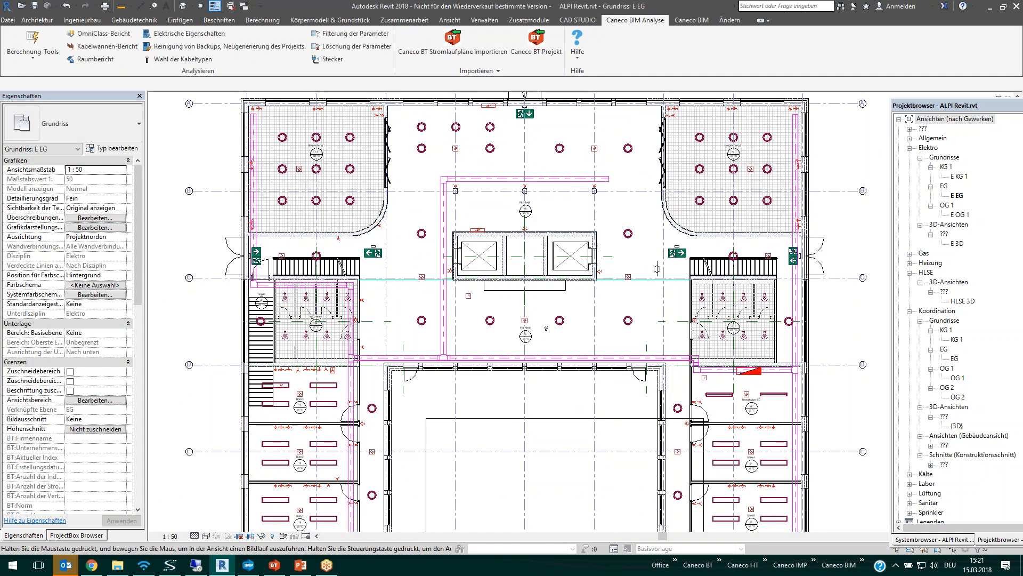
{"action": "middle_click_drag", "start_coordinate": [434, 231], "coordinate": [395, 213]}
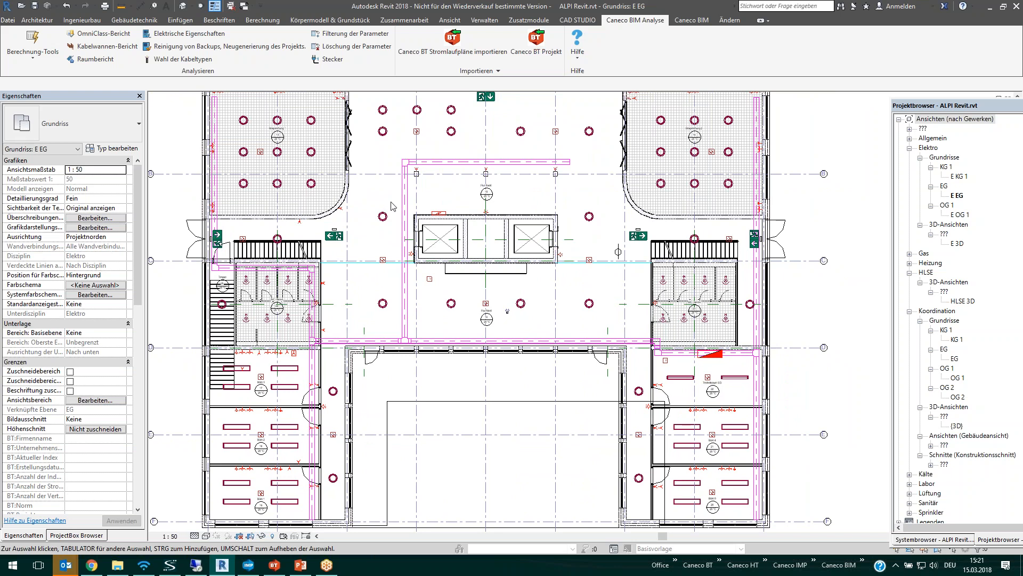
{"action": "scroll", "coordinate": [286, 146], "scroll_direction": "up", "scroll_amount": 2}
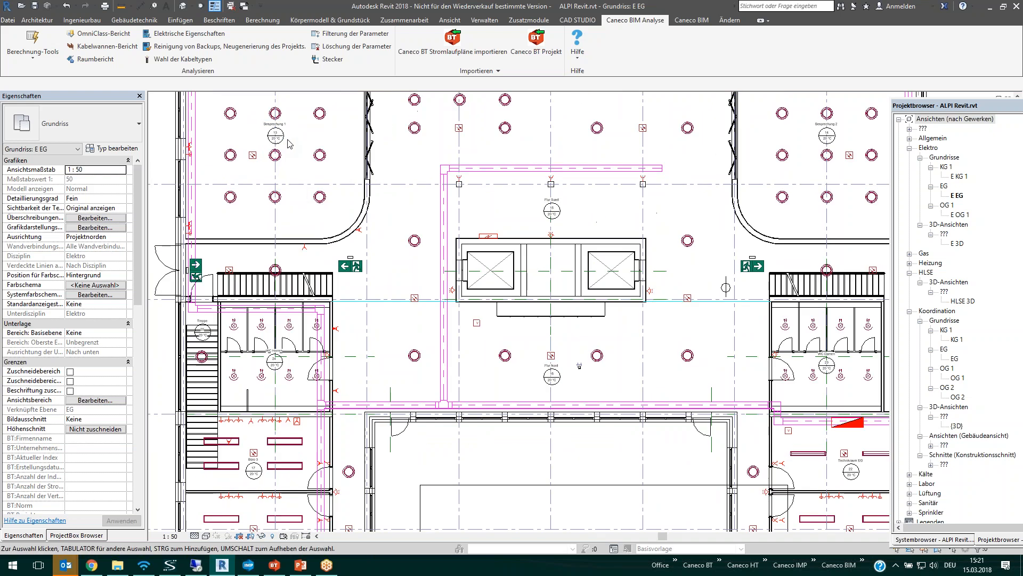
{"action": "scroll", "coordinate": [338, 147], "scroll_direction": "up", "scroll_amount": 1}
{"action": "middle_click_drag", "start_coordinate": [351, 167], "coordinate": [366, 215]}
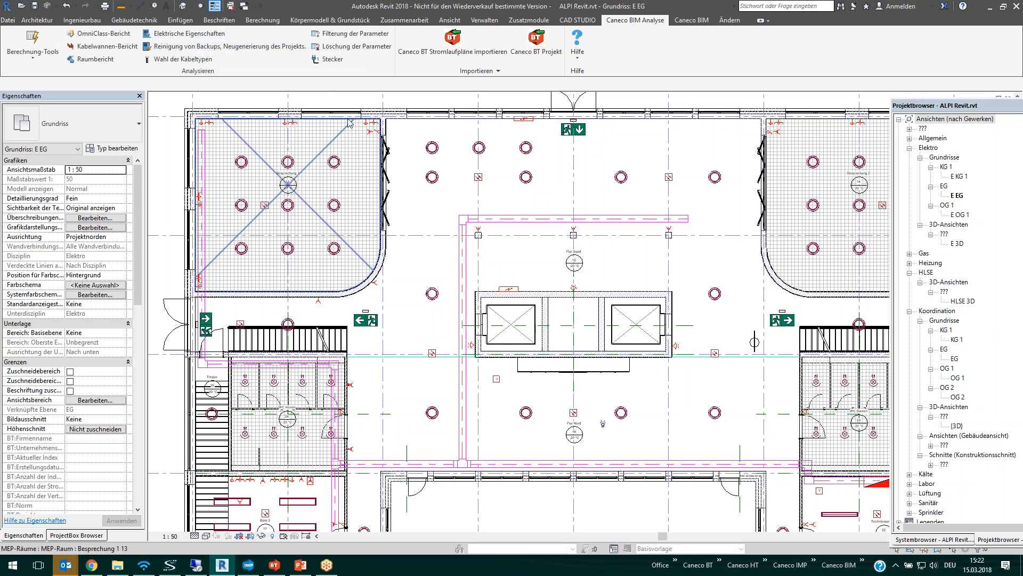
Step: Start the model export to Caneco BT, accepting circuit names from Revit and REVIT hat Priorität for pole counts, lengths and power
{"action": "left_click", "coordinate": [692, 21]}
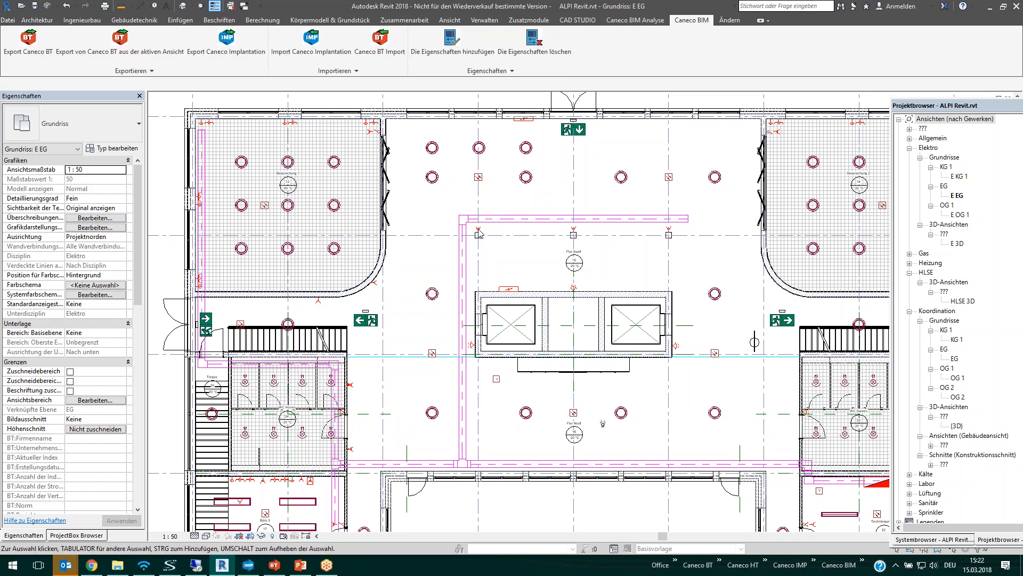
{"action": "left_click", "coordinate": [28, 42]}
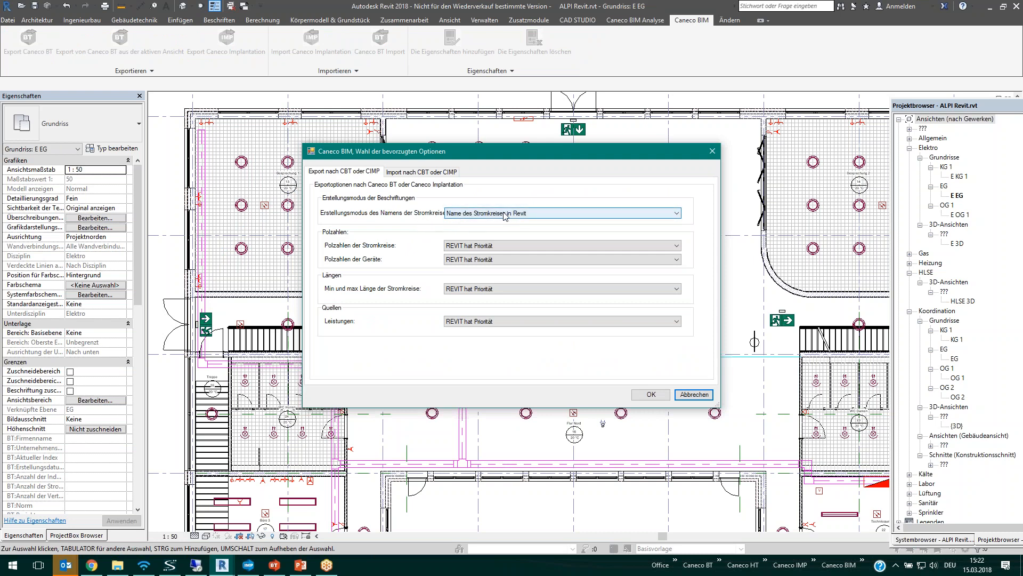
{"action": "left_click", "coordinate": [640, 394]}
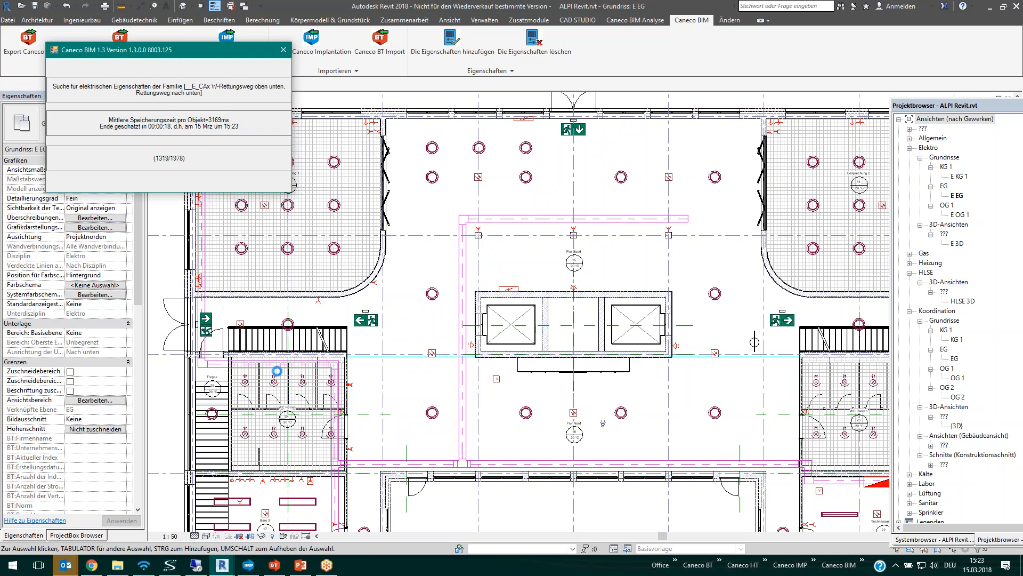
Step: Switch to Caneco BT, create a new project and accept its manufacturer files
{"action": "left_click", "coordinate": [274, 564]}
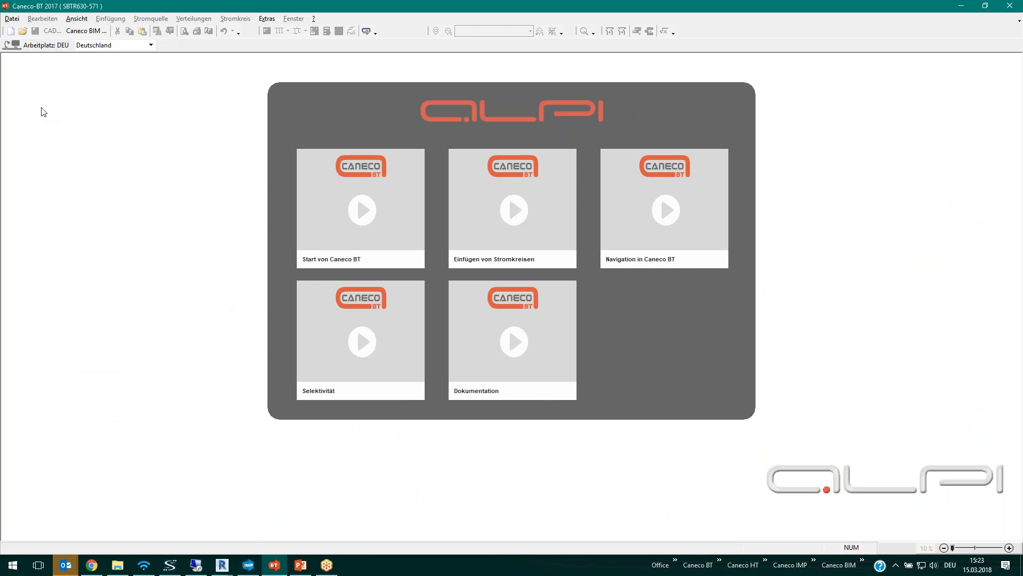
{"action": "left_click", "coordinate": [11, 31]}
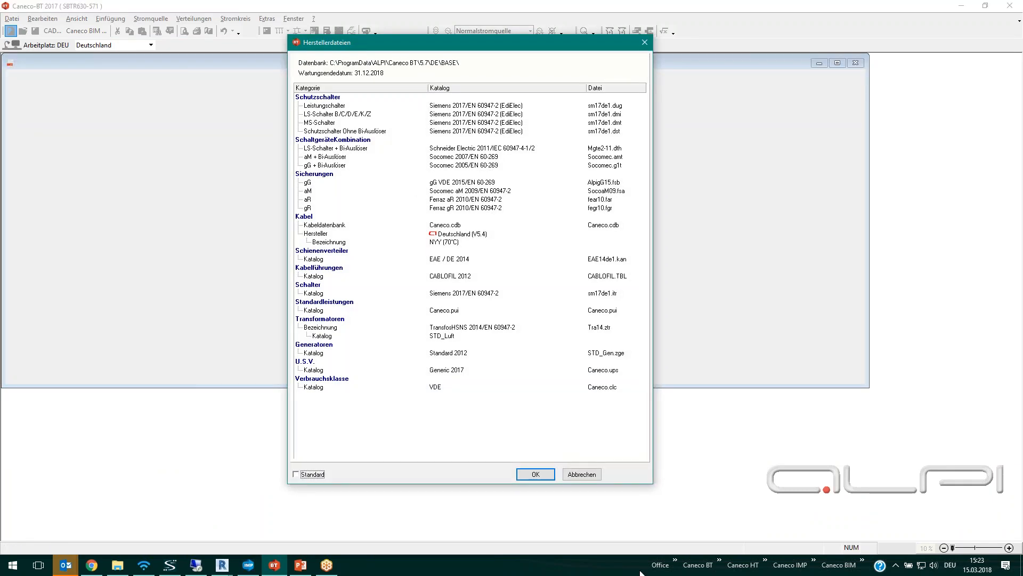
{"action": "left_click_drag", "start_coordinate": [651, 483], "coordinate": [597, 421]}
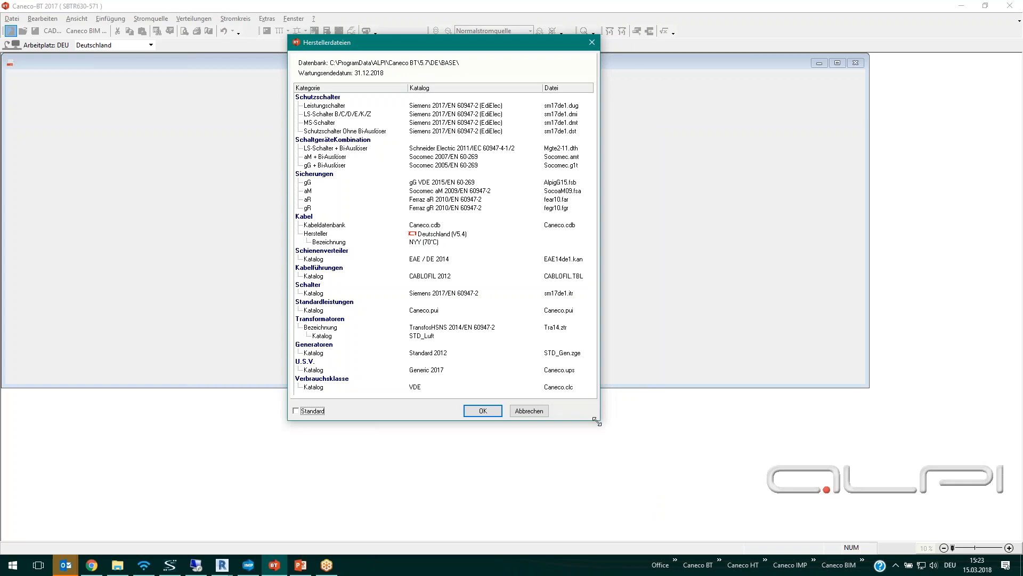
{"action": "left_click", "coordinate": [493, 408]}
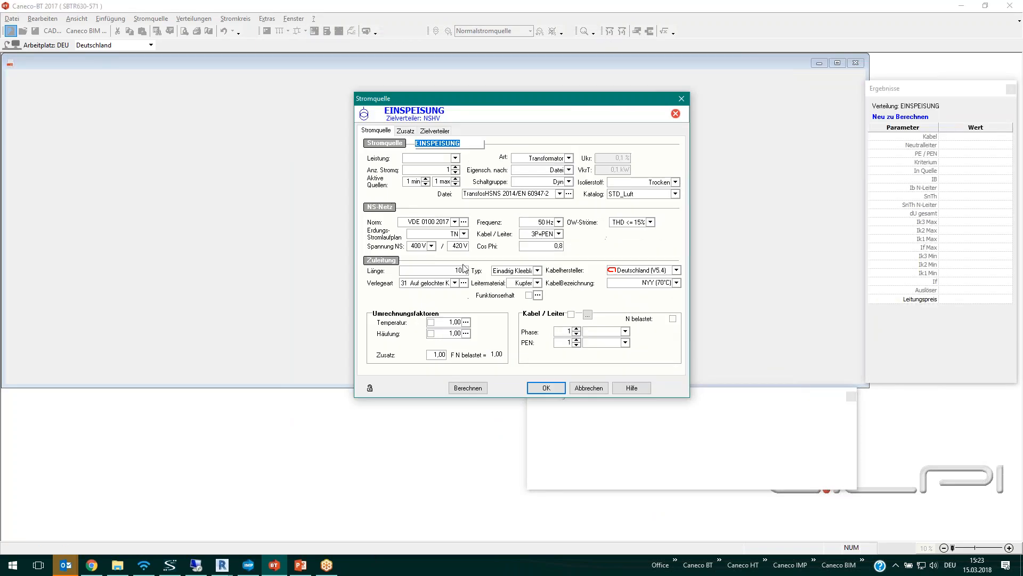
Step: Set the EINSPEISUNG source's power to 630 kVA and the incoming switch of target board NSHV to Offener LS
{"action": "left_click", "coordinate": [455, 157]}
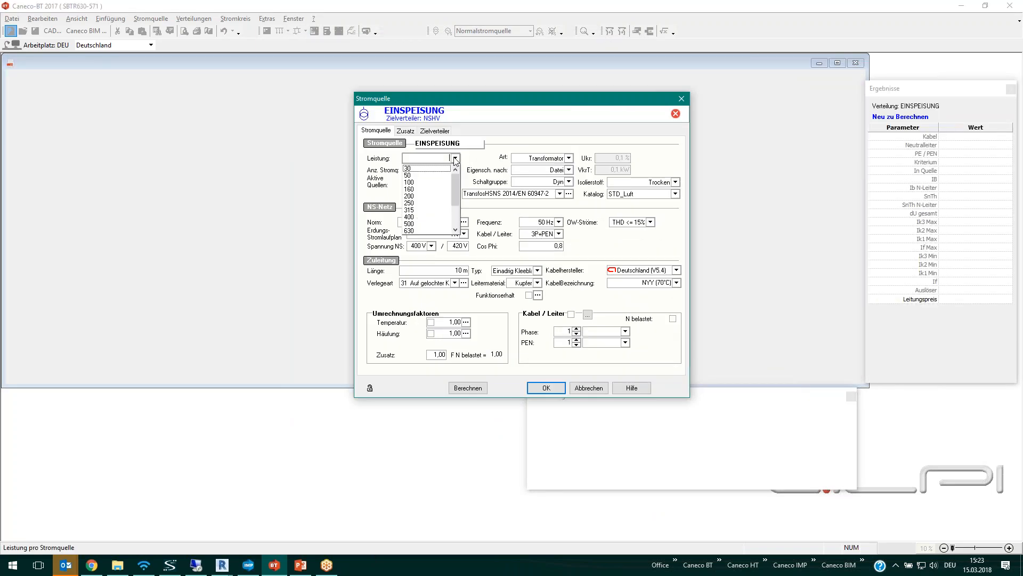
{"action": "left_click", "coordinate": [432, 230]}
{"action": "left_click_drag", "start_coordinate": [478, 95], "coordinate": [432, 92]}
{"action": "left_click", "coordinate": [407, 128]}
{"action": "left_click", "coordinate": [458, 295]}
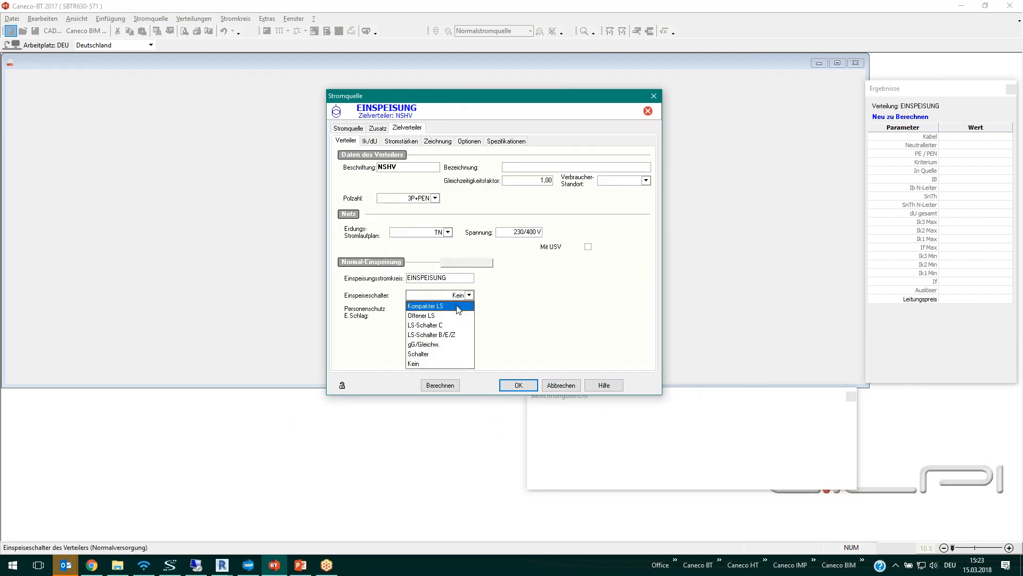
{"action": "left_click", "coordinate": [458, 315]}
Step: Calculate the EINSPEISUNG source and accept it to open the NSHV single-line diagram
{"action": "left_click", "coordinate": [438, 385]}
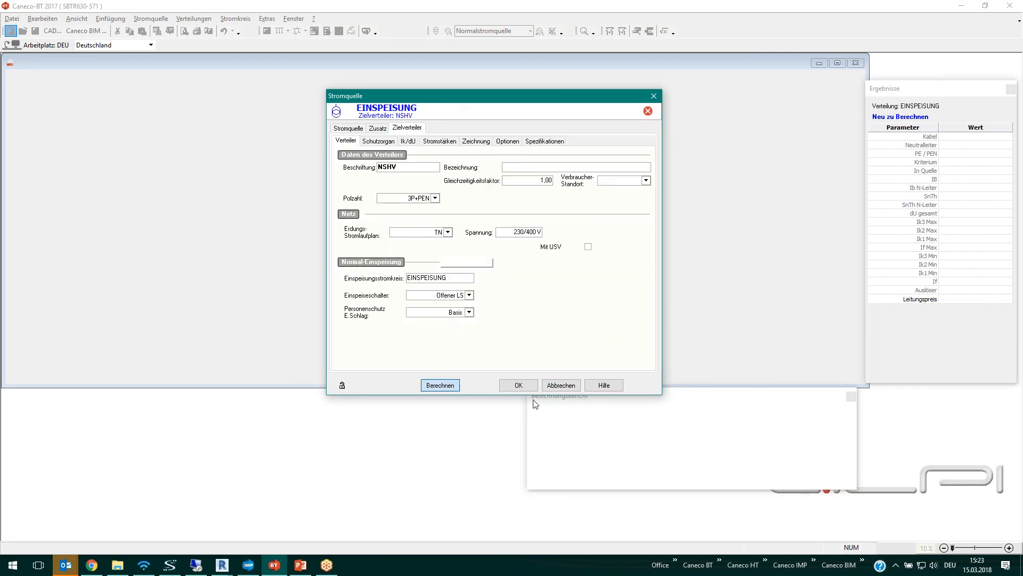
{"action": "left_click", "coordinate": [746, 417]}
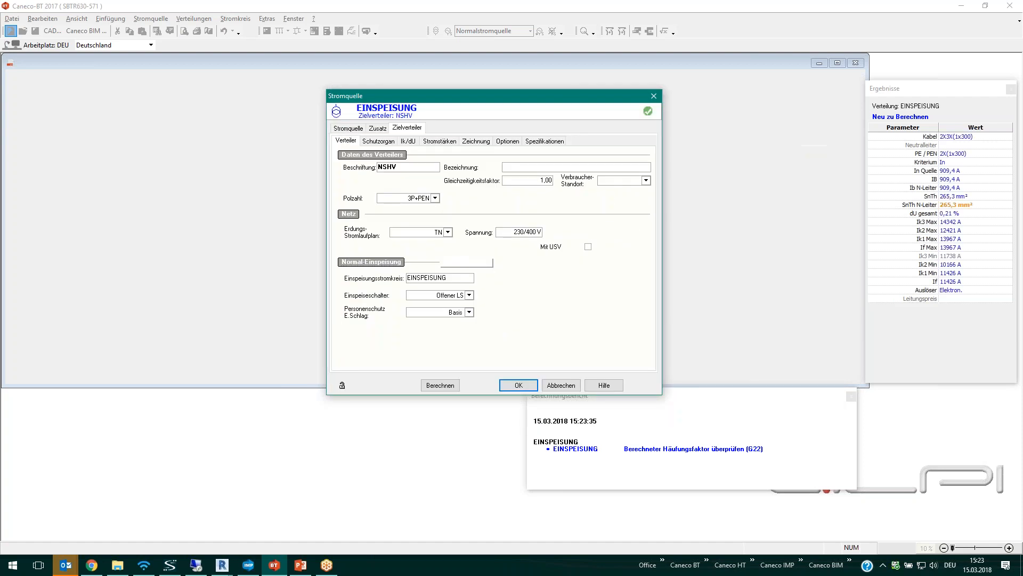
{"action": "left_click", "coordinate": [521, 386]}
{"action": "left_click", "coordinate": [582, 322]}
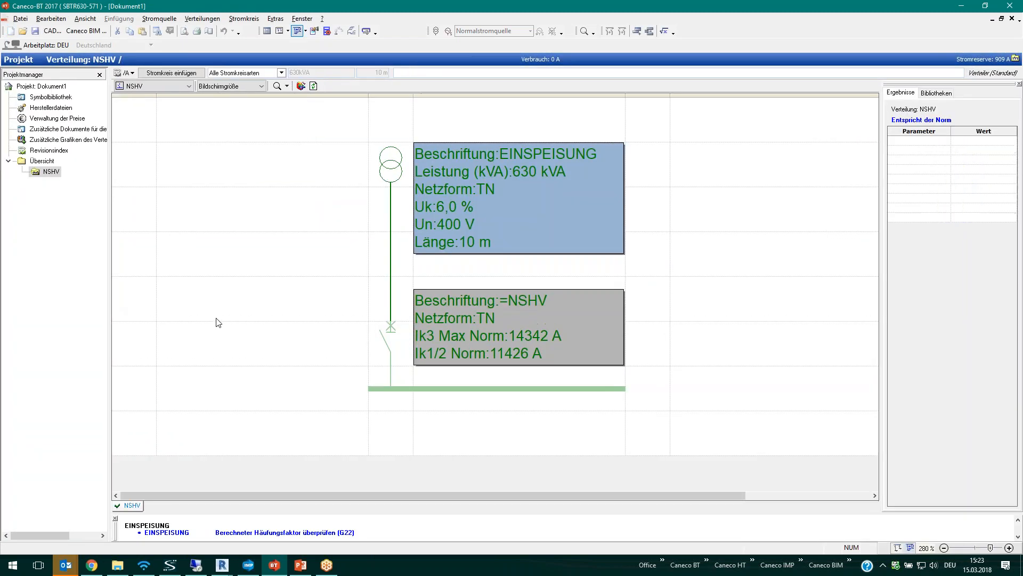
{"action": "left_click", "coordinate": [216, 319]}
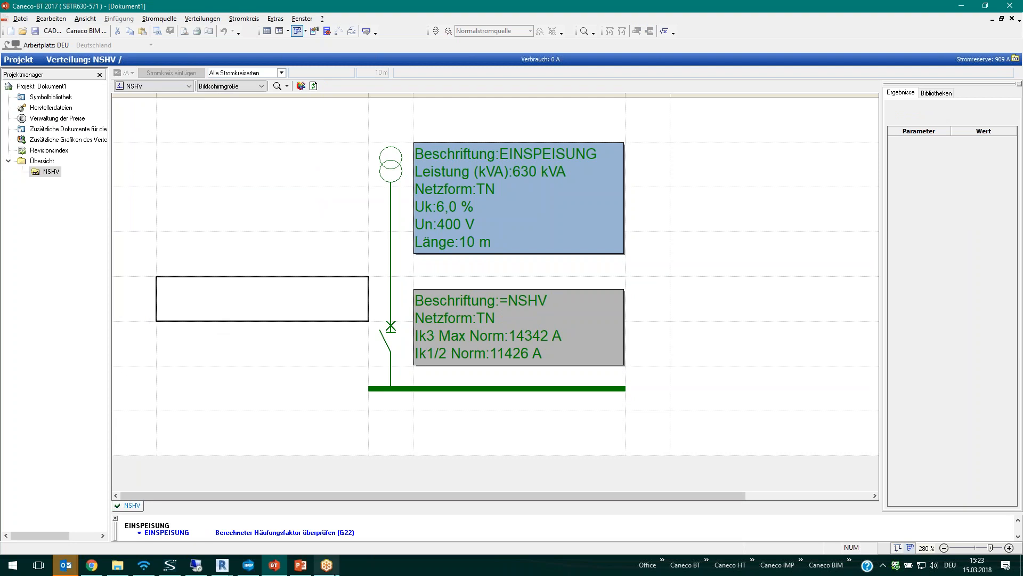
Step: Switch back to the Caneco BIM export in Revit and review the export list down to the circuits of board NSHV
{"action": "mouse_move", "coordinate": [223, 564]}
{"action": "mouse_move", "coordinate": [196, 534]}
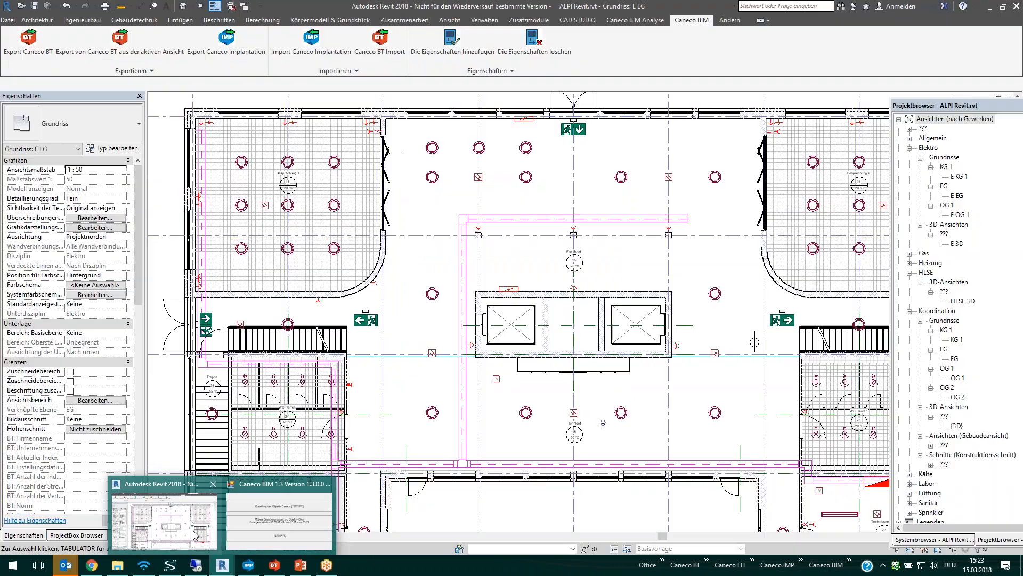
{"action": "left_click", "coordinate": [280, 520]}
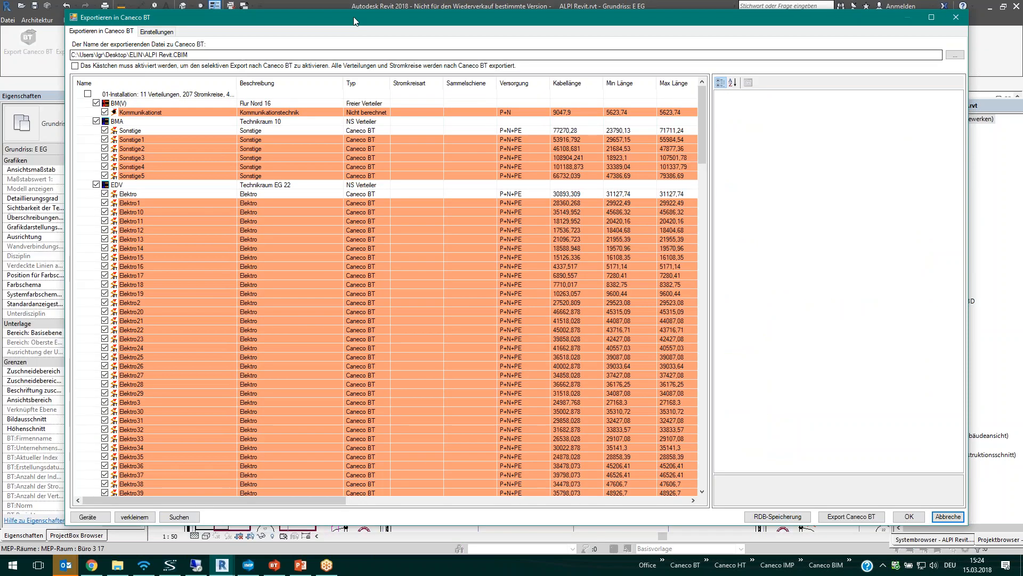
{"action": "left_click_drag", "start_coordinate": [476, 20], "coordinate": [467, 18]}
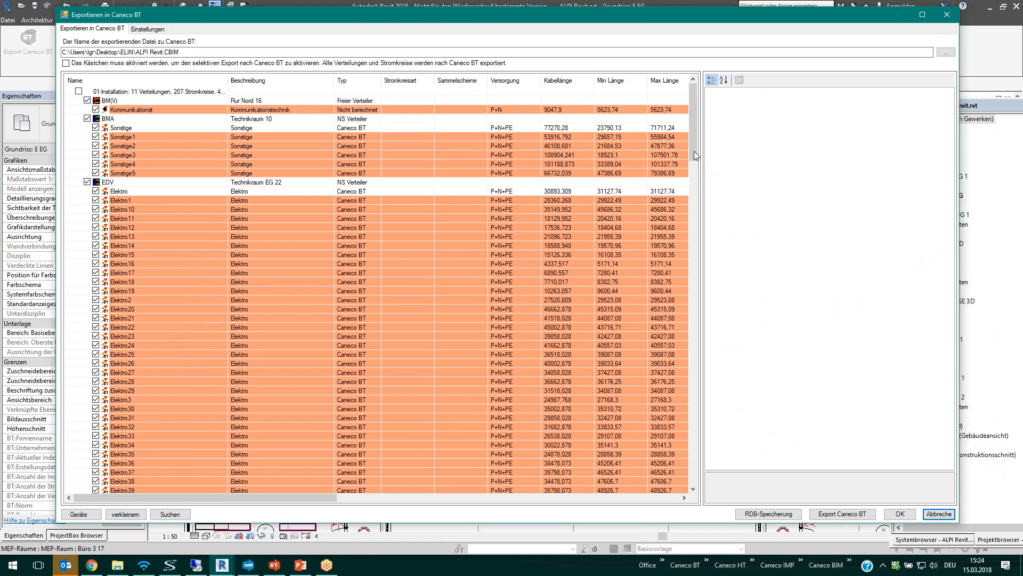
{"action": "left_click_drag", "start_coordinate": [692, 146], "coordinate": [690, 237]}
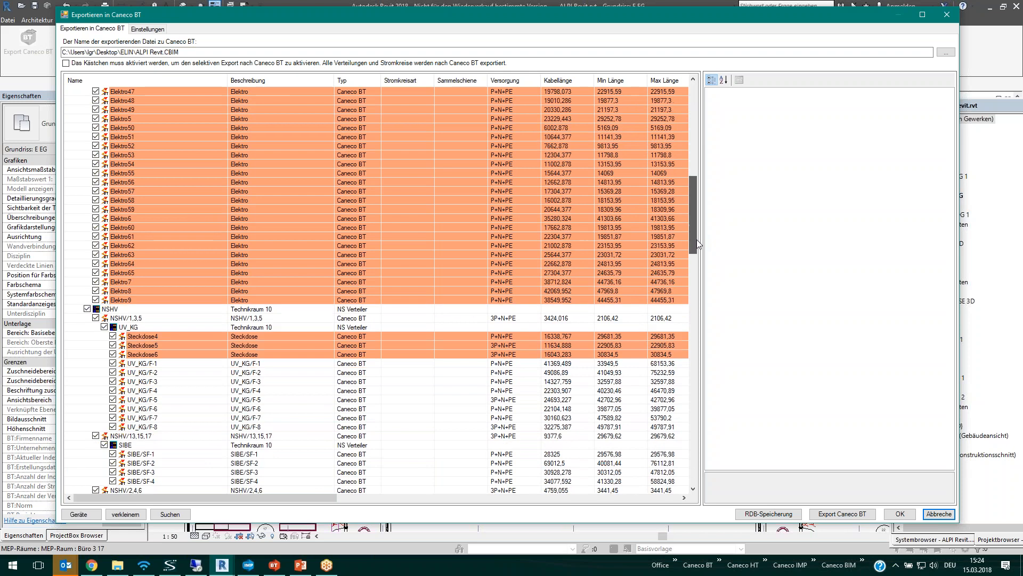
{"action": "left_click_drag", "start_coordinate": [696, 242], "coordinate": [704, 264]}
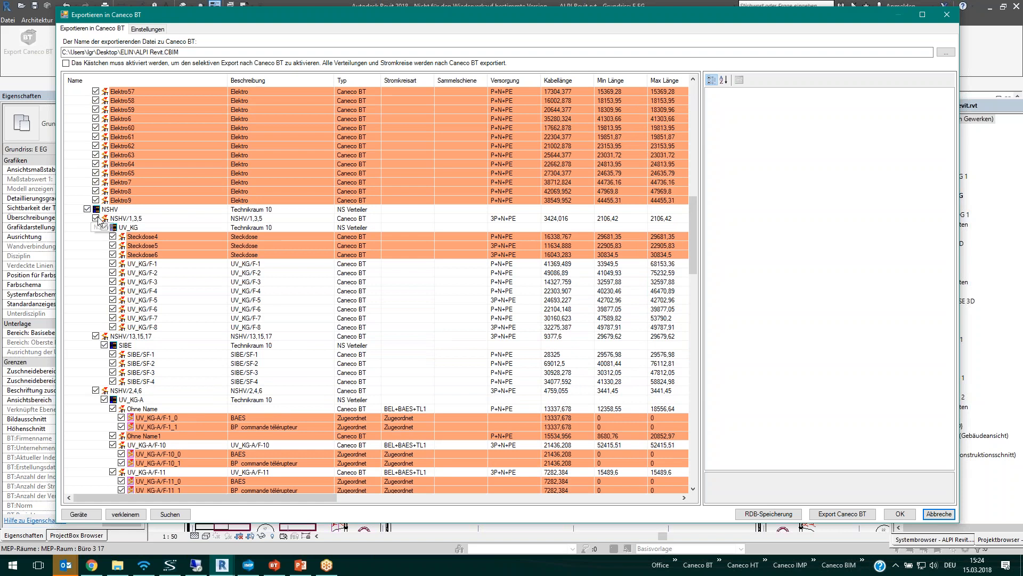
Step: Examine the UV_KG board and its circuits in the export list, from Steckdose4 to UV_KG/F-8
{"action": "left_click", "coordinate": [130, 228]}
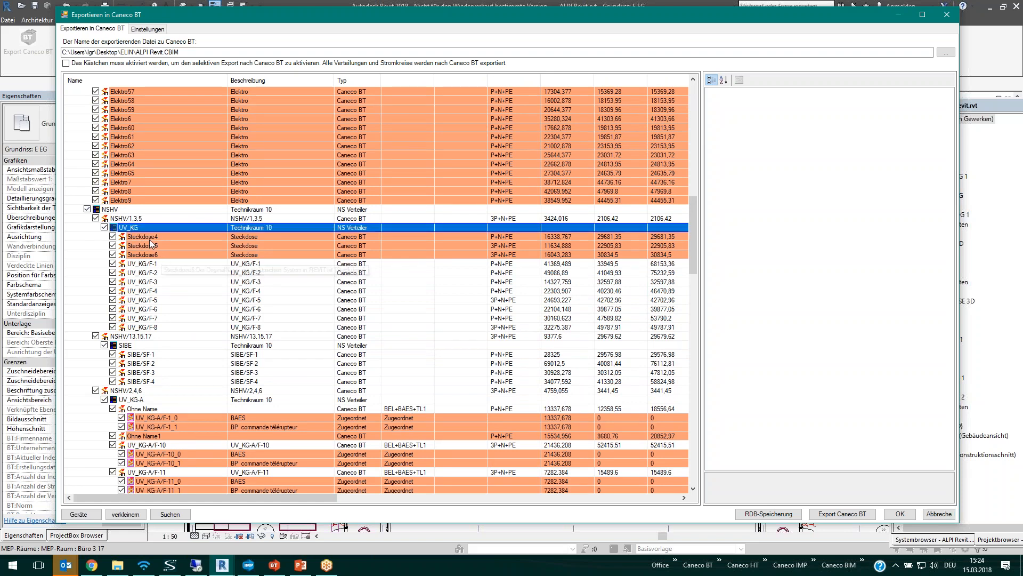
{"action": "left_click", "coordinate": [148, 239]}
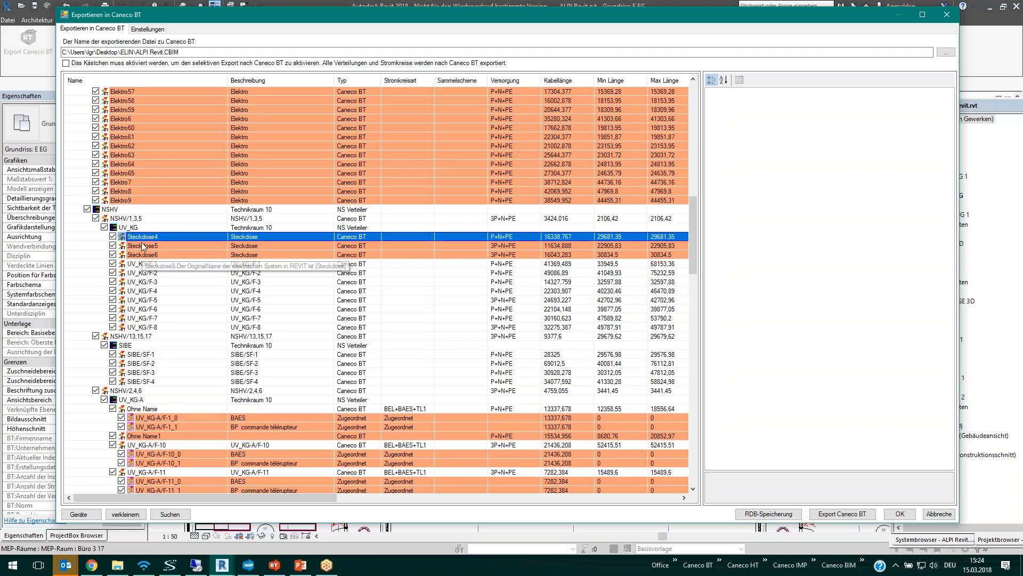
{"action": "left_click", "coordinate": [141, 243]}
{"action": "left_click", "coordinate": [148, 271]}
{"action": "left_click", "coordinate": [156, 291]}
{"action": "left_click", "coordinate": [158, 299]}
{"action": "left_click", "coordinate": [165, 327]}
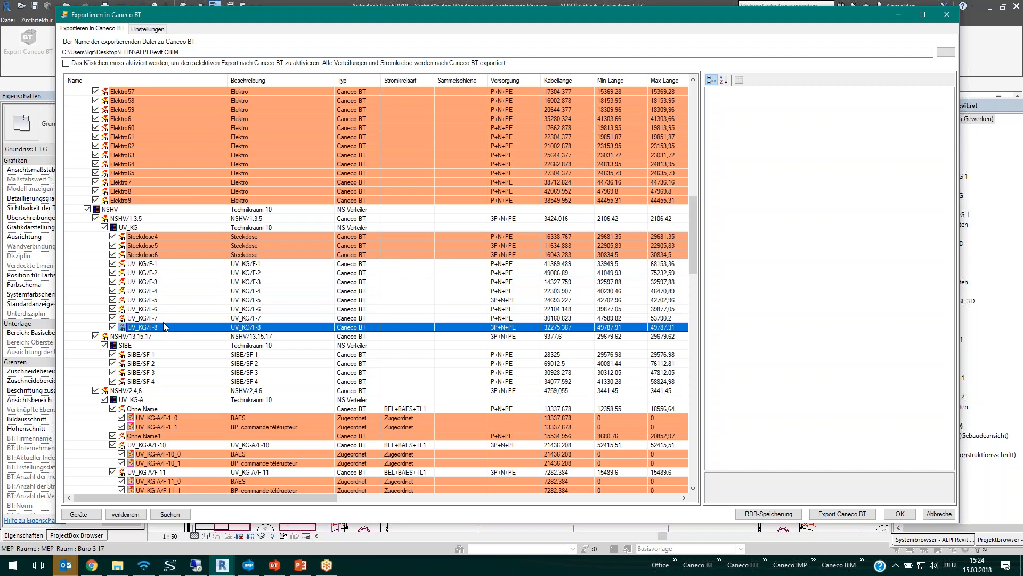
Step: Select circuits UV_KG/F-1 to UV_KG/F-8 and open the circuit style list to change their style
{"action": "left_click", "coordinate": [153, 264]}
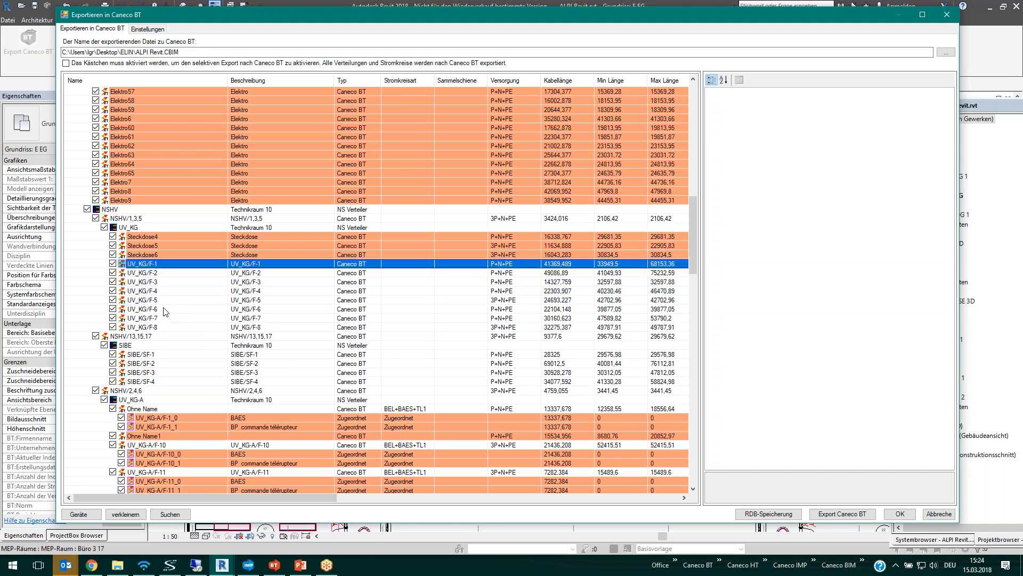
{"action": "left_click", "coordinate": [210, 327], "text": "shift"}
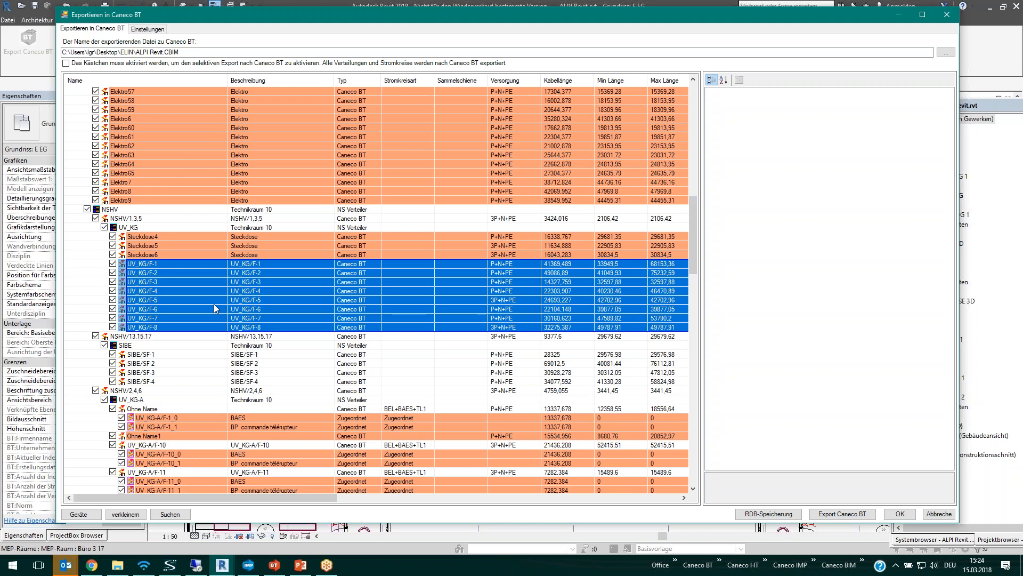
{"action": "right_click", "coordinate": [214, 308]}
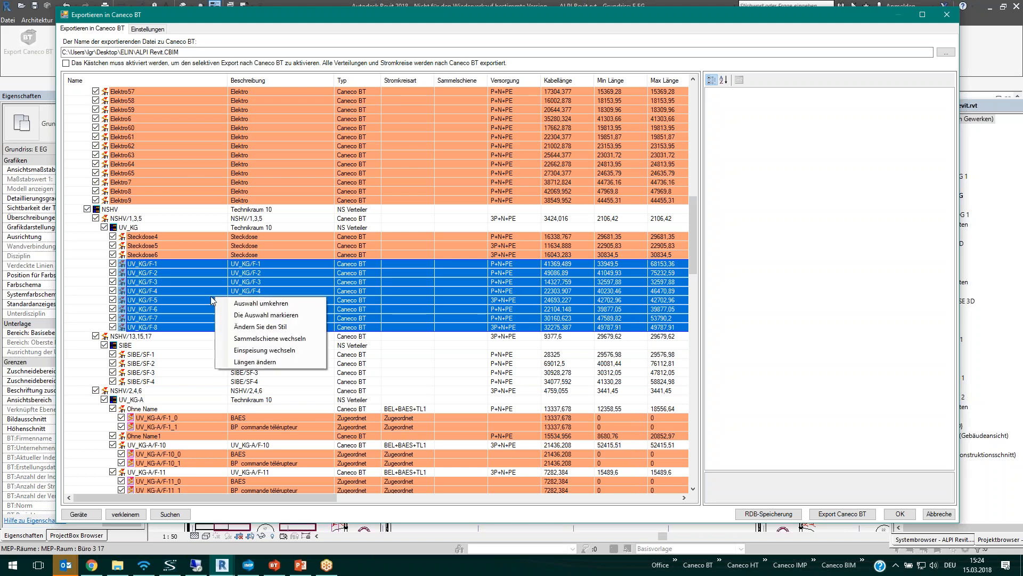
{"action": "left_click", "coordinate": [259, 327]}
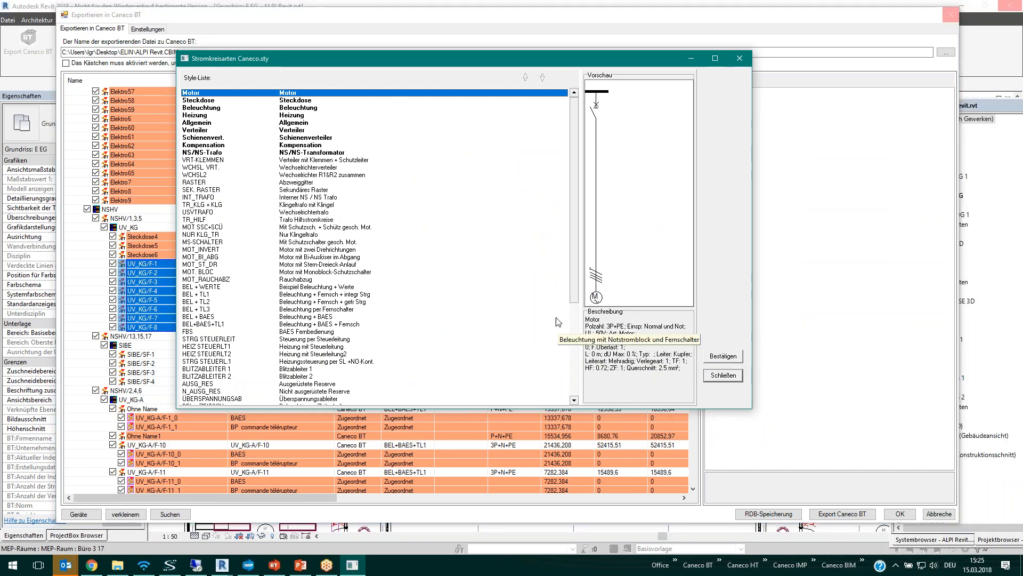
Step: Preview the lighting circuit styles from BEL + TL1 to BEL+BAES+TL1 and close the style list without applying one
{"action": "mouse_move", "coordinate": [574, 278]}
{"action": "left_mouse_down"}
{"action": "mouse_move", "coordinate": [576, 287]}
{"action": "mouse_move", "coordinate": [578, 279]}
{"action": "left_mouse_up"}
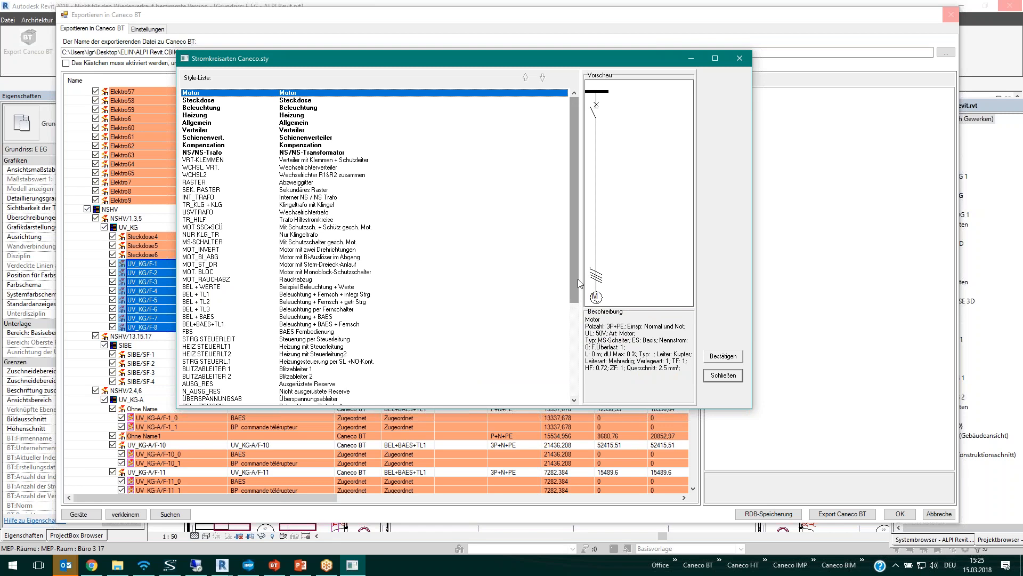
{"action": "left_click", "coordinate": [397, 294]}
{"action": "left_click", "coordinate": [321, 301]}
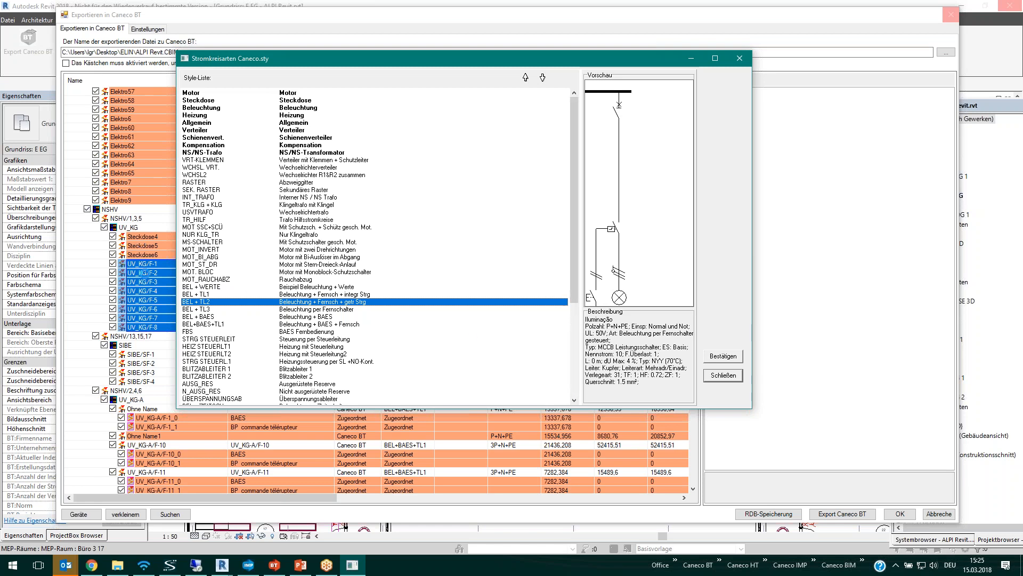
{"action": "left_click", "coordinate": [311, 309]}
{"action": "left_click", "coordinate": [315, 316]}
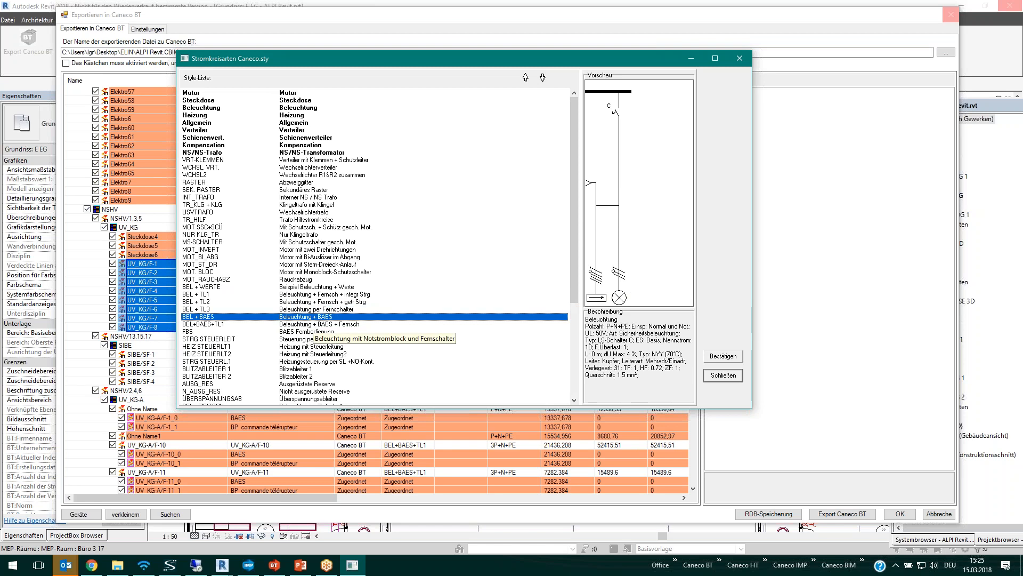
{"action": "left_click", "coordinate": [314, 324]}
{"action": "left_click", "coordinate": [314, 339]}
{"action": "left_click", "coordinate": [314, 324]}
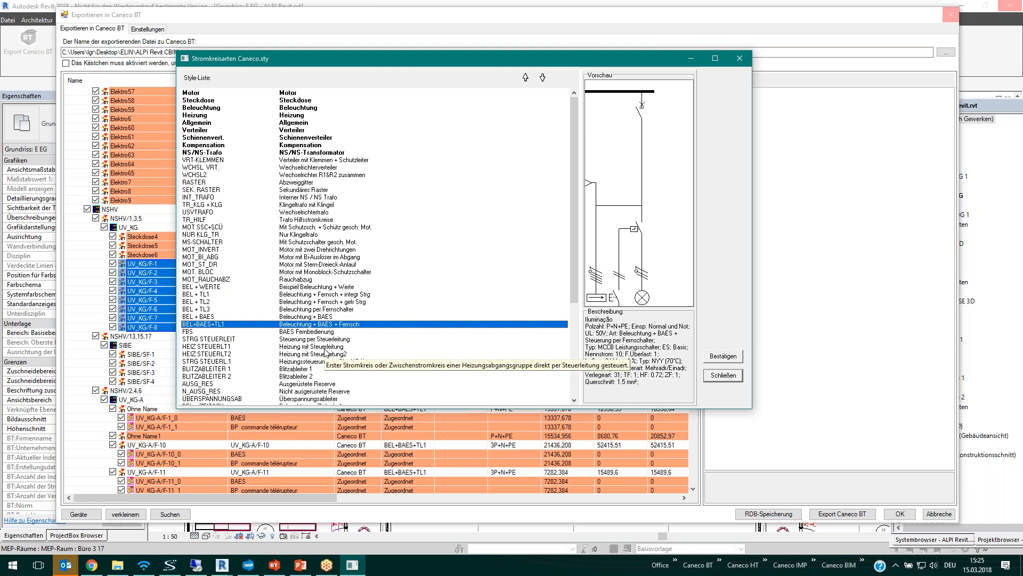
{"action": "left_click_drag", "start_coordinate": [439, 53], "coordinate": [548, 36]}
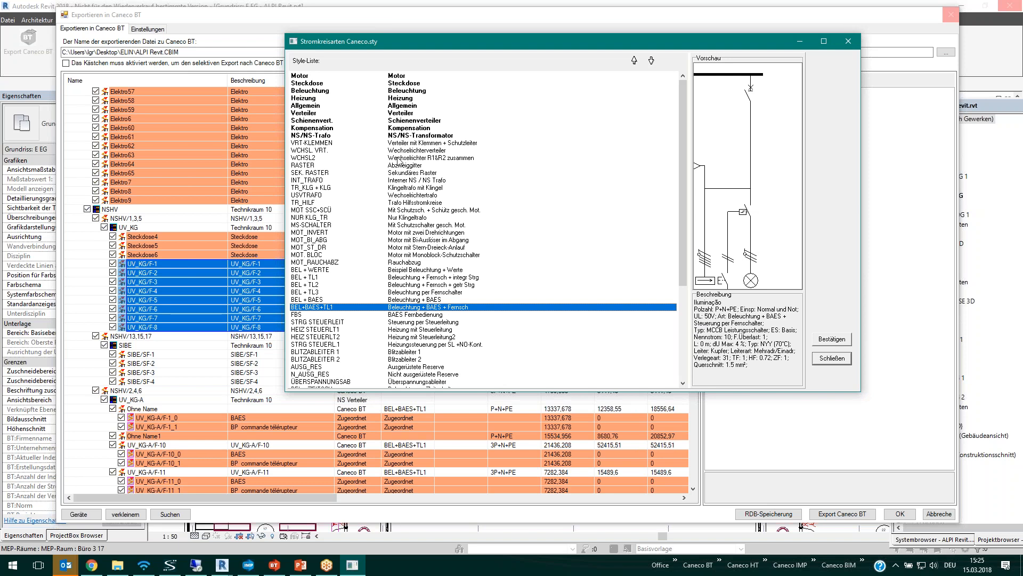
{"action": "left_click", "coordinate": [832, 358]}
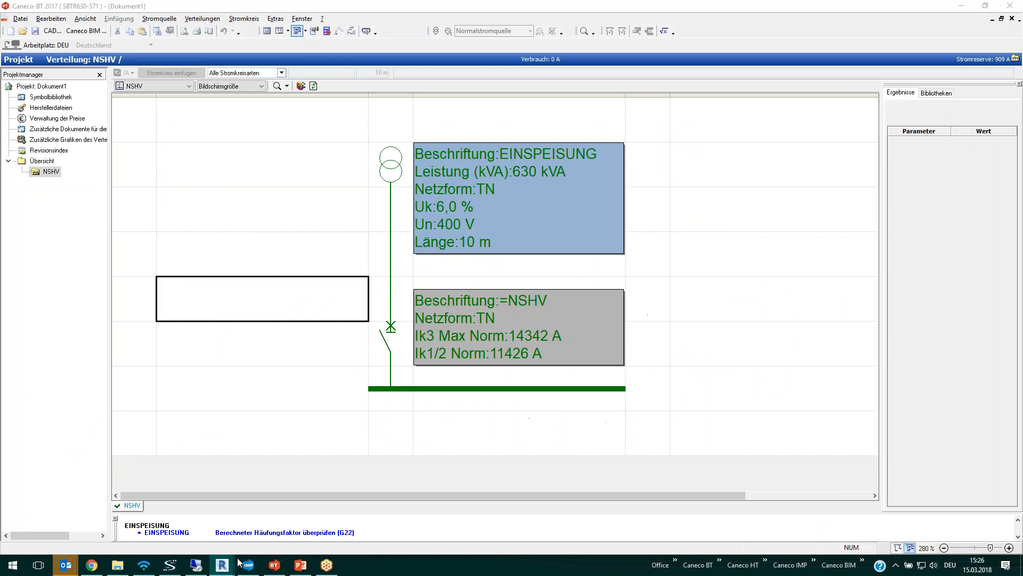
Step: Return to the Caneco BIM export in Revit and examine the cable lengths of the UV_KG circuits
{"action": "mouse_move", "coordinate": [222, 564]}
{"action": "left_click", "coordinate": [285, 522]}
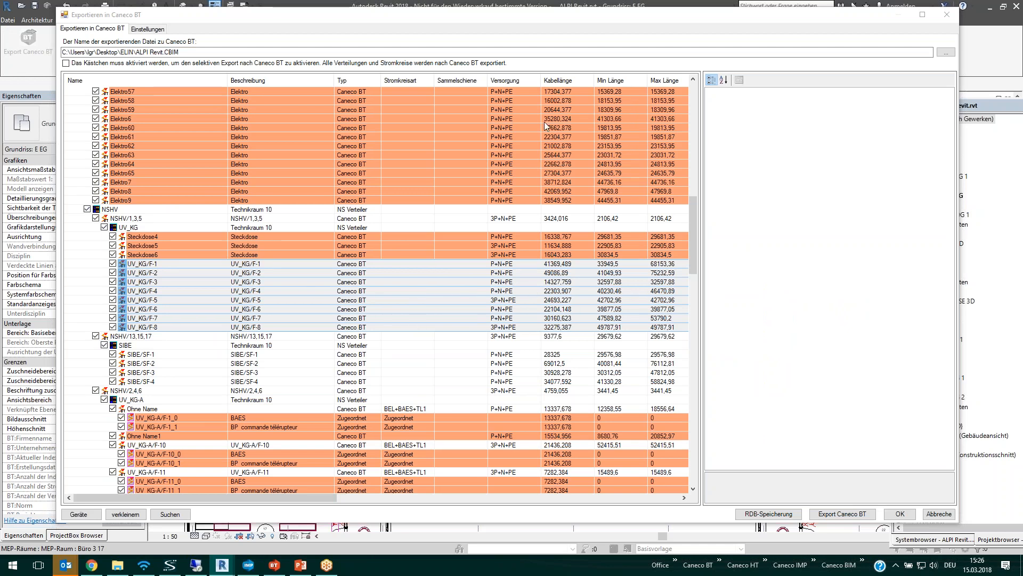
{"action": "left_click_drag", "start_coordinate": [554, 275], "coordinate": [569, 302]}
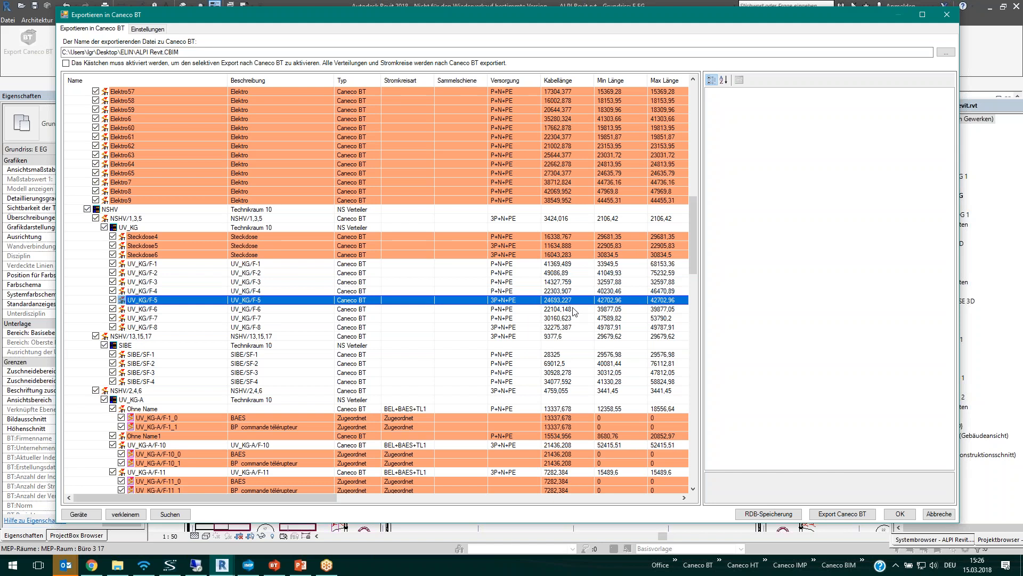
Step: Browse for a new export location, create a folder named BOD on the desktop and open it
{"action": "left_click", "coordinate": [946, 52]}
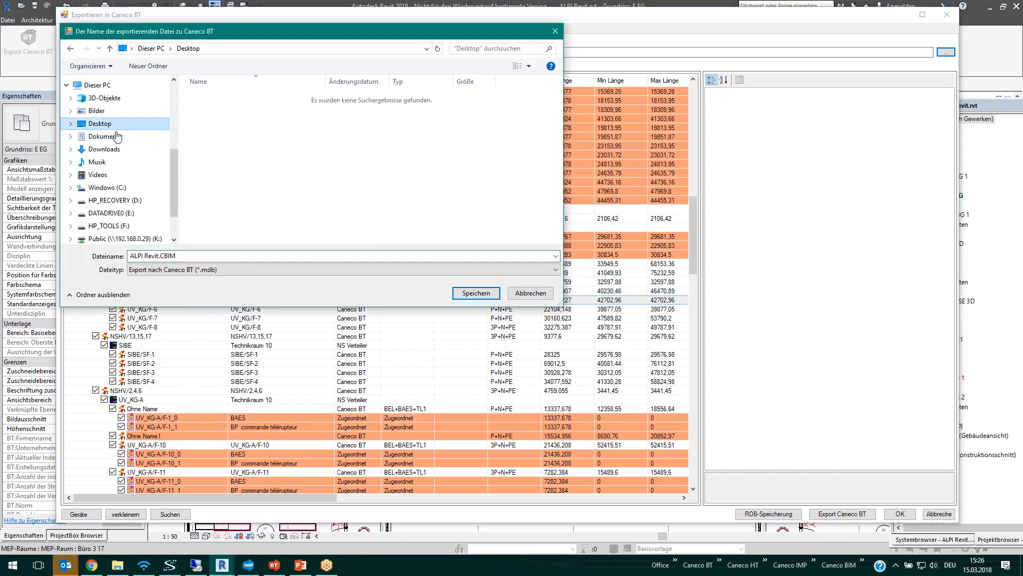
{"action": "right_click", "coordinate": [217, 154]}
{"action": "mouse_move", "coordinate": [287, 269]}
{"action": "left_click", "coordinate": [418, 268]}
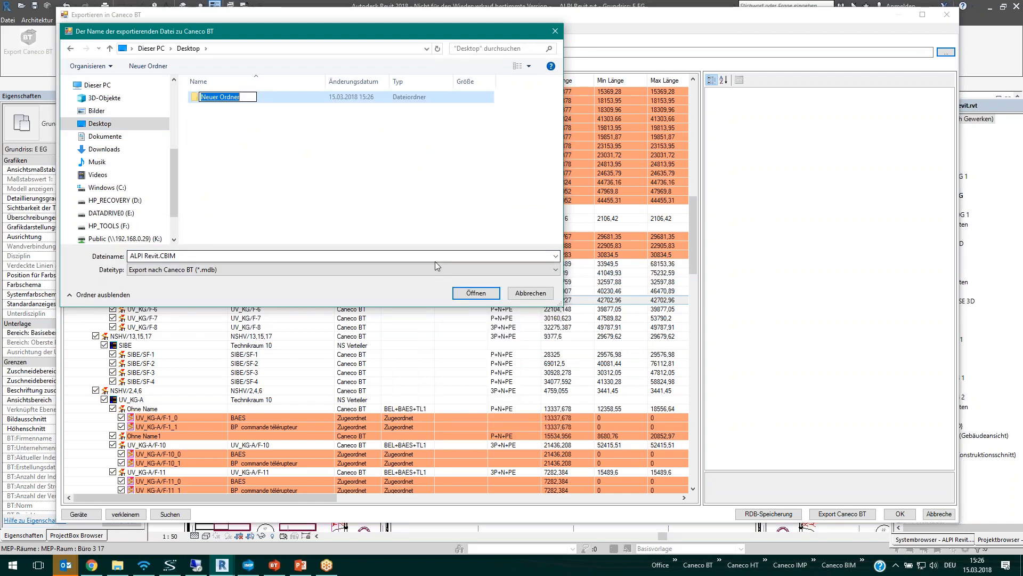
{"action": "type", "text": "BOD"}
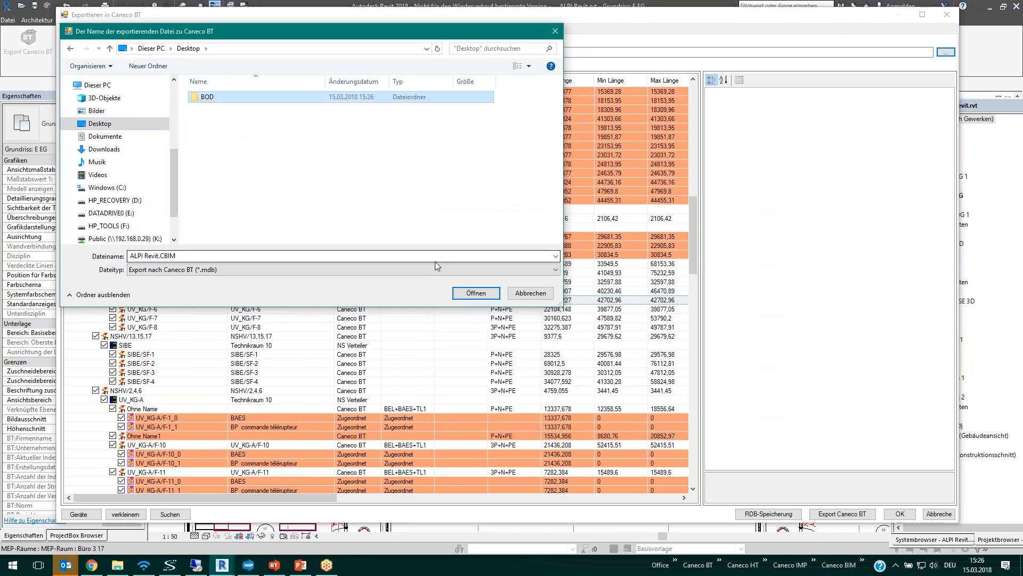
{"action": "key", "text": "Return"}
{"action": "key", "text": "Return"}
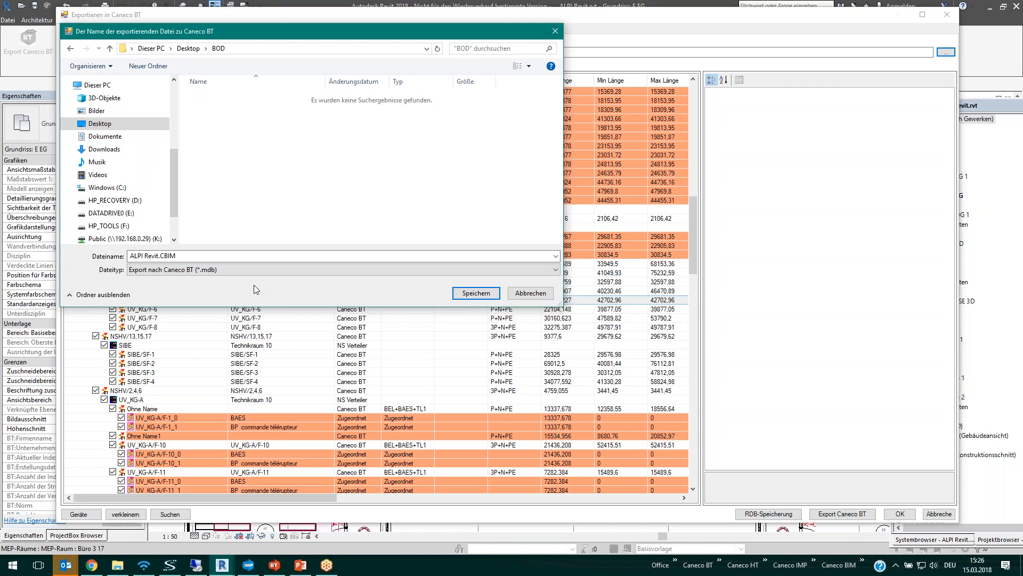
Step: Set ALPI Revit.CBIM in the BOD folder as the export file and run the export to Caneco BT
{"action": "left_click", "coordinate": [467, 293]}
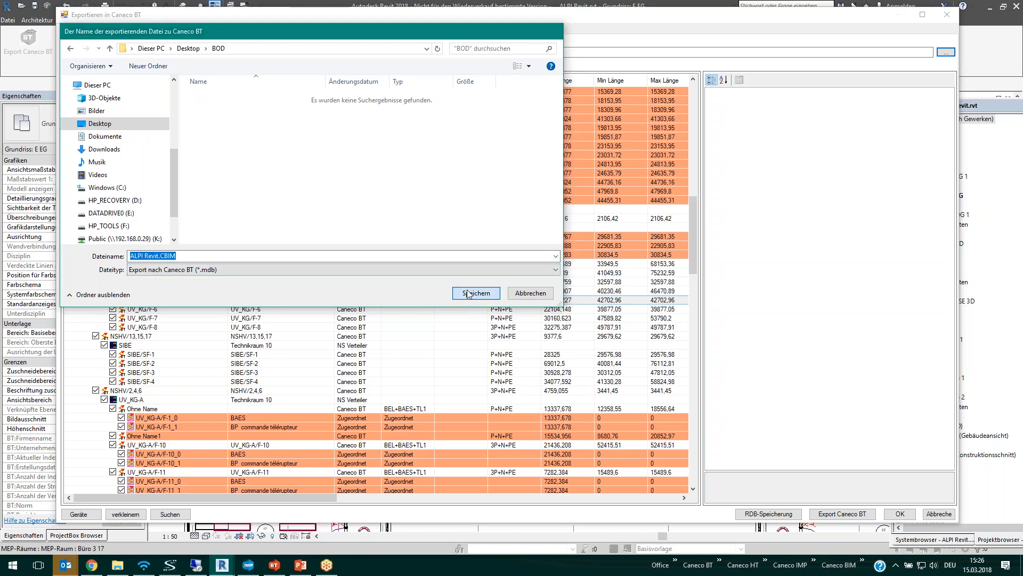
{"action": "left_click", "coordinate": [824, 517]}
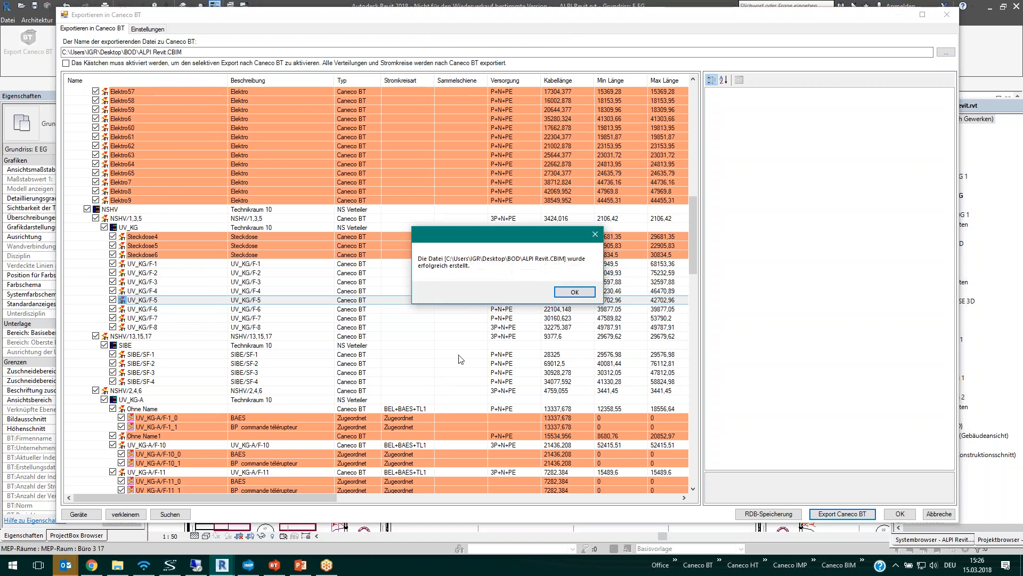
{"action": "left_click", "coordinate": [589, 291]}
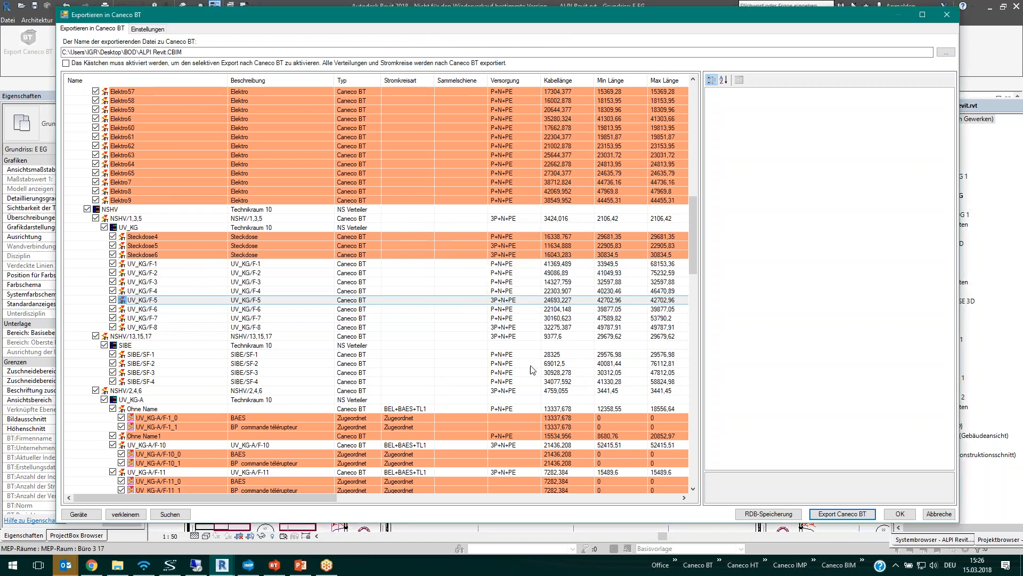
Step: Switch to Caneco BT, select the NSHV busbar and open the Caneco BIM import
{"action": "left_click", "coordinate": [283, 567]}
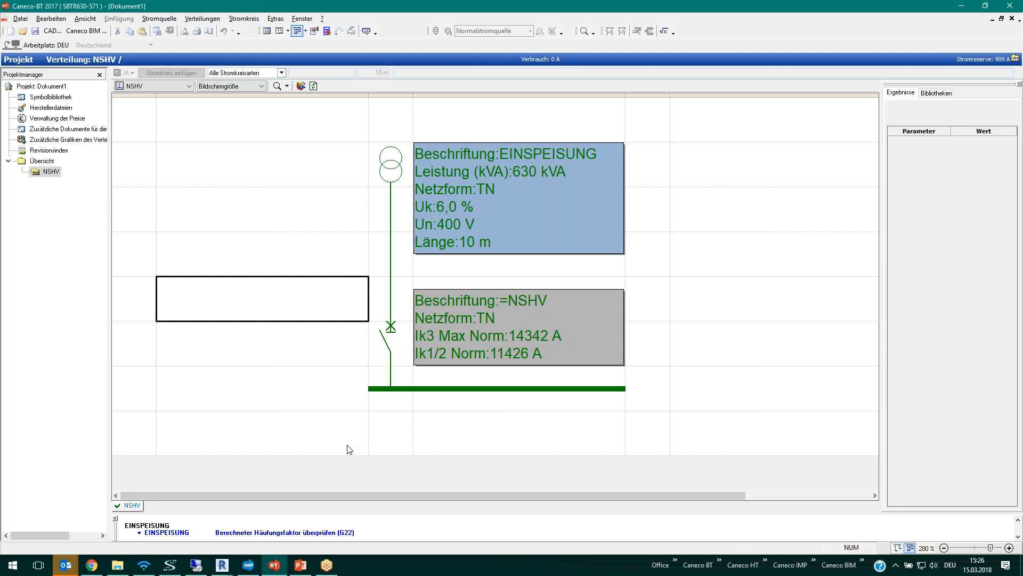
{"action": "left_click", "coordinate": [389, 394]}
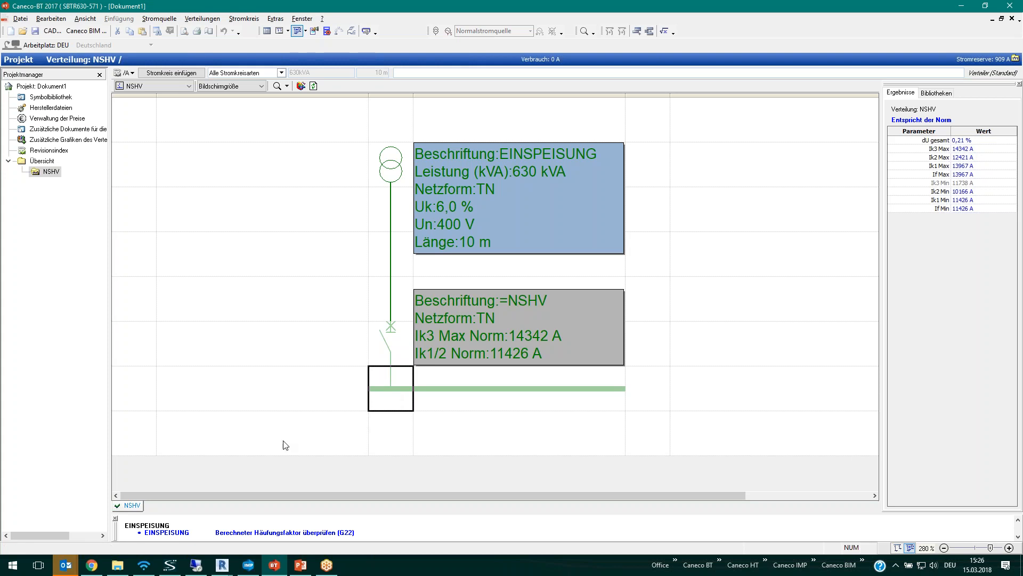
{"action": "left_click", "coordinate": [86, 31]}
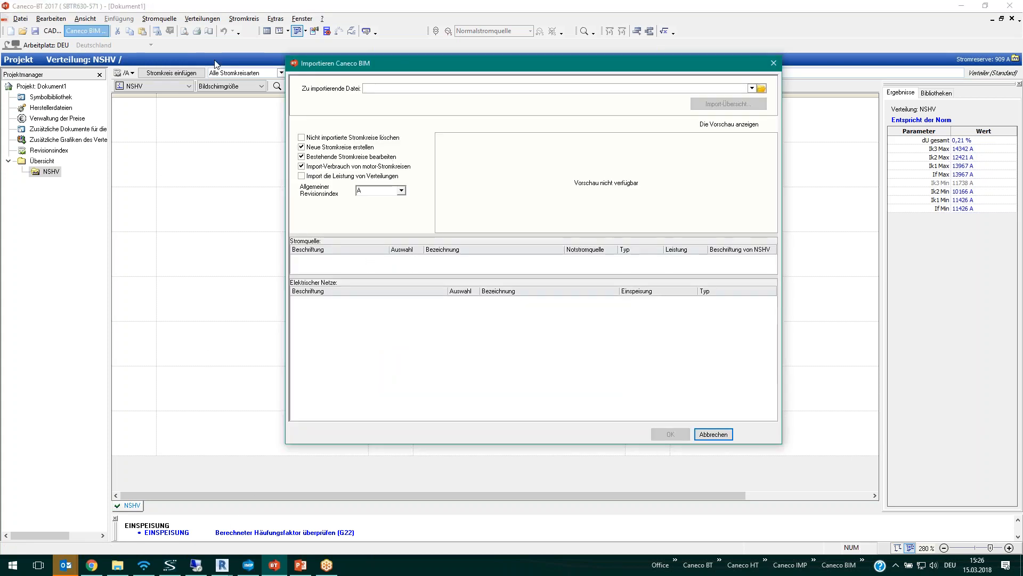
Step: Import the NSHV network from ALPI Revit.CBIM in the desktop folder BOD
{"action": "left_click", "coordinate": [762, 88]}
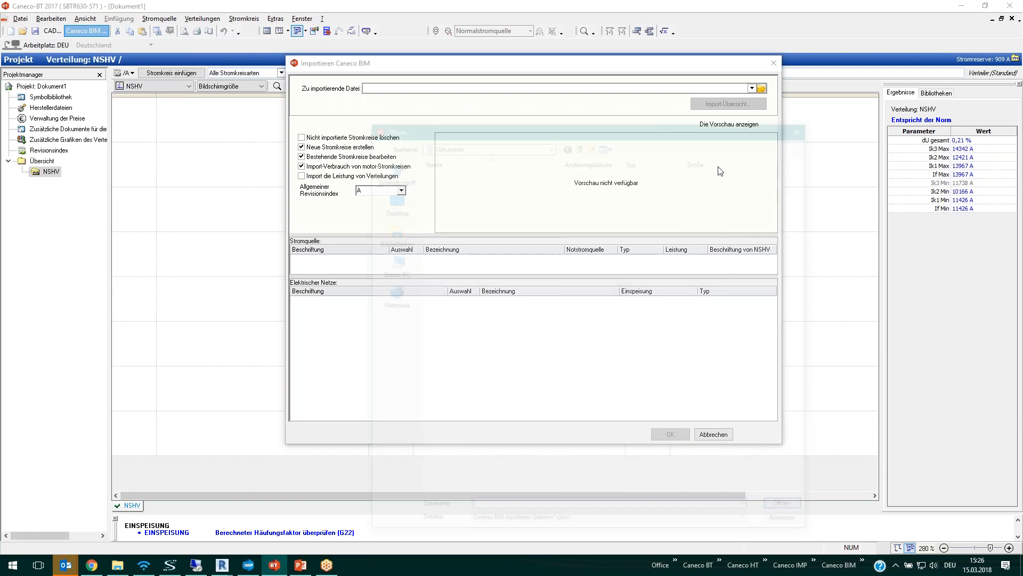
{"action": "left_click", "coordinate": [401, 204]}
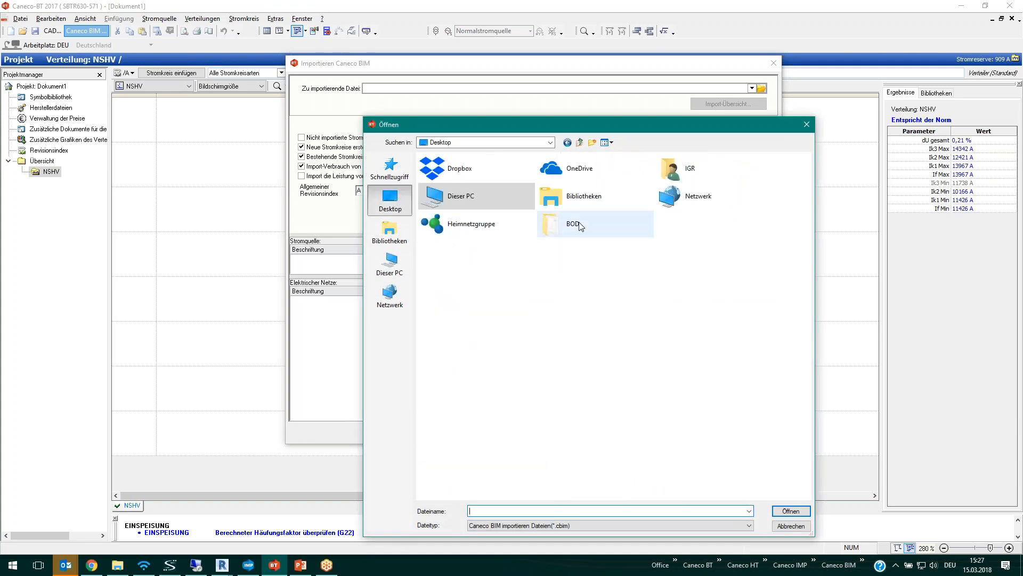
{"action": "double_click", "coordinate": [559, 224]}
{"action": "left_click", "coordinate": [469, 172]}
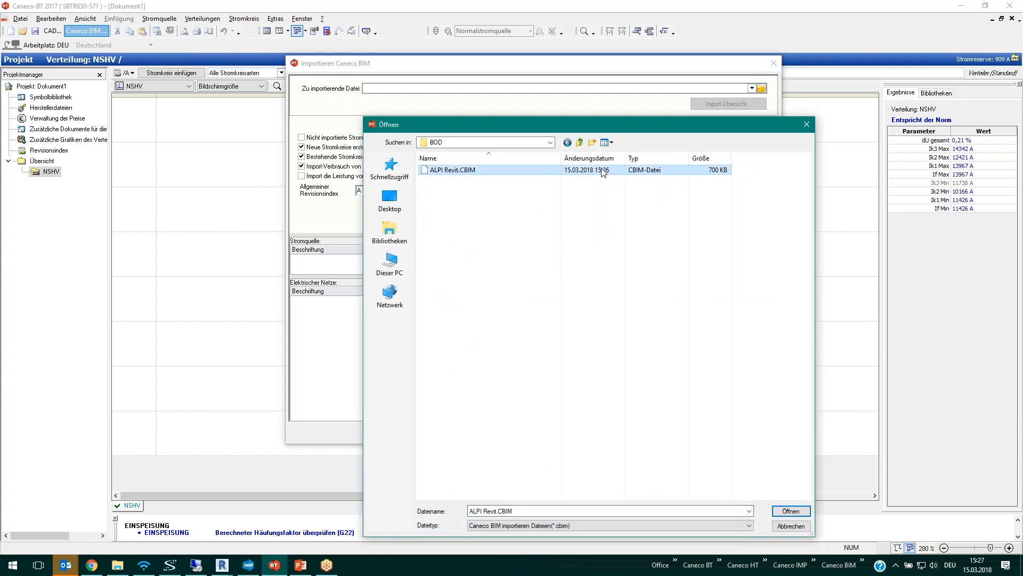
{"action": "double_click", "coordinate": [541, 171]}
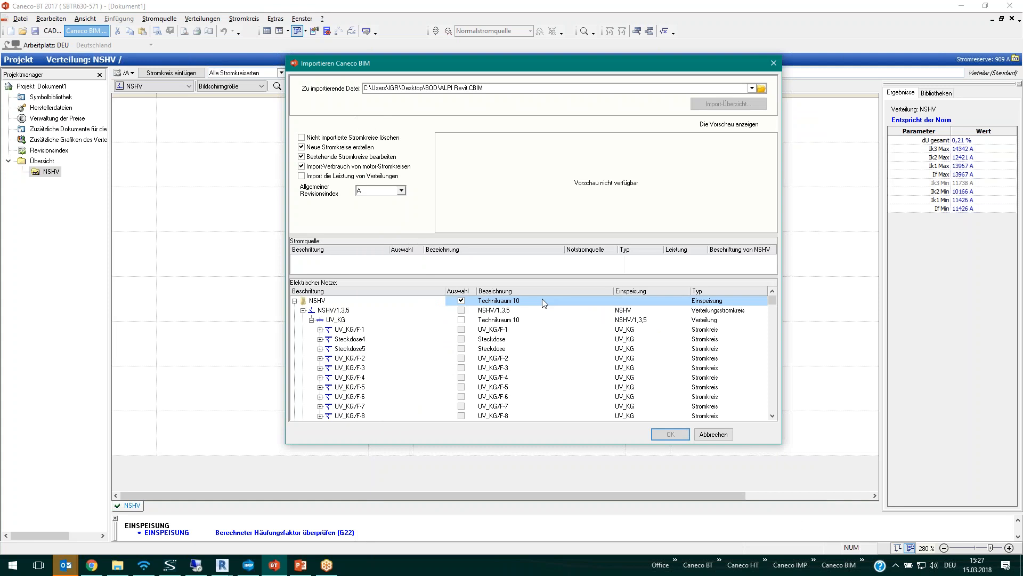
{"action": "left_click", "coordinate": [661, 434]}
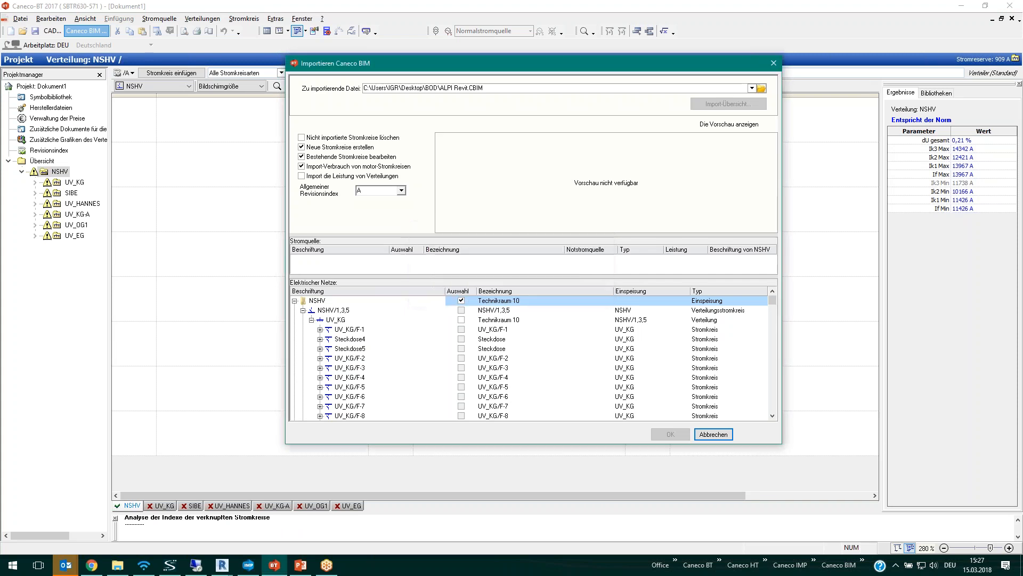
{"action": "key", "text": "Return"}
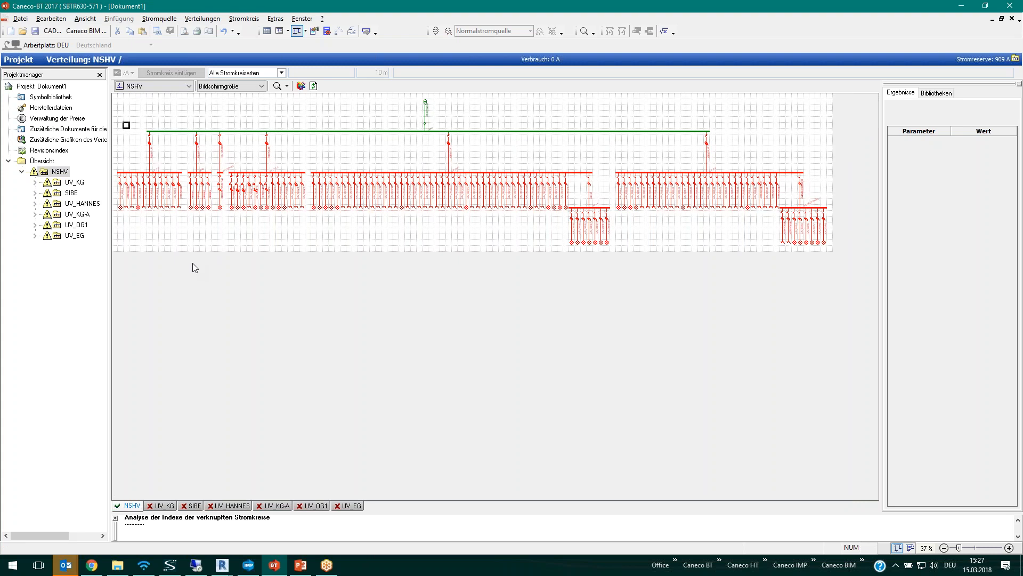
Step: Import ALPI Revit.CBIM again with the import of the distribution boards' power enabled
{"action": "left_click", "coordinate": [87, 32]}
{"action": "left_click", "coordinate": [301, 176]}
{"action": "left_click", "coordinate": [669, 434]}
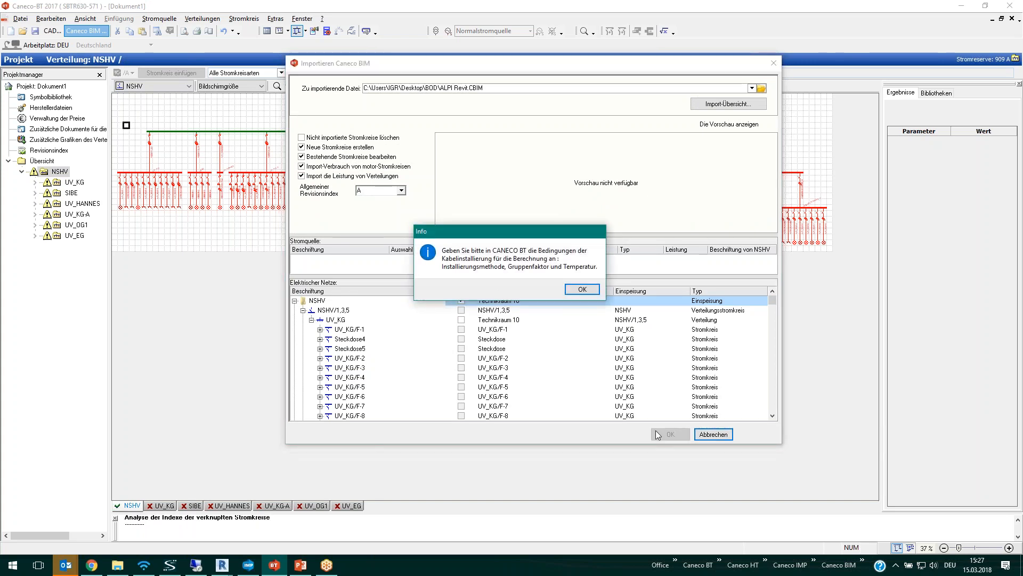
{"action": "left_click", "coordinate": [584, 289]}
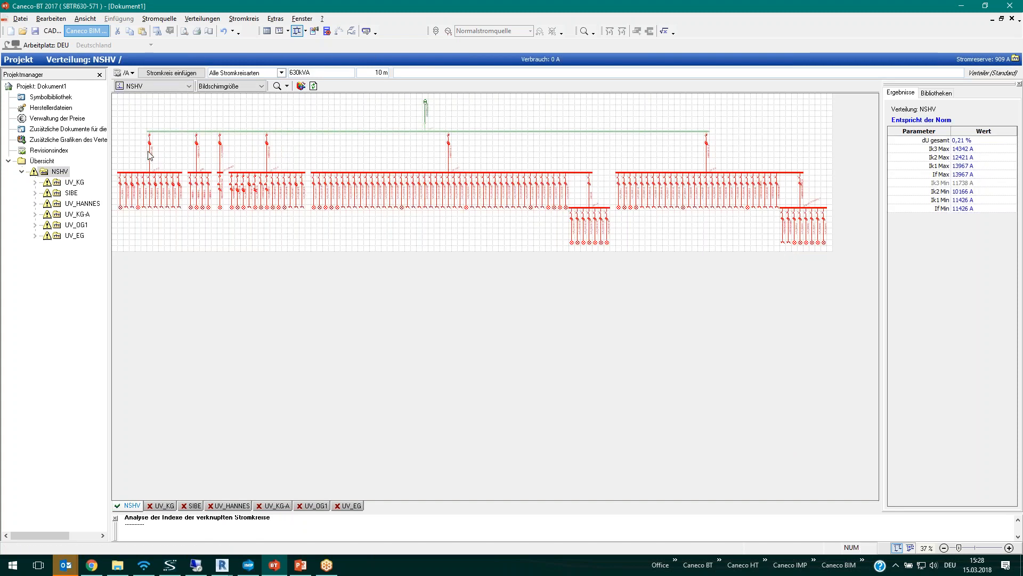
Step: Examine the consumption and cable length of distribution circuit NSHV/1,3,5 feeding UV_KG, and close its data without changes
{"action": "left_click", "coordinate": [150, 152]}
{"action": "mouse_move", "coordinate": [126, 114]}
{"action": "left_mouse_down"}
{"action": "mouse_move", "coordinate": [237, 221]}
{"action": "mouse_move", "coordinate": [234, 239]}
{"action": "left_mouse_up"}
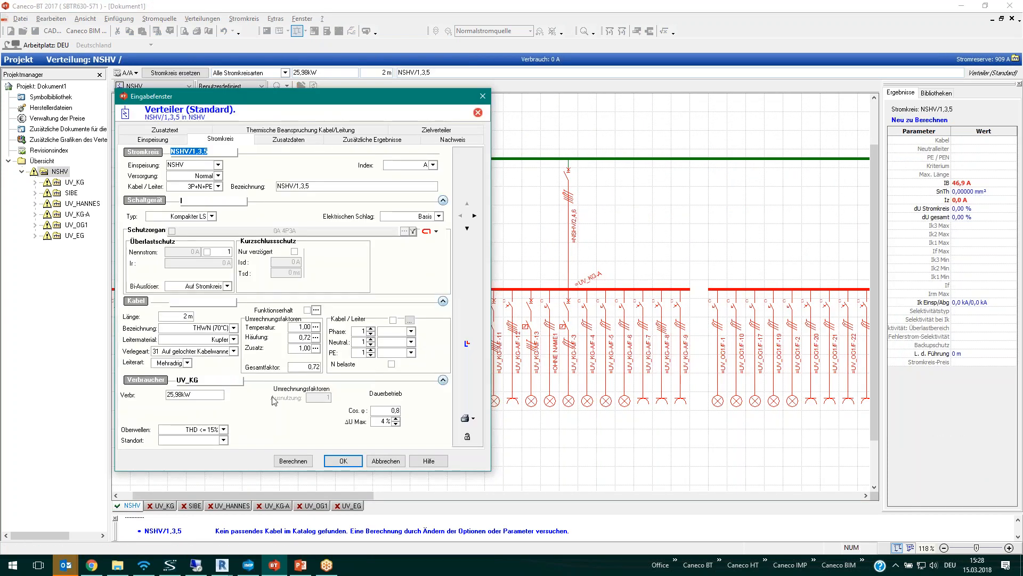
{"action": "double_click", "coordinate": [181, 396]}
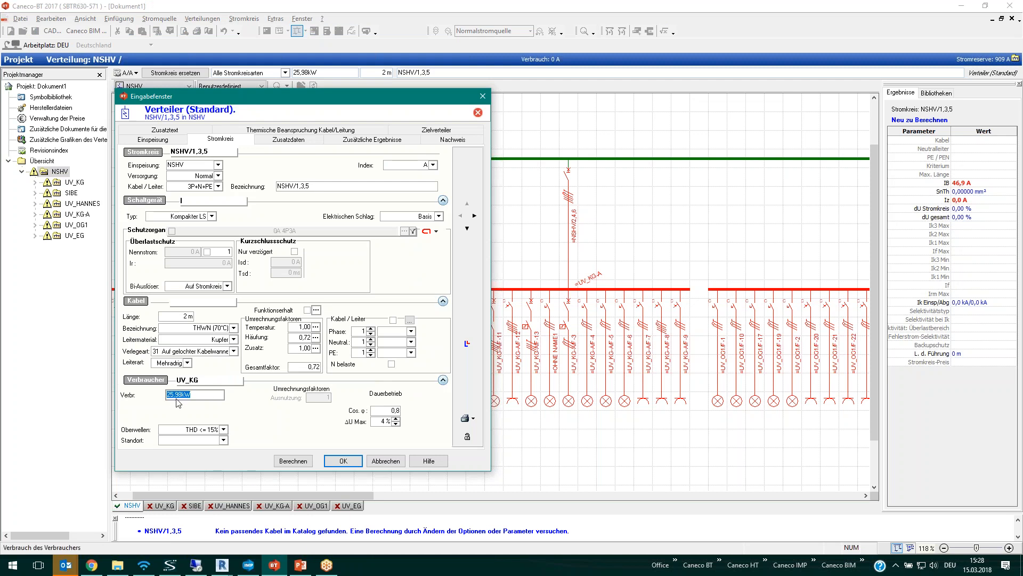
{"action": "left_click", "coordinate": [206, 151]}
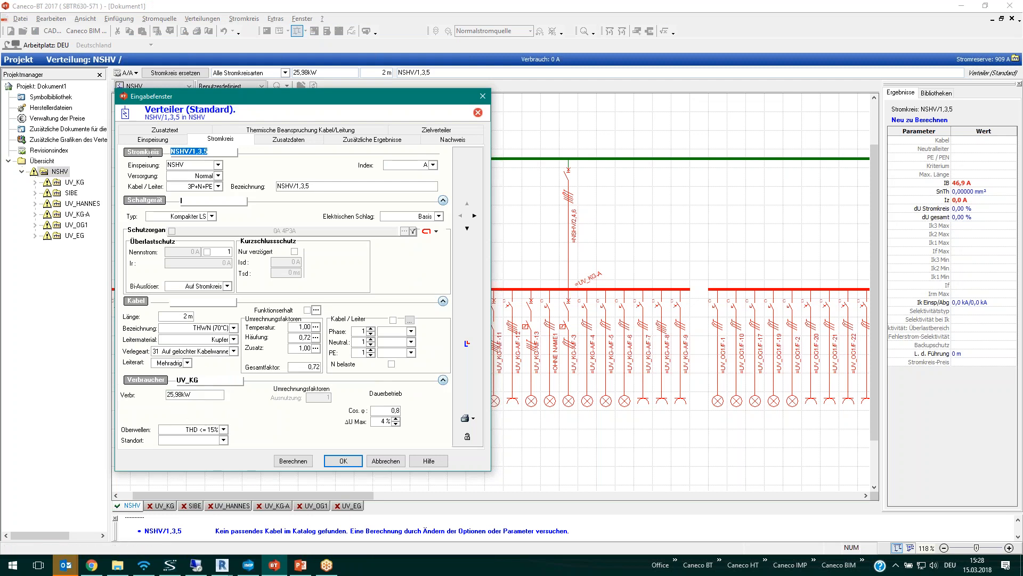
{"action": "double_click", "coordinate": [173, 316]}
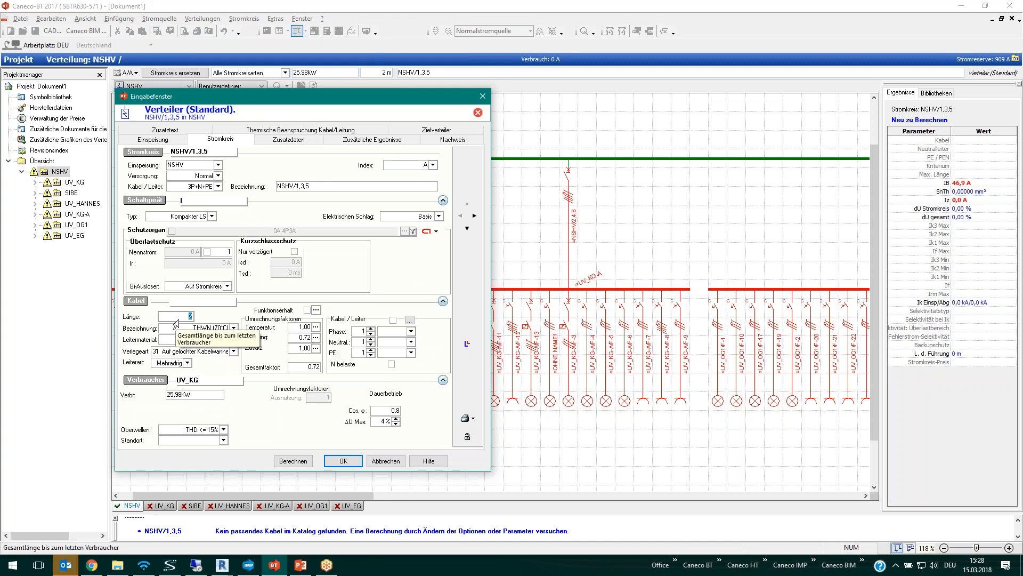
{"action": "left_click", "coordinate": [385, 460]}
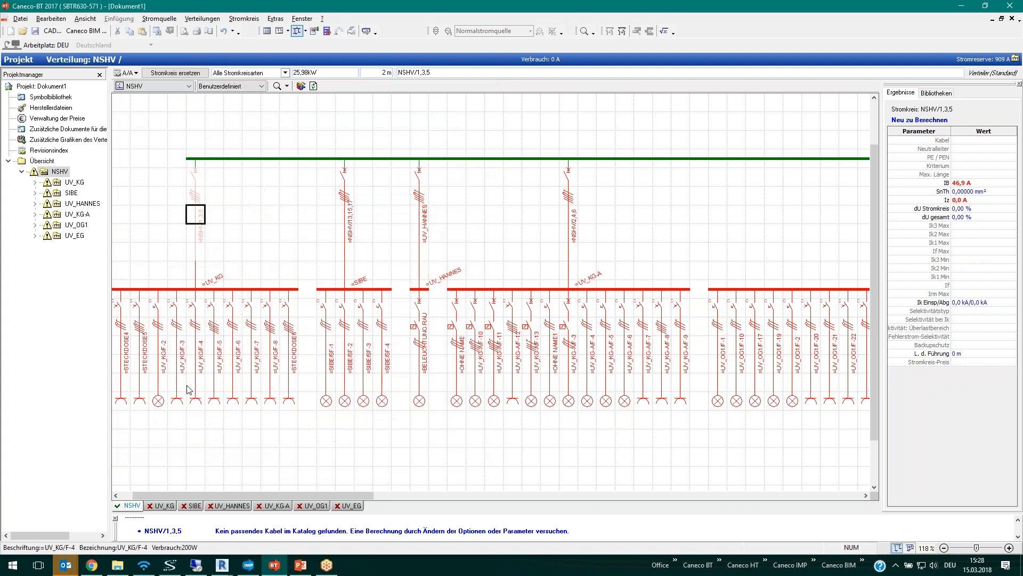
Step: Open the STECKDOSE4 circuit of board UV_KG and examine its designation, consumption and cable length
{"action": "left_click_drag", "start_coordinate": [159, 370], "coordinate": [189, 493]}
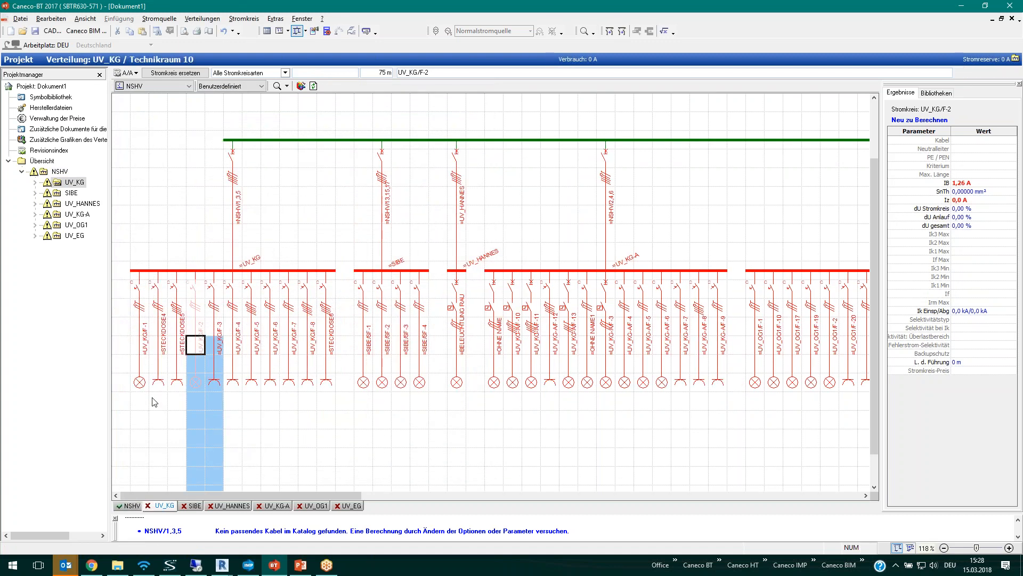
{"action": "left_click", "coordinate": [155, 363]}
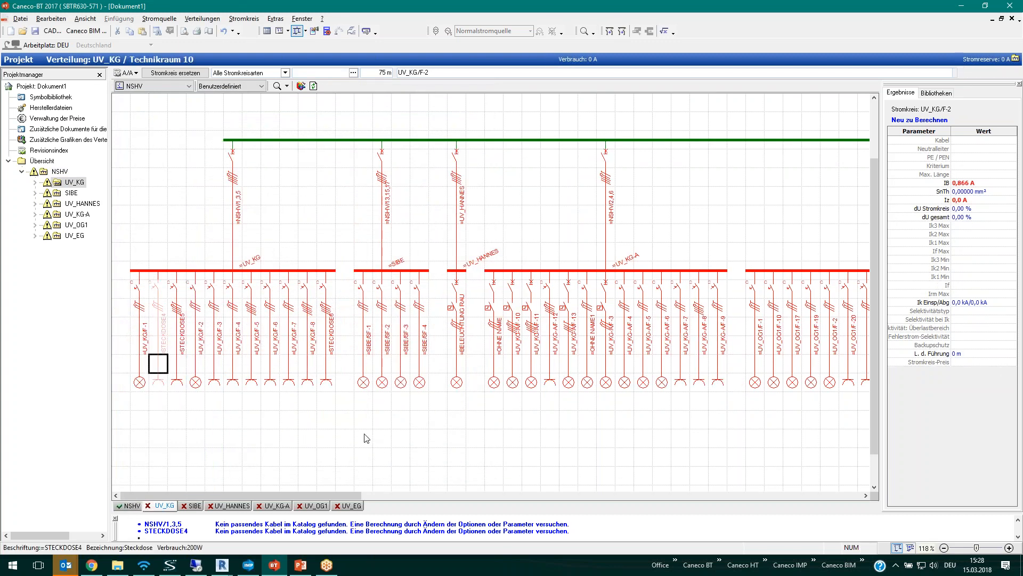
{"action": "left_click", "coordinate": [214, 143]}
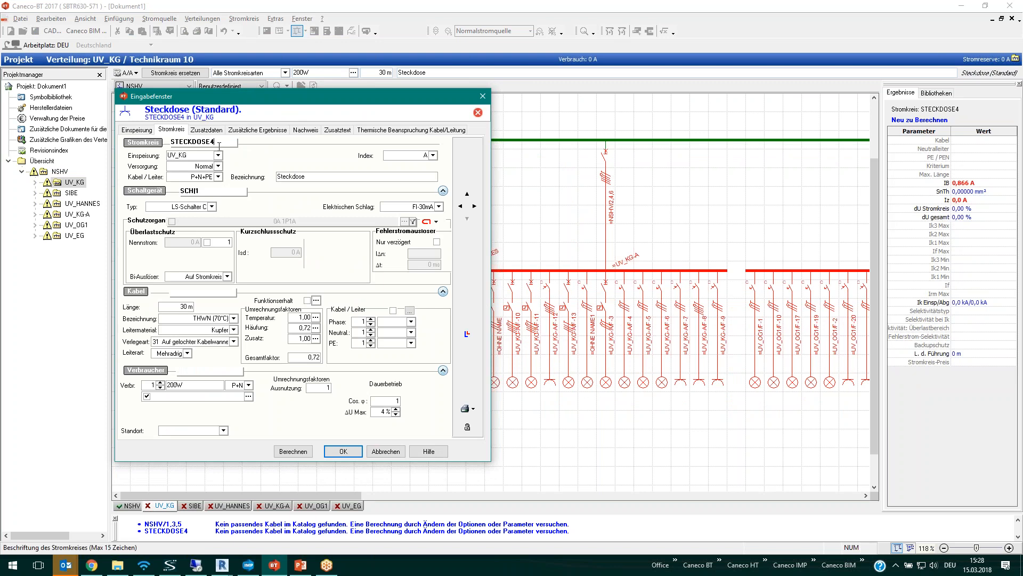
{"action": "left_click_drag", "start_coordinate": [305, 177], "coordinate": [271, 184]}
{"action": "left_click_drag", "start_coordinate": [188, 385], "coordinate": [165, 387]}
{"action": "left_click_drag", "start_coordinate": [191, 306], "coordinate": [168, 307]}
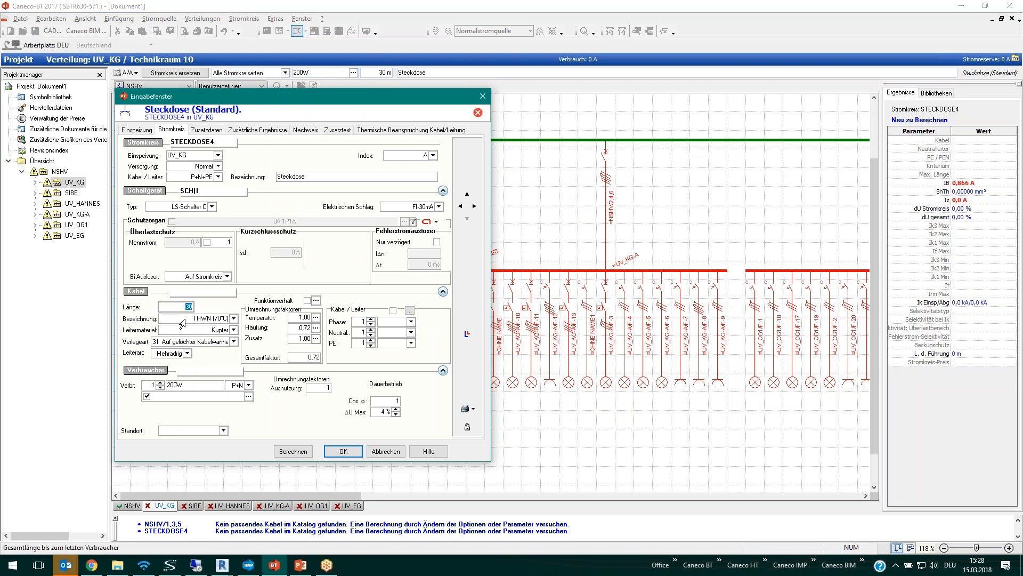
Step: Close the STECKDOSE4 data without changes, and examine that circuit in the distribution plan of UV_KG
{"action": "left_click", "coordinate": [387, 452]}
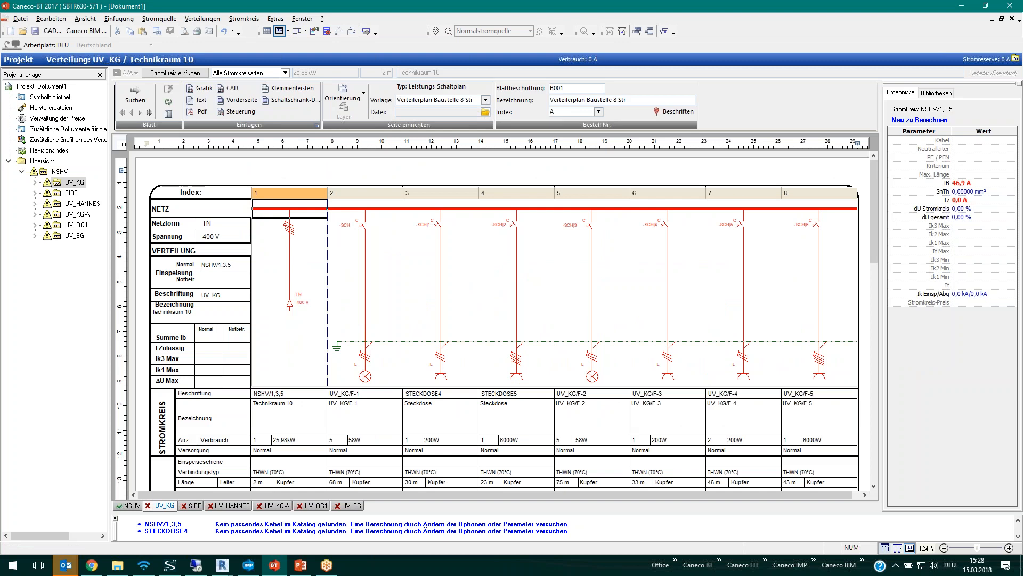
{"action": "left_click", "coordinate": [387, 286]}
{"action": "left_click", "coordinate": [455, 315]}
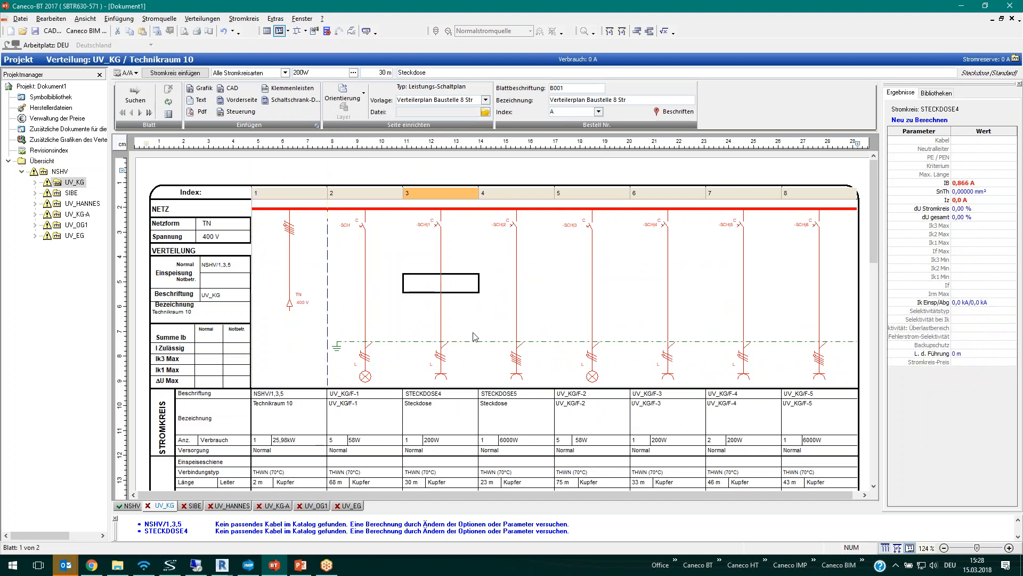
{"action": "left_click", "coordinate": [296, 30]}
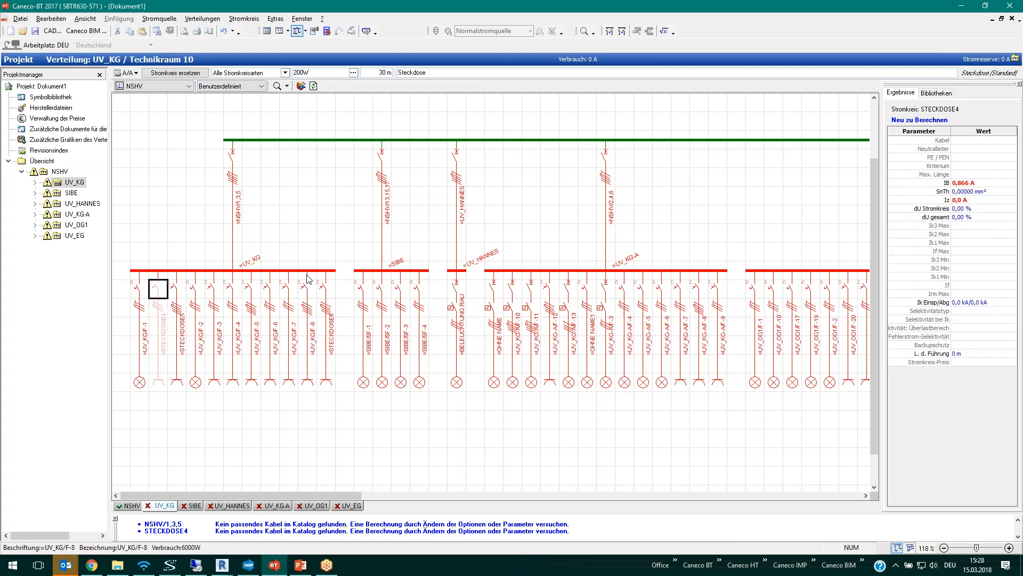
Step: Calculate the circuits of distribution boards UV_KG, SIBE, UV_HANNES and UV_KG-A together in the network overview
{"action": "left_click_drag", "start_coordinate": [126, 196], "coordinate": [723, 384]}
{"action": "left_click", "coordinate": [664, 32]}
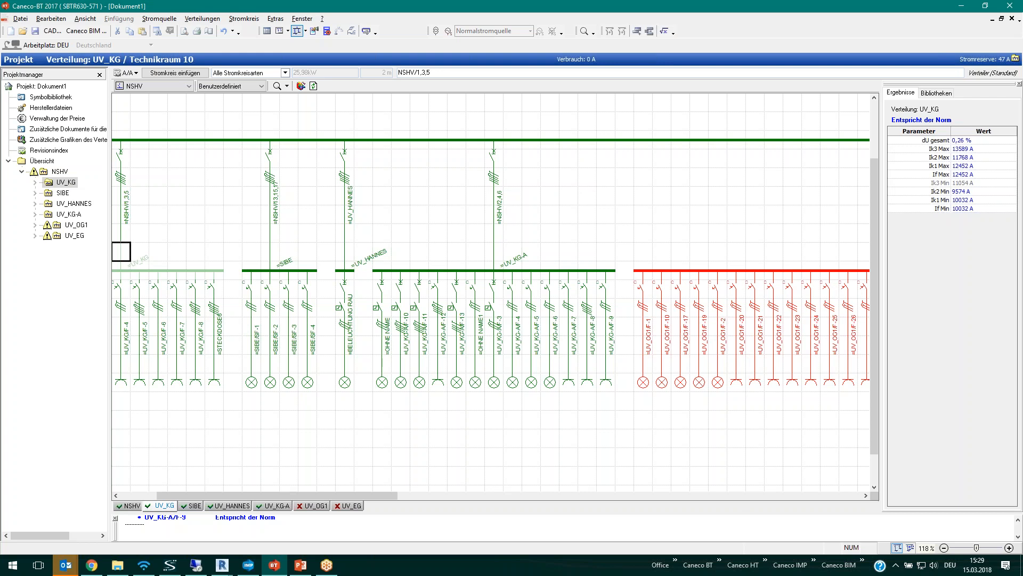
{"action": "left_click", "coordinate": [541, 438]}
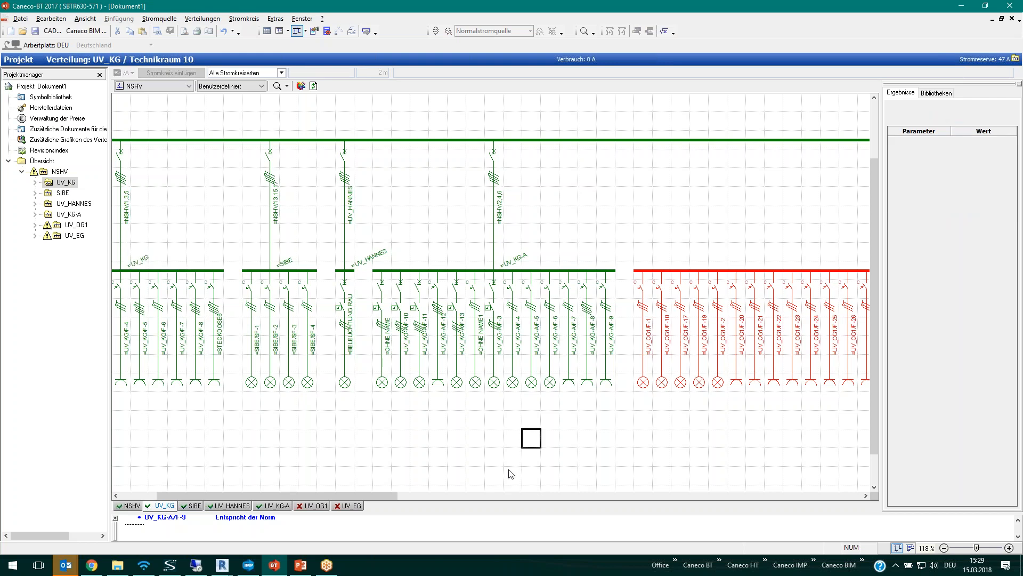
Step: Calculate distribution circuit NSHV/7,9,11 feeding UV_OG1 from its circuit data and accept the calculation
{"action": "left_click_drag", "start_coordinate": [314, 494], "coordinate": [475, 494]}
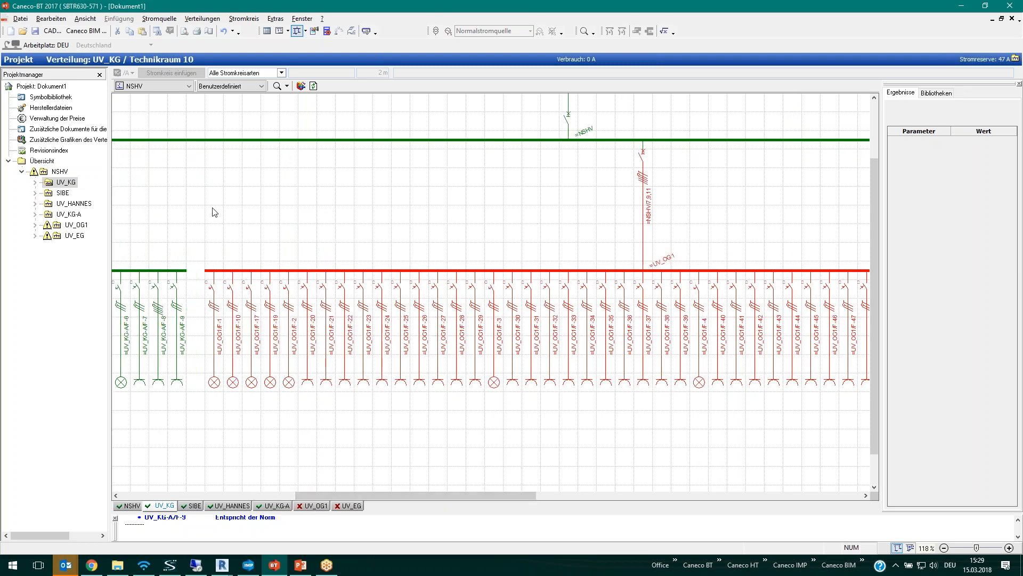
{"action": "left_click", "coordinate": [645, 184]}
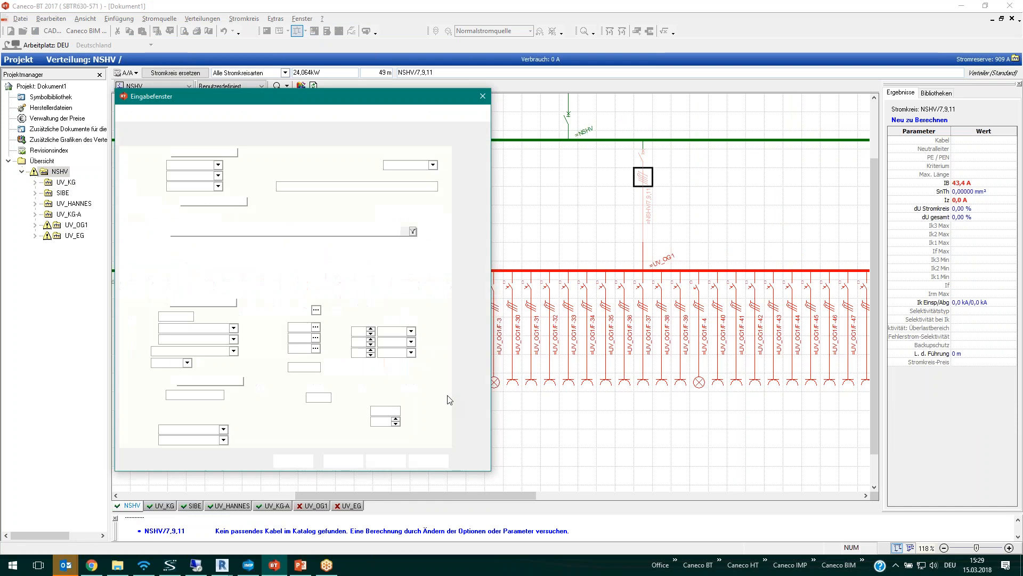
{"action": "left_click", "coordinate": [310, 461]}
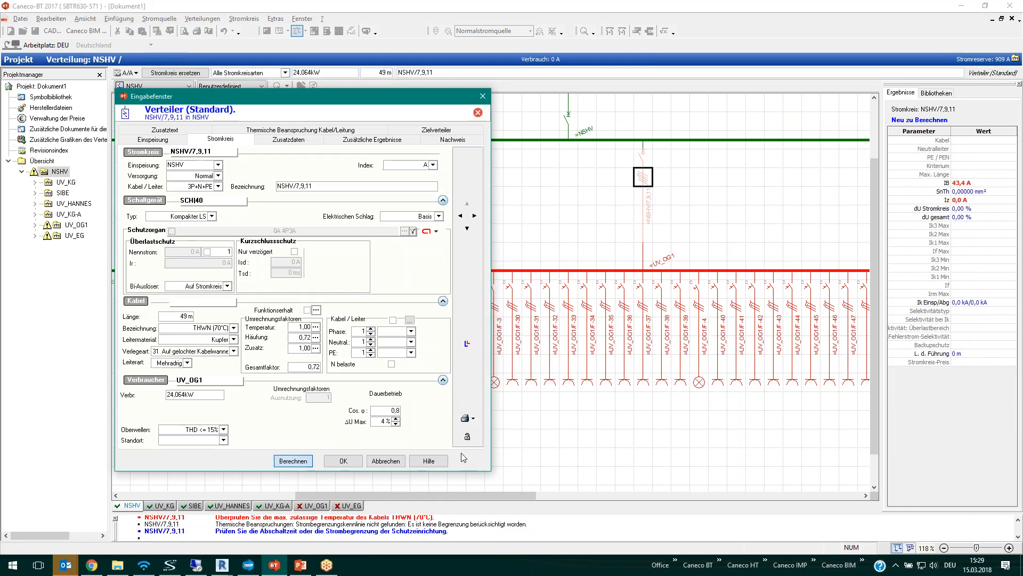
{"action": "left_click", "coordinate": [343, 461]}
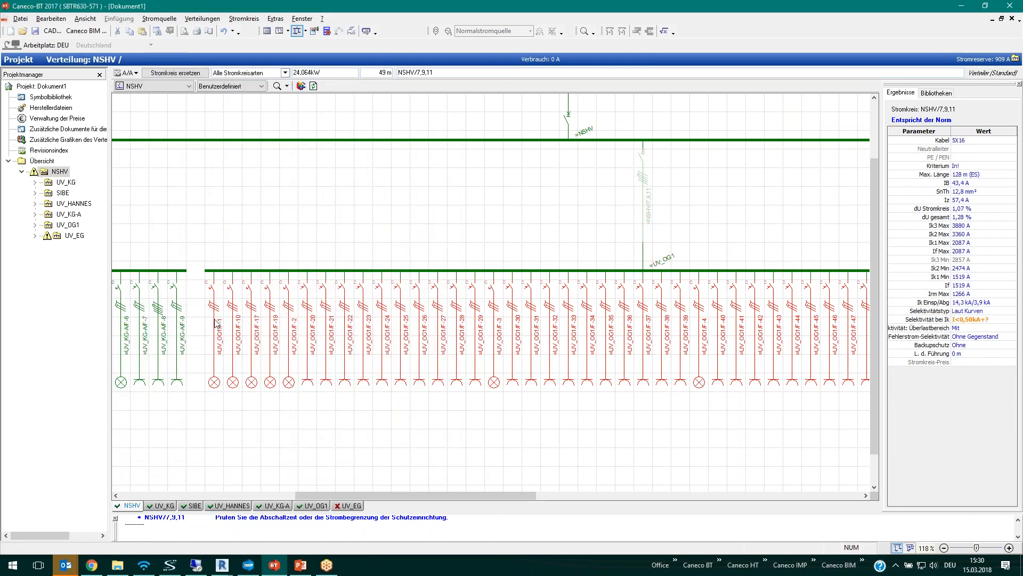
Step: Calculate the group of UV_OG1 circuits from UV_OG1/F-1 through UV_OG1/F-30
{"action": "left_click_drag", "start_coordinate": [514, 385], "coordinate": [188, 299]}
{"action": "left_click", "coordinate": [663, 31]}
{"action": "left_click", "coordinate": [644, 251]}
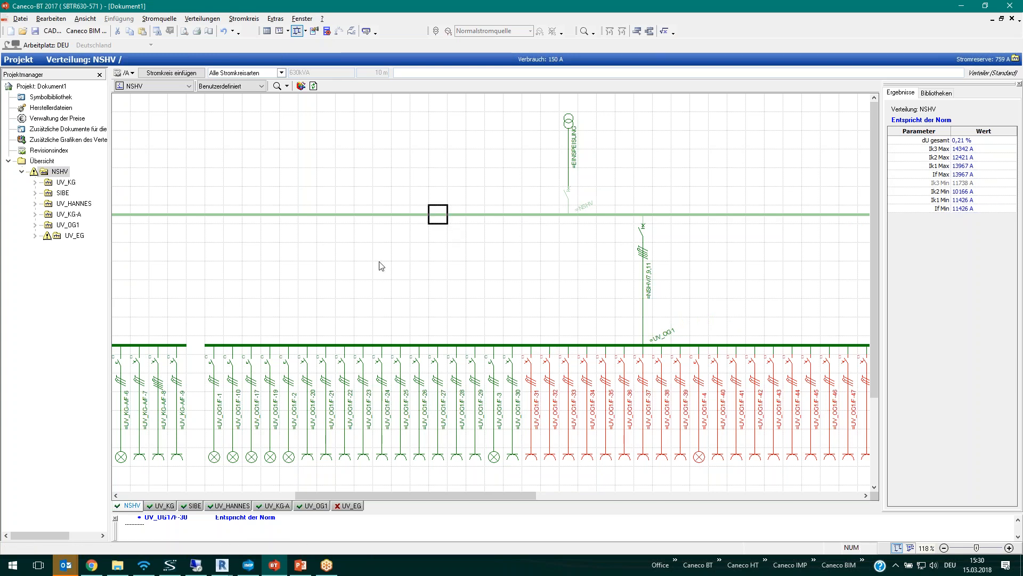
Step: Generate the NSHV switch cabinet with automatic positioning from the Siemens SIVACON S4 range, and open its front panel layout
{"action": "left_click_drag", "start_coordinate": [356, 496], "coordinate": [315, 490]}
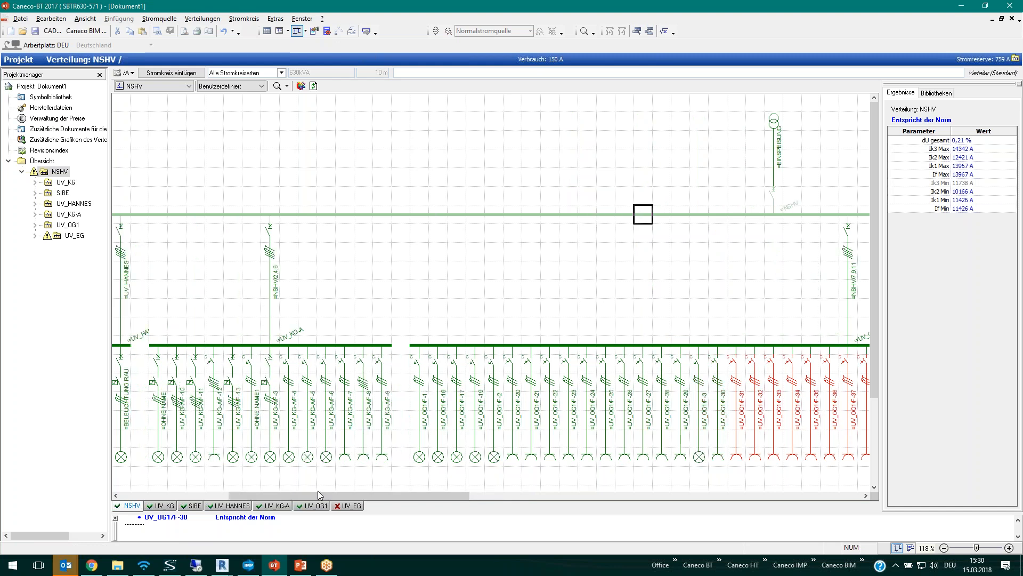
{"action": "left_click", "coordinate": [315, 491]}
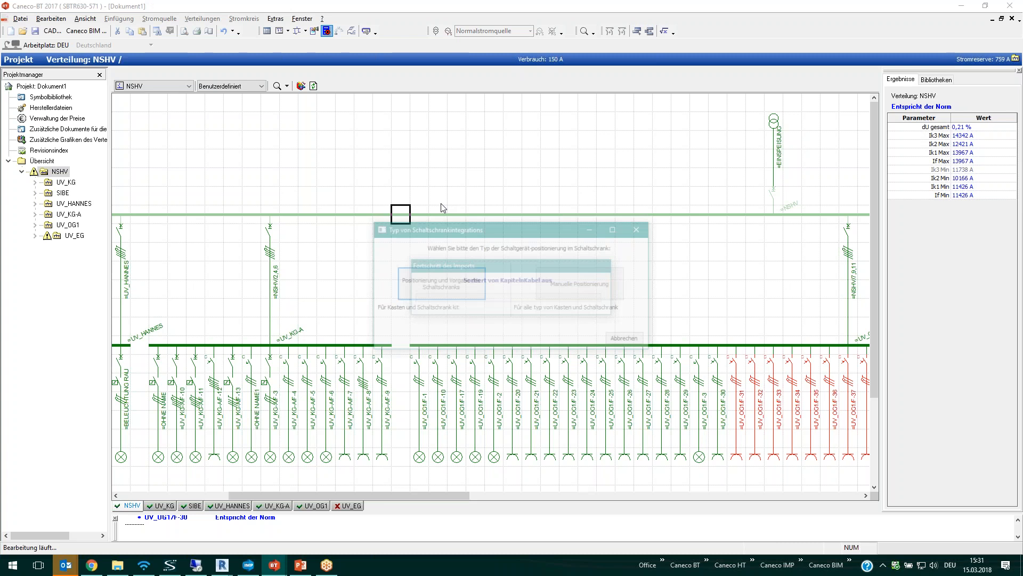
{"action": "left_click", "coordinate": [440, 288]}
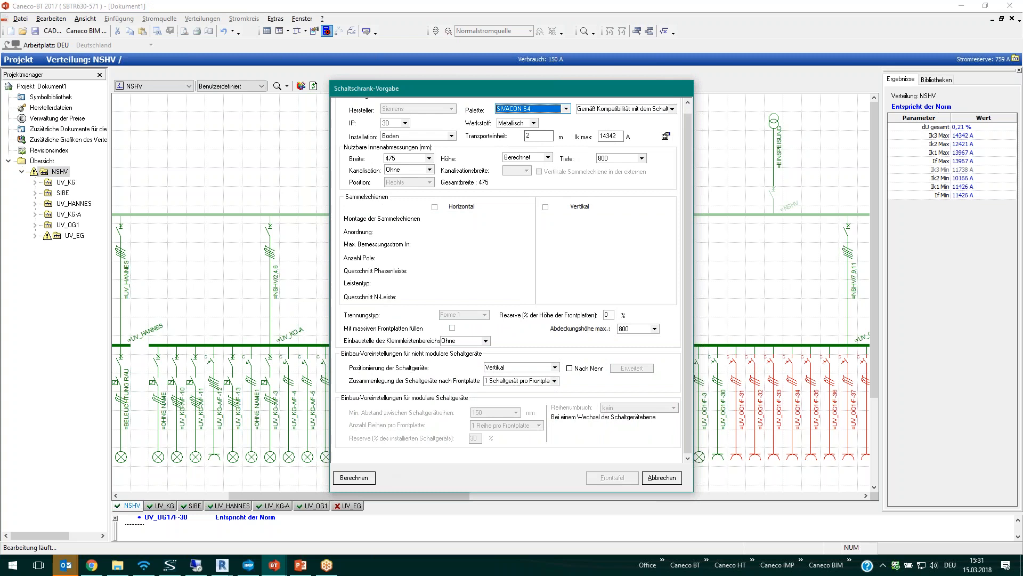
{"action": "left_click", "coordinate": [359, 479]}
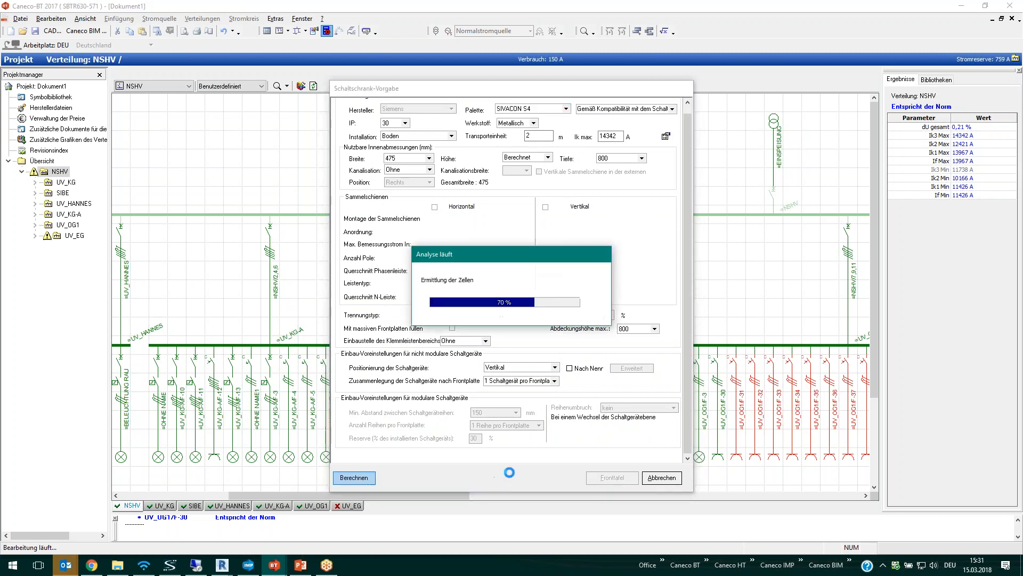
{"action": "left_click", "coordinate": [617, 435]}
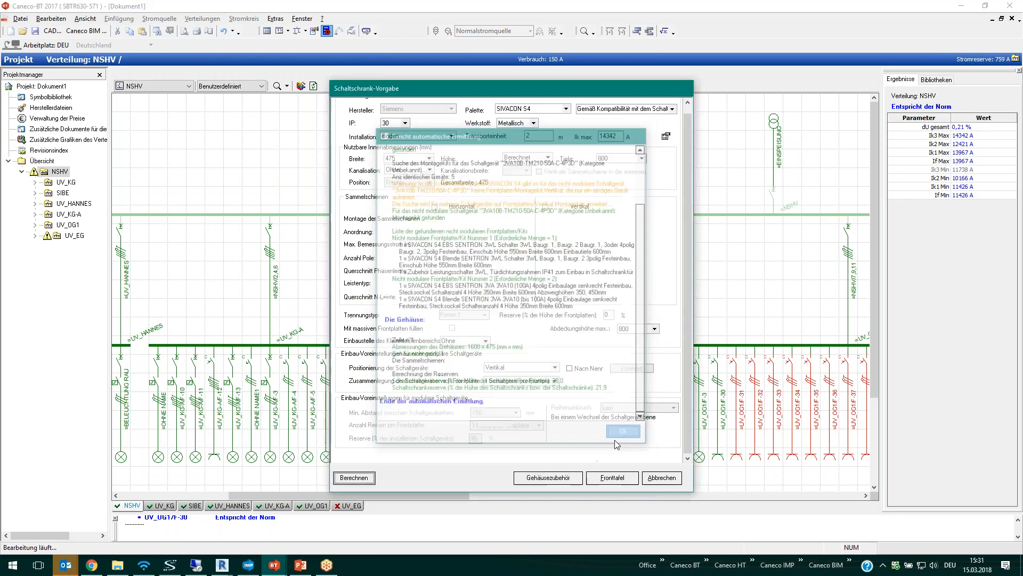
{"action": "left_click", "coordinate": [607, 478]}
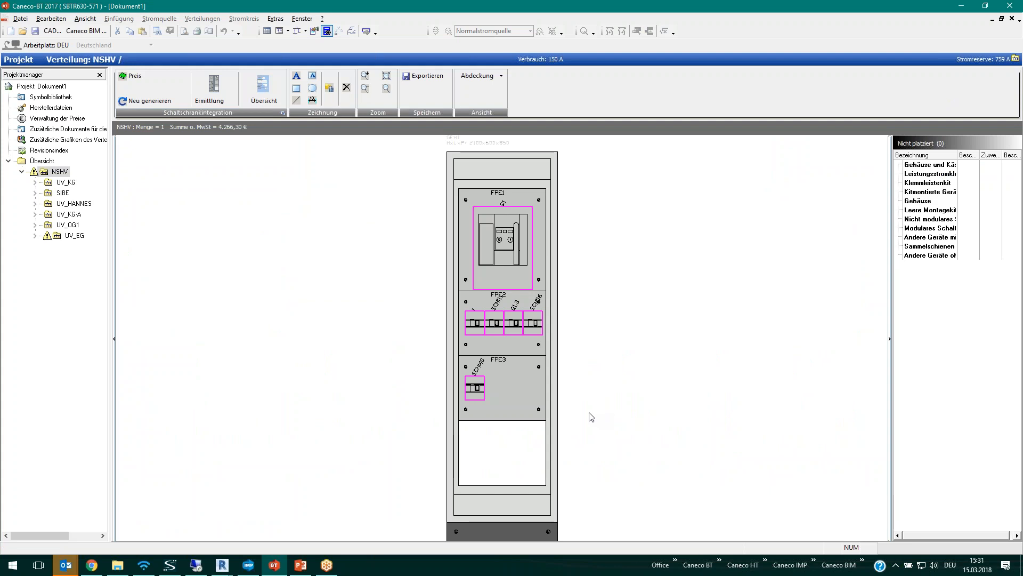
Step: Change the NSHV enclosure to 1800x675 mm, base "Höhe 100 mm, aneinandergereiht" and roof plate "Belüftet mit Kabeleingang", and apply the selection
{"action": "double_click", "coordinate": [554, 349]}
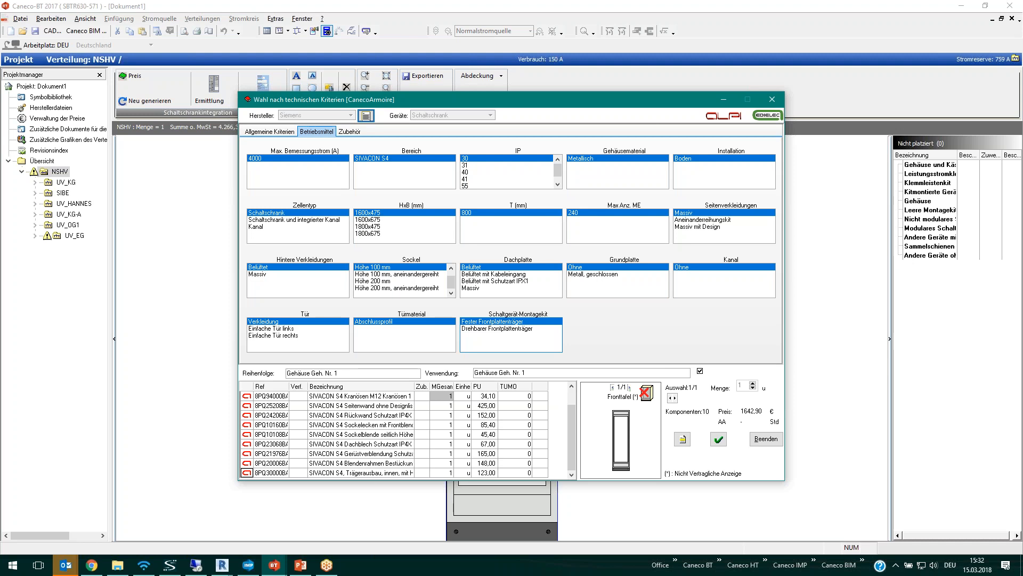
{"action": "left_click_drag", "start_coordinate": [515, 103], "coordinate": [799, 31]}
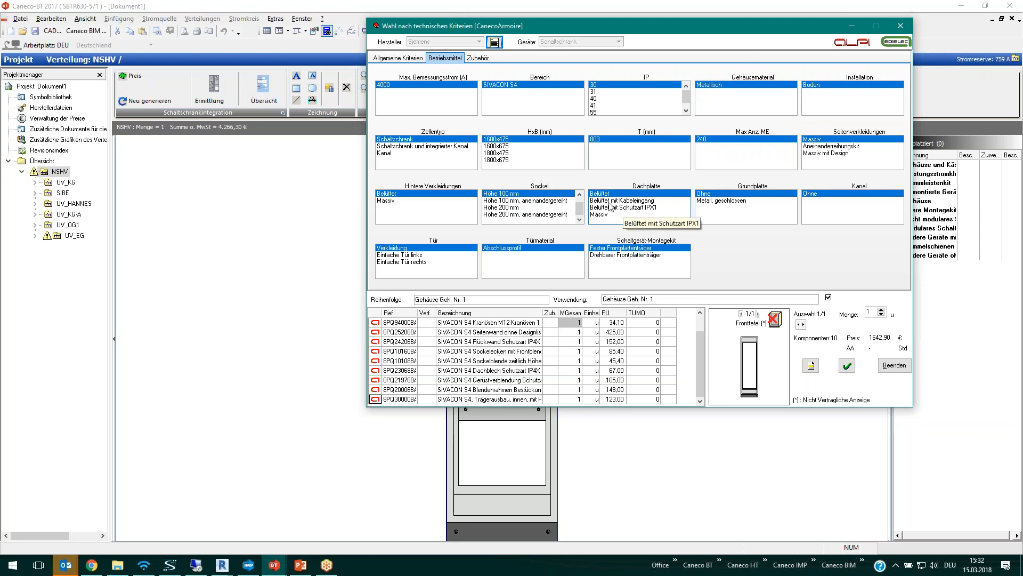
{"action": "left_click", "coordinate": [511, 160]}
{"action": "left_click", "coordinate": [515, 207]}
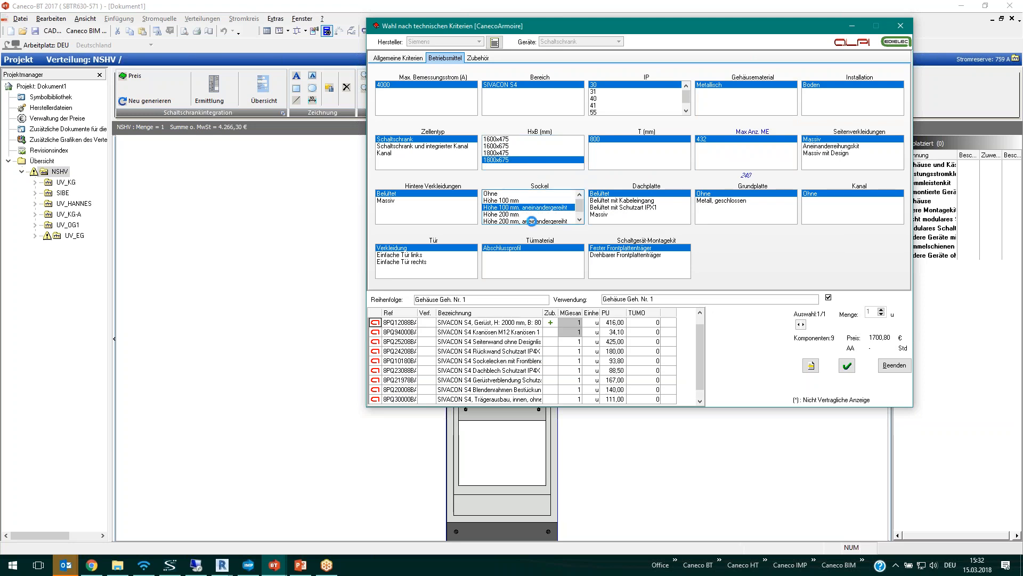
{"action": "left_click", "coordinate": [613, 201]}
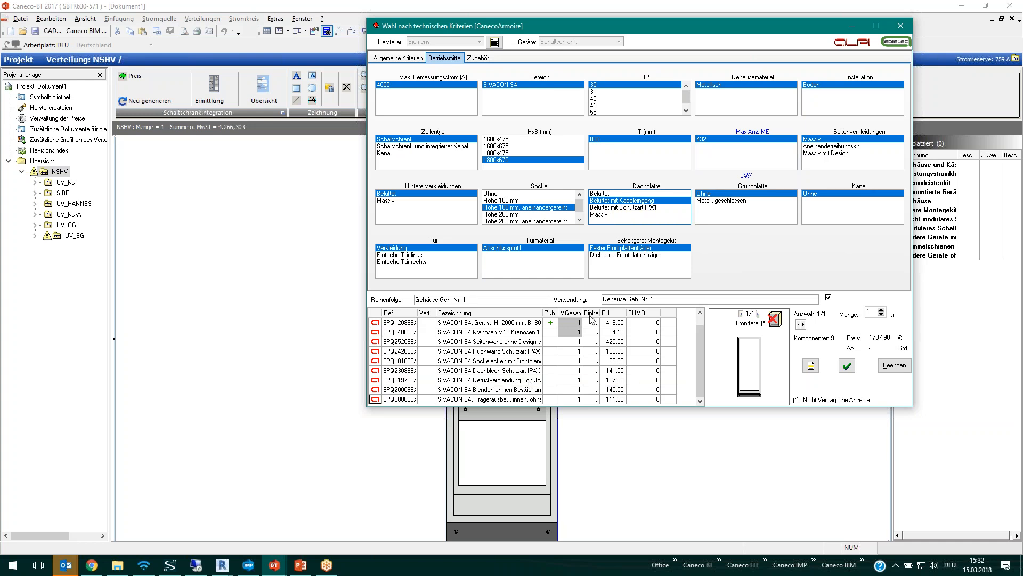
{"action": "left_click", "coordinate": [847, 365]}
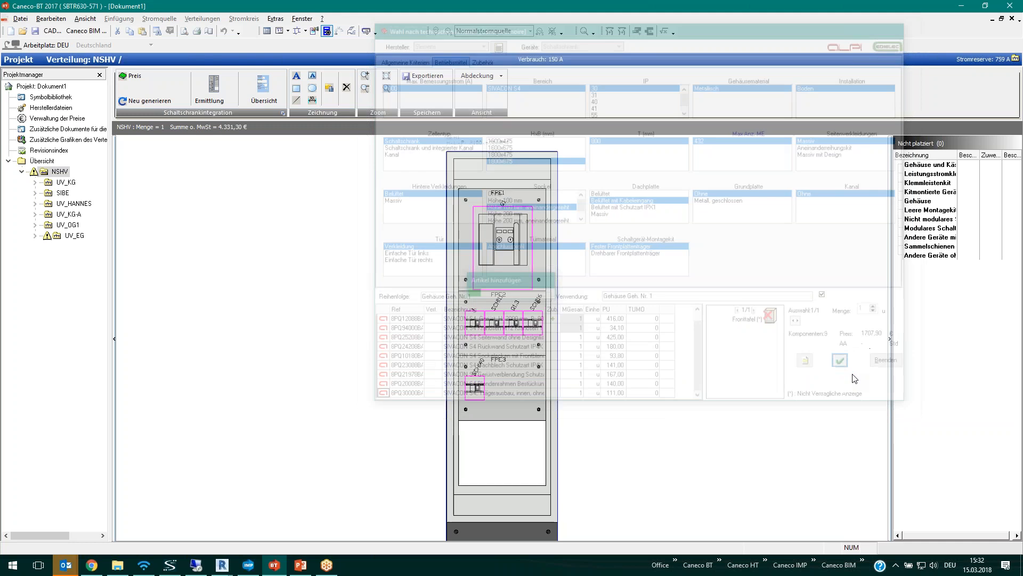
Step: Display the cabinet in the Geräte view and switch the display to Gestell
{"action": "left_click", "coordinate": [503, 80]}
{"action": "left_click", "coordinate": [494, 101]}
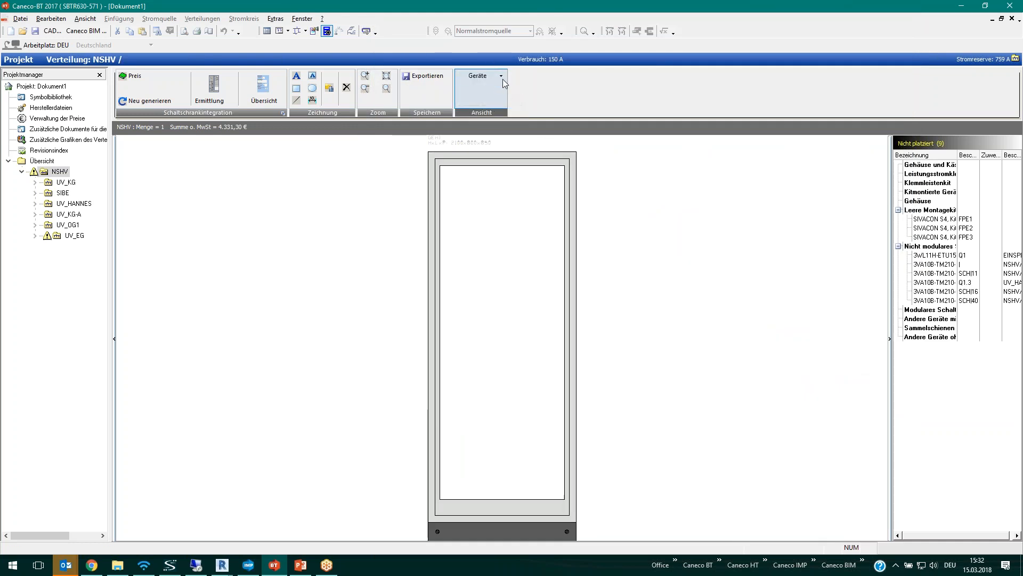
{"action": "left_click", "coordinate": [501, 77]}
{"action": "left_click", "coordinate": [502, 111]}
{"action": "left_click", "coordinate": [502, 110]}
{"action": "left_click", "coordinate": [491, 88]}
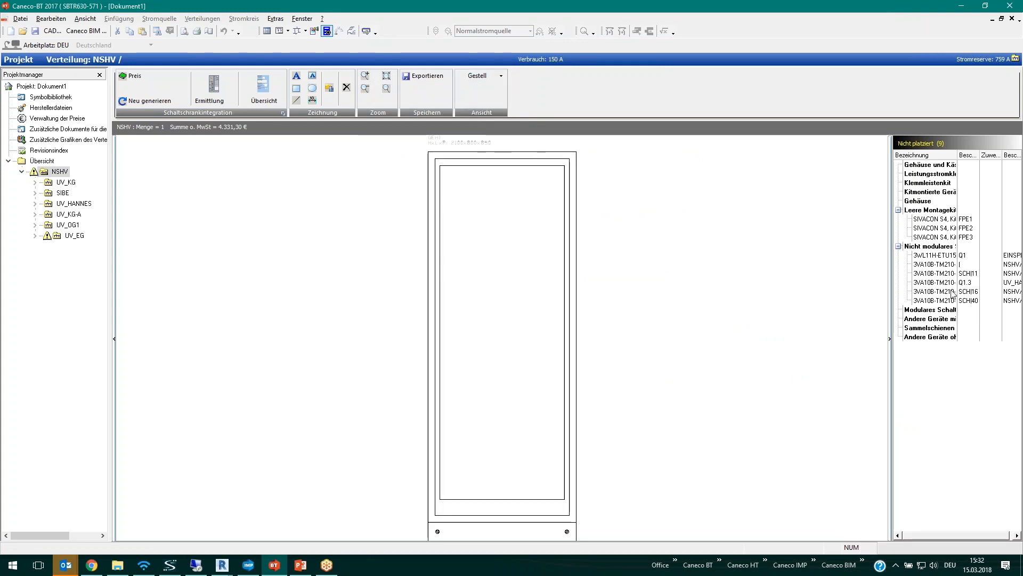
Step: Try to place the unplaced SIVACON S4 mounting kits FPE1 and FPE2 in the empty cabinet frame
{"action": "left_click", "coordinate": [934, 220]}
{"action": "left_click", "coordinate": [935, 229], "text": "shift"}
{"action": "left_click_drag", "start_coordinate": [933, 228], "coordinate": [526, 299]}
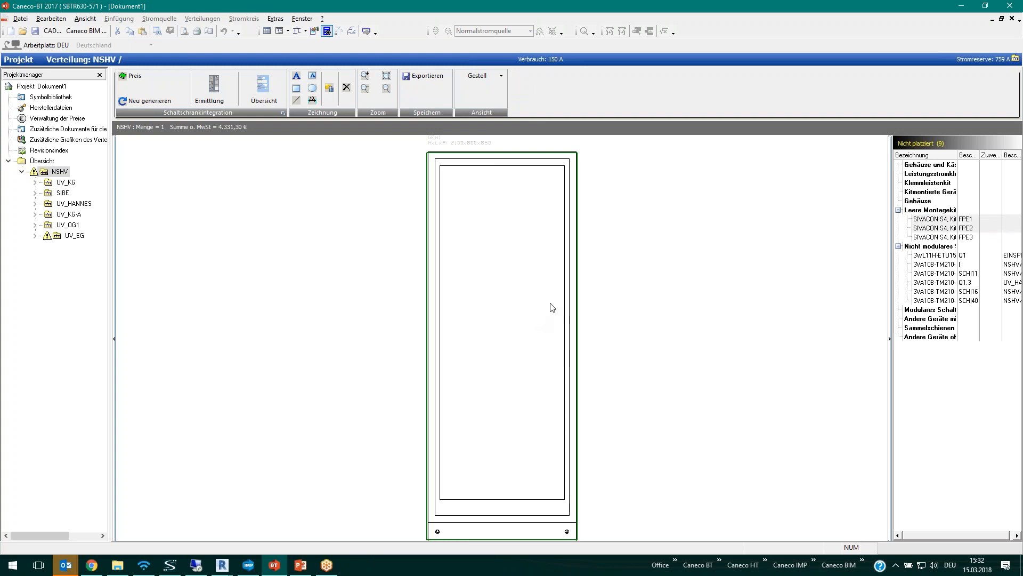
Step: Examine the calculated circuits in the network overview and in the distribution plan of NSHV
{"action": "left_click", "coordinate": [296, 31]}
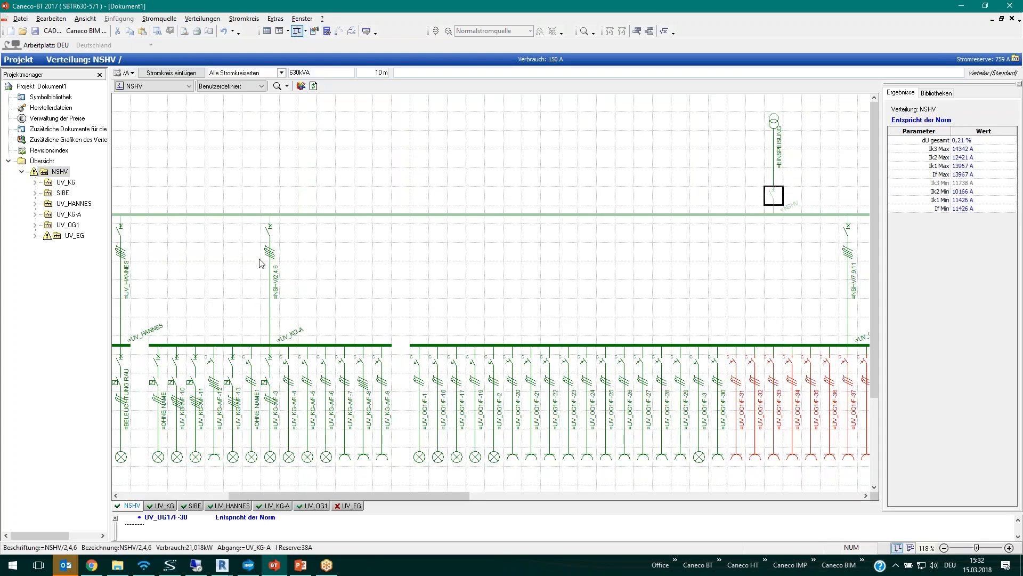
{"action": "left_click_drag", "start_coordinate": [244, 244], "coordinate": [527, 417]}
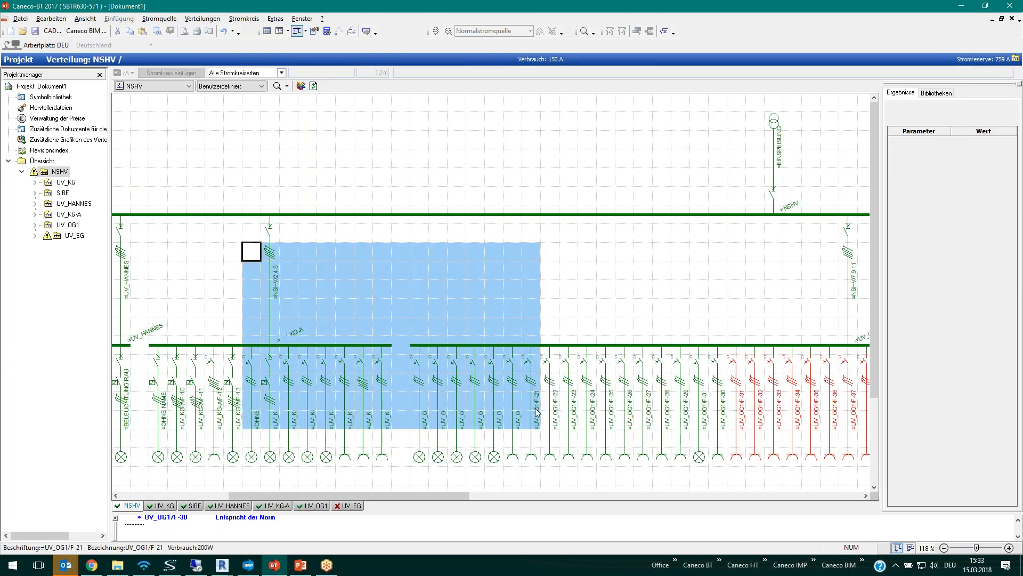
{"action": "left_click", "coordinate": [279, 30]}
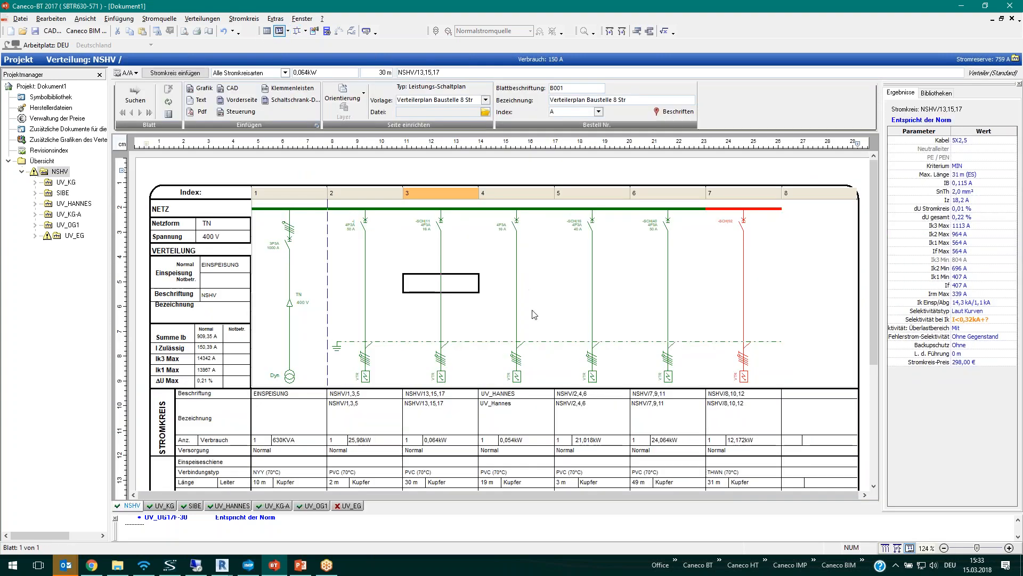
{"action": "left_click", "coordinate": [297, 31]}
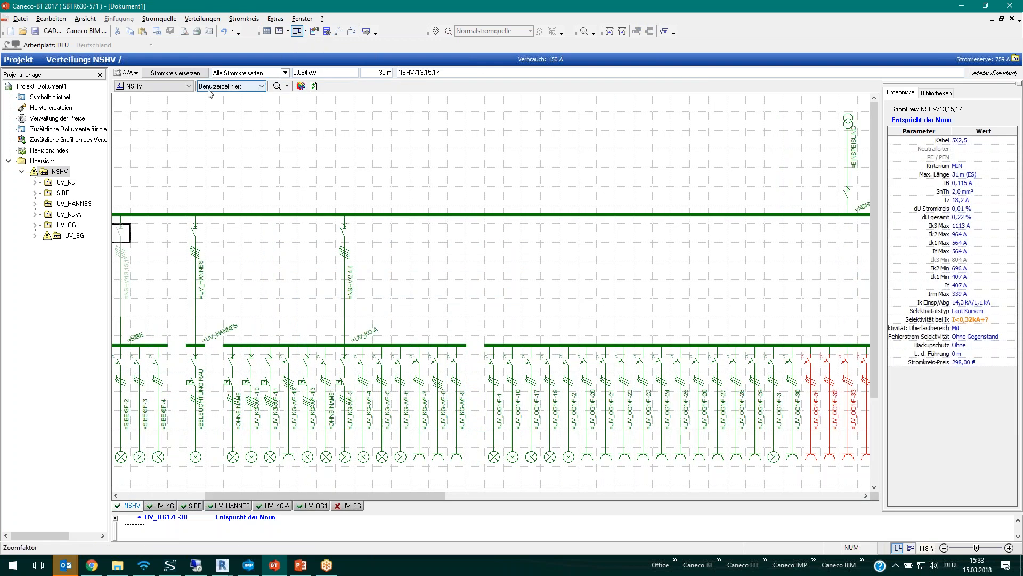
Step: Set the print language to Spanish and preview the Berechnungsnachweis document for all distribution boards
{"action": "left_click", "coordinate": [208, 31]}
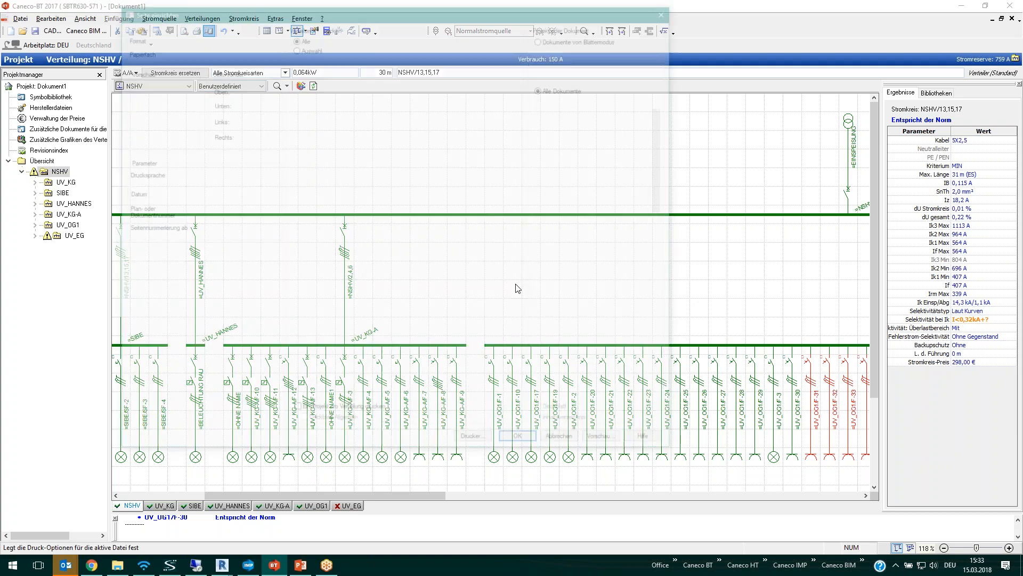
{"action": "left_click_drag", "start_coordinate": [666, 203], "coordinate": [666, 244]}
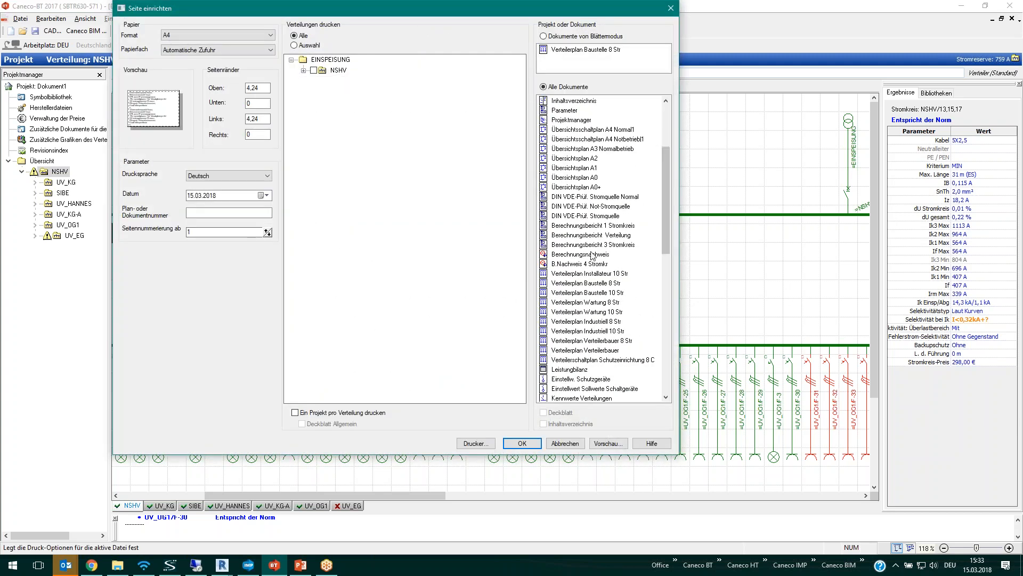
{"action": "left_click", "coordinate": [251, 176]}
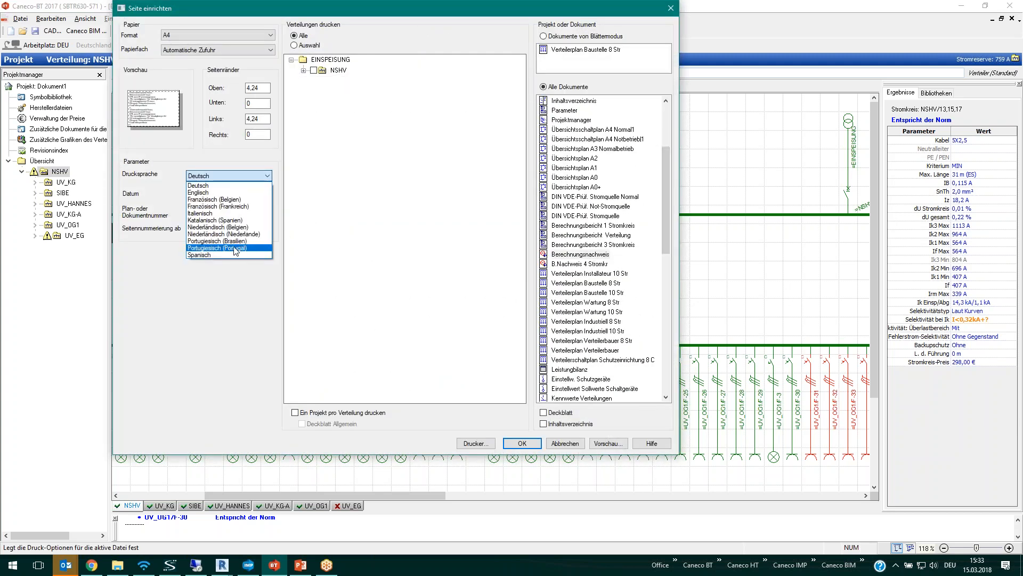
{"action": "left_click", "coordinate": [236, 254]}
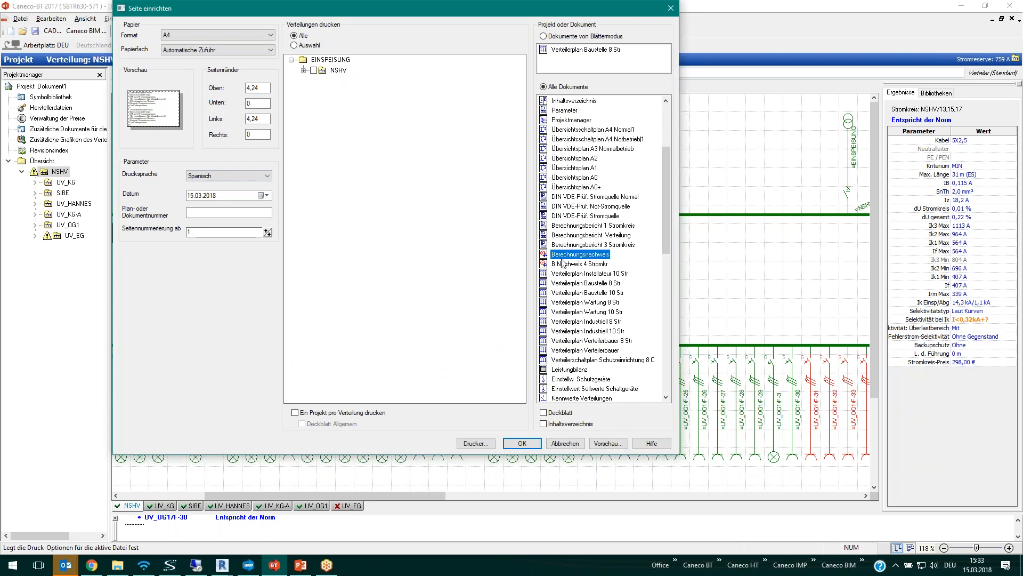
{"action": "left_click", "coordinate": [607, 443]}
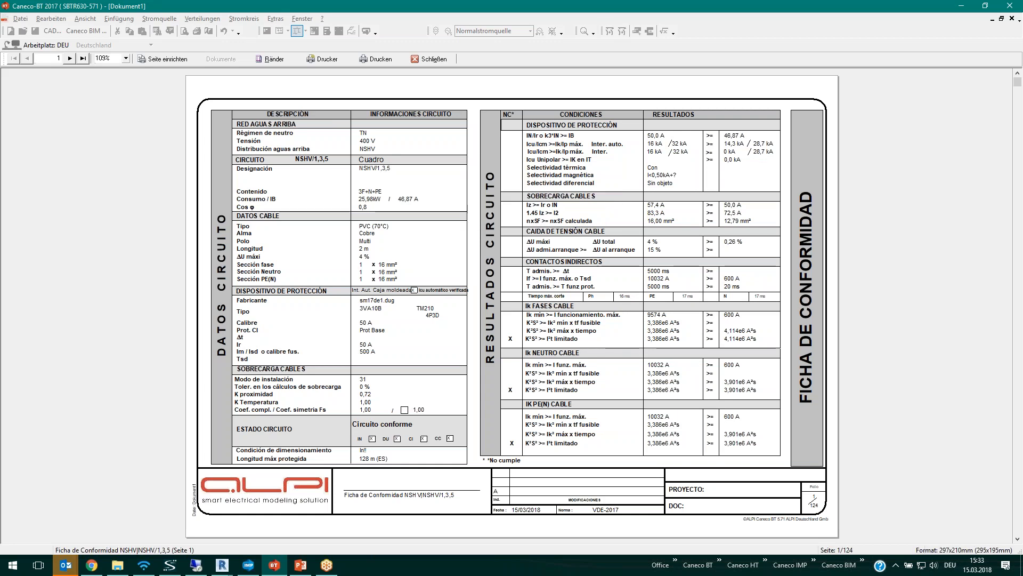
Step: Preview the Verteilerplan Industriell 10 Str document for all distribution boards
{"action": "left_click", "coordinate": [163, 59]}
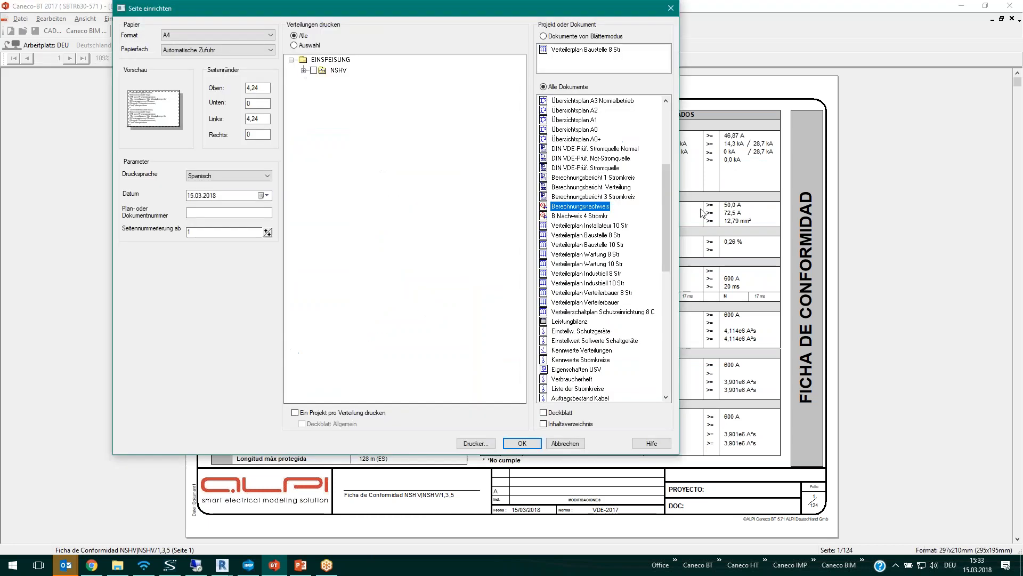
{"action": "left_click_drag", "start_coordinate": [667, 213], "coordinate": [667, 235]}
{"action": "left_click", "coordinate": [592, 226]}
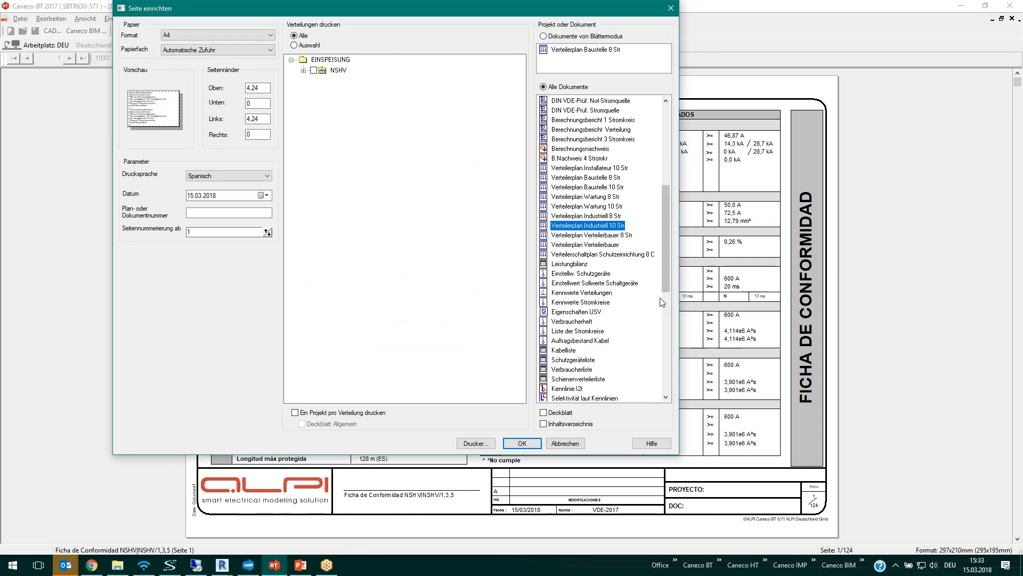
{"action": "left_click", "coordinate": [522, 443]}
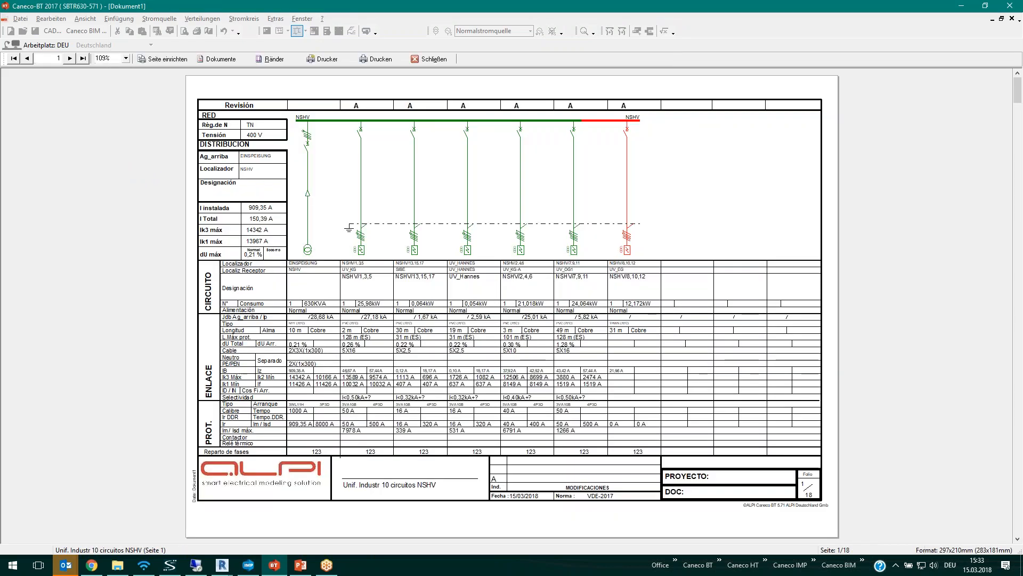
Step: Preview the Kabelliste document and the Auftragsbestand Kabel document for all distribution boards
{"action": "left_click", "coordinate": [162, 58]}
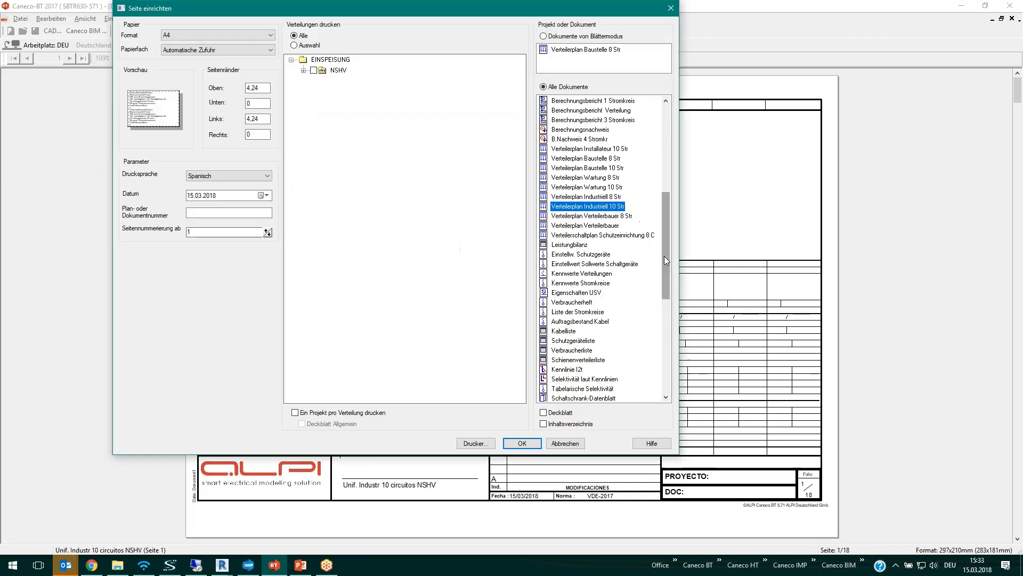
{"action": "left_click", "coordinate": [569, 312]}
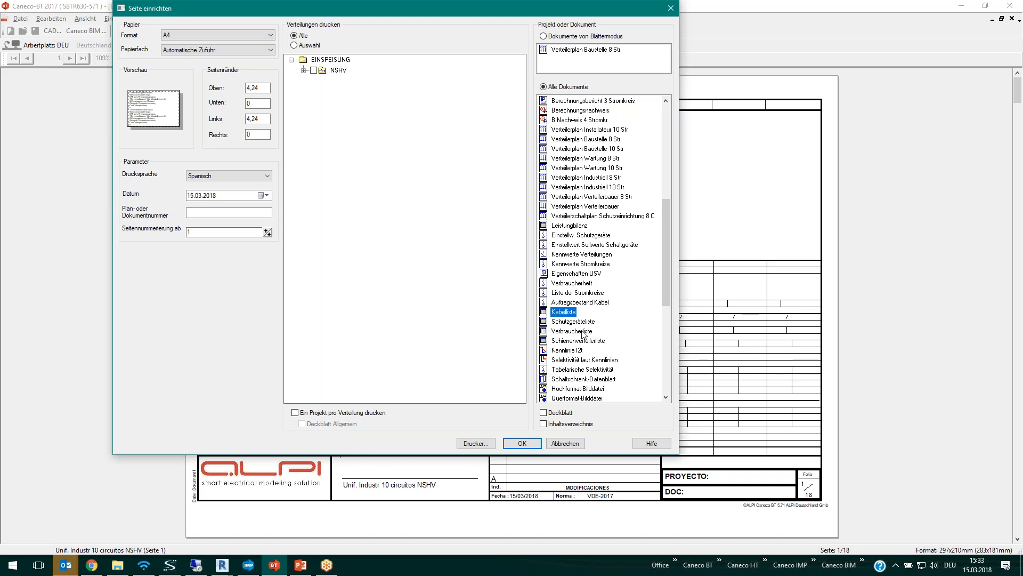
{"action": "left_click", "coordinate": [524, 441]}
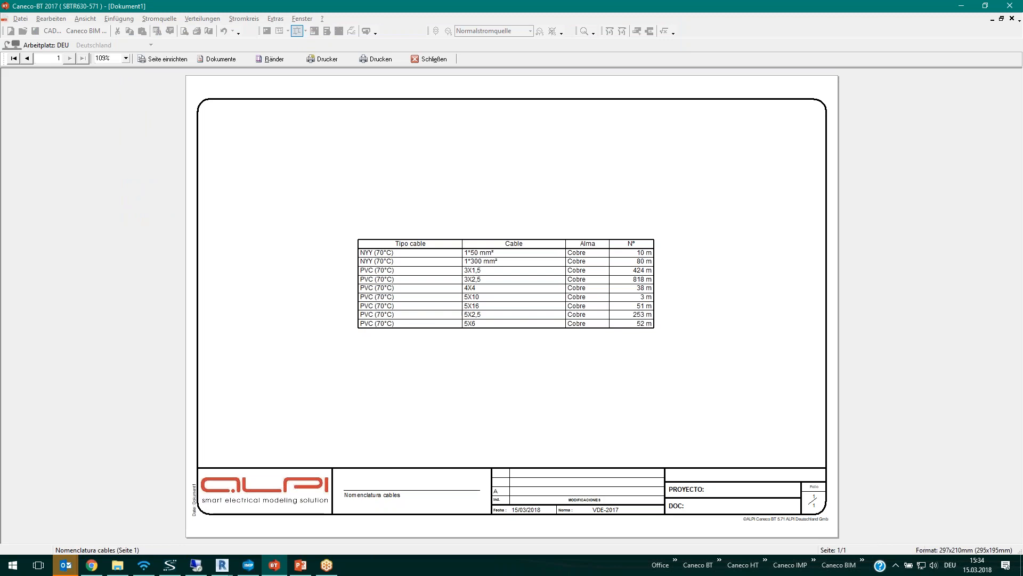
{"action": "left_click", "coordinate": [179, 61]}
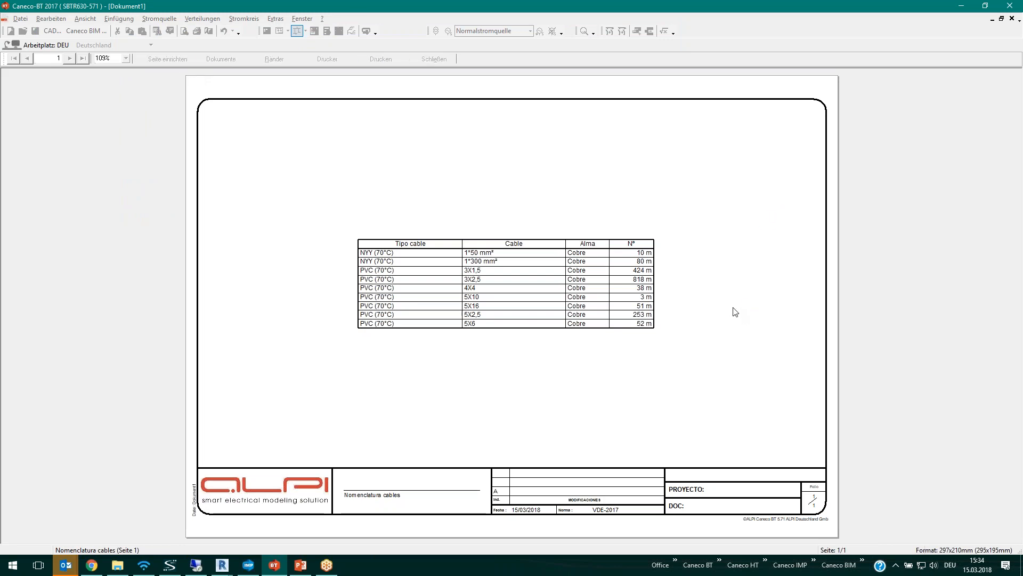
{"action": "scroll", "coordinate": [665, 292], "scroll_direction": "down", "scroll_amount": 3}
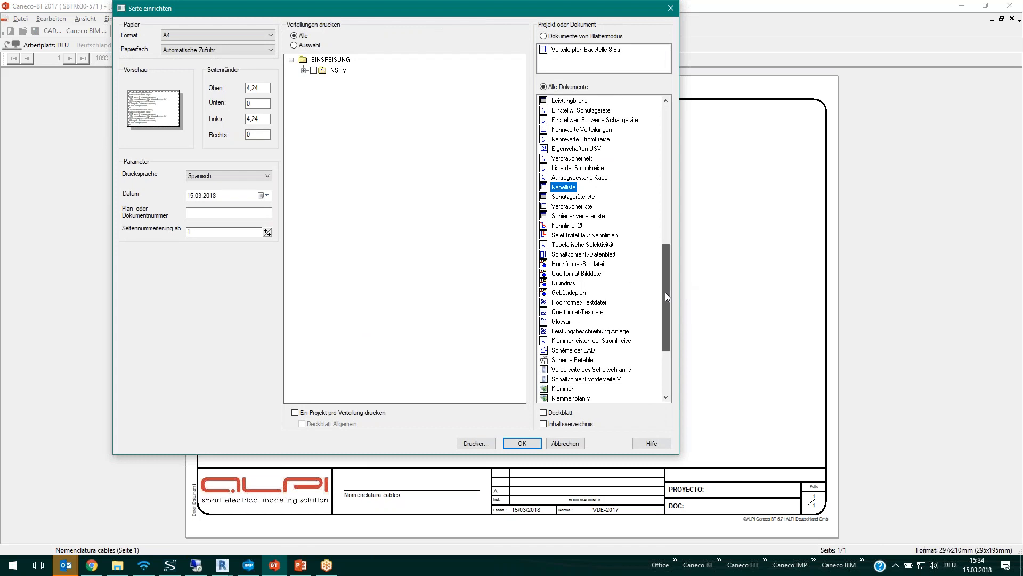
{"action": "key", "text": "Up"}
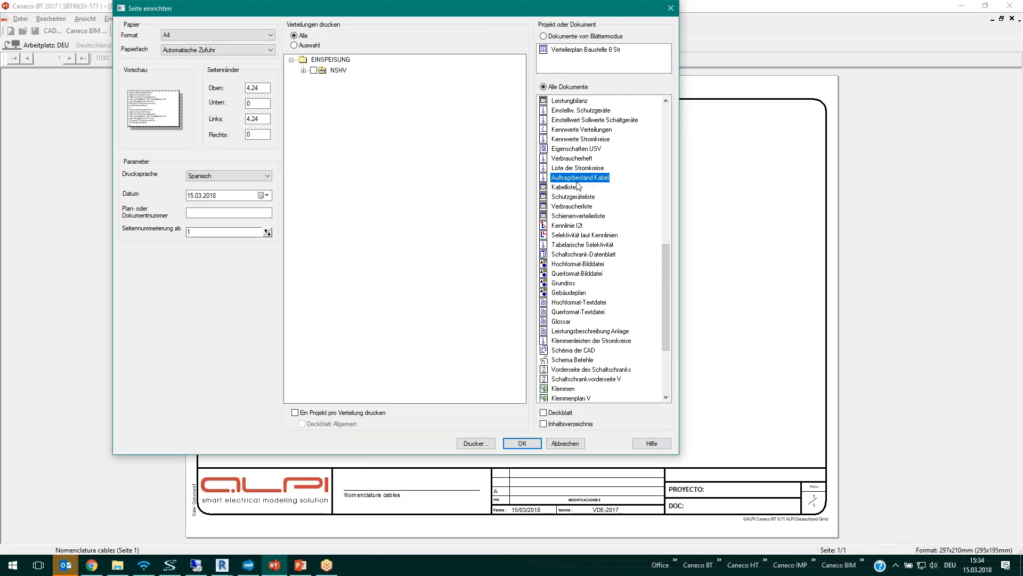
{"action": "left_click", "coordinate": [520, 445]}
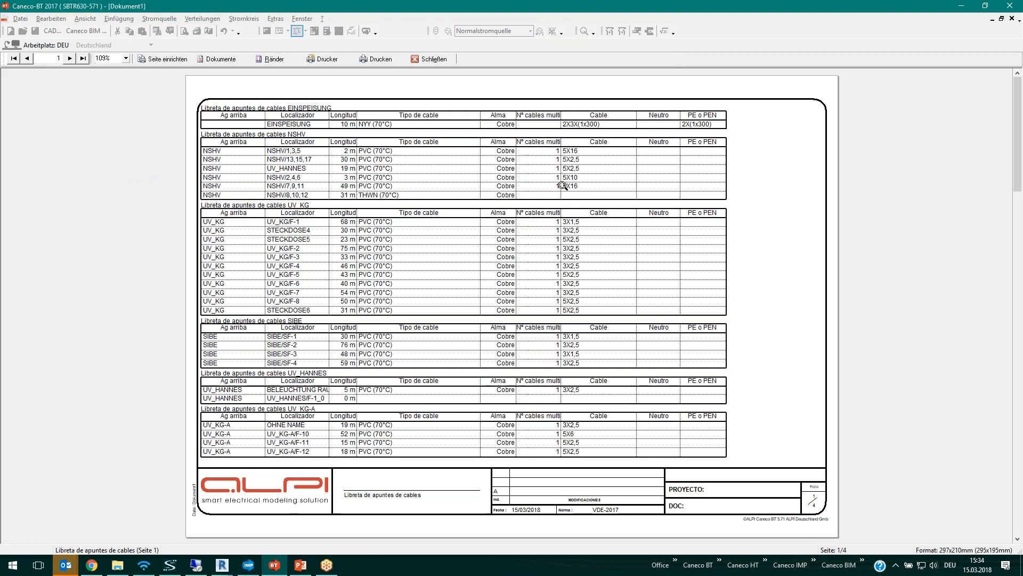
Step: Preview the Selektivität laut Kennlinien document for all distribution boards and close the print preview
{"action": "left_click", "coordinate": [175, 62]}
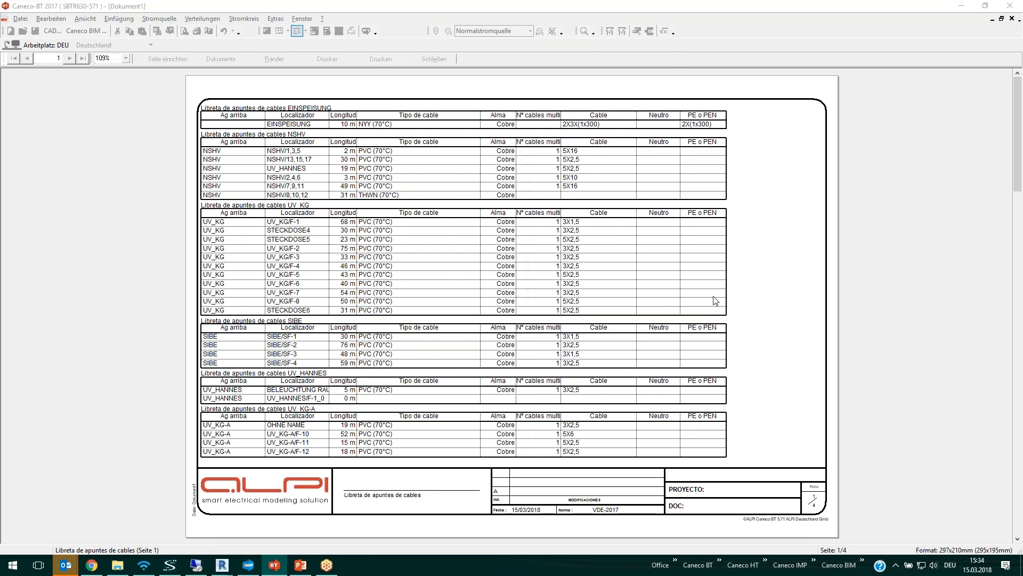
{"action": "left_click_drag", "start_coordinate": [664, 286], "coordinate": [663, 298]}
{"action": "left_click", "coordinate": [585, 225]}
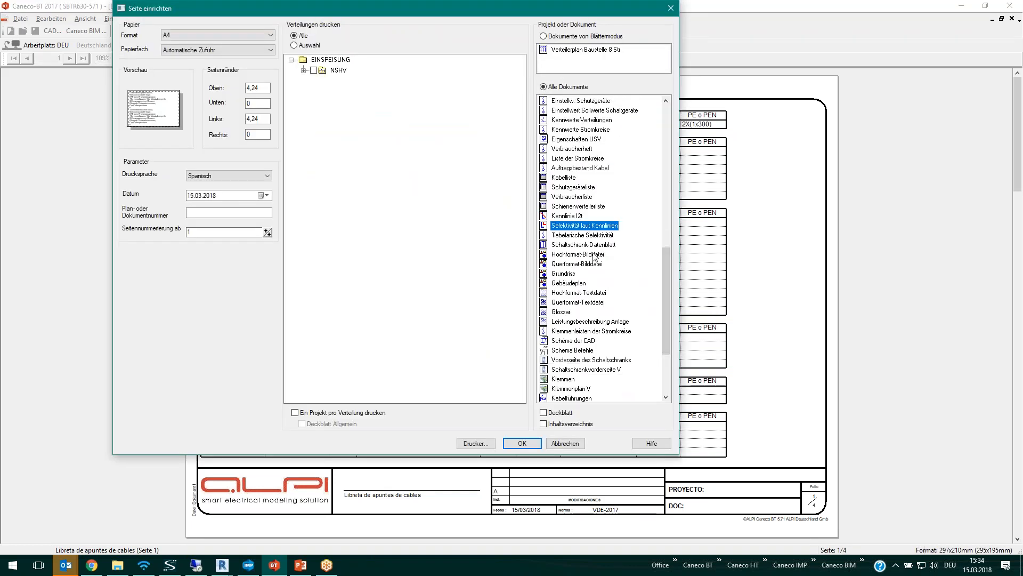
{"action": "left_click", "coordinate": [518, 444]}
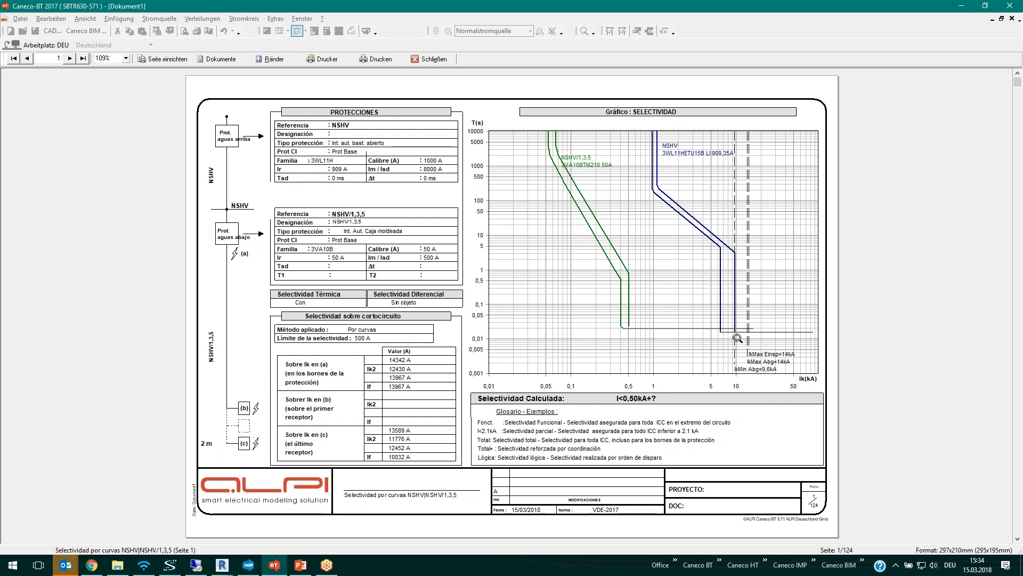
{"action": "left_click", "coordinate": [430, 59]}
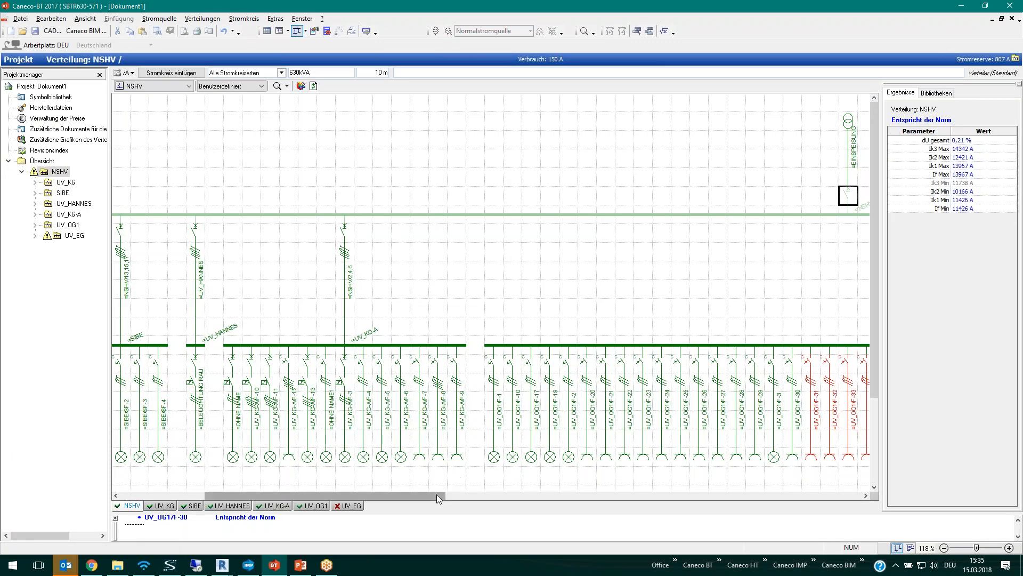
Step: Calculate the block of UV_OG1 circuits from F-31 through F-9 in the network overview
{"action": "left_click_drag", "start_coordinate": [432, 495], "coordinate": [575, 495]}
{"action": "left_click_drag", "start_coordinate": [327, 404], "coordinate": [812, 456]}
{"action": "left_click", "coordinate": [663, 32]}
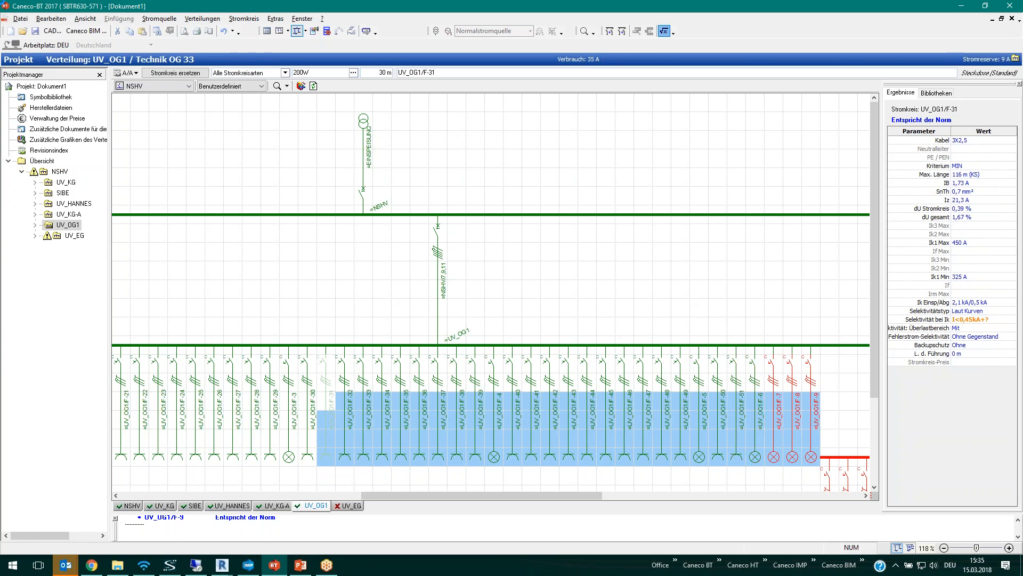
Step: Save the project as BOD Calc in the BOD folder on the desktop and accept its project information
{"action": "left_click", "coordinate": [20, 19]}
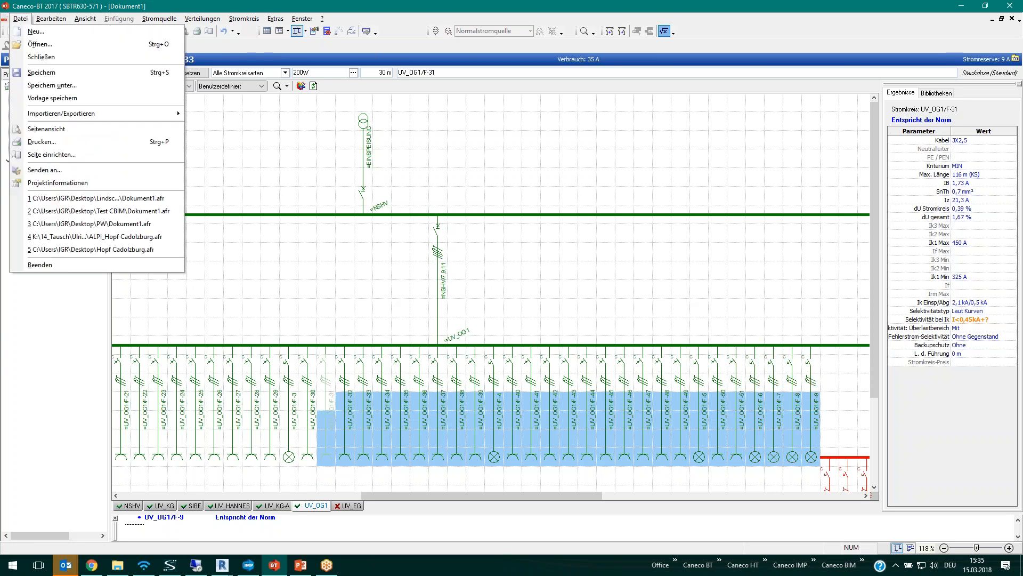
{"action": "left_click", "coordinate": [84, 89]}
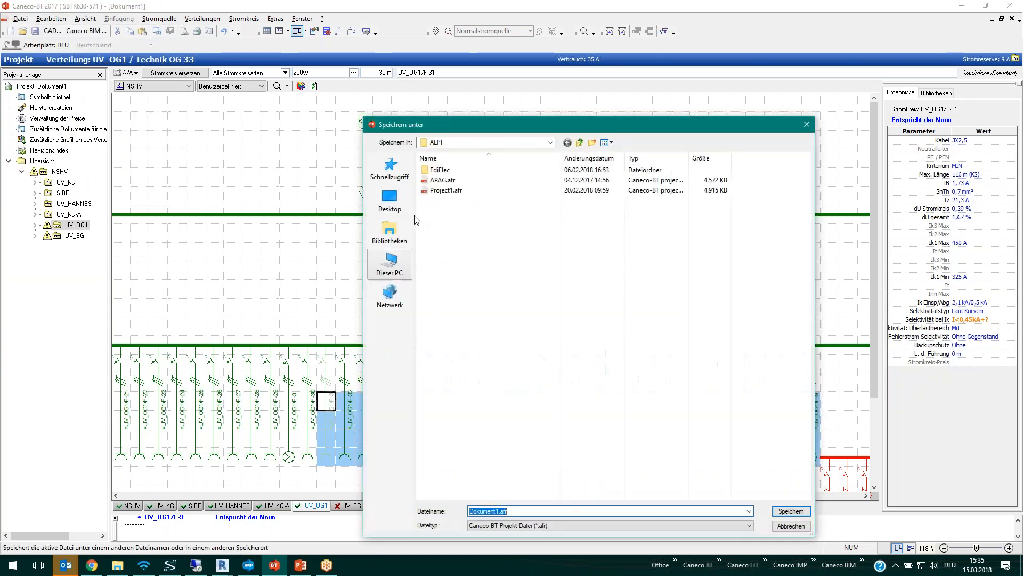
{"action": "left_click_drag", "start_coordinate": [521, 119], "coordinate": [624, 69]}
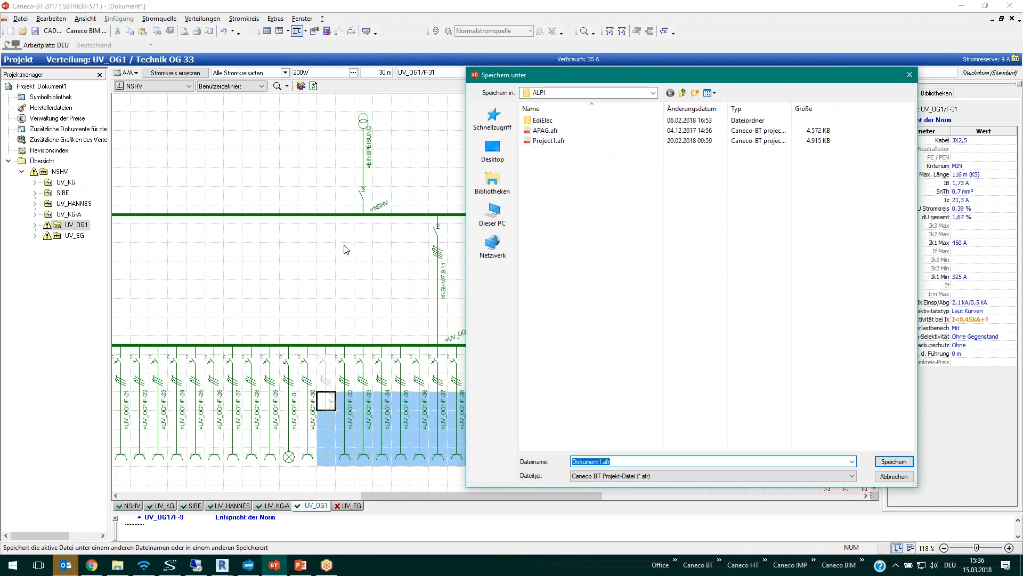
{"action": "left_click", "coordinate": [492, 152]}
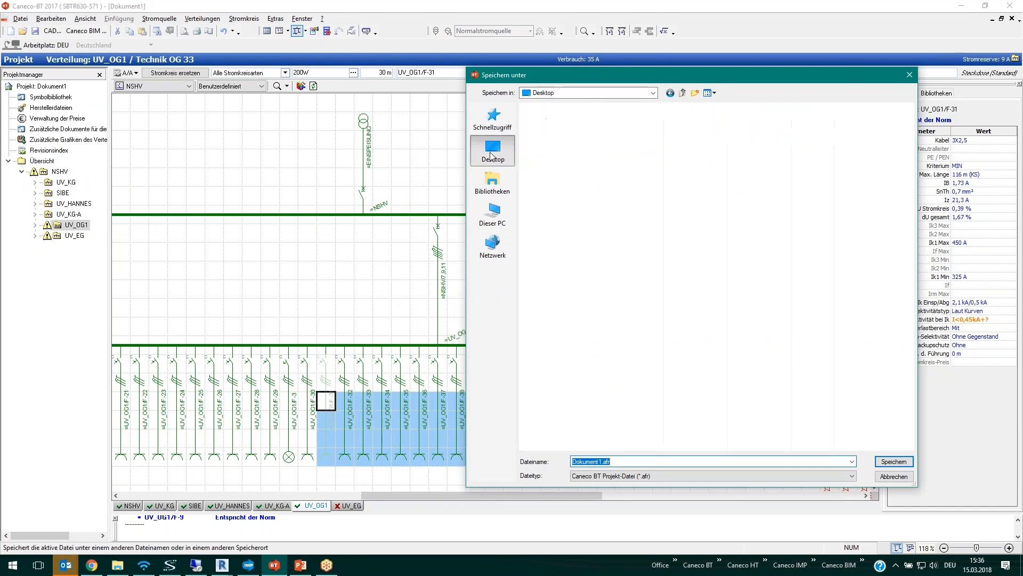
{"action": "double_click", "coordinate": [688, 174]}
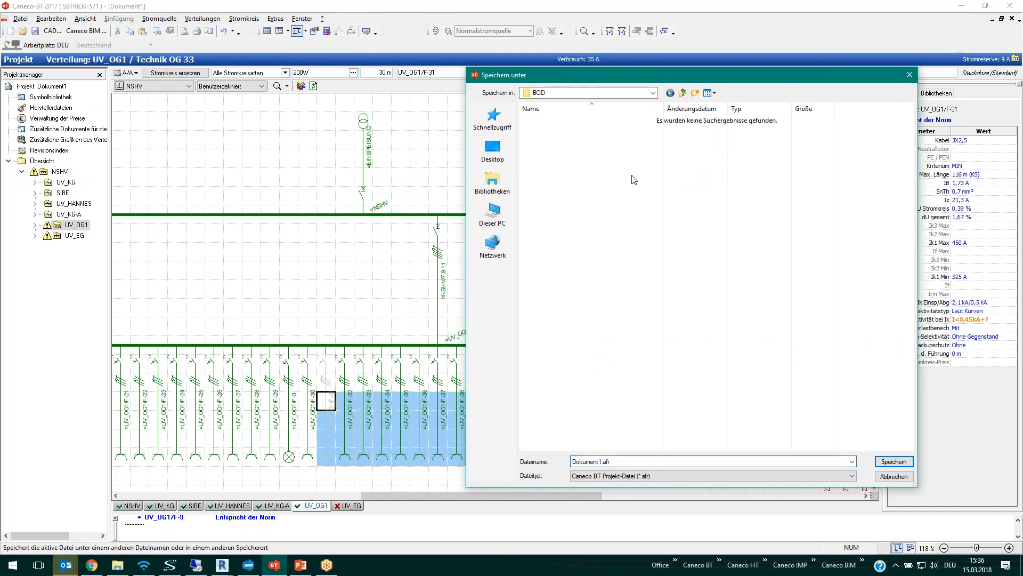
{"action": "left_click", "coordinate": [605, 461]}
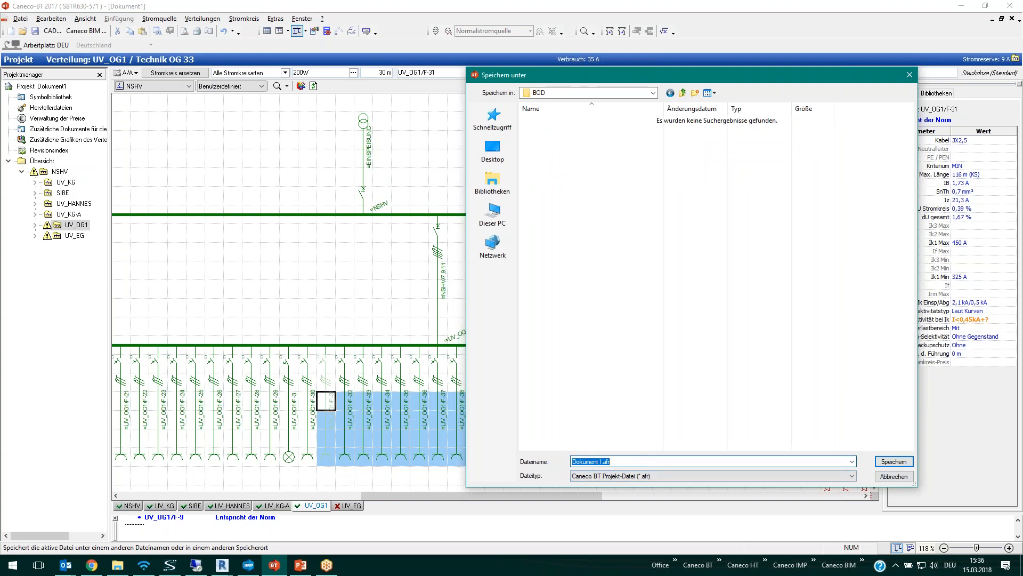
{"action": "type", "text": "BOD Calc"}
{"action": "left_click", "coordinate": [893, 462]}
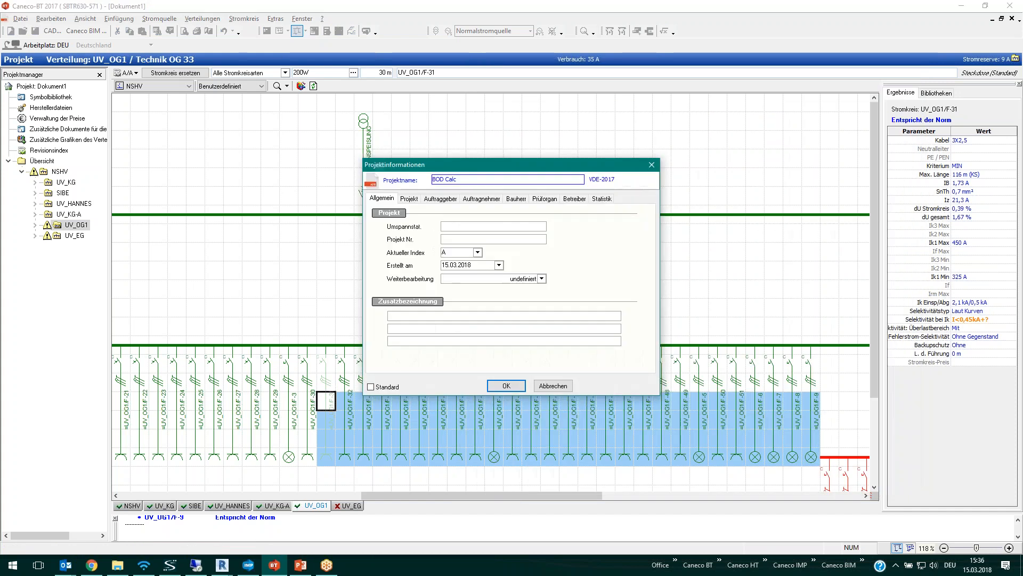
{"action": "left_click", "coordinate": [506, 385]}
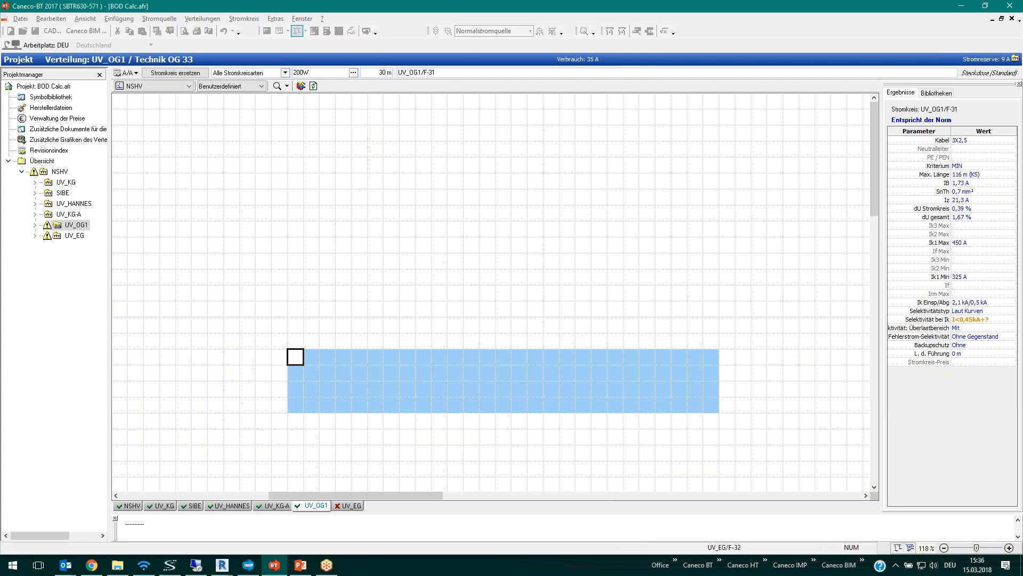
Step: Switch to Revit and select the _E_CAx EDV Dose of EDV circuit 1 in the system browser to examine its properties
{"action": "mouse_move", "coordinate": [222, 565]}
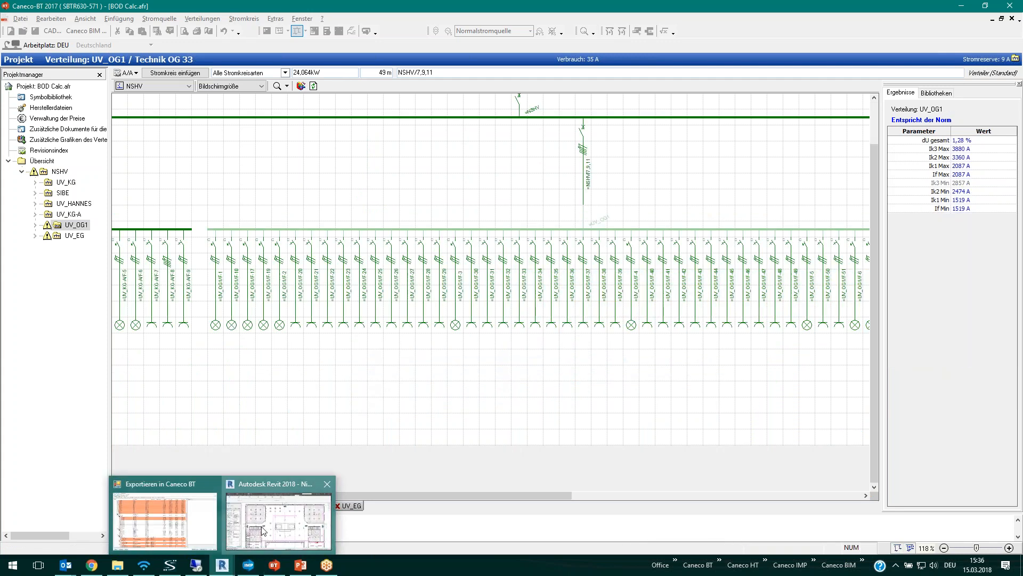
{"action": "left_click", "coordinate": [277, 509]}
{"action": "left_click", "coordinate": [941, 15]}
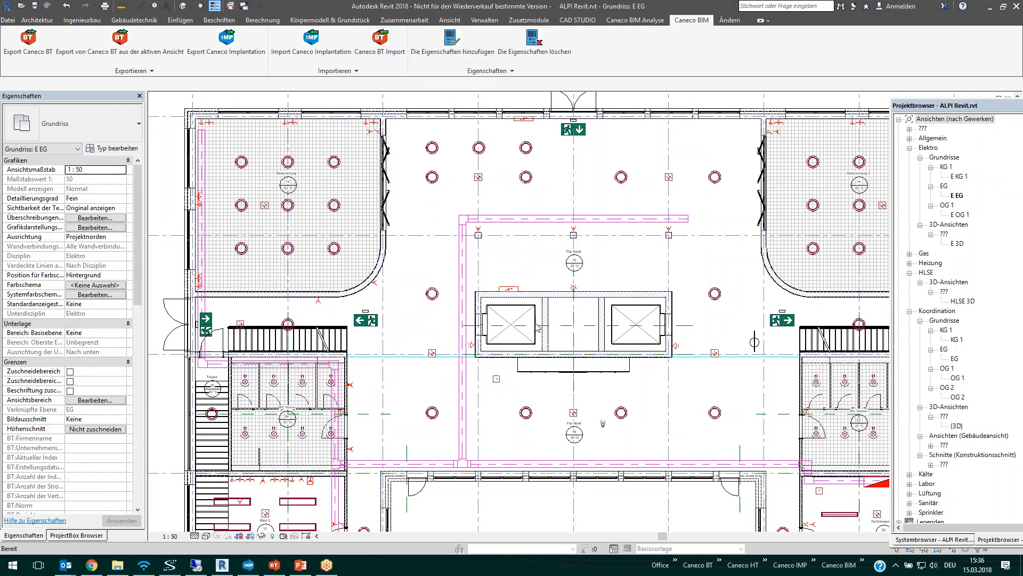
{"action": "left_click", "coordinate": [919, 539]}
{"action": "left_click", "coordinate": [987, 417]}
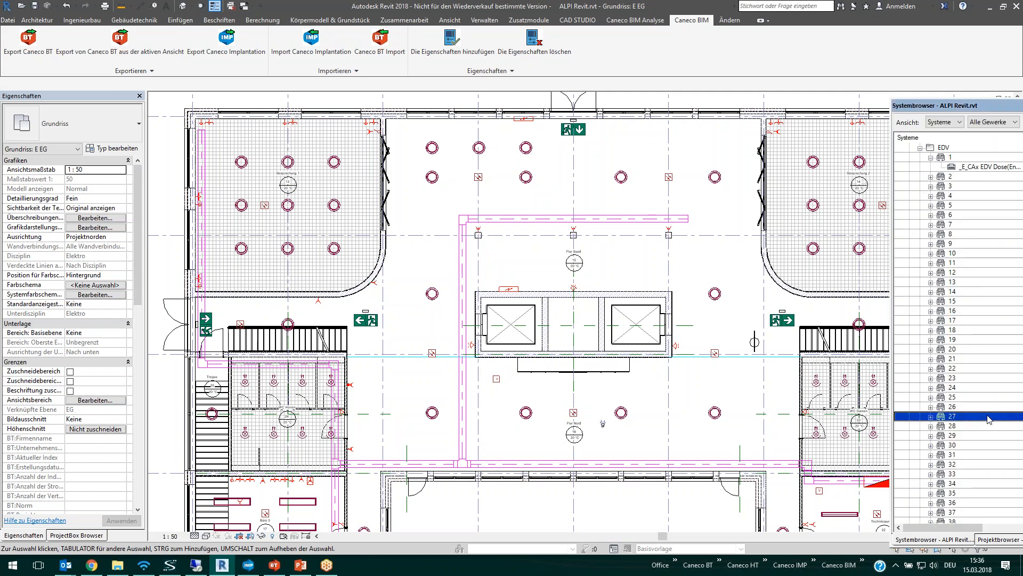
{"action": "left_click", "coordinate": [960, 167]}
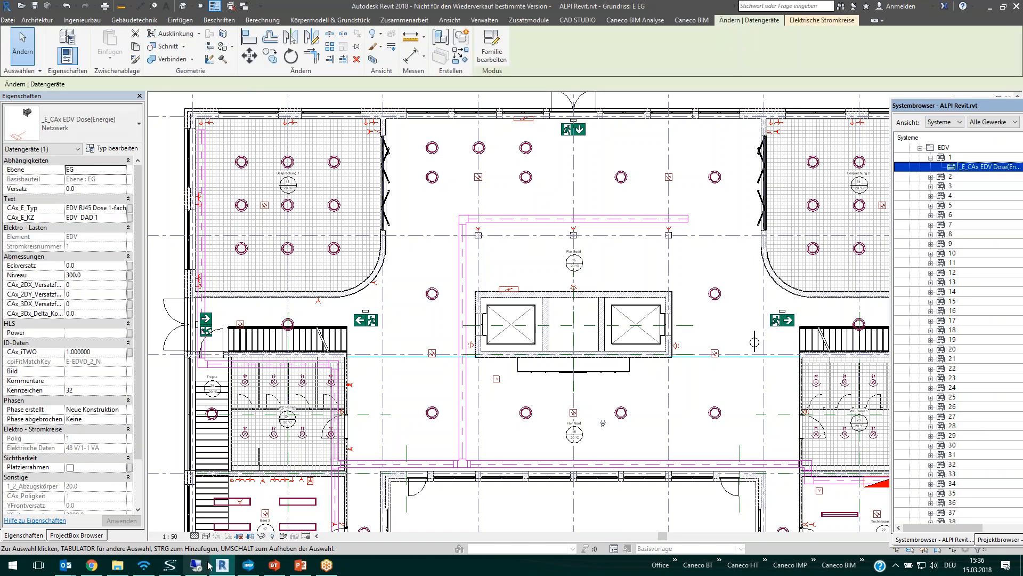
{"action": "scroll", "coordinate": [128, 338], "scroll_direction": "down", "scroll_amount": 3}
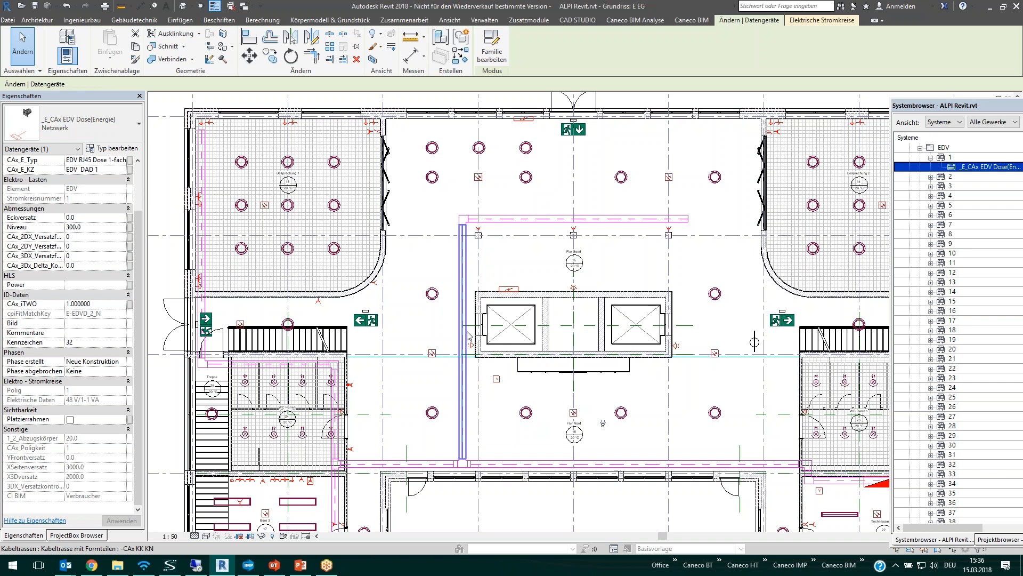
Step: Clear the device selection and open the Caneco Implantation export with Geräte ohne Klemme included in the conversion options
{"action": "scroll", "coordinate": [465, 325], "scroll_direction": "up", "scroll_amount": 3}
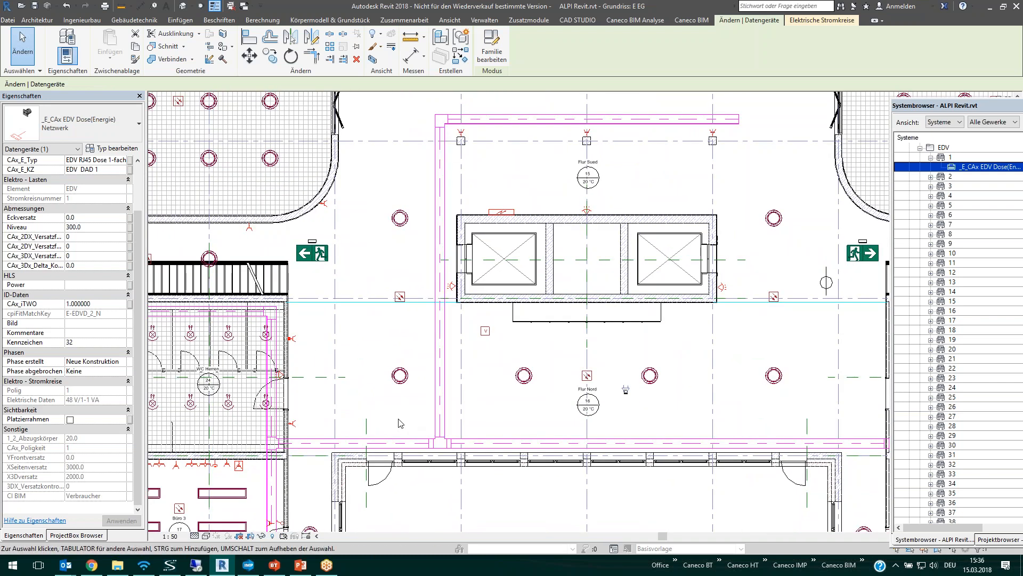
{"action": "middle_click_drag", "start_coordinate": [452, 371], "coordinate": [443, 308]}
{"action": "scroll", "coordinate": [442, 308], "scroll_direction": "up", "scroll_amount": 3}
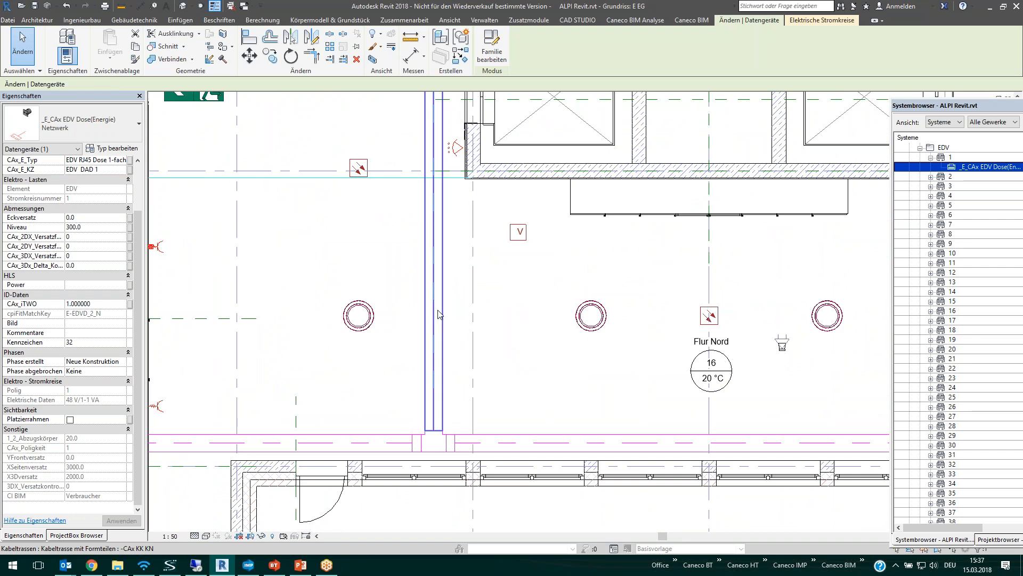
{"action": "left_click", "coordinate": [692, 20]}
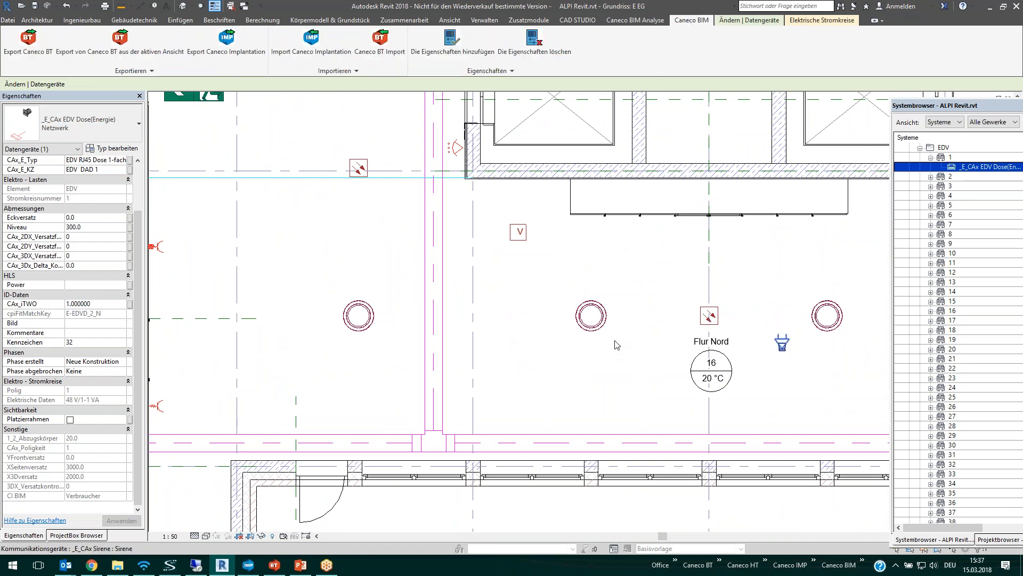
{"action": "scroll", "coordinate": [449, 288], "scroll_direction": "down", "scroll_amount": 2}
{"action": "left_click", "coordinate": [448, 293]}
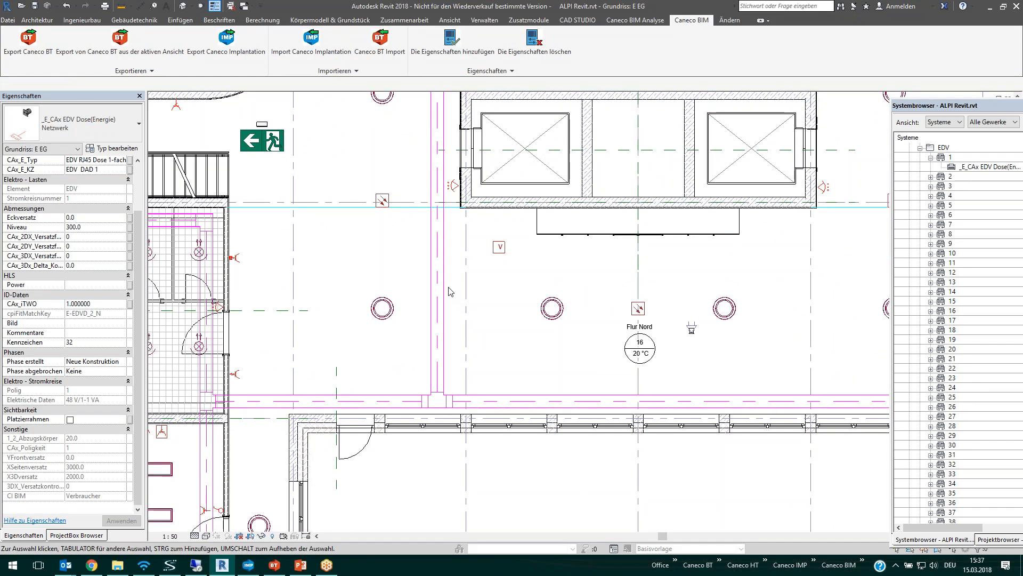
{"action": "left_click", "coordinate": [235, 50]}
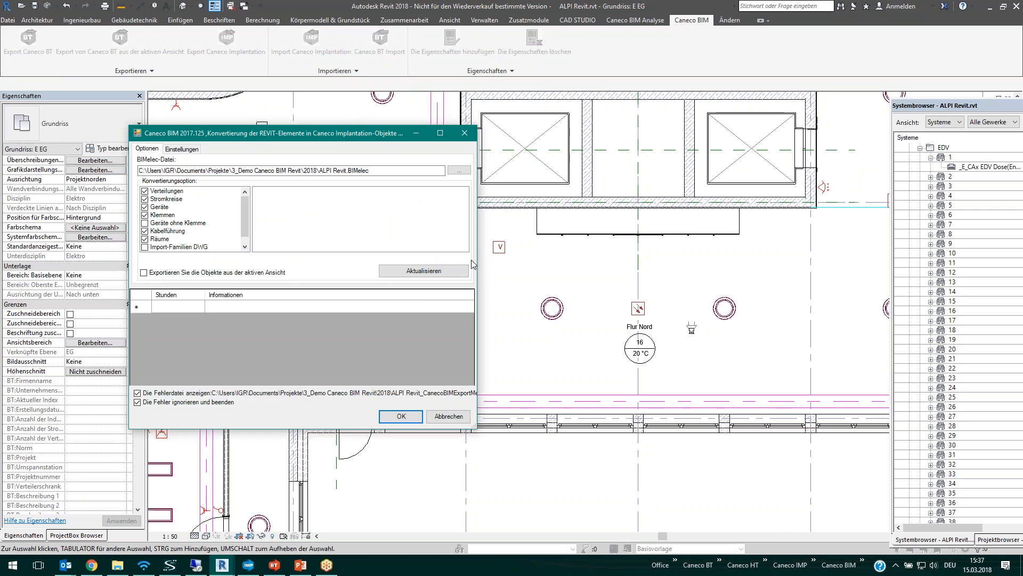
{"action": "left_click", "coordinate": [145, 223]}
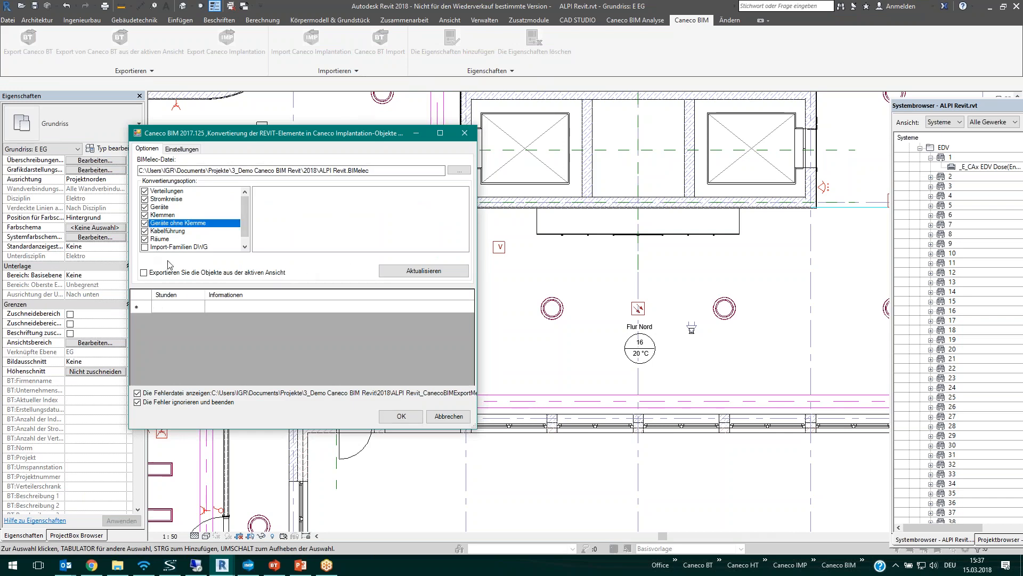
Step: Set the export file to ALPI Revit.BIMelec in the BOD folder on the desktop and run the export
{"action": "left_click", "coordinate": [458, 170]}
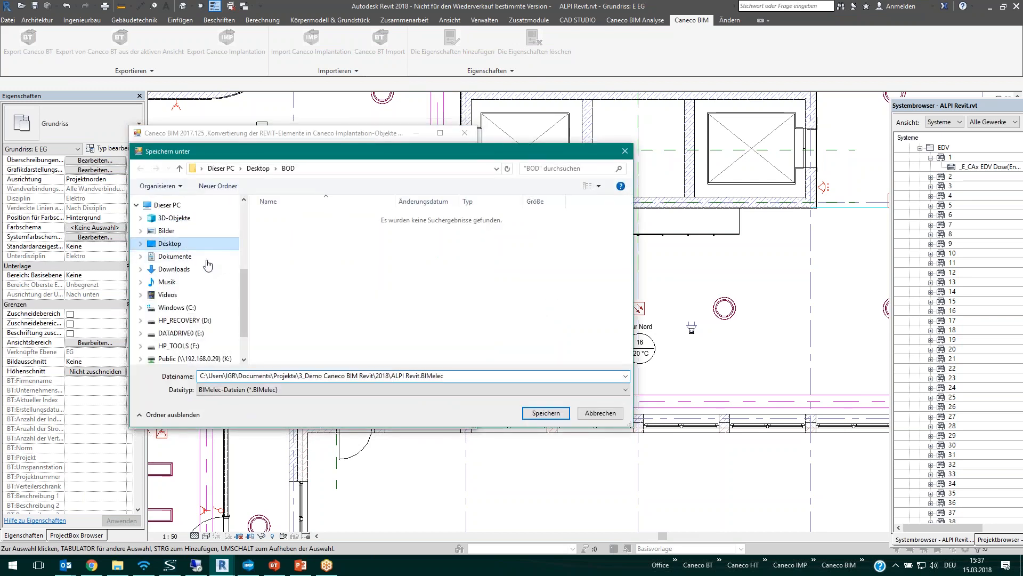
{"action": "double_click", "coordinate": [277, 216]}
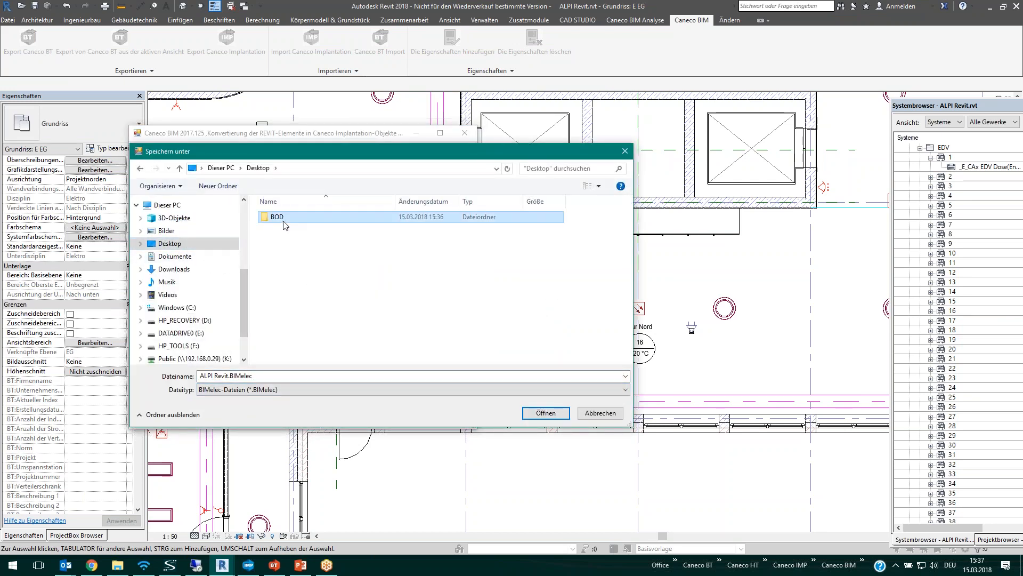
{"action": "left_click", "coordinate": [546, 412]}
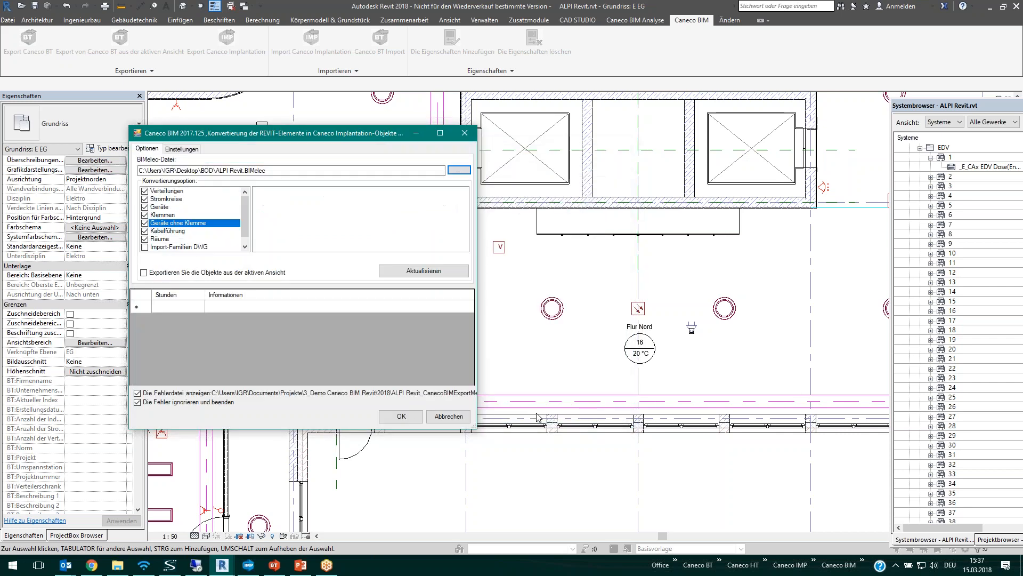
{"action": "left_click", "coordinate": [409, 415]}
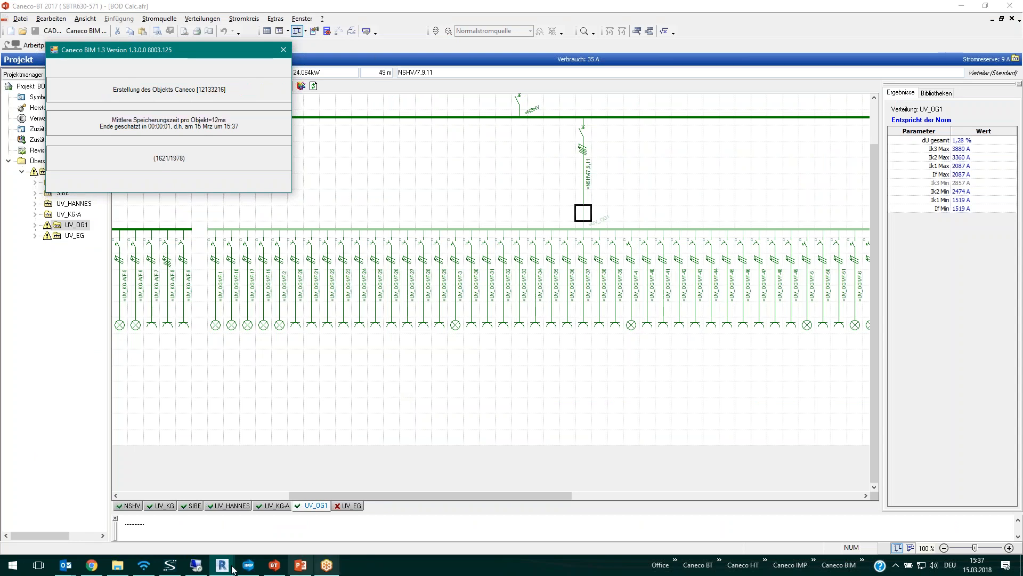
Step: Switch back to Revit while the export runs and close the export message file
{"action": "mouse_move", "coordinate": [227, 570]}
{"action": "left_click", "coordinate": [216, 509]}
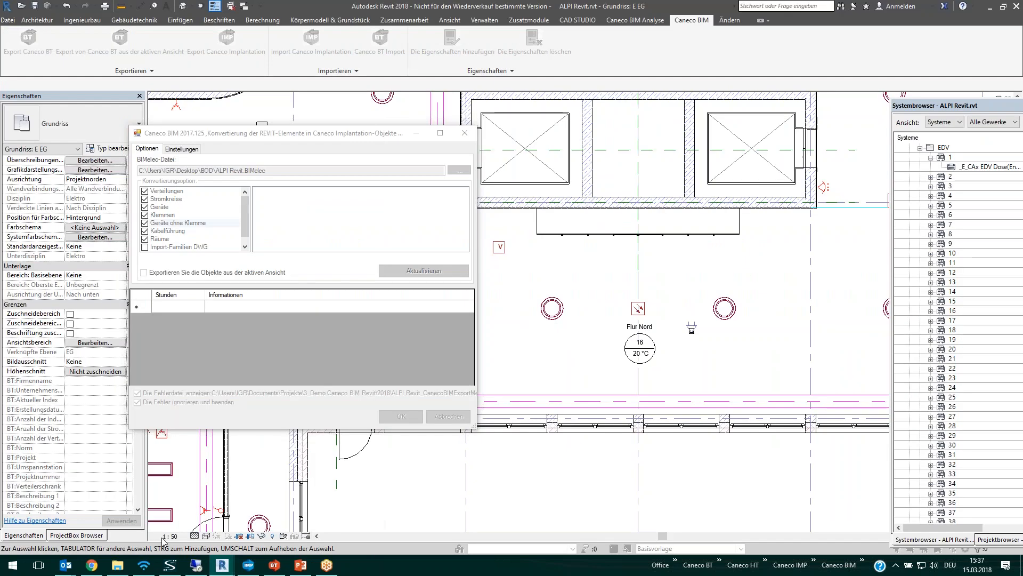
{"action": "mouse_move", "coordinate": [248, 565]}
{"action": "left_click", "coordinate": [326, 503]}
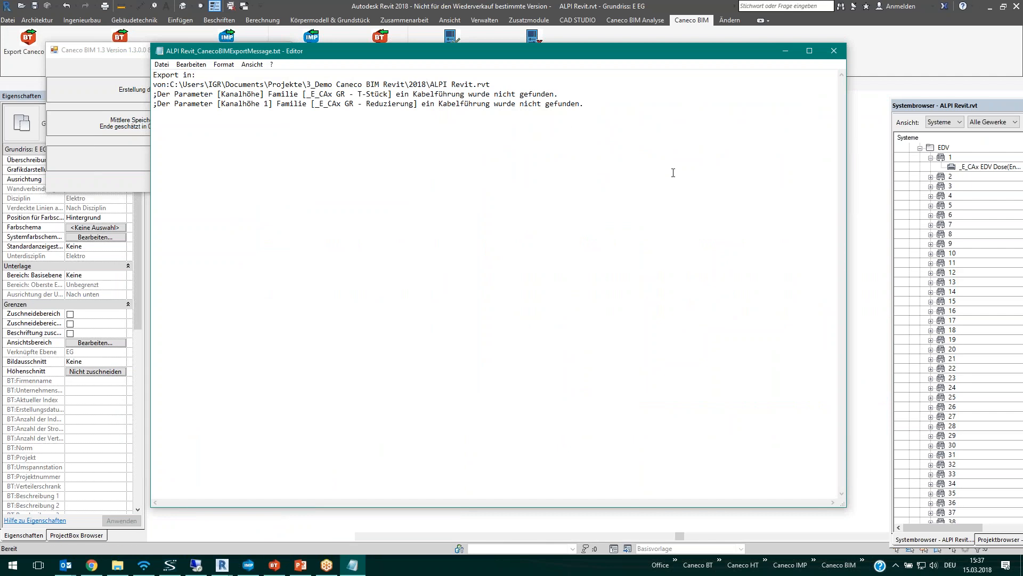
{"action": "left_click", "coordinate": [834, 52]}
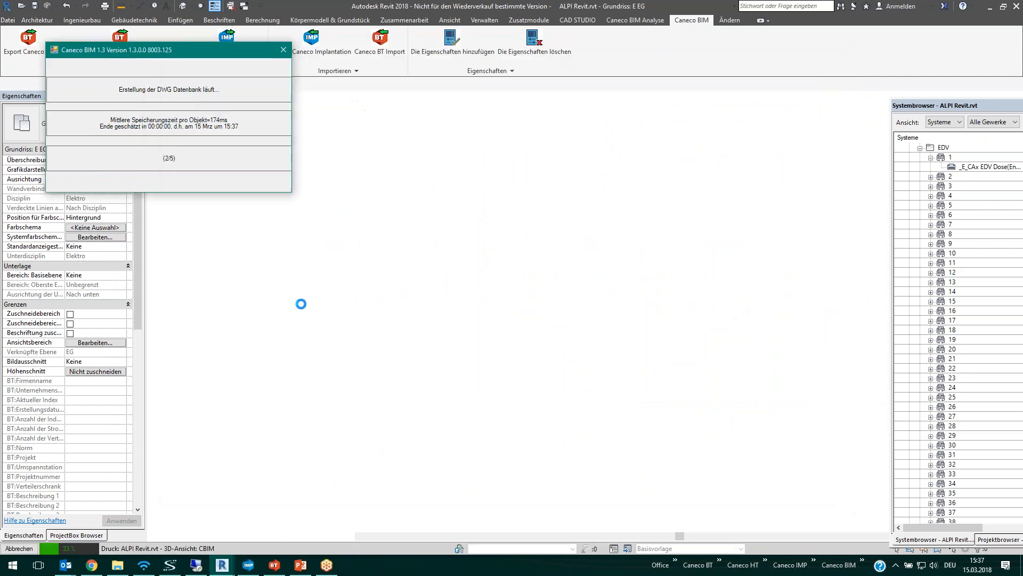
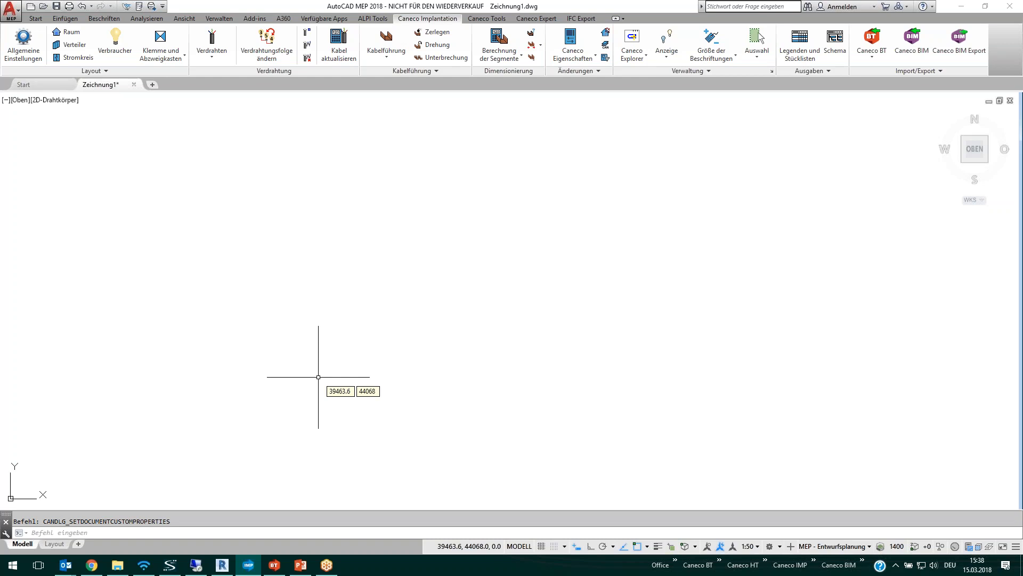
Step: Start a Caneco BIM import in Normal mode and look for the BIMelec file in the desktop BOD folder
{"action": "left_click", "coordinate": [913, 40]}
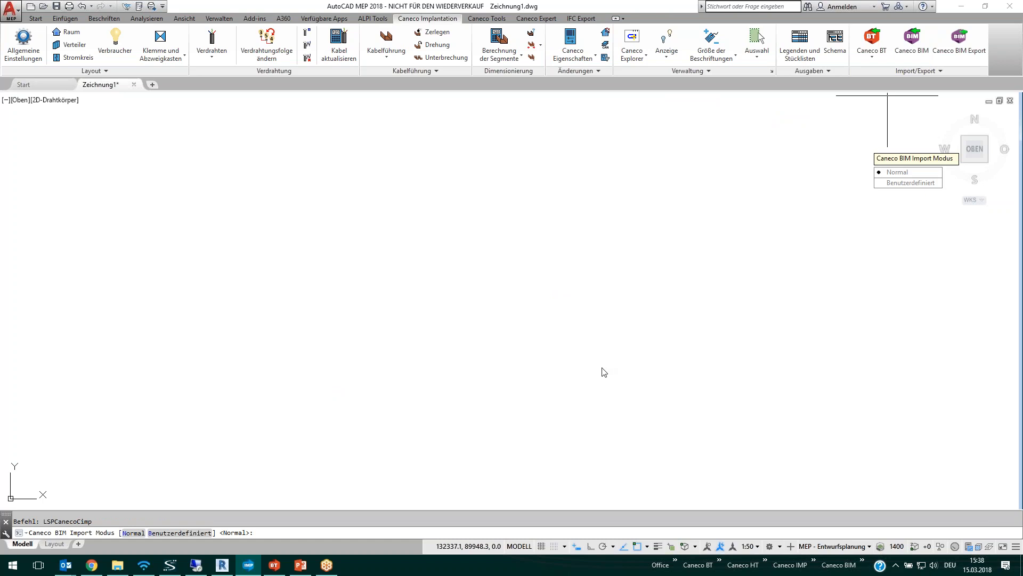
{"action": "left_click", "coordinate": [908, 172]}
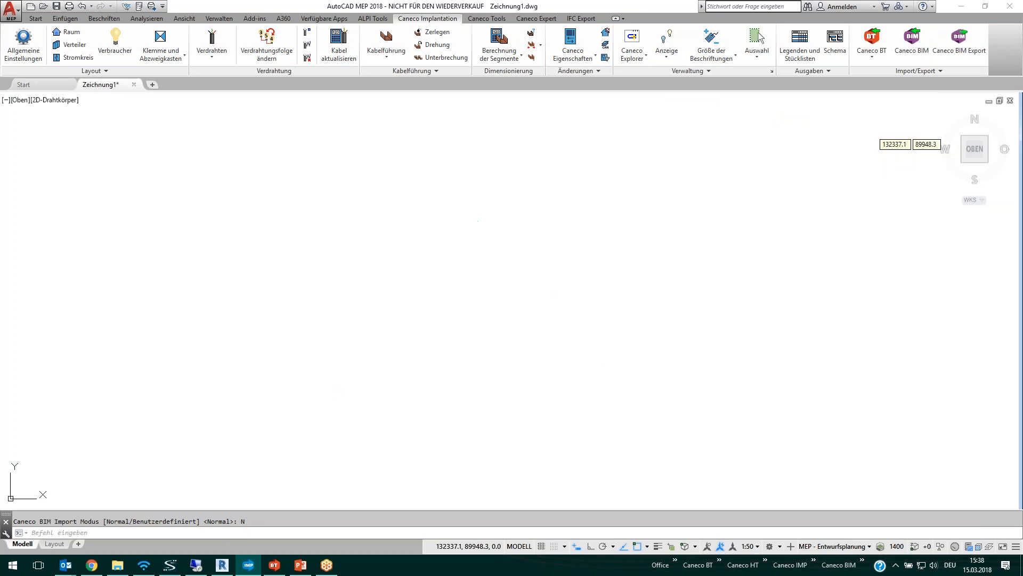
{"action": "left_click", "coordinate": [379, 339]}
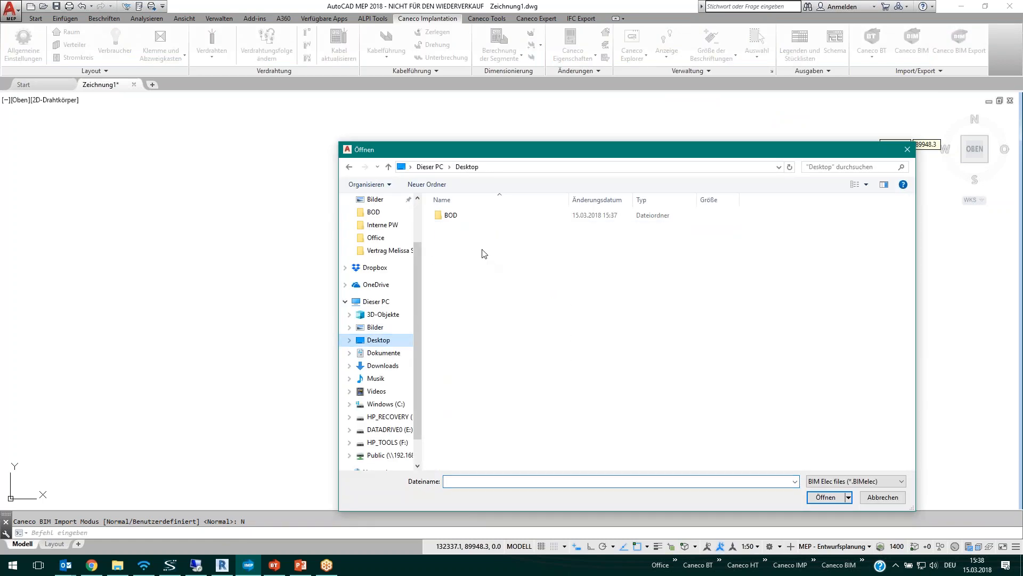
{"action": "double_click", "coordinate": [460, 217]}
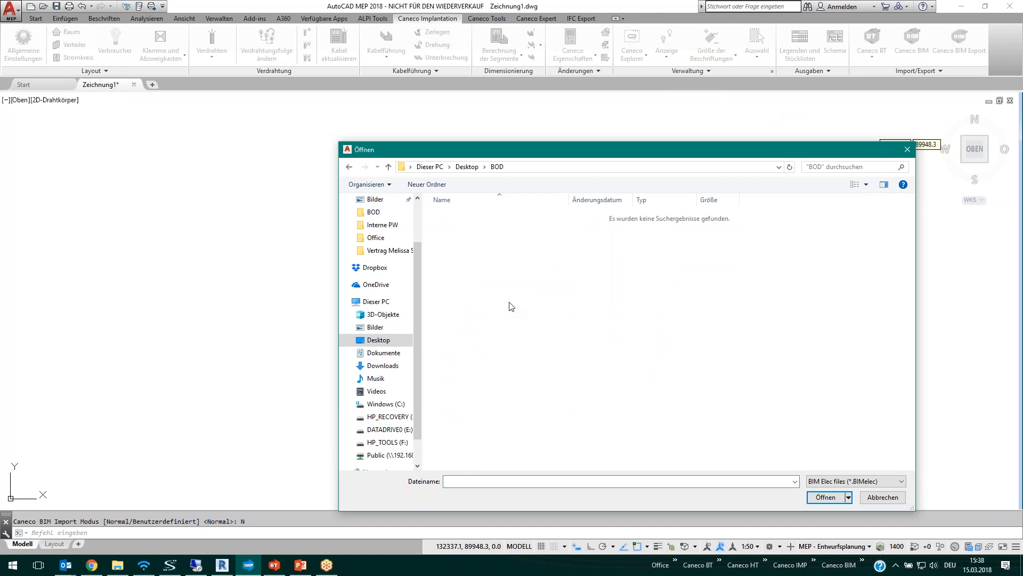
Step: Import ALPI Revit.BIMelec from the 2018 folder of 3_Demo Caneco BIM Revit, inside Projekte under Dokumente
{"action": "left_click", "coordinate": [383, 352]}
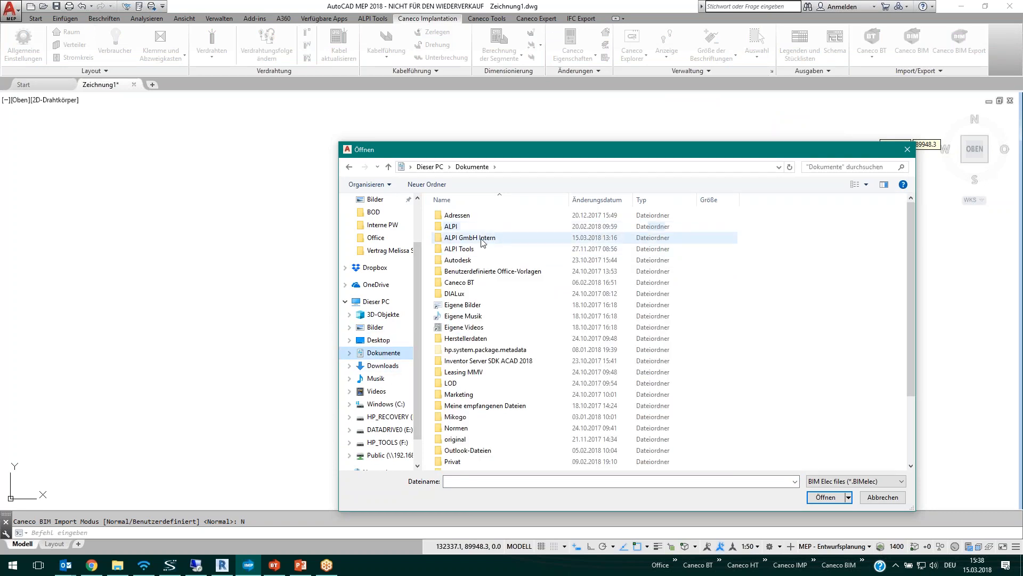
{"action": "left_click", "coordinate": [457, 428]}
{"action": "scroll", "coordinate": [484, 434], "scroll_direction": "down", "scroll_amount": 3}
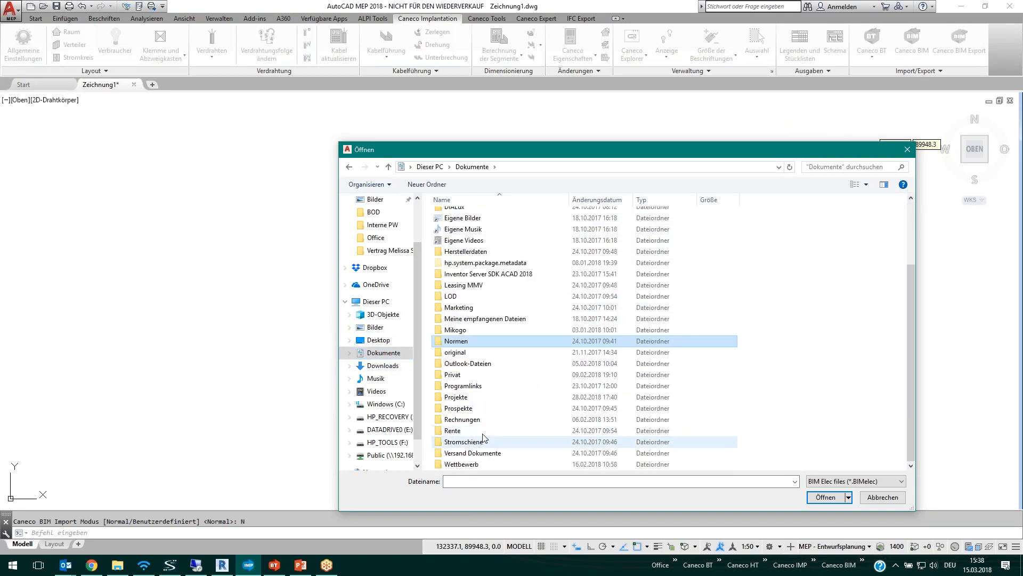
{"action": "double_click", "coordinate": [458, 397]}
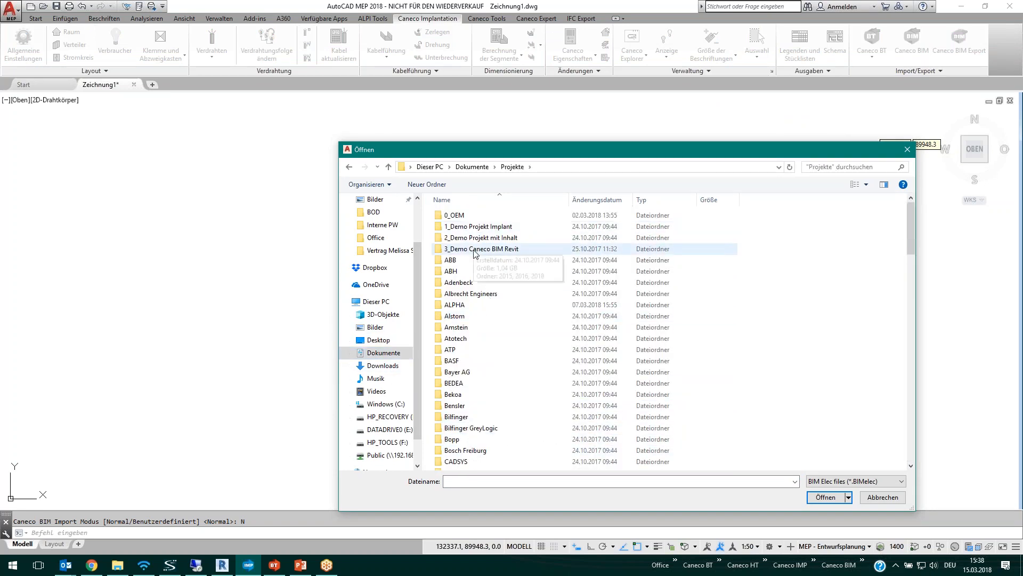
{"action": "double_click", "coordinate": [476, 249]}
{"action": "double_click", "coordinate": [474, 238]}
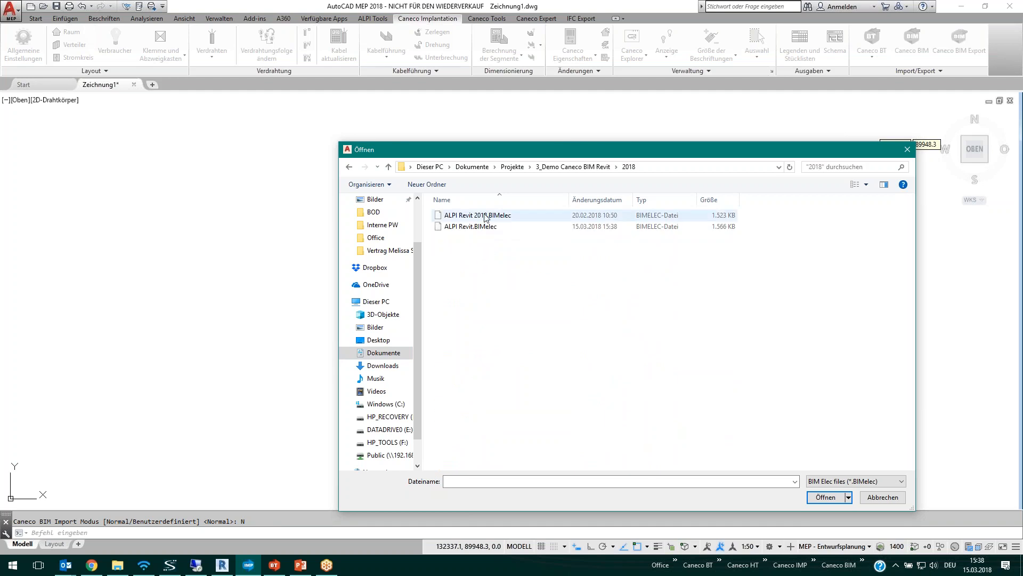
{"action": "left_click", "coordinate": [579, 229]}
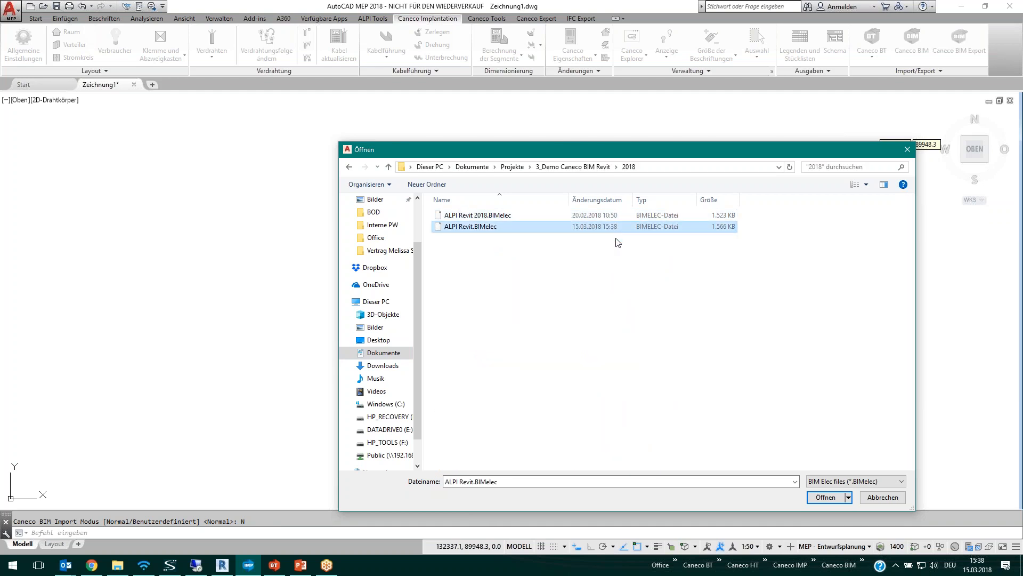
{"action": "double_click", "coordinate": [459, 227]}
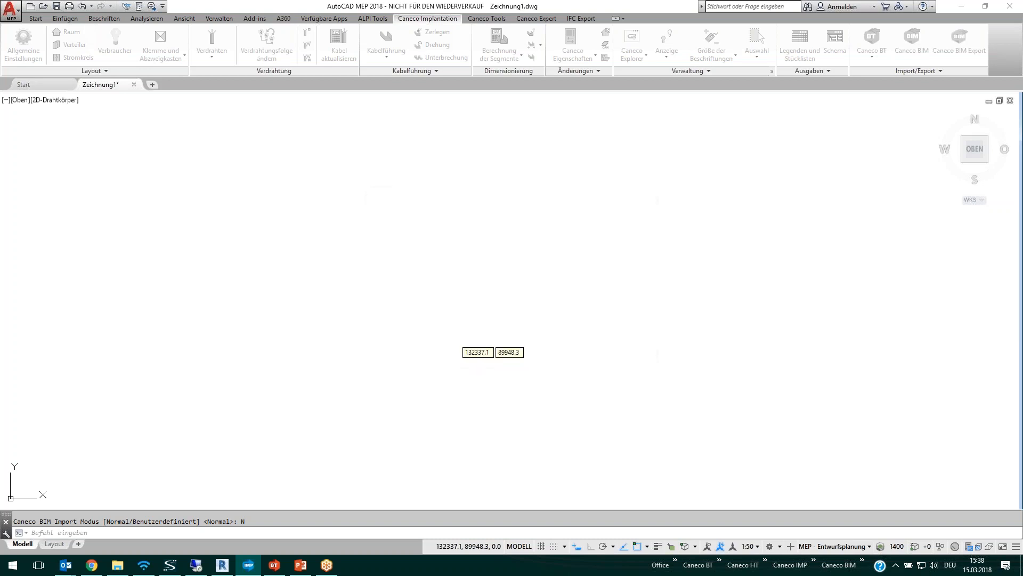
{"action": "key", "text": "Return"}
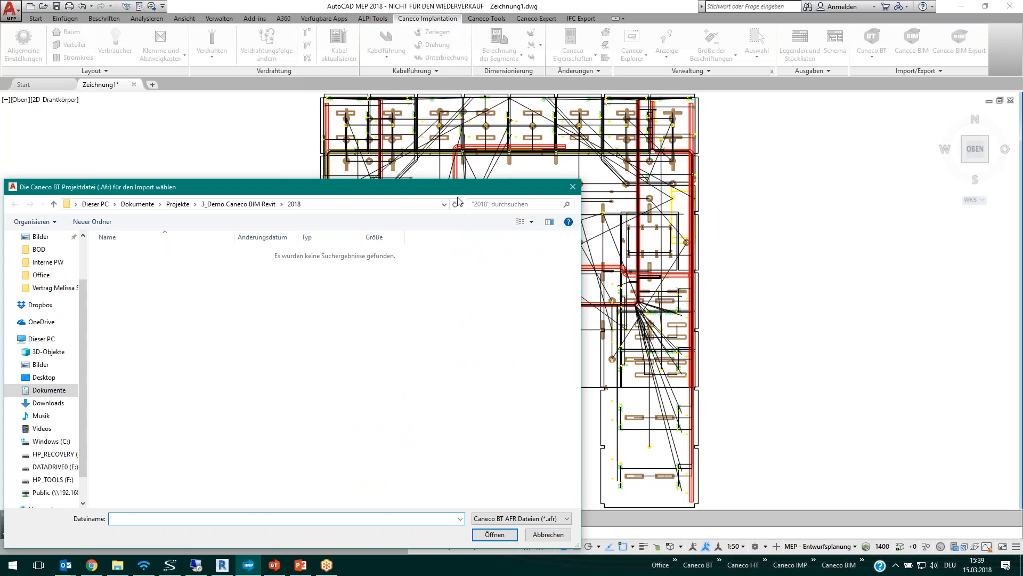
Step: Load the Caneco BT project BOD Calc.afr from the desktop BOD folder, close the import report and regenerate all cable labels
{"action": "left_click_drag", "start_coordinate": [604, 133], "coordinate": [638, 134]}
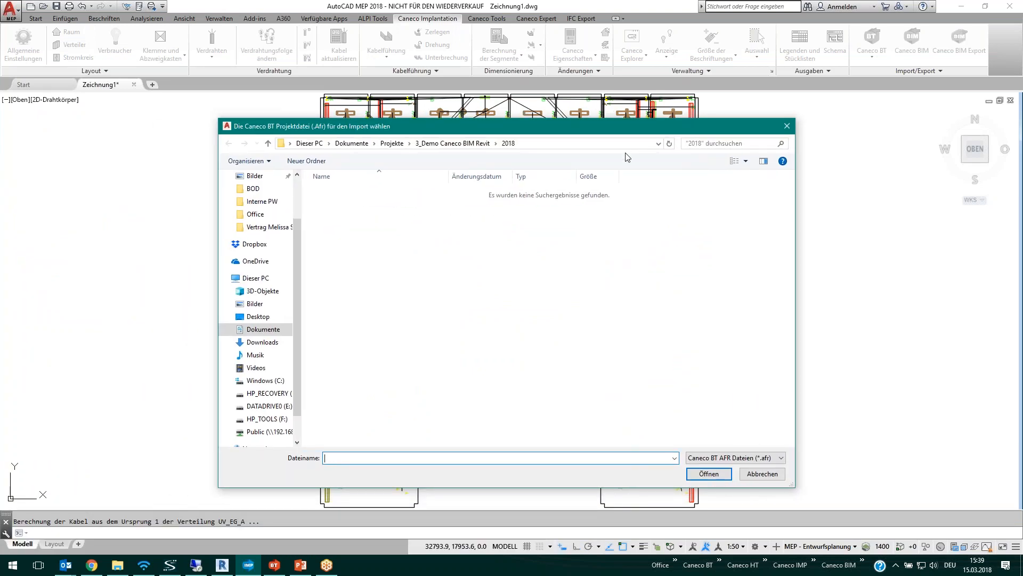
{"action": "left_click_drag", "start_coordinate": [619, 128], "coordinate": [651, 155]}
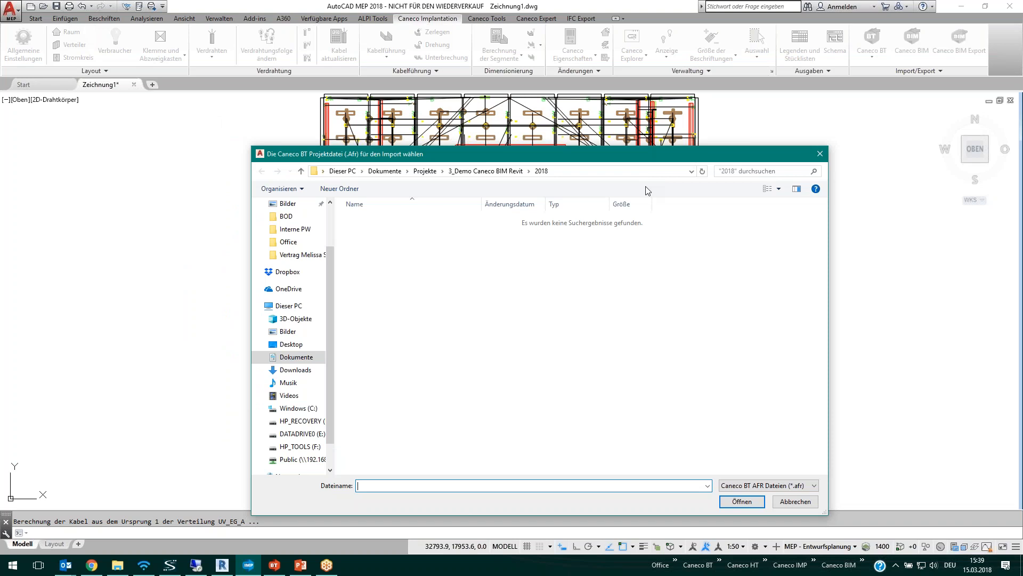
{"action": "left_click_drag", "start_coordinate": [641, 160], "coordinate": [662, 150]}
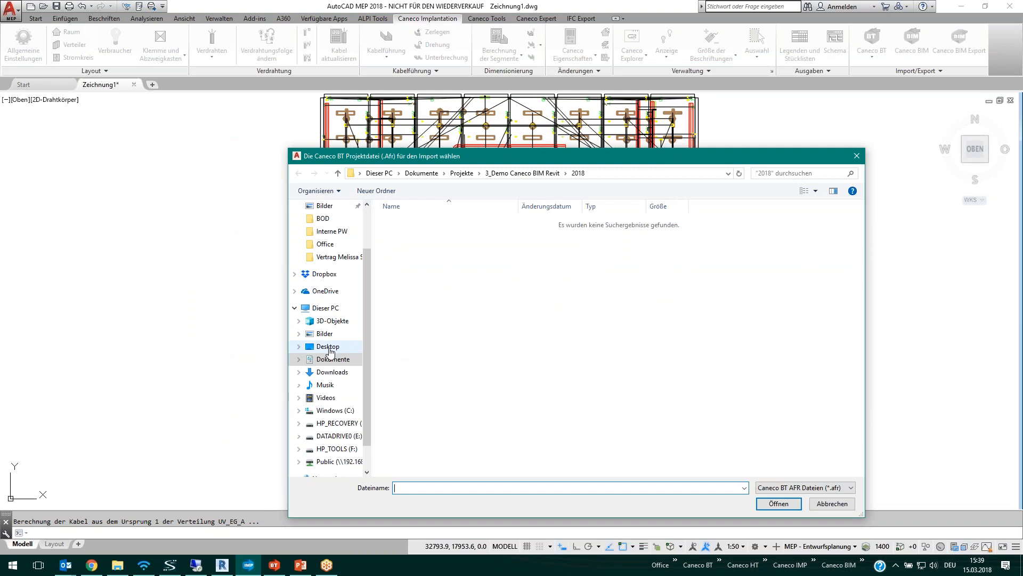
{"action": "left_click", "coordinate": [327, 347]}
{"action": "double_click", "coordinate": [399, 222]}
{"action": "left_click", "coordinate": [421, 224]}
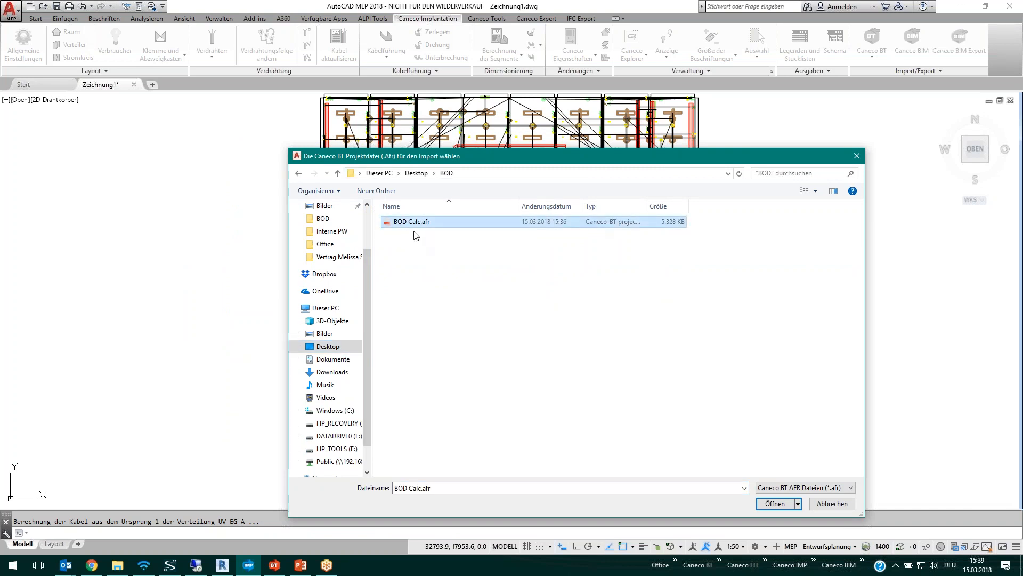
{"action": "double_click", "coordinate": [416, 224]}
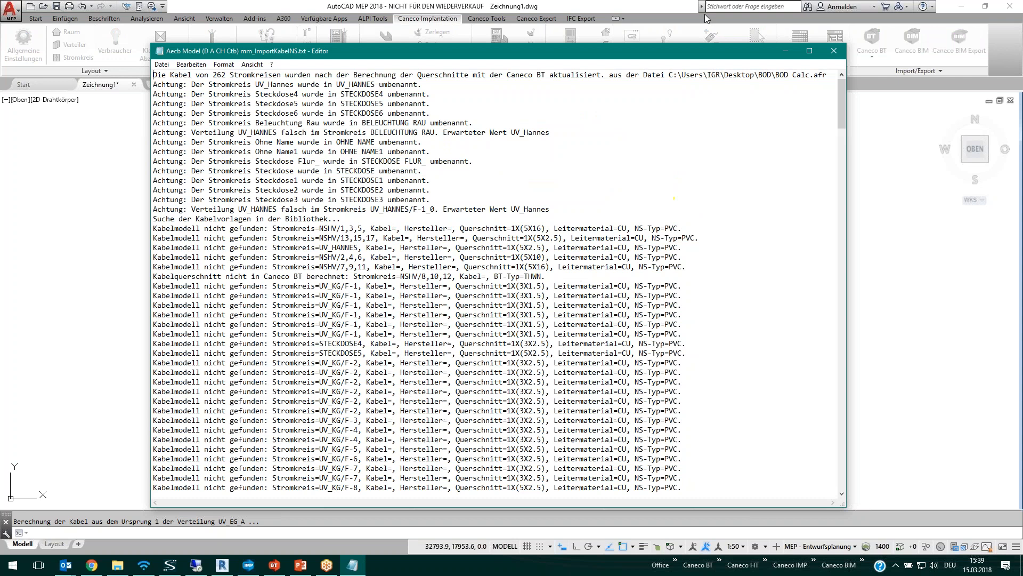
{"action": "left_click", "coordinate": [834, 51]}
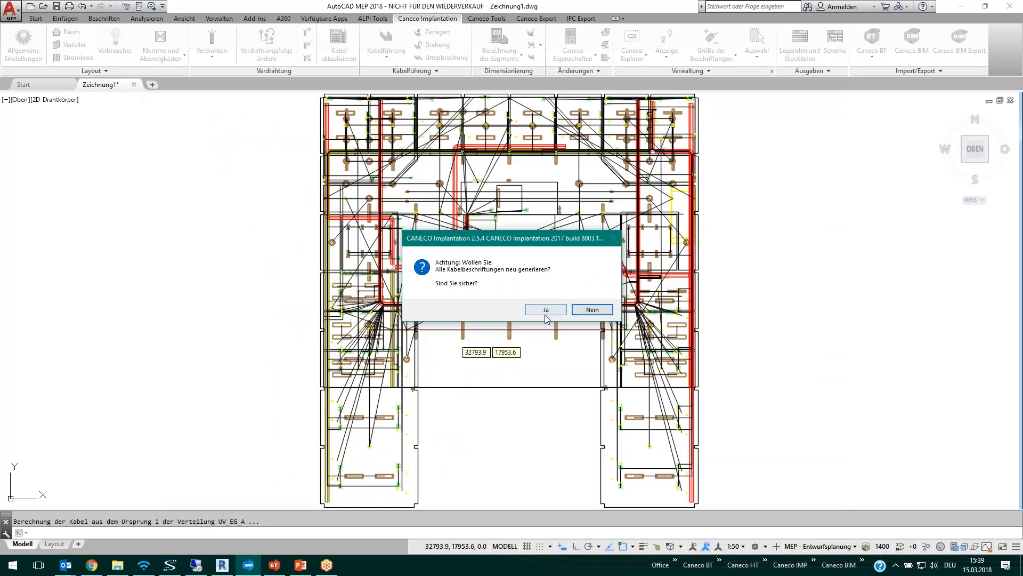
{"action": "left_click", "coordinate": [548, 305]}
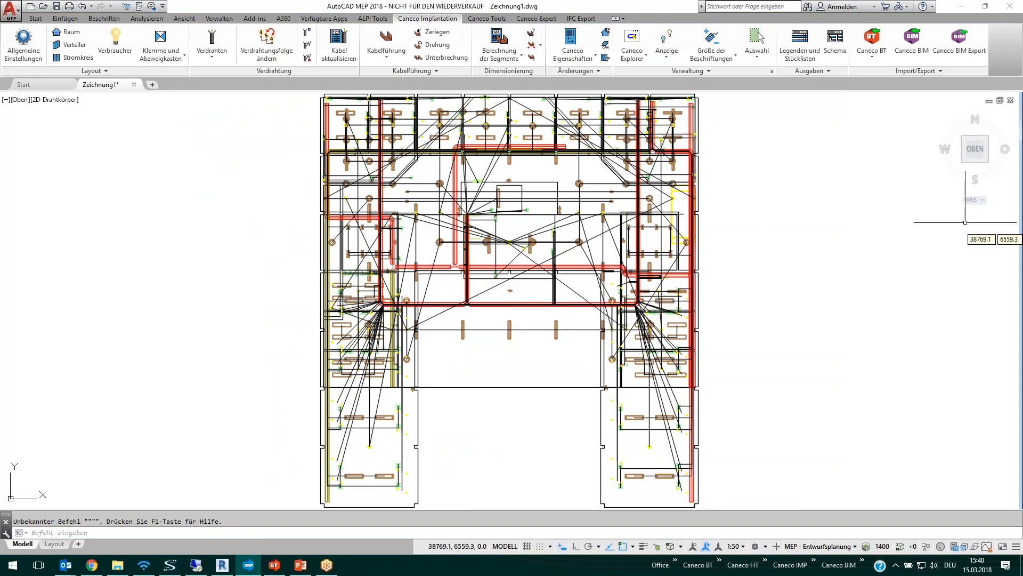
Step: Show the imported model in the southwest isometric view and choose another visual style for it
{"action": "left_click", "coordinate": [963, 160]}
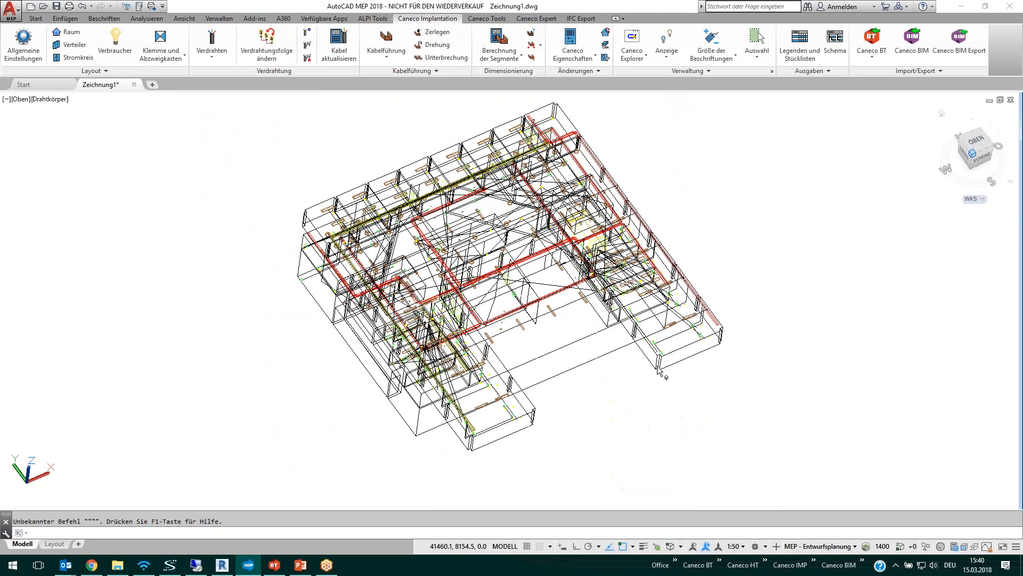
{"action": "scroll", "coordinate": [428, 300], "scroll_direction": "up", "scroll_amount": 5}
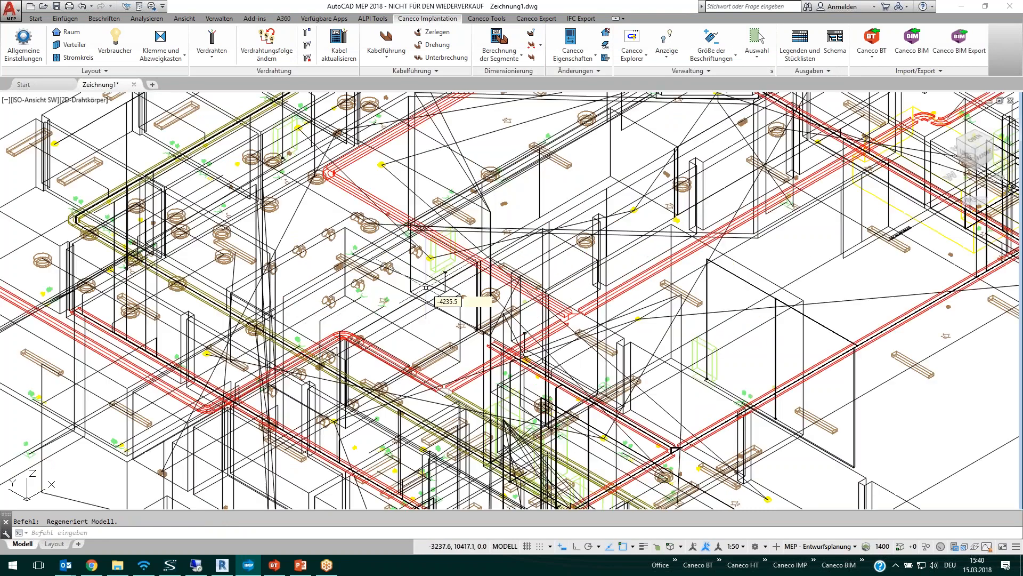
{"action": "scroll", "coordinate": [426, 288], "scroll_direction": "down", "scroll_amount": 5}
{"action": "scroll", "coordinate": [443, 291], "scroll_direction": "up", "scroll_amount": 2}
{"action": "left_click", "coordinate": [88, 101]}
{"action": "left_click", "coordinate": [109, 138]}
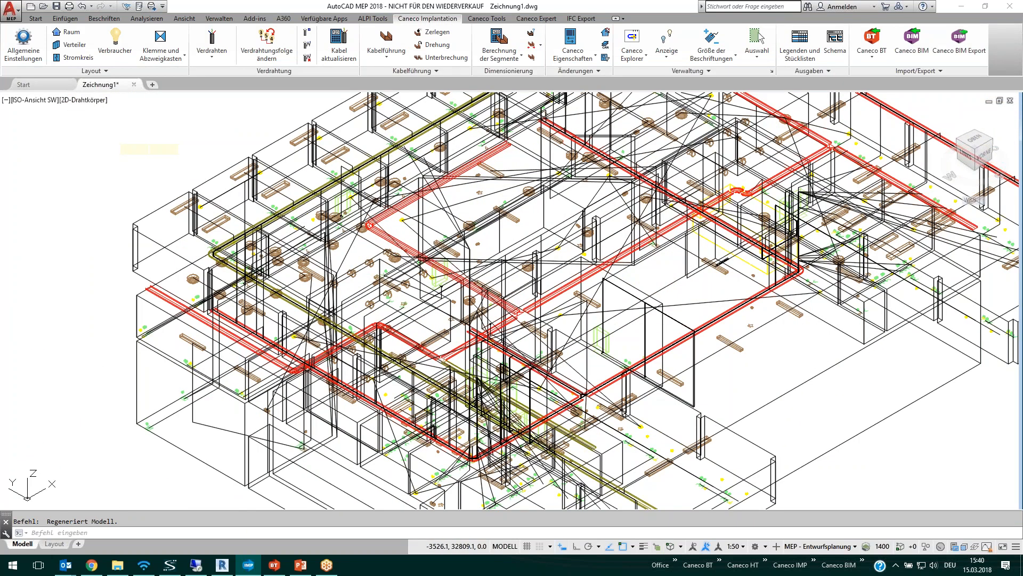
Step: Select the cable of a ceiling light beside the yellow cable tray and trace its route along the tray to its origin
{"action": "scroll", "coordinate": [214, 219], "scroll_direction": "up", "scroll_amount": 5}
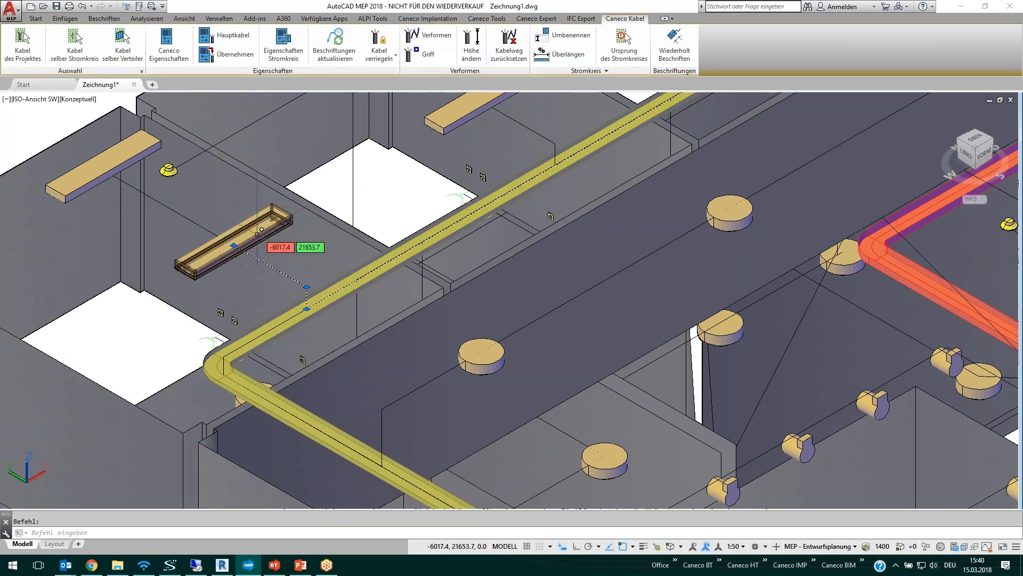
{"action": "key", "text": "Escape"}
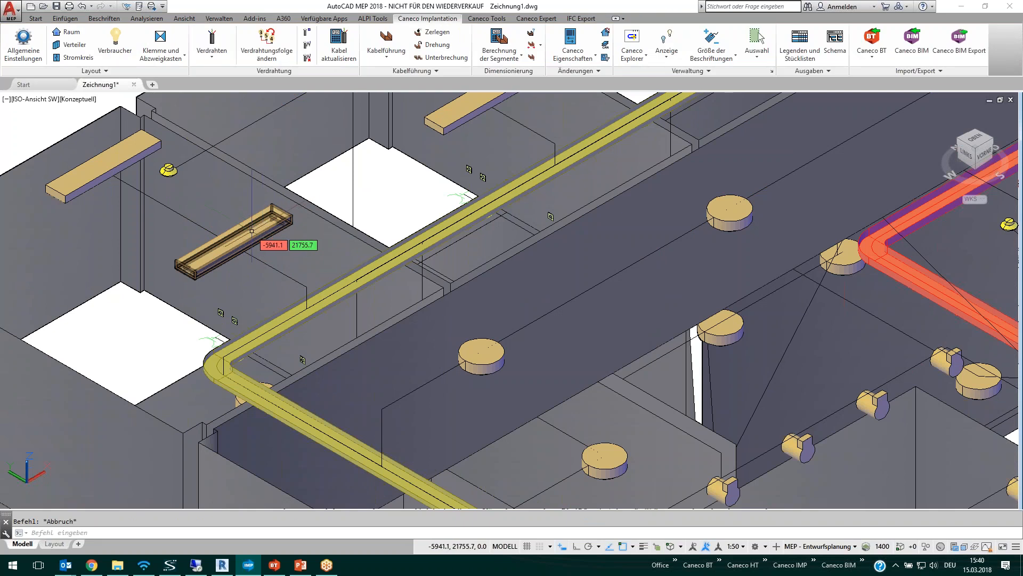
{"action": "left_click", "coordinate": [346, 292]}
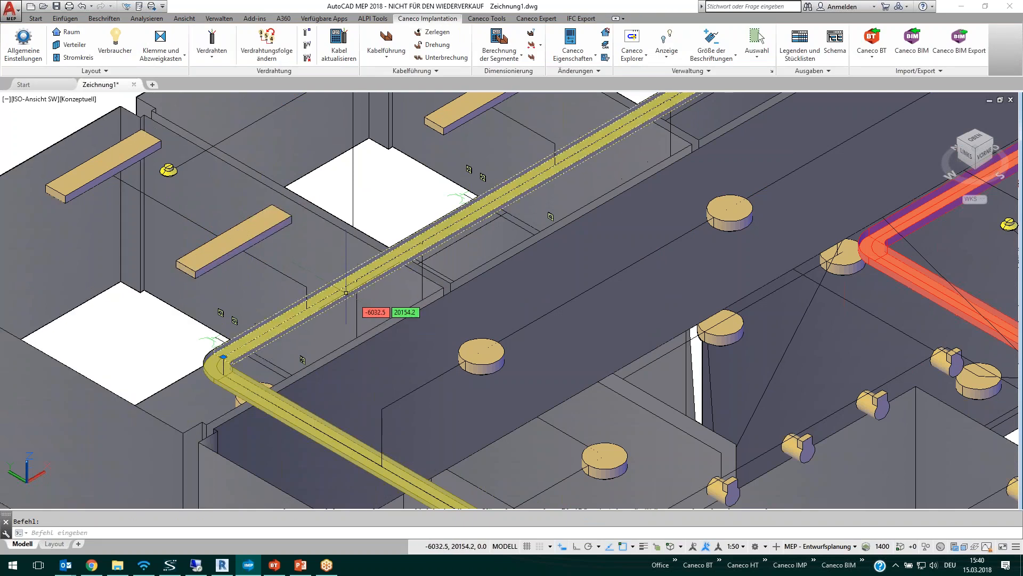
{"action": "left_click", "coordinate": [340, 311]}
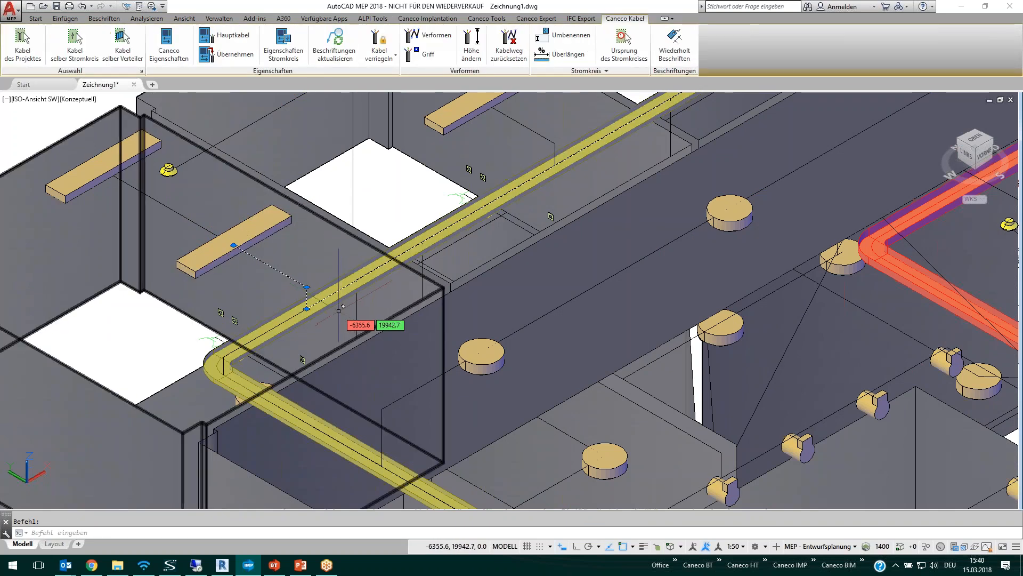
{"action": "scroll", "coordinate": [344, 307], "scroll_direction": "down", "scroll_amount": 4}
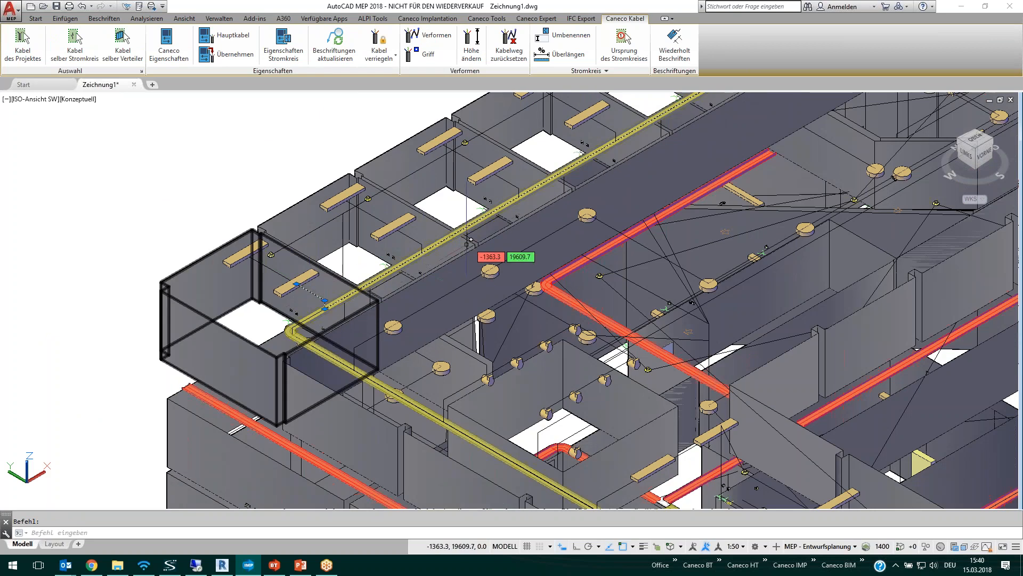
{"action": "scroll", "coordinate": [478, 230], "scroll_direction": "down", "scroll_amount": 2}
{"action": "middle_click_drag", "start_coordinate": [483, 219], "coordinate": [296, 380]}
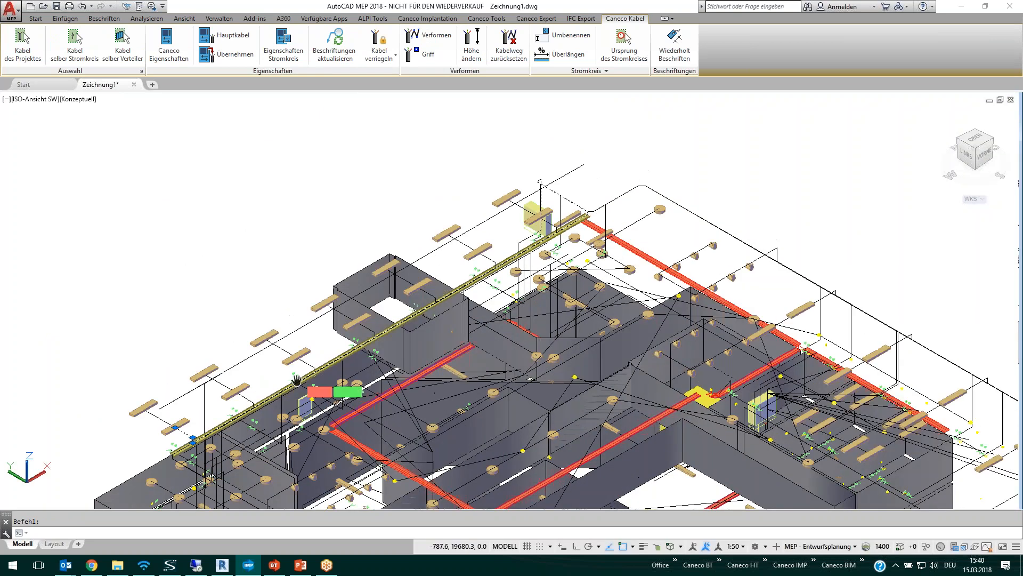
{"action": "scroll", "coordinate": [561, 267], "scroll_direction": "up", "scroll_amount": 5}
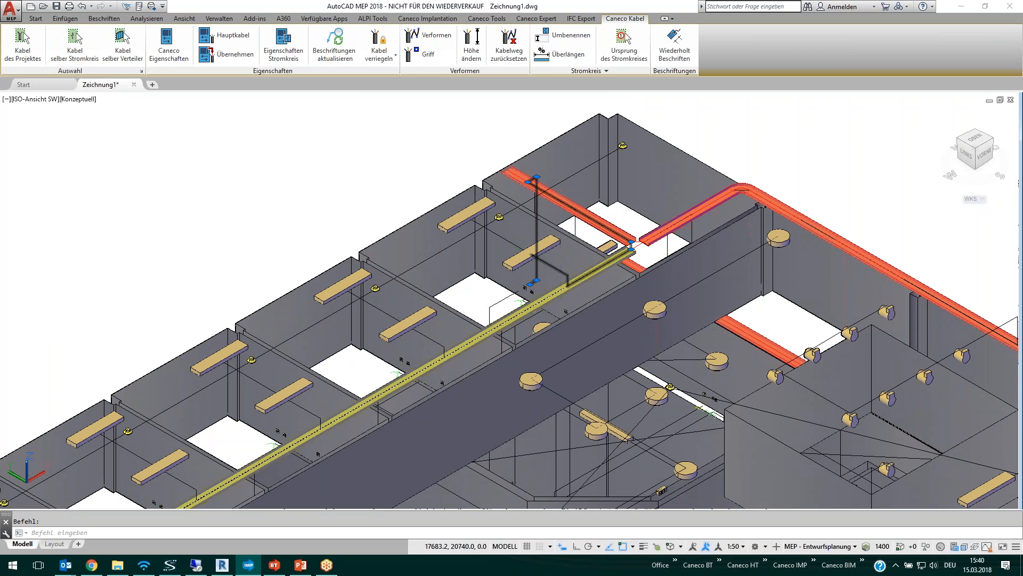
{"action": "key", "text": "Escape"}
{"action": "key", "text": "Escape"}
Step: Limit the display of the Caneco objects to level -1
{"action": "scroll", "coordinate": [555, 274], "scroll_direction": "down", "scroll_amount": 1}
{"action": "scroll", "coordinate": [552, 281], "scroll_direction": "down", "scroll_amount": 1}
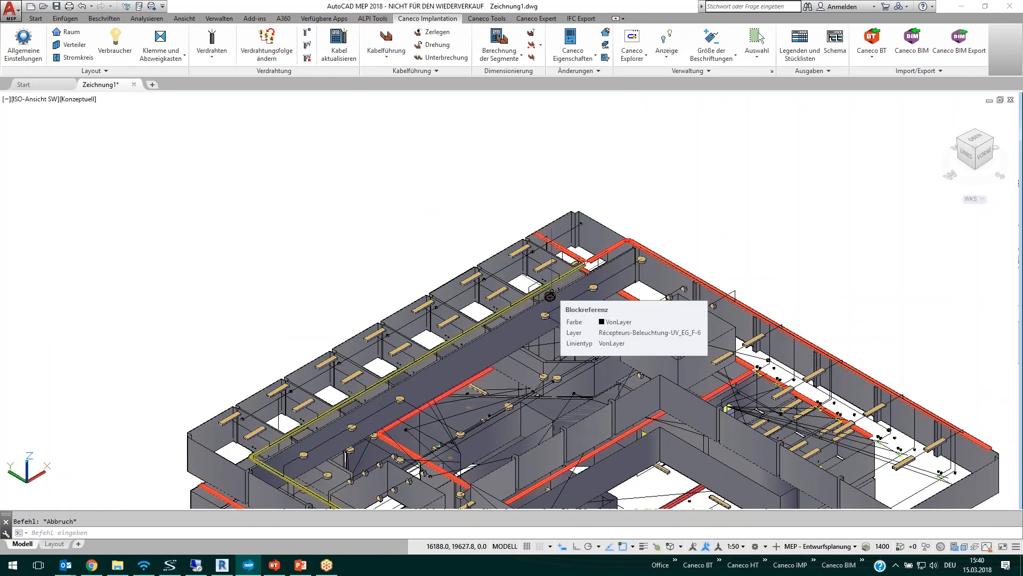
{"action": "middle_click_drag", "start_coordinate": [432, 331], "coordinate": [417, 184]}
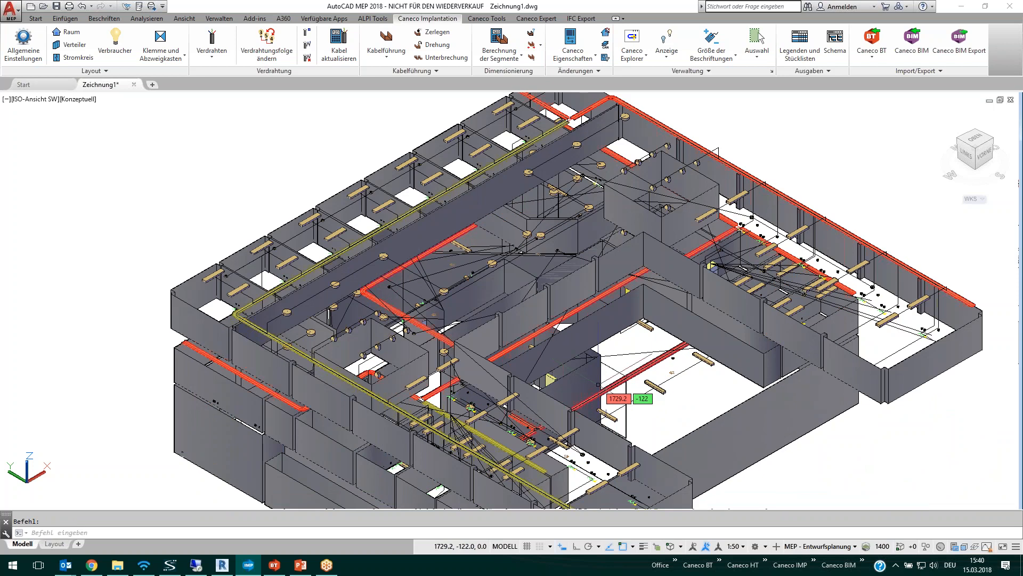
{"action": "middle_click_drag", "start_coordinate": [596, 383], "coordinate": [586, 344]}
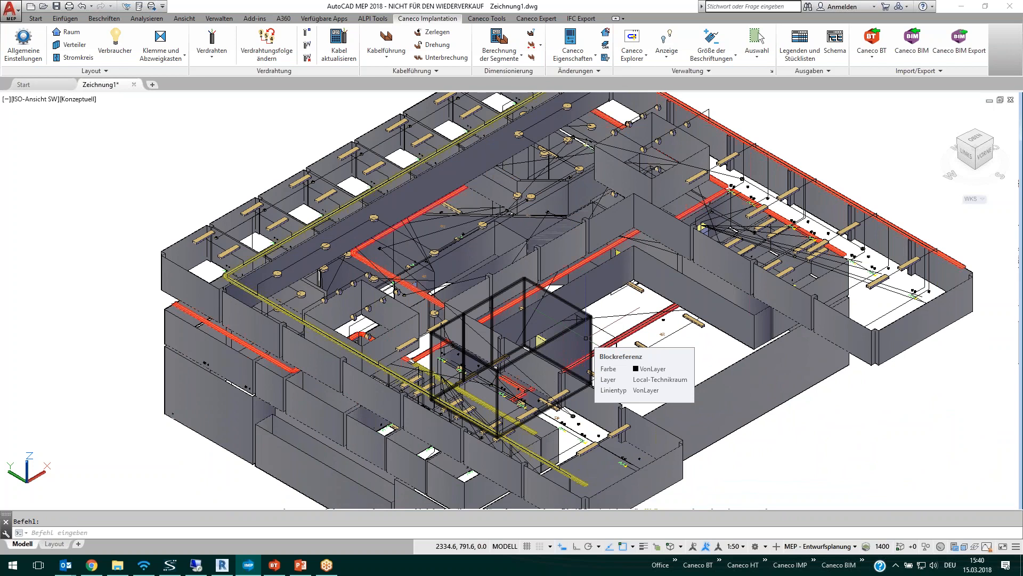
{"action": "left_click", "coordinate": [662, 41]}
{"action": "left_click", "coordinate": [488, 353]}
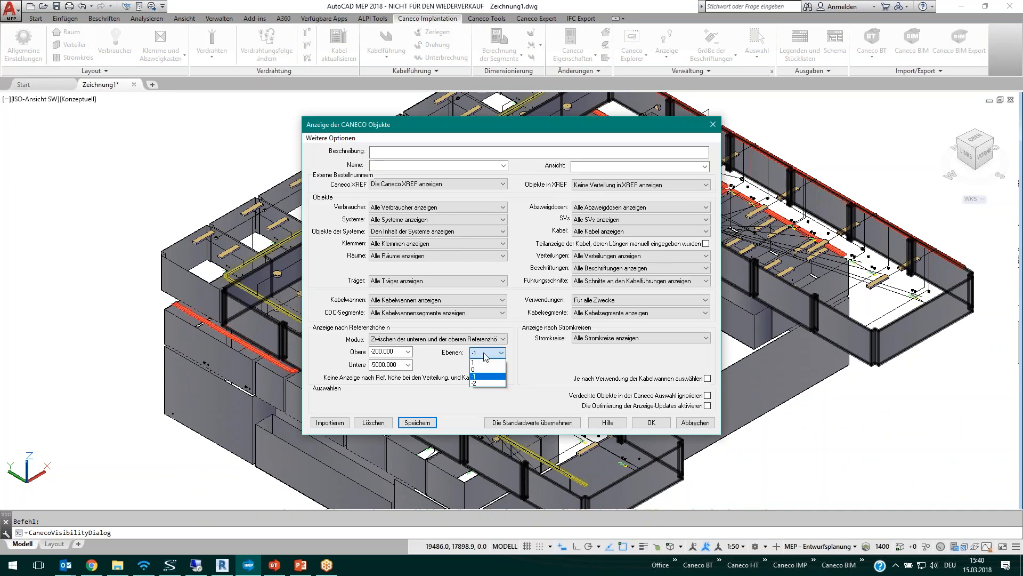
{"action": "left_click", "coordinate": [484, 376]}
{"action": "left_click", "coordinate": [649, 422]}
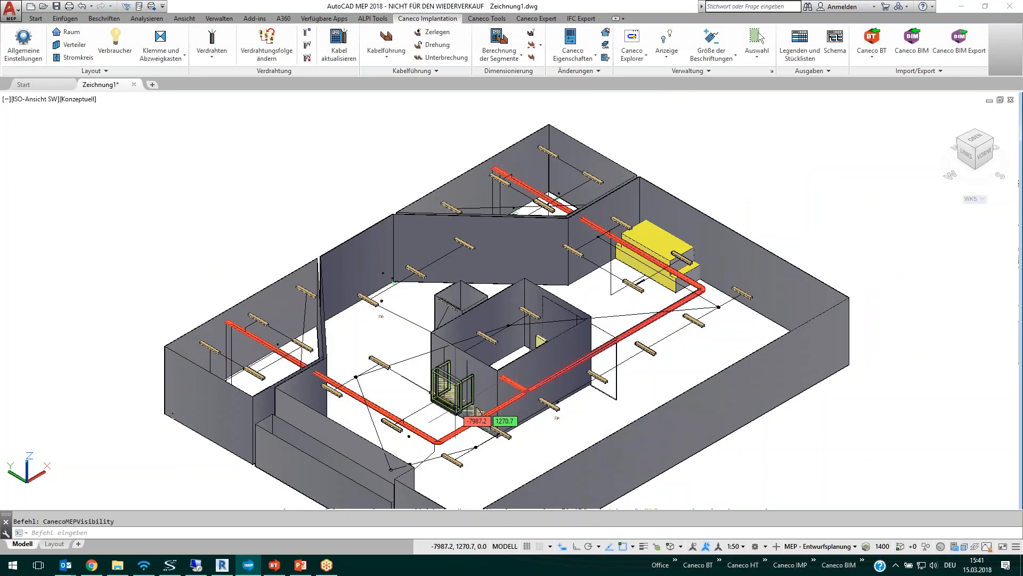
Step: Inspect the filtered level in isometric view and switch to the top view, focused on the red cable trays around the central room
{"action": "middle_click_drag", "start_coordinate": [452, 406], "coordinate": [441, 349]}
{"action": "scroll", "coordinate": [441, 350], "scroll_direction": "up", "scroll_amount": 1}
{"action": "scroll", "coordinate": [442, 353], "scroll_direction": "up", "scroll_amount": 2}
{"action": "scroll", "coordinate": [606, 332], "scroll_direction": "down", "scroll_amount": 2}
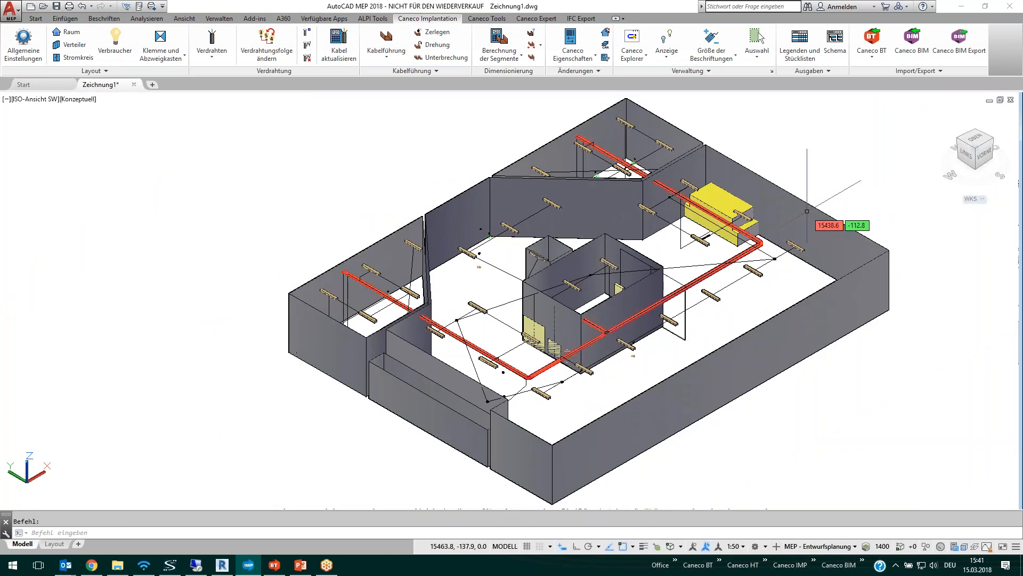
{"action": "middle_click_drag", "start_coordinate": [804, 204], "coordinate": [704, 237]}
{"action": "scroll", "coordinate": [704, 237], "scroll_direction": "down", "scroll_amount": 1}
{"action": "left_click", "coordinate": [973, 139]}
{"action": "scroll", "coordinate": [501, 341], "scroll_direction": "up", "scroll_amount": 4}
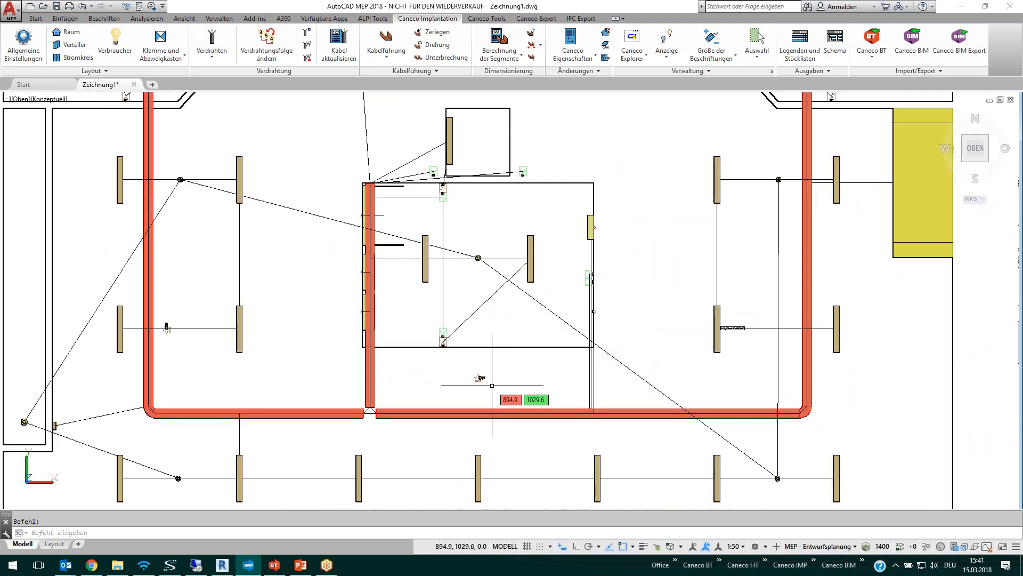
{"action": "middle_click_drag", "start_coordinate": [490, 378], "coordinate": [457, 340]}
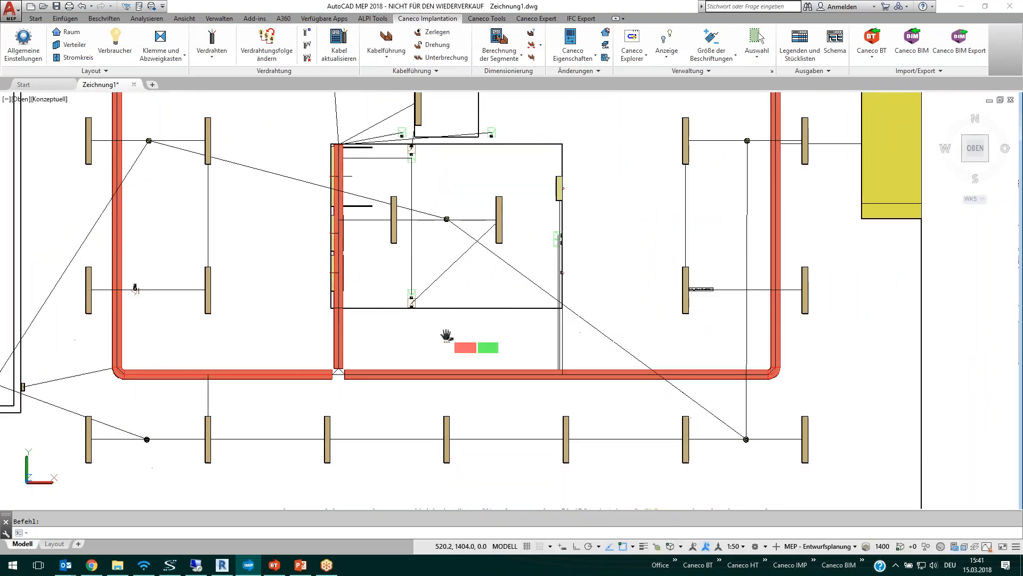
Step: Open the cable occupancy of the horizontal red tray segment below the central room and examine its cross-section preview
{"action": "left_click", "coordinate": [378, 376]}
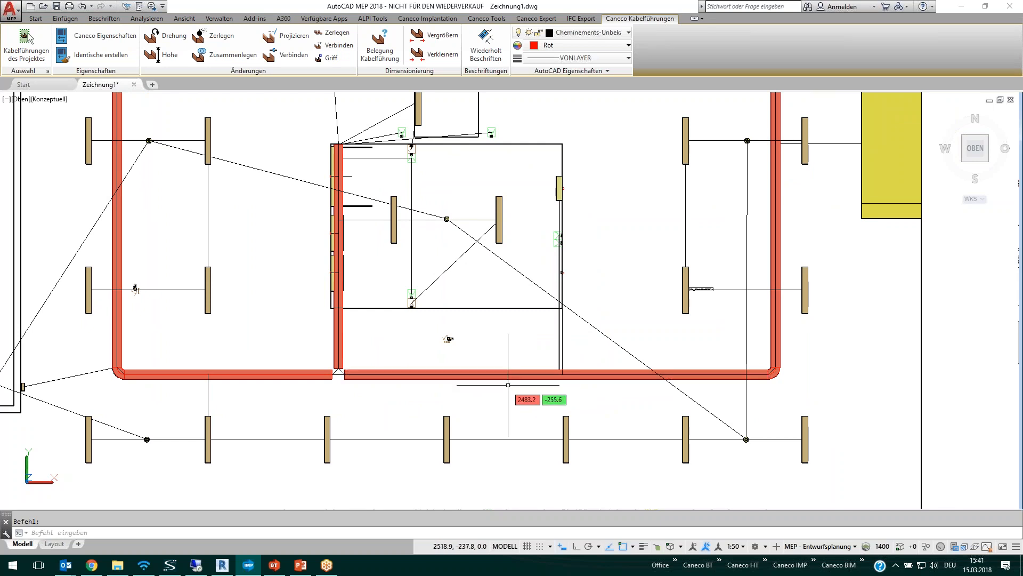
{"action": "key", "text": "Escape"}
{"action": "left_click", "coordinate": [420, 375]}
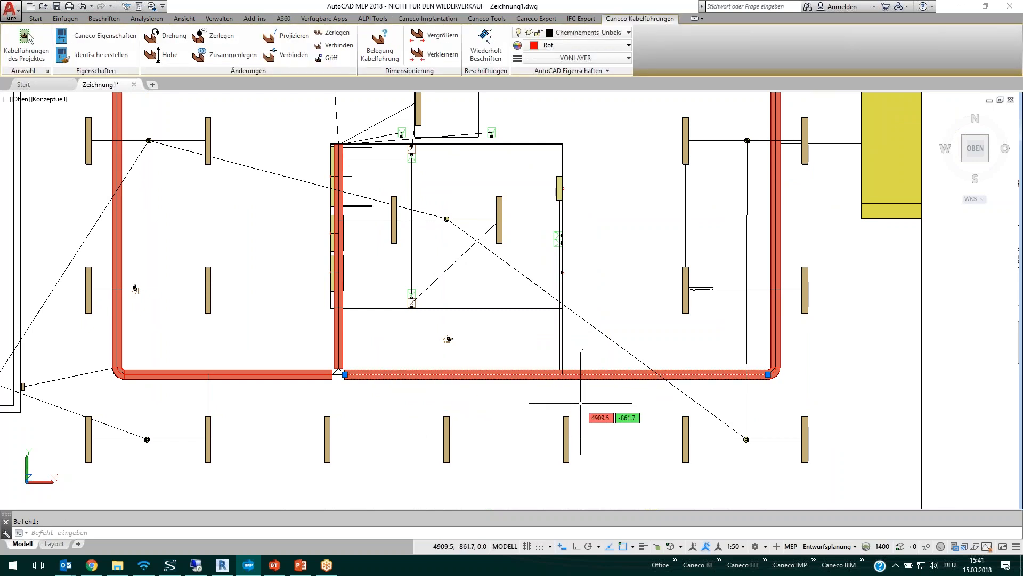
{"action": "left_click", "coordinate": [381, 38]}
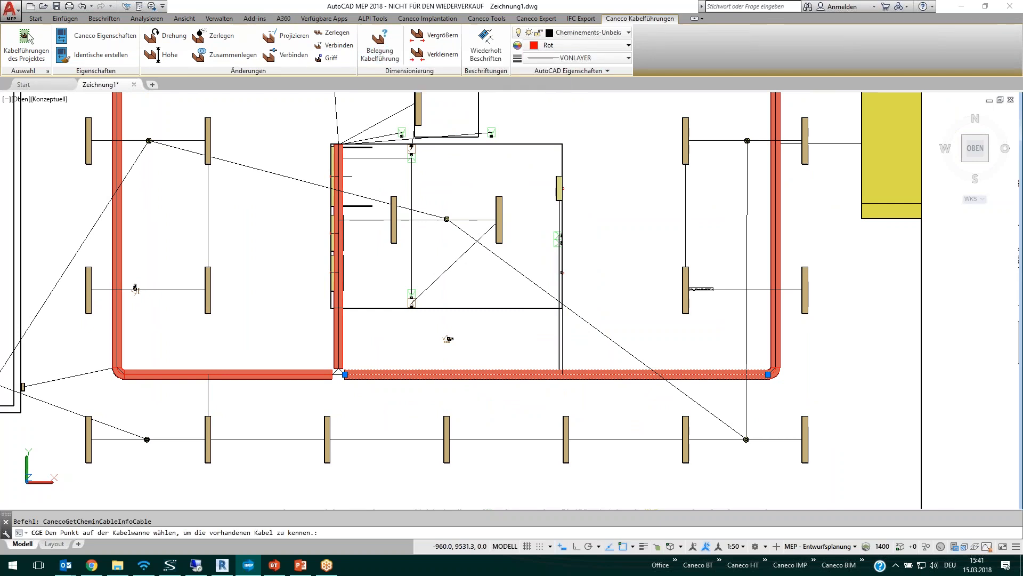
{"action": "left_click", "coordinate": [453, 374]}
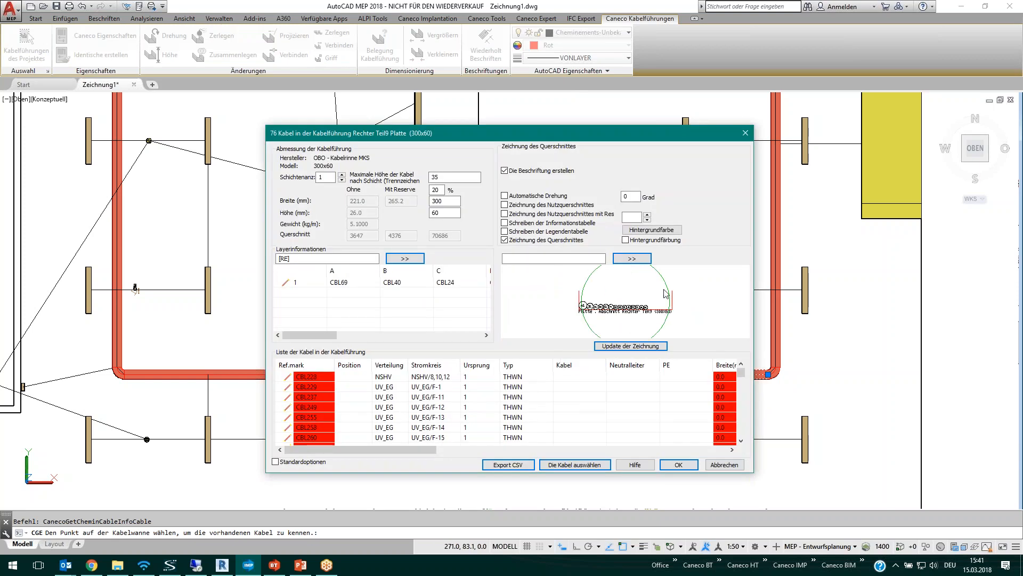
{"action": "scroll", "coordinate": [634, 307], "scroll_direction": "up", "scroll_amount": 2}
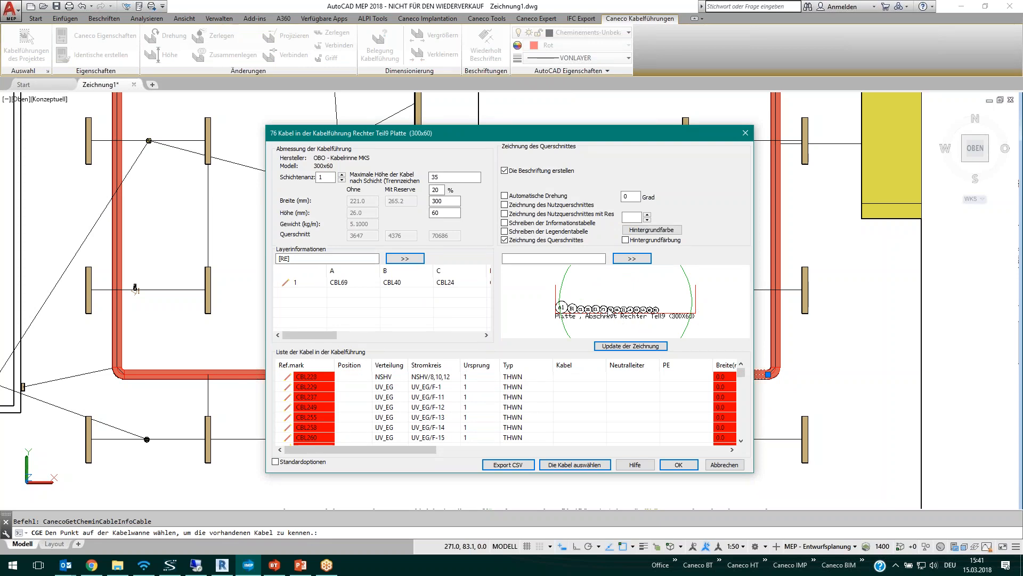
Step: Set the tray's reserve to 50 %, update the cross-section drawing and accept the occupancy settings to place it on the tray
{"action": "double_click", "coordinate": [433, 201]}
{"action": "left_click", "coordinate": [440, 189]}
{"action": "type", "text": "50"}
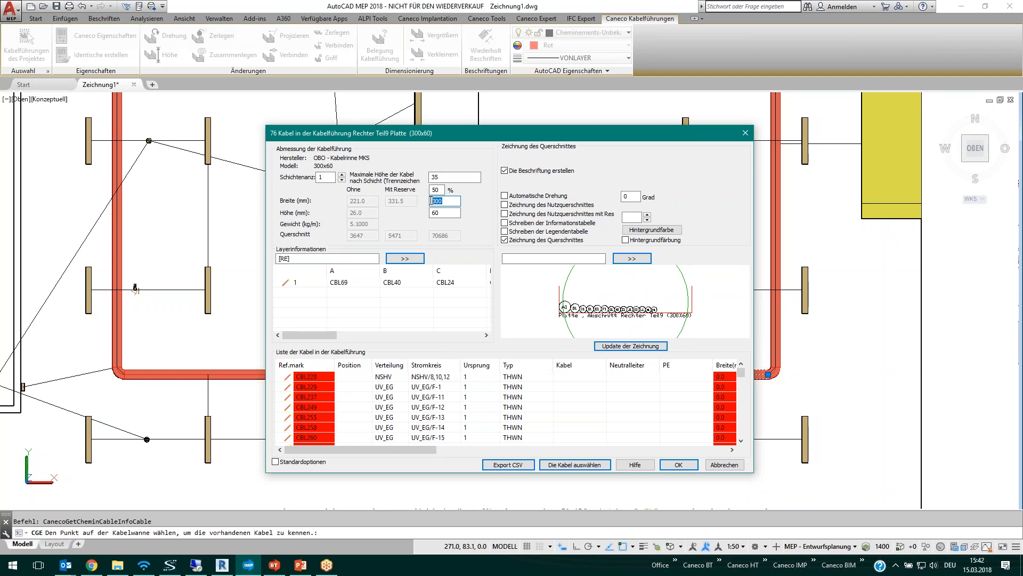
{"action": "left_click", "coordinate": [614, 350]}
{"action": "left_click", "coordinate": [675, 465]}
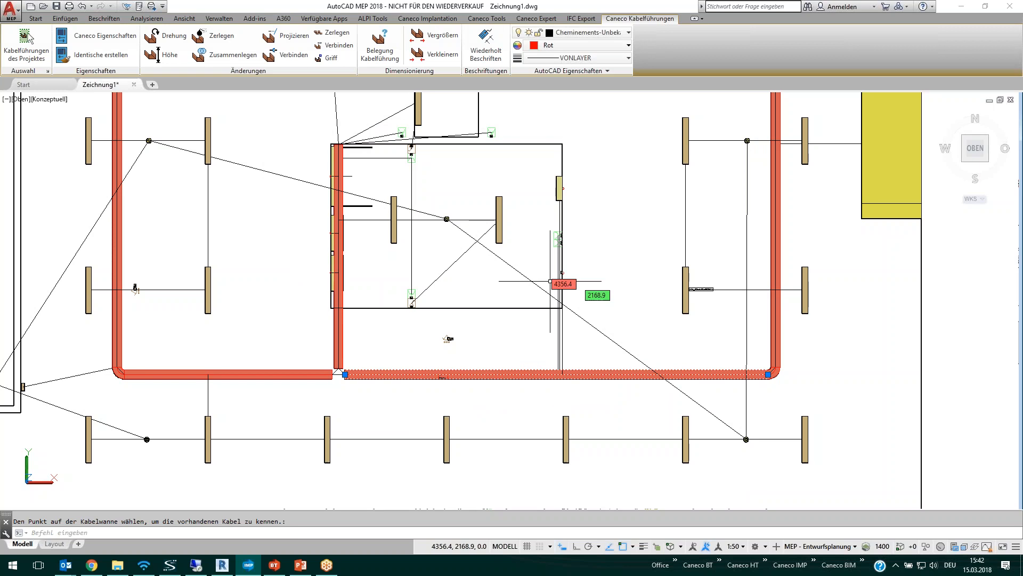
Step: Run the Vergrößern dimensioning on the same horizontal tray segment and agree to continue despite the cables without dimensions
{"action": "key", "text": "Escape"}
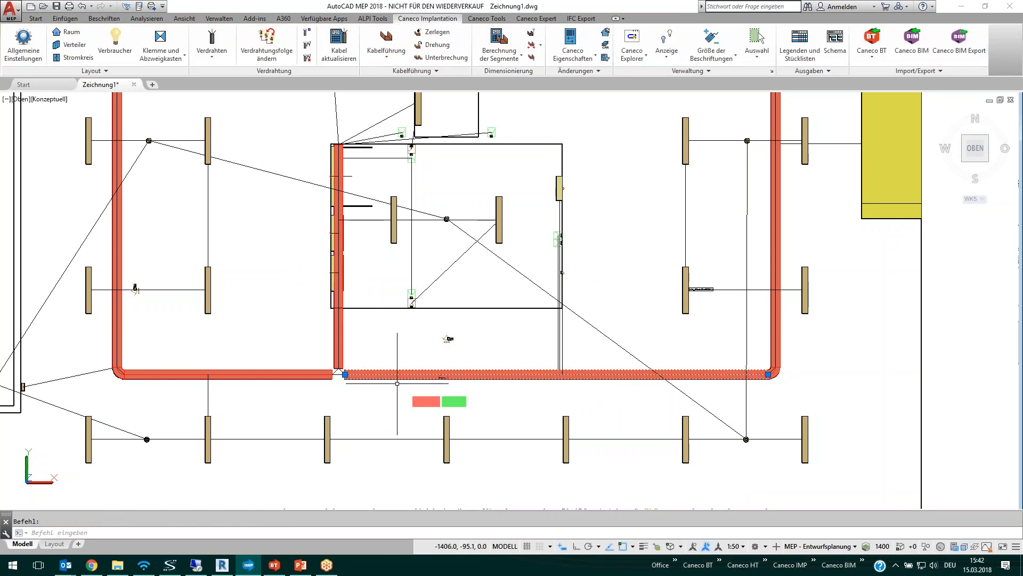
{"action": "left_click", "coordinate": [437, 374]}
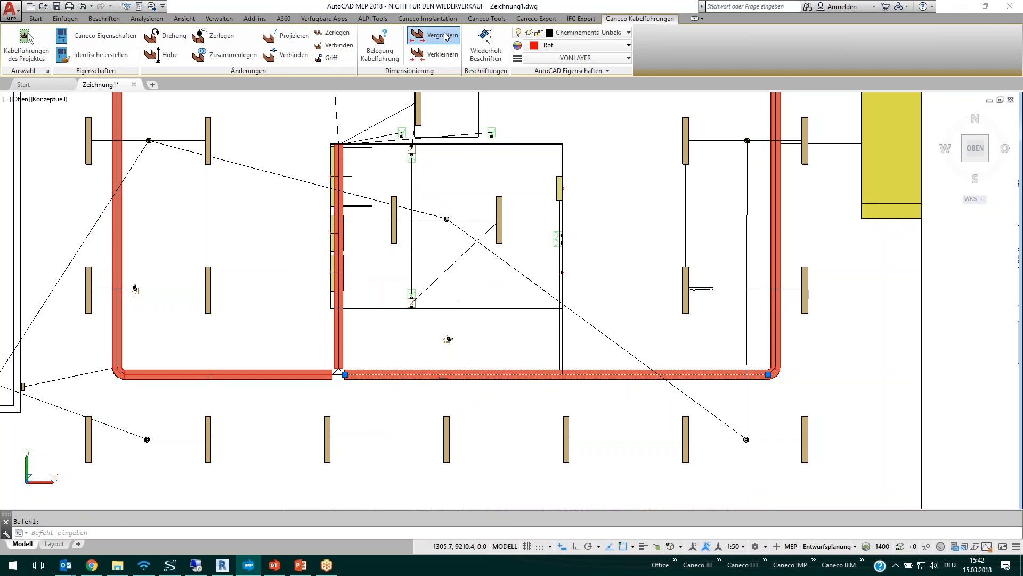
{"action": "left_click", "coordinate": [426, 35]}
{"action": "left_click", "coordinate": [500, 322]}
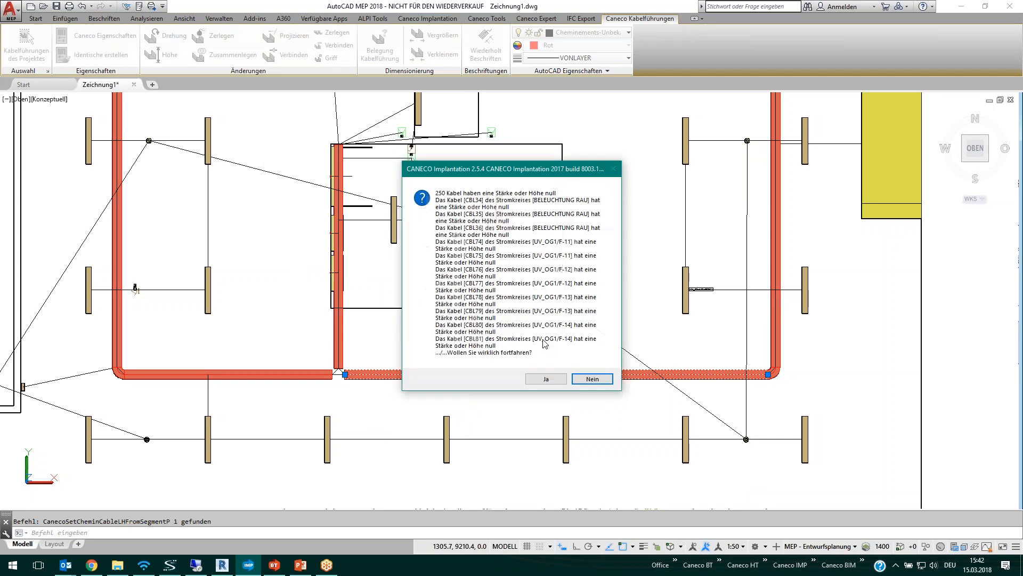
{"action": "left_click", "coordinate": [547, 378]}
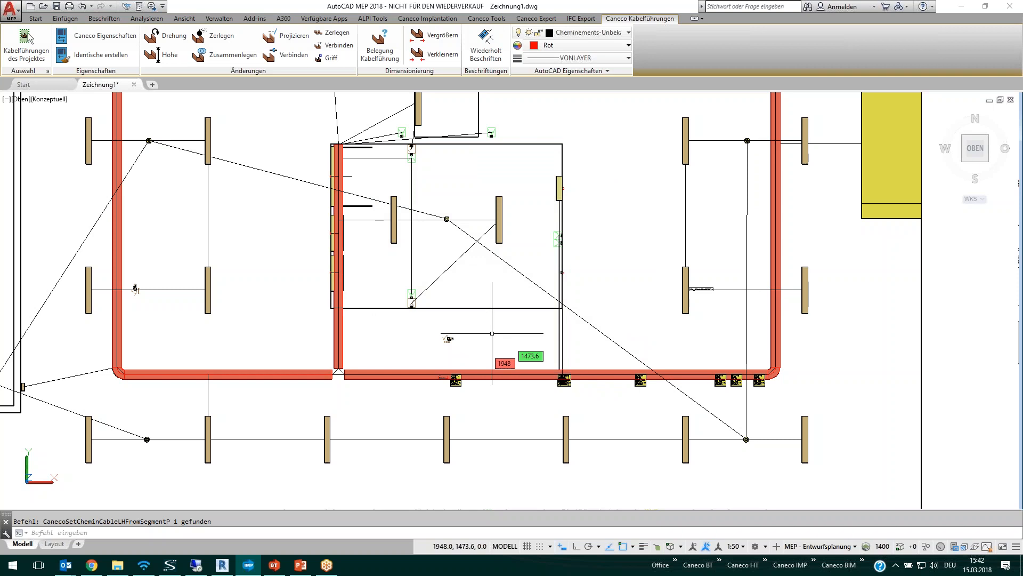
Step: Move the tray's cross-section drawing to just below the tray, beside the yellow information label
{"action": "scroll", "coordinate": [476, 397], "scroll_direction": "up", "scroll_amount": 5}
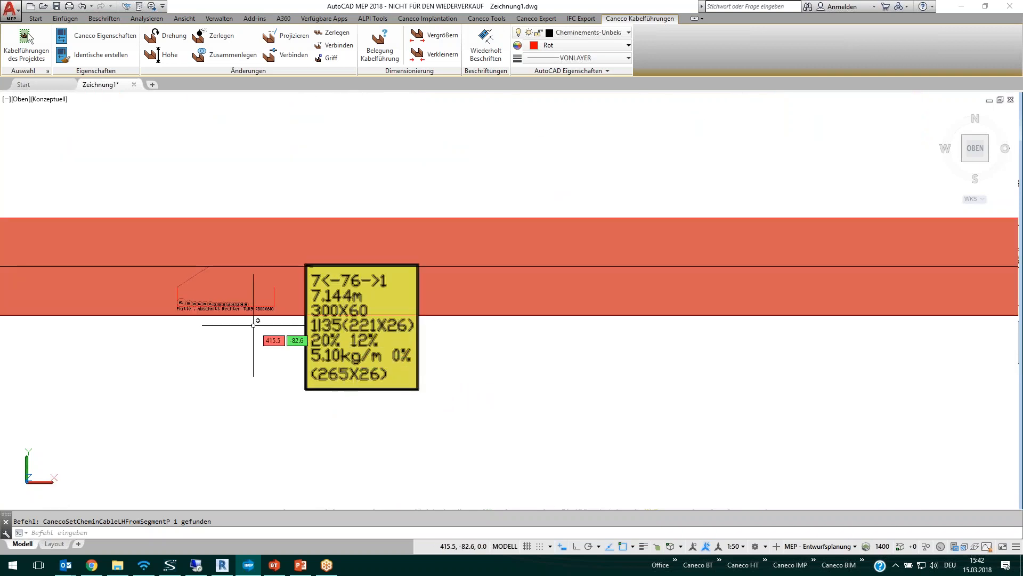
{"action": "left_click", "coordinate": [239, 310]}
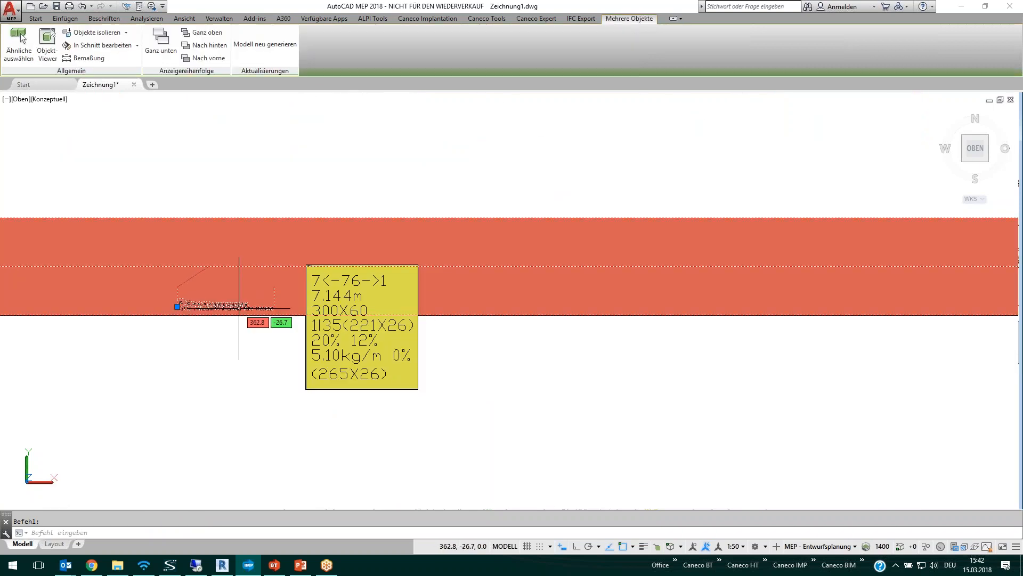
{"action": "left_click", "coordinate": [177, 307]}
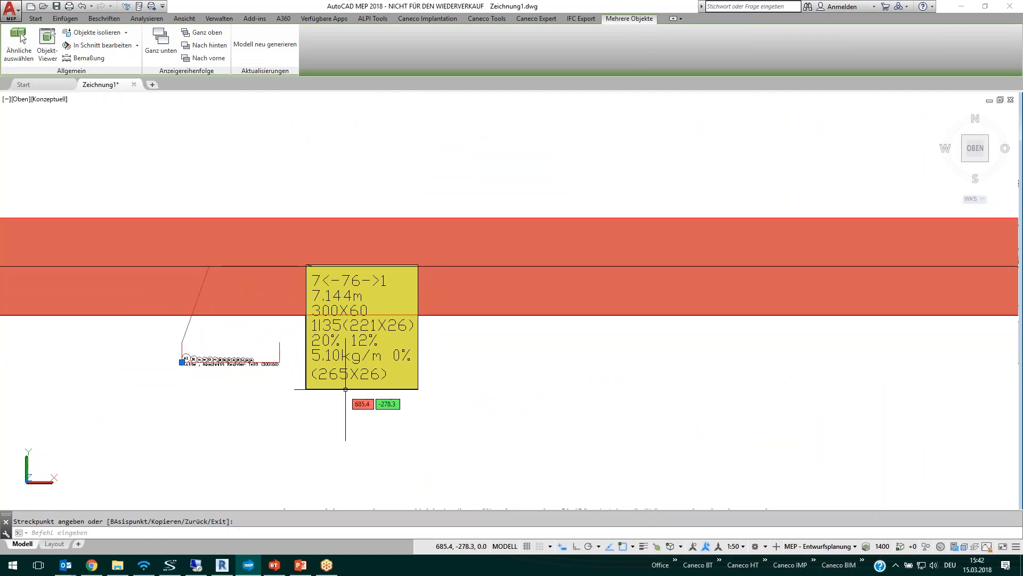
Step: Examine the yellow information labels along the tray for each section's dimensions, reserve and weight, and clear the selection
{"action": "scroll", "coordinate": [326, 359], "scroll_direction": "up", "scroll_amount": 2}
{"action": "scroll", "coordinate": [323, 358], "scroll_direction": "up", "scroll_amount": 3}
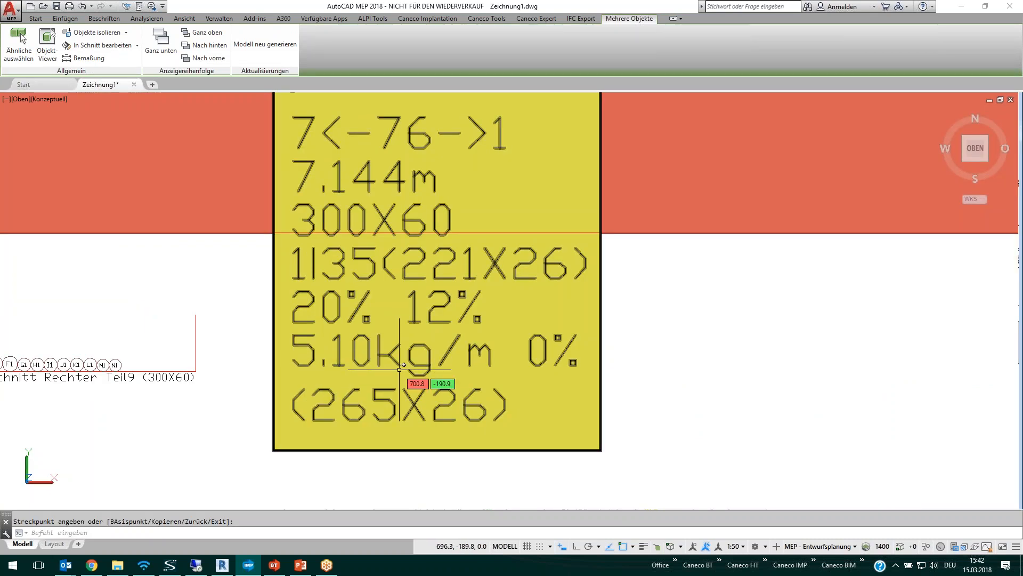
{"action": "scroll", "coordinate": [448, 377], "scroll_direction": "down", "scroll_amount": 4}
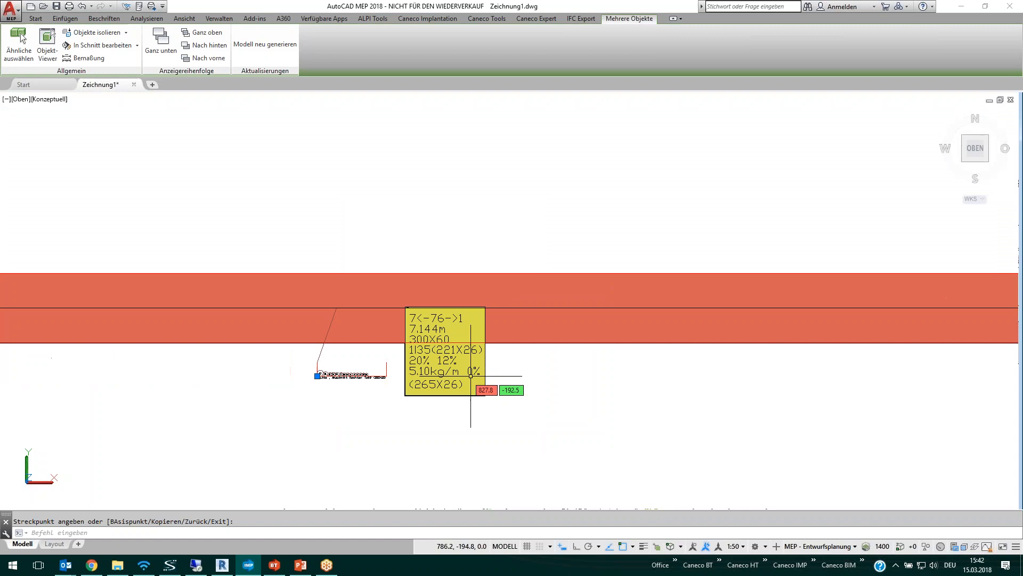
{"action": "middle_click_drag", "start_coordinate": [788, 384], "coordinate": [327, 358]}
{"action": "middle_click_drag", "start_coordinate": [859, 397], "coordinate": [357, 388]}
{"action": "scroll", "coordinate": [612, 366], "scroll_direction": "down", "scroll_amount": 3}
{"action": "scroll", "coordinate": [612, 367], "scroll_direction": "down", "scroll_amount": 2}
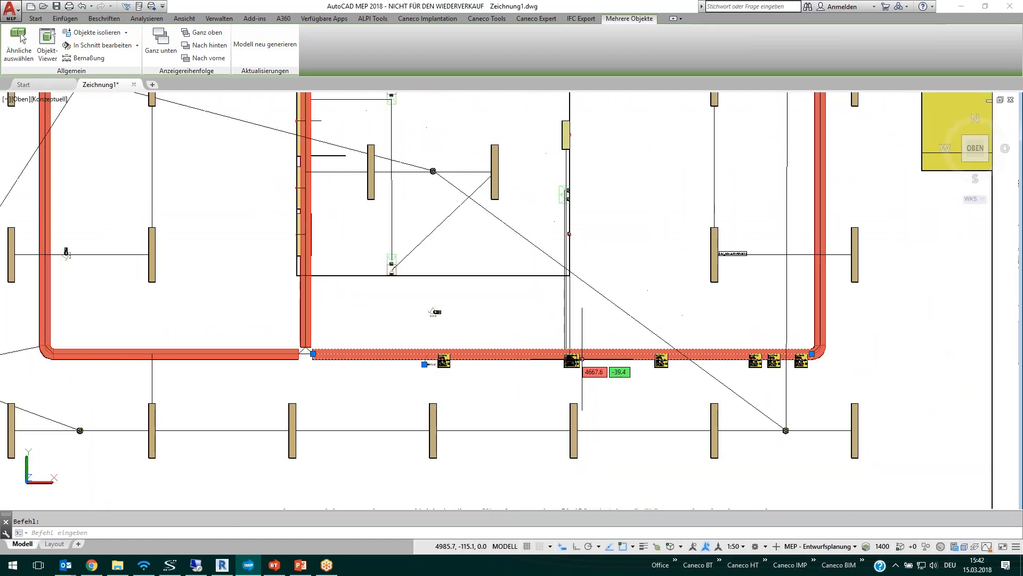
{"action": "key", "text": "Escape"}
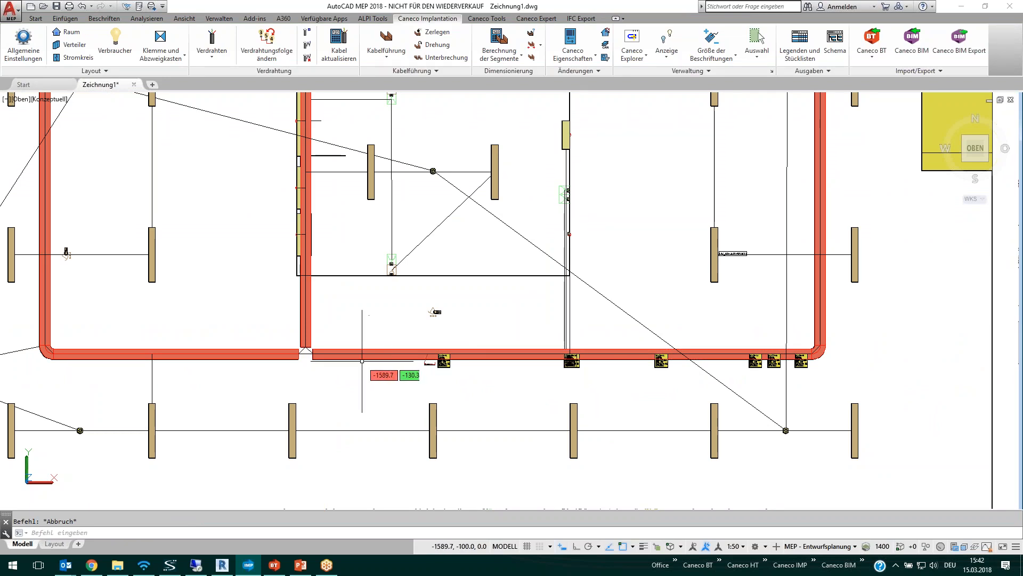
Step: Show the cable occupancy of the horizontal tray segment with the yellow labels and set its number of layers to 3
{"action": "left_click", "coordinate": [407, 372]}
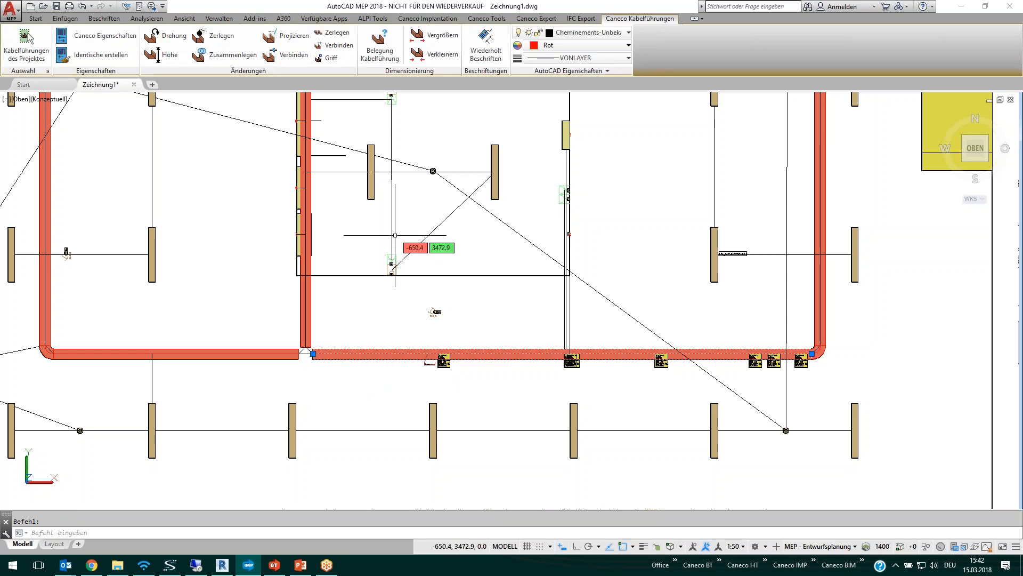
{"action": "left_click", "coordinate": [384, 42]}
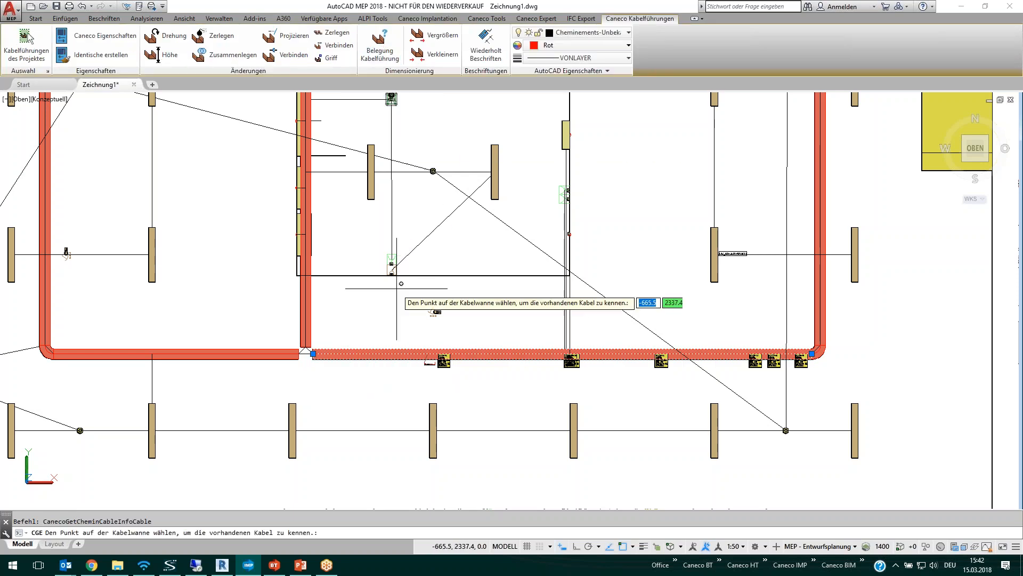
{"action": "left_click", "coordinate": [434, 311]}
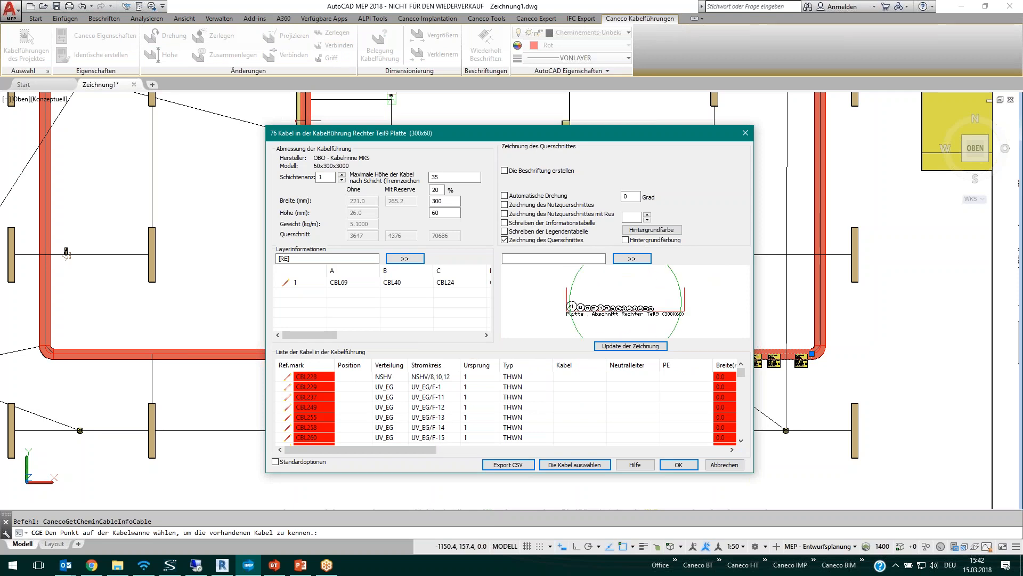
{"action": "left_click", "coordinate": [342, 177]}
{"action": "left_click", "coordinate": [342, 176]}
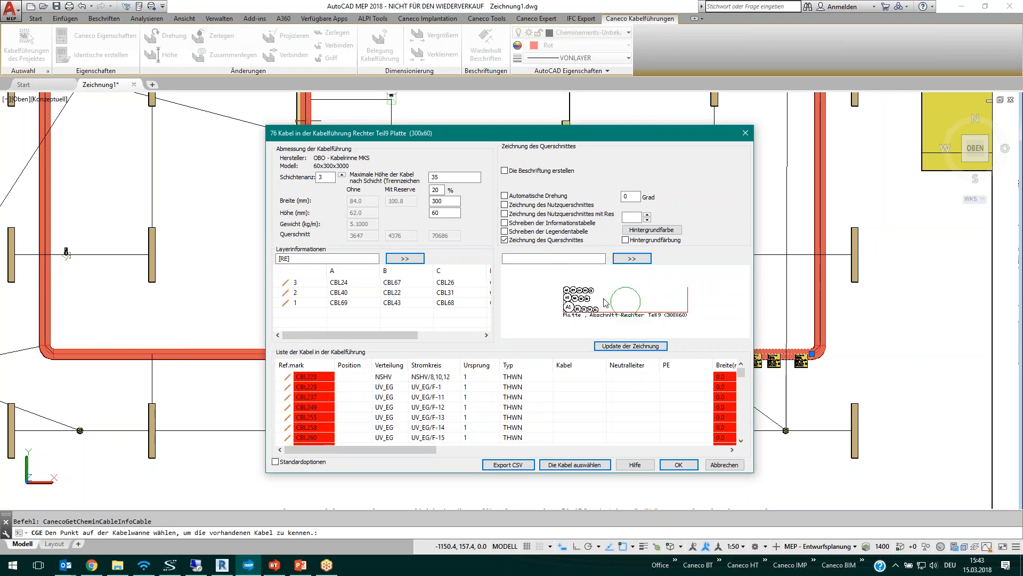
Step: Try four cable layers, inspect the arrangement in the cross-section preview, and return the number of layers to 3
{"action": "left_click", "coordinate": [342, 175]}
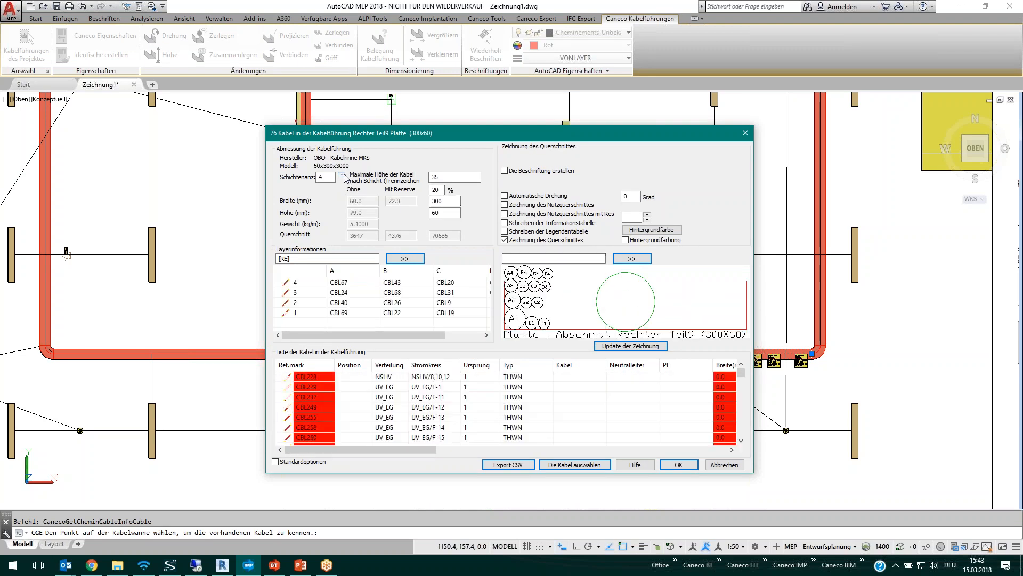
{"action": "scroll", "coordinate": [567, 299], "scroll_direction": "down", "scroll_amount": 3}
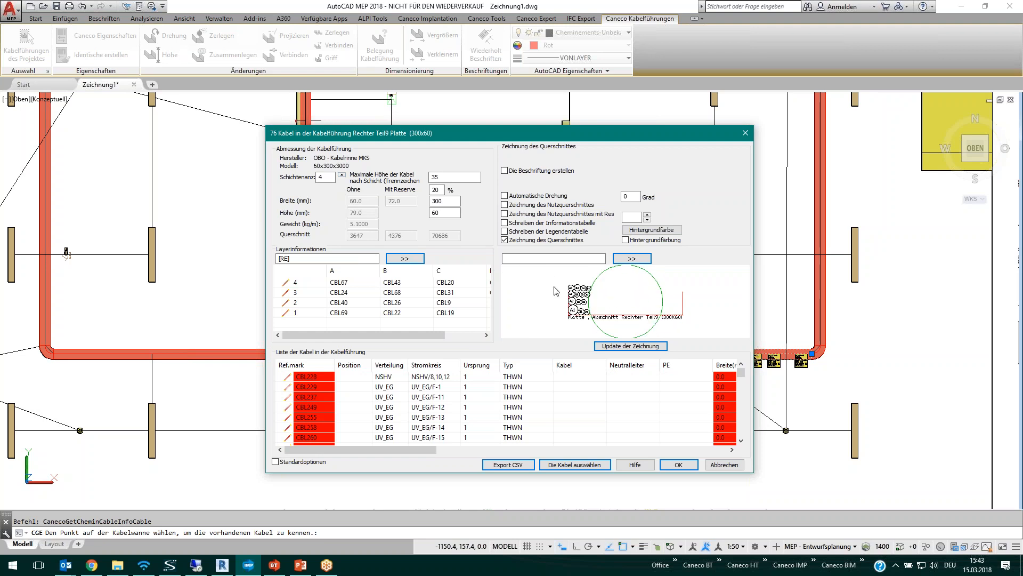
{"action": "scroll", "coordinate": [597, 303], "scroll_direction": "up", "scroll_amount": 2}
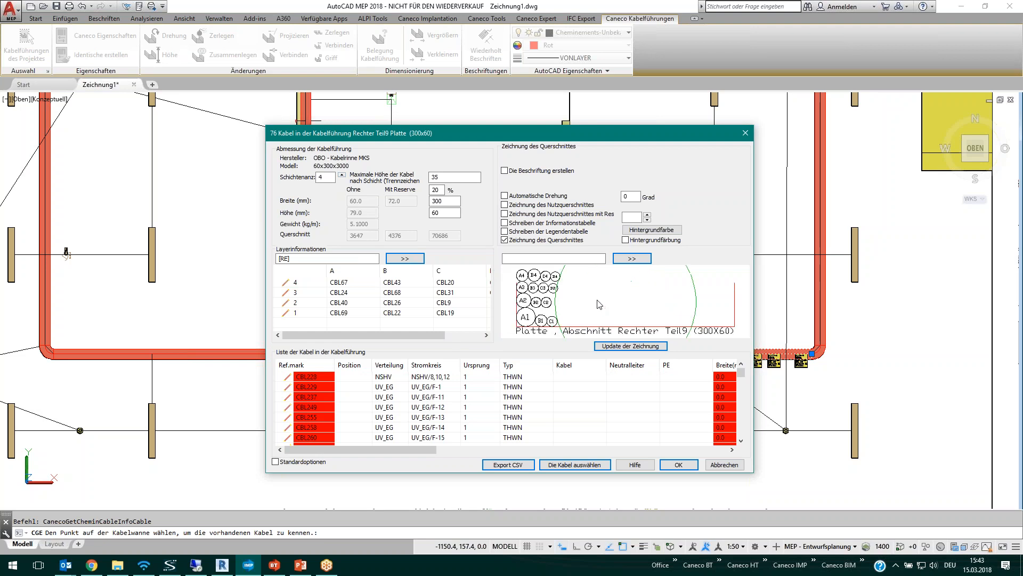
{"action": "scroll", "coordinate": [599, 304], "scroll_direction": "down", "scroll_amount": 2}
{"action": "left_click", "coordinate": [342, 180]}
{"action": "scroll", "coordinate": [607, 280], "scroll_direction": "down", "scroll_amount": 1}
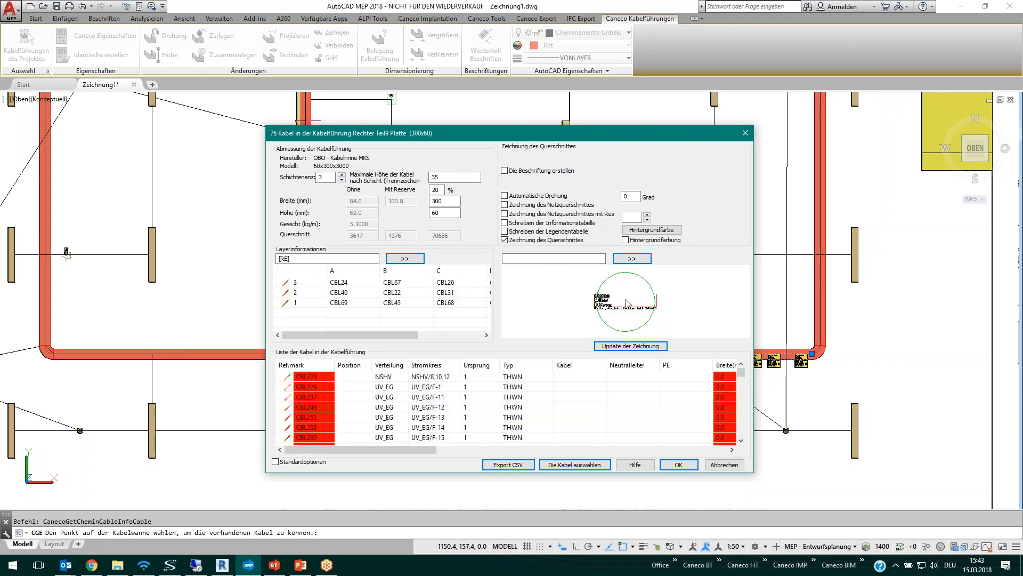
Step: Set the tray's width to 100 mm, update the cross-section drawing and accept the occupancy settings
{"action": "double_click", "coordinate": [446, 201]}
{"action": "type", "text": "100"}
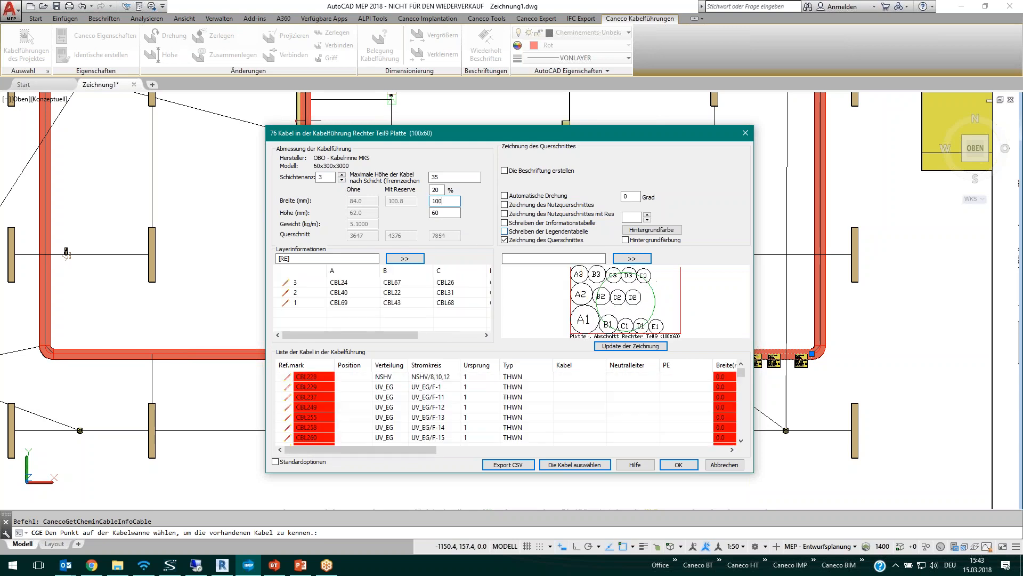
{"action": "left_click", "coordinate": [630, 346]}
{"action": "left_click", "coordinate": [678, 464]}
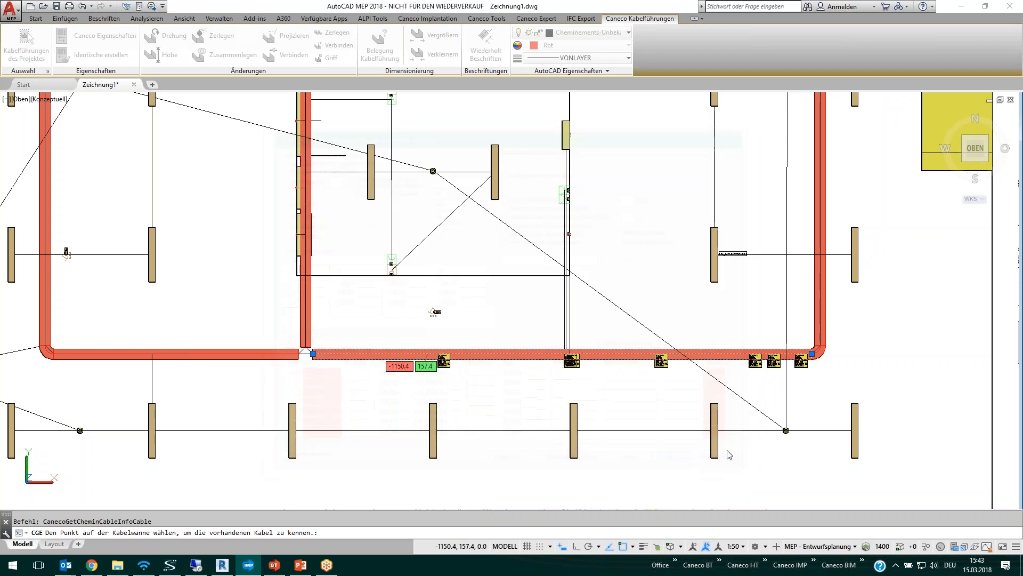
{"action": "scroll", "coordinate": [341, 365], "scroll_direction": "up", "scroll_amount": 2}
{"action": "key", "text": "Escape"}
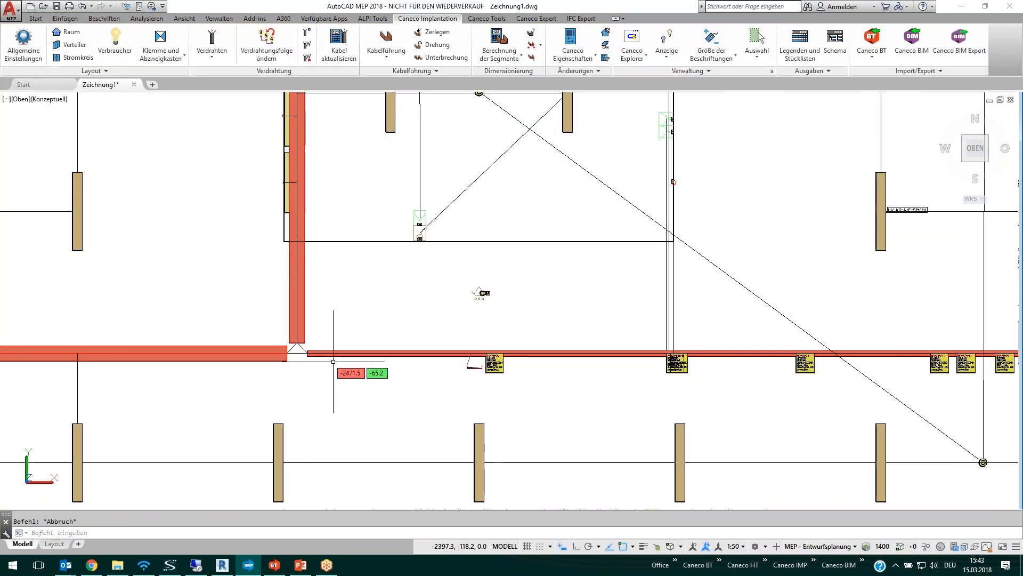
Step: Run the Vergrößern dimensioning on the three tray segments meeting at the junction, agreeing to regenerate the labels and continue
{"action": "left_click", "coordinate": [298, 341]}
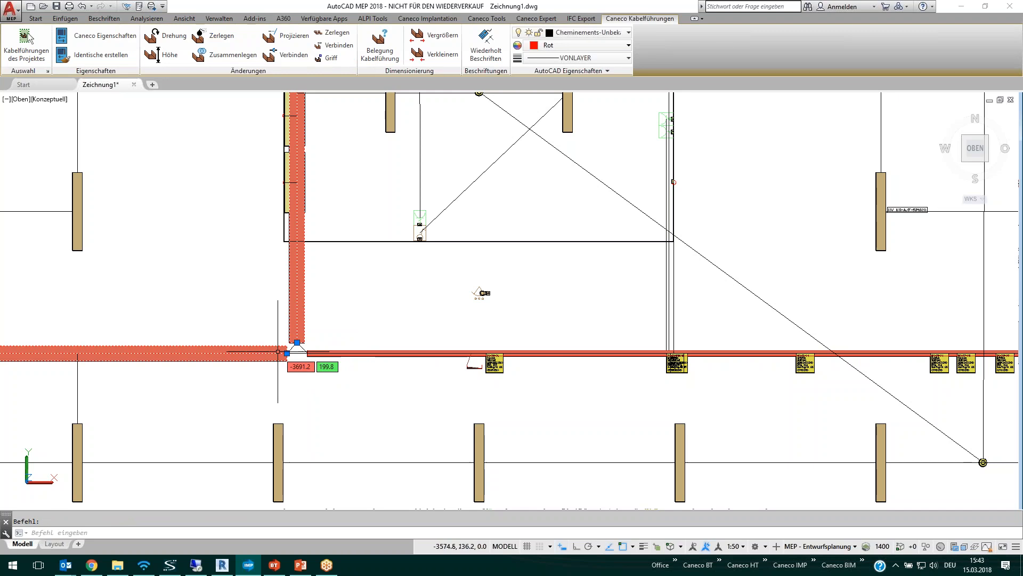
{"action": "left_click", "coordinate": [322, 353]}
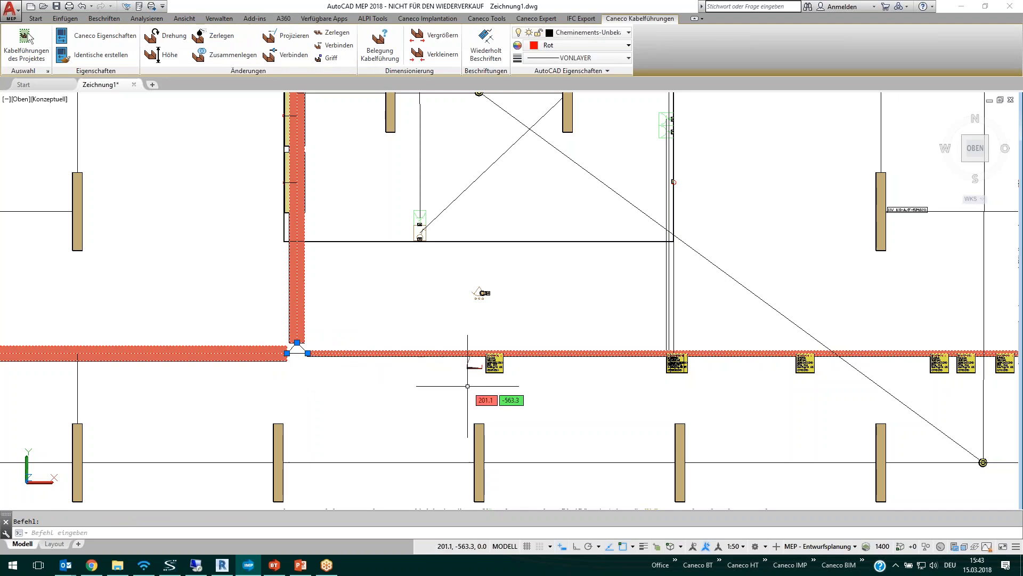
{"action": "left_click", "coordinate": [426, 39]}
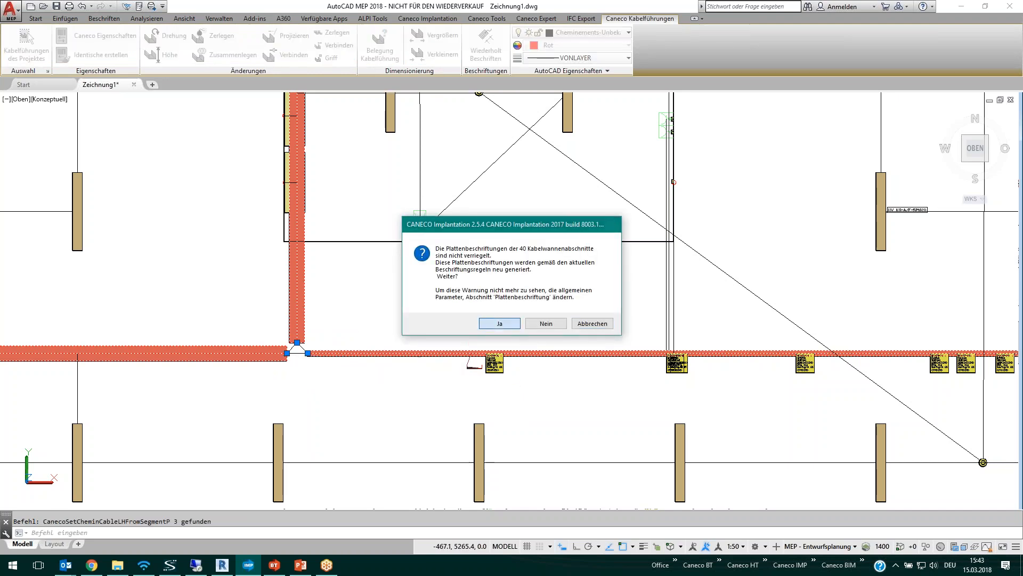
{"action": "left_click", "coordinate": [500, 324]}
{"action": "left_click", "coordinate": [552, 380]}
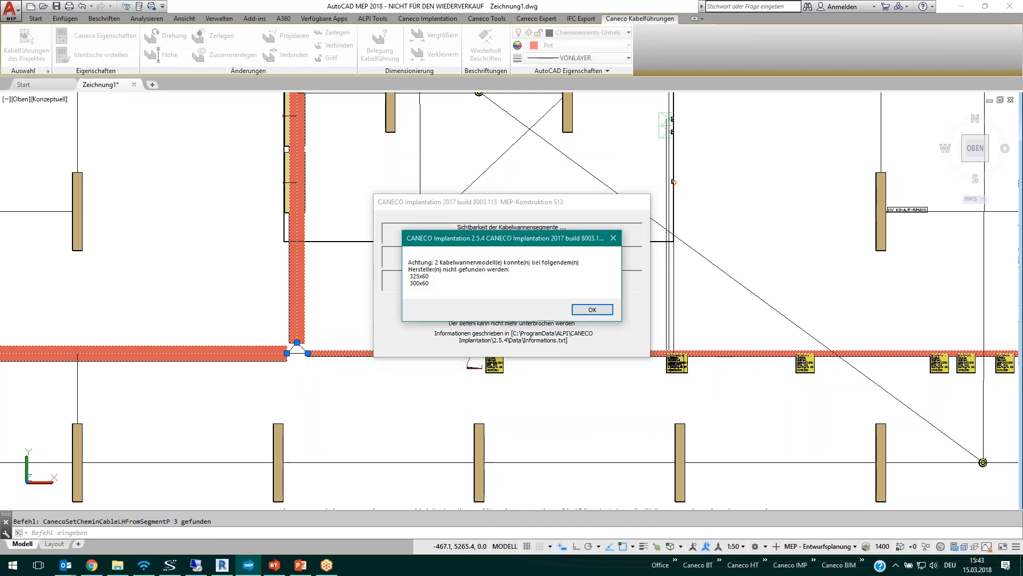
{"action": "left_click", "coordinate": [600, 313]}
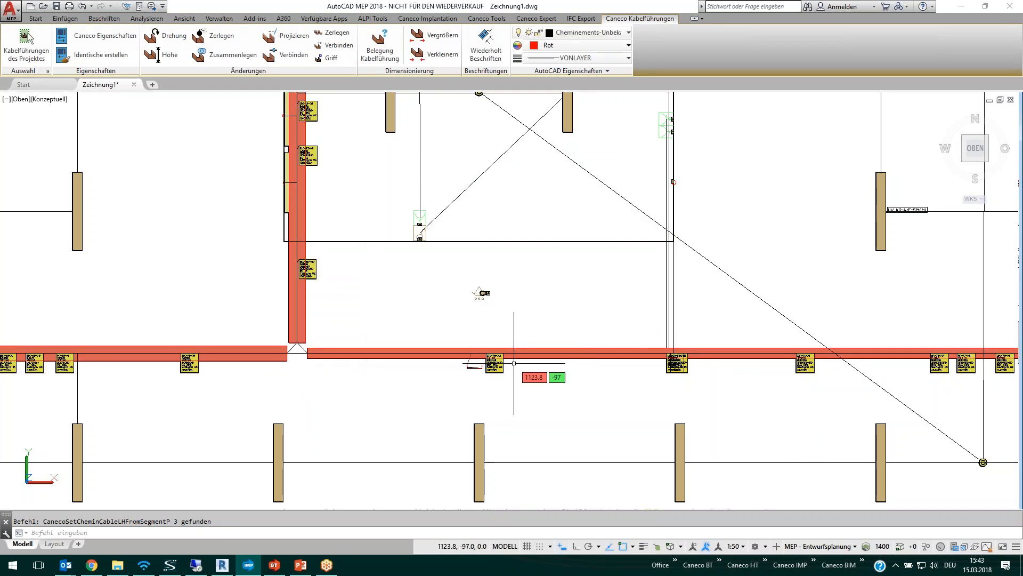
Step: Examine the yellow information labels along the vertical tray for each section's dimensions, reserve and weight, and clear the selection
{"action": "scroll", "coordinate": [543, 374], "scroll_direction": "down", "scroll_amount": 3}
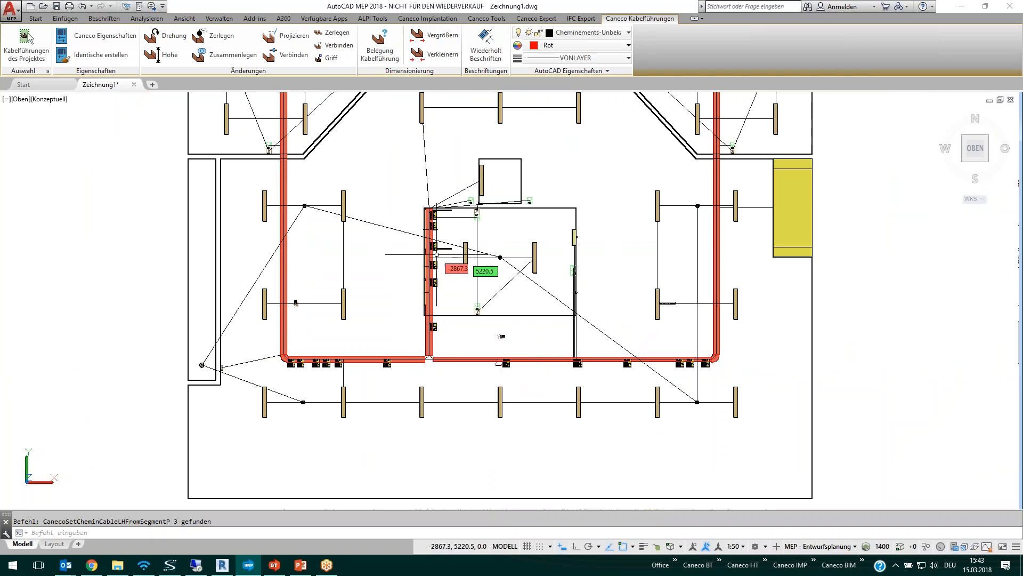
{"action": "scroll", "coordinate": [434, 218], "scroll_direction": "up", "scroll_amount": 5}
{"action": "scroll", "coordinate": [435, 215], "scroll_direction": "up", "scroll_amount": 5}
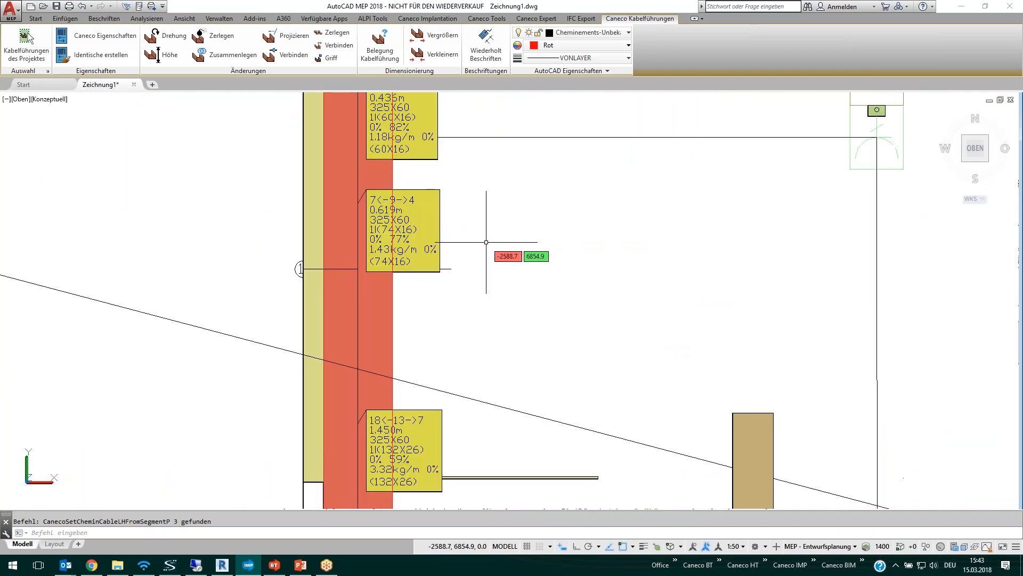
{"action": "scroll", "coordinate": [519, 349], "scroll_direction": "down", "scroll_amount": 8}
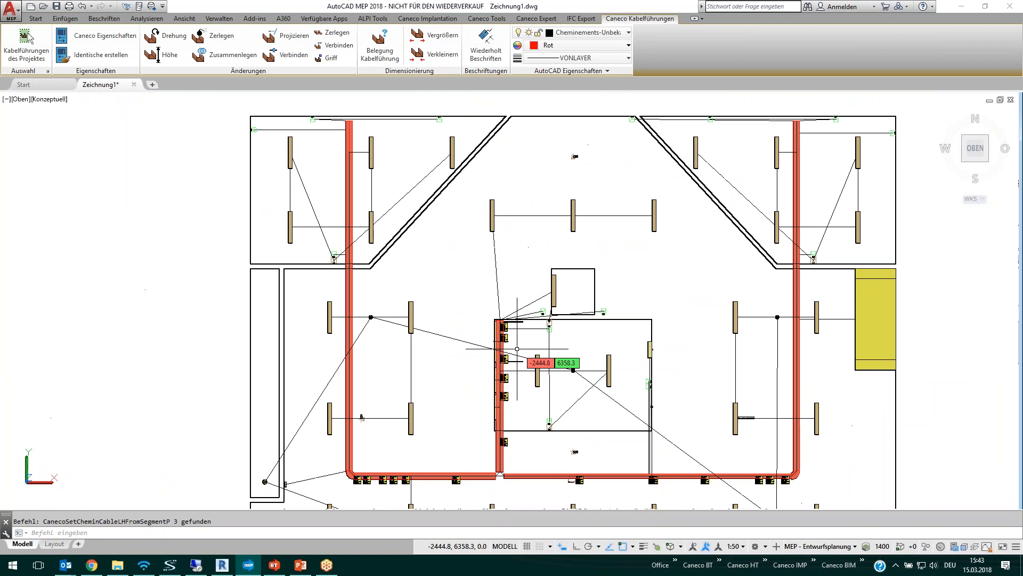
{"action": "mouse_move", "coordinate": [565, 372]}
{"action": "middle_mouse_down"}
{"action": "mouse_move", "coordinate": [455, 259]}
{"action": "mouse_move", "coordinate": [423, 258]}
{"action": "middle_mouse_up"}
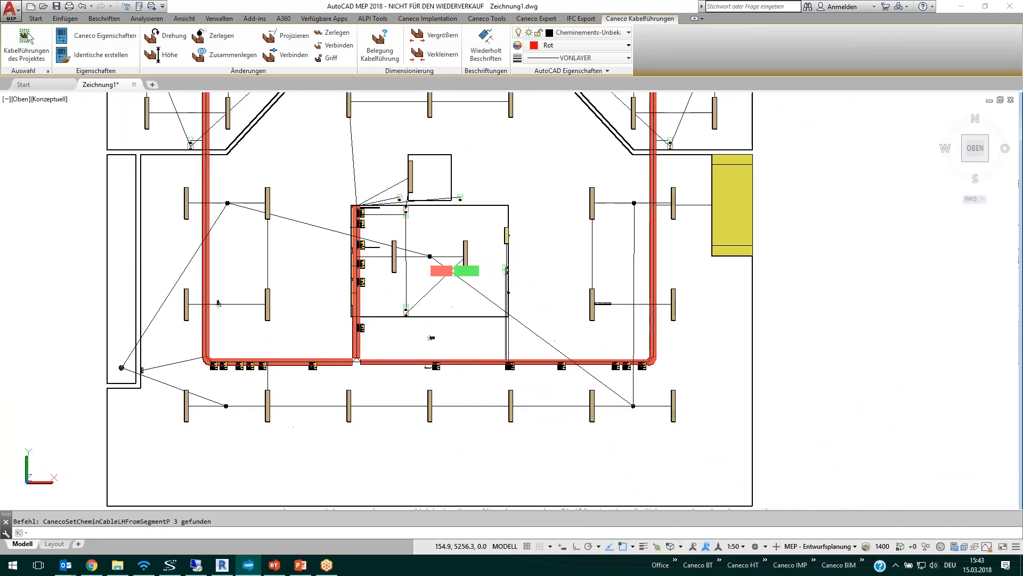
{"action": "key", "text": "Escape"}
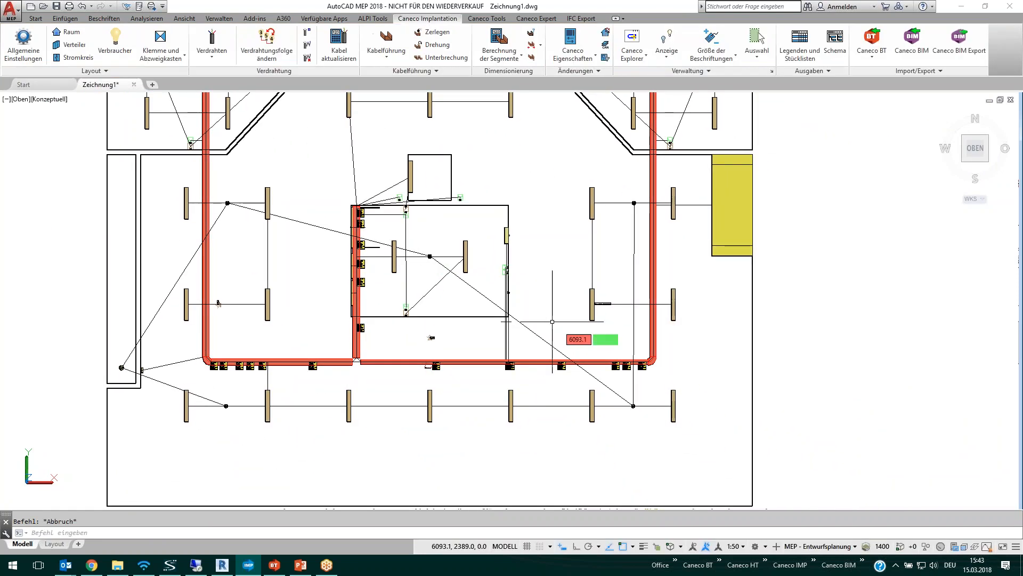
Step: Start the Caneco legend for consumers and include the properties Kabellänge in m and Kabeltyp
{"action": "scroll", "coordinate": [633, 295], "scroll_direction": "down", "scroll_amount": 3}
{"action": "middle_click_drag", "start_coordinate": [631, 300], "coordinate": [449, 319]}
{"action": "scroll", "coordinate": [474, 316], "scroll_direction": "up", "scroll_amount": 3}
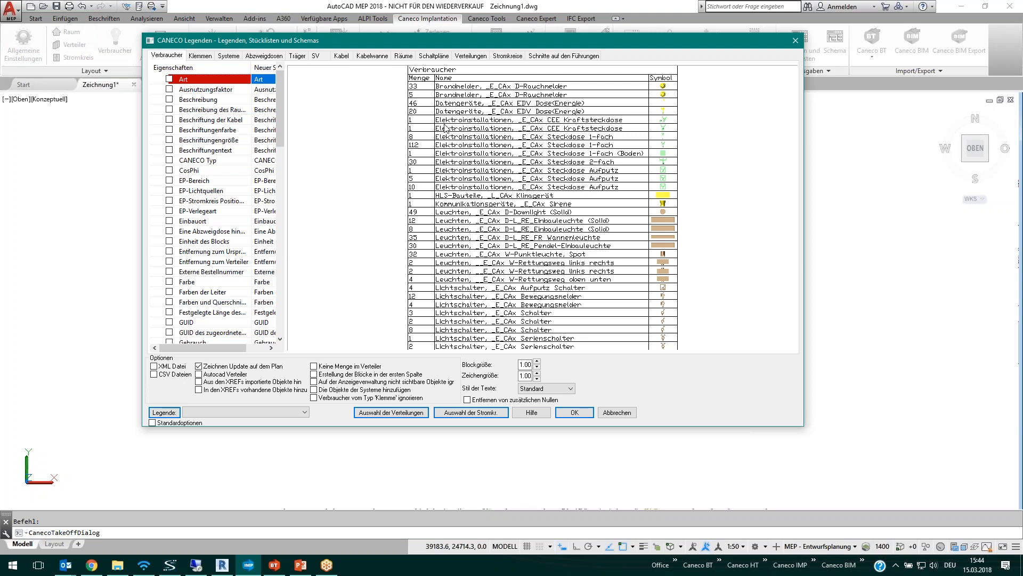
{"action": "left_click_drag", "start_coordinate": [281, 135], "coordinate": [282, 194]}
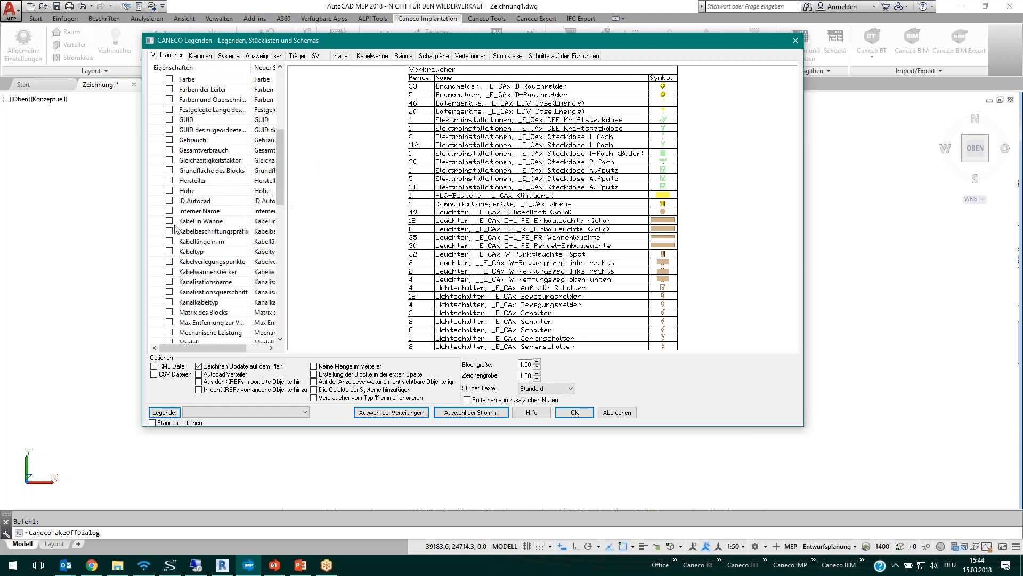
{"action": "left_click", "coordinate": [169, 242]}
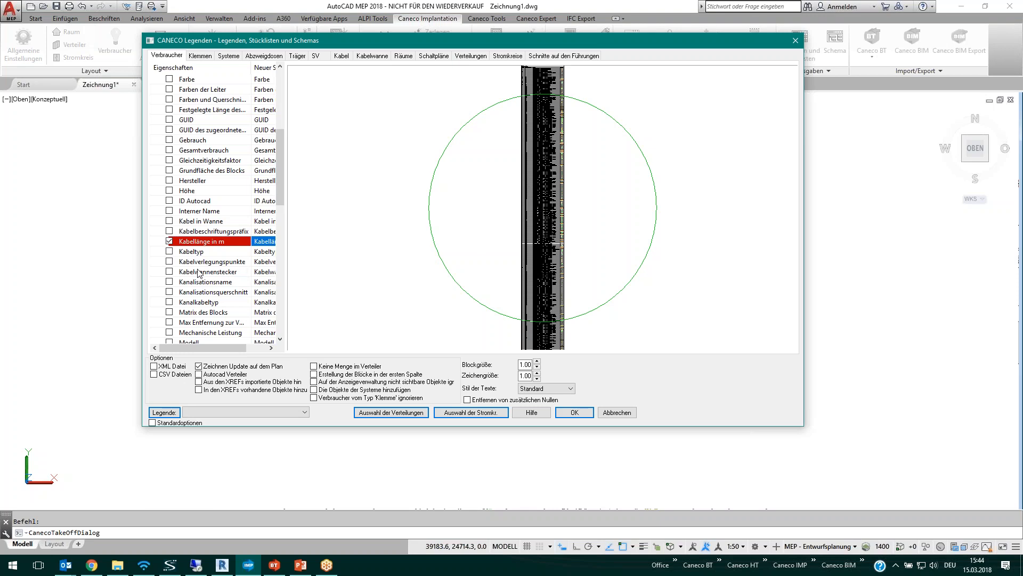
{"action": "left_click", "coordinate": [169, 251]}
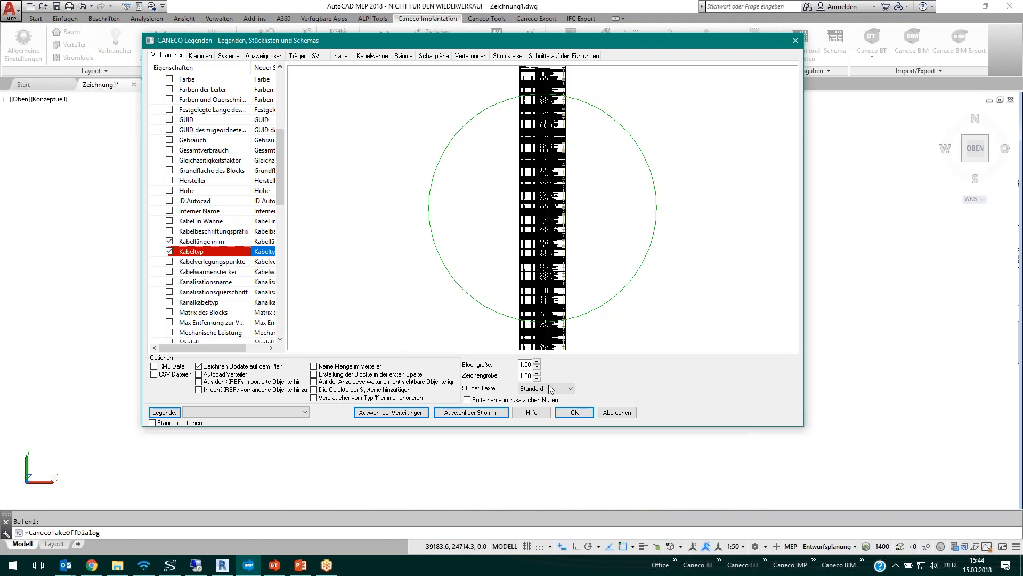
Step: Generate the consumer legend and place its frame in the empty area beside the floor plan
{"action": "left_click", "coordinate": [574, 412]}
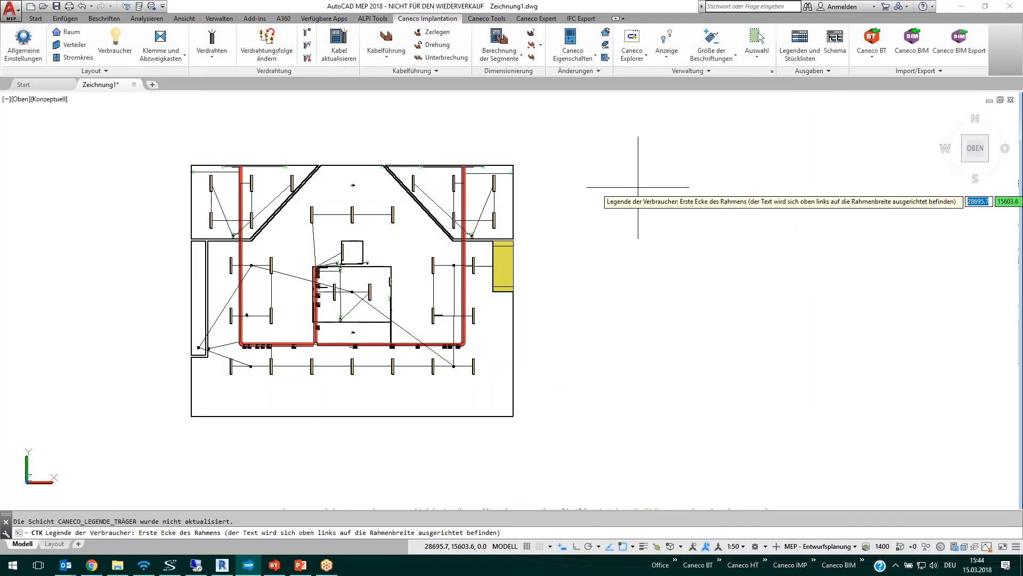
{"action": "left_click", "coordinate": [638, 187]}
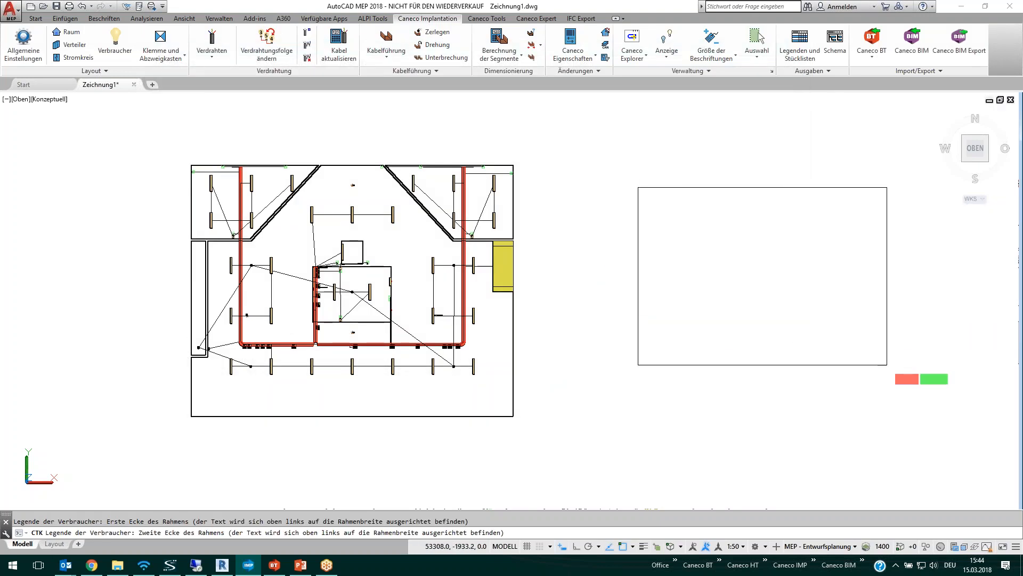
{"action": "middle_click_drag", "start_coordinate": [935, 289], "coordinate": [834, 242]}
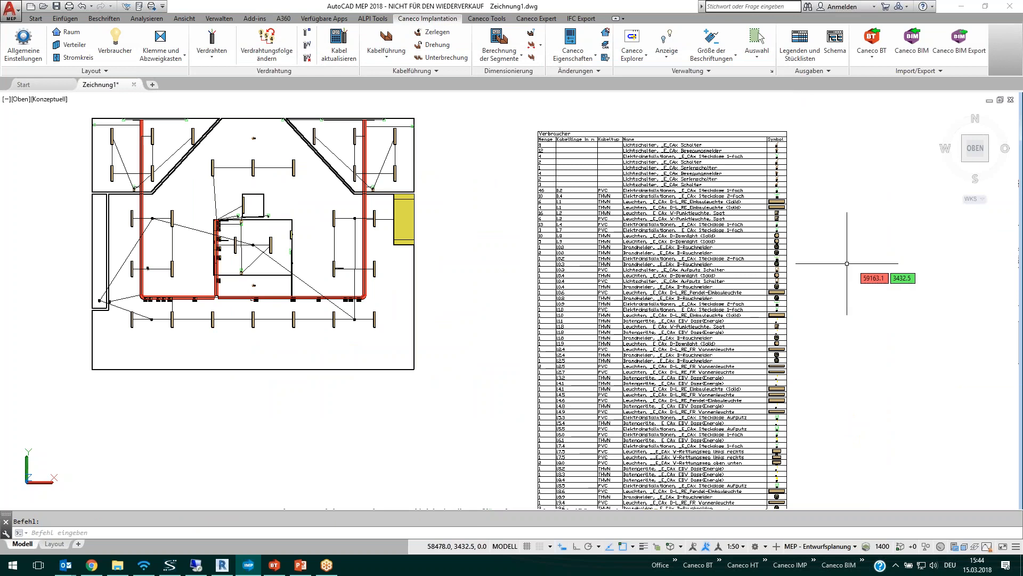
{"action": "scroll", "coordinate": [861, 255], "scroll_direction": "up", "scroll_amount": 3}
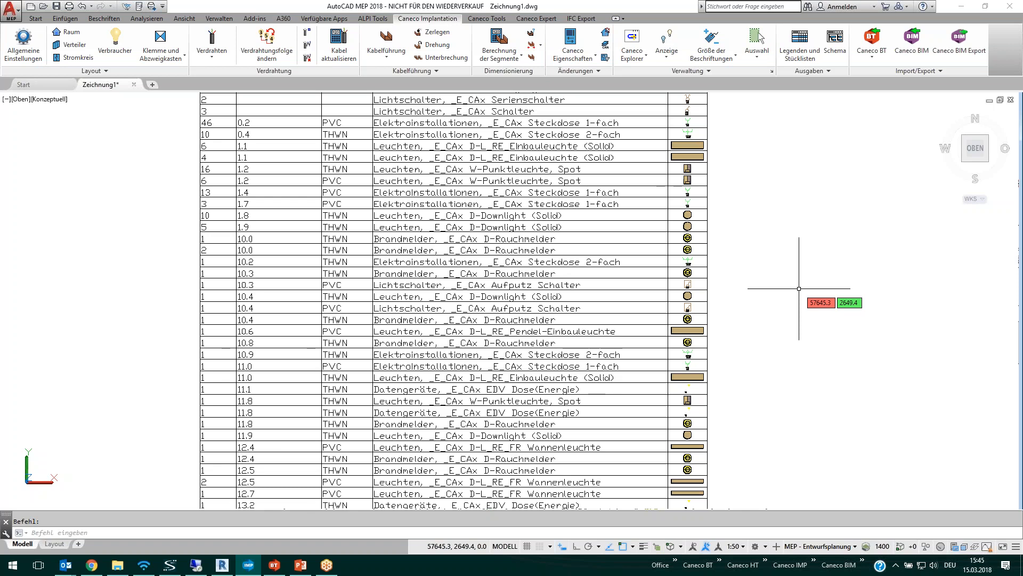
Step: Show the circuits in the Caneco-Explorer's Leistungen view, review the power values per distribution board, and close the explorer
{"action": "left_click", "coordinate": [627, 41]}
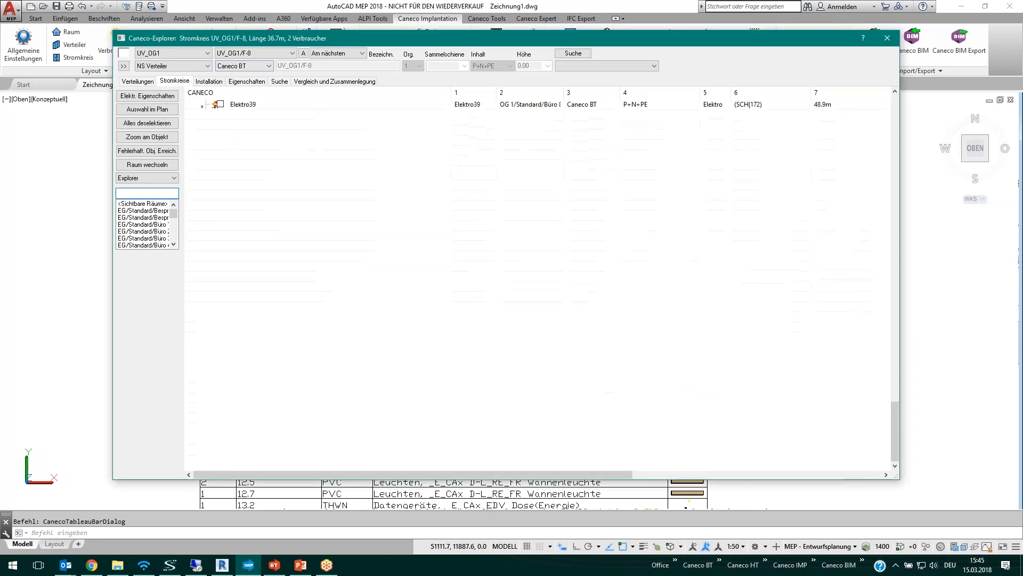
{"action": "left_click", "coordinate": [173, 178]}
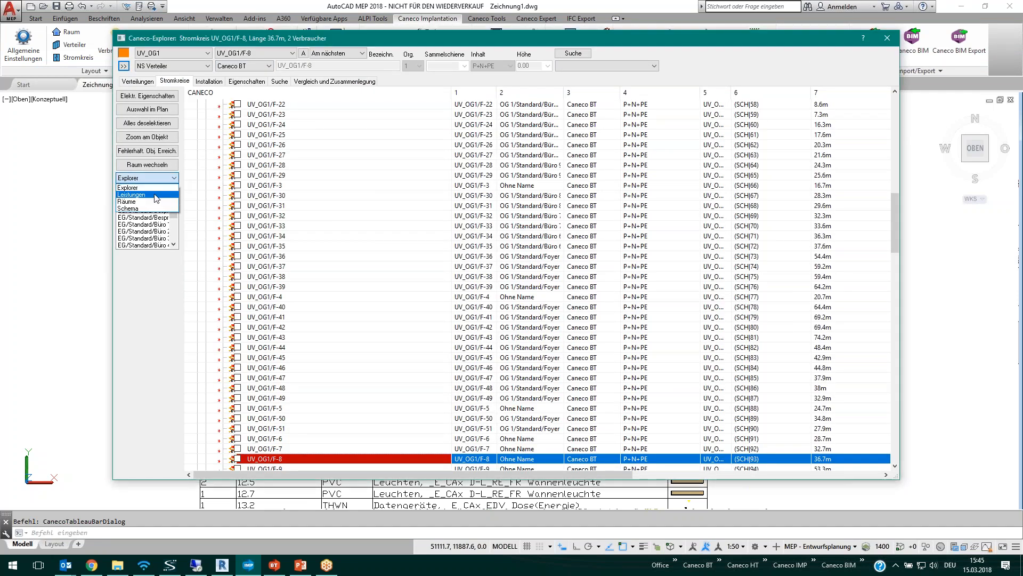
{"action": "left_click", "coordinate": [156, 195]}
{"action": "left_click_drag", "start_coordinate": [872, 247], "coordinate": [883, 139]}
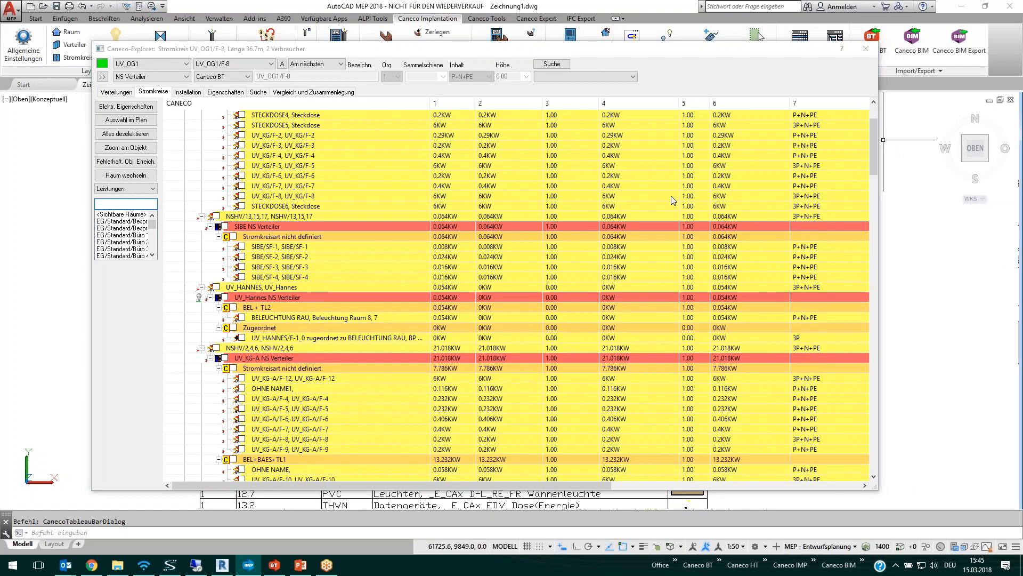
{"action": "left_click_drag", "start_coordinate": [874, 163], "coordinate": [876, 150]}
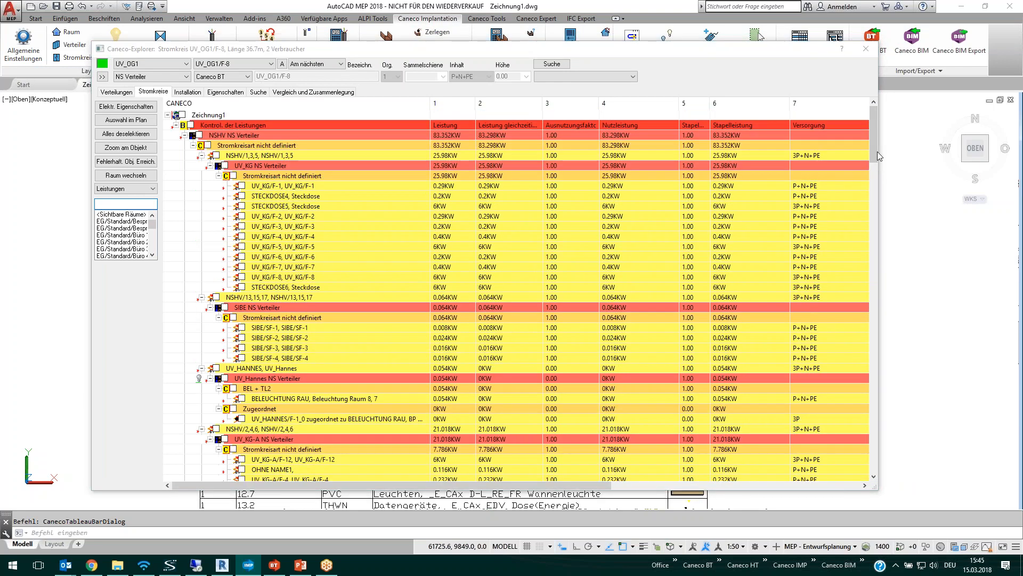
{"action": "left_click", "coordinate": [870, 53]}
{"action": "scroll", "coordinate": [761, 335], "scroll_direction": "down", "scroll_amount": 4}
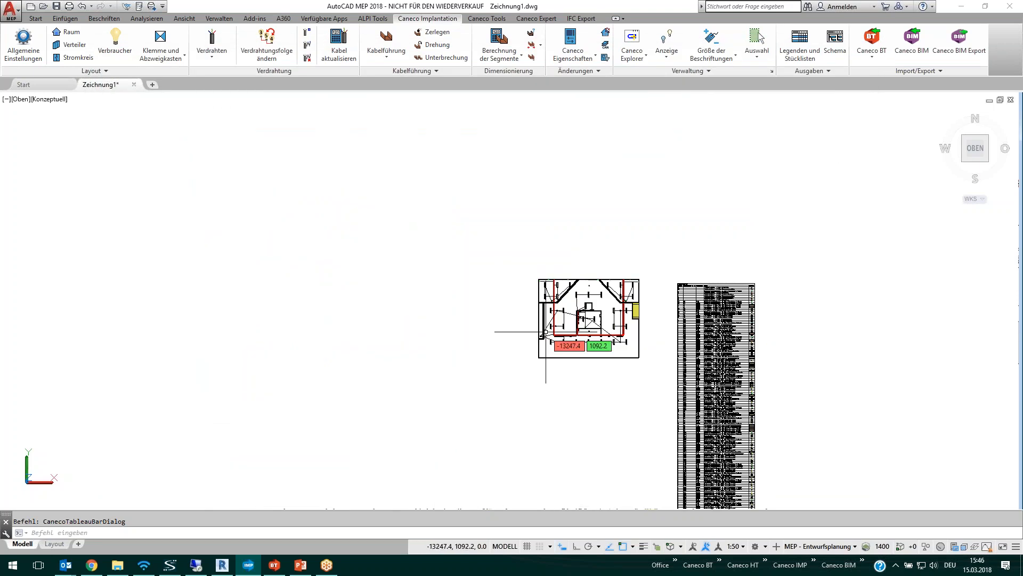
{"action": "middle_click_drag", "start_coordinate": [497, 291], "coordinate": [435, 252]}
{"action": "scroll", "coordinate": [485, 277], "scroll_direction": "up", "scroll_amount": 5}
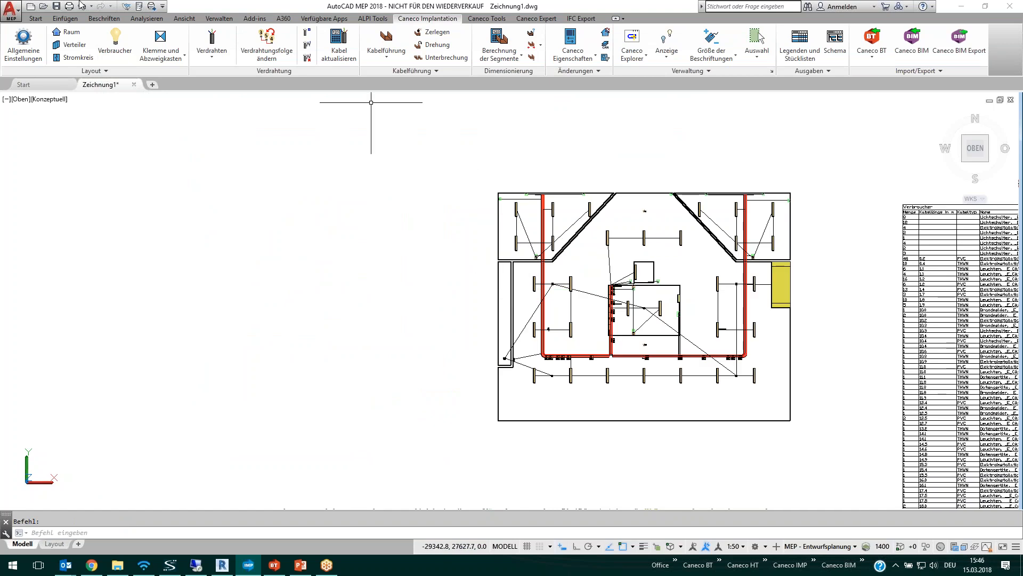
Step: Save the drawing as BOD in the BOD folder on the desktop, in the AutoCAD 2018 drawing format
{"action": "left_click", "coordinate": [11, 9]}
{"action": "left_click", "coordinate": [38, 139]}
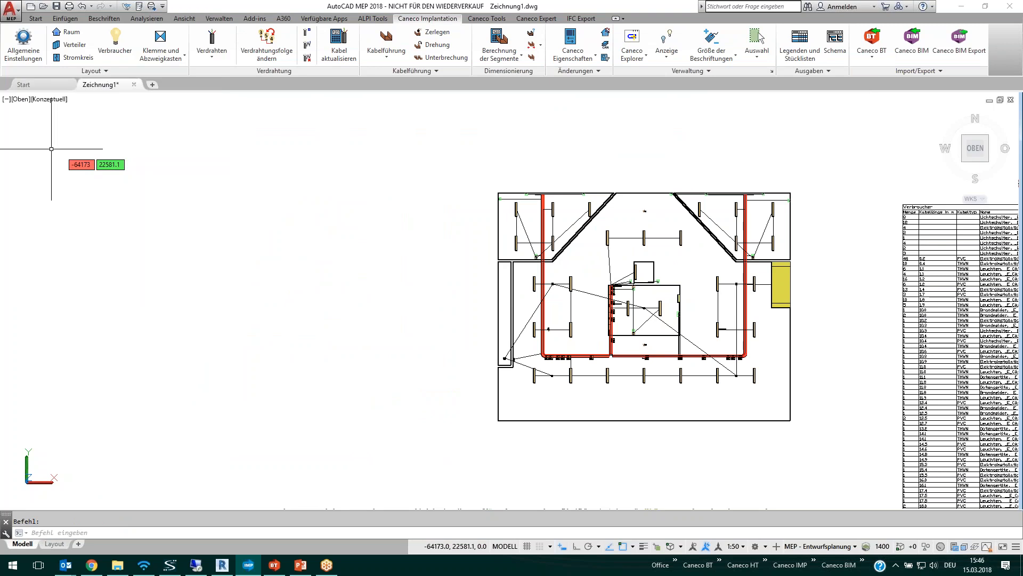
{"action": "left_click", "coordinate": [397, 350]}
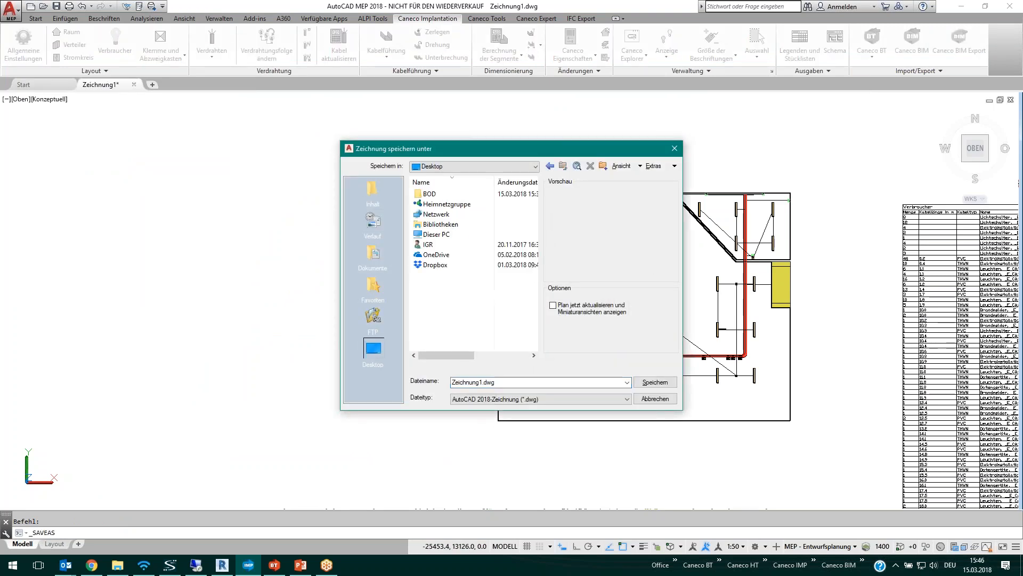
{"action": "double_click", "coordinate": [437, 195]}
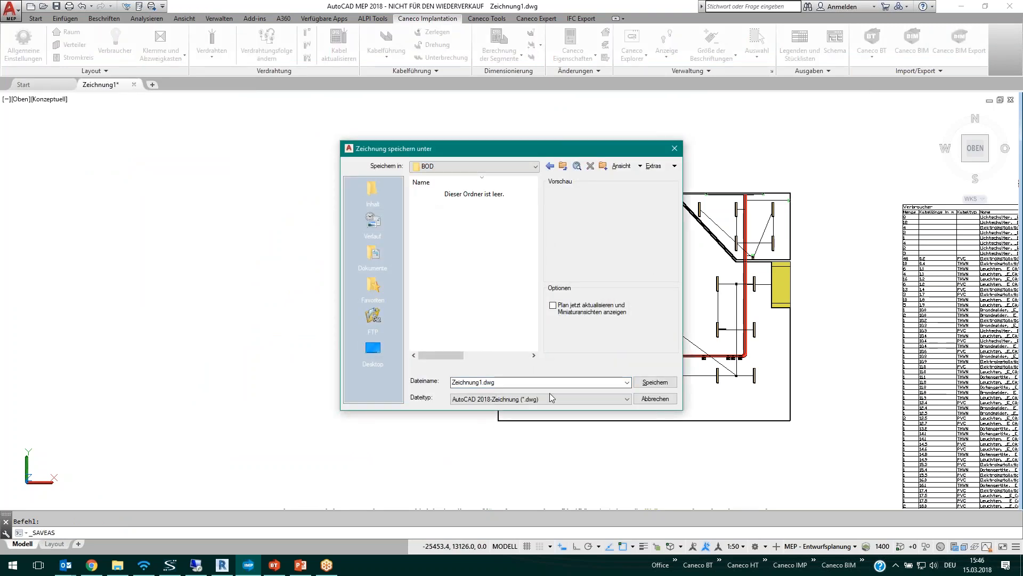
{"action": "left_click", "coordinate": [566, 383]}
{"action": "type", "text": "BOD"}
{"action": "left_click", "coordinate": [652, 382]}
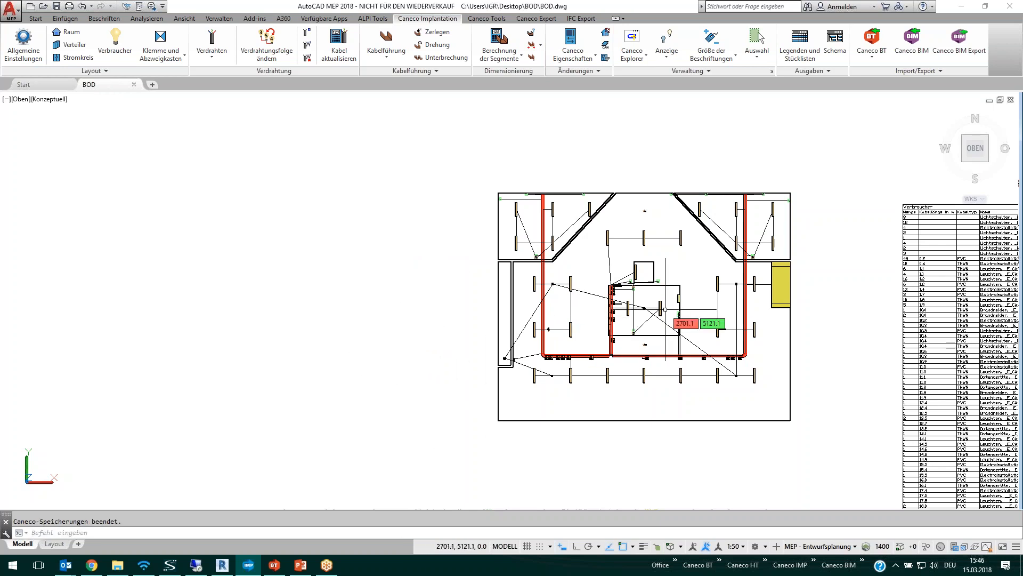
Step: Reset the Caneco object display to show all objects, including the distribution boards in XREFs, and ignore the reference height
{"action": "middle_click_drag", "start_coordinate": [727, 276], "coordinate": [618, 258]}
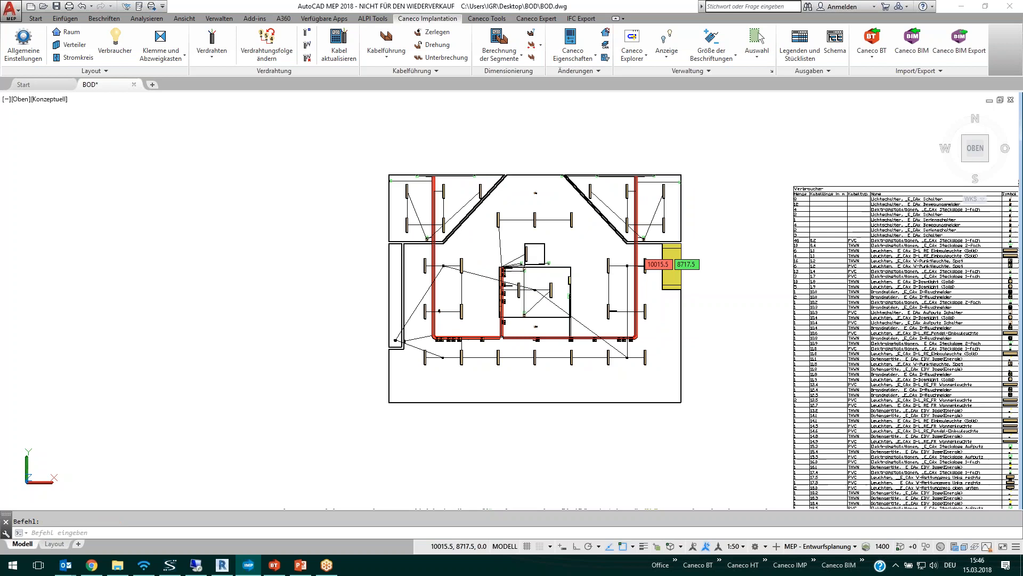
{"action": "left_click", "coordinate": [667, 40]}
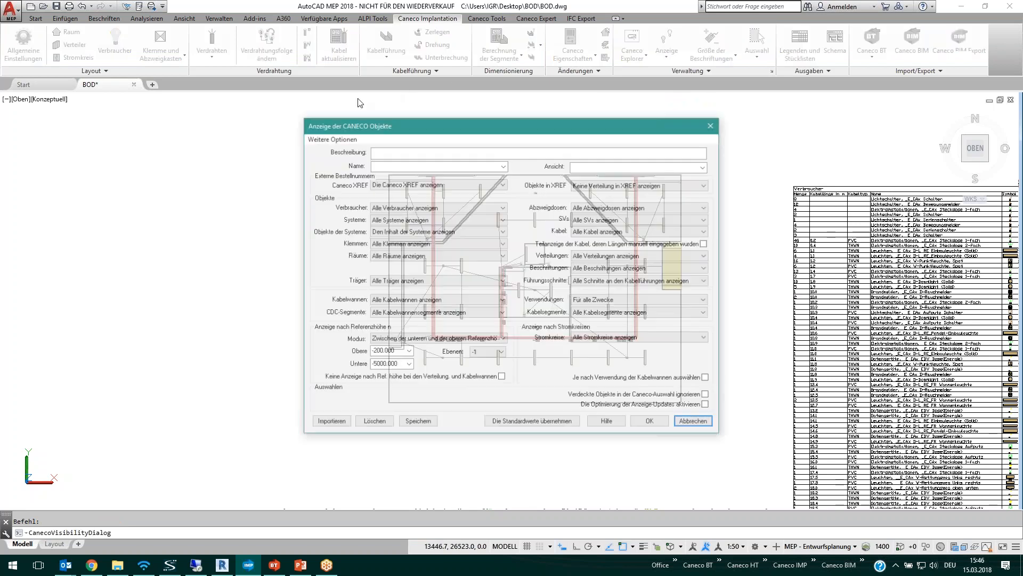
{"action": "left_click", "coordinate": [349, 139]}
{"action": "left_click", "coordinate": [347, 147]}
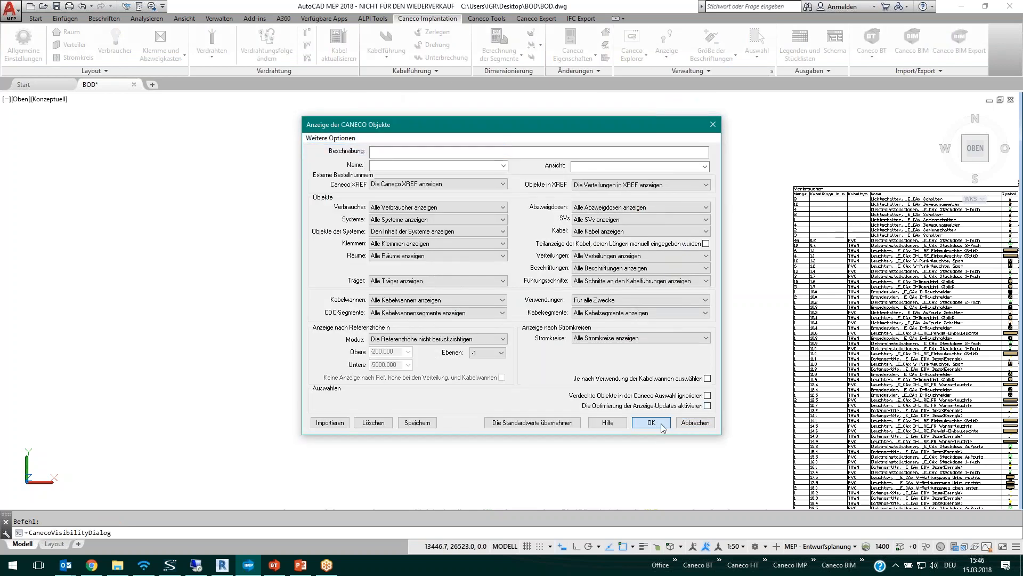
{"action": "left_click", "coordinate": [661, 423]}
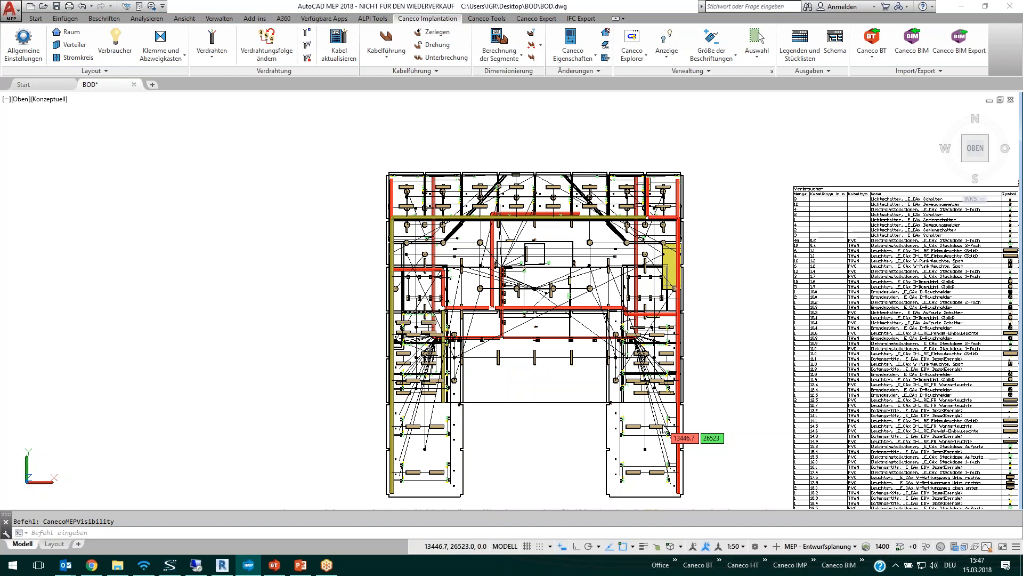
Step: Start the Caneco schematic and load the Alpi Schema template into its parameters
{"action": "left_click", "coordinate": [834, 42]}
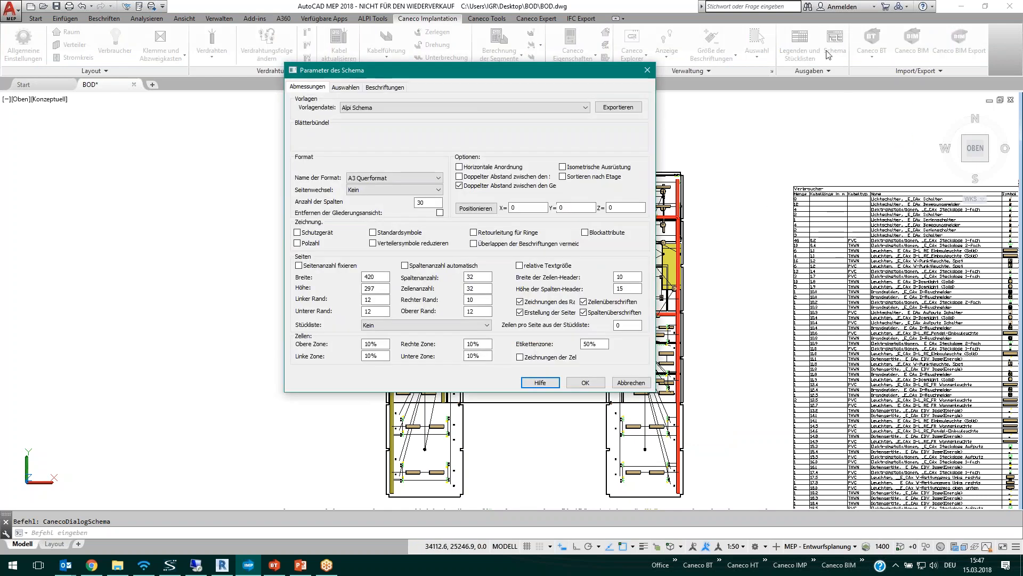
{"action": "left_click", "coordinate": [484, 106]}
{"action": "left_click", "coordinate": [478, 135]}
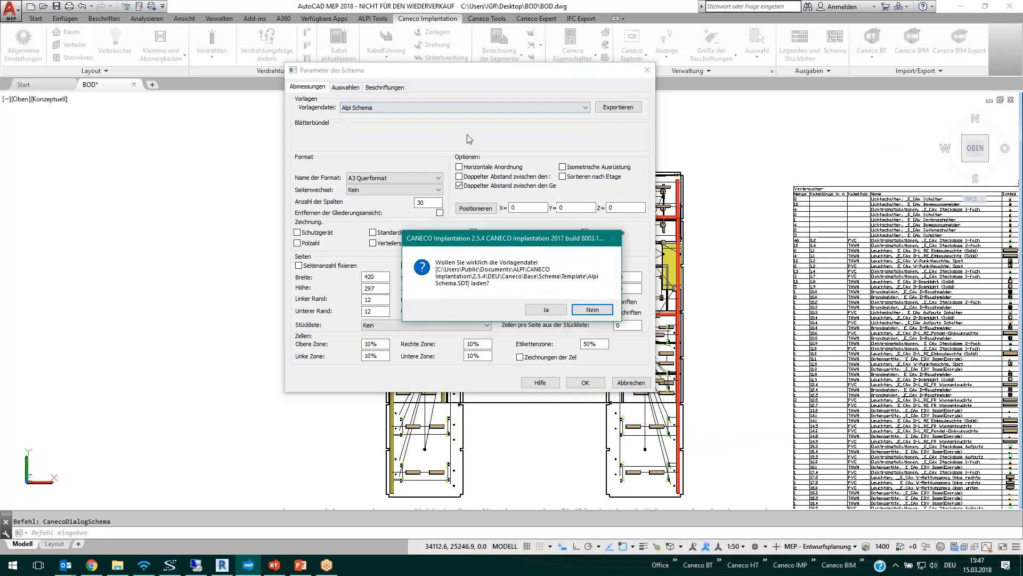
{"action": "left_click", "coordinate": [540, 310]}
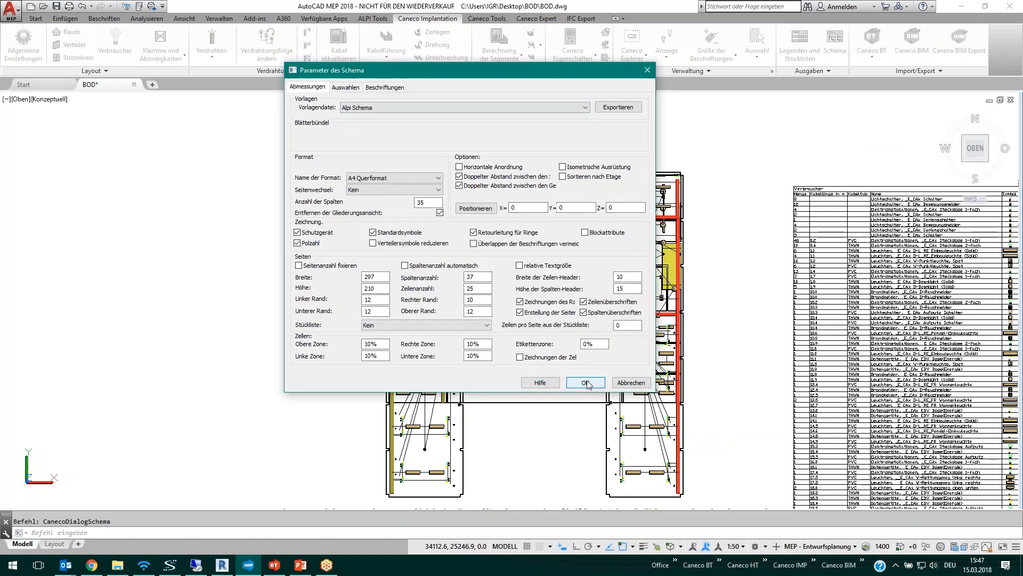
Step: Position the schematic in the empty area beside the floor plan and generate its pages
{"action": "left_click", "coordinate": [485, 208]}
{"action": "left_click", "coordinate": [543, 306]}
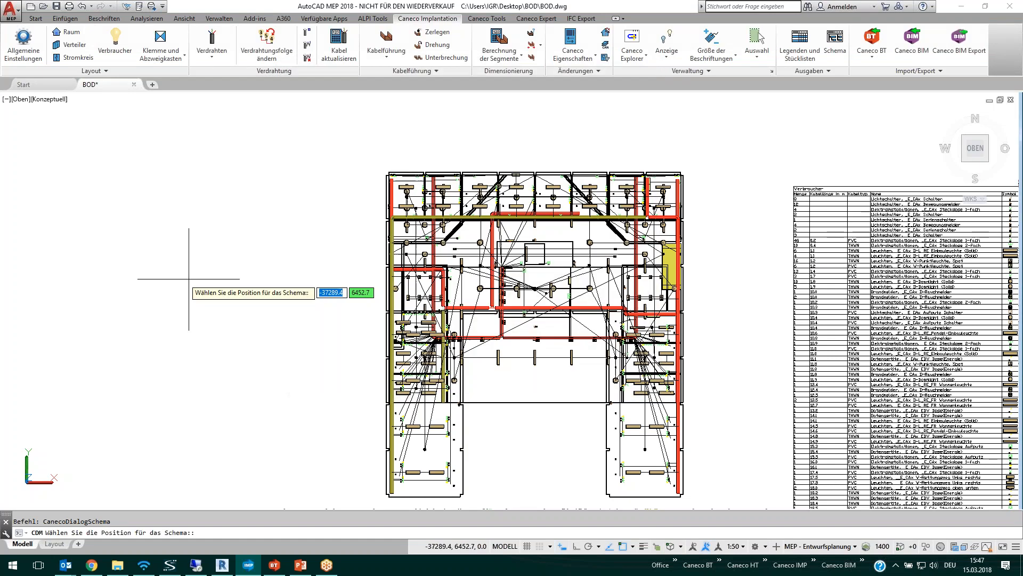
{"action": "left_click", "coordinate": [127, 289]}
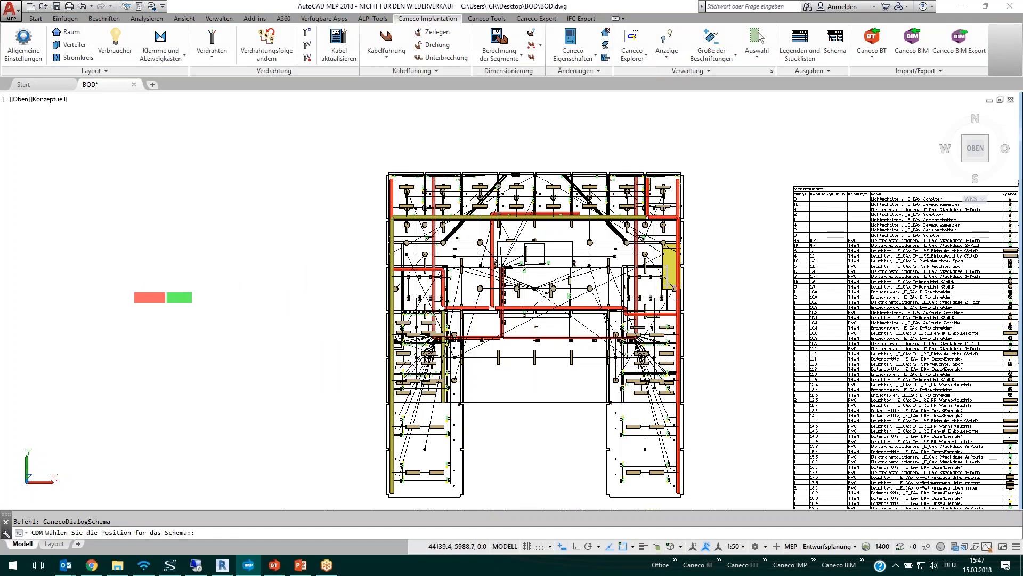
{"action": "left_click", "coordinate": [583, 382]}
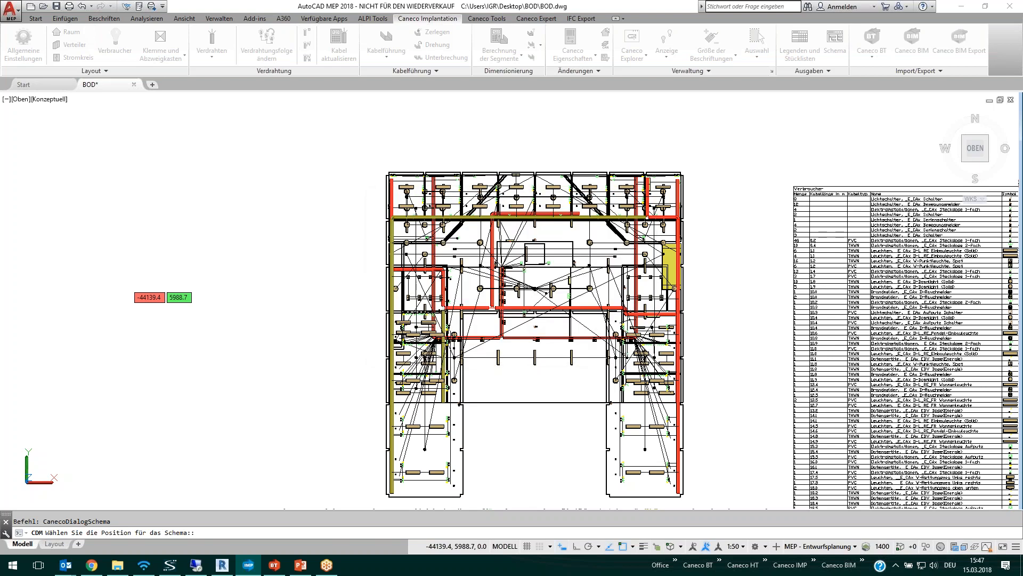
{"action": "left_click", "coordinate": [126, 282]}
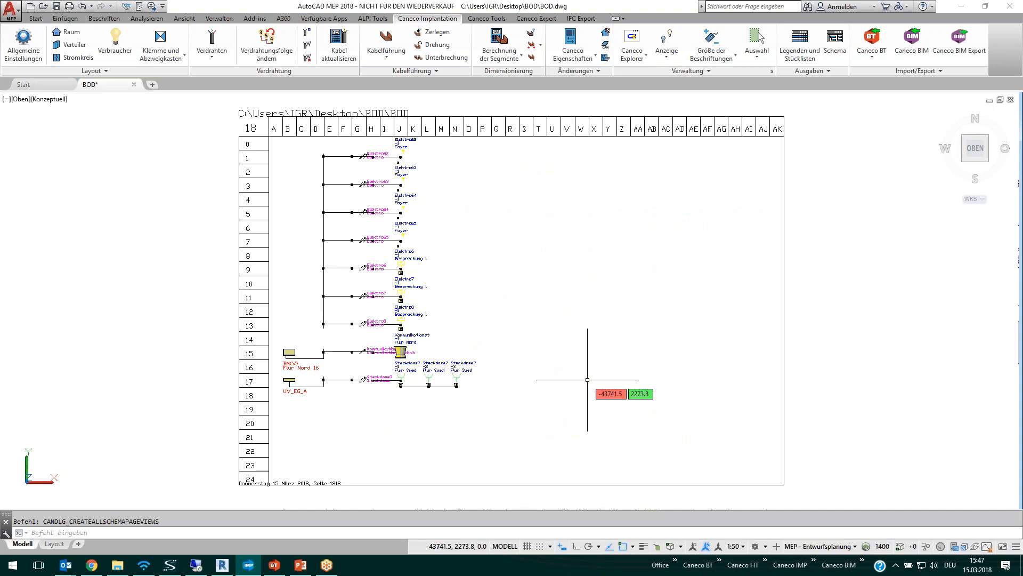
Step: Examine the generated schematic pages for the circuits, consumers and distribution boards they contain
{"action": "middle_click_drag", "start_coordinate": [593, 244], "coordinate": [553, 495]}
{"action": "middle_click_drag", "start_coordinate": [582, 257], "coordinate": [563, 496]}
{"action": "middle_click_drag", "start_coordinate": [569, 190], "coordinate": [539, 570]}
{"action": "middle_click_drag", "start_coordinate": [538, 156], "coordinate": [533, 468]}
{"action": "scroll", "coordinate": [498, 399], "scroll_direction": "down", "scroll_amount": 2}
{"action": "middle_click_drag", "start_coordinate": [507, 176], "coordinate": [504, 503]}
{"action": "middle_click_drag", "start_coordinate": [504, 380], "coordinate": [491, 494]}
{"action": "scroll", "coordinate": [497, 247], "scroll_direction": "down", "scroll_amount": 1}
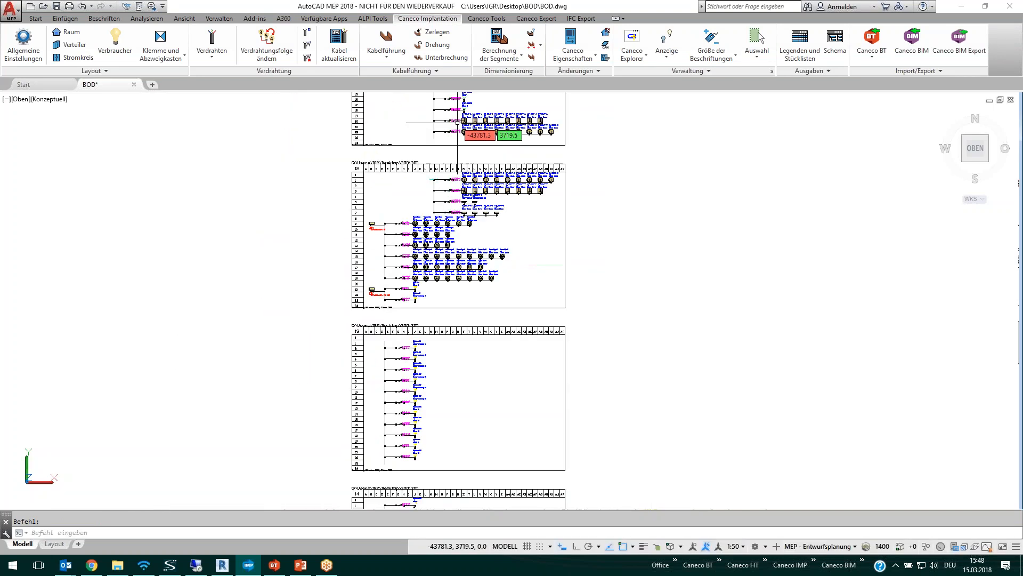
{"action": "scroll", "coordinate": [525, 229], "scroll_direction": "up", "scroll_amount": 3}
{"action": "scroll", "coordinate": [532, 237], "scroll_direction": "up", "scroll_amount": 3}
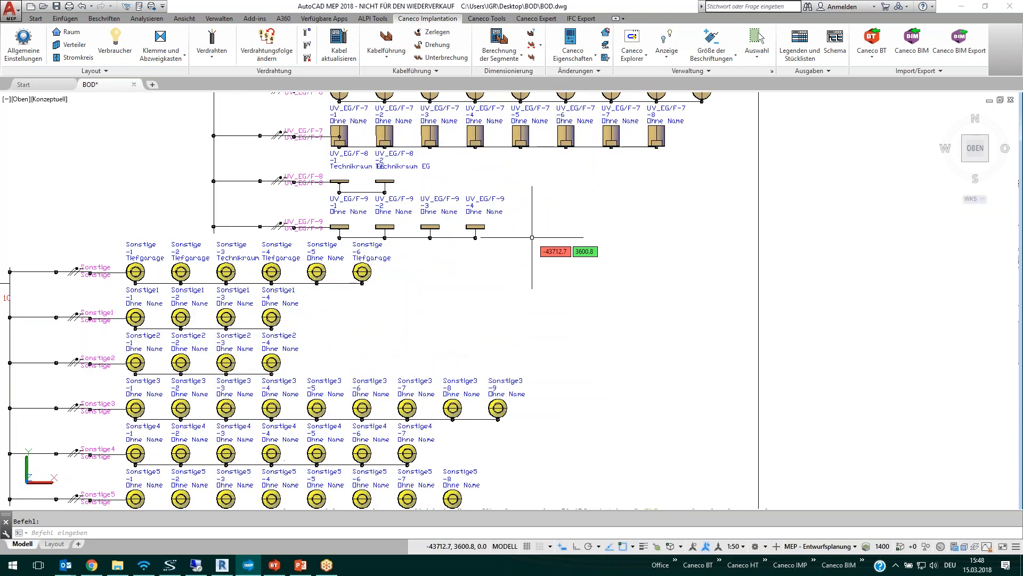
{"action": "scroll", "coordinate": [532, 238], "scroll_direction": "down", "scroll_amount": 2}
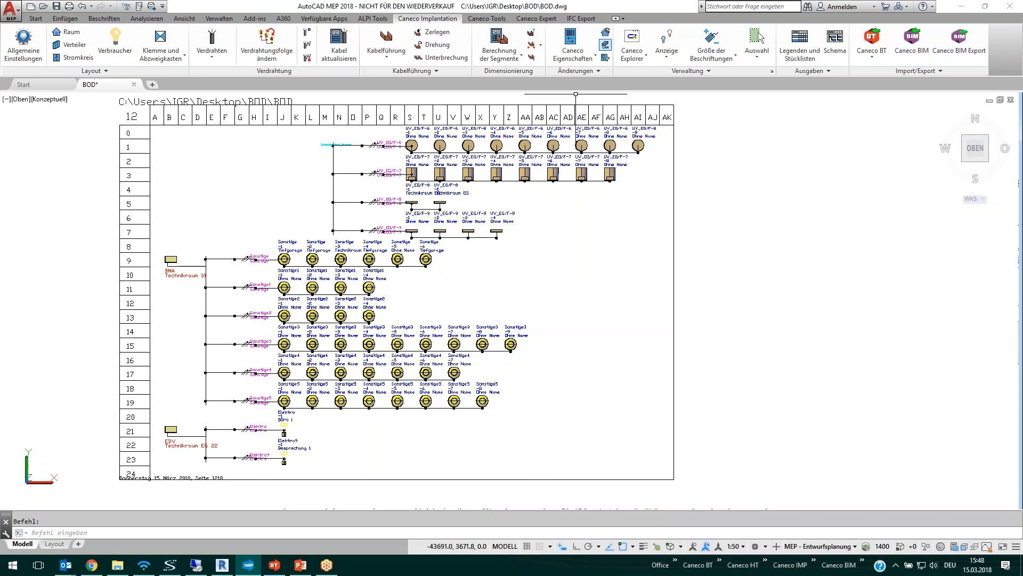
Step: Regenerate the schematic with the options Horizontale Anordnung and Isometrische Ausrüstung, and look over the new pages
{"action": "left_click", "coordinate": [834, 52]}
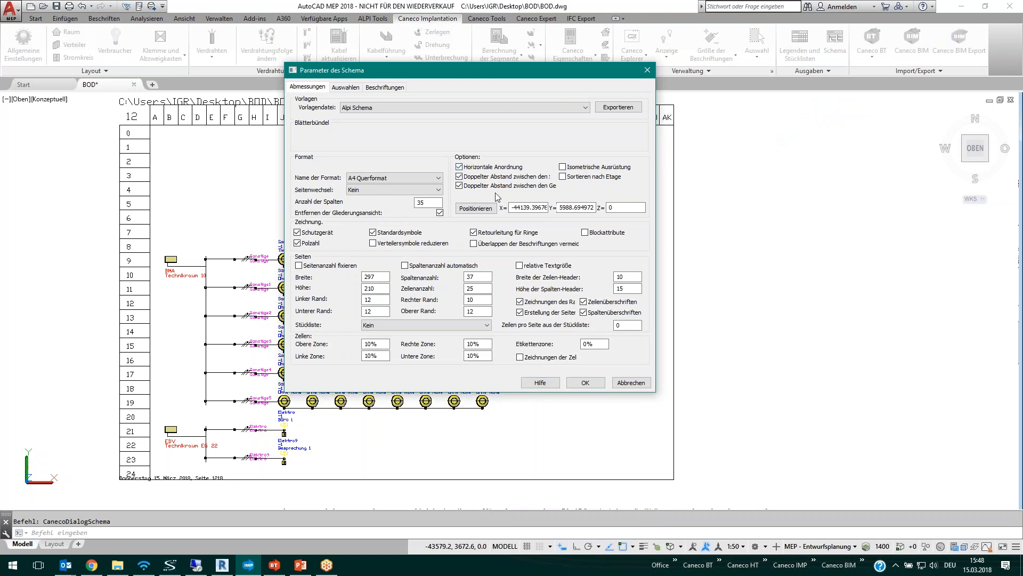
{"action": "left_click", "coordinate": [569, 167]}
{"action": "left_click", "coordinate": [584, 382]}
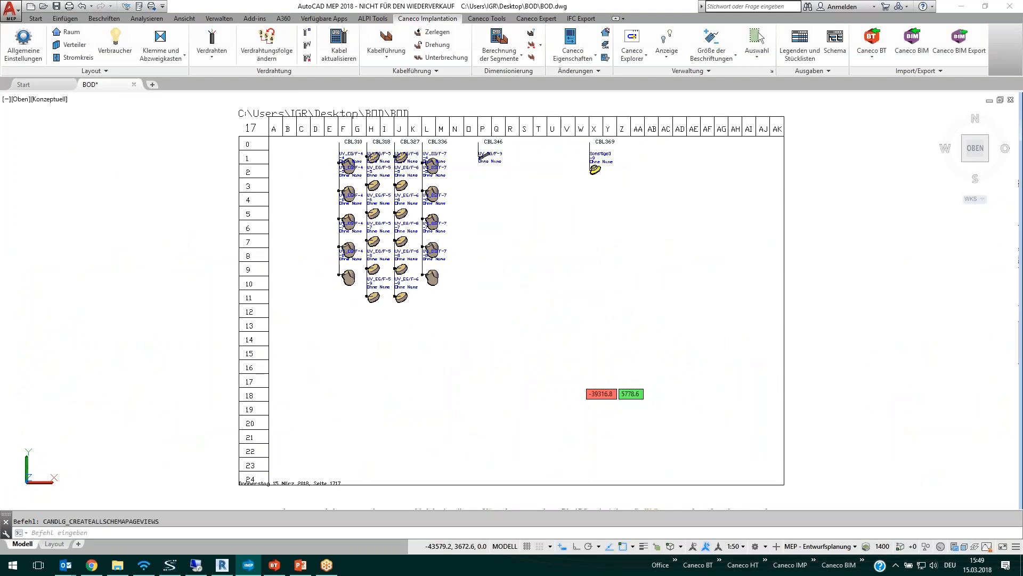
{"action": "scroll", "coordinate": [490, 319], "scroll_direction": "down", "scroll_amount": 3}
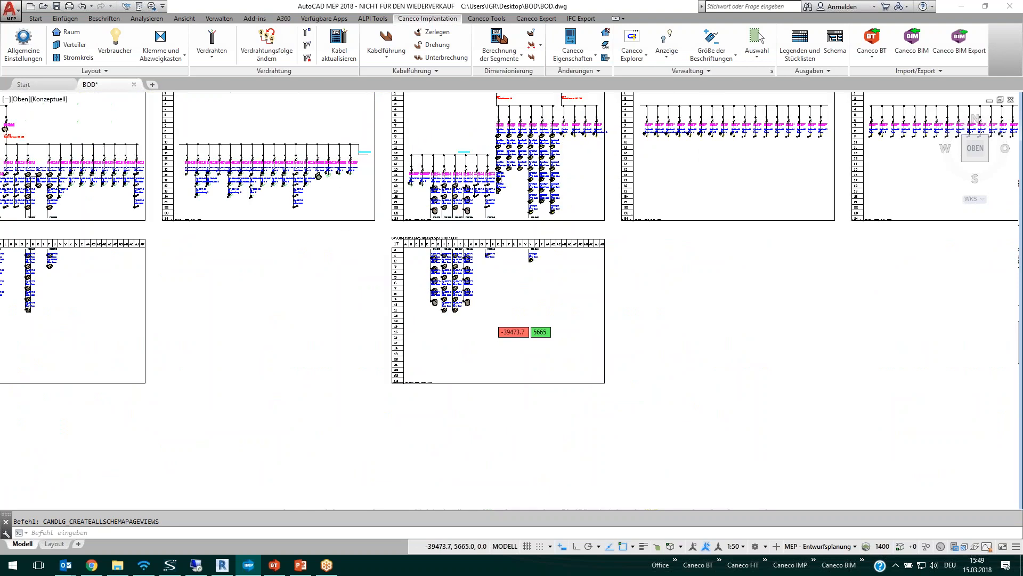
{"action": "scroll", "coordinate": [489, 319], "scroll_direction": "down", "scroll_amount": 1}
{"action": "middle_click_drag", "start_coordinate": [502, 267], "coordinate": [487, 315]}
{"action": "scroll", "coordinate": [487, 315], "scroll_direction": "up", "scroll_amount": 1}
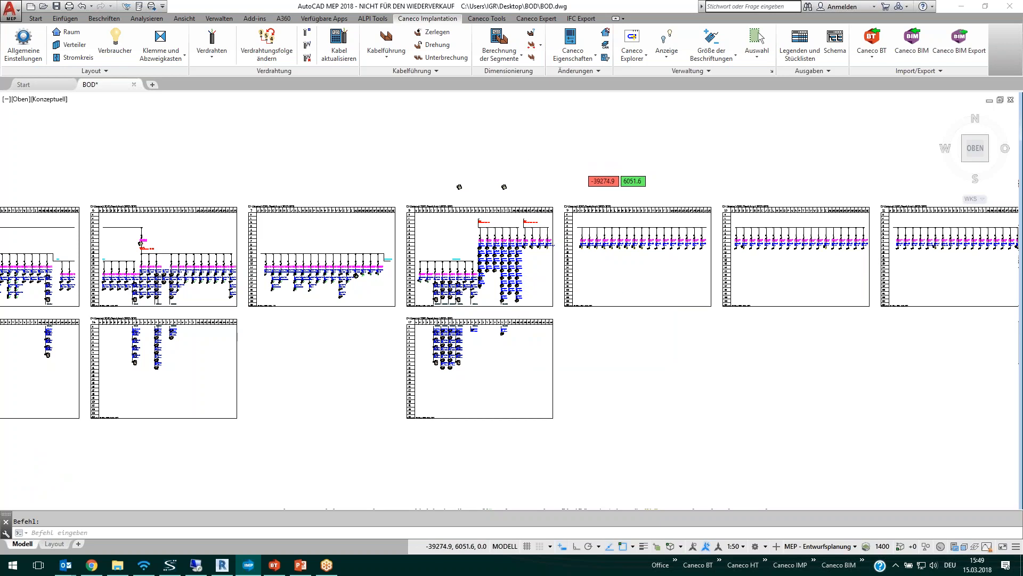
{"action": "scroll", "coordinate": [580, 164], "scroll_direction": "up", "scroll_amount": 2}
Step: Return to the overall top view and examine the cable trays, labels and consumers in the middle of the floor plan
{"action": "left_click", "coordinate": [971, 153]}
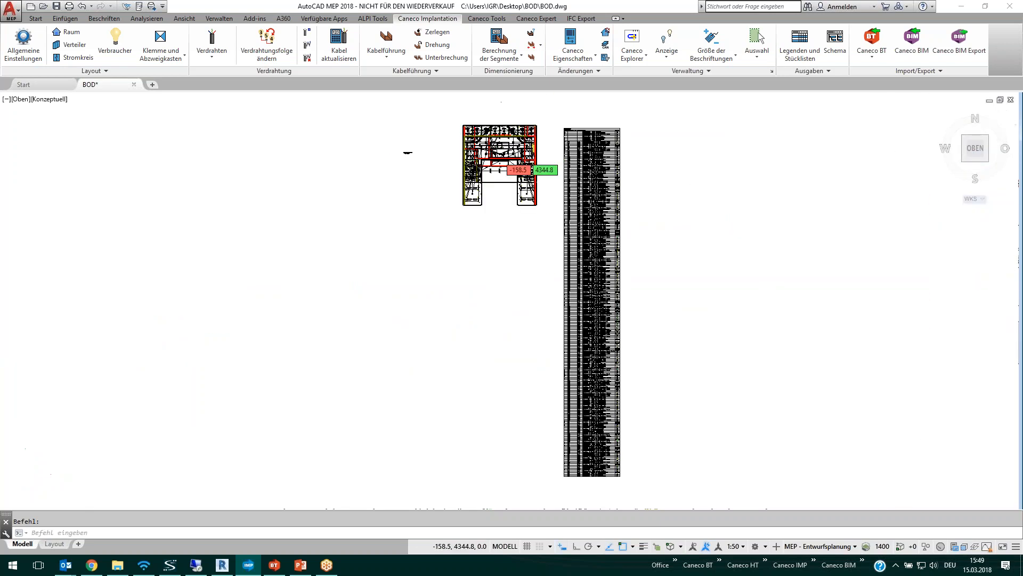
{"action": "scroll", "coordinate": [499, 158], "scroll_direction": "up", "scroll_amount": 2}
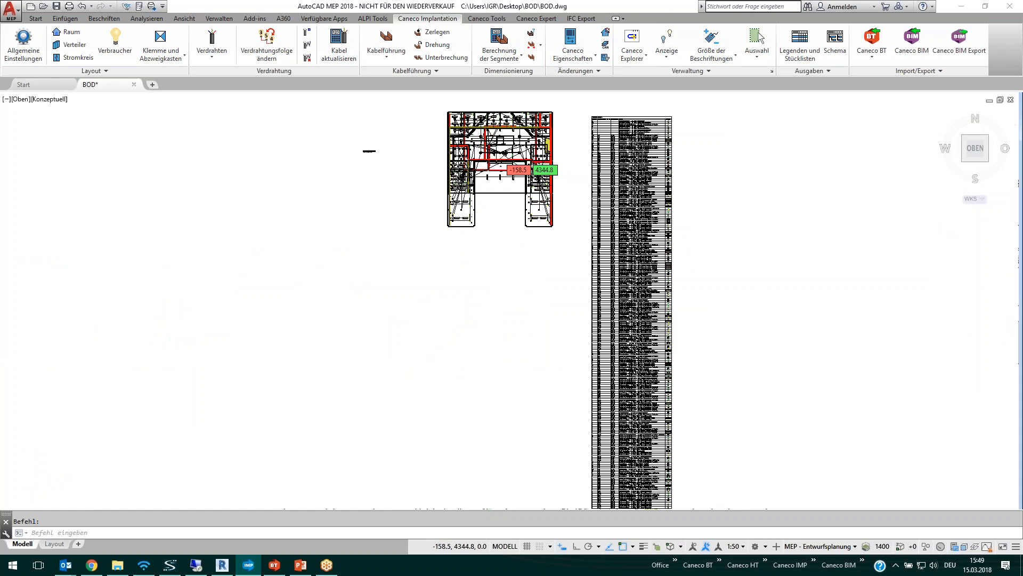
{"action": "scroll", "coordinate": [499, 156], "scroll_direction": "up", "scroll_amount": 3}
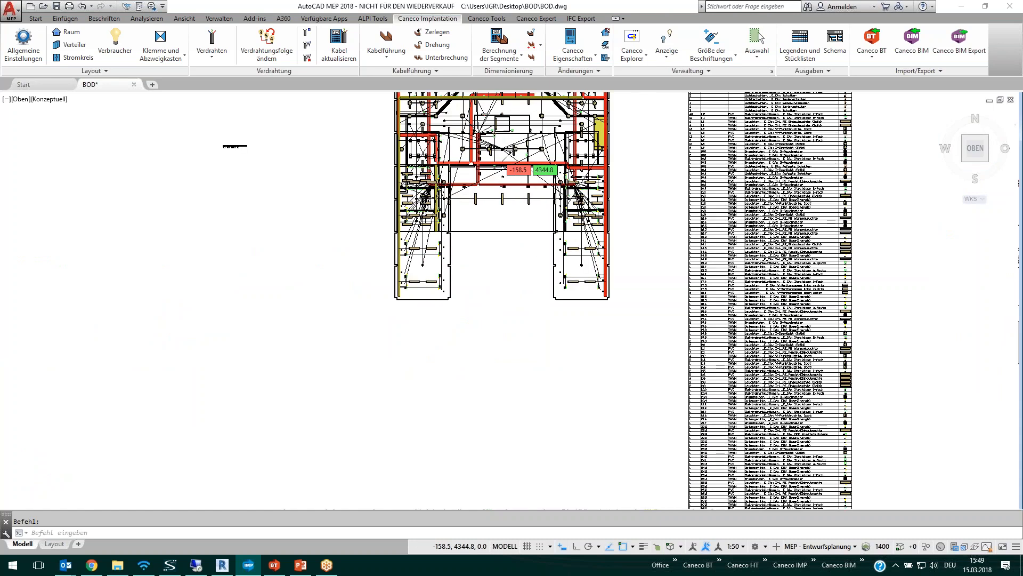
{"action": "scroll", "coordinate": [499, 157], "scroll_direction": "up", "scroll_amount": 2}
{"action": "middle_click_drag", "start_coordinate": [502, 207], "coordinate": [489, 298]}
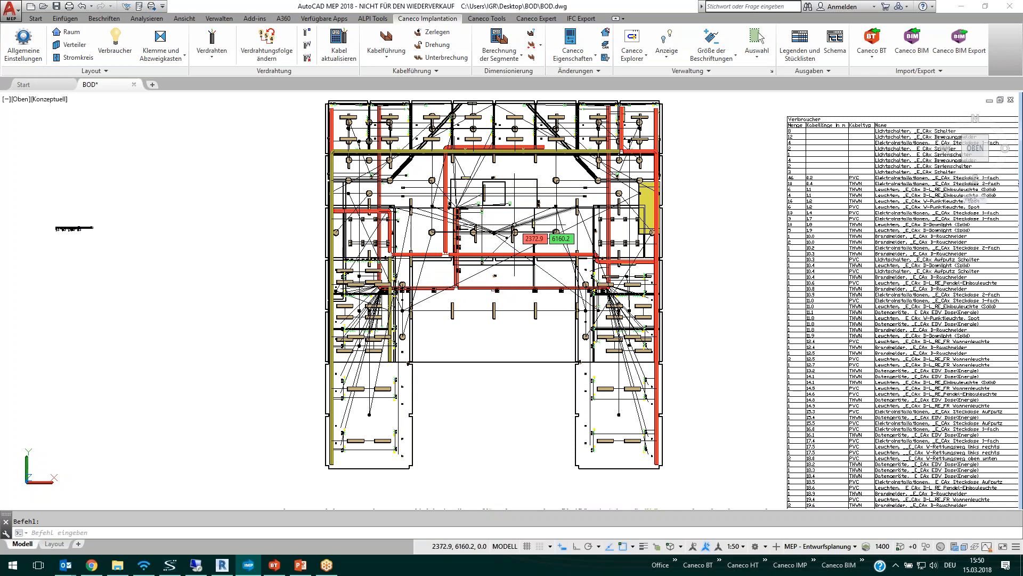
{"action": "scroll", "coordinate": [496, 240], "scroll_direction": "up", "scroll_amount": 3}
{"action": "scroll", "coordinate": [489, 259], "scroll_direction": "up", "scroll_amount": 3}
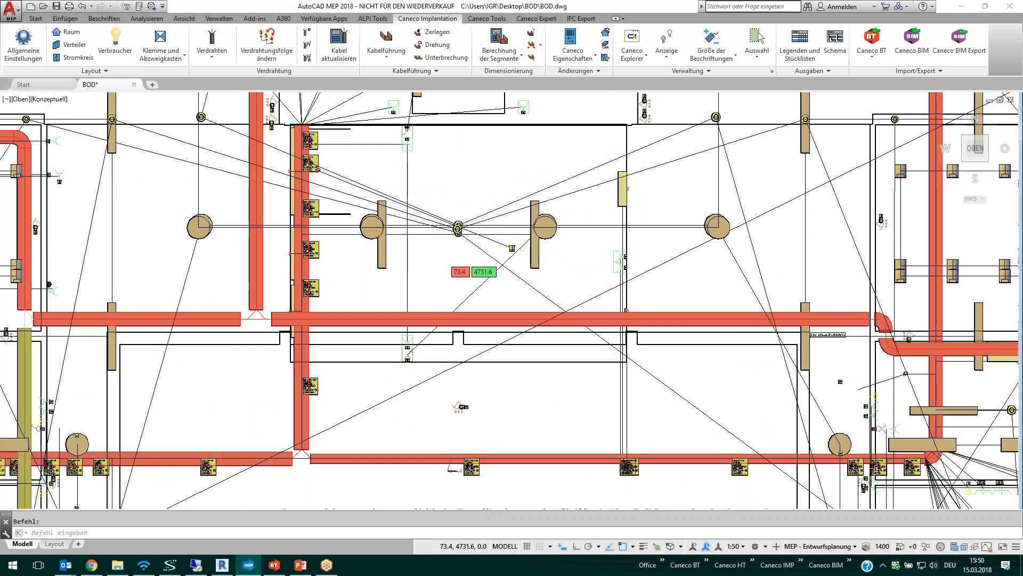
{"action": "scroll", "coordinate": [442, 256], "scroll_direction": "down", "scroll_amount": 4}
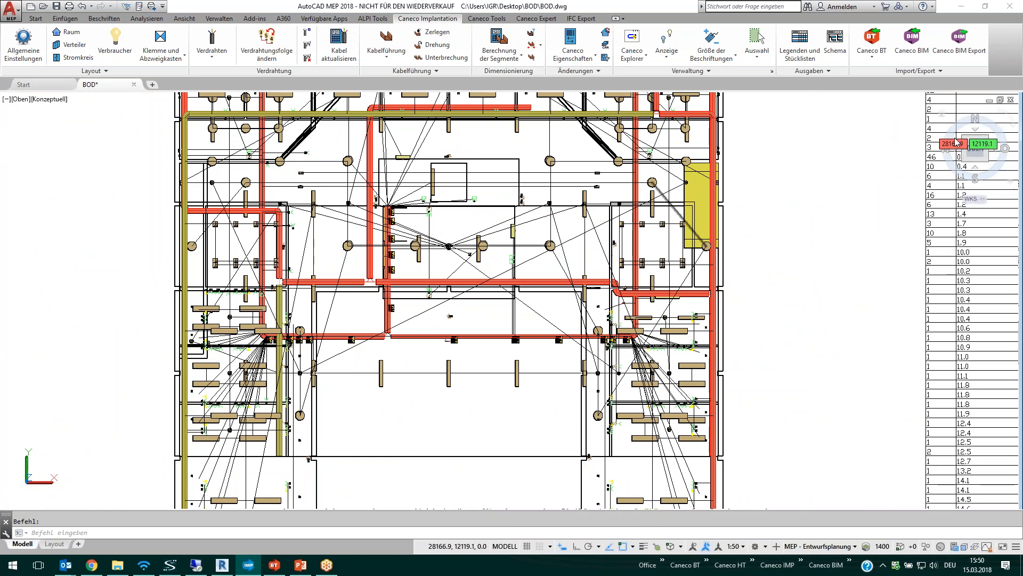
Step: Show the model in the southwest isometric view with the 2D-Drahtkörper visual style
{"action": "left_click", "coordinate": [964, 157]}
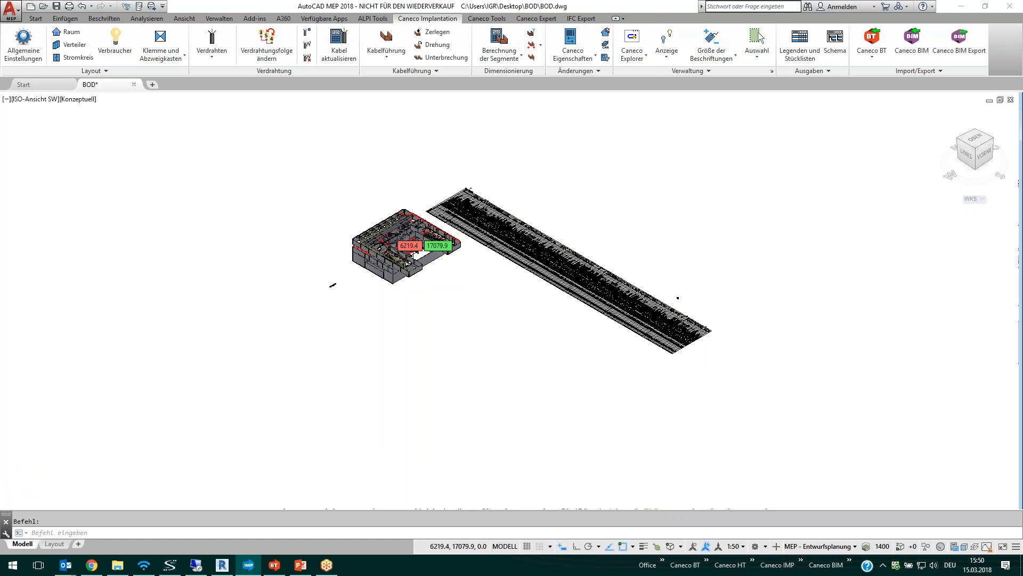
{"action": "scroll", "coordinate": [388, 233], "scroll_direction": "up", "scroll_amount": 2}
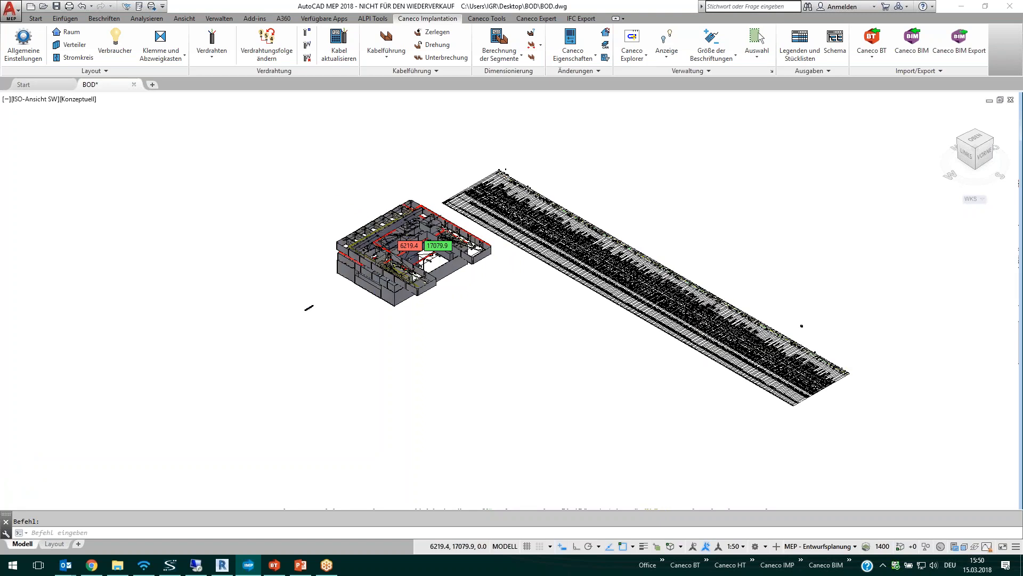
{"action": "scroll", "coordinate": [388, 233], "scroll_direction": "up", "scroll_amount": 2}
{"action": "left_click", "coordinate": [80, 99]}
{"action": "left_click", "coordinate": [128, 125]}
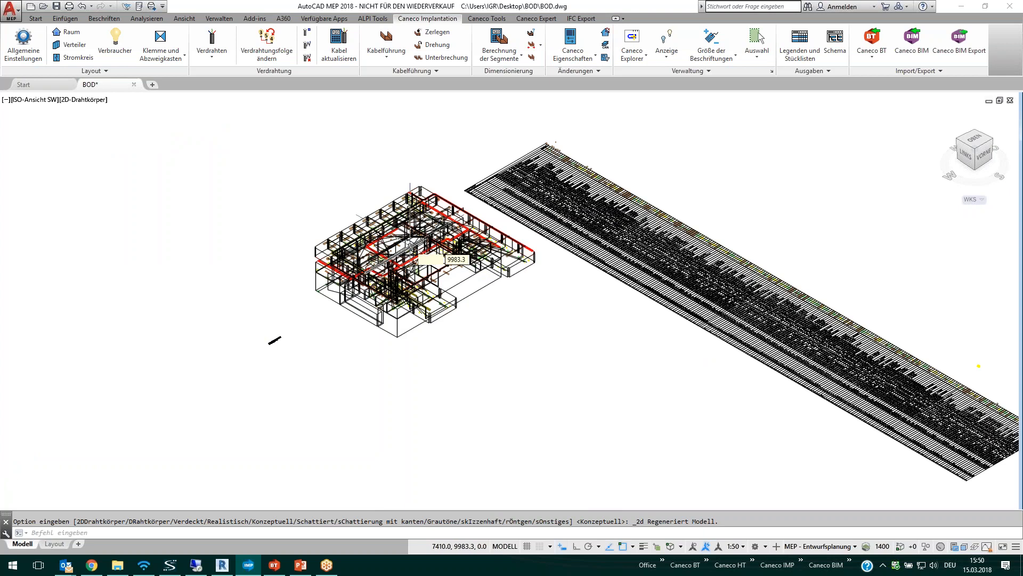
Step: Select one of the long luminaires inside the wireframe building model
{"action": "scroll", "coordinate": [411, 245], "scroll_direction": "up", "scroll_amount": 6}
{"action": "scroll", "coordinate": [421, 256], "scroll_direction": "down", "scroll_amount": 3}
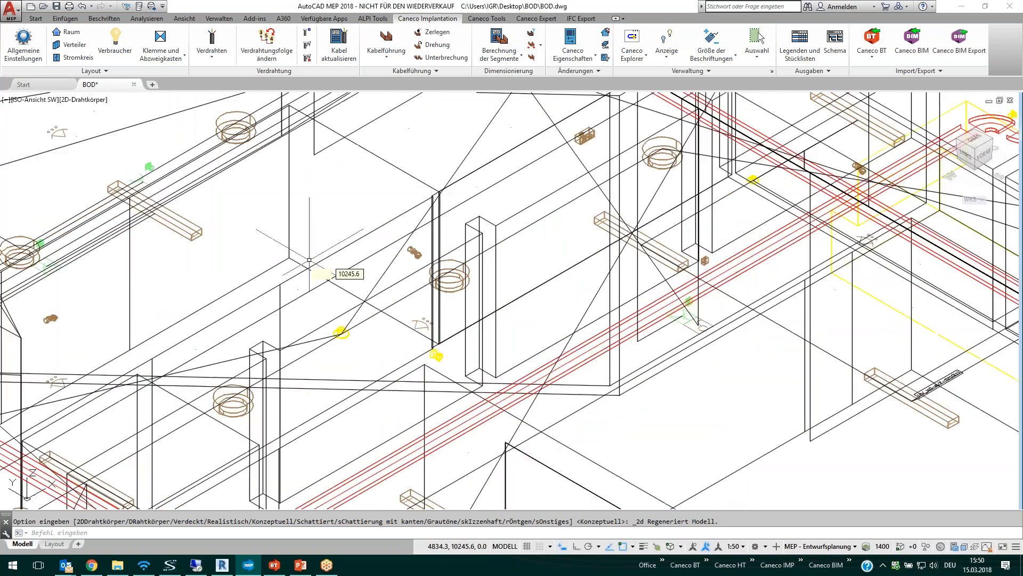
{"action": "left_click", "coordinate": [195, 229]}
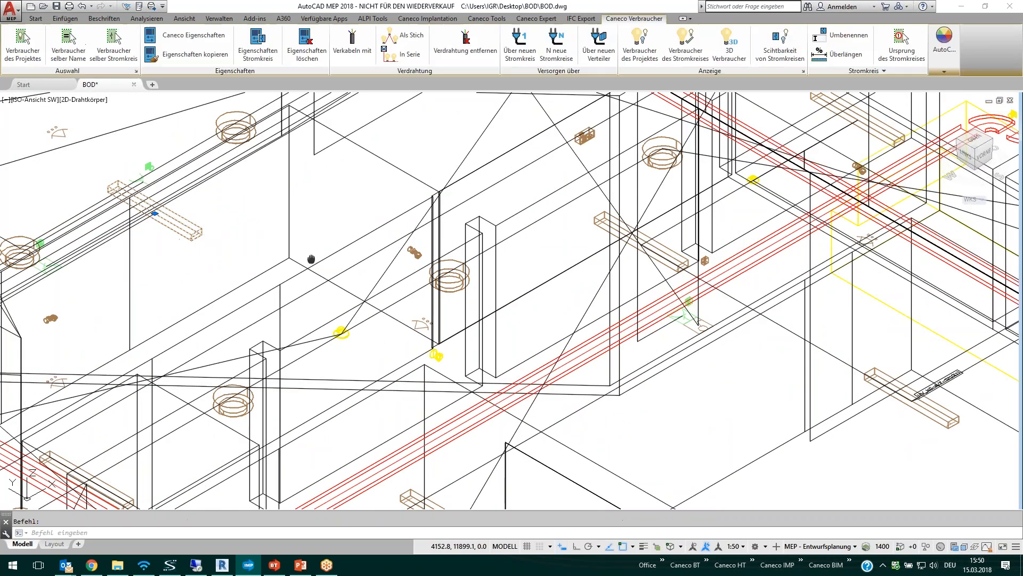
{"action": "middle_click_drag", "start_coordinate": [251, 236], "coordinate": [361, 291]}
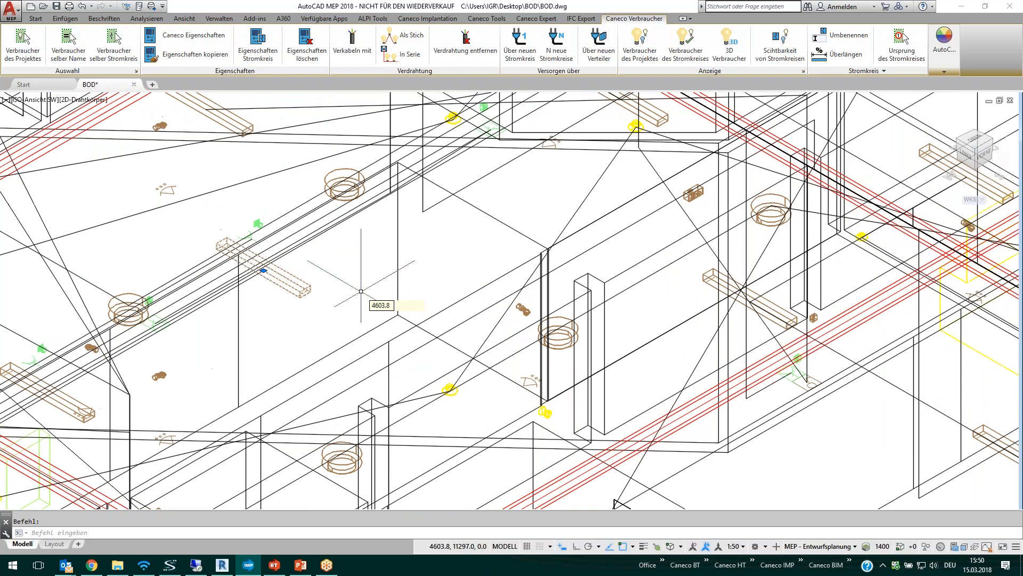
{"action": "scroll", "coordinate": [361, 291], "scroll_direction": "down", "scroll_amount": 2}
{"action": "left_click", "coordinate": [301, 221]}
{"action": "left_click", "coordinate": [404, 184]}
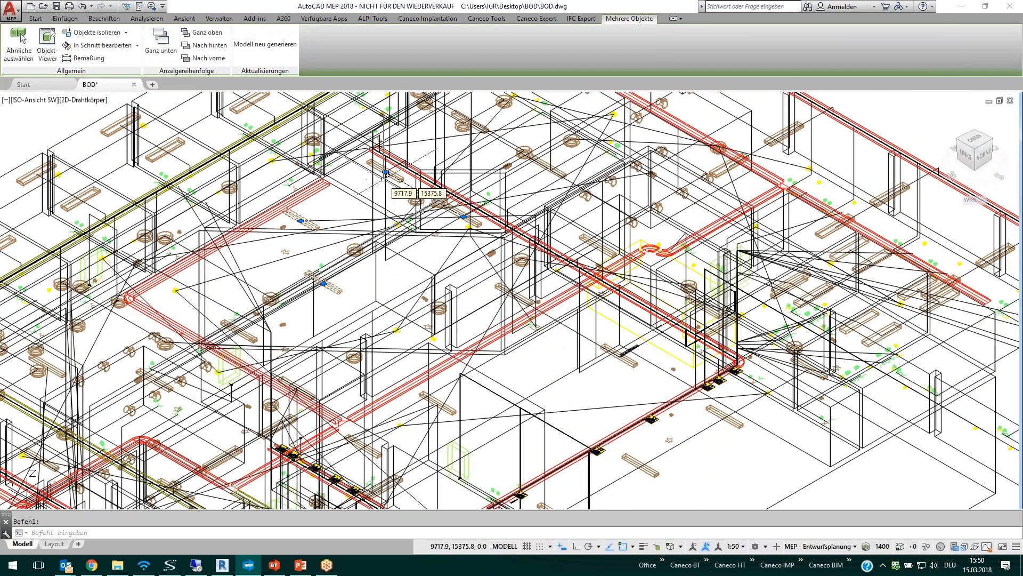
{"action": "key", "text": "Escape"}
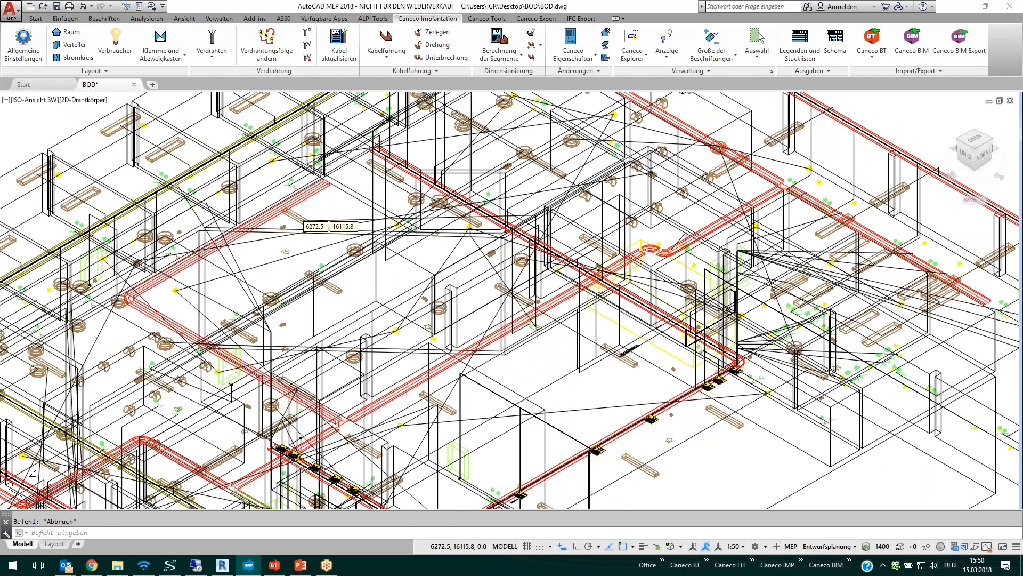
Step: Supply all consumers on the selected light's circuit from a new circuit in UV_KG, designated with the demo first name in capitals plus an underscore
{"action": "left_click", "coordinate": [300, 221]}
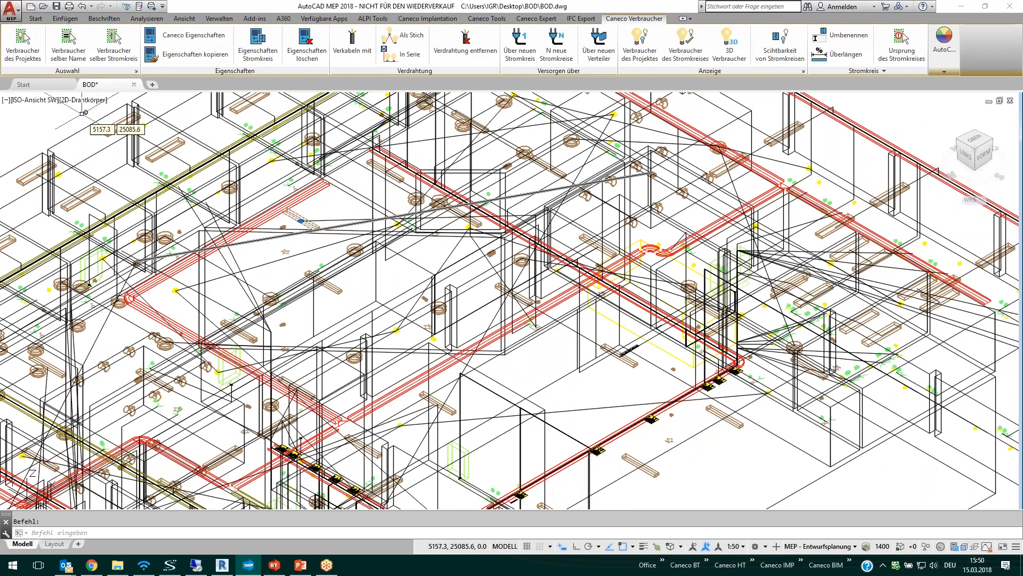
{"action": "left_click", "coordinate": [113, 45]}
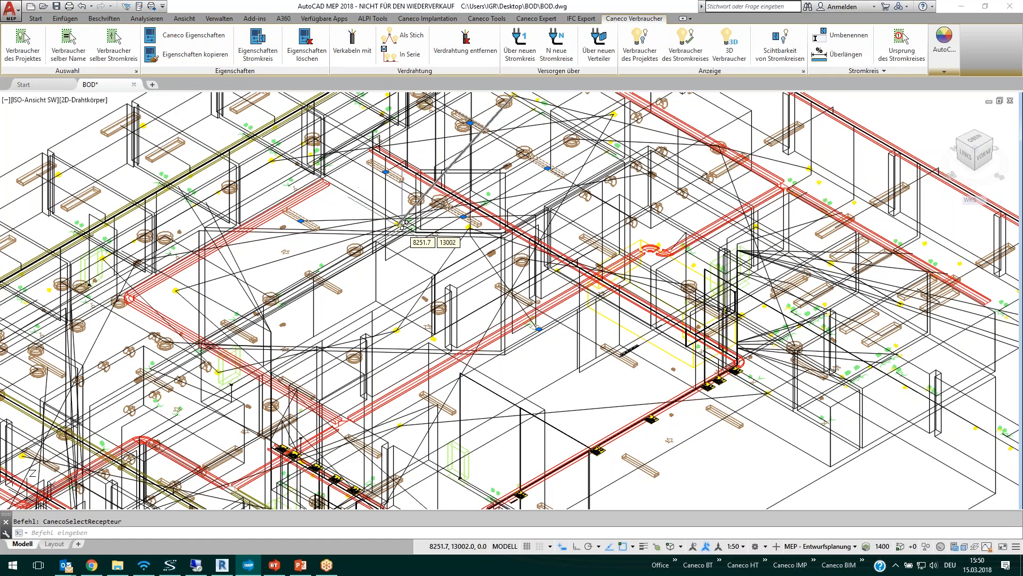
{"action": "left_click", "coordinate": [529, 55]}
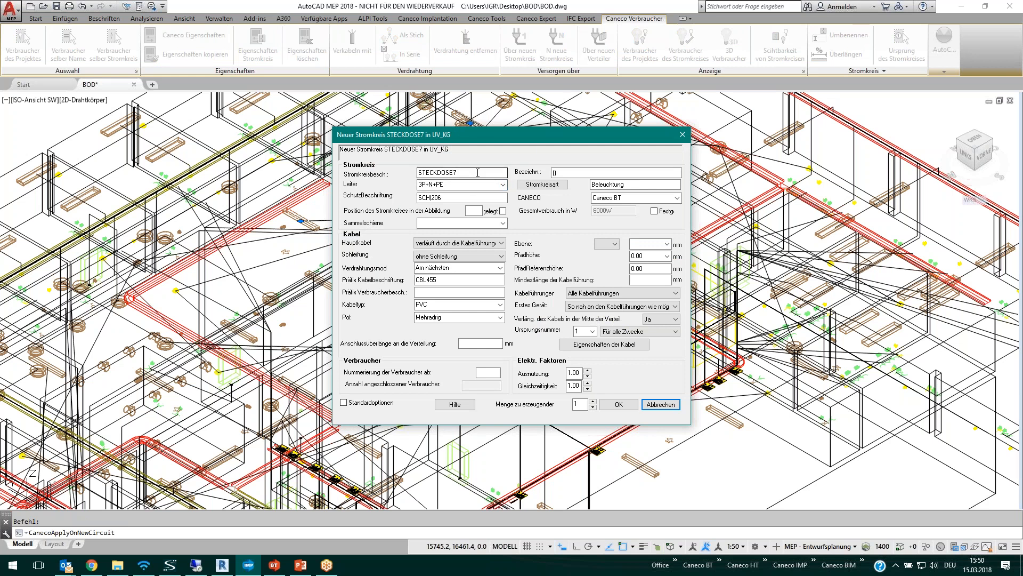
{"action": "left_click", "coordinate": [477, 172]}
{"action": "double_click", "coordinate": [447, 170]}
{"action": "type", "text": "PATRICIA_"}
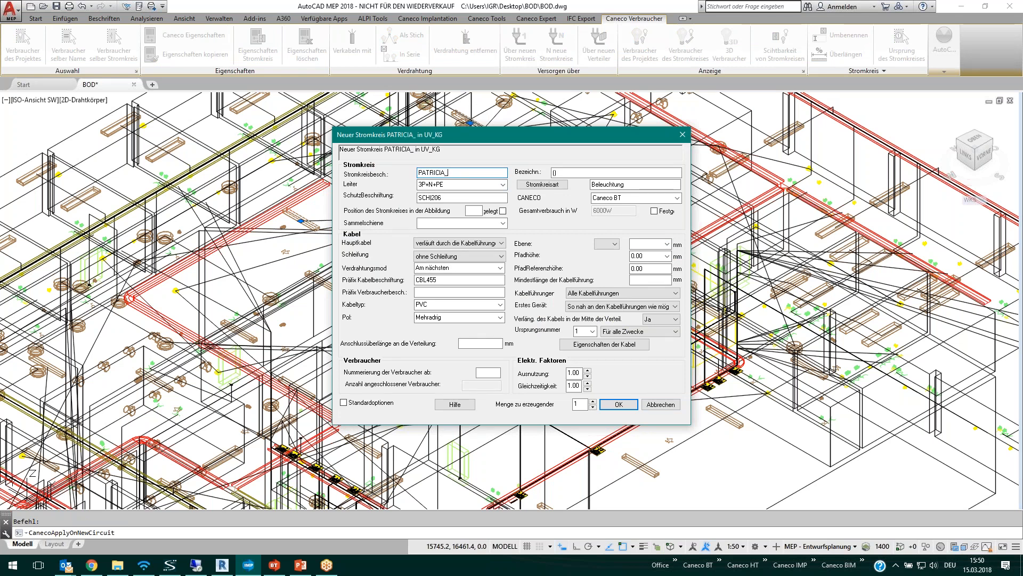
{"action": "left_click", "coordinate": [618, 405]}
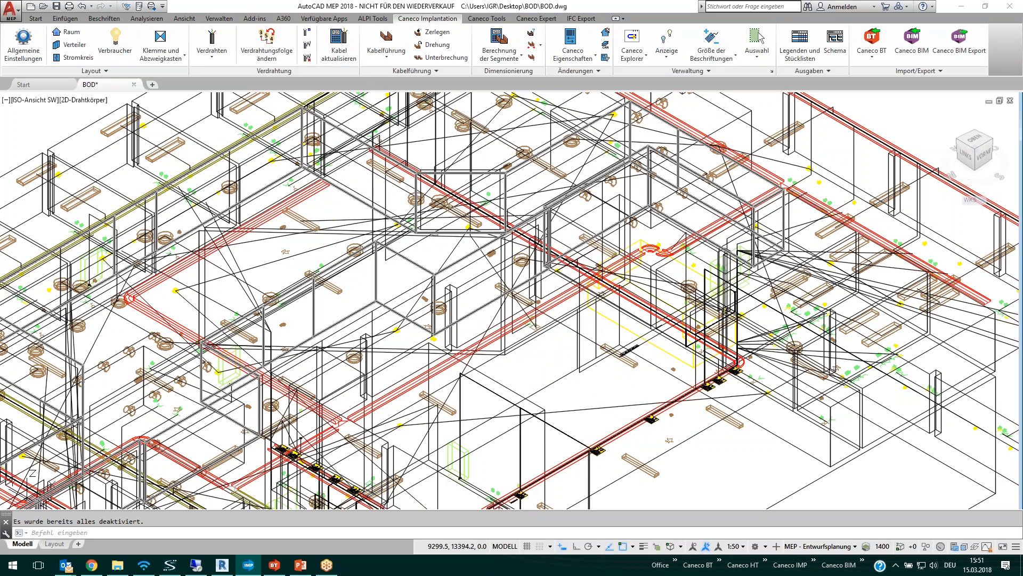
Step: Switch to Revit, start the Caneco Implantation import and browse to the BOD folder on the Desktop
{"action": "left_click", "coordinate": [223, 566]}
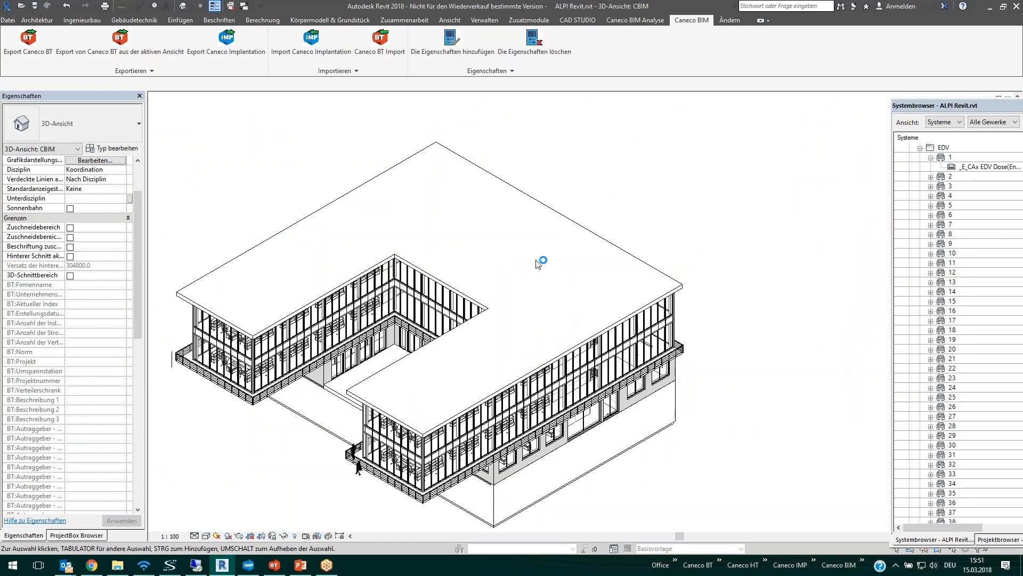
{"action": "middle_click_drag", "start_coordinate": [485, 291], "coordinate": [533, 262]}
{"action": "left_click", "coordinate": [311, 45]}
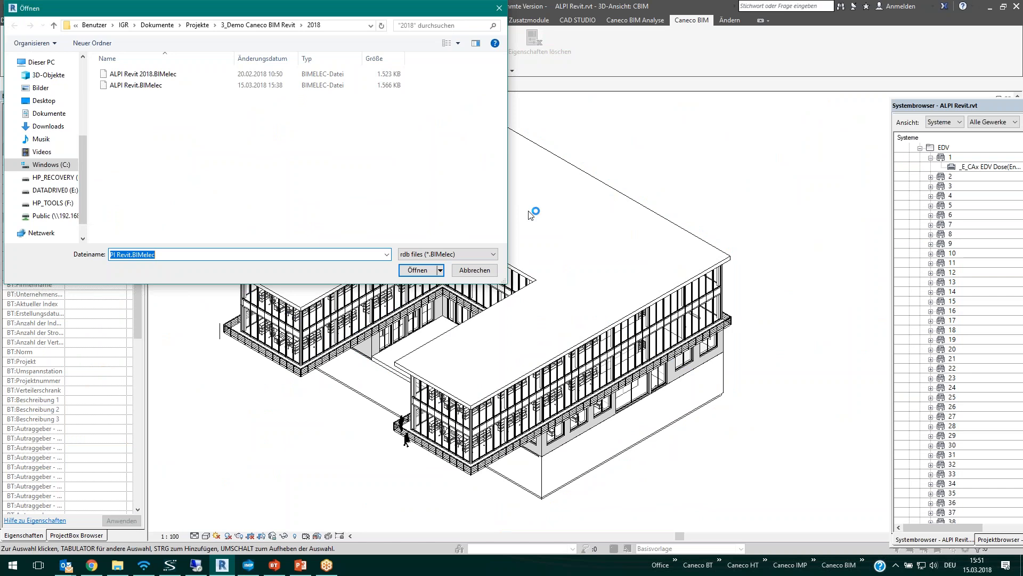
{"action": "left_click", "coordinate": [66, 101]}
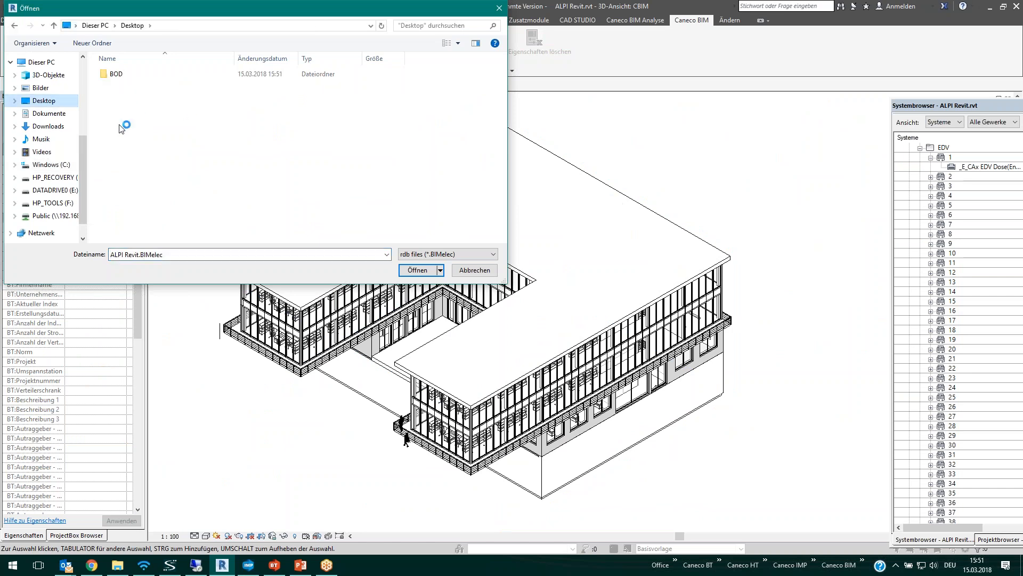
{"action": "double_click", "coordinate": [122, 74]}
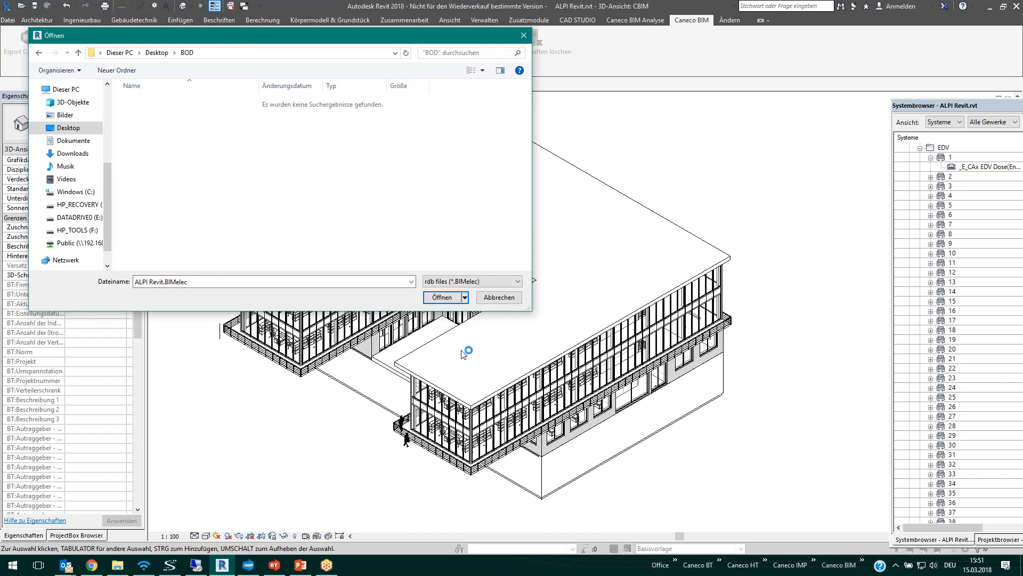
Step: Switch to AutoCAD MEP and export the drawing for Caneco BIM to Desktop\BOD as a BIMelec file named with the demo first name
{"action": "left_click", "coordinate": [246, 566]}
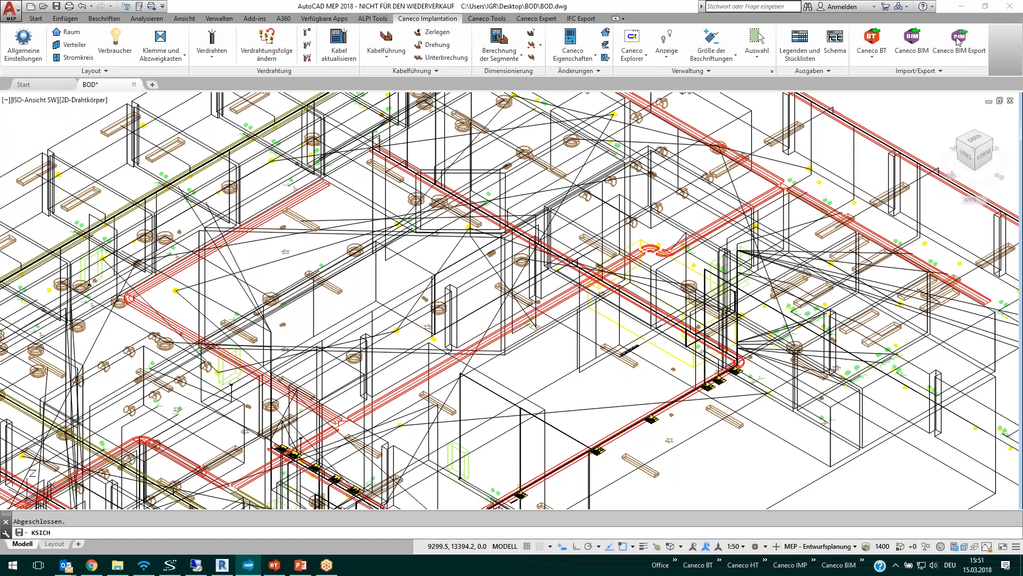
{"action": "left_click", "coordinate": [960, 42]}
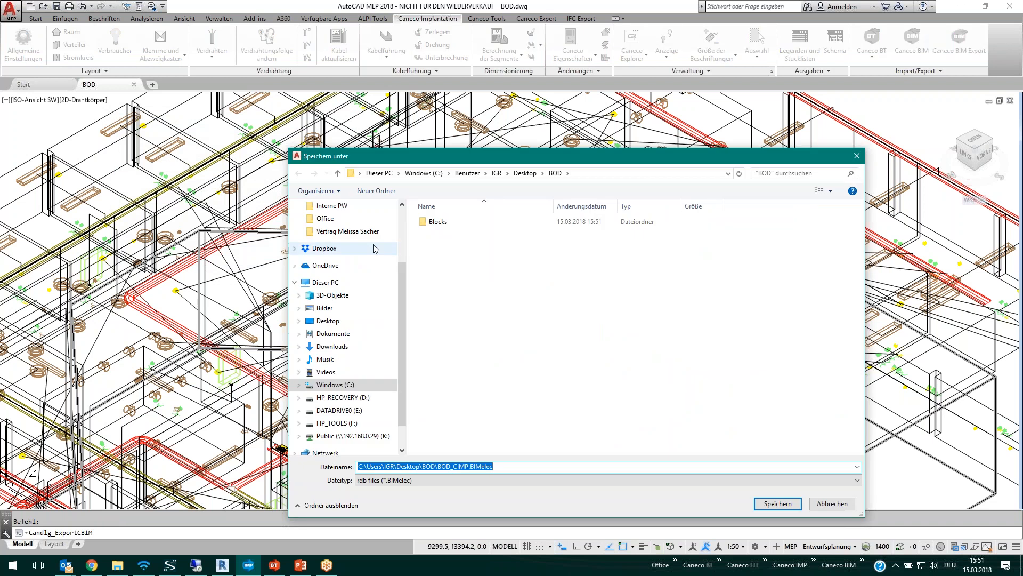
{"action": "left_click", "coordinate": [326, 321]}
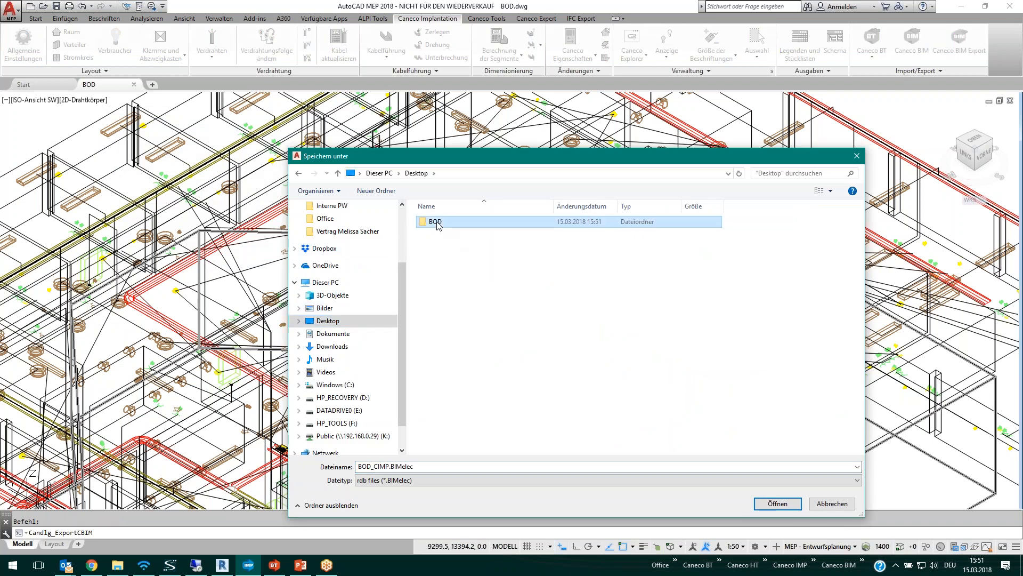
{"action": "double_click", "coordinate": [385, 466]}
{"action": "left_click", "coordinate": [384, 467]}
{"action": "left_click_drag", "start_coordinate": [357, 467], "coordinate": [327, 467]}
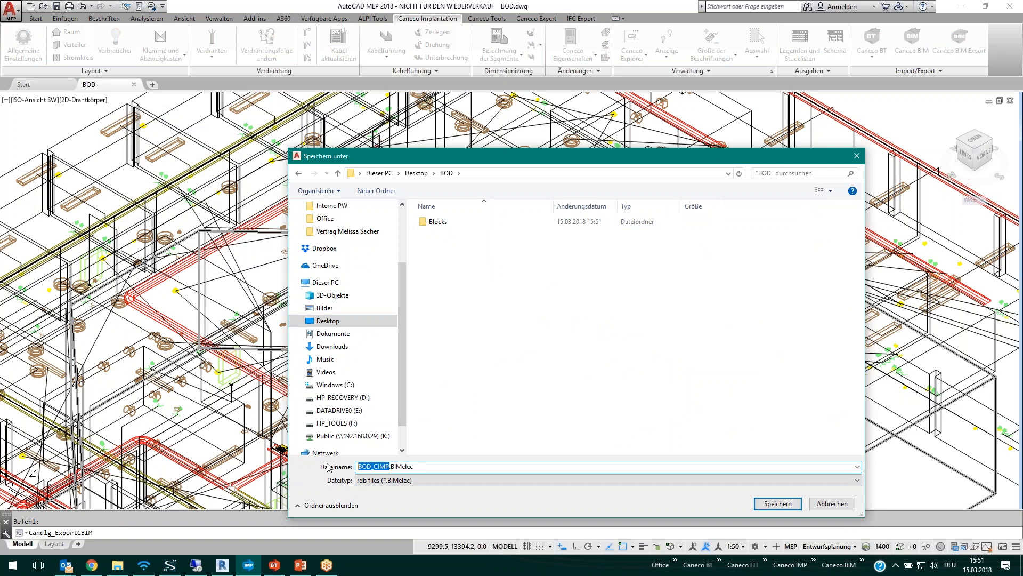
{"action": "type", "text": "Patricia"}
{"action": "left_click", "coordinate": [784, 503]}
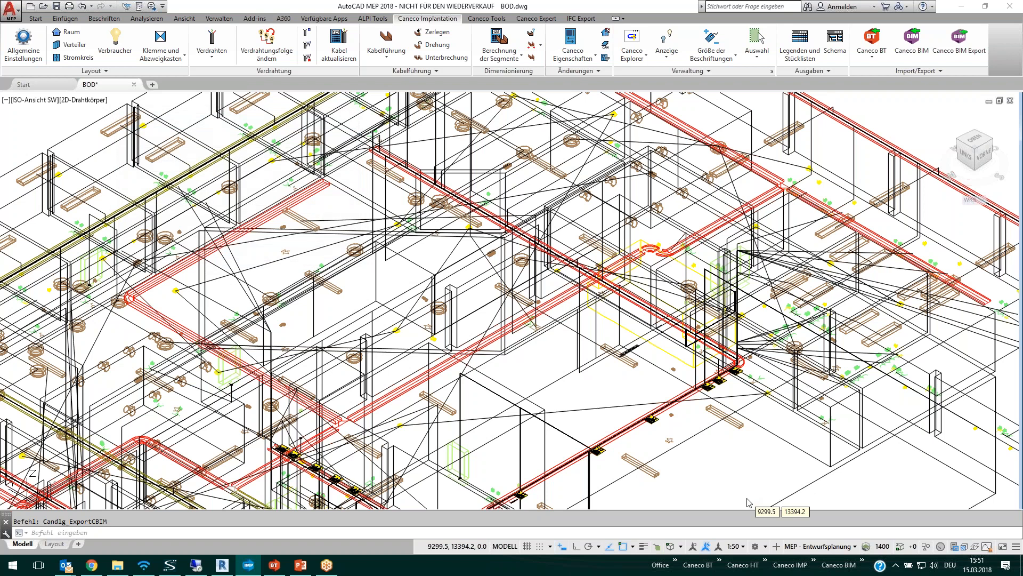
Step: Switch back to Revit and open the exported BIMelec file from the BOD folder for import
{"action": "left_click", "coordinate": [222, 565]}
{"action": "left_click", "coordinate": [162, 114]}
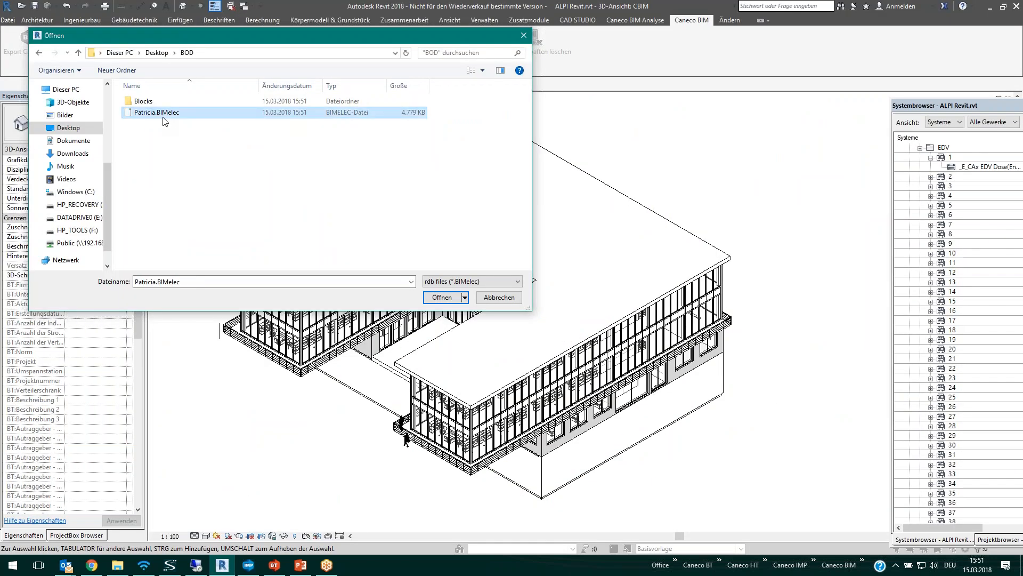
{"action": "left_click", "coordinate": [442, 297]}
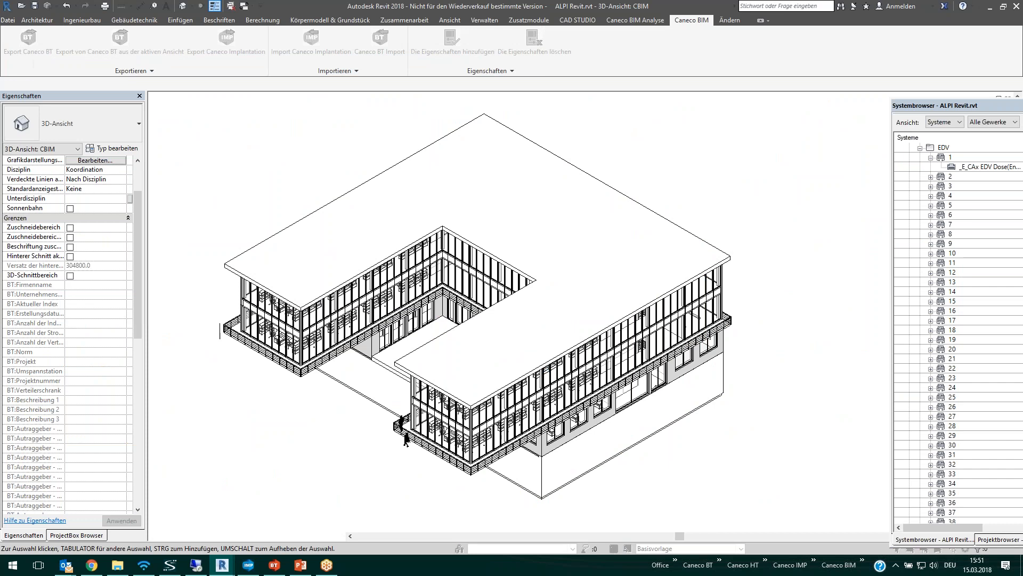
Step: Enable all import options, including circuits, CI and CBT parameters, cable placeholders and Caneco Implantation objects, and run the import
{"action": "left_click_drag", "start_coordinate": [276, 89], "coordinate": [310, 88]}
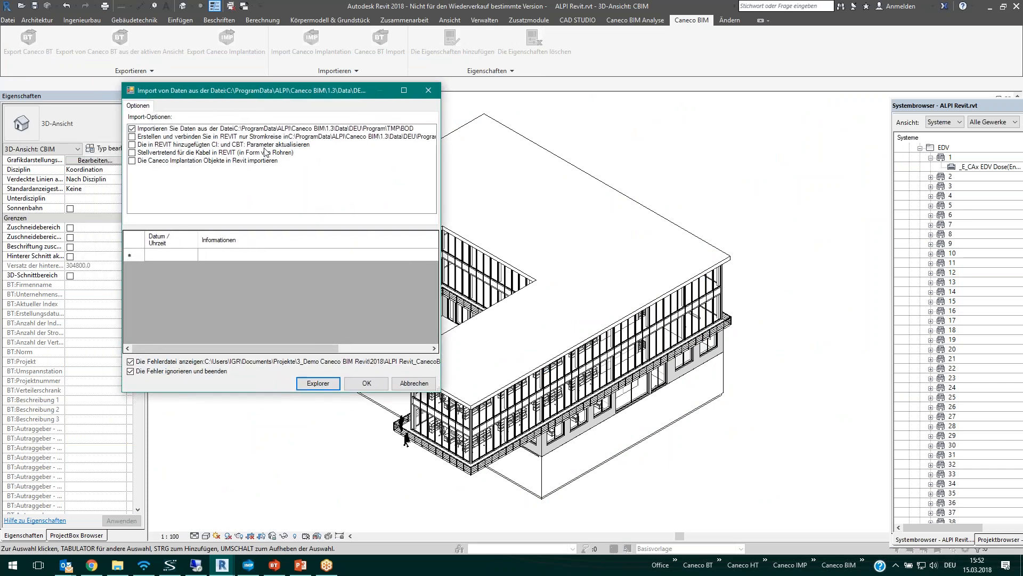
{"action": "left_click", "coordinate": [131, 144]}
{"action": "left_click", "coordinate": [132, 144]}
{"action": "left_click", "coordinate": [131, 152]}
{"action": "left_click", "coordinate": [132, 161]}
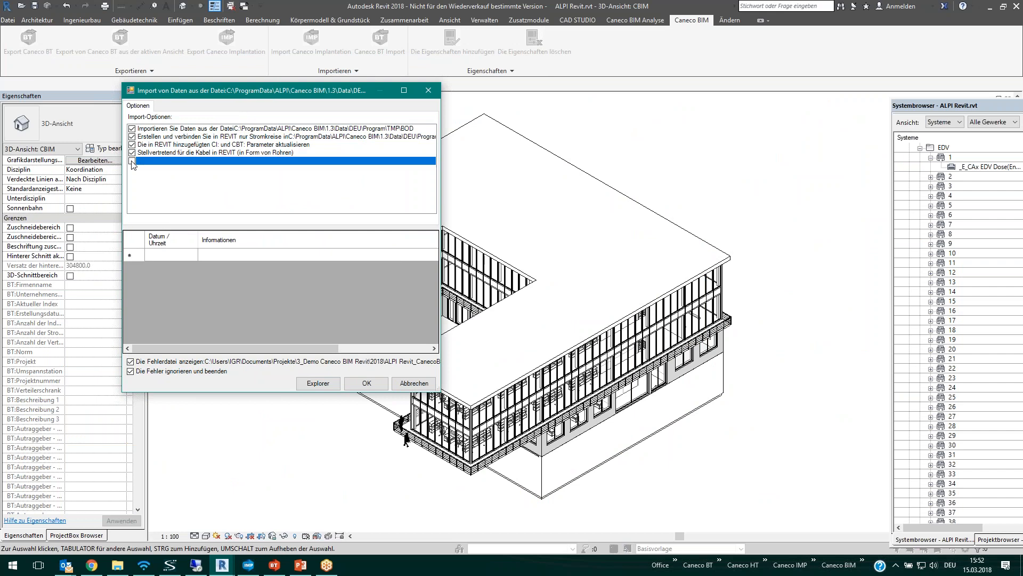
{"action": "left_click", "coordinate": [363, 387]}
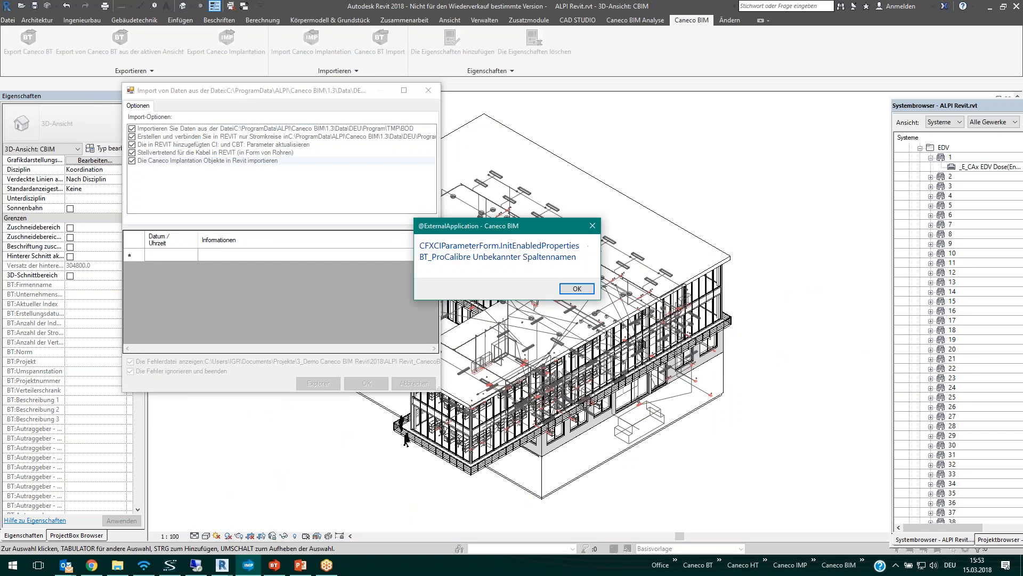
Step: Cancel the Caneco Implantation property selection and accept the warnings about empty power systems
{"action": "key", "text": "Return"}
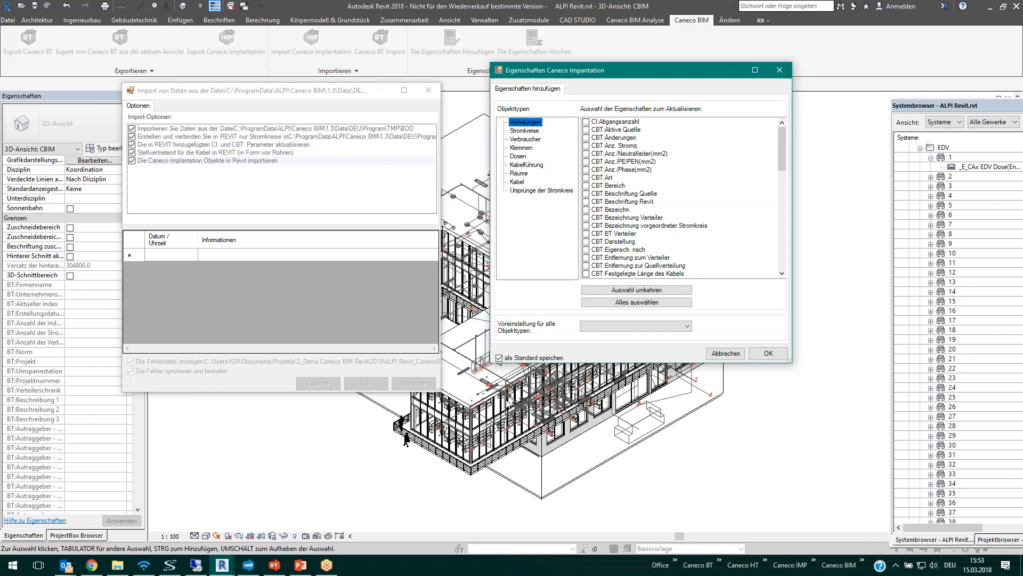
{"action": "left_click", "coordinate": [722, 353]}
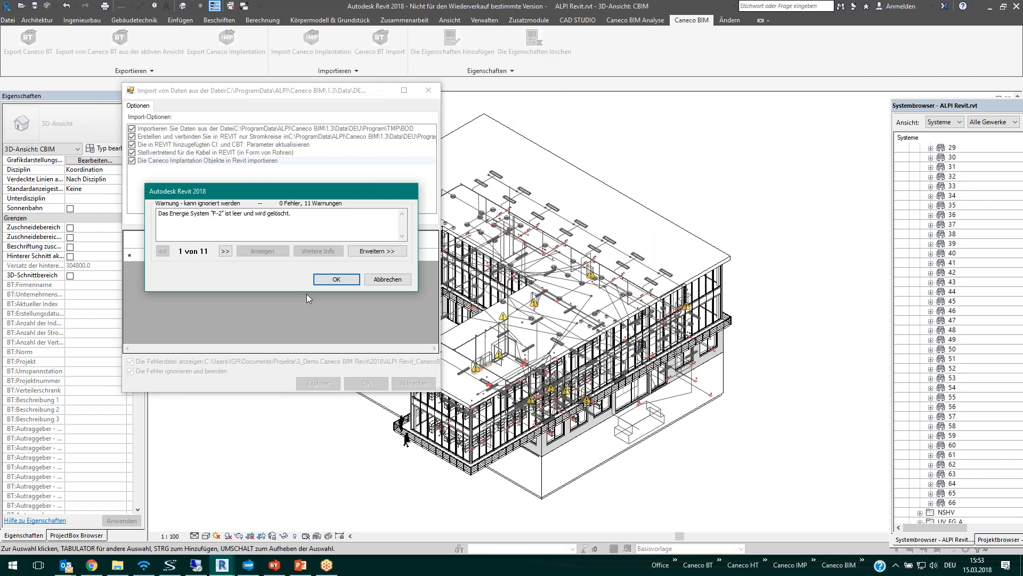
{"action": "left_click", "coordinate": [344, 278]}
{"action": "left_click", "coordinate": [366, 383]}
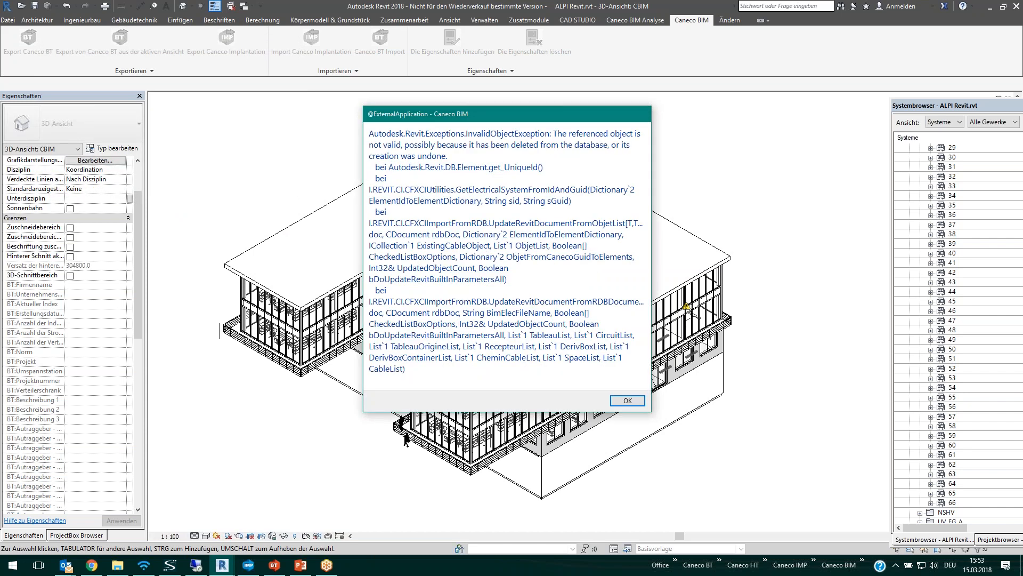
Step: Dismiss the remaining import messages and choose not to save the project at the save reminder
{"action": "key", "text": "Return"}
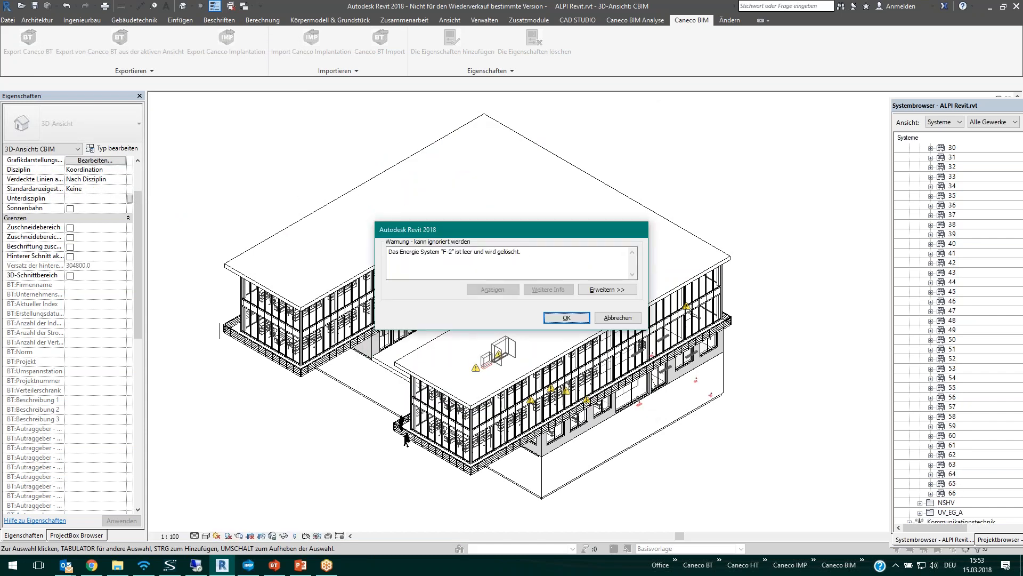
{"action": "key", "text": "Return"}
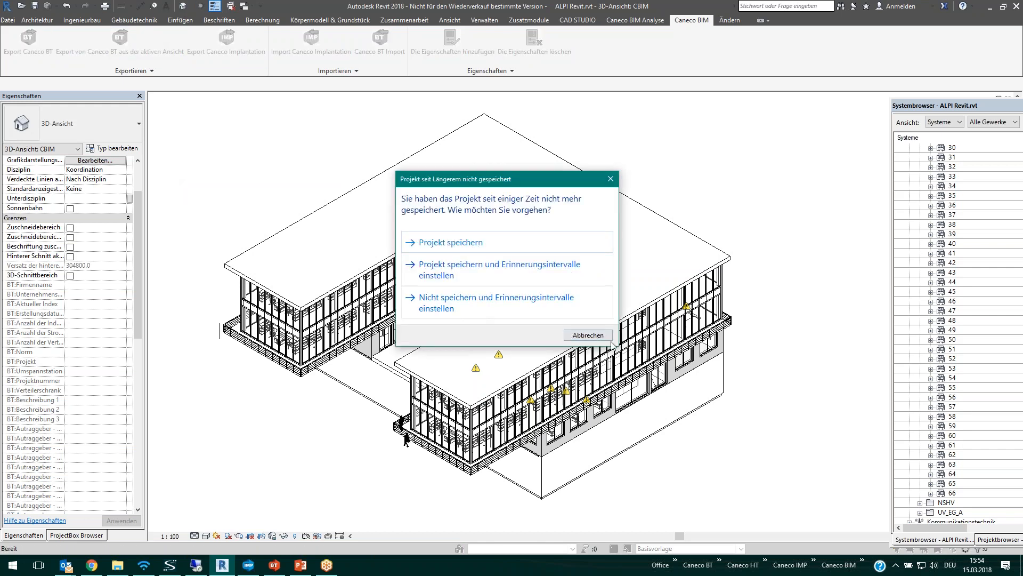
{"action": "left_click", "coordinate": [478, 315]}
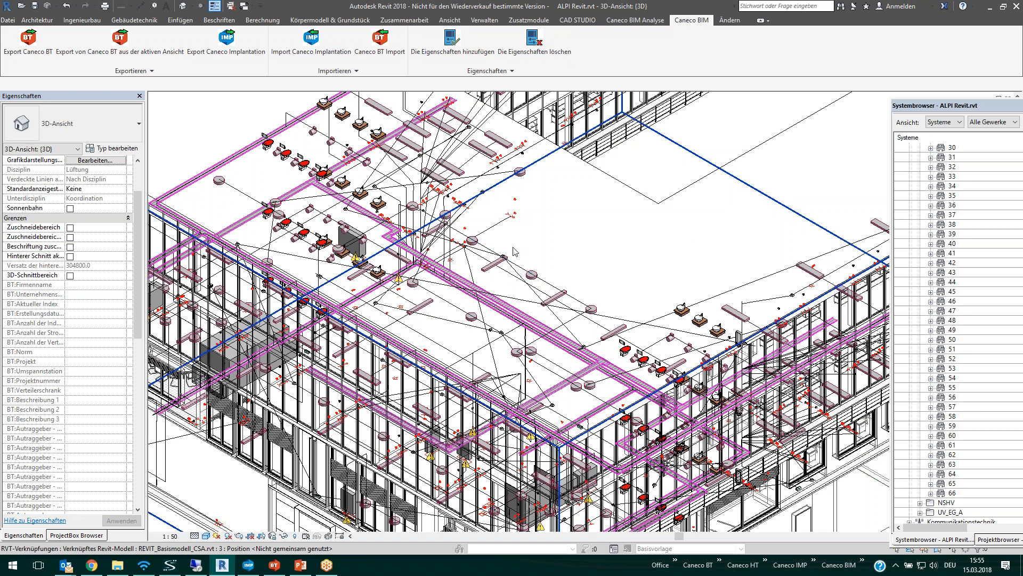
Step: Open the E KG 1 electrical floor plan and examine the cable trays and devices around the central core
{"action": "scroll", "coordinate": [514, 251], "scroll_direction": "down", "scroll_amount": 2}
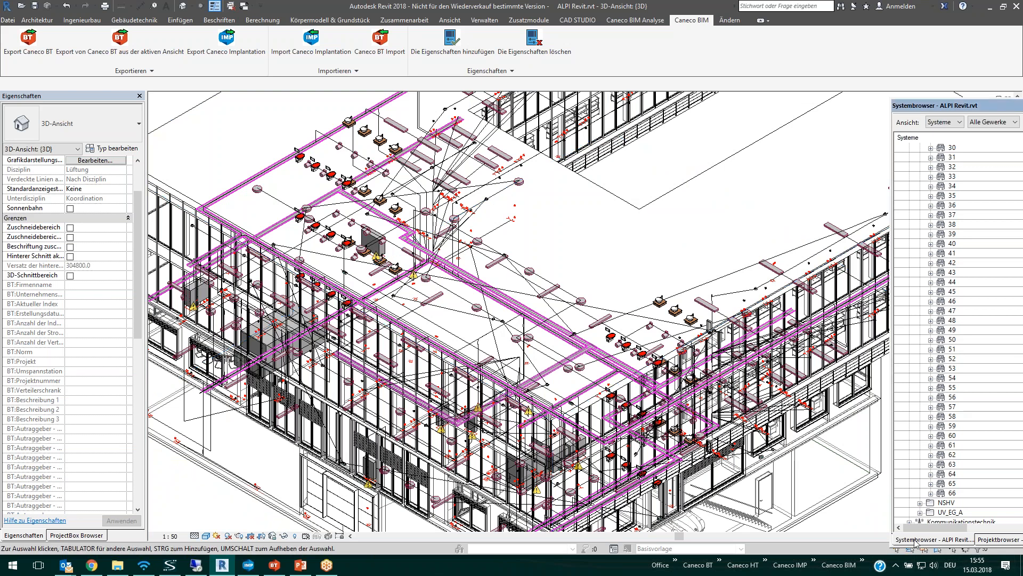
{"action": "left_click", "coordinate": [993, 539]}
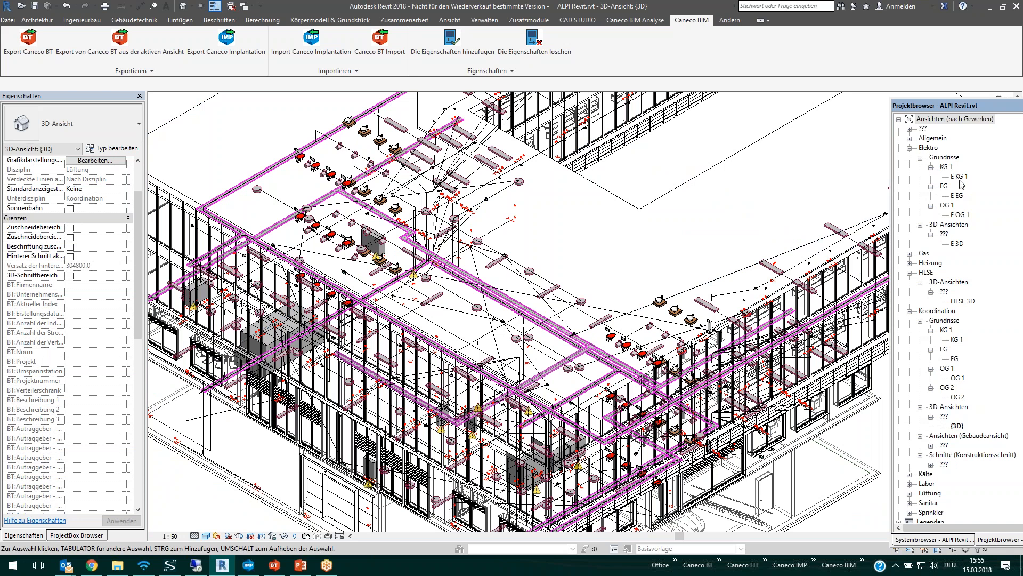
{"action": "double_click", "coordinate": [960, 176]}
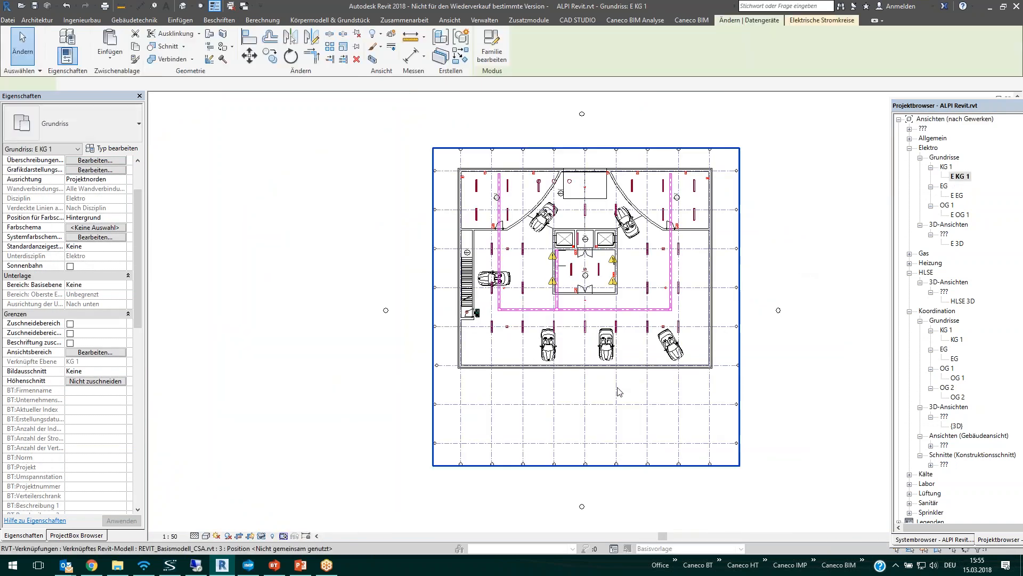
{"action": "scroll", "coordinate": [579, 314], "scroll_direction": "up", "scroll_amount": 2}
{"action": "scroll", "coordinate": [581, 317], "scroll_direction": "up", "scroll_amount": 3}
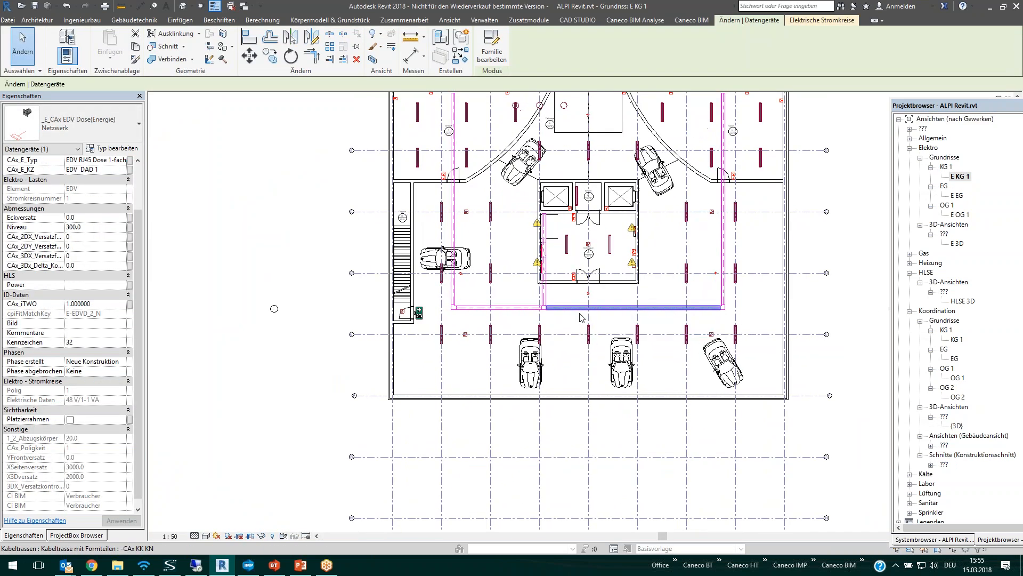
{"action": "scroll", "coordinate": [581, 318], "scroll_direction": "up", "scroll_amount": 1}
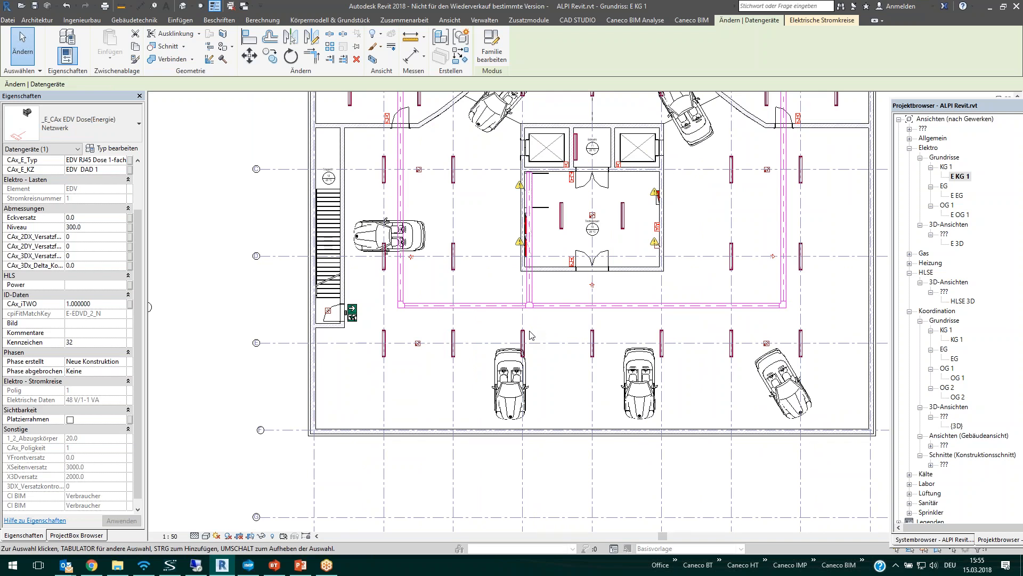
{"action": "middle_click_drag", "start_coordinate": [658, 299], "coordinate": [541, 328]}
Step: Reopen the {3D} view, select one flexible Caneco cable near the roof's cable trays and display the Caneco BIM Analyse tools
{"action": "double_click", "coordinate": [956, 425]}
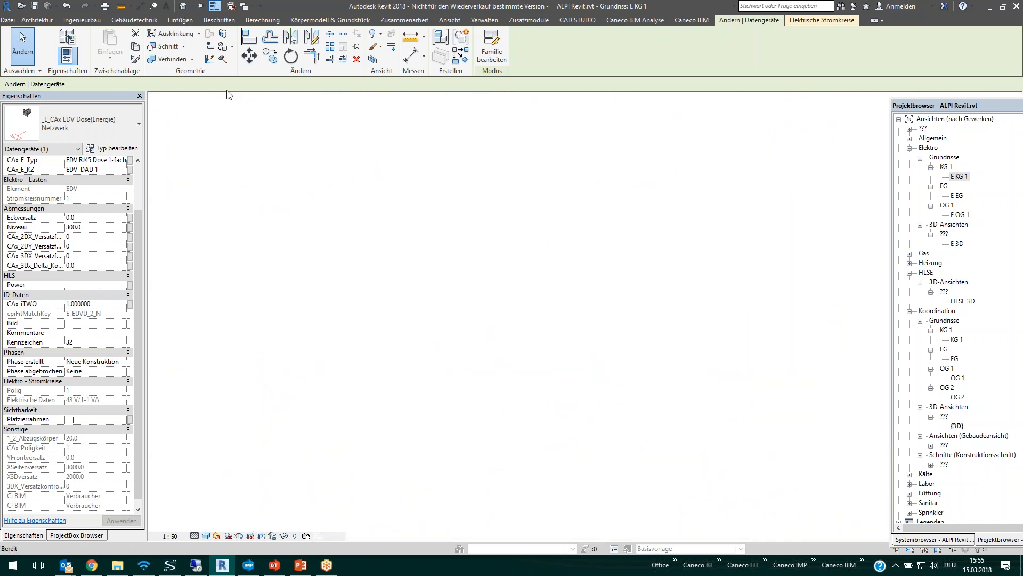
{"action": "left_click", "coordinate": [544, 297]}
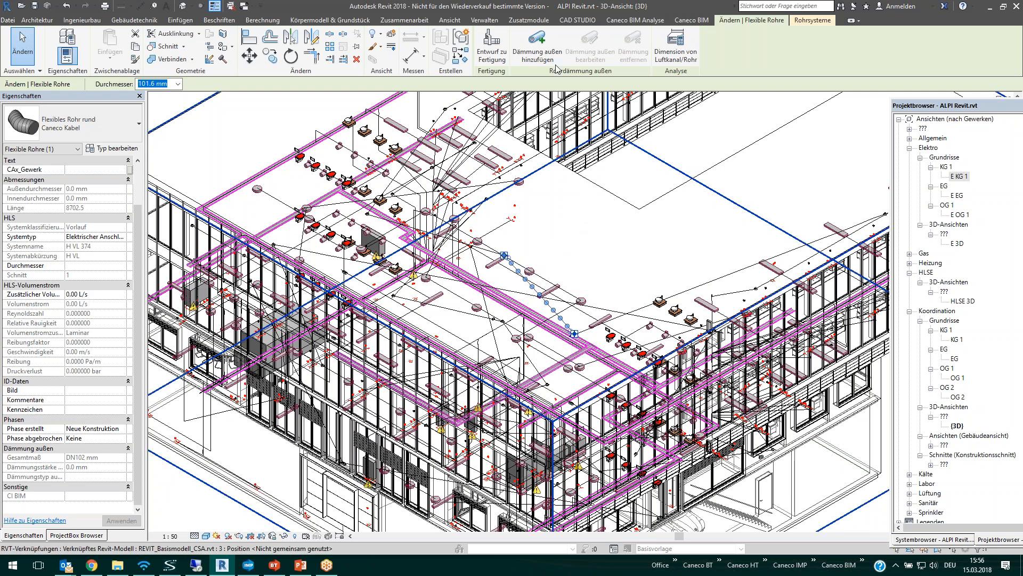
{"action": "left_click", "coordinate": [633, 21]}
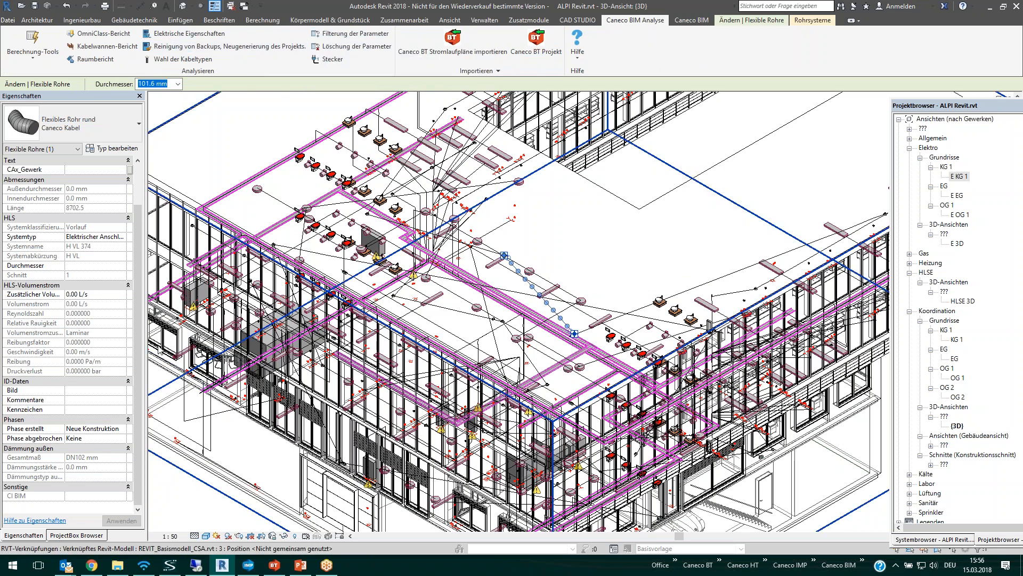
Step: Try to open the electrical properties of the selected flexible Caneco cable, examine its route beside the cable trays and deselect it
{"action": "left_click", "coordinate": [187, 33]}
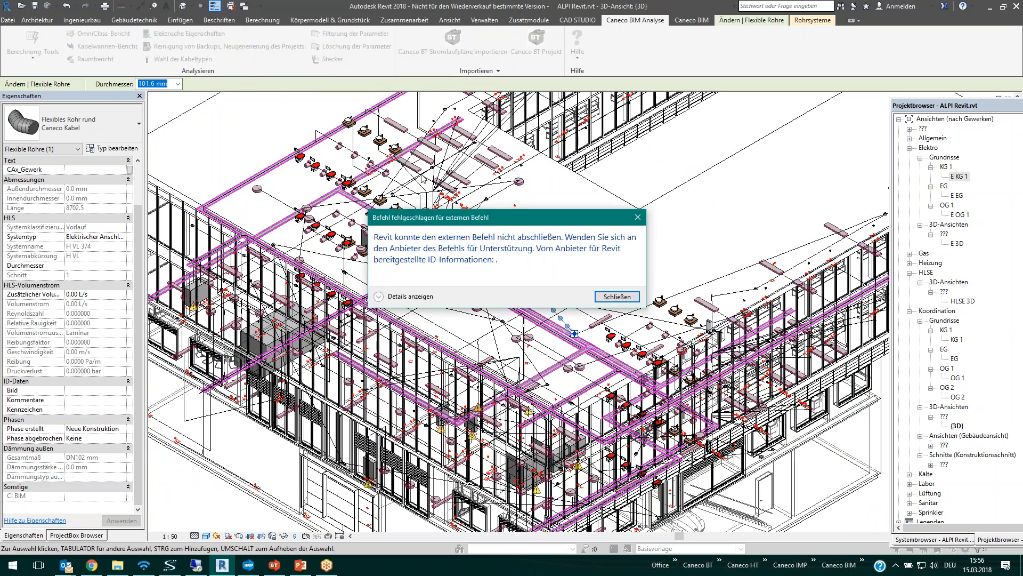
{"action": "left_click", "coordinate": [618, 297]}
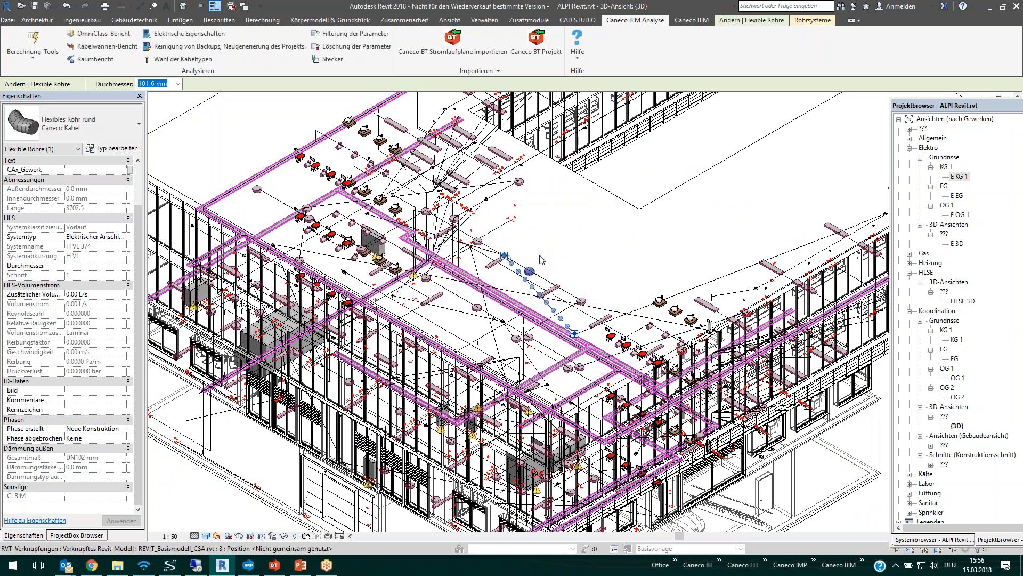
{"action": "scroll", "coordinate": [521, 273], "scroll_direction": "up", "scroll_amount": 3}
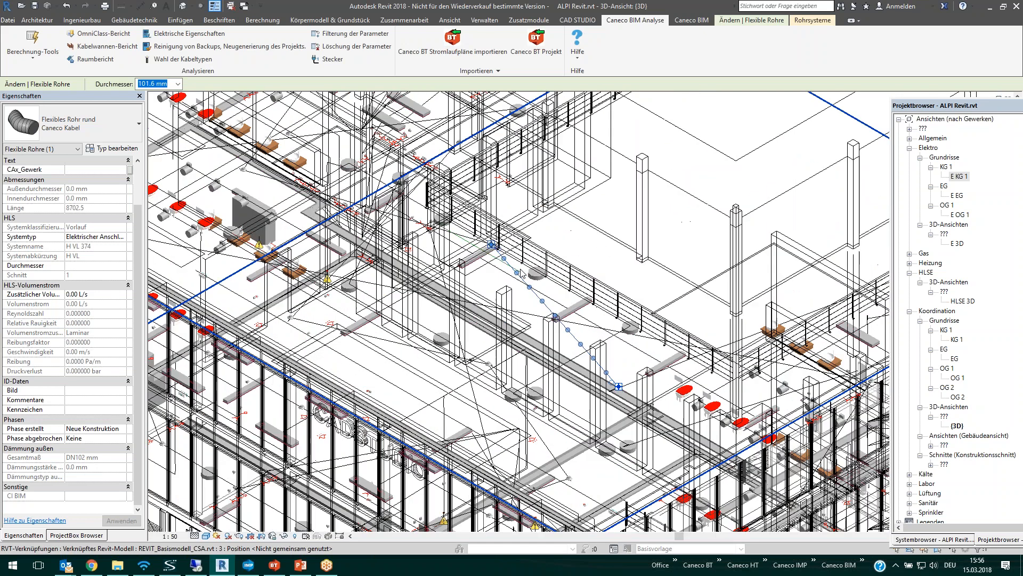
{"action": "scroll", "coordinate": [521, 273], "scroll_direction": "up", "scroll_amount": 1}
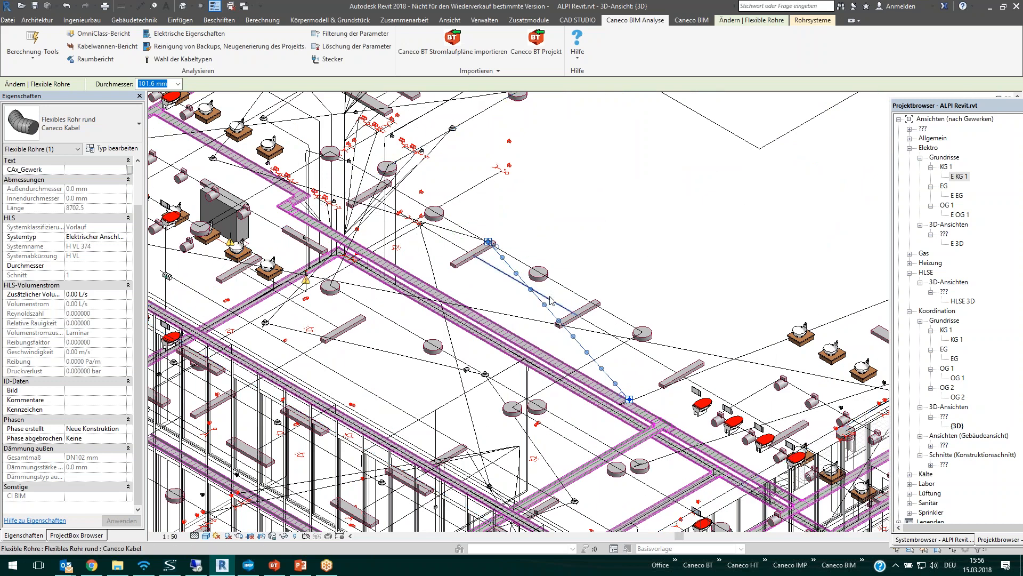
{"action": "scroll", "coordinate": [550, 301], "scroll_direction": "down", "scroll_amount": 4}
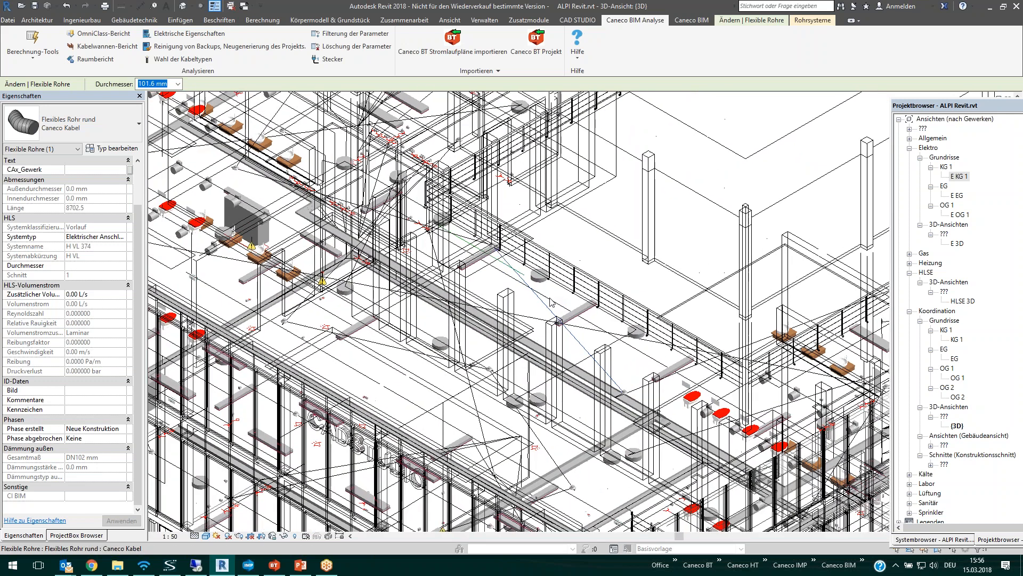
{"action": "scroll", "coordinate": [557, 318], "scroll_direction": "down", "scroll_amount": 1}
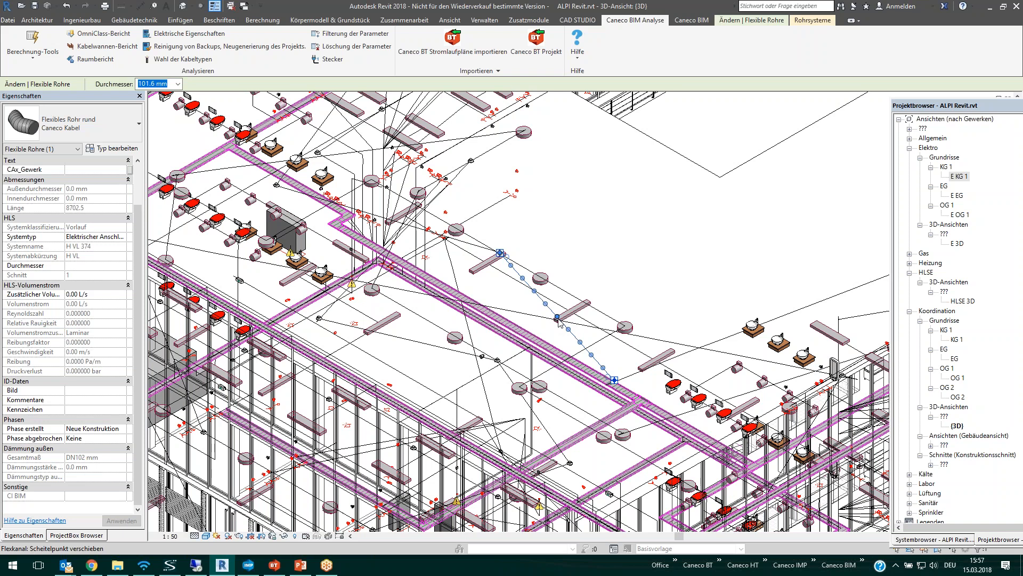
{"action": "key", "text": "Escape"}
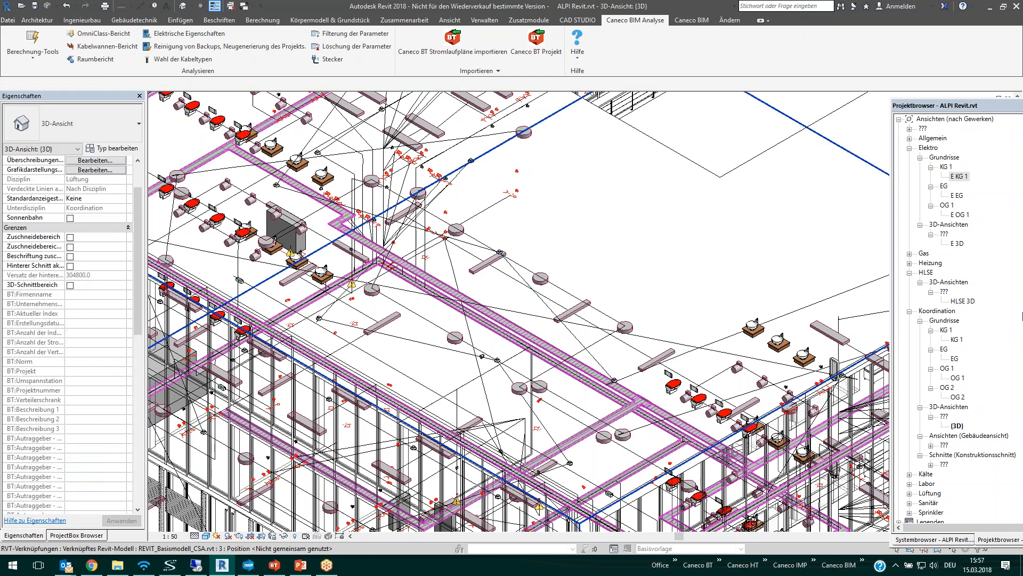
Step: Open the E KG 1 electrical floor plan and update all cable trays from BOD.rdb in the desktop's BOD folder
{"action": "double_click", "coordinate": [962, 180]}
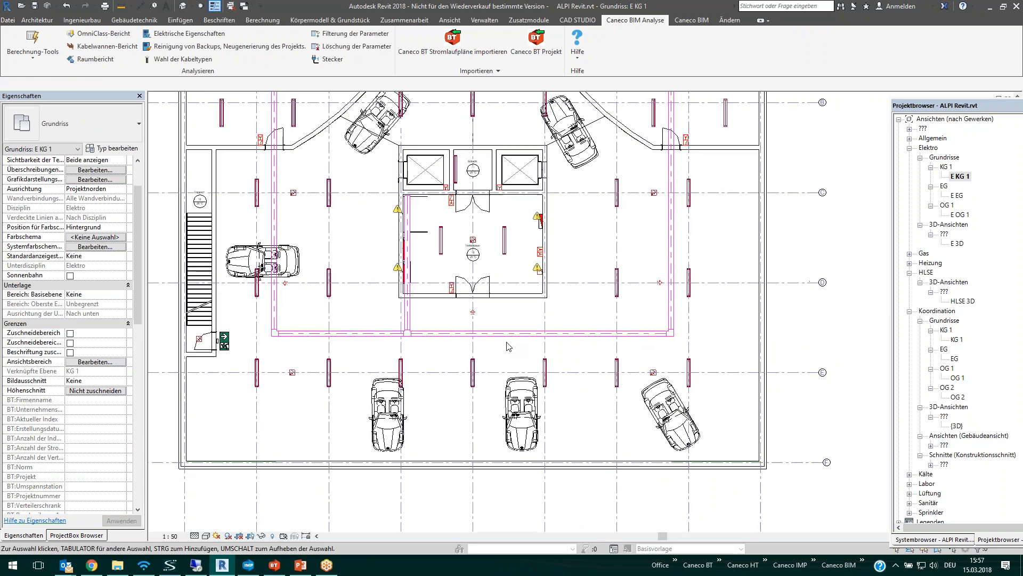
{"action": "left_click", "coordinate": [691, 20]}
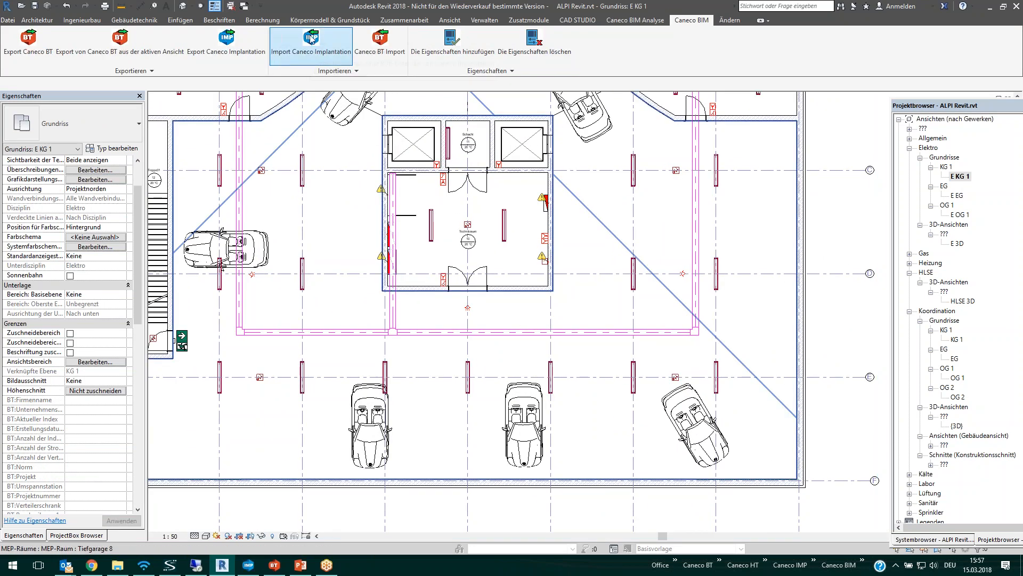
{"action": "left_click", "coordinate": [342, 70]}
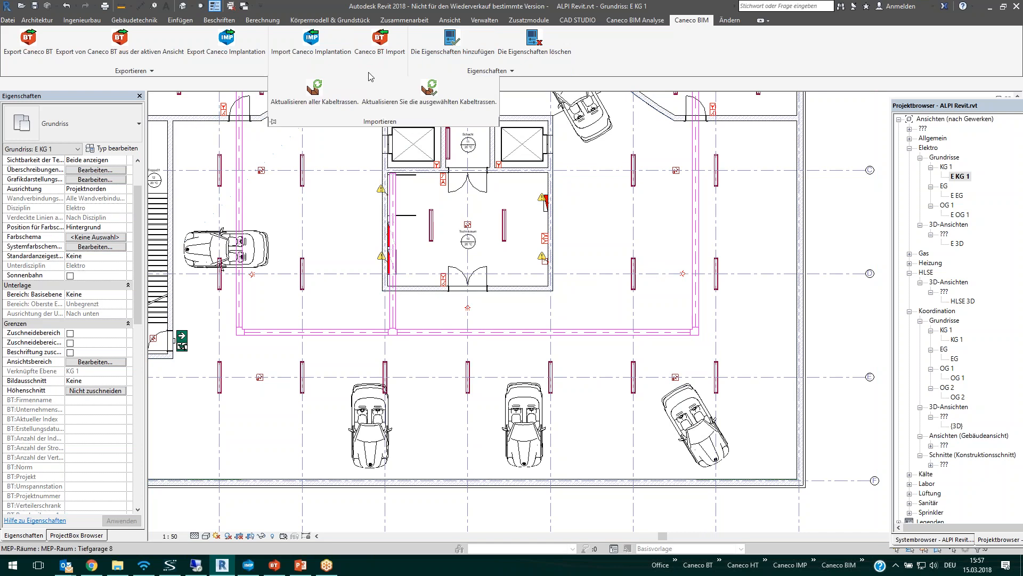
{"action": "left_click", "coordinate": [313, 93]}
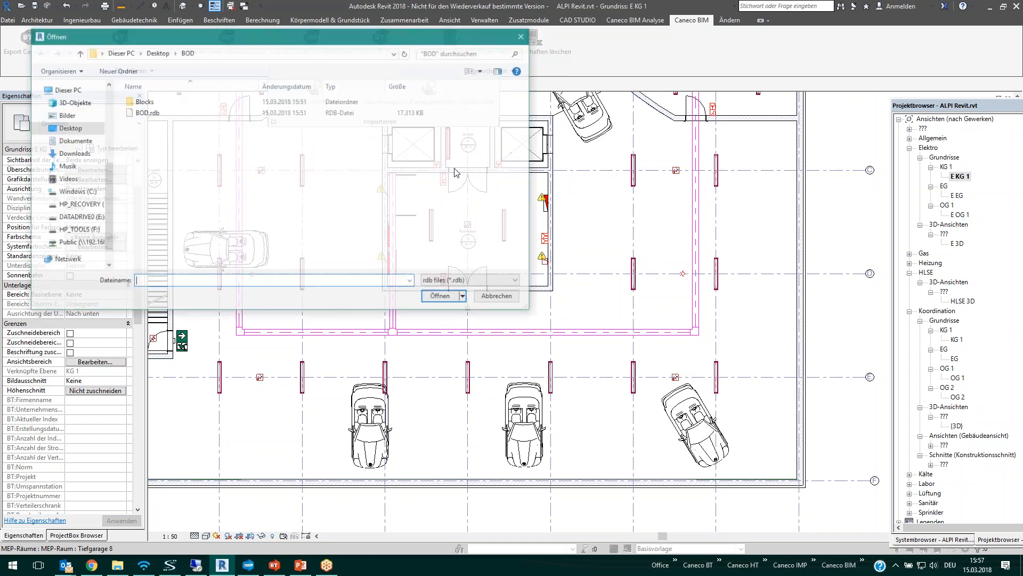
{"action": "left_click", "coordinate": [145, 114]}
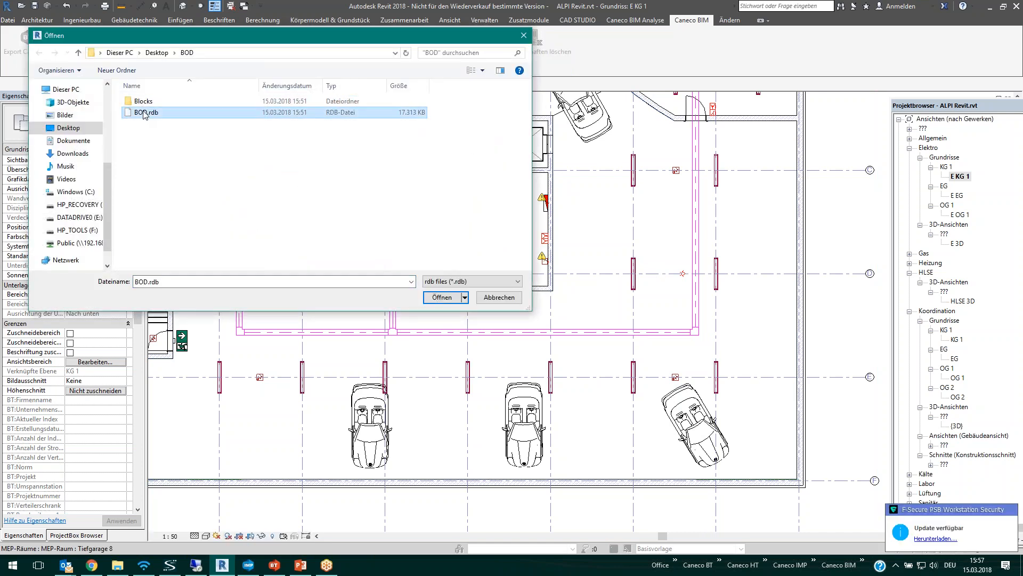
{"action": "double_click", "coordinate": [144, 113]}
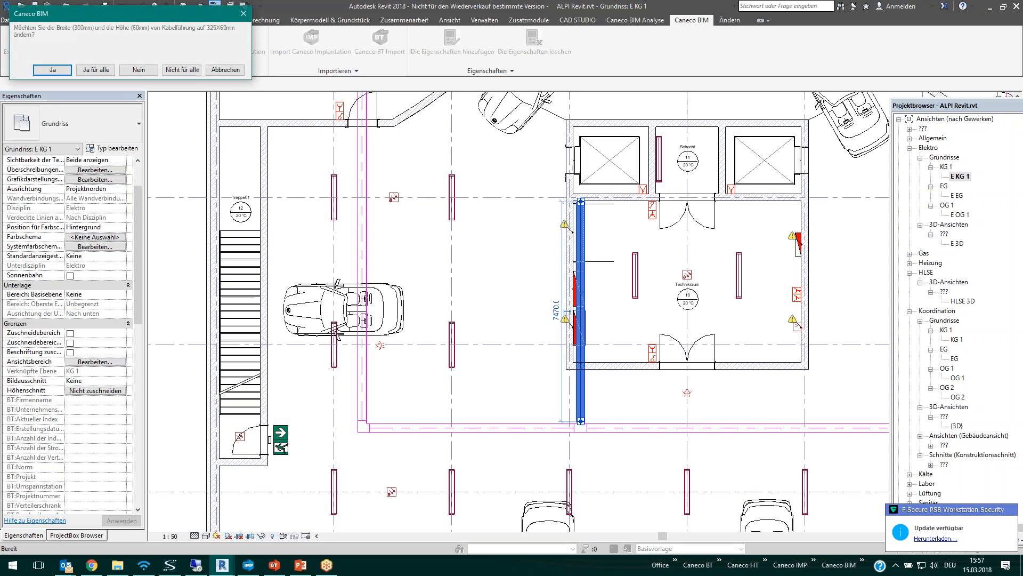
Step: Accept the cable tray size change to 325x60 mm for all trays and view the updated runs around the Technikraum
{"action": "left_click_drag", "start_coordinate": [74, 14], "coordinate": [159, 94]}
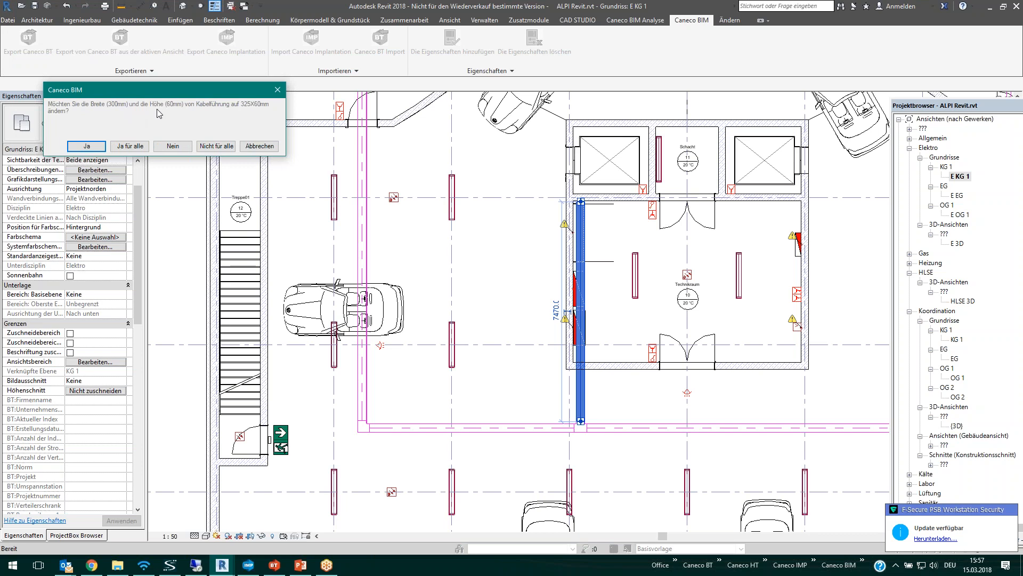
{"action": "left_click", "coordinate": [129, 145]}
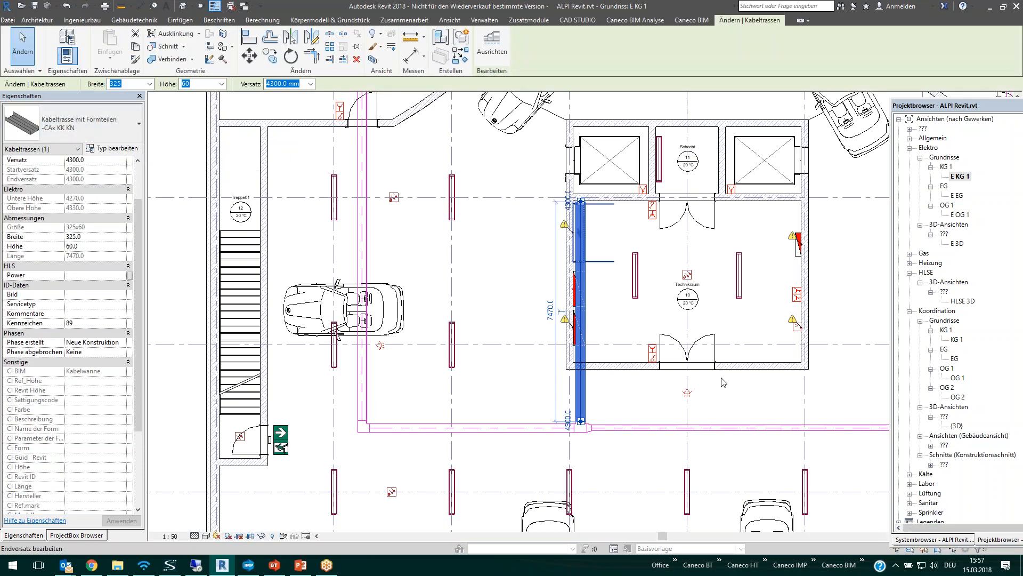
{"action": "middle_click_drag", "start_coordinate": [643, 443], "coordinate": [451, 403]}
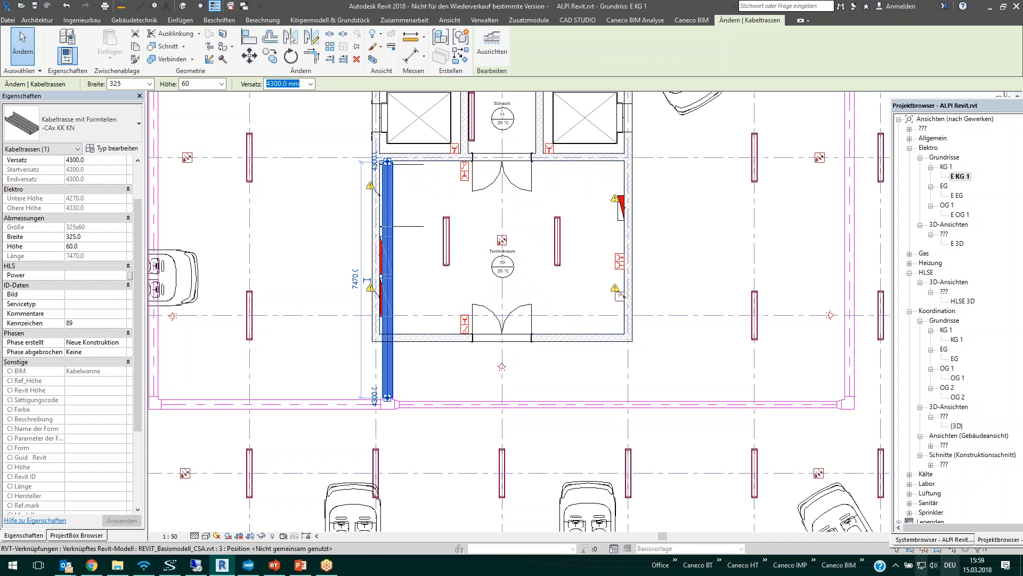
Step: Switch to AutoCAD MEP and open the drawing R+1 ELEC CFO.dwg from the Projekte folder's 0_OEM subfolder in Dokumente
{"action": "left_click", "coordinate": [248, 566]}
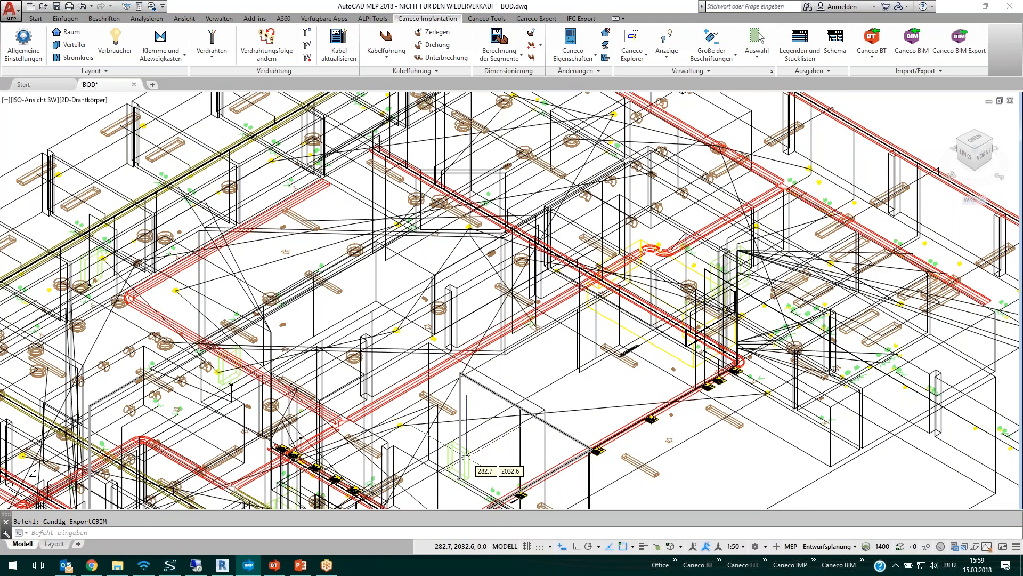
{"action": "scroll", "coordinate": [466, 457], "scroll_direction": "down", "scroll_amount": 5}
{"action": "scroll", "coordinate": [545, 324], "scroll_direction": "up", "scroll_amount": 7}
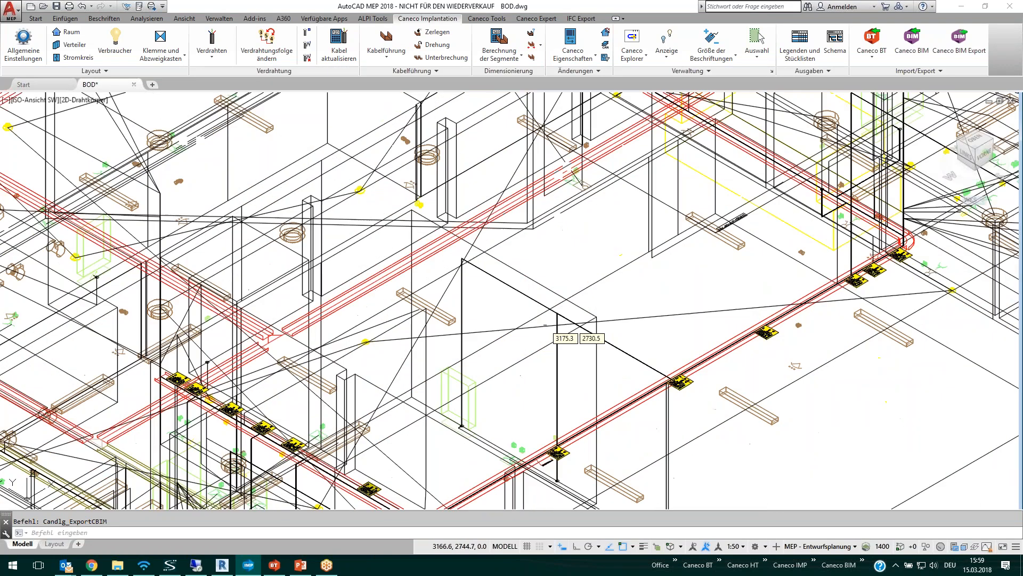
{"action": "scroll", "coordinate": [545, 325], "scroll_direction": "down", "scroll_amount": 6}
{"action": "scroll", "coordinate": [553, 321], "scroll_direction": "up", "scroll_amount": 5}
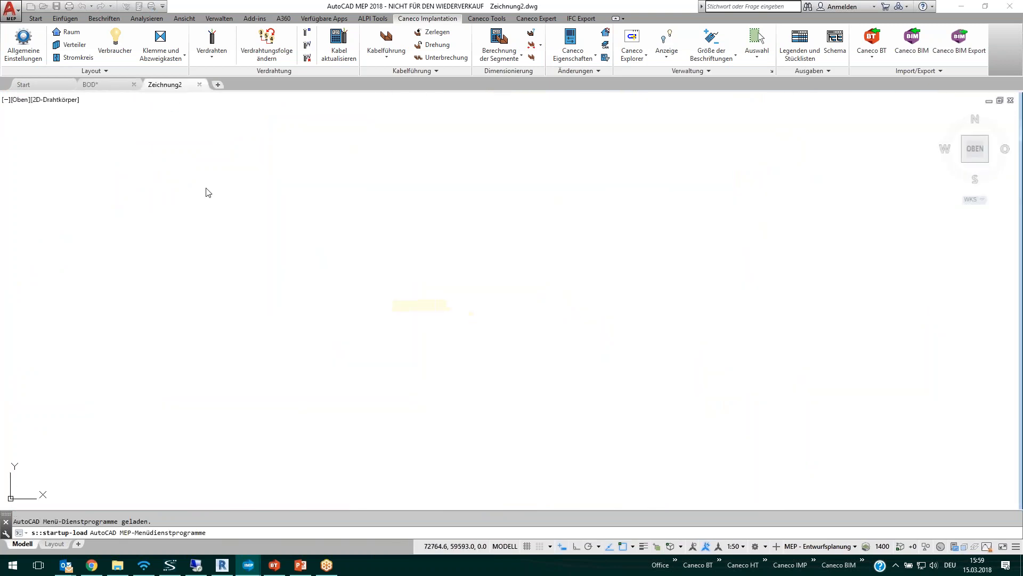
{"action": "left_click", "coordinate": [44, 7]}
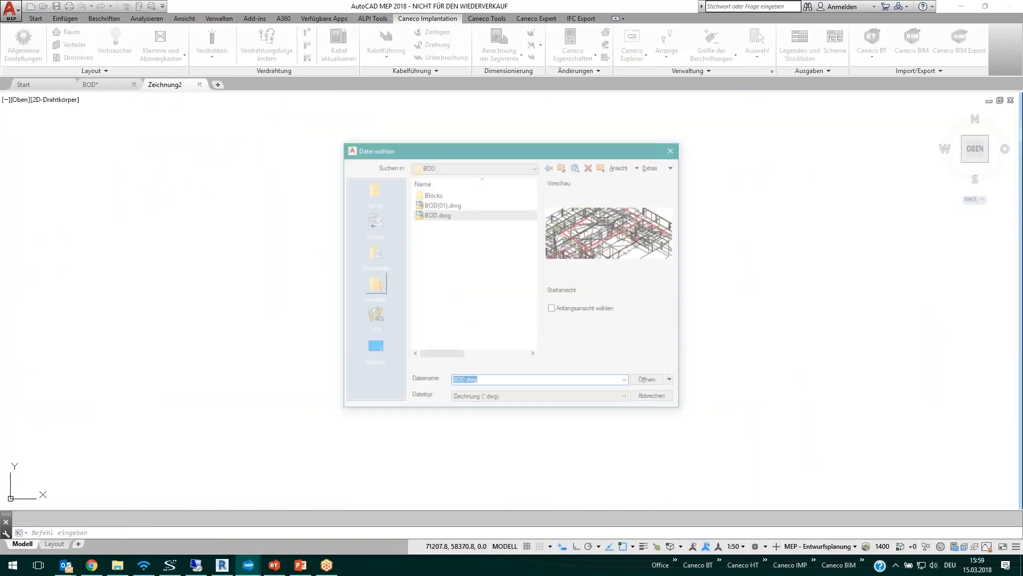
{"action": "left_click", "coordinate": [370, 259]}
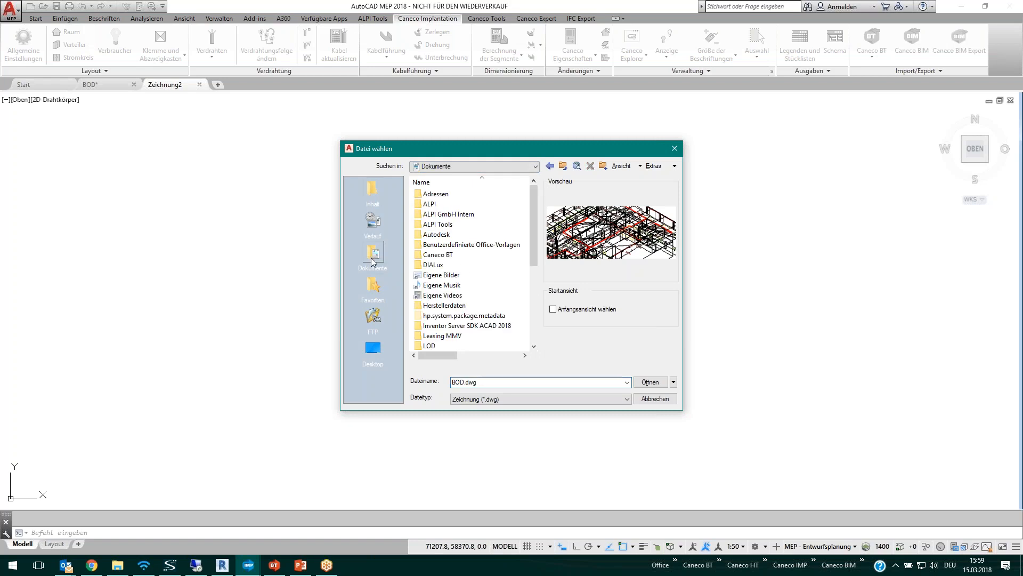
{"action": "left_click_drag", "start_coordinate": [535, 250], "coordinate": [539, 327]}
{"action": "double_click", "coordinate": [444, 285]}
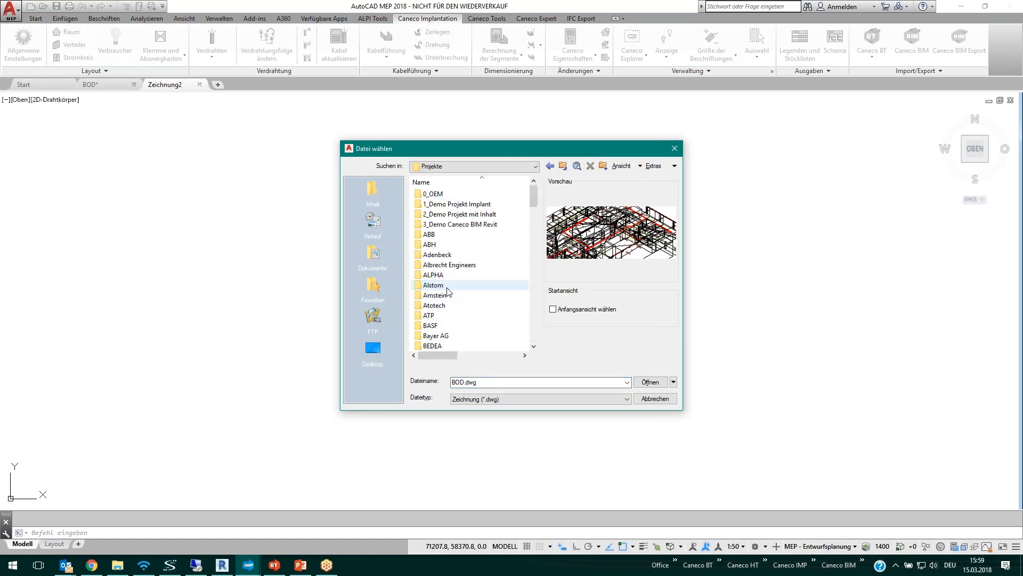
{"action": "double_click", "coordinate": [444, 196]}
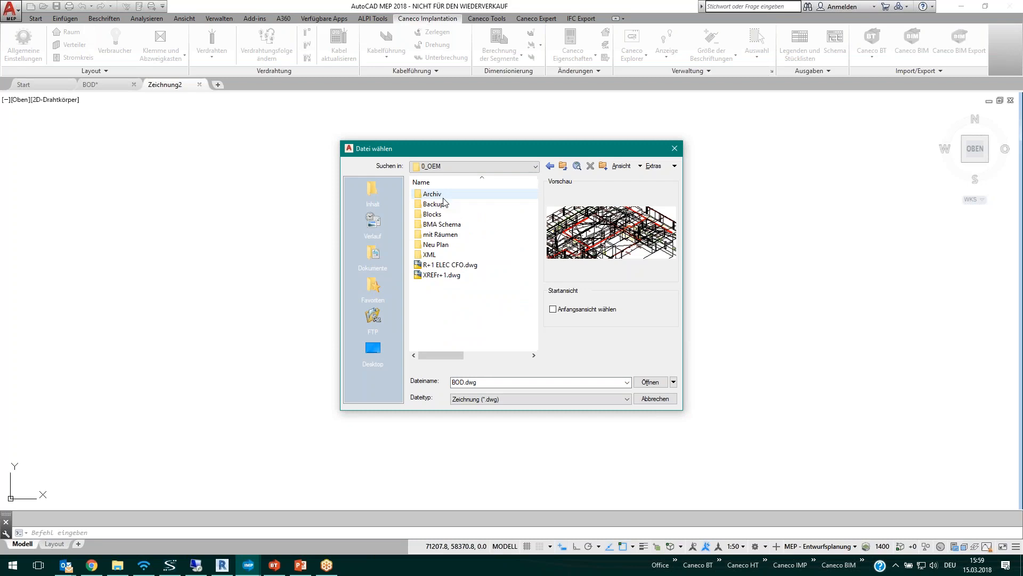
{"action": "left_click", "coordinate": [456, 266]}
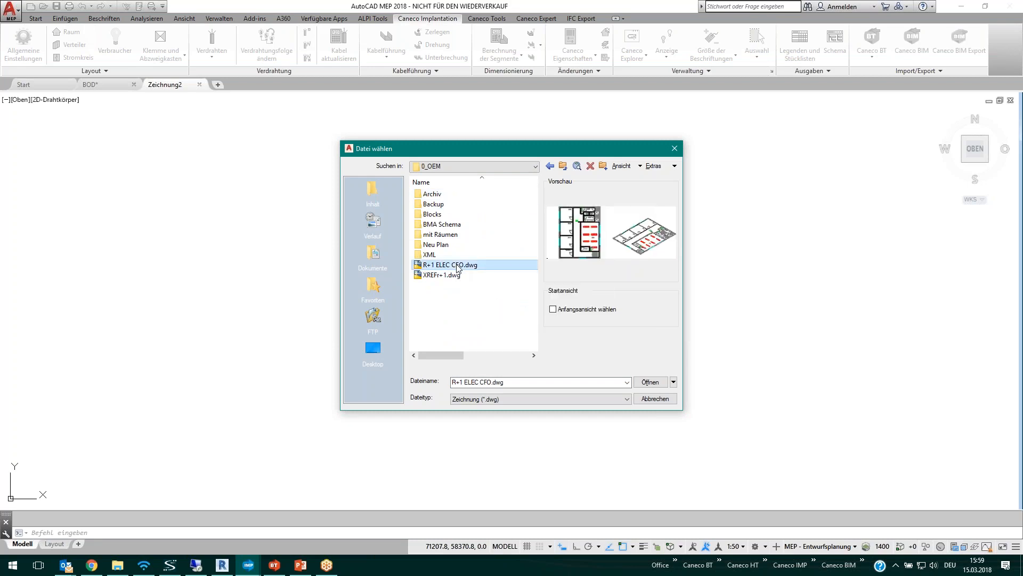
{"action": "double_click", "coordinate": [457, 266]}
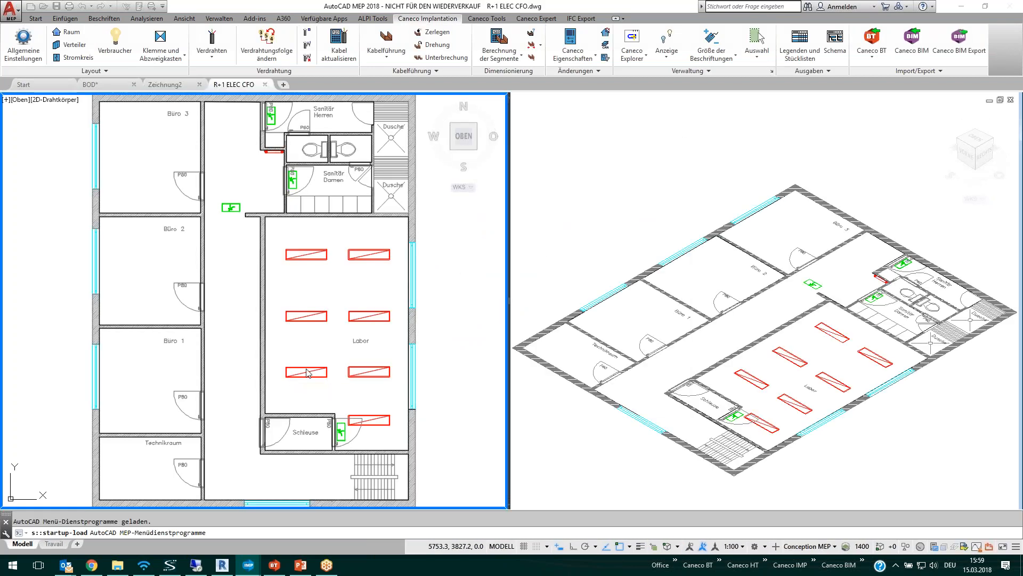
Step: Select one red luminaire block in the Labor room and extend the selection to all matching blocks in the drawing
{"action": "mouse_move", "coordinate": [320, 368]}
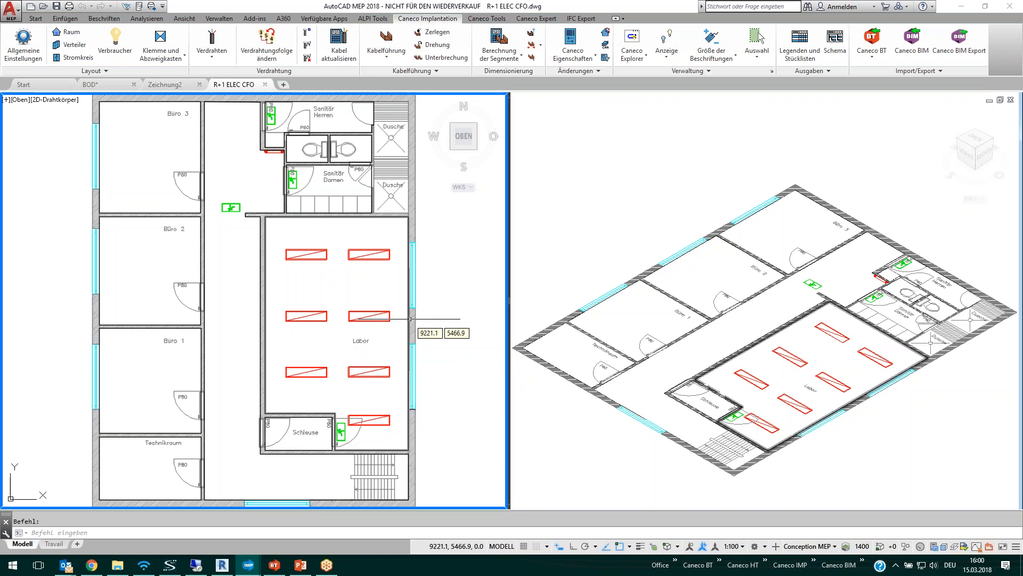
{"action": "left_click", "coordinate": [542, 268]}
{"action": "left_click", "coordinate": [472, 271]}
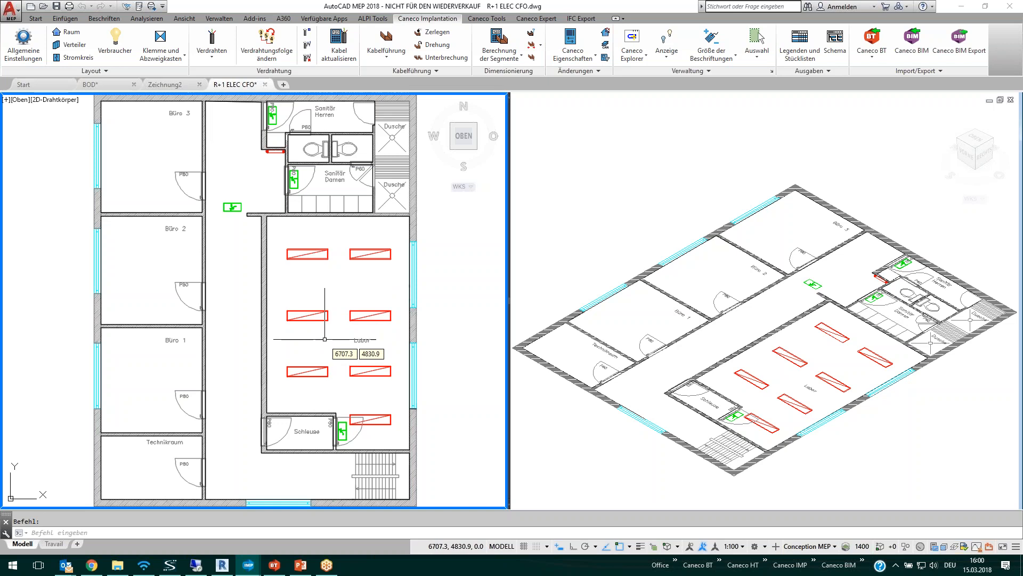
{"action": "scroll", "coordinate": [330, 335], "scroll_direction": "down", "scroll_amount": 2}
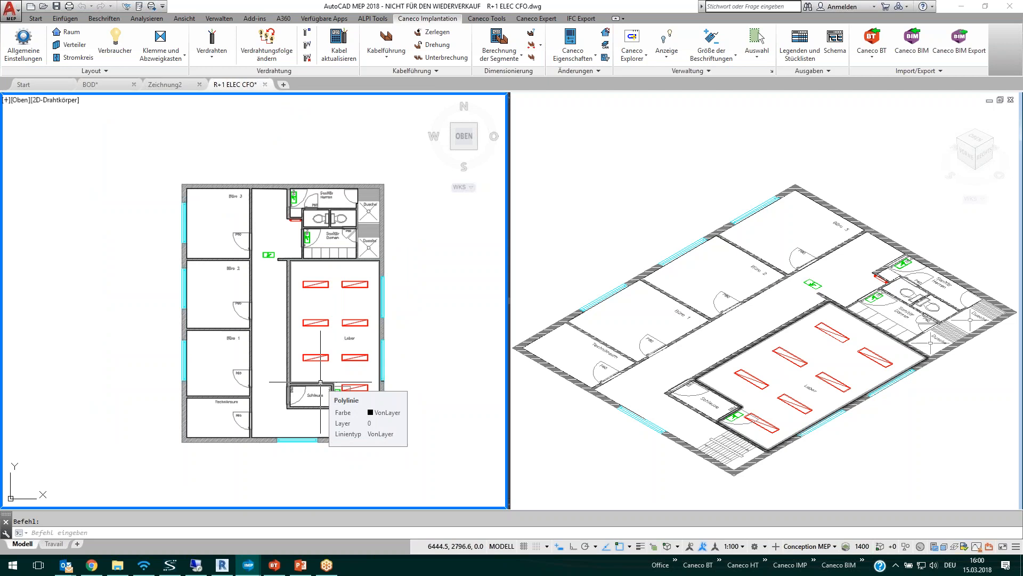
{"action": "scroll", "coordinate": [320, 382], "scroll_direction": "up", "scroll_amount": 4}
{"action": "left_click", "coordinate": [307, 336]}
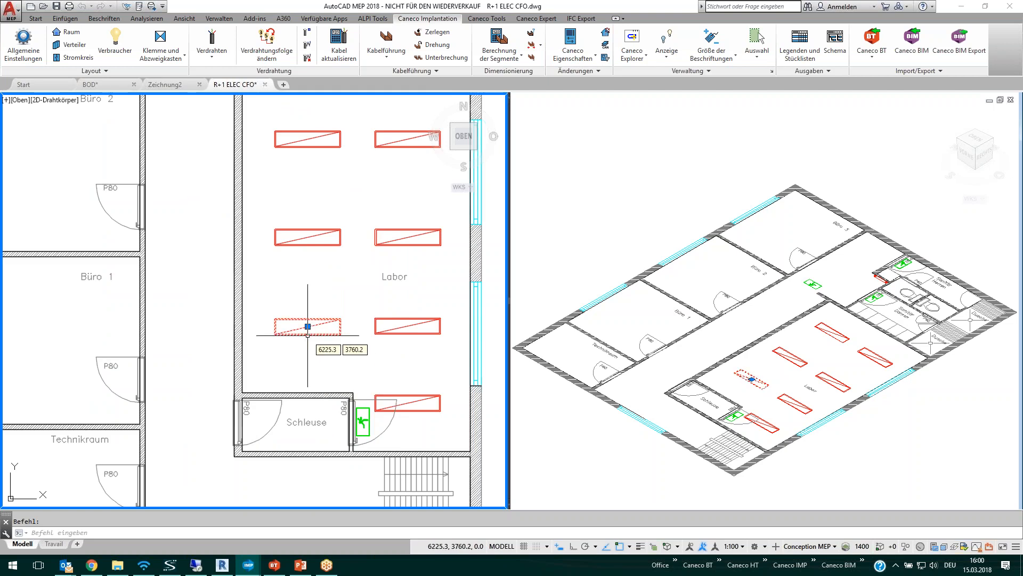
{"action": "scroll", "coordinate": [319, 322], "scroll_direction": "down", "scroll_amount": 3}
{"action": "scroll", "coordinate": [324, 318], "scroll_direction": "up", "scroll_amount": 1}
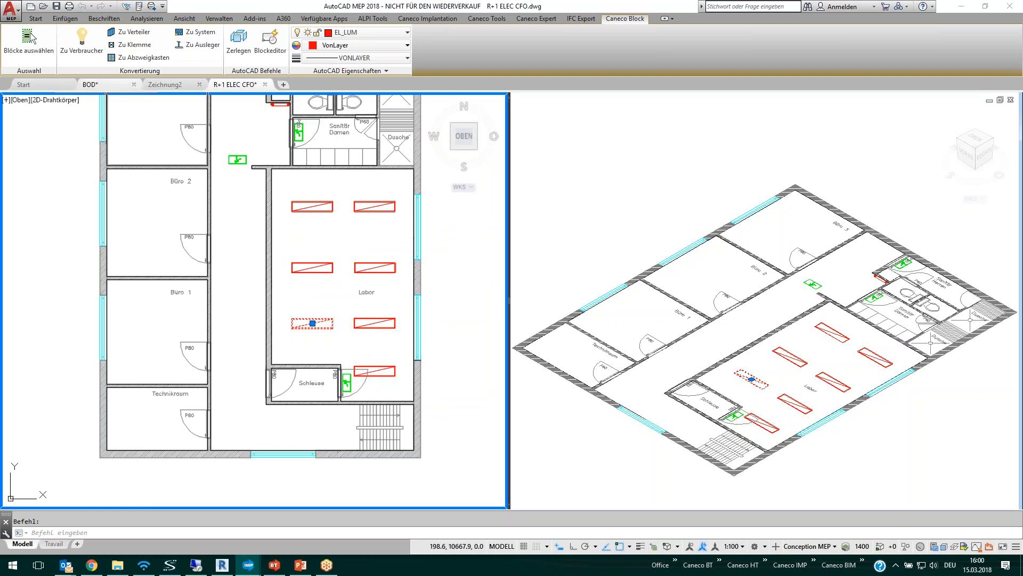
{"action": "left_click", "coordinate": [33, 51]}
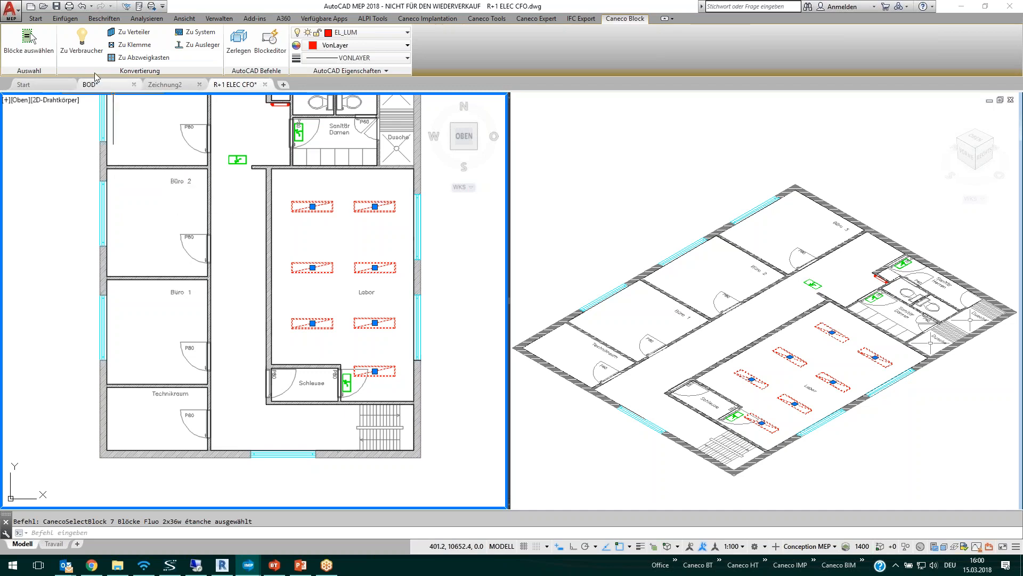
Step: Convert the selected luminaire blocks into consumers using Pendelleuchte 1*35W (1550 x 350 x 40 mm) from the Beleuchtung library
{"action": "left_click", "coordinate": [81, 48]}
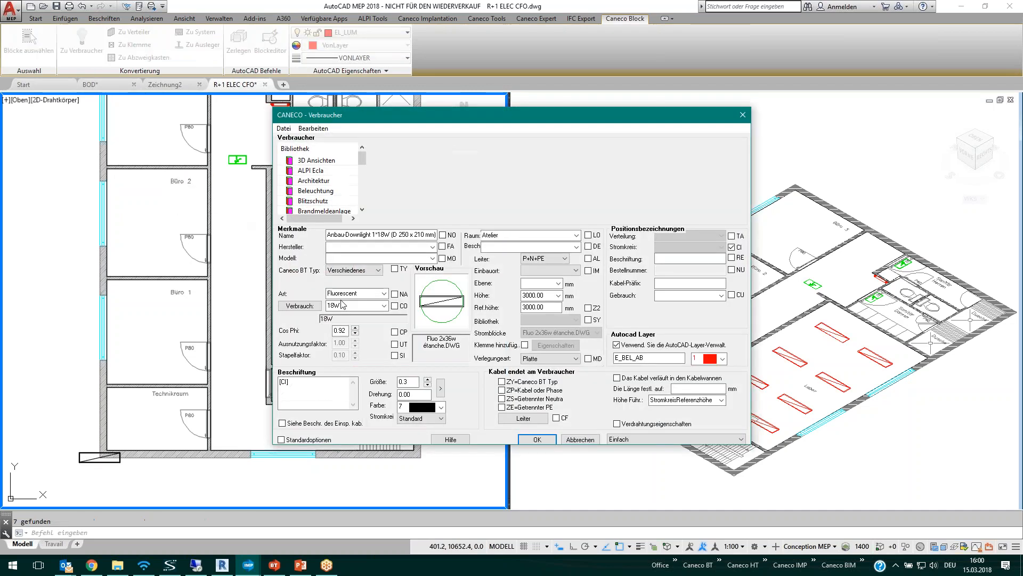
{"action": "left_click", "coordinate": [319, 193]}
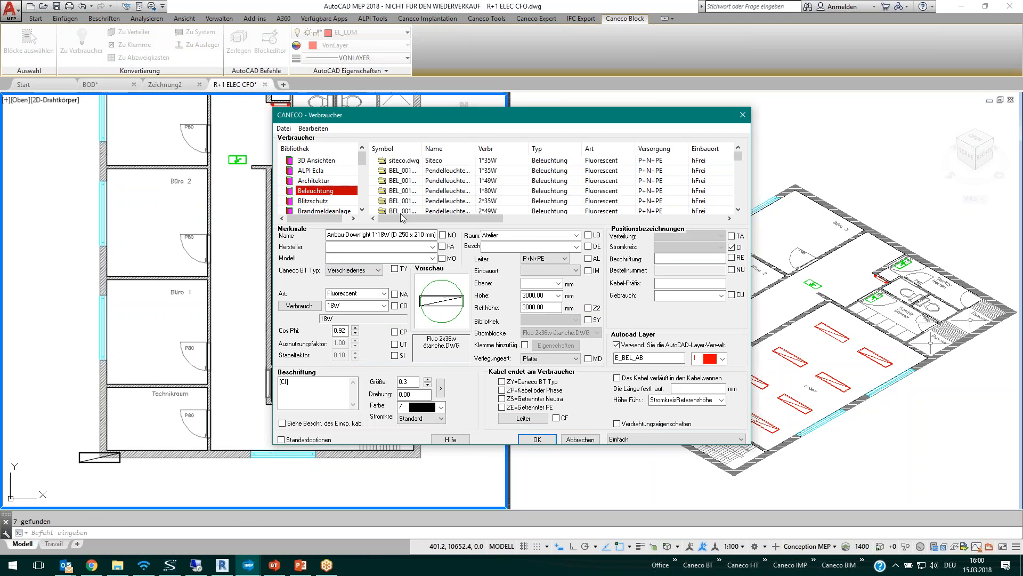
{"action": "left_click", "coordinate": [451, 170]}
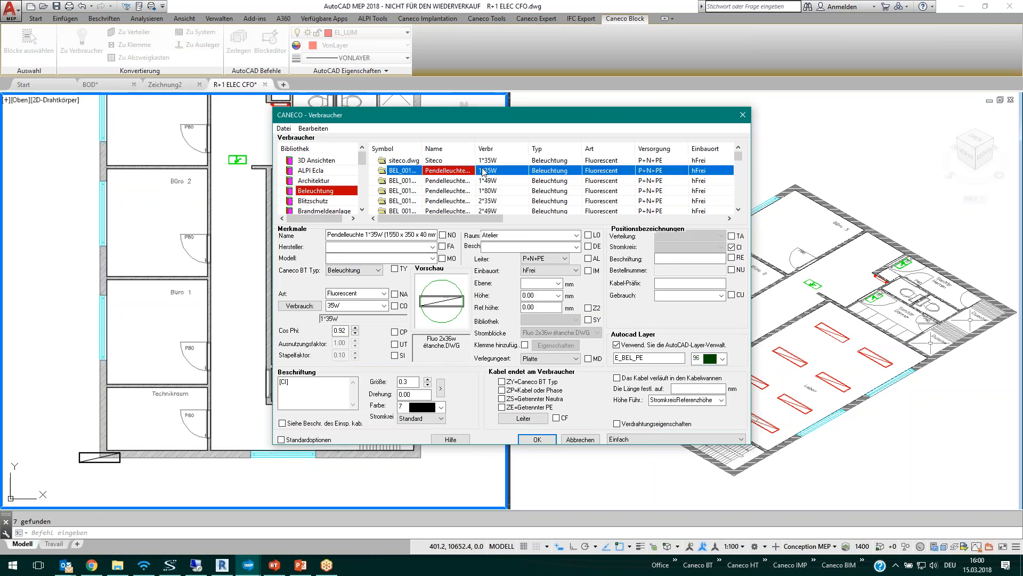
{"action": "left_click_drag", "start_coordinate": [475, 148], "coordinate": [506, 148]}
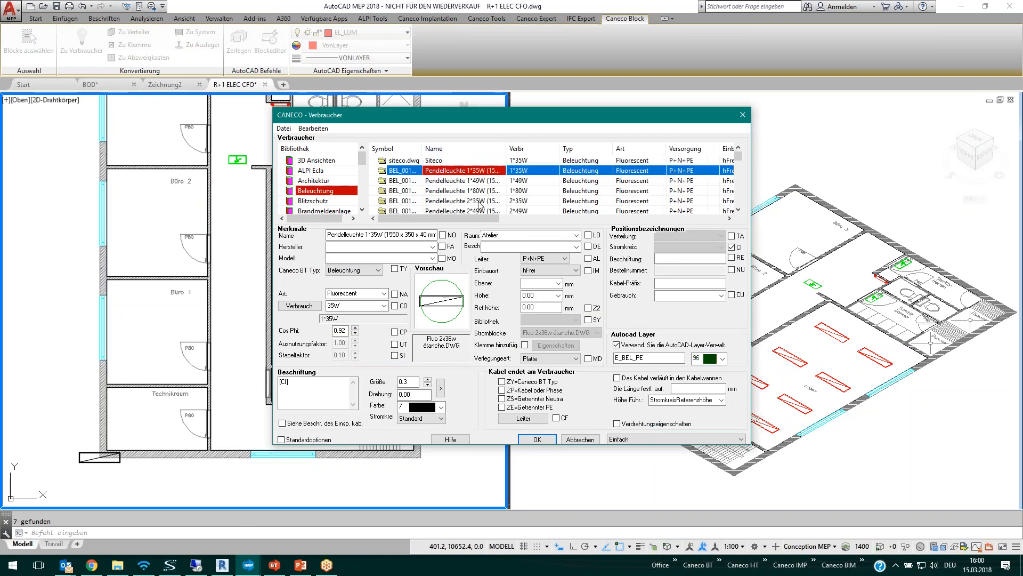
{"action": "left_click", "coordinate": [538, 440]}
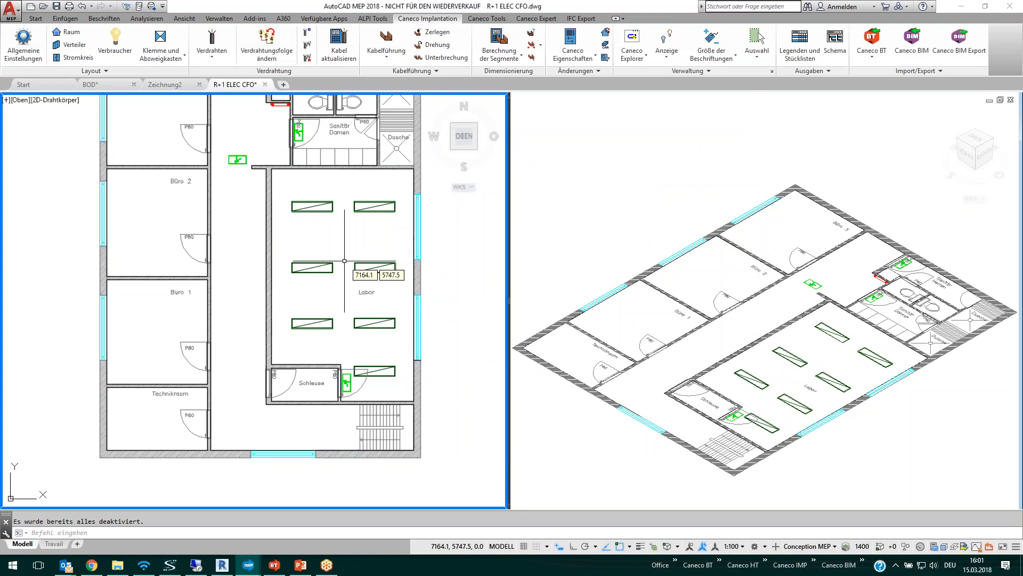
Step: Generate the consumer legend with quantity, name and symbol, and place it in the empty area beside the Labor room
{"action": "scroll", "coordinate": [345, 261], "scroll_direction": "down", "scroll_amount": 3}
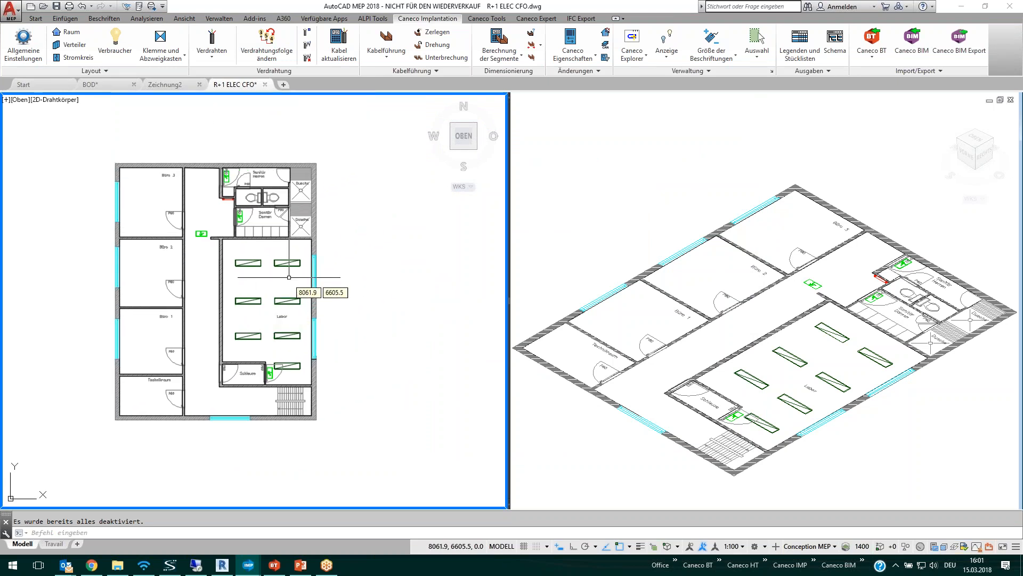
{"action": "left_click", "coordinate": [799, 45]}
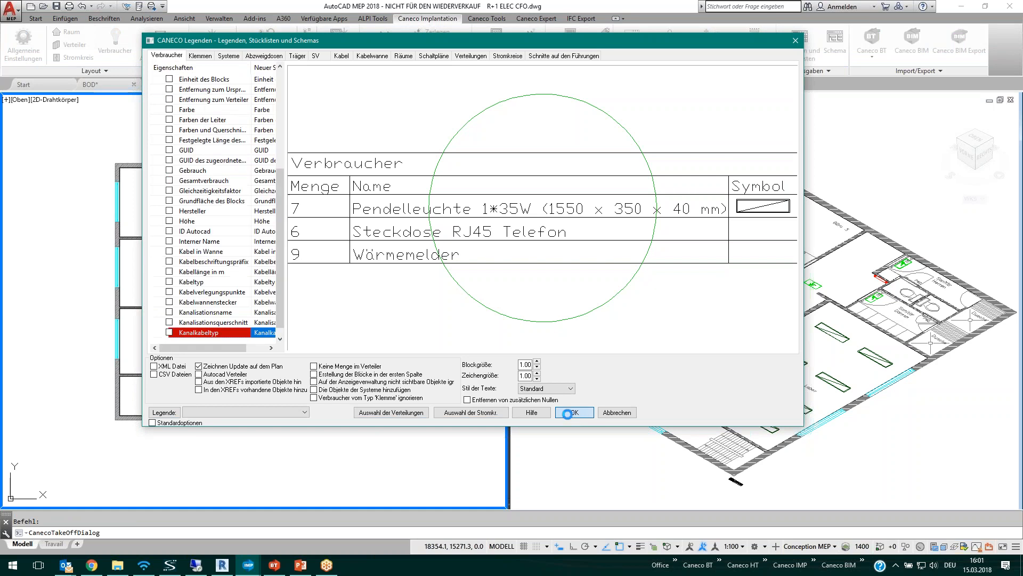
{"action": "left_click", "coordinate": [344, 321]}
{"action": "left_click", "coordinate": [477, 381]}
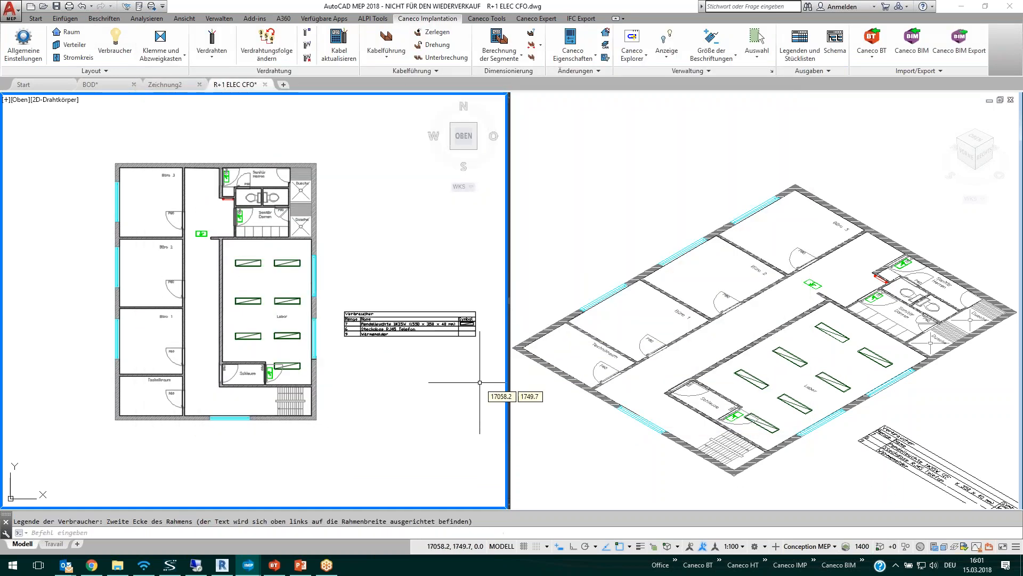
Step: Examine the quantities, names and symbols in the consumer legend, and check the converted luminaires in the floor plan
{"action": "scroll", "coordinate": [429, 338], "scroll_direction": "up", "scroll_amount": 2}
{"action": "scroll", "coordinate": [297, 302], "scroll_direction": "up", "scroll_amount": 1}
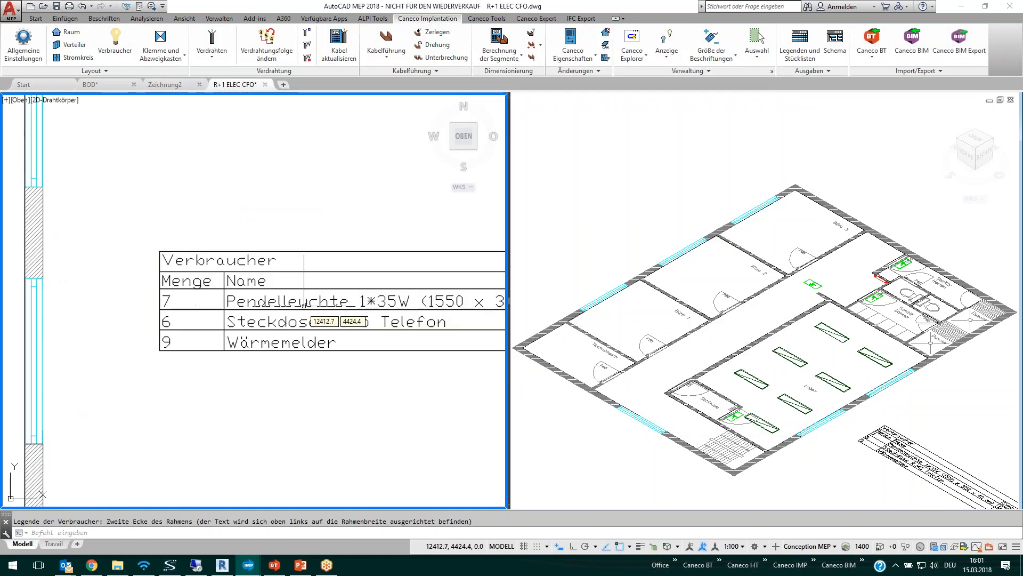
{"action": "scroll", "coordinate": [279, 318], "scroll_direction": "down", "scroll_amount": 1}
{"action": "middle_click_drag", "start_coordinate": [278, 317], "coordinate": [185, 327]}
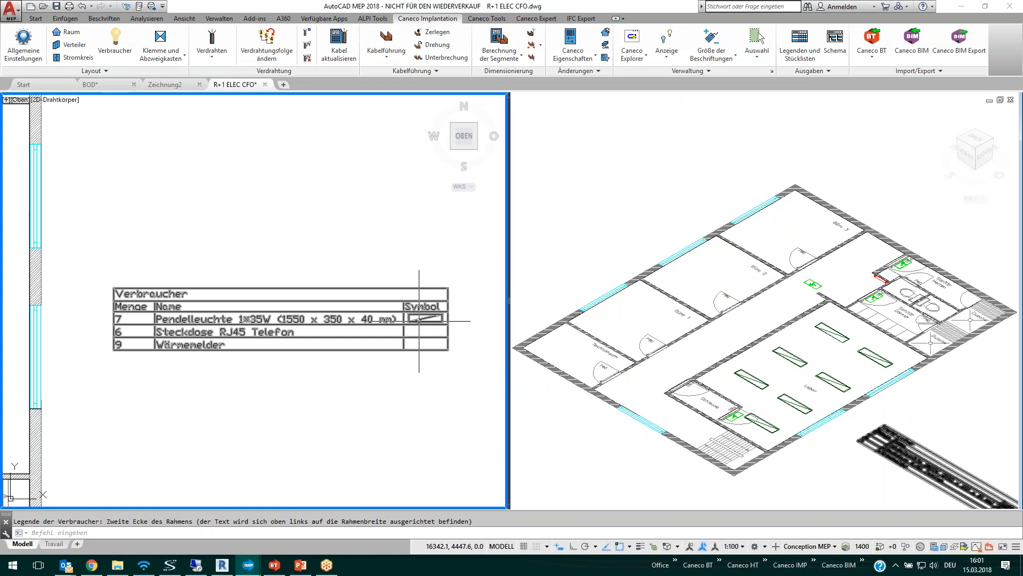
{"action": "scroll", "coordinate": [283, 398], "scroll_direction": "down", "scroll_amount": 4}
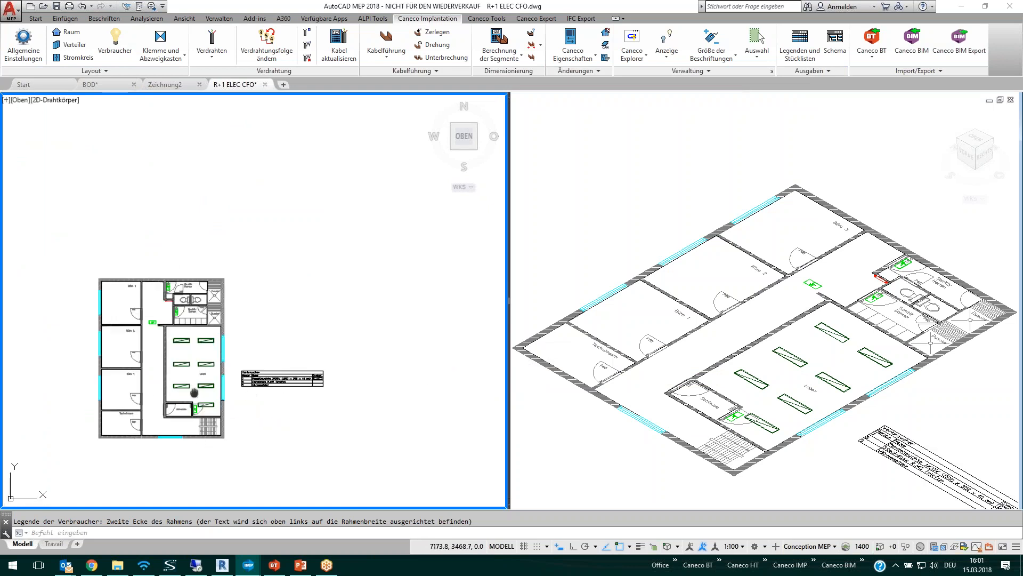
{"action": "scroll", "coordinate": [281, 373], "scroll_direction": "down", "scroll_amount": 2}
{"action": "scroll", "coordinate": [281, 368], "scroll_direction": "up", "scroll_amount": 6}
{"action": "scroll", "coordinate": [281, 369], "scroll_direction": "down", "scroll_amount": 3}
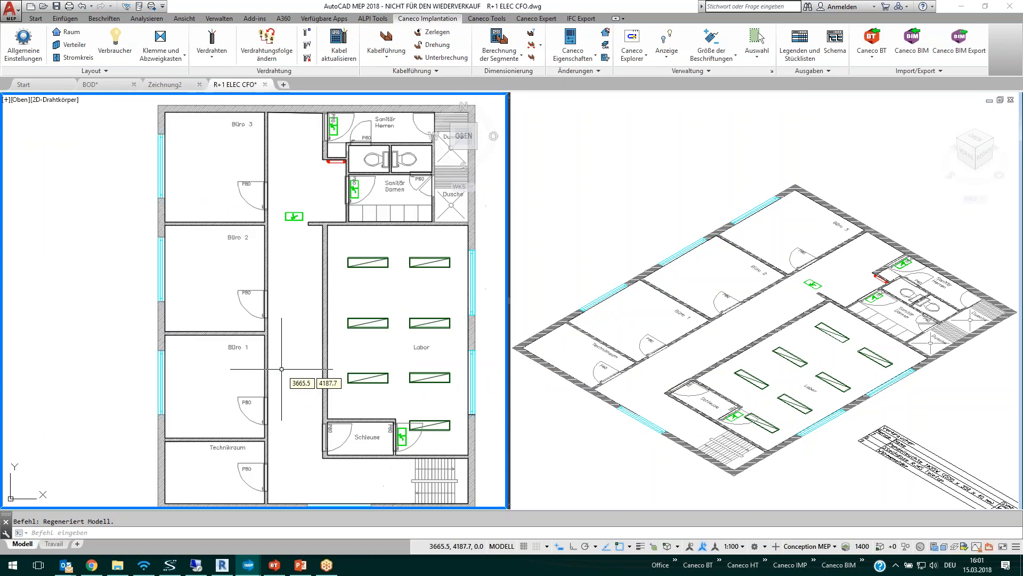
{"action": "scroll", "coordinate": [281, 366], "scroll_direction": "down", "scroll_amount": 2}
{"action": "scroll", "coordinate": [281, 366], "scroll_direction": "up", "scroll_amount": 2}
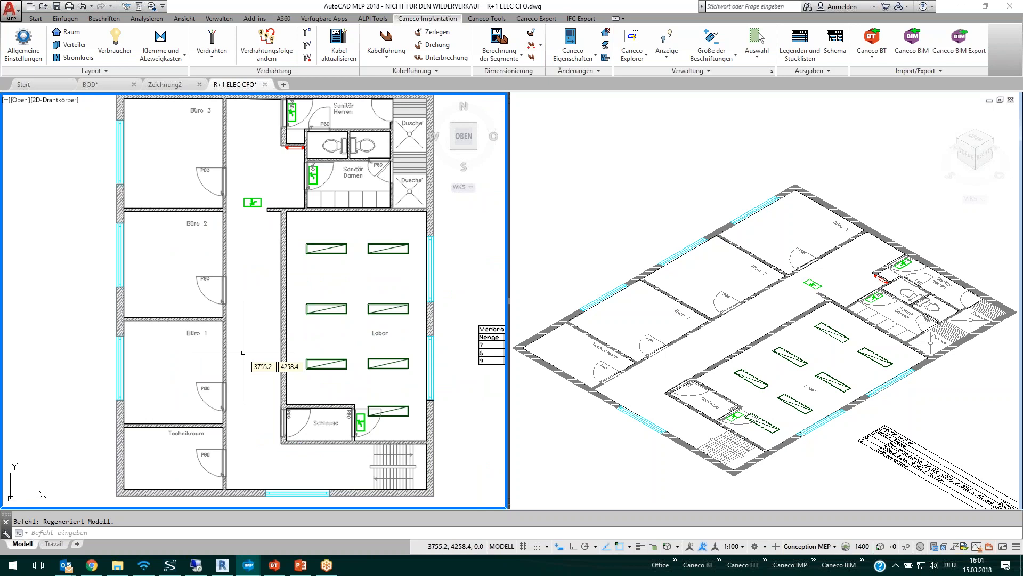
Step: Select the Technikraum outline and all similar outlines, and convert them into Caneco rooms with the preset room properties
{"action": "left_click", "coordinate": [139, 432]}
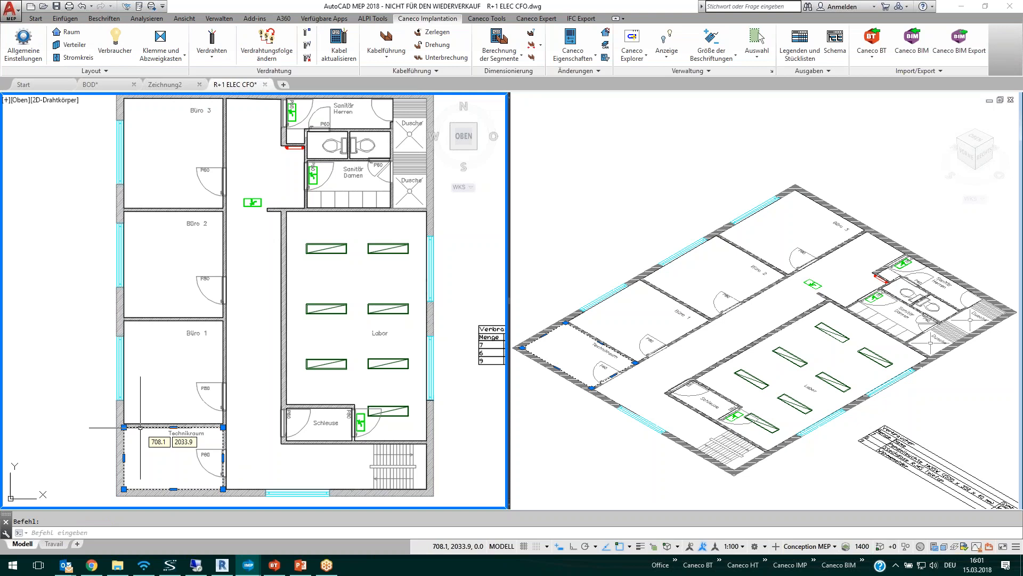
{"action": "right_click", "coordinate": [187, 407]}
{"action": "left_click", "coordinate": [200, 365]}
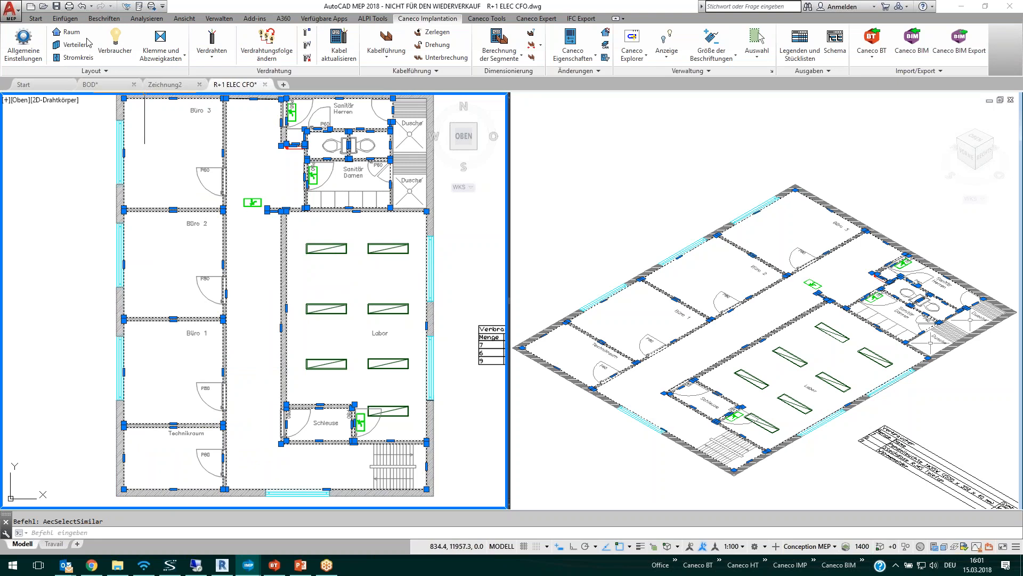
{"action": "left_click", "coordinate": [69, 32]}
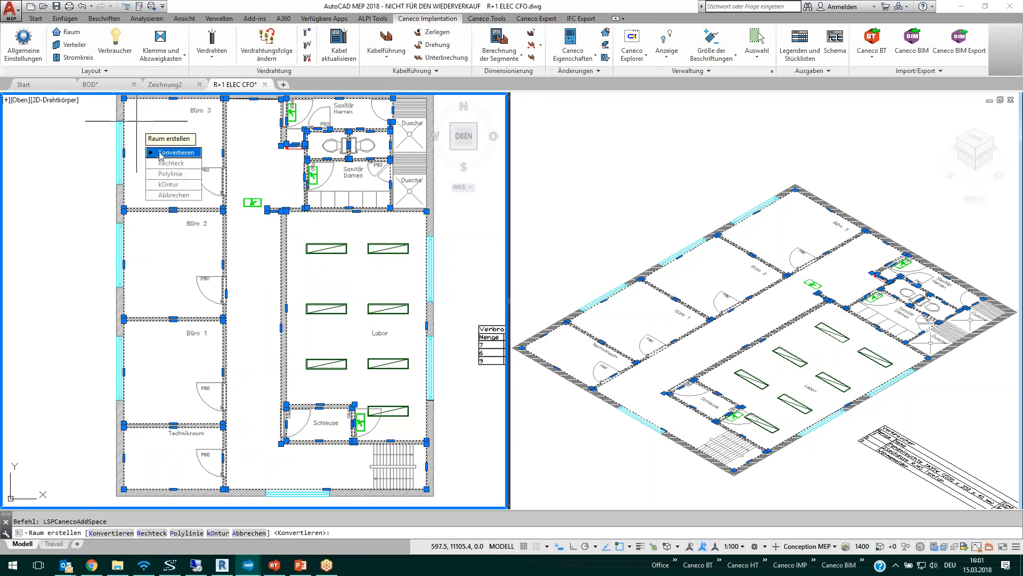
{"action": "left_click", "coordinate": [149, 152]}
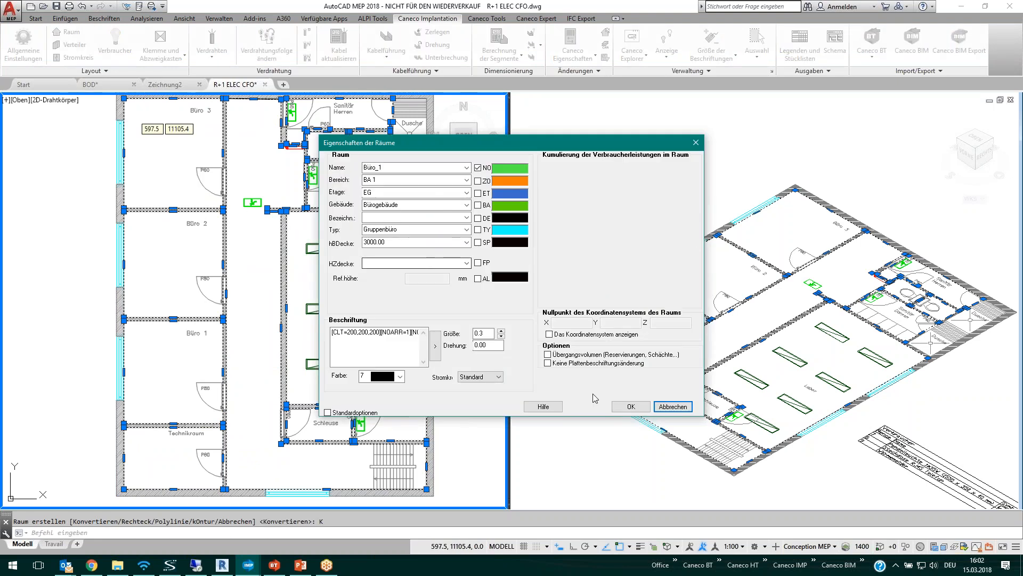
{"action": "left_click", "coordinate": [631, 406]}
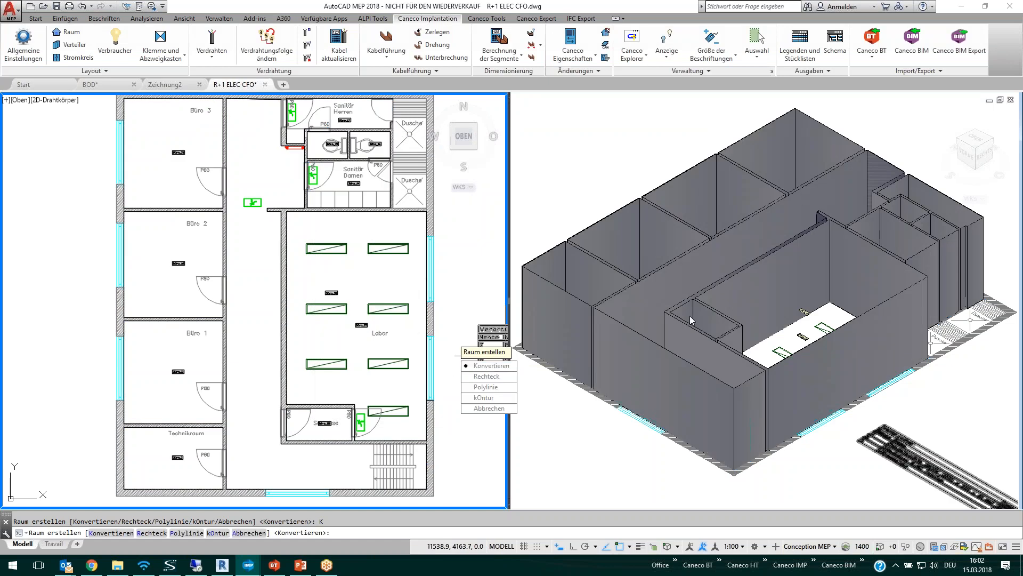
{"action": "key", "text": "Escape"}
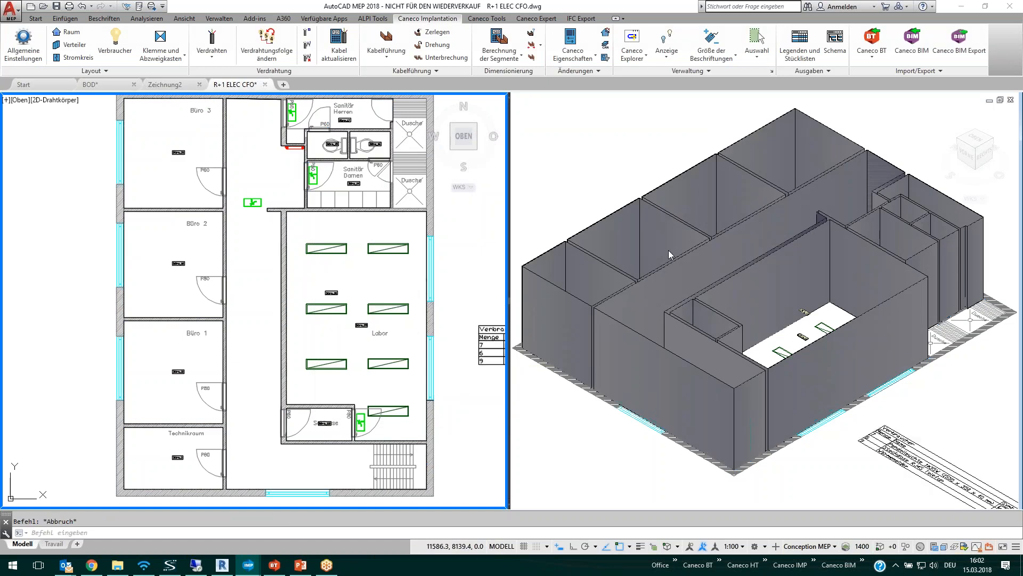
Step: Start a DIALux export of the drawing and include only the room Bürogebäude/EG/BA 1/Büro_16
{"action": "middle_click_drag", "start_coordinate": [241, 325], "coordinate": [211, 302]}
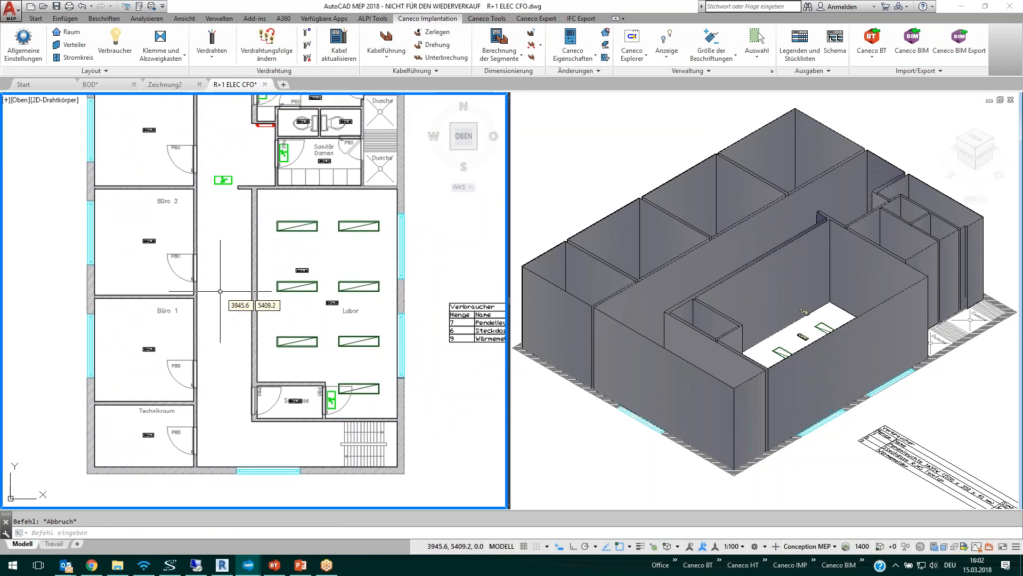
{"action": "left_click", "coordinate": [897, 73]}
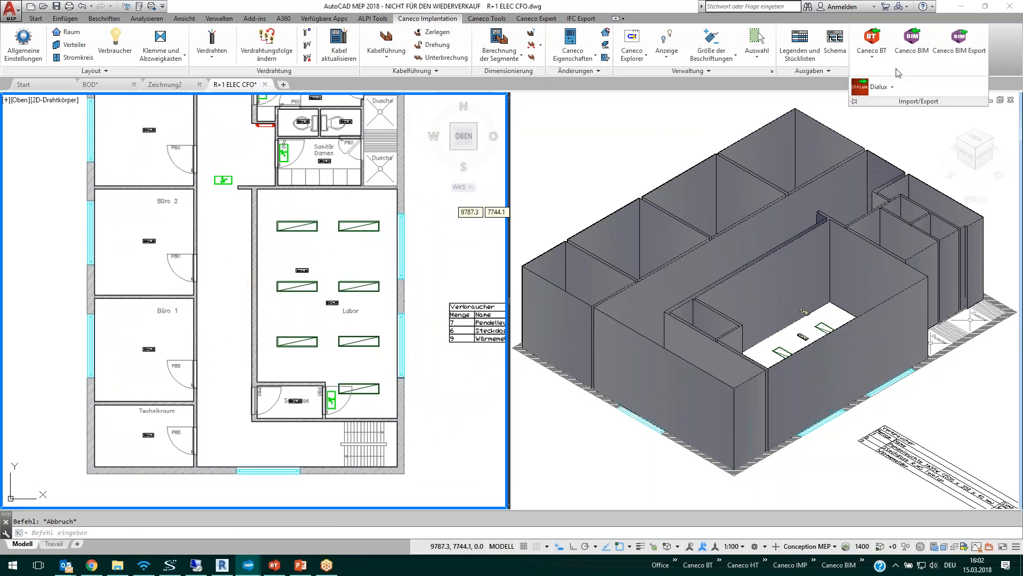
{"action": "left_click", "coordinate": [868, 89]}
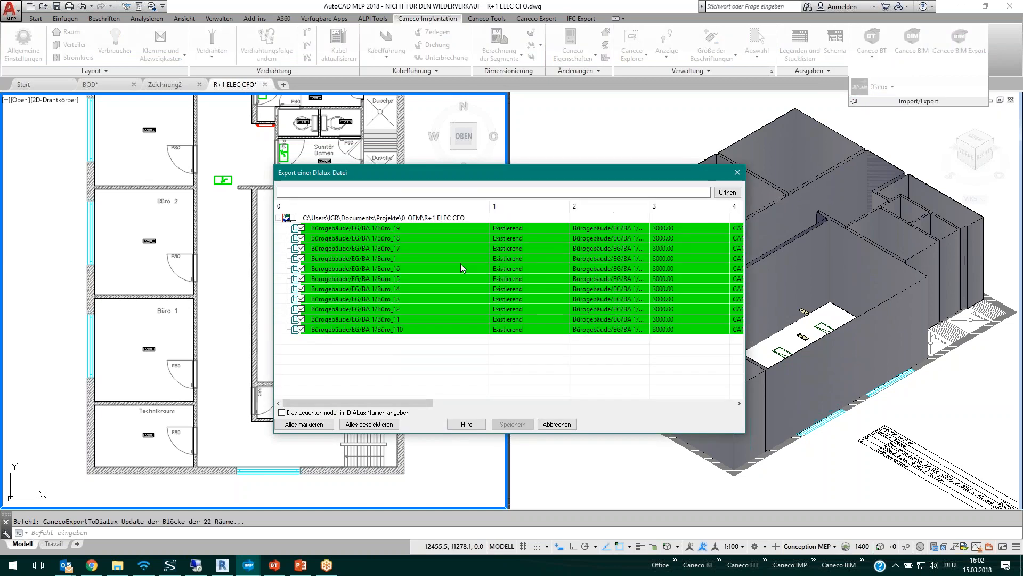
{"action": "left_click", "coordinate": [292, 218]}
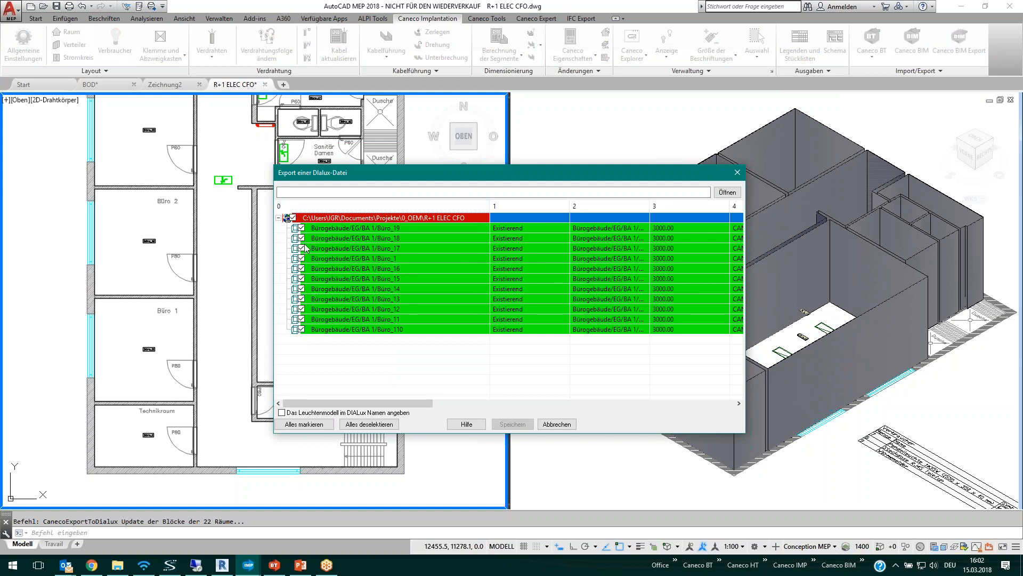
{"action": "left_click", "coordinate": [369, 423]}
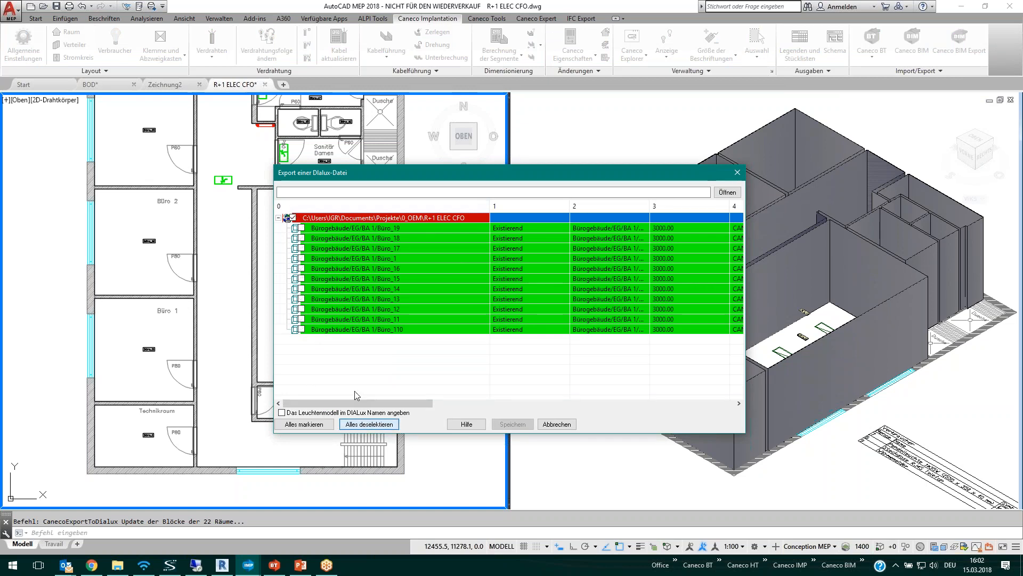
{"action": "left_click", "coordinate": [302, 269]}
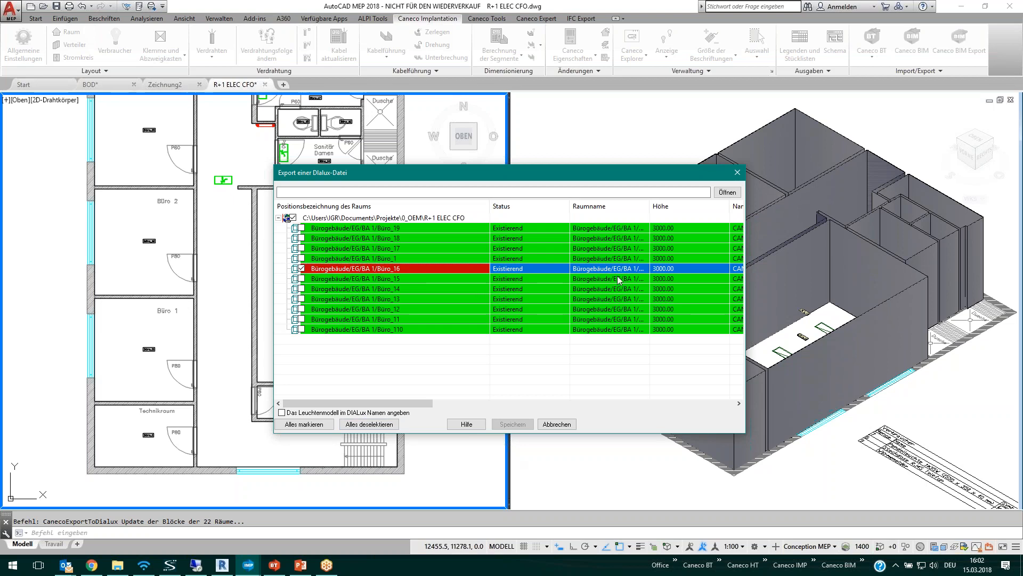
Step: Export the chosen room as R+1 ELEC CFO.Stf to the BOD folder on the desktop
{"action": "left_click", "coordinate": [726, 193]}
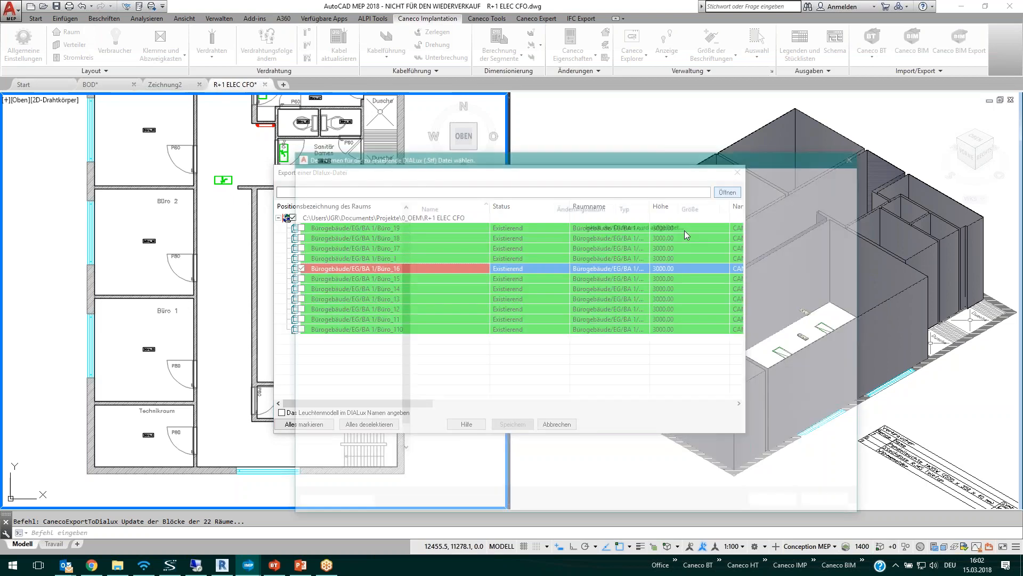
{"action": "left_click", "coordinate": [327, 321]}
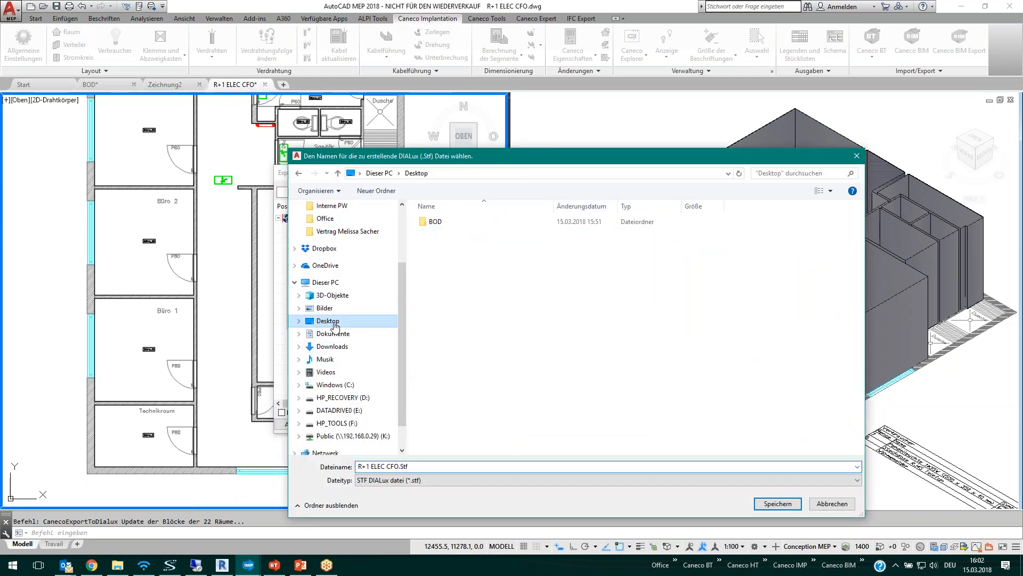
{"action": "double_click", "coordinate": [434, 221]}
{"action": "left_click", "coordinate": [777, 502]}
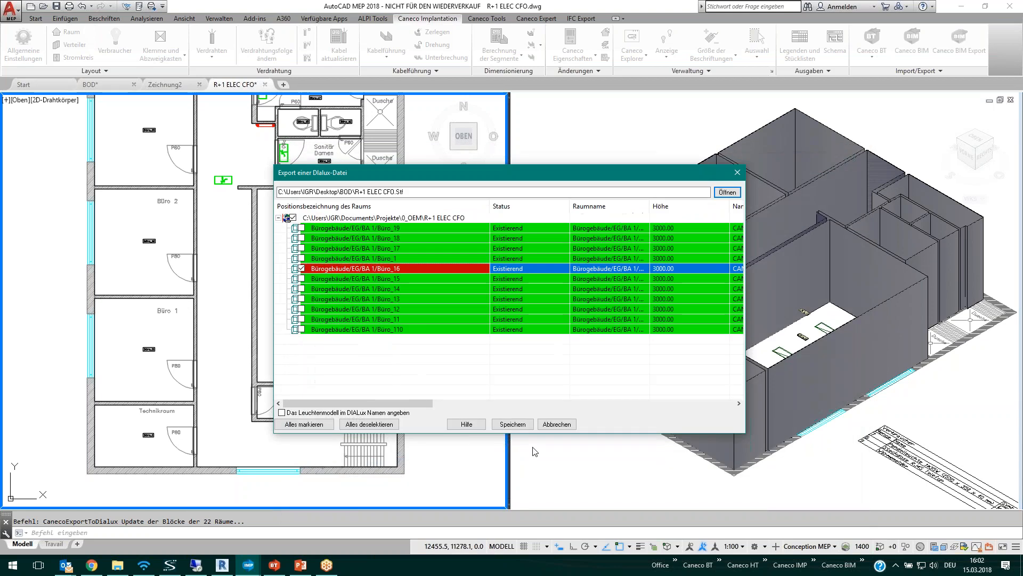
{"action": "left_click", "coordinate": [514, 423]}
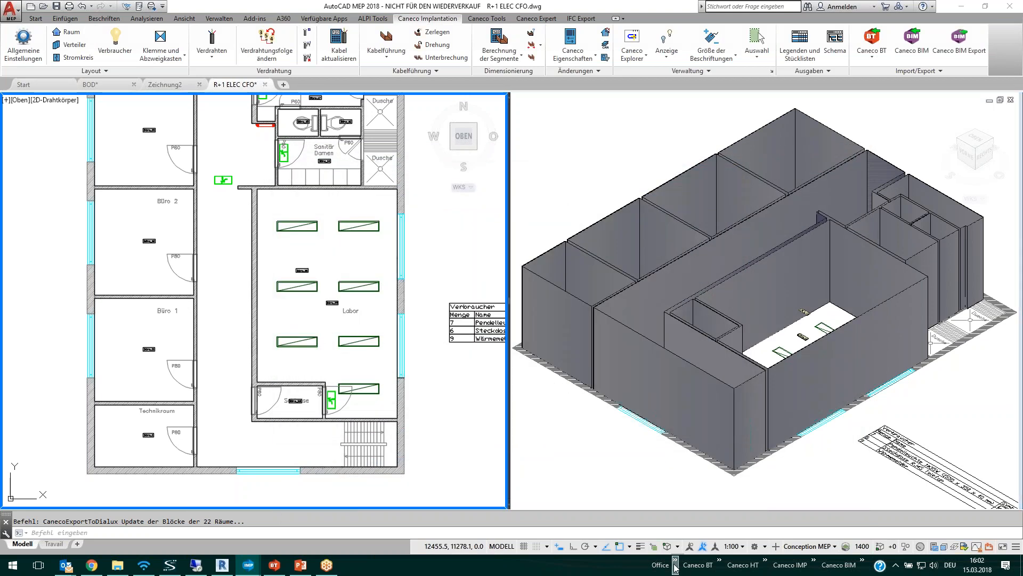
Step: Launch DIALux 4.13, declining both the PlugIn catalog update and the visit to the download page
{"action": "left_click", "coordinate": [675, 561]}
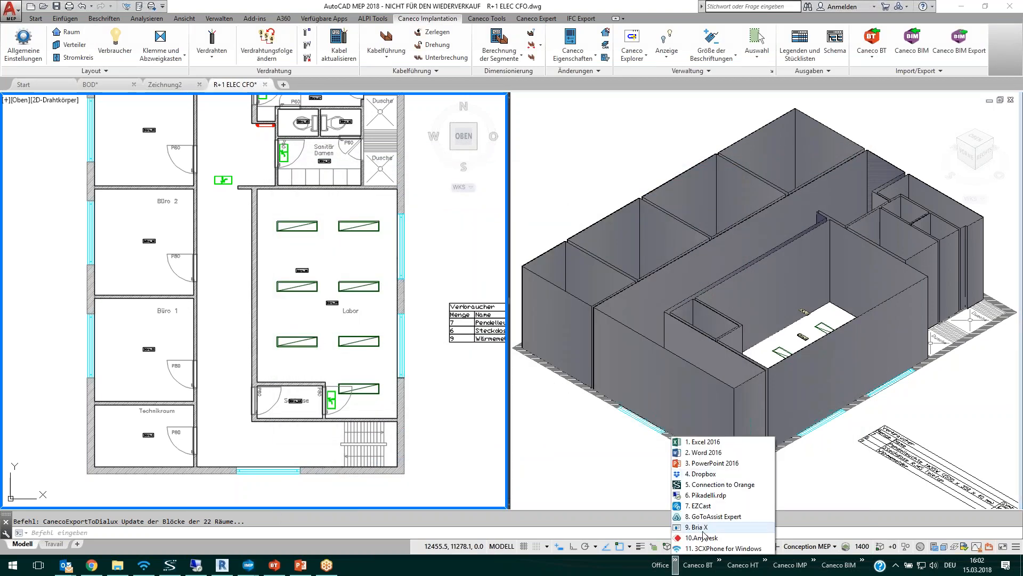
{"action": "left_click", "coordinate": [814, 559]}
{"action": "left_click", "coordinate": [837, 537]}
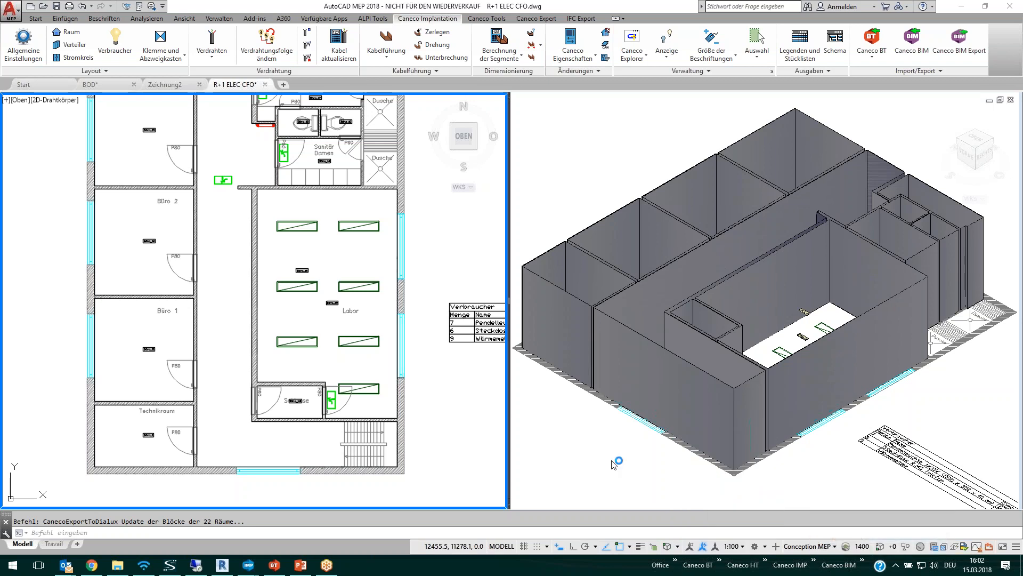
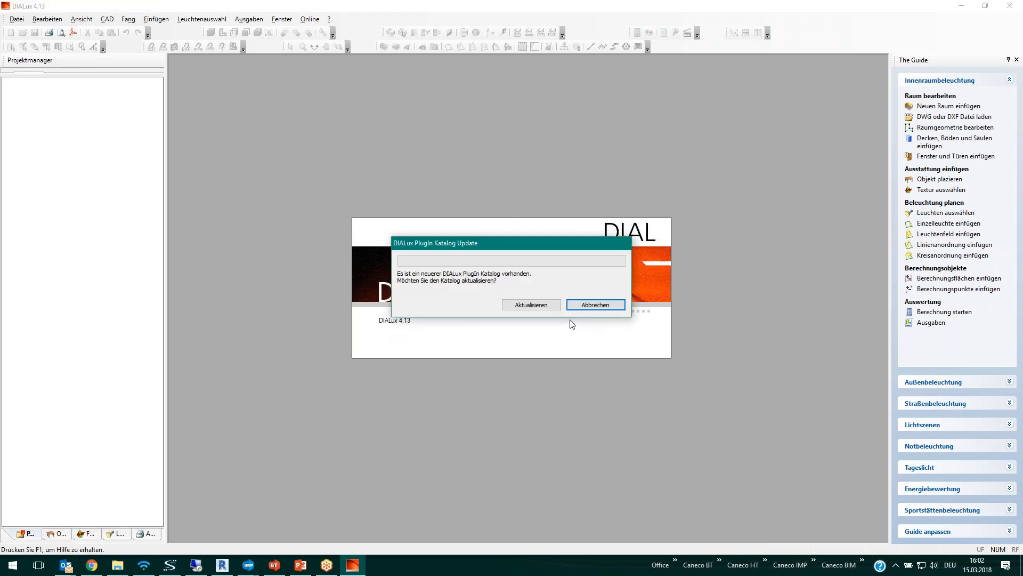
{"action": "left_click", "coordinate": [608, 305]}
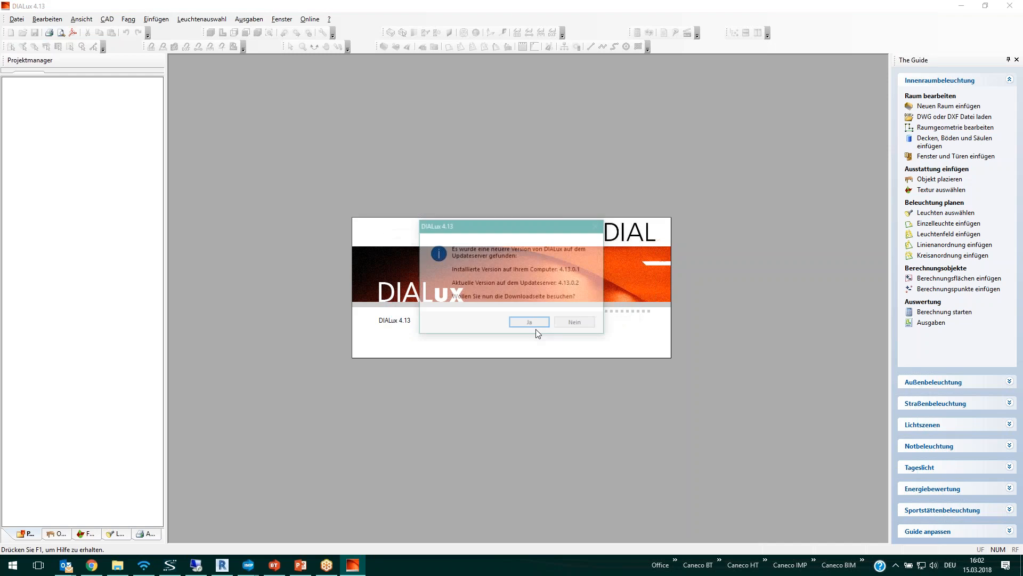
{"action": "left_click", "coordinate": [576, 323]}
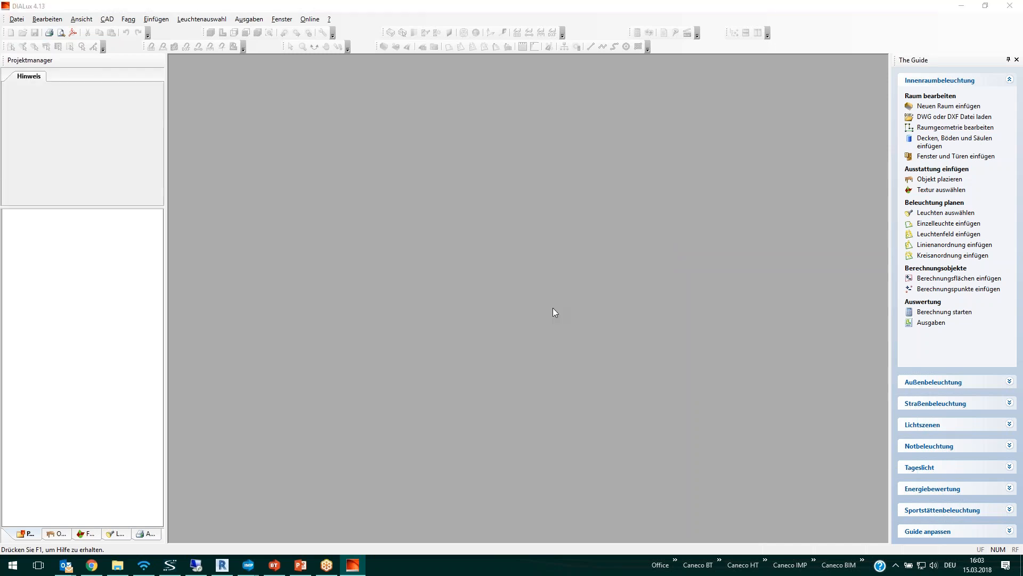
Step: Open the STF file R+1 ELEC CFO.Stf from the BOD folder on the desktop in DIALux
{"action": "left_click", "coordinate": [563, 334]}
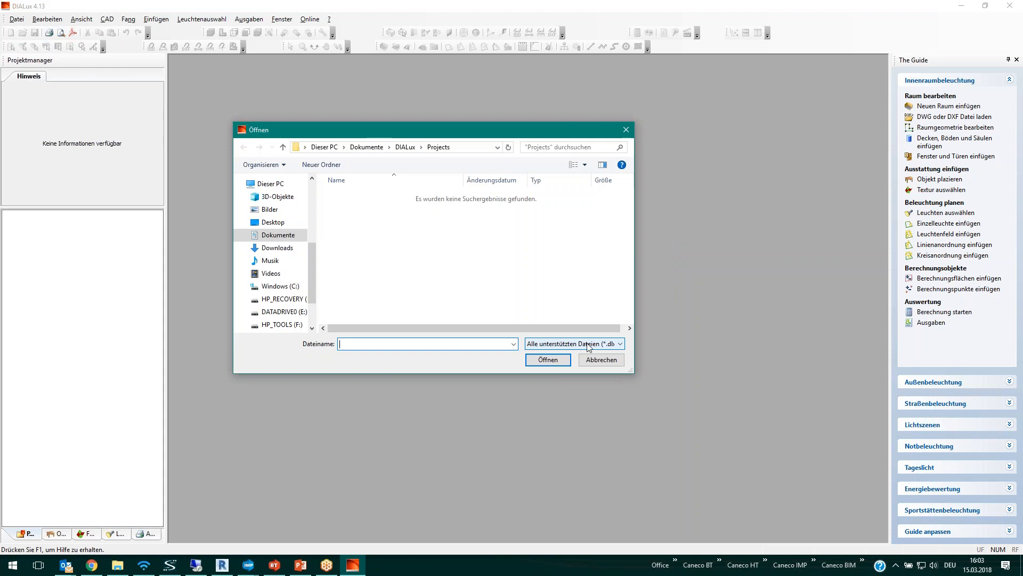
{"action": "left_click", "coordinate": [263, 226]}
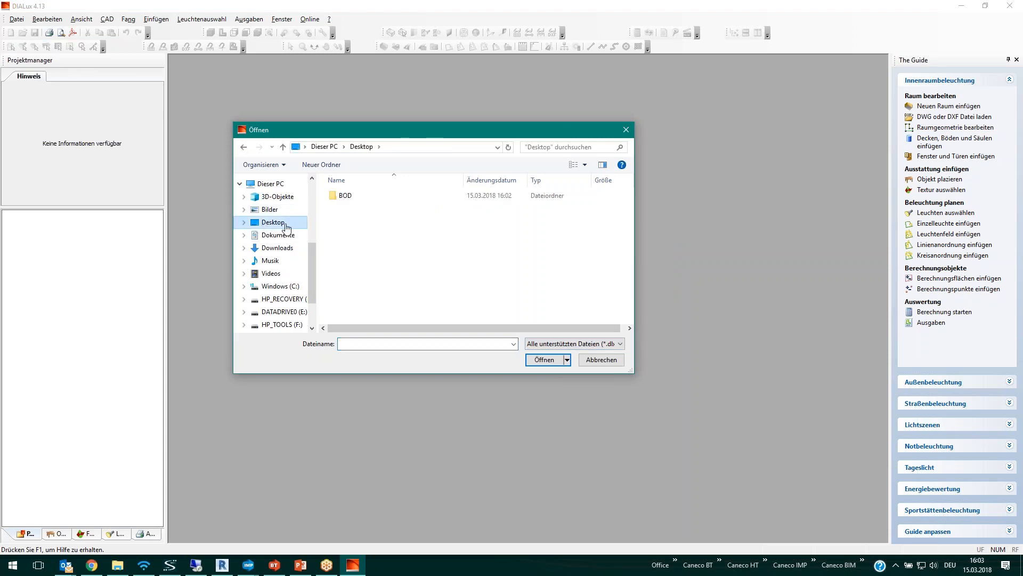
{"action": "double_click", "coordinate": [345, 196]}
{"action": "left_click", "coordinate": [592, 344]}
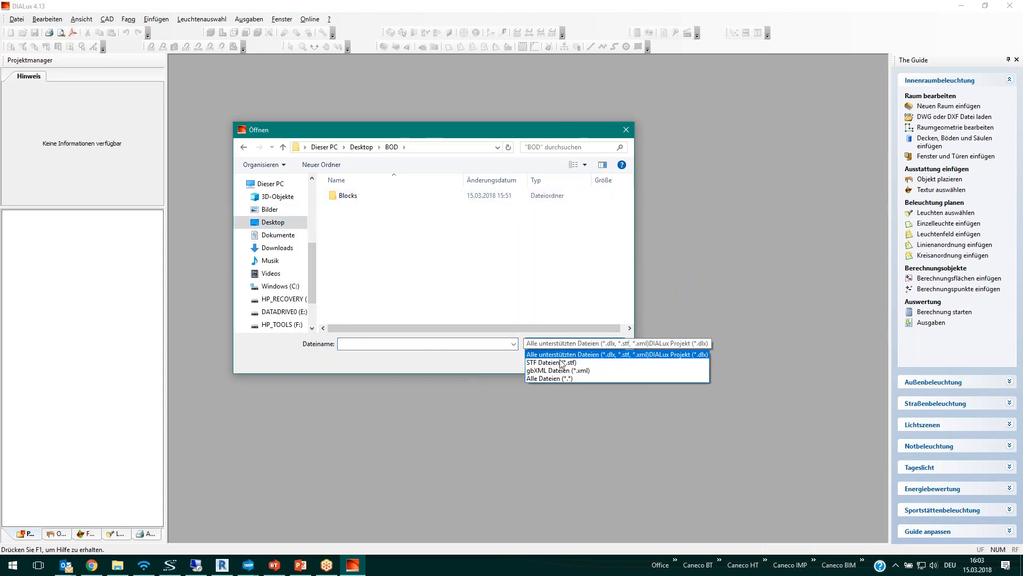
{"action": "left_click", "coordinate": [562, 362]}
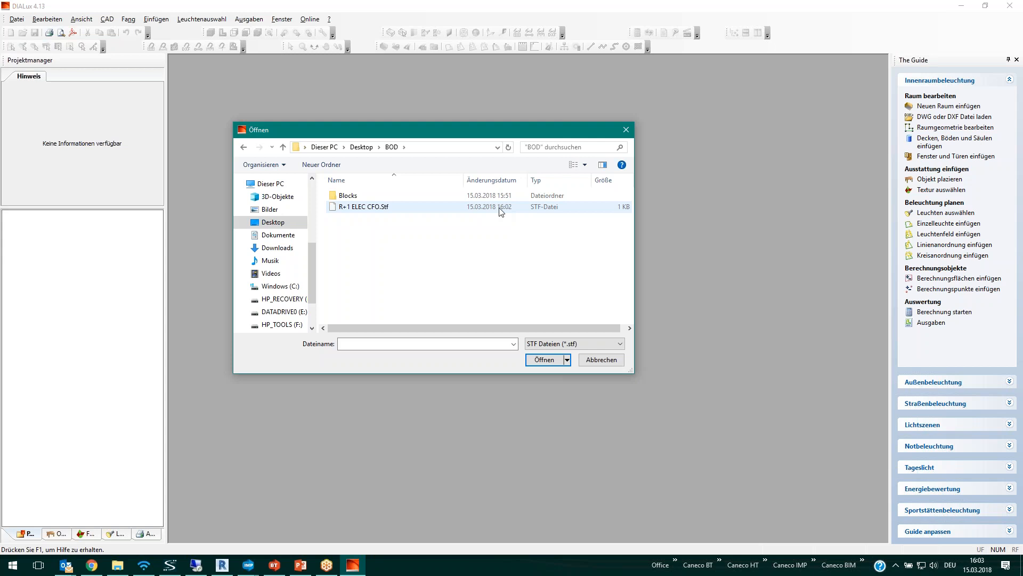
{"action": "double_click", "coordinate": [441, 207]}
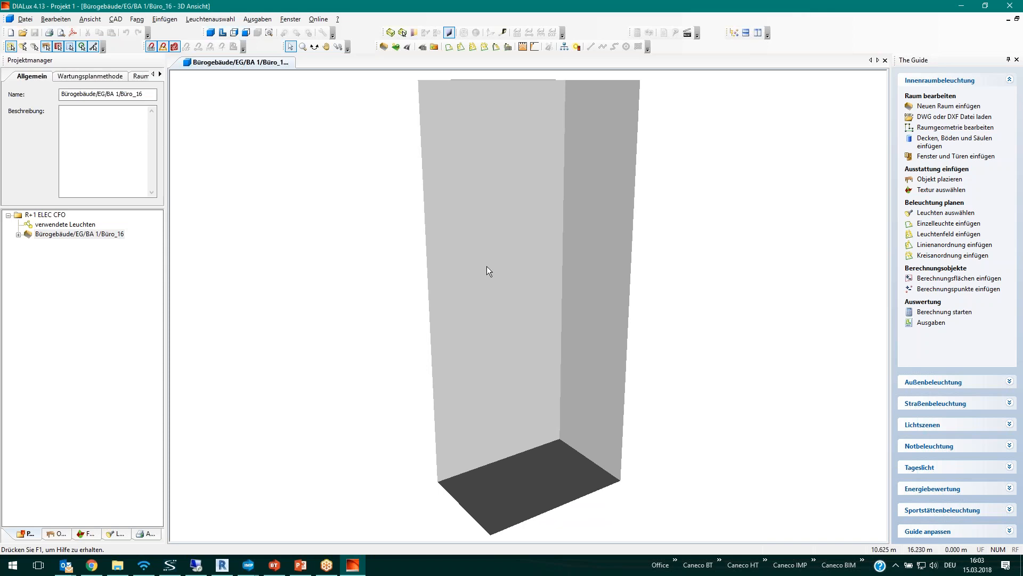
Step: Insert a single TRILUX 5041RSV-L/28/54 (28W) E luminaire at the centre of room Büro_16 in the floor plan
{"action": "left_click", "coordinate": [222, 32]}
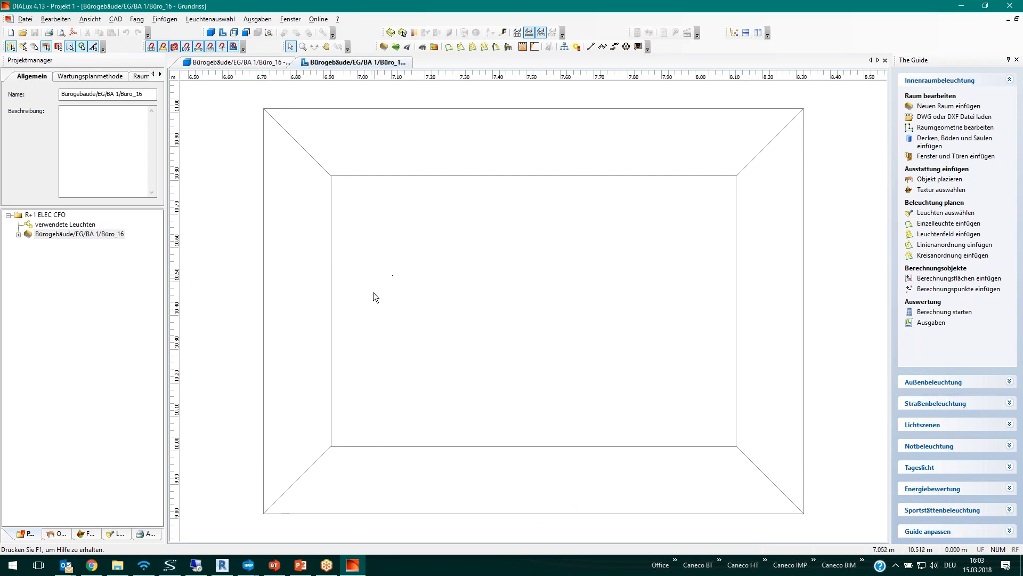
{"action": "left_click", "coordinate": [450, 47]}
{"action": "left_click_drag", "start_coordinate": [572, 311], "coordinate": [534, 350]}
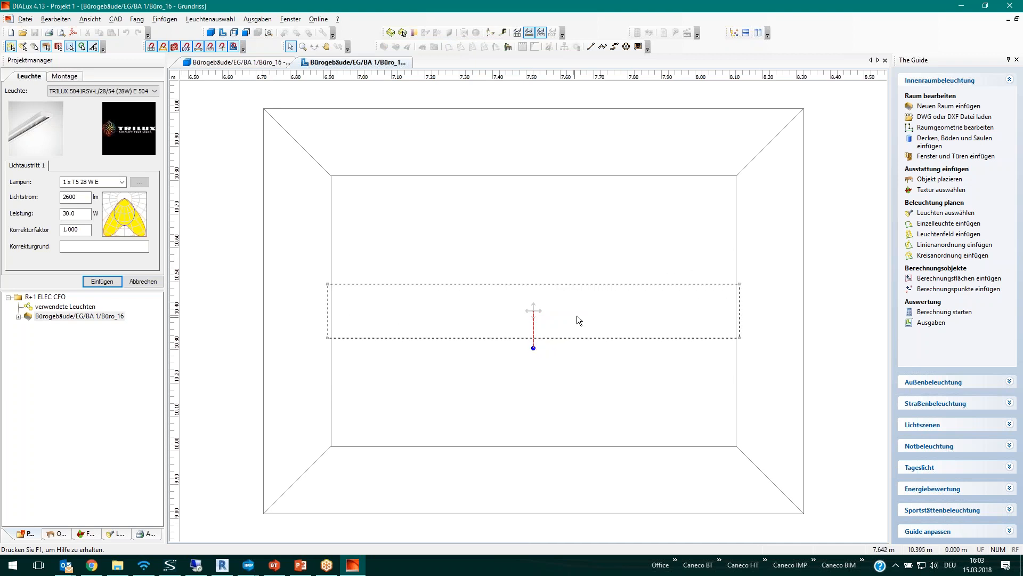
{"action": "key", "text": "Return"}
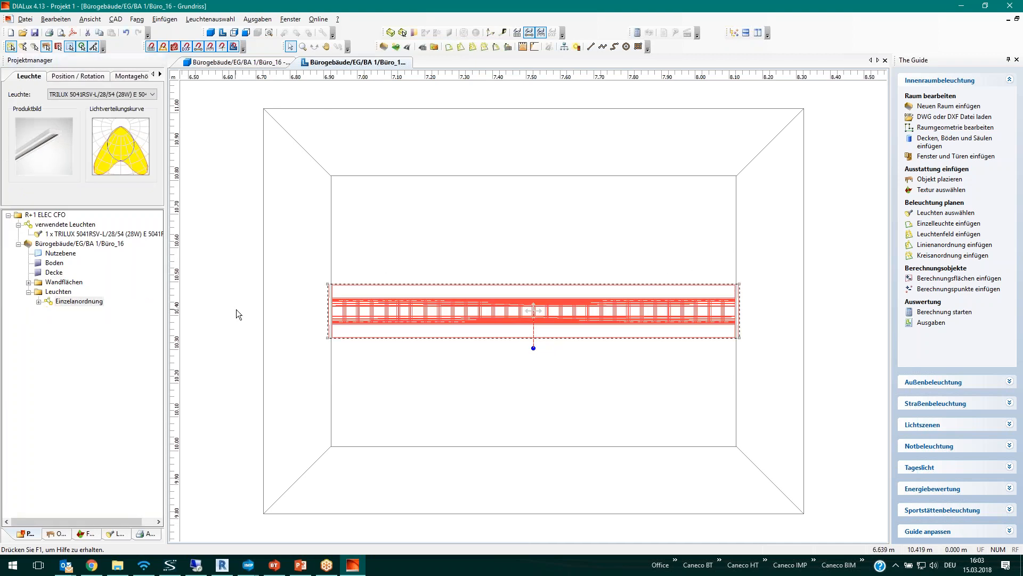
Step: Run the lighting calculation for Büro_16 and save the project
{"action": "left_click", "coordinate": [637, 32]}
{"action": "left_click", "coordinate": [592, 454]}
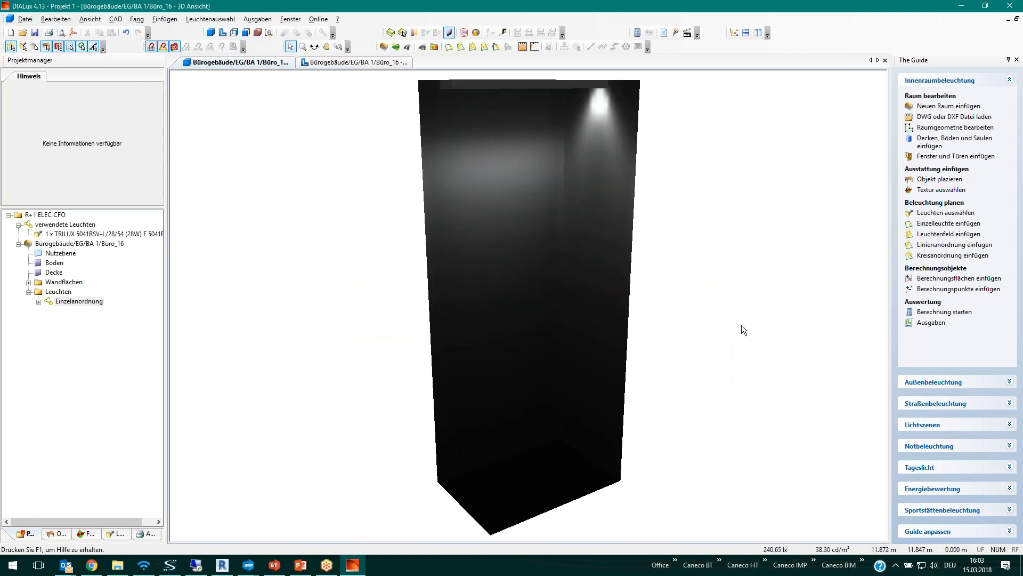
{"action": "key", "text": "ctrl+s"}
Step: Switch to AutoCAD MEP and import room Bürogebäude/EG/BA 1/Büro_16 from the DIALux file R+1 ELEC CFO.Stf
{"action": "left_click", "coordinate": [248, 564]}
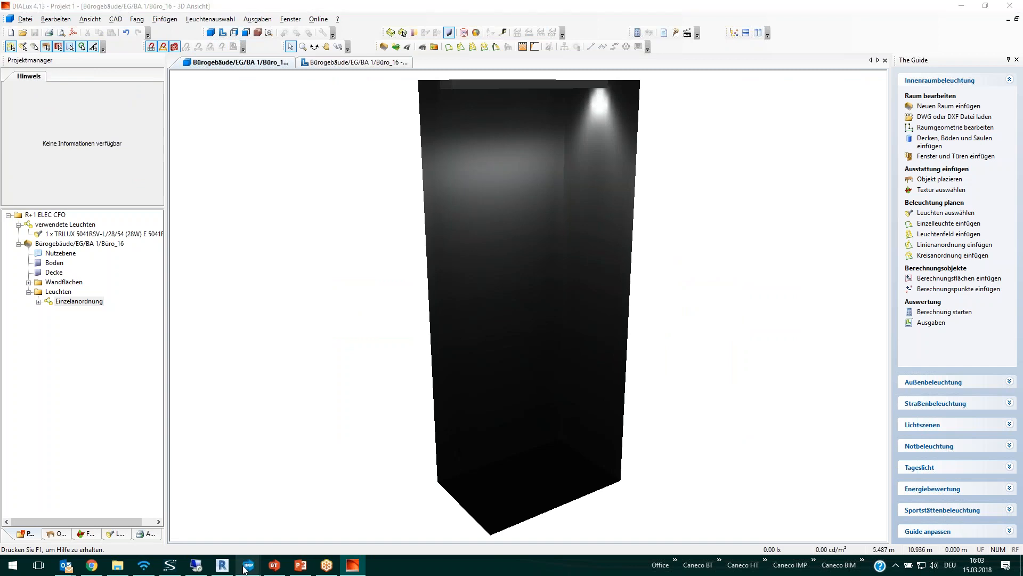
{"action": "left_click", "coordinate": [355, 533]}
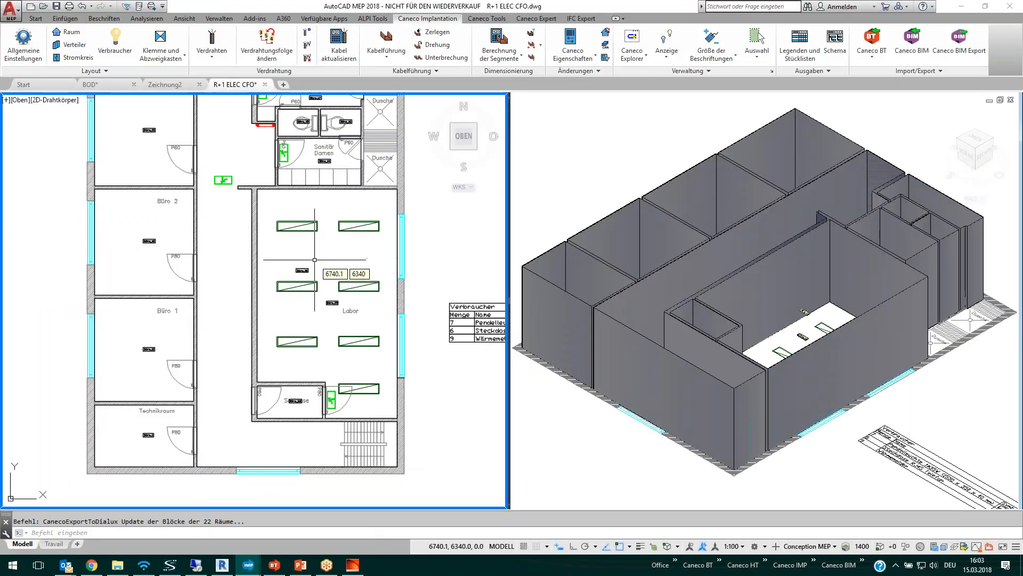
{"action": "left_click", "coordinate": [882, 70]}
{"action": "left_click", "coordinate": [892, 87]}
{"action": "left_click", "coordinate": [885, 129]}
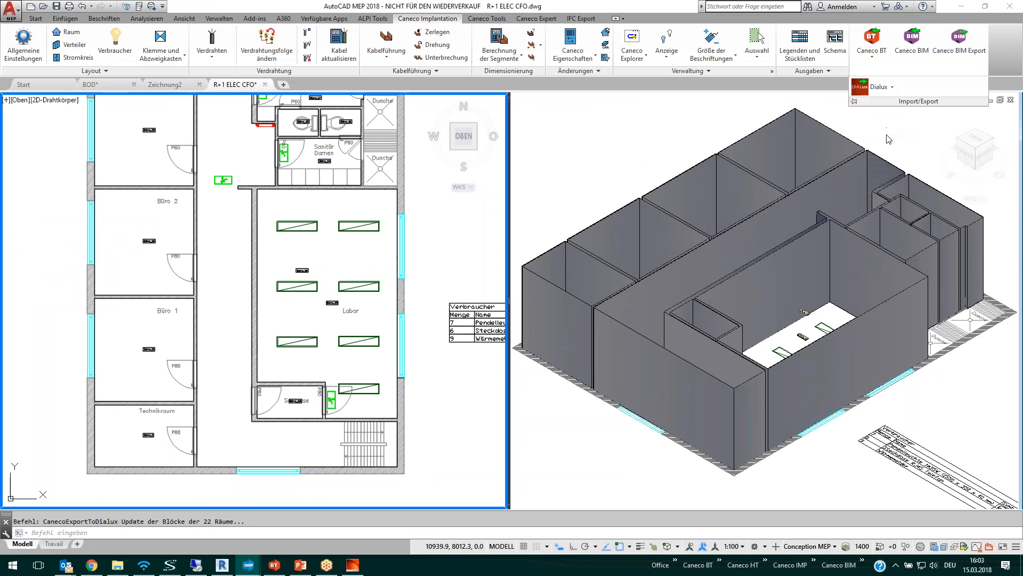
{"action": "left_click", "coordinate": [293, 217]}
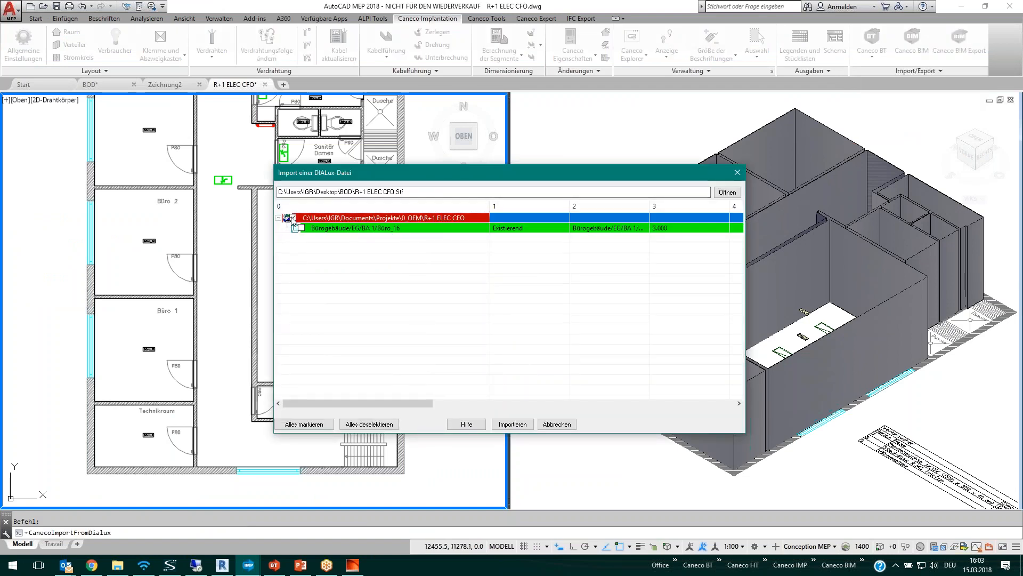
{"action": "left_click_drag", "start_coordinate": [427, 191], "coordinate": [277, 201]}
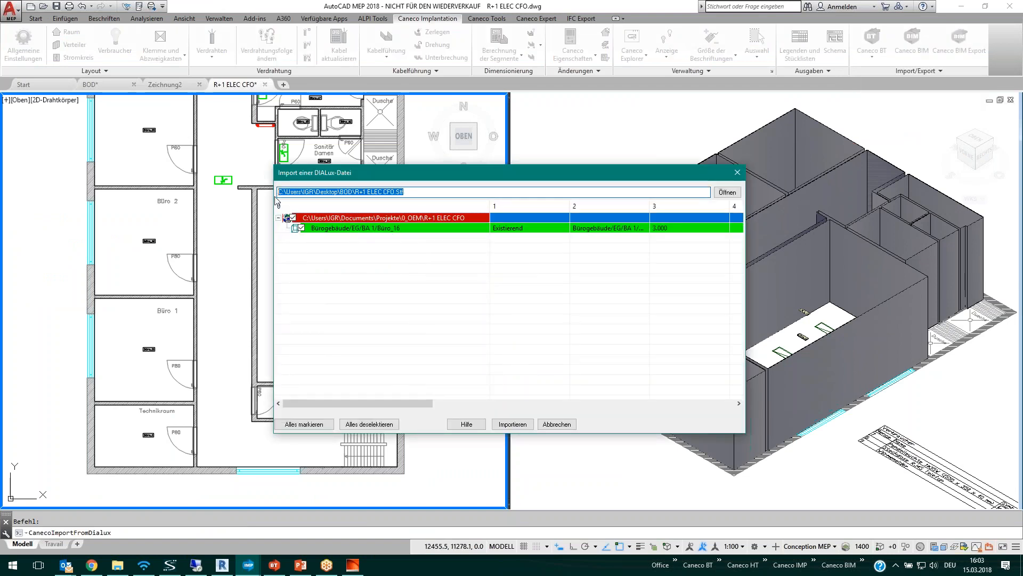
{"action": "left_click", "coordinate": [512, 424]}
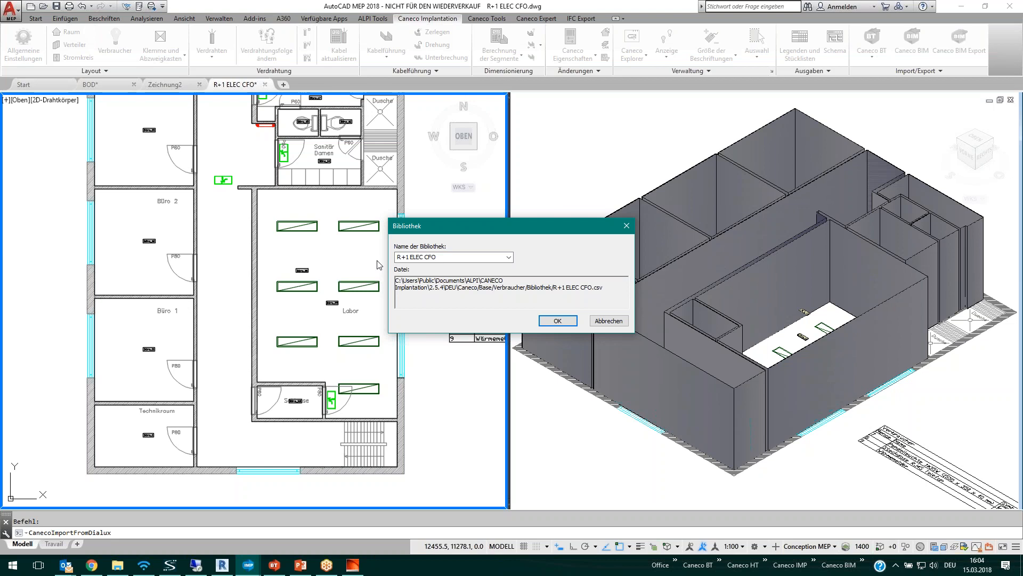
Step: Name the luminaire's consumer library with a first name followed by Lights, and save its block to the symbol folder
{"action": "left_click_drag", "start_coordinate": [437, 228], "coordinate": [373, 235]}
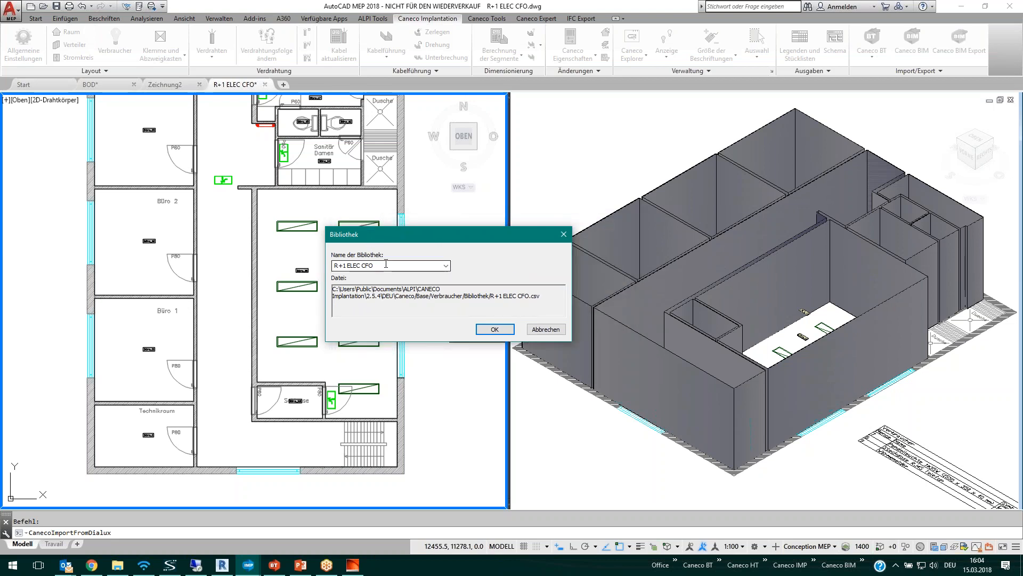
{"action": "left_click", "coordinate": [447, 267]}
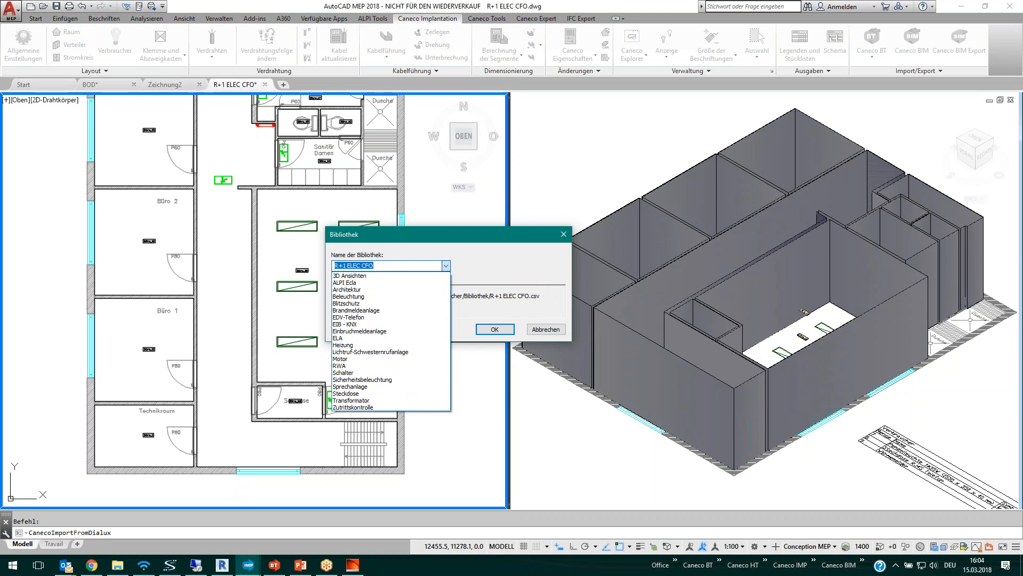
{"action": "left_click", "coordinate": [400, 265]}
{"action": "type", "text": "Pa"}
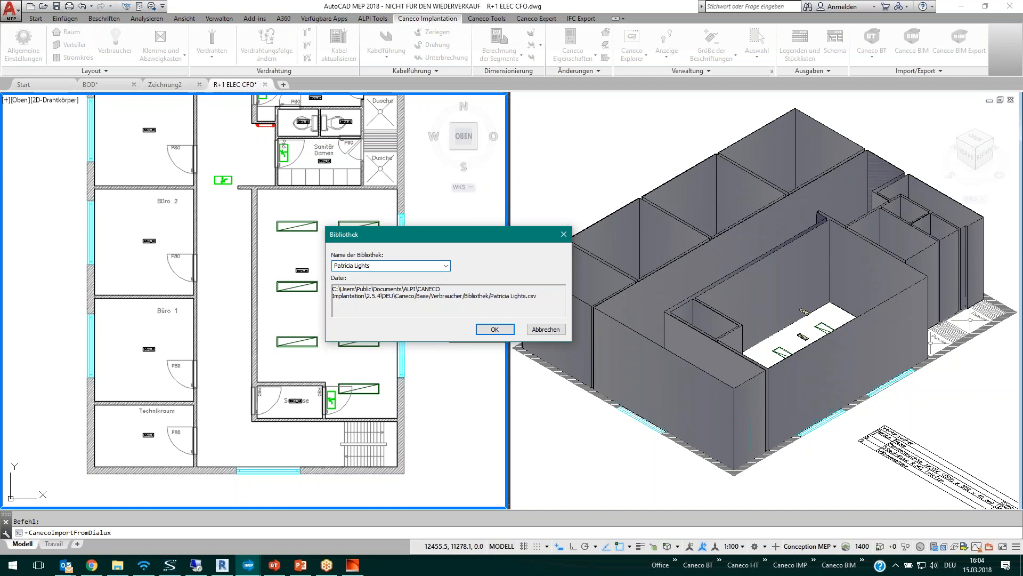
{"action": "type", "text": "tricia Lights"}
{"action": "left_click", "coordinate": [495, 329]}
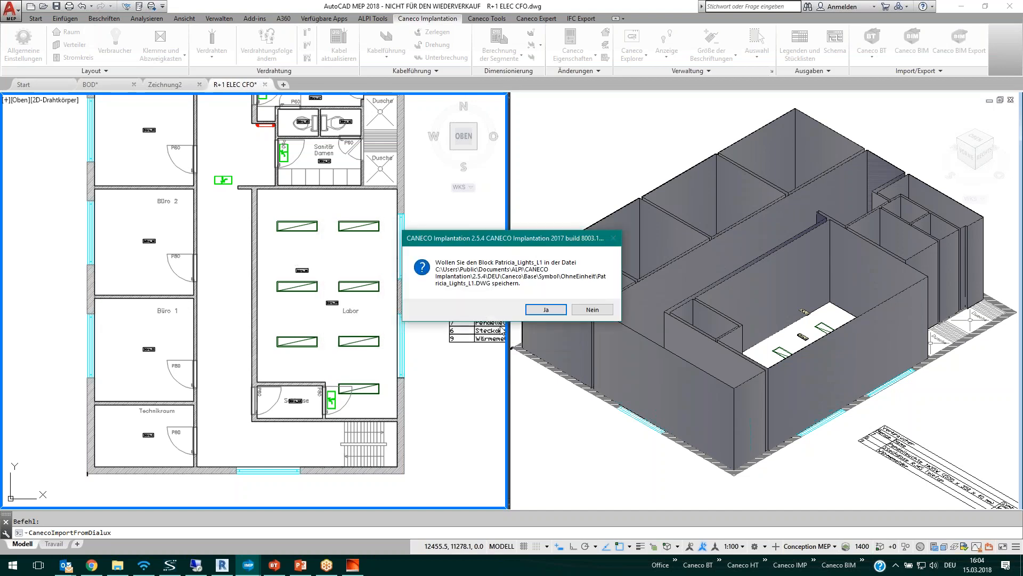
{"action": "left_click", "coordinate": [530, 314]}
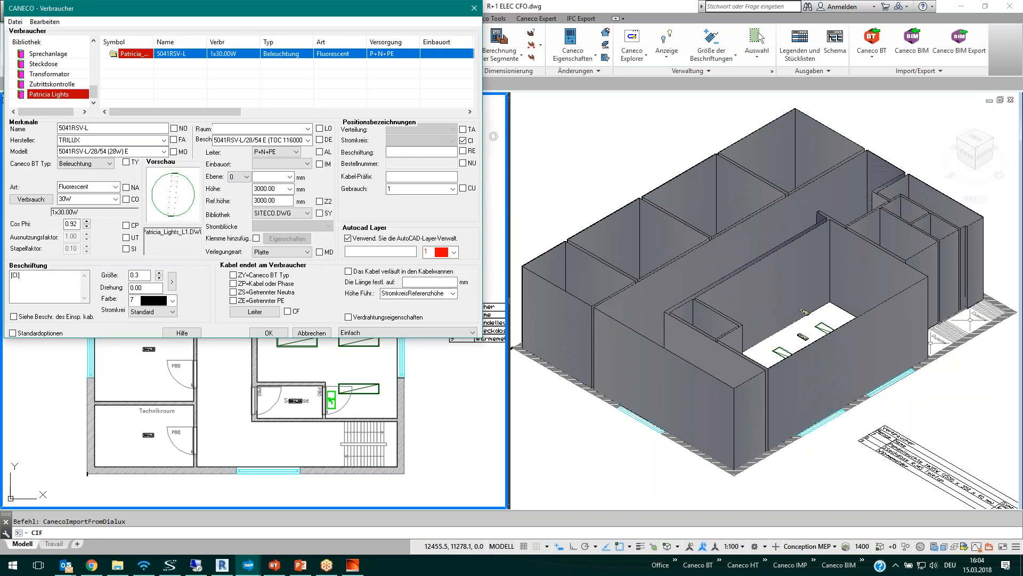
Step: Examine the imported luminaire's name, manufacturer, model and power consumption in the new consumer library
{"action": "left_click", "coordinate": [54, 85]}
{"action": "left_click", "coordinate": [54, 74]}
{"action": "left_click", "coordinate": [54, 65]}
{"action": "left_click", "coordinate": [58, 94]}
{"action": "left_click_drag", "start_coordinate": [154, 42], "coordinate": [169, 42]}
{"action": "left_click_drag", "start_coordinate": [86, 199], "coordinate": [58, 199]}
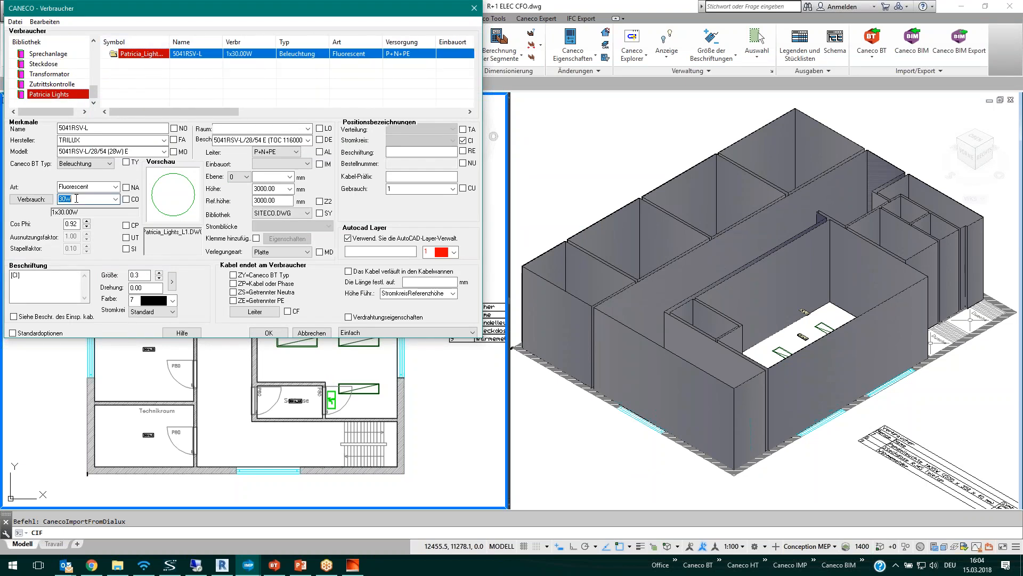
{"action": "left_click_drag", "start_coordinate": [129, 151], "coordinate": [59, 140]}
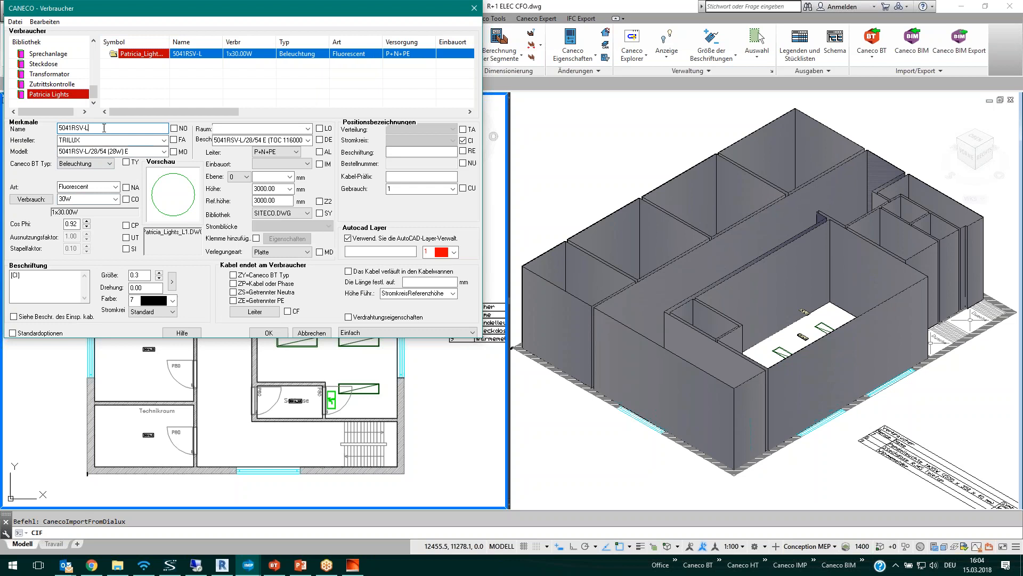
{"action": "left_click", "coordinate": [83, 137]}
{"action": "left_click_drag", "start_coordinate": [131, 152], "coordinate": [76, 152]}
{"action": "double_click", "coordinate": [81, 199]}
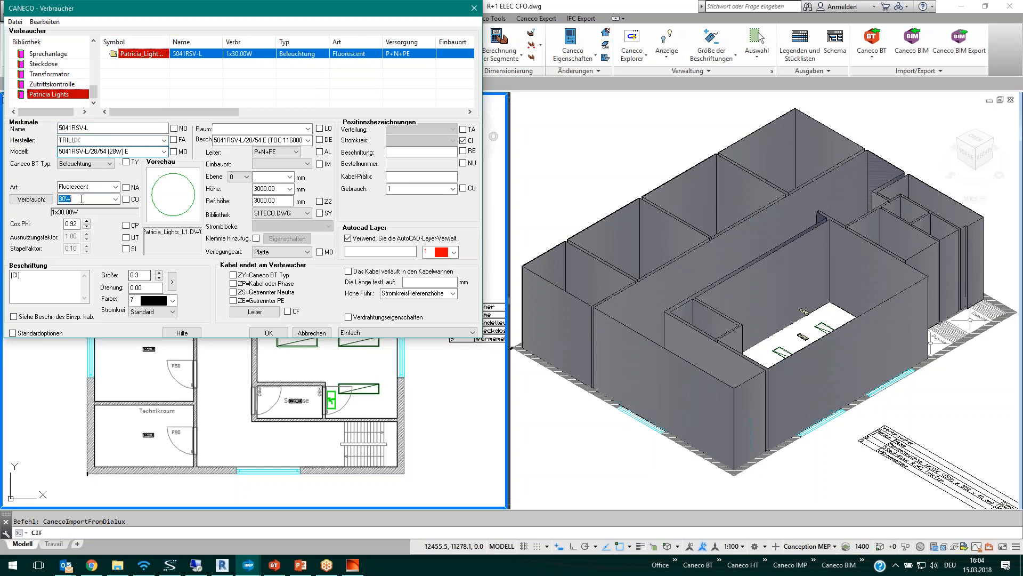
Step: Accept the imported consumer's properties and finish bringing the luminaire into the drawing
{"action": "left_click", "coordinate": [269, 333]}
{"action": "left_click", "coordinate": [478, 298]}
{"action": "left_click", "coordinate": [535, 299]}
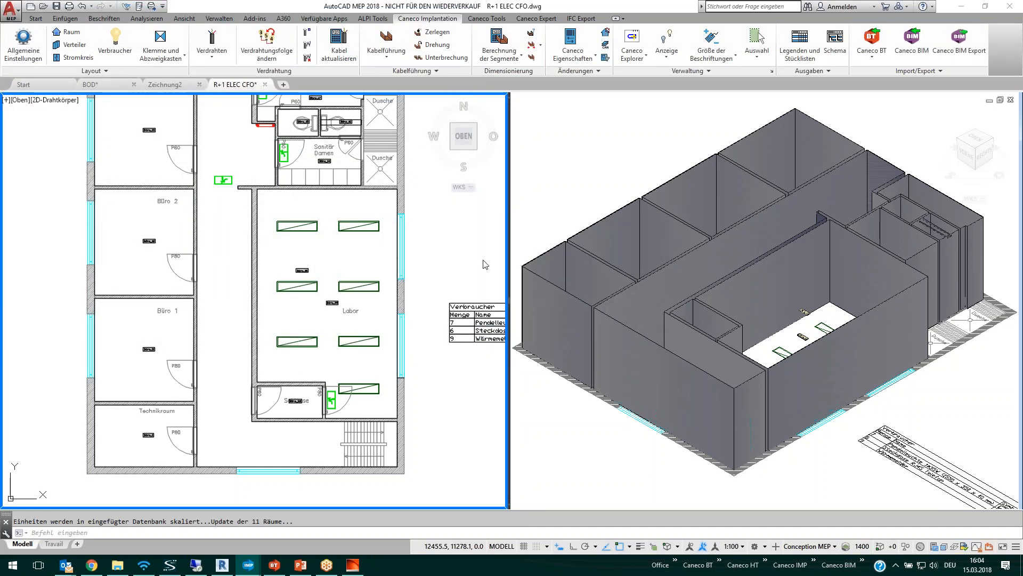
Step: Inspect the imported luminaire in room Büro_16 on the floor plan
{"action": "middle_click_drag", "start_coordinate": [351, 120], "coordinate": [332, 226]}
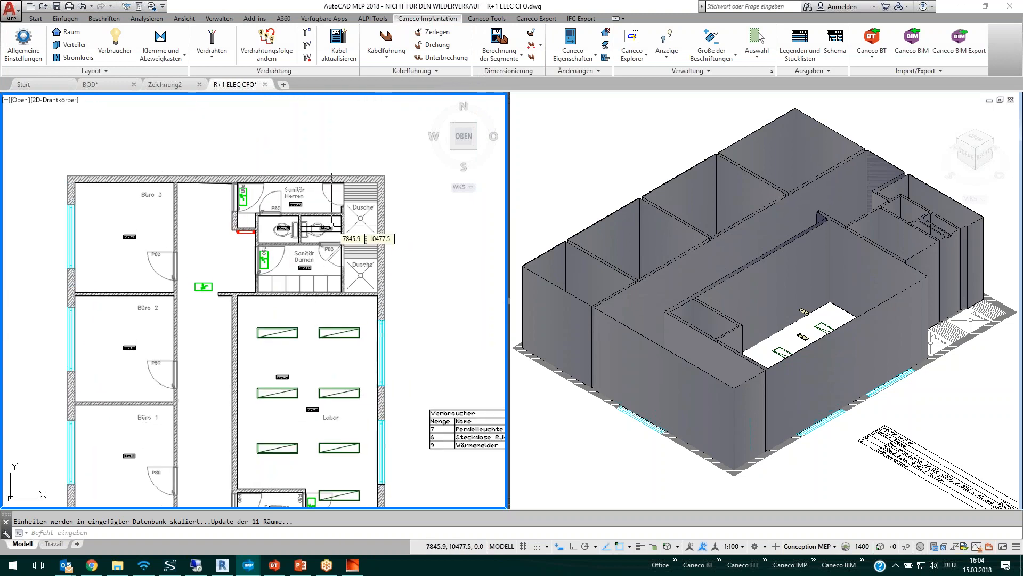
{"action": "scroll", "coordinate": [331, 226], "scroll_direction": "up", "scroll_amount": 12}
{"action": "scroll", "coordinate": [343, 266], "scroll_direction": "down", "scroll_amount": 4}
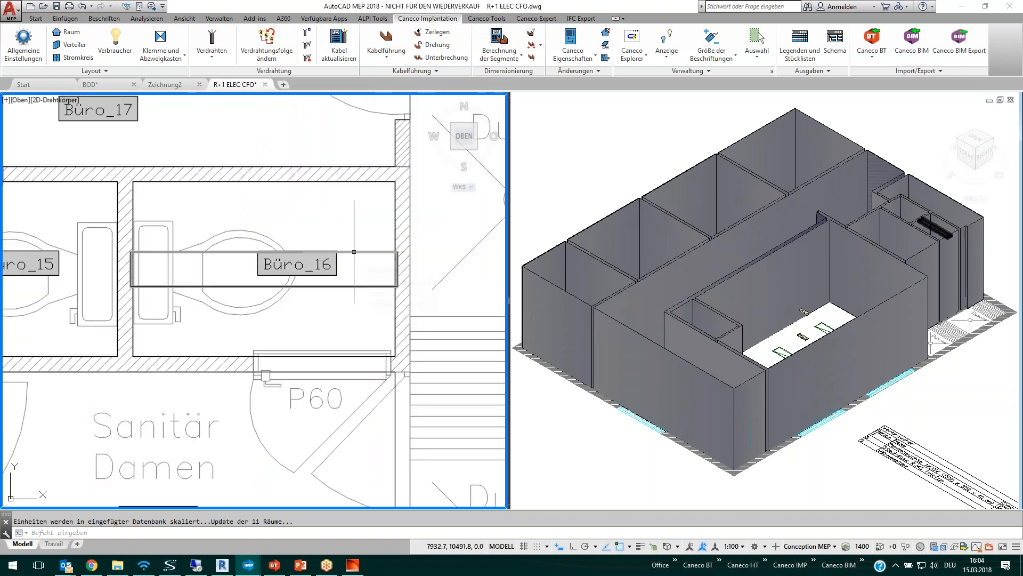
{"action": "left_click", "coordinate": [354, 252]}
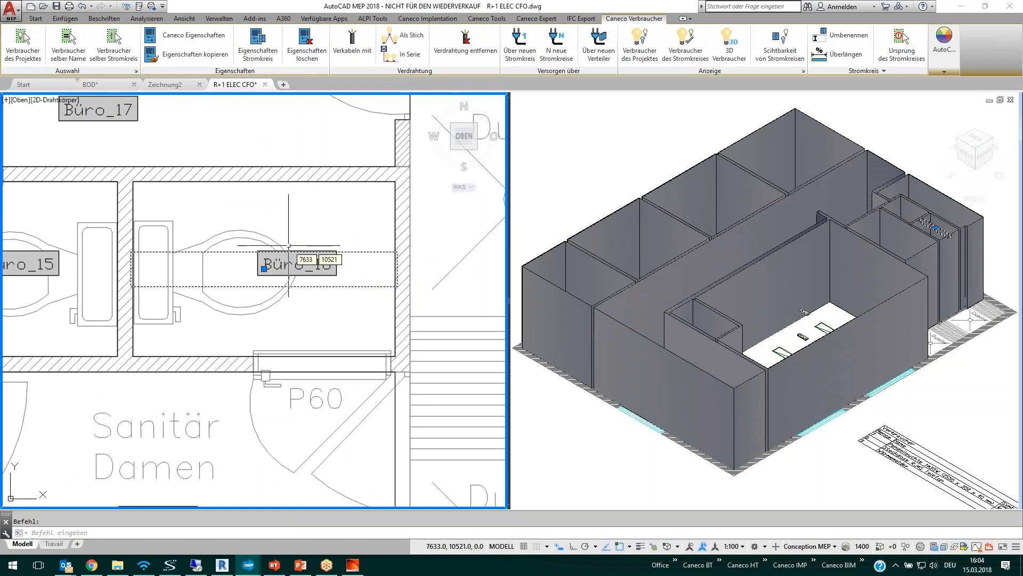
{"action": "key", "text": "Escape"}
{"action": "scroll", "coordinate": [290, 245], "scroll_direction": "down", "scroll_amount": 5}
{"action": "scroll", "coordinate": [288, 275], "scroll_direction": "up", "scroll_amount": 5}
{"action": "scroll", "coordinate": [288, 275], "scroll_direction": "down", "scroll_amount": 6}
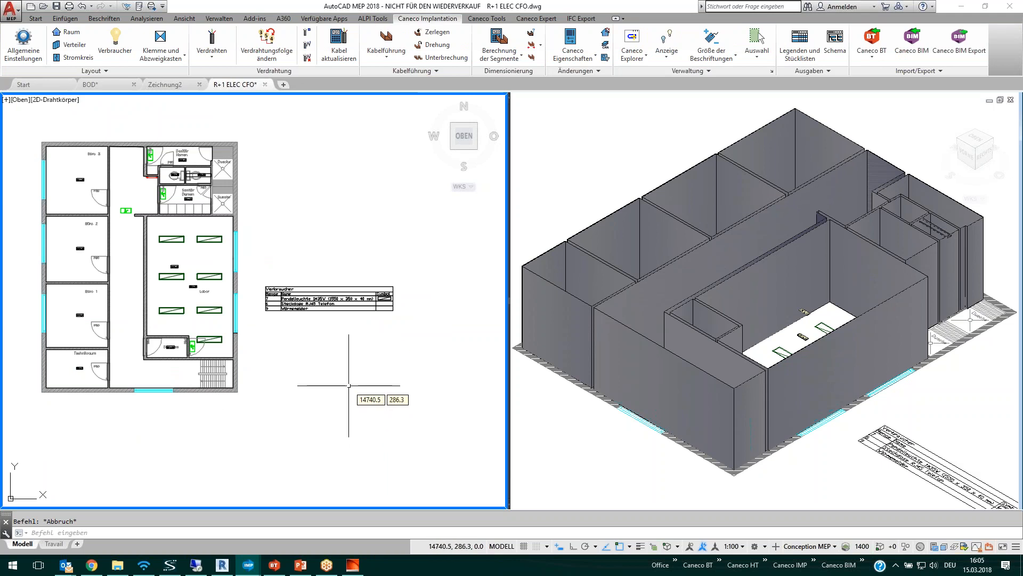
Step: Update the consumer legend beside the floor plan and check its names and symbols
{"action": "left_click", "coordinate": [324, 300]}
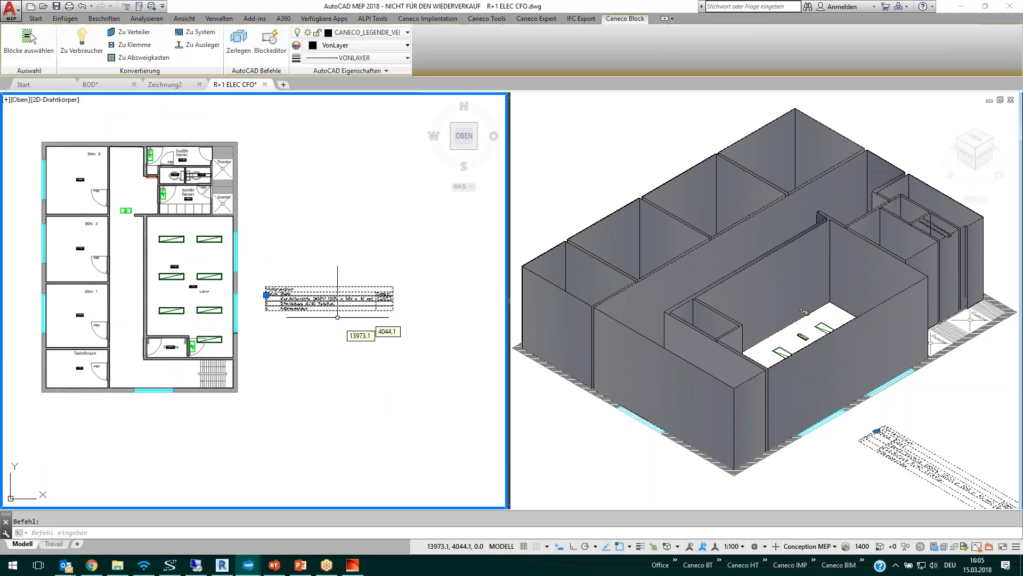
{"action": "right_click", "coordinate": [355, 348]}
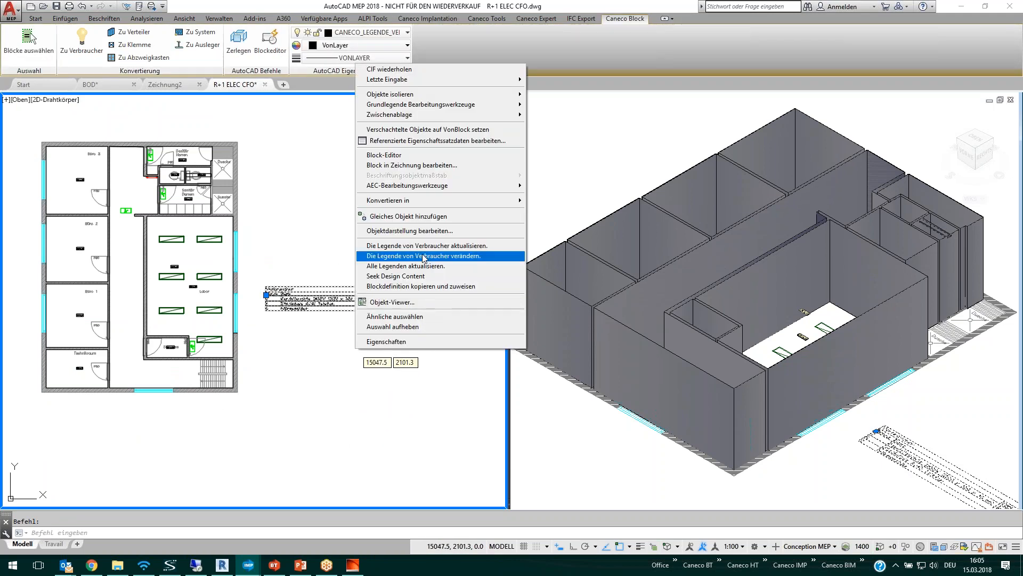
{"action": "left_click", "coordinate": [445, 246]}
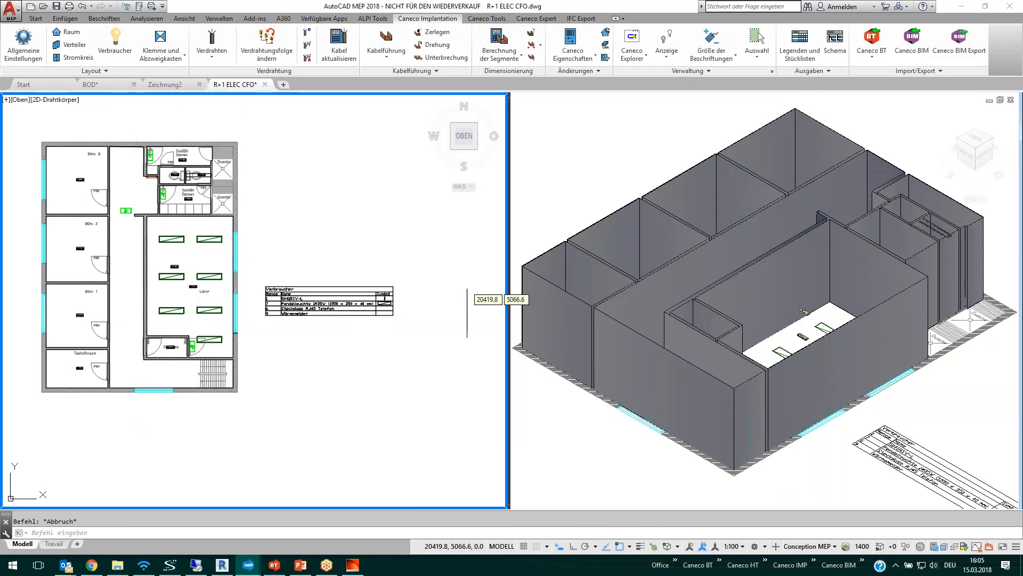
{"action": "scroll", "coordinate": [324, 300], "scroll_direction": "up", "scroll_amount": 6}
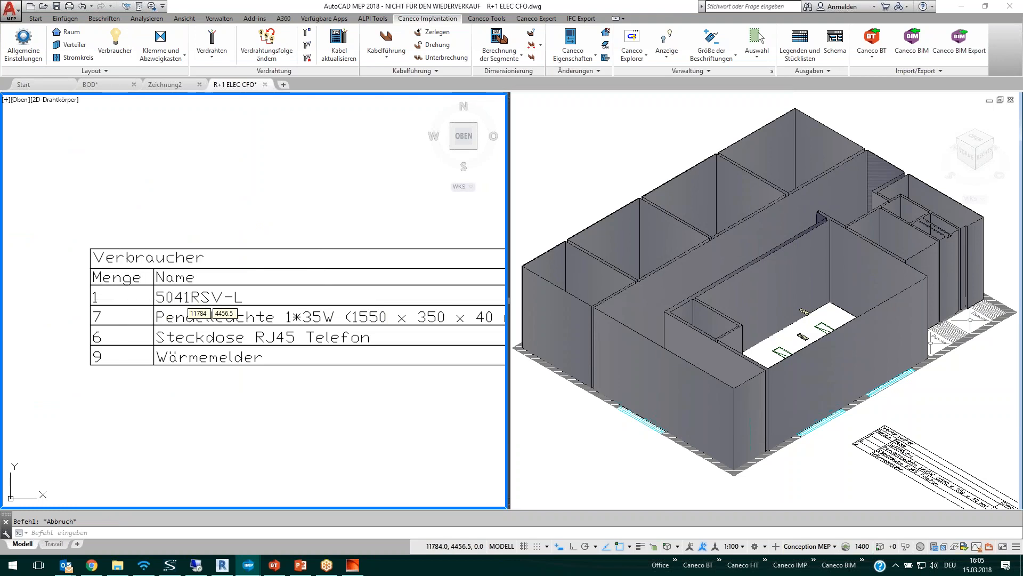
{"action": "middle_click_drag", "start_coordinate": [283, 287], "coordinate": [159, 288]}
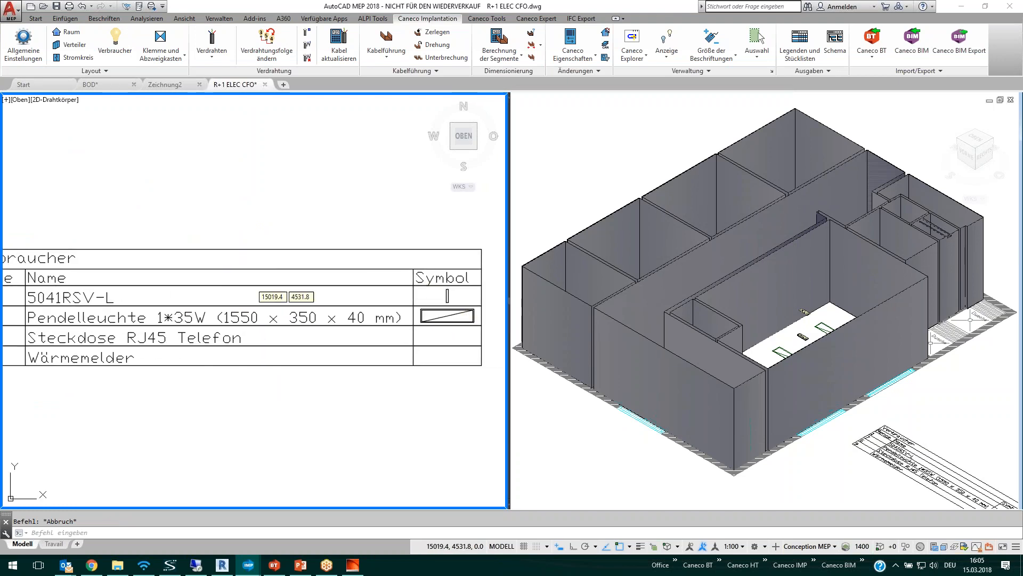
{"action": "scroll", "coordinate": [183, 255], "scroll_direction": "down", "scroll_amount": 5}
{"action": "middle_click_drag", "start_coordinate": [99, 253], "coordinate": [175, 277]}
{"action": "scroll", "coordinate": [742, 252], "scroll_direction": "down", "scroll_amount": 3}
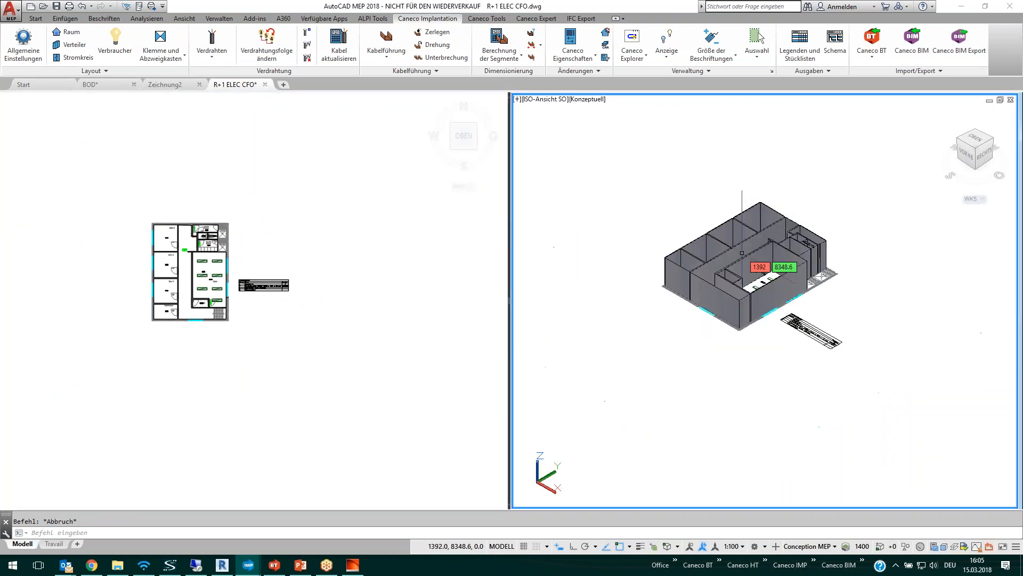
{"action": "scroll", "coordinate": [743, 255], "scroll_direction": "up", "scroll_amount": 5}
{"action": "left_click", "coordinate": [202, 310]}
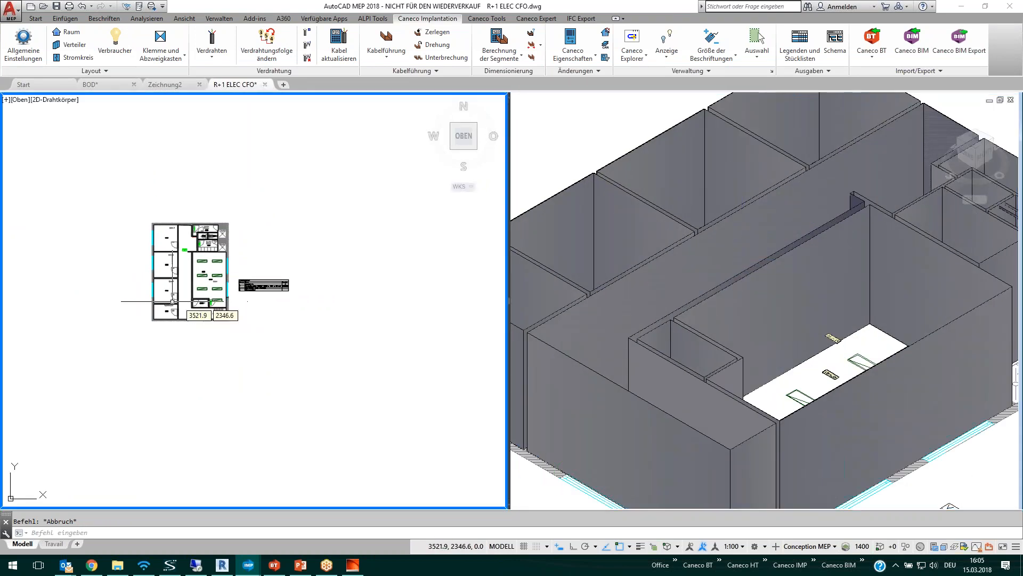
Step: Start placing a new consumer and browse the Blitzschutz and Brandmeldeanlage libraries, viewing the smoke detector BMA_001.dwg
{"action": "scroll", "coordinate": [182, 320], "scroll_direction": "up", "scroll_amount": 3}
{"action": "scroll", "coordinate": [161, 332], "scroll_direction": "up", "scroll_amount": 5}
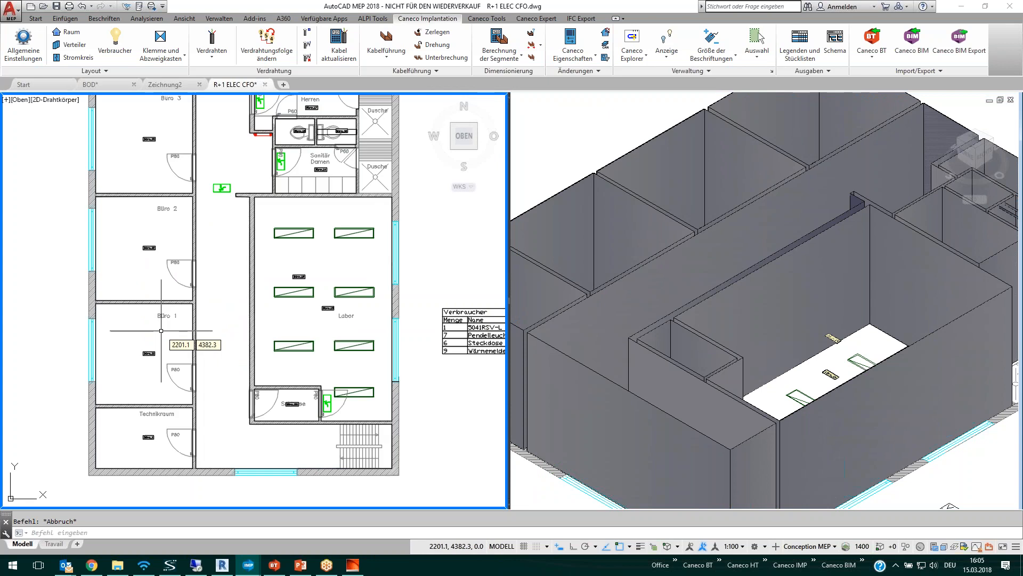
{"action": "scroll", "coordinate": [162, 325], "scroll_direction": "down", "scroll_amount": 3}
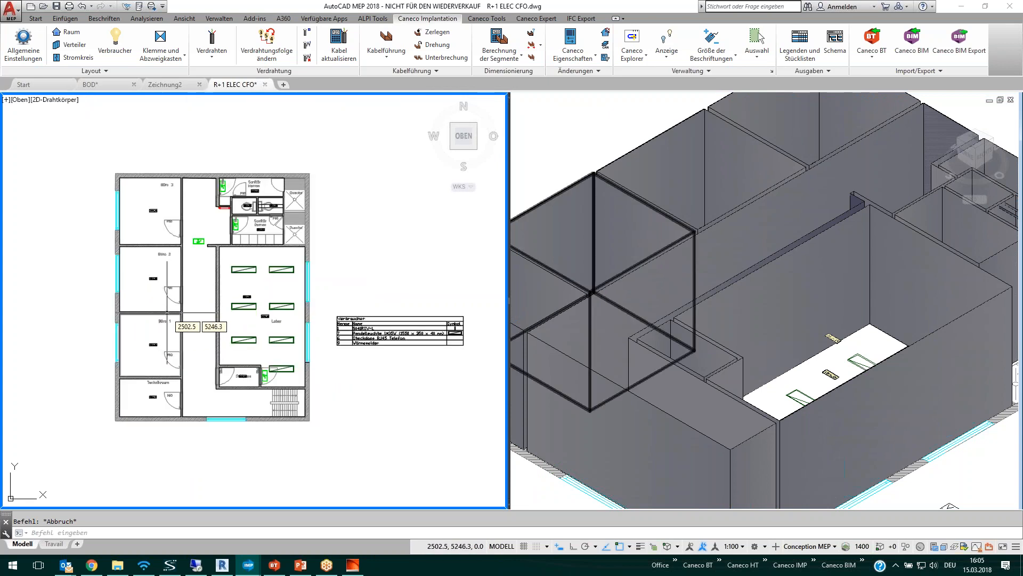
{"action": "left_click", "coordinate": [753, 295]}
{"action": "scroll", "coordinate": [756, 296], "scroll_direction": "down", "scroll_amount": 5}
{"action": "scroll", "coordinate": [709, 288], "scroll_direction": "up", "scroll_amount": 2}
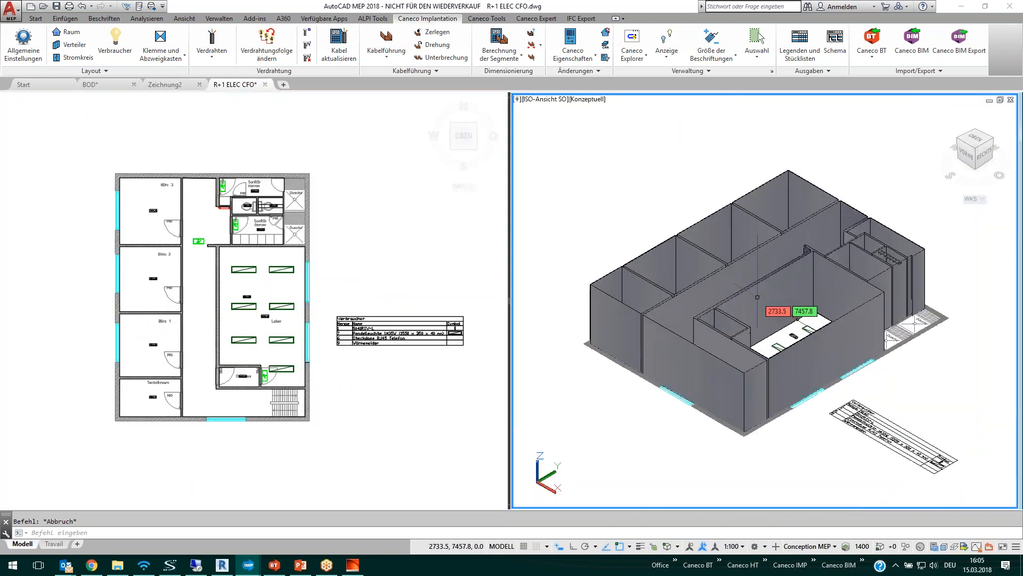
{"action": "left_click", "coordinate": [116, 44]}
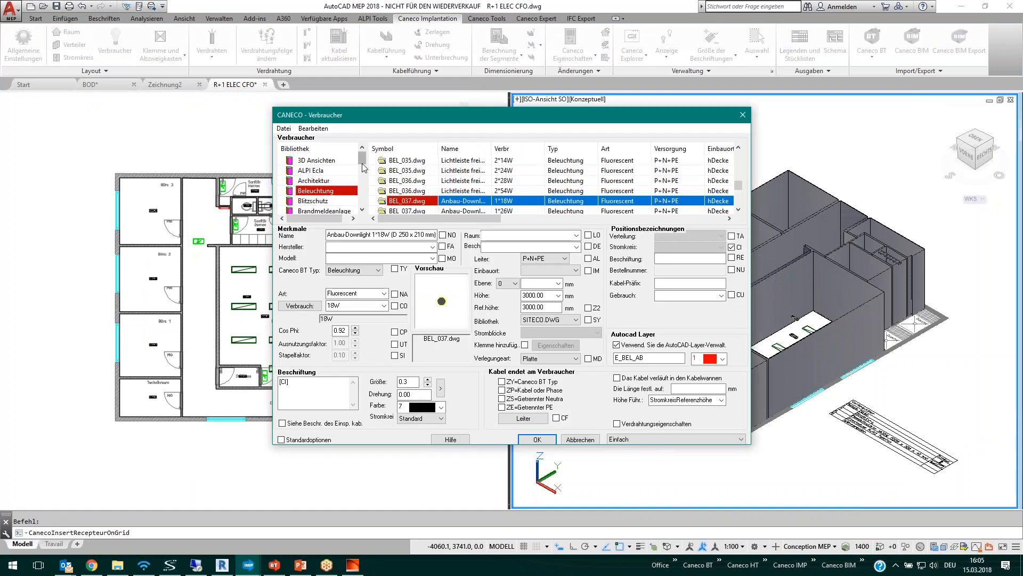
{"action": "left_click", "coordinate": [326, 201]}
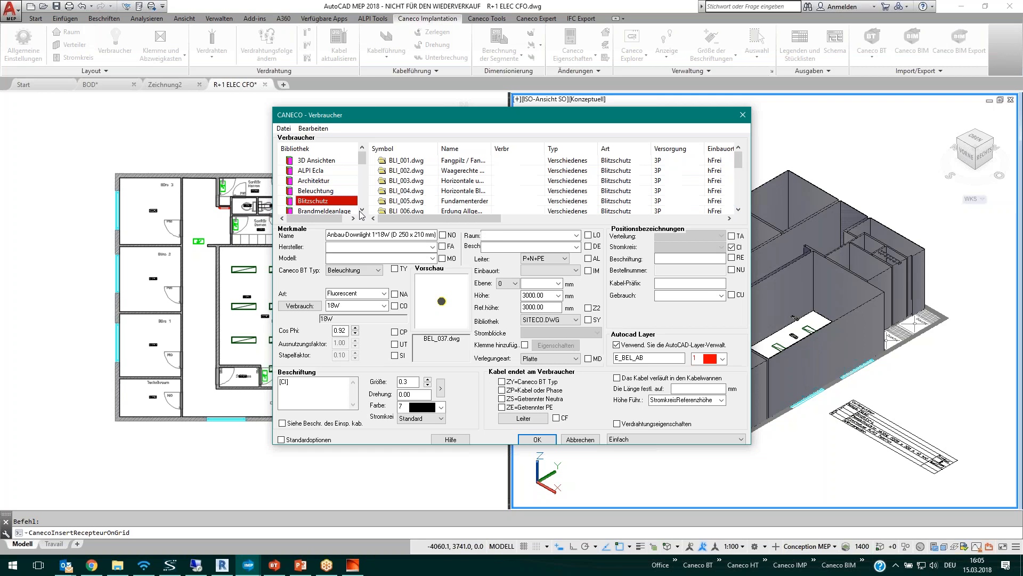
{"action": "left_click", "coordinate": [338, 212]}
{"action": "left_click", "coordinate": [431, 165]}
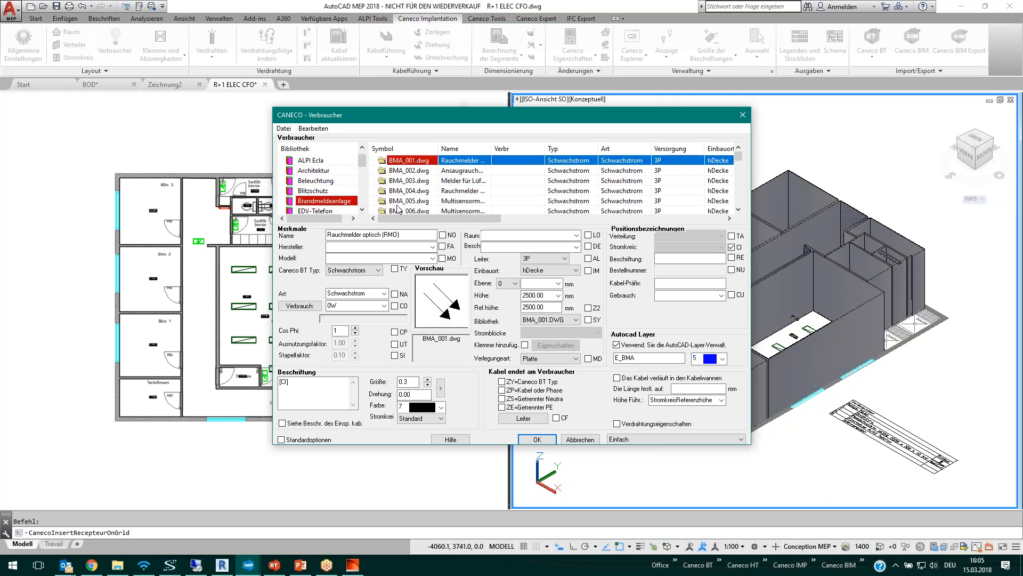
Step: Choose the Anbau-Downlight 1*18W (BEL_037.dwg) from the Beleuchtung library and accept it with Mehrfach placement
{"action": "left_click", "coordinate": [327, 182]}
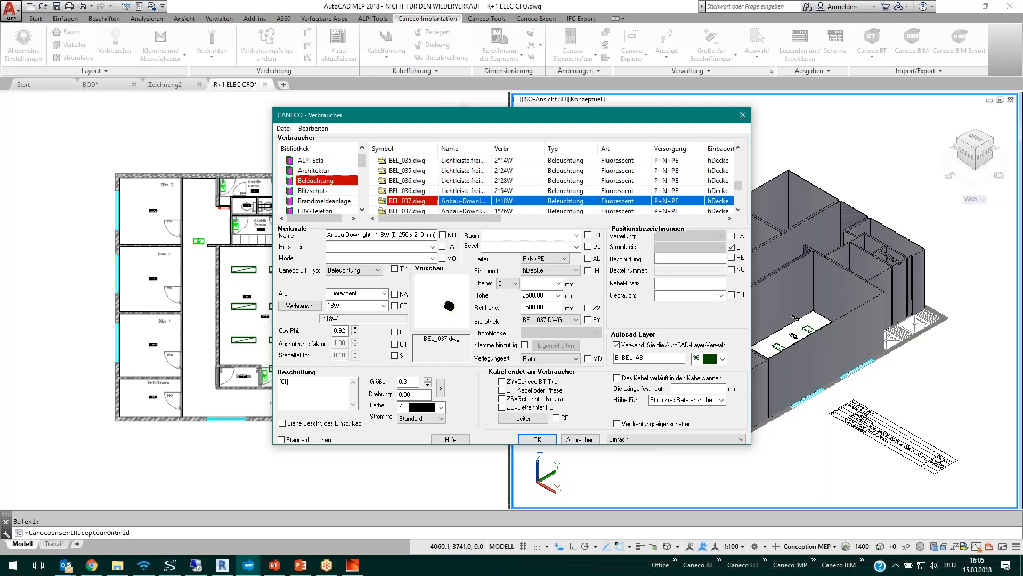
{"action": "left_click", "coordinate": [357, 307]}
{"action": "double_click", "coordinate": [357, 306]}
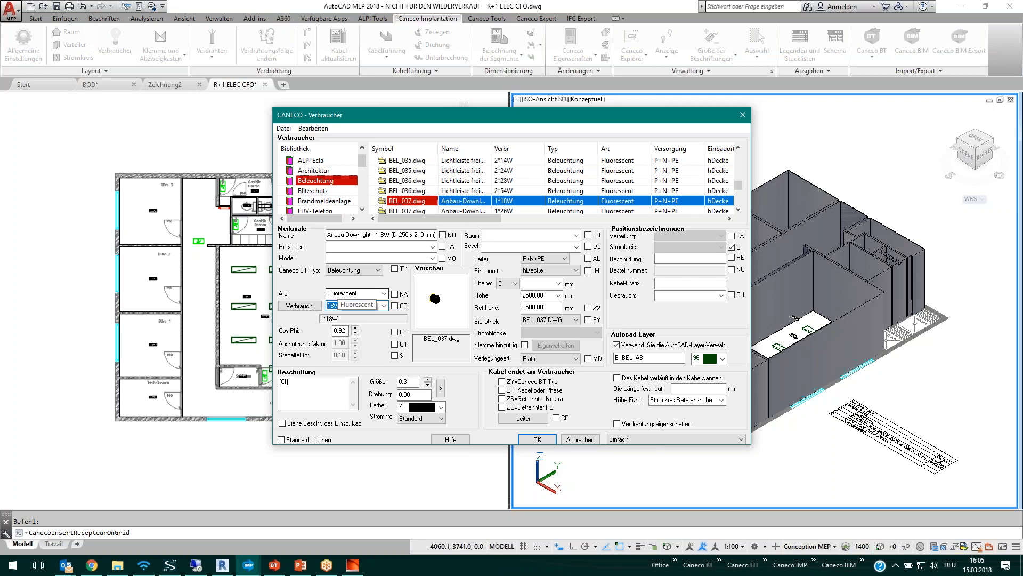
{"action": "left_click", "coordinate": [633, 439]}
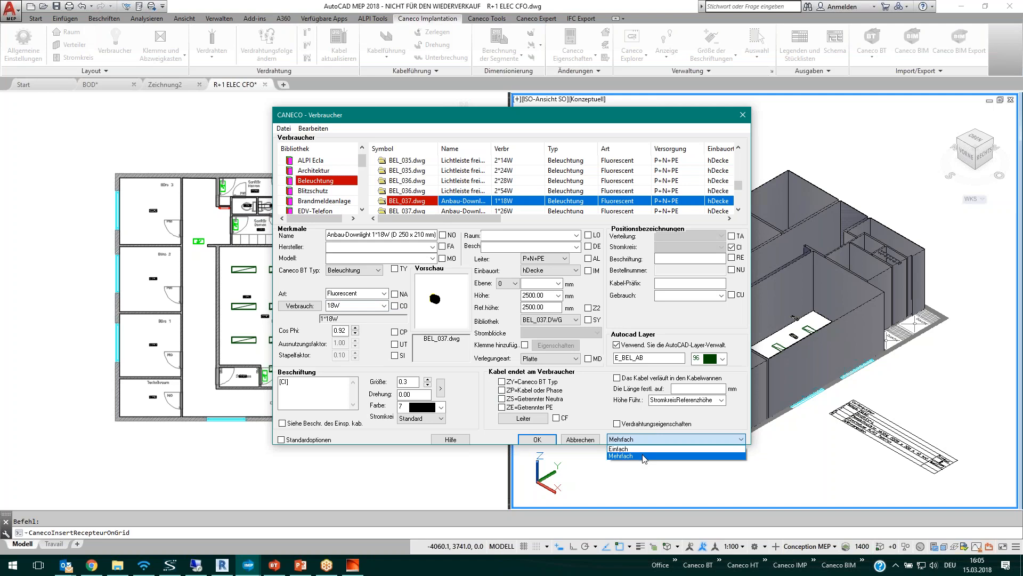
{"action": "left_click", "coordinate": [644, 456]}
{"action": "left_click", "coordinate": [537, 439]}
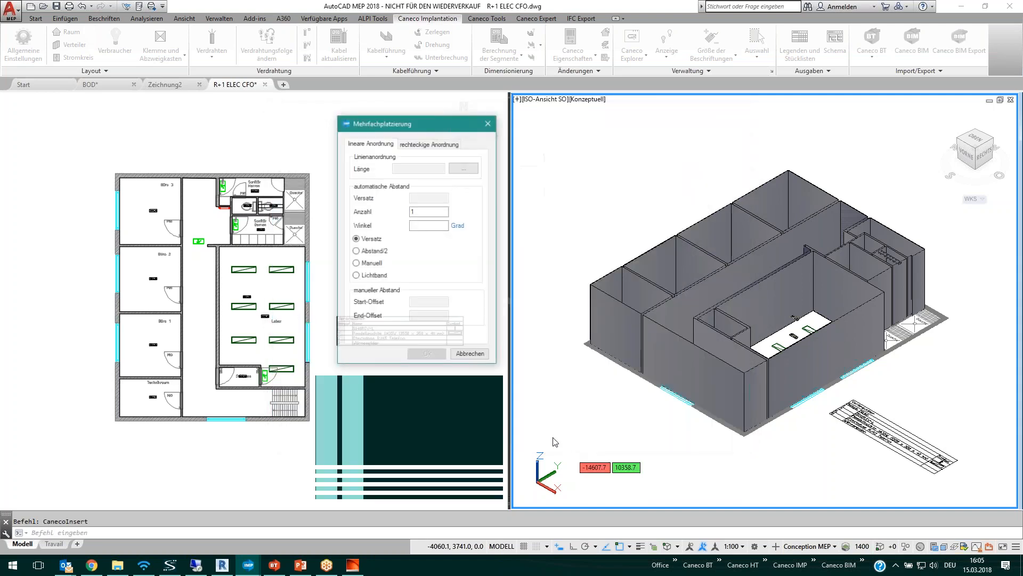
Step: Use the rectangular arrangement and define its area by two opposite corners of room Büro 3 on the floor plan
{"action": "left_click", "coordinate": [424, 144]}
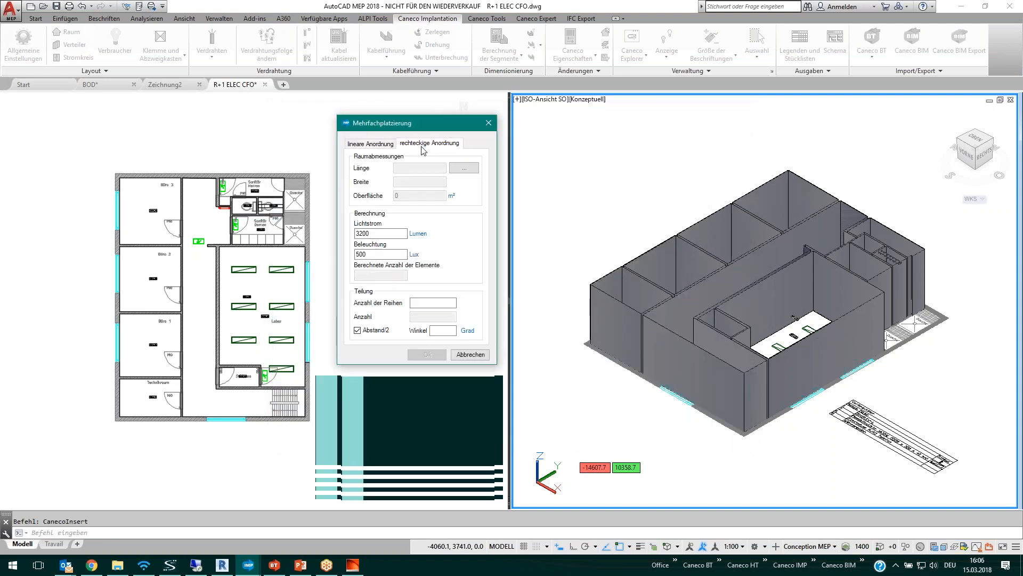
{"action": "left_click", "coordinate": [458, 178]}
{"action": "left_click", "coordinate": [124, 181]}
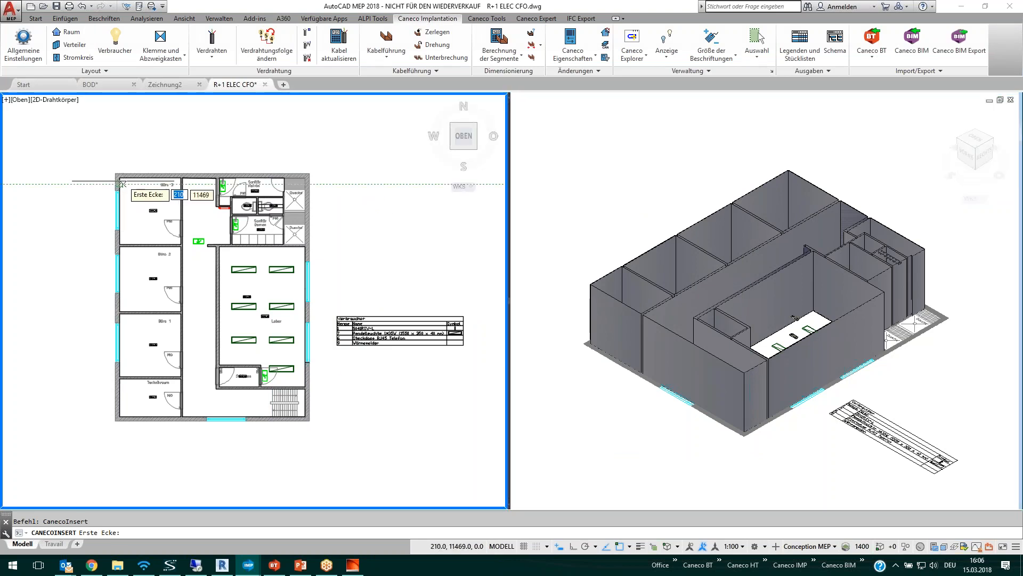
{"action": "left_click", "coordinate": [119, 177]}
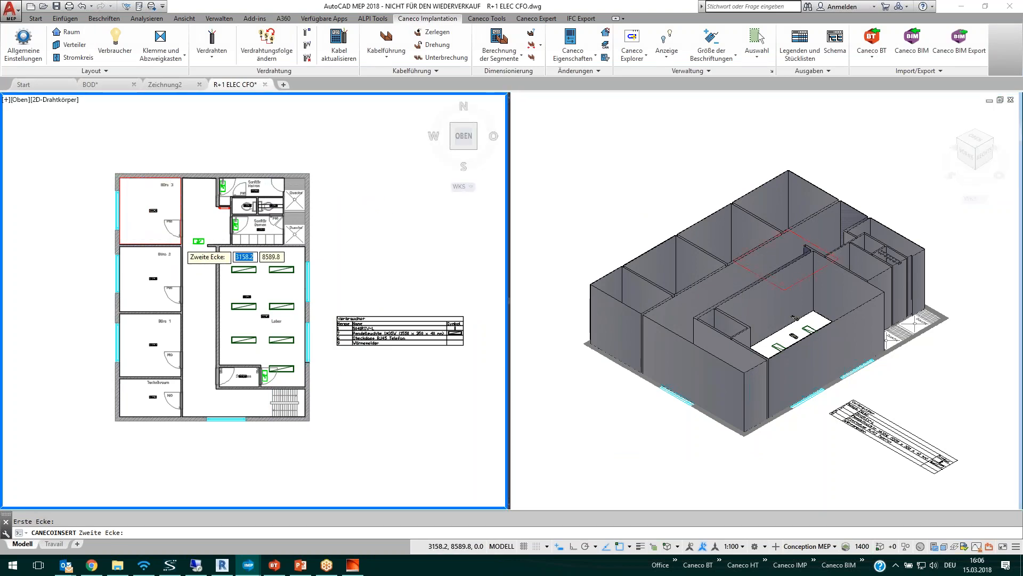
{"action": "left_click", "coordinate": [182, 245]}
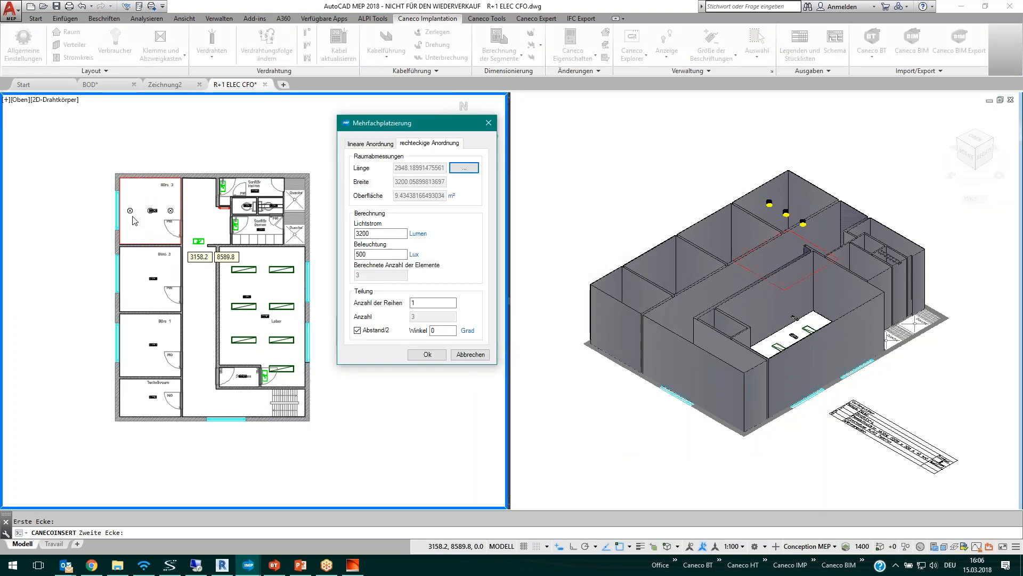
Step: Set the downlight arrangement in Büro 3 to 2 rows and place the luminaires
{"action": "double_click", "coordinate": [379, 254]}
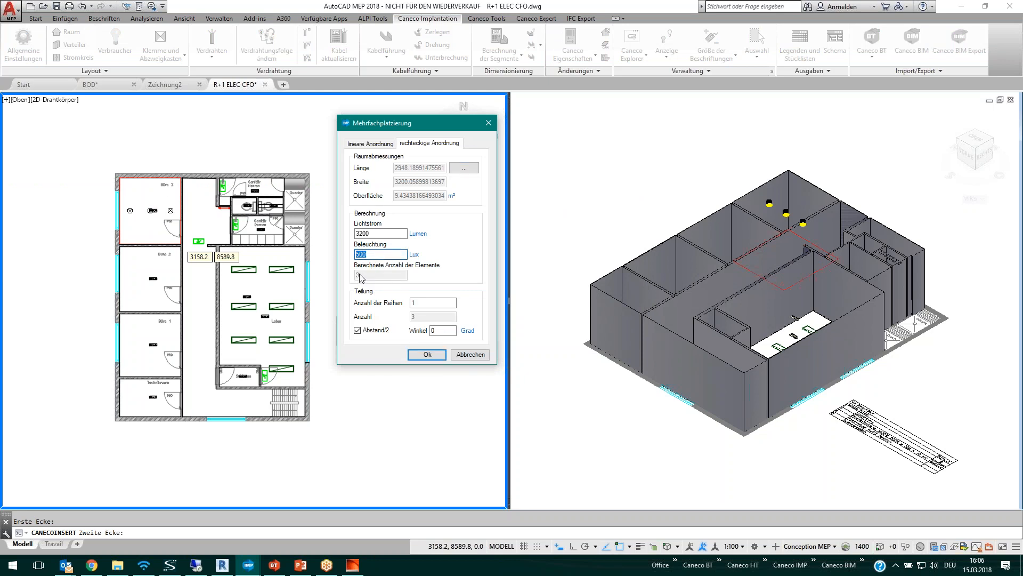
{"action": "double_click", "coordinate": [410, 302]}
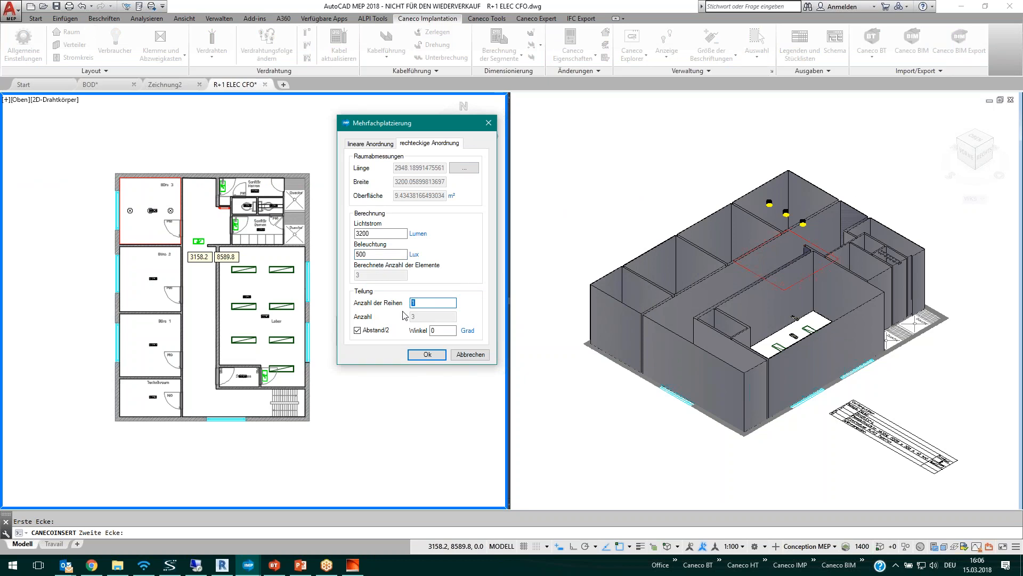
{"action": "type", "text": "2"}
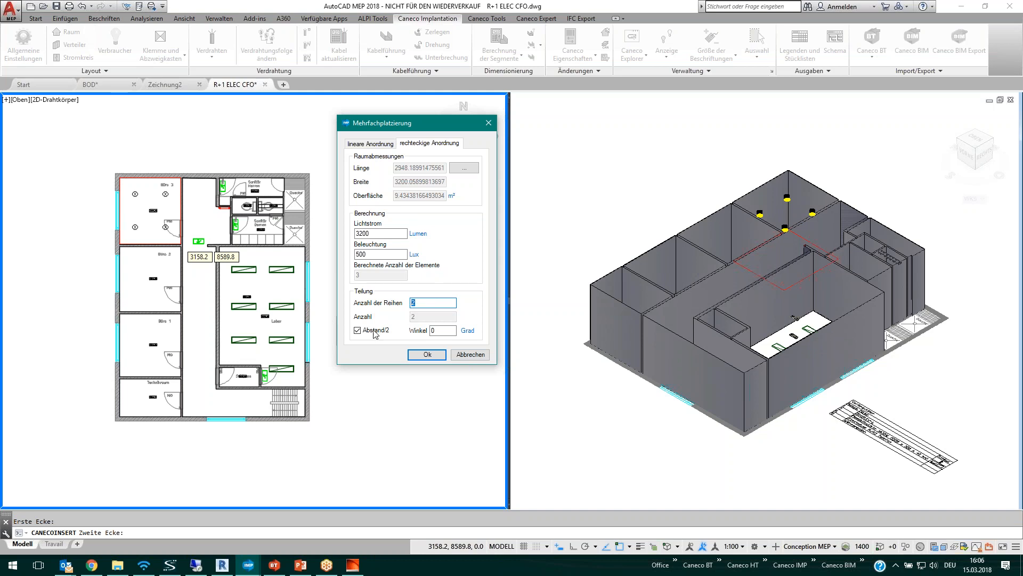
{"action": "type", "text": "3"}
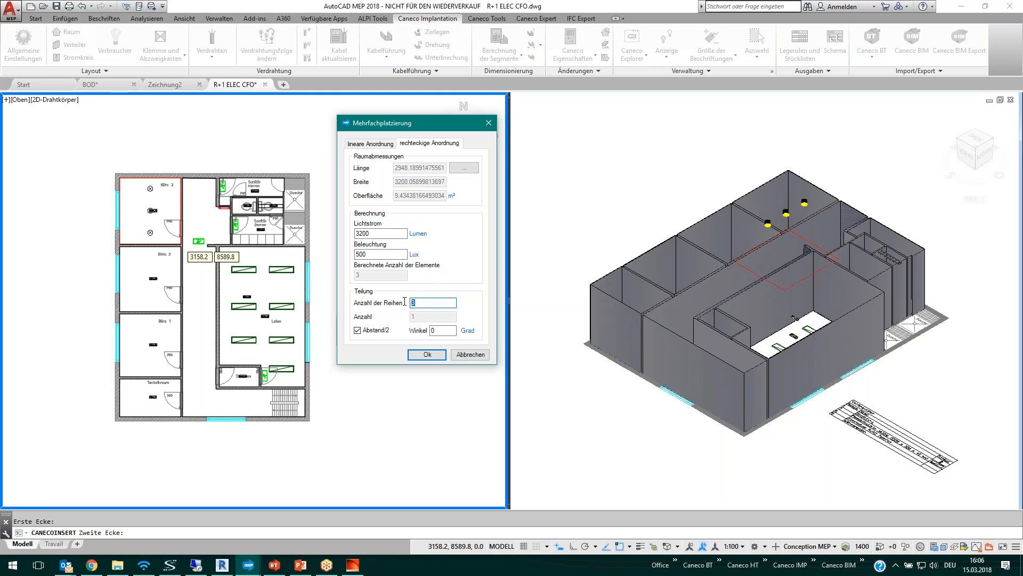
{"action": "type", "text": "158."}
{"action": "type", "text": "2"}
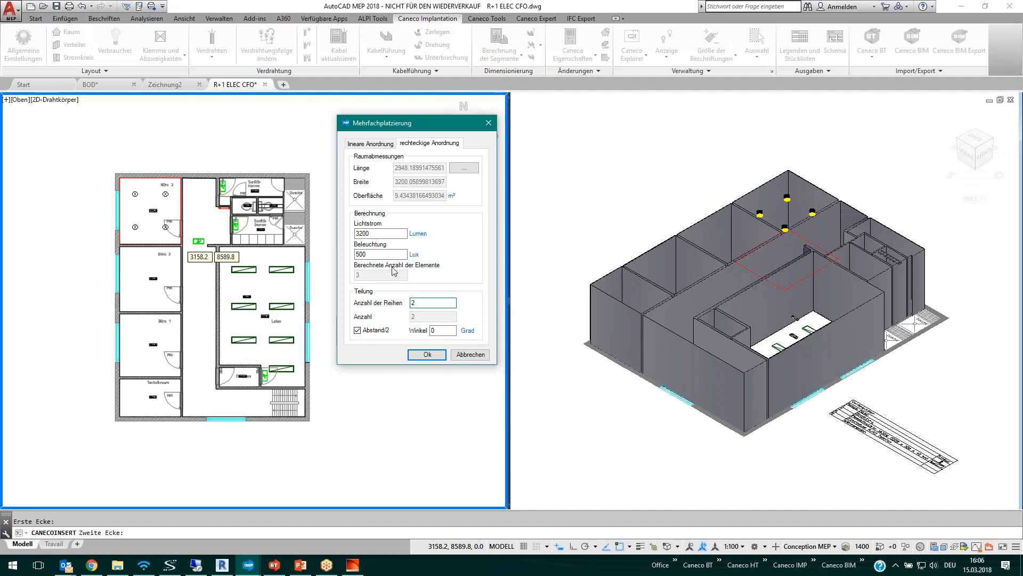
{"action": "left_click", "coordinate": [425, 355]}
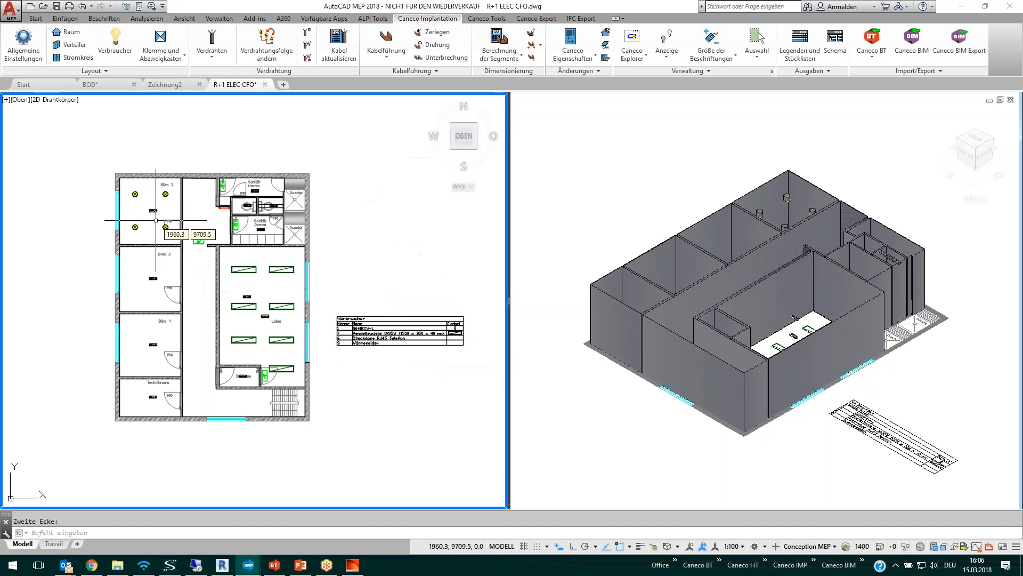
Step: Place a rectangular arrangement of the same downlights in Büro 2, picking the room's opposite corners and using 2 rows
{"action": "scroll", "coordinate": [157, 250], "scroll_direction": "up", "scroll_amount": 4}
{"action": "left_click", "coordinate": [164, 260]}
{"action": "left_click", "coordinate": [419, 147]}
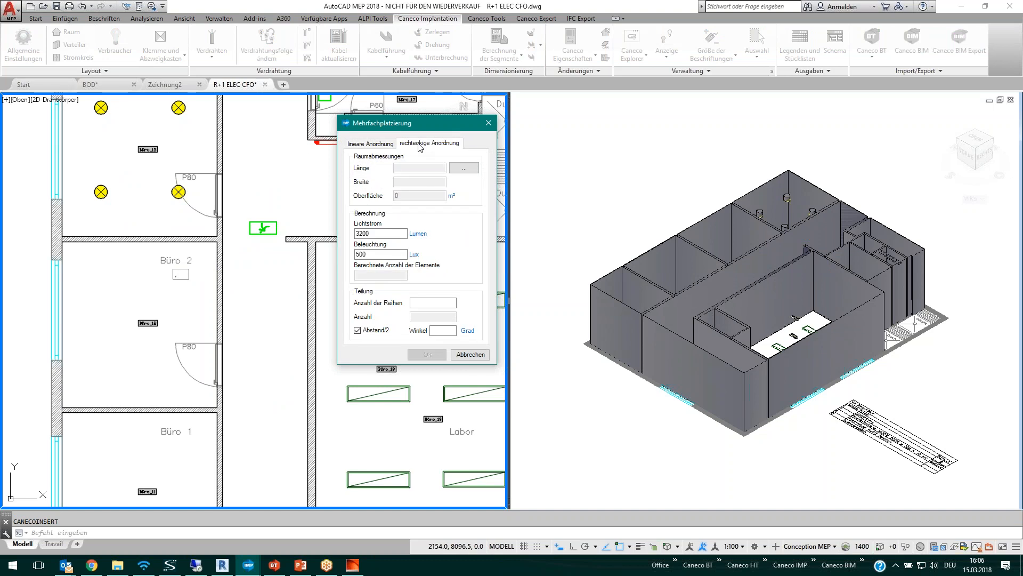
{"action": "left_click", "coordinate": [464, 168]}
{"action": "left_click", "coordinate": [62, 244]}
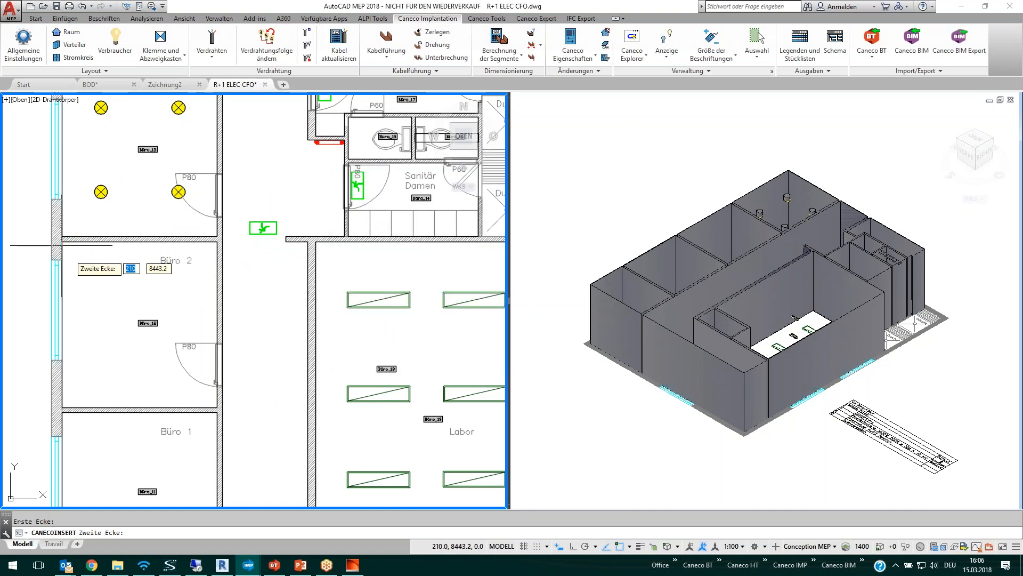
{"action": "left_click", "coordinate": [217, 412]}
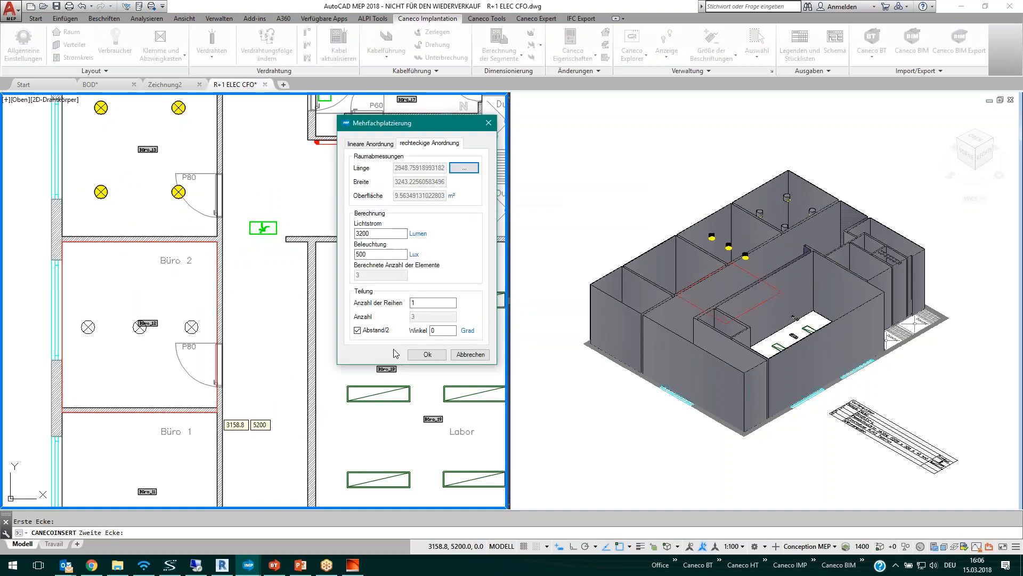
{"action": "double_click", "coordinate": [419, 303]}
{"action": "type", "text": "2"}
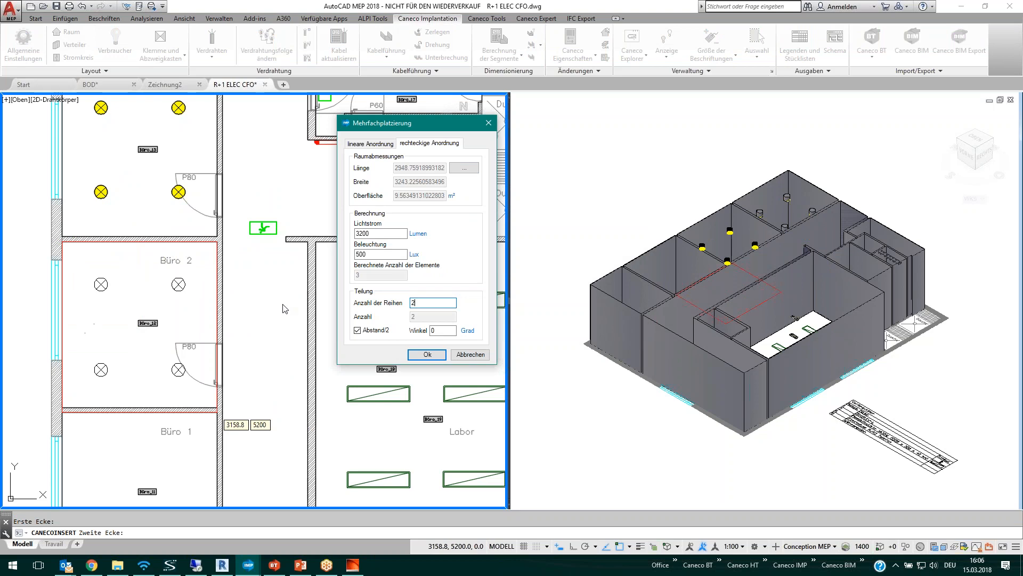
{"action": "left_click", "coordinate": [426, 355]}
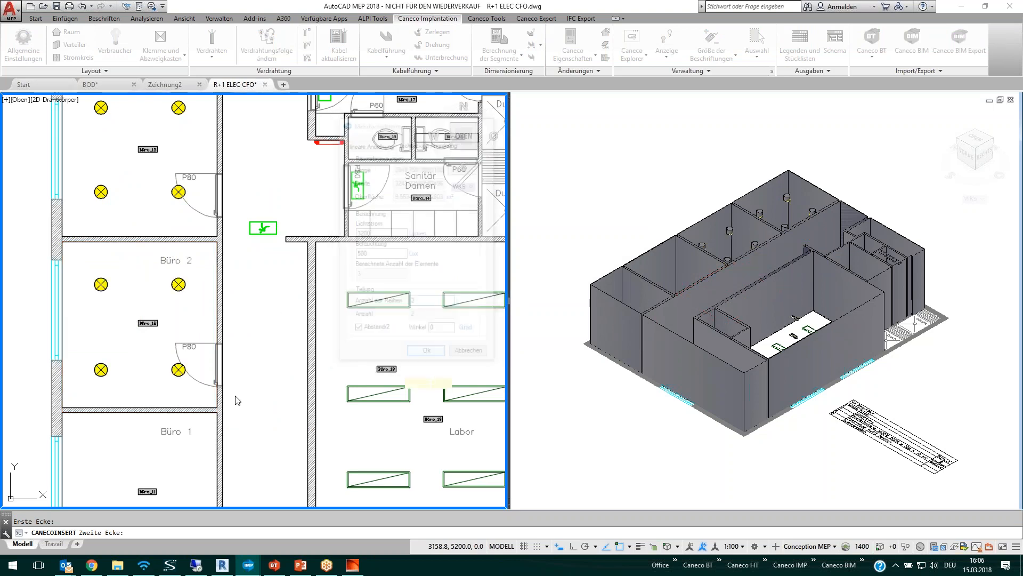
Step: Define a straight line for a linear downlight arrangement down the corridor, from the upper exterior wall to the lower one
{"action": "left_click", "coordinate": [237, 400]}
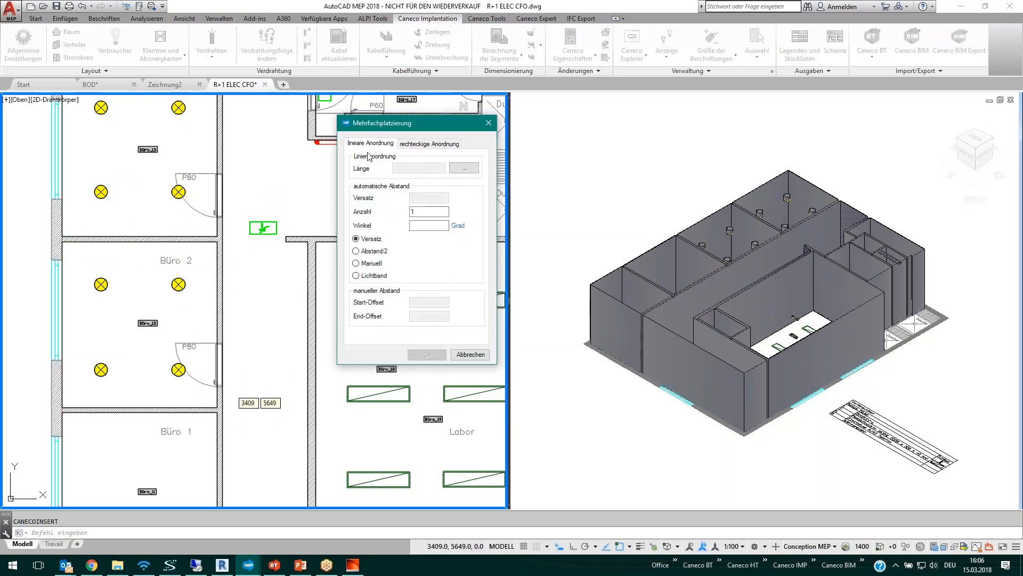
{"action": "left_click", "coordinate": [467, 169]}
{"action": "middle_click_drag", "start_coordinate": [264, 188], "coordinate": [262, 247]}
{"action": "scroll", "coordinate": [262, 247], "scroll_direction": "down", "scroll_amount": 1}
{"action": "left_click", "coordinate": [263, 171]}
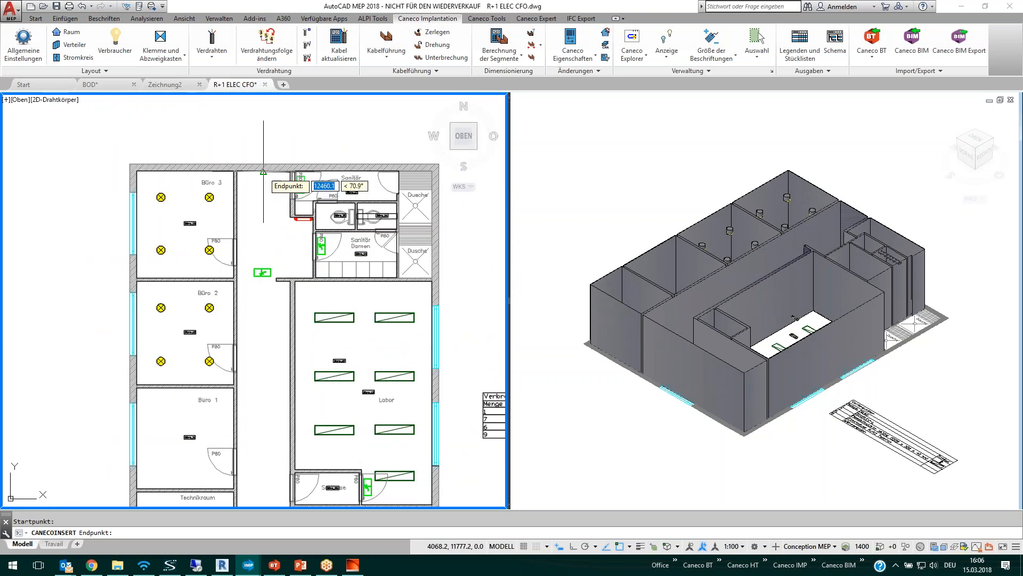
{"action": "middle_click_drag", "start_coordinate": [267, 429], "coordinate": [295, 213]}
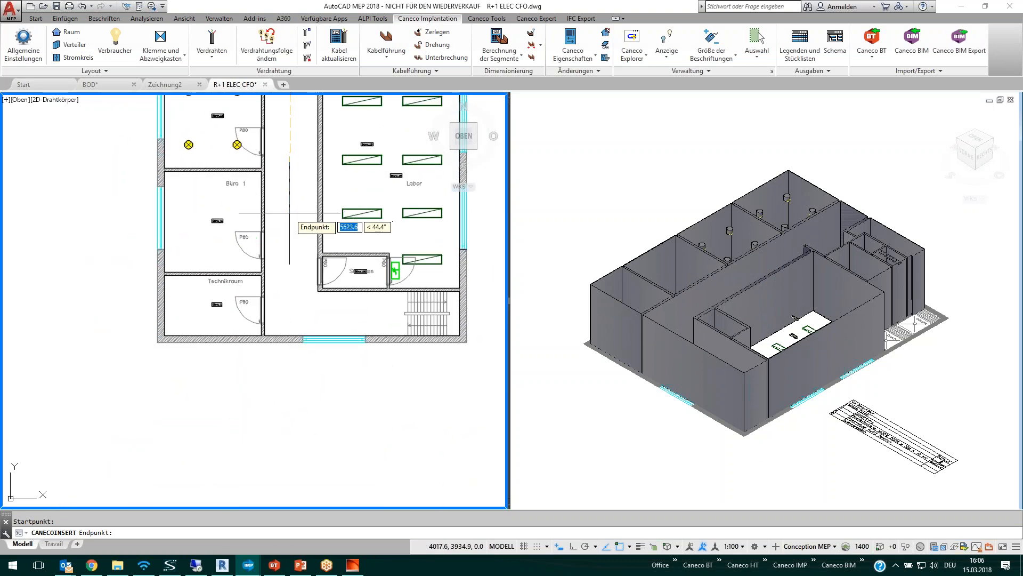
{"action": "key", "text": "F8"}
{"action": "left_click", "coordinate": [292, 345]}
Step: Try 10 and 8 downlights along the corridor line and preview the Abstand/2, Manuell and Lichtband spacing options
{"action": "left_click", "coordinate": [421, 212]}
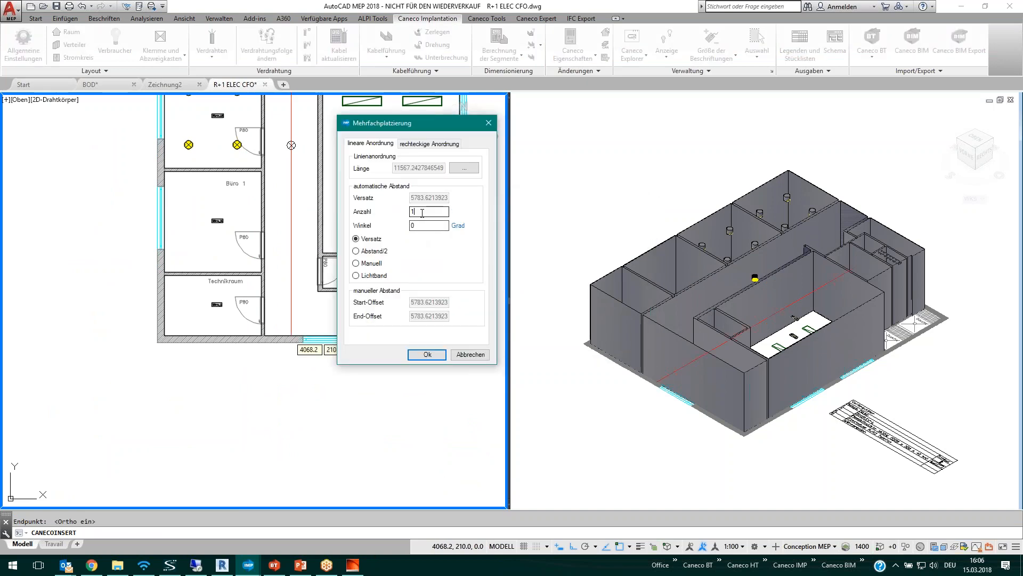
{"action": "type", "text": "0"}
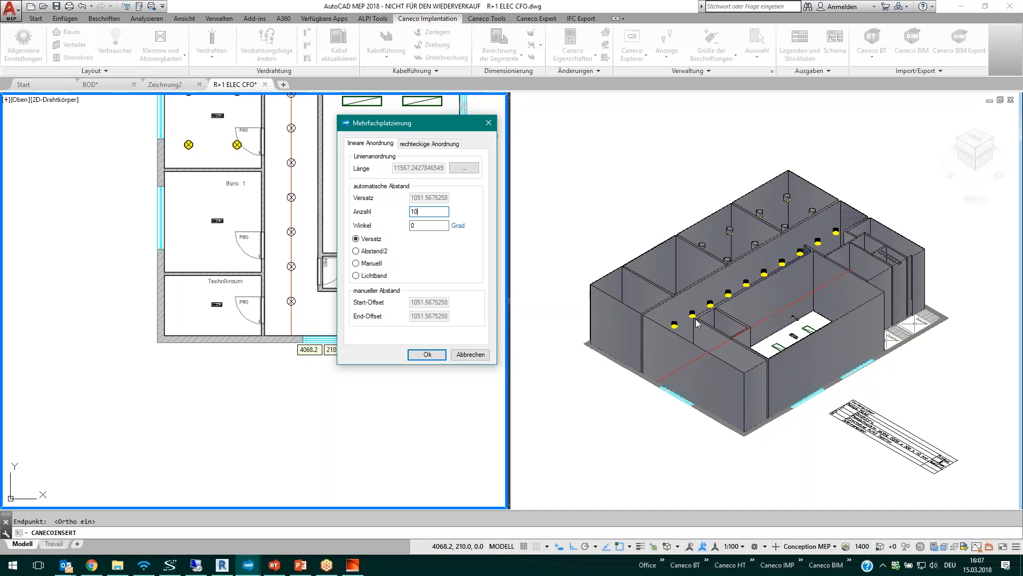
{"action": "double_click", "coordinate": [423, 210]}
{"action": "type", "text": "8"}
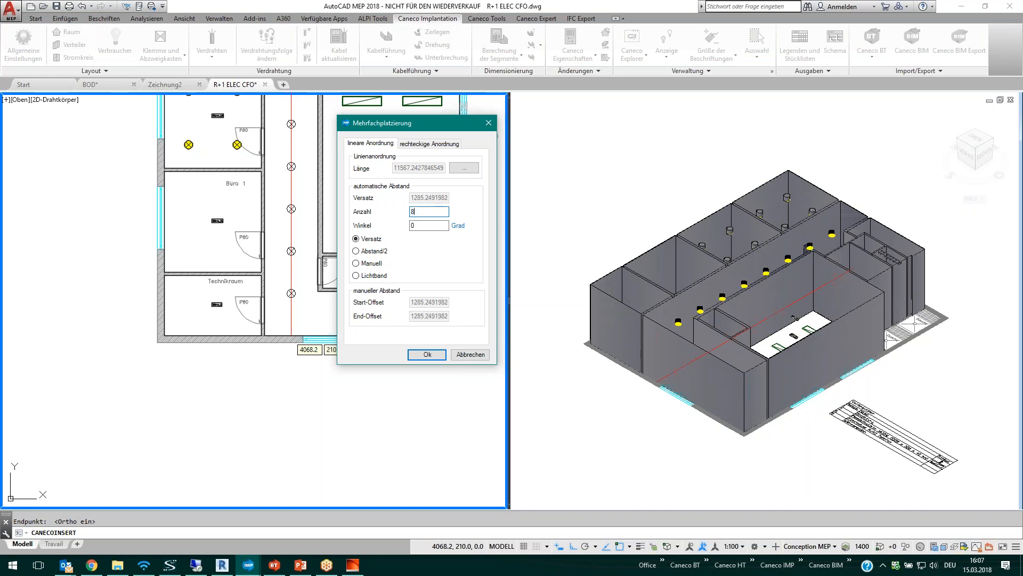
{"action": "left_click", "coordinate": [376, 251]}
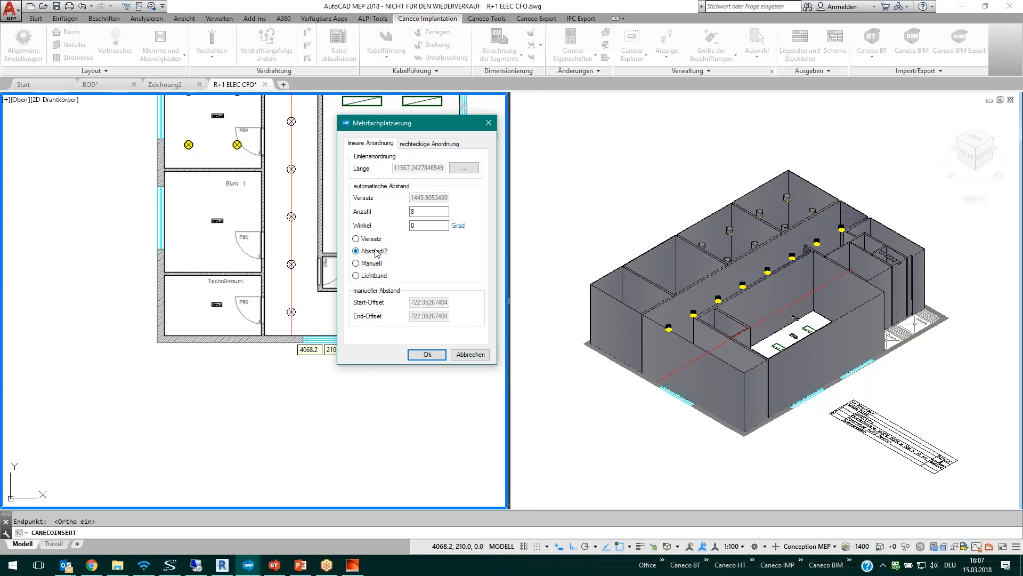
{"action": "left_click", "coordinate": [374, 264]}
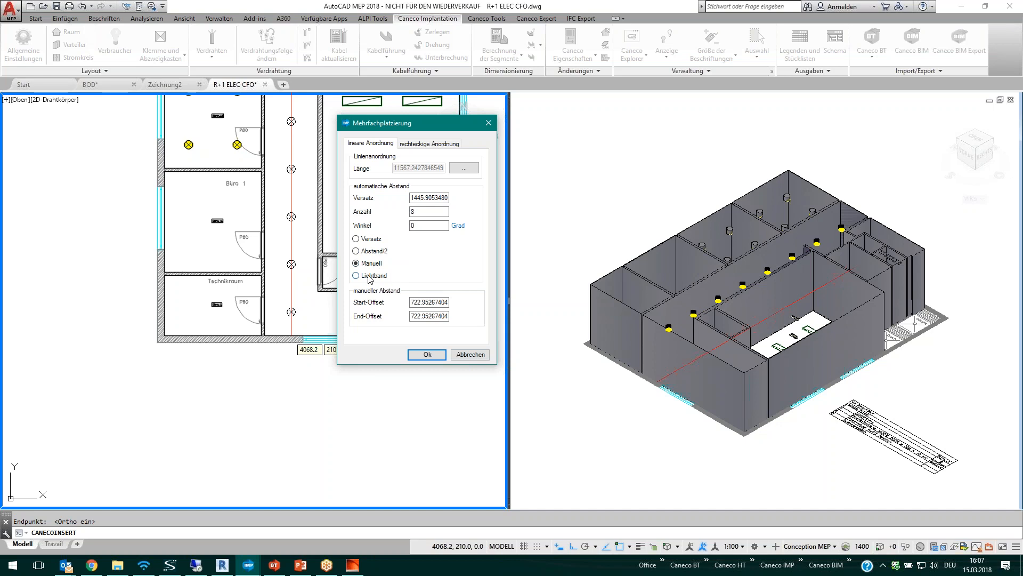
{"action": "left_click", "coordinate": [370, 277]}
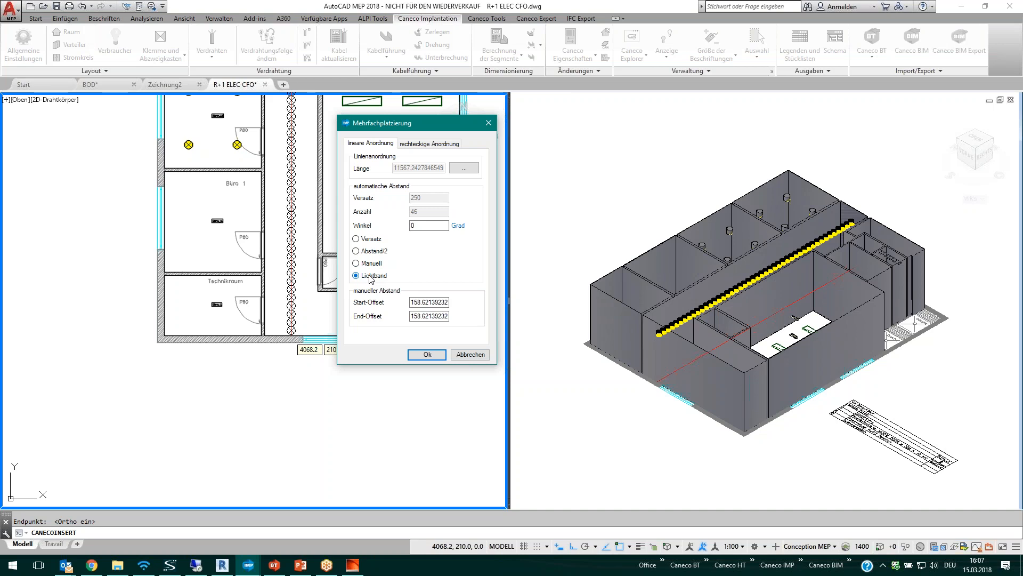
Step: Space the corridor downlights with the Abstand/2 option and set their number to 10
{"action": "left_click", "coordinate": [370, 251]}
{"action": "double_click", "coordinate": [423, 212]}
{"action": "type", "text": "10"}
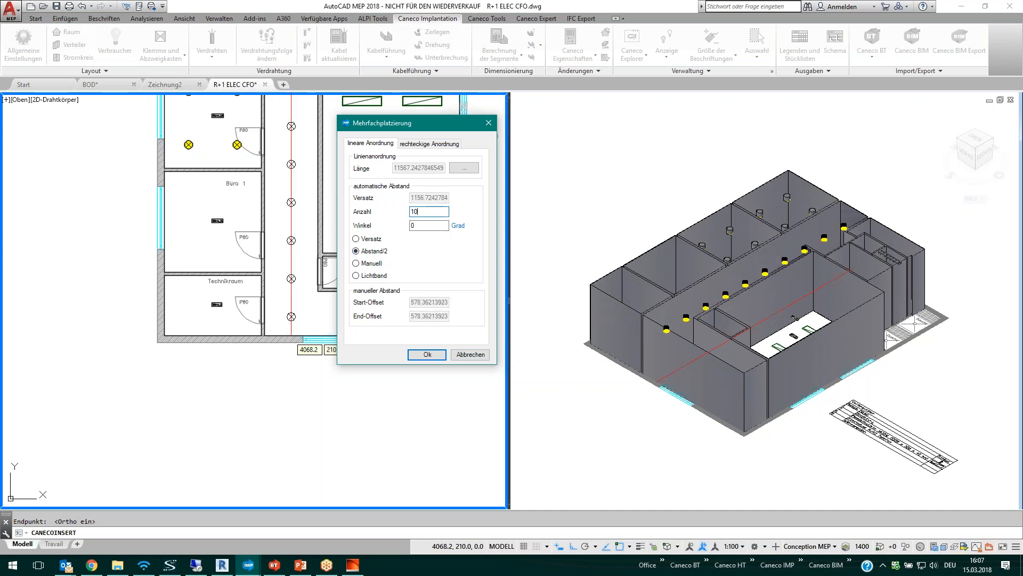
Step: Accept the multiple placement to insert the row of 10 downlights along the corridor
{"action": "left_click", "coordinate": [432, 354]}
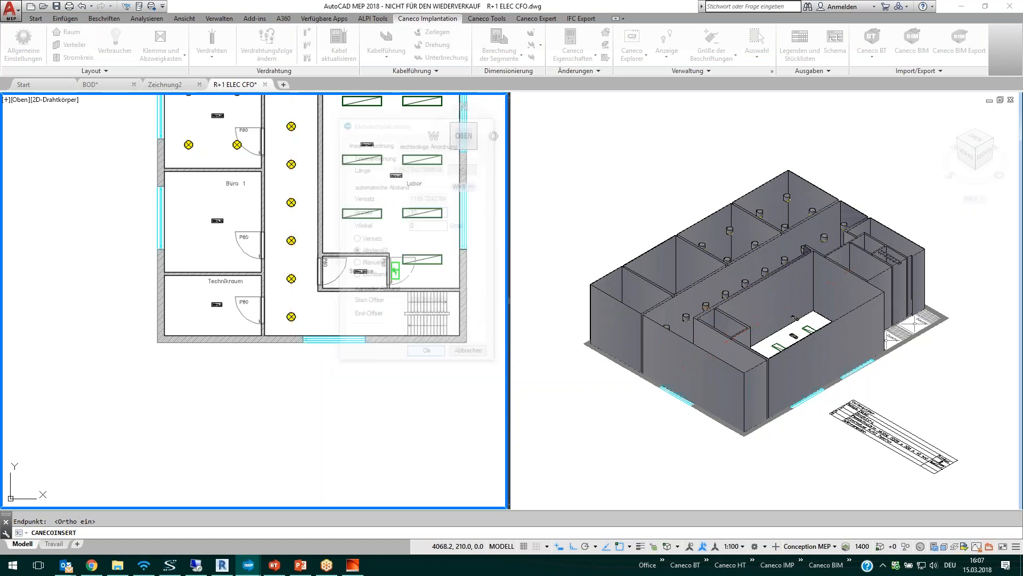
{"action": "middle_click_drag", "start_coordinate": [299, 304], "coordinate": [241, 369]}
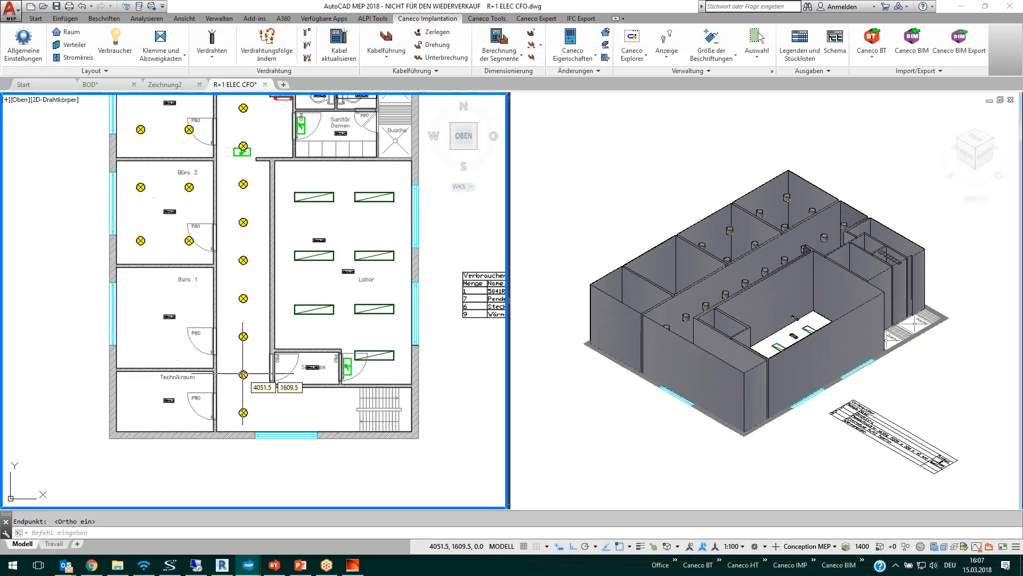
{"action": "middle_click_drag", "start_coordinate": [250, 282], "coordinate": [249, 323]}
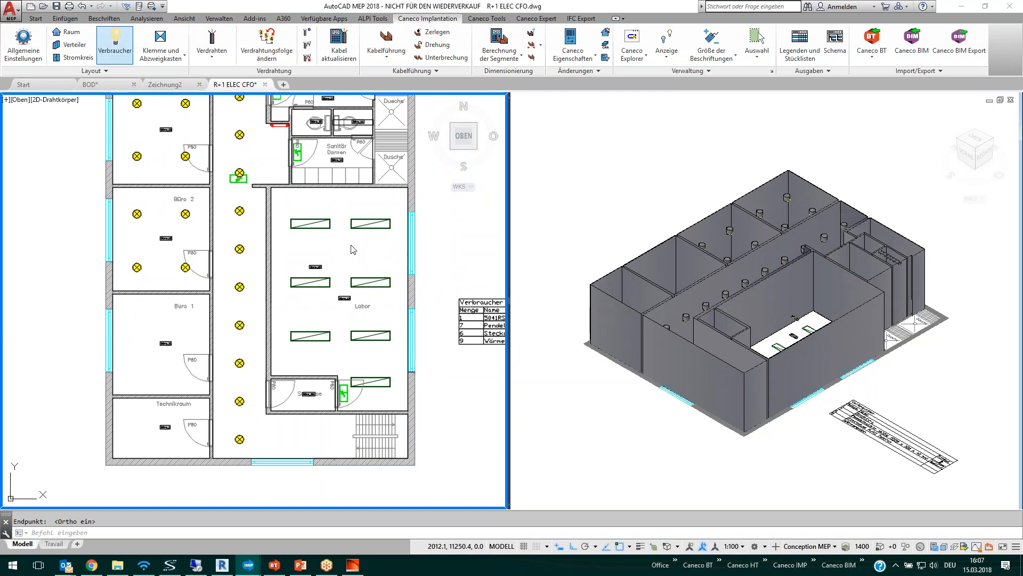
Step: Start inserting a consumer and choose the Doppelsteckdose UP (STD_003.dwg) from the Steckdose library
{"action": "left_click_drag", "start_coordinate": [364, 160], "coordinate": [370, 196]}
{"action": "left_click", "coordinate": [341, 212]}
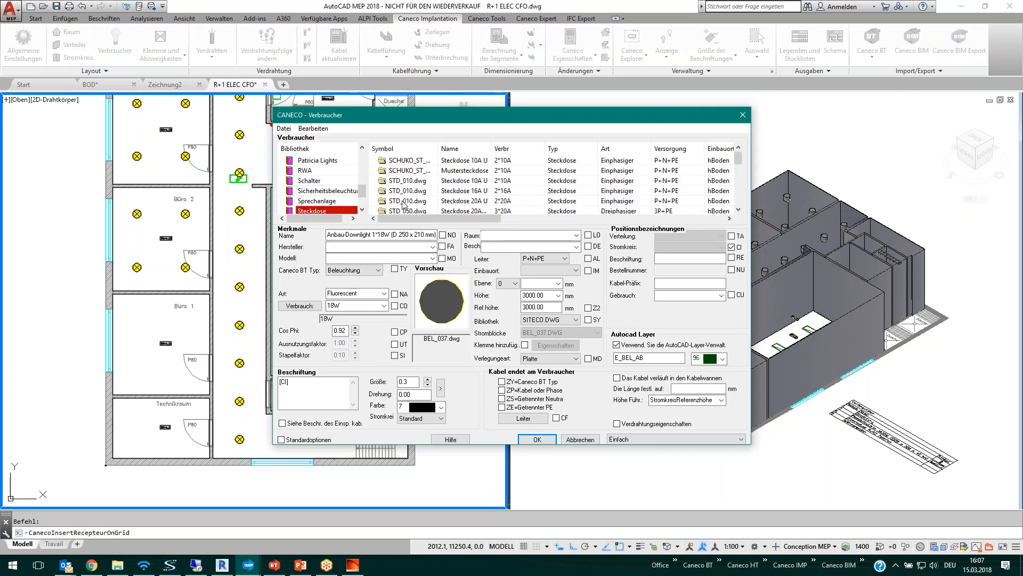
{"action": "left_click", "coordinate": [458, 180]}
{"action": "left_click", "coordinate": [738, 210]}
{"action": "left_click", "coordinate": [738, 210]}
{"action": "left_click", "coordinate": [739, 210]}
{"action": "left_click", "coordinate": [738, 210]}
{"action": "left_click", "coordinate": [738, 210]}
{"action": "left_click", "coordinate": [739, 210]}
{"action": "left_click", "coordinate": [479, 191]}
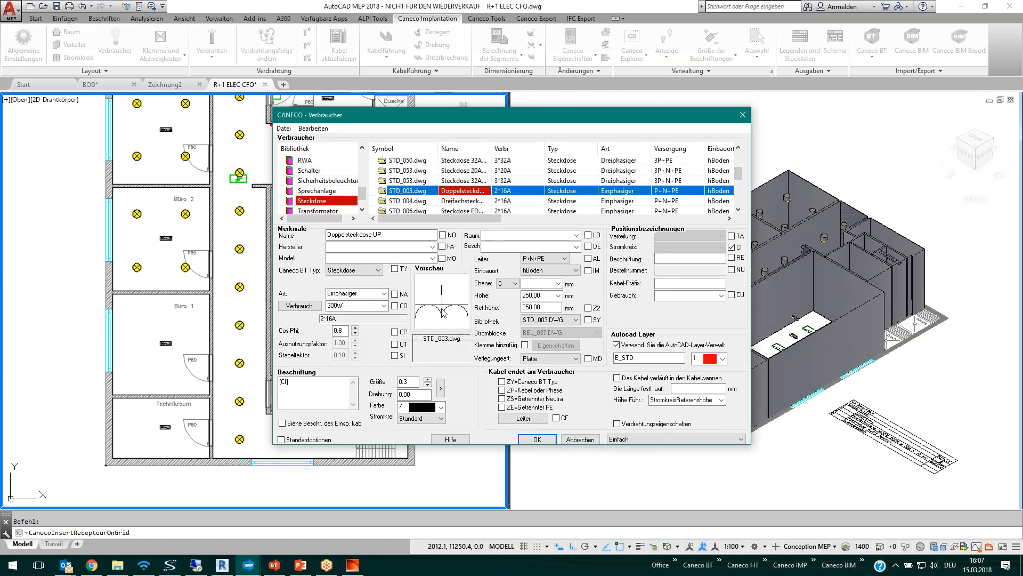
{"action": "double_click", "coordinate": [550, 294]}
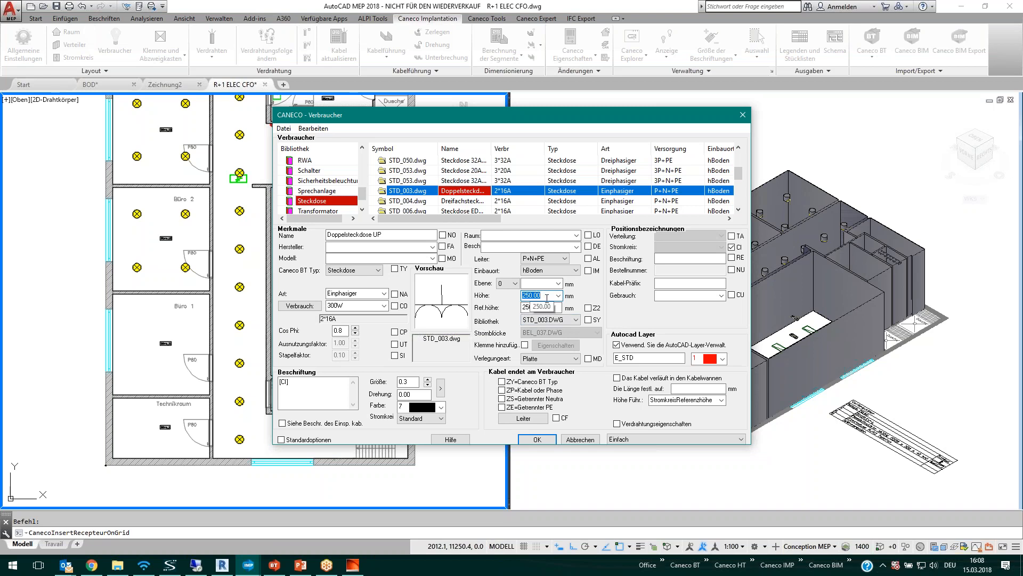
{"action": "left_click", "coordinate": [537, 439]}
Step: Place two double sockets side by side on the upper wall of Büro 1 and end the insertion
{"action": "scroll", "coordinate": [139, 314], "scroll_direction": "up", "scroll_amount": 8}
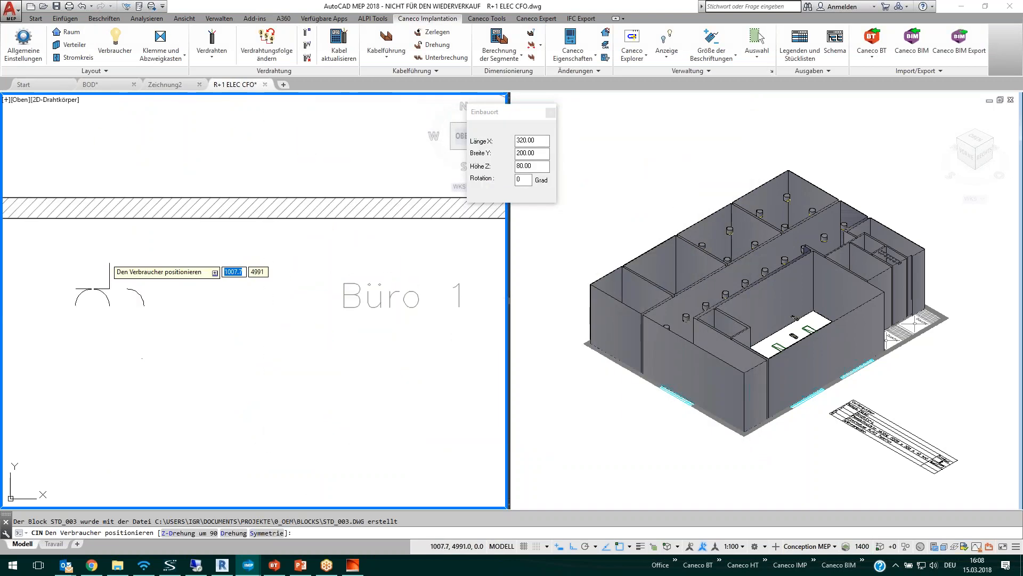
{"action": "left_click", "coordinate": [93, 219]}
{"action": "left_click", "coordinate": [379, 219]}
{"action": "scroll", "coordinate": [301, 347], "scroll_direction": "down", "scroll_amount": 4}
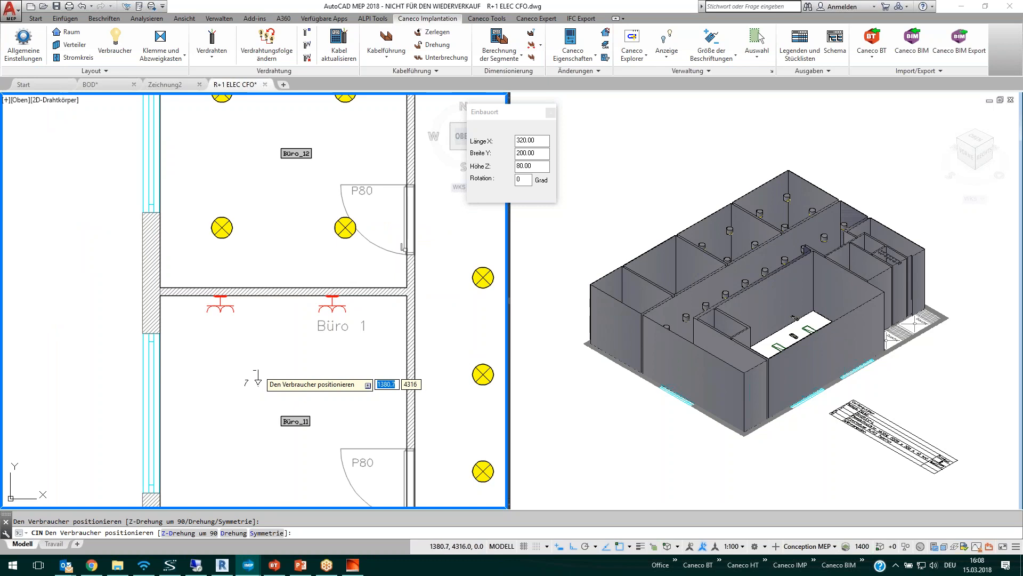
{"action": "key", "text": "Escape"}
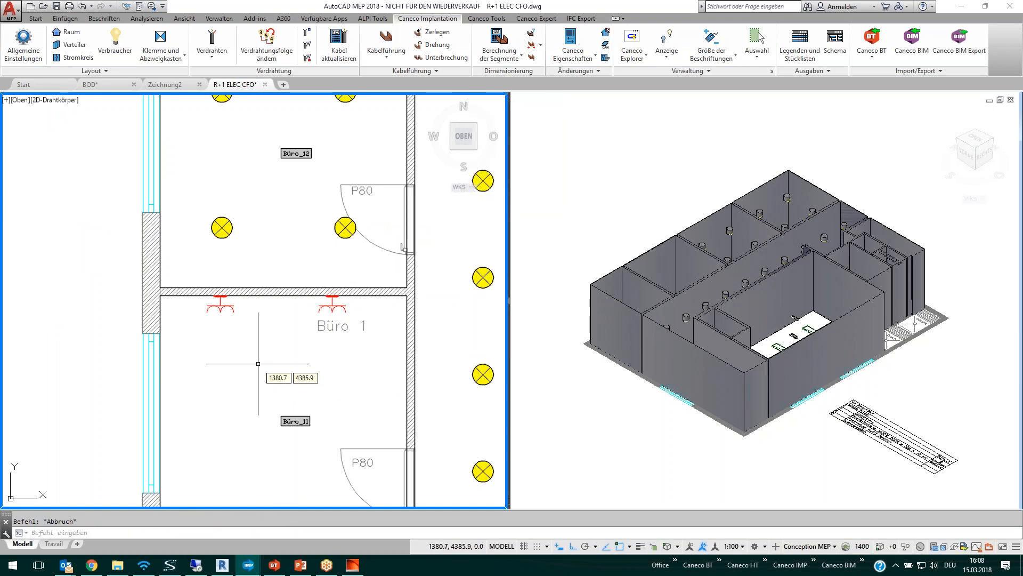
Step: Set the Caneco object display for the rooms to Keine Räume anzeigen
{"action": "left_click", "coordinate": [617, 235]}
{"action": "scroll", "coordinate": [594, 269], "scroll_direction": "down", "scroll_amount": 5}
{"action": "scroll", "coordinate": [631, 282], "scroll_direction": "up", "scroll_amount": 4}
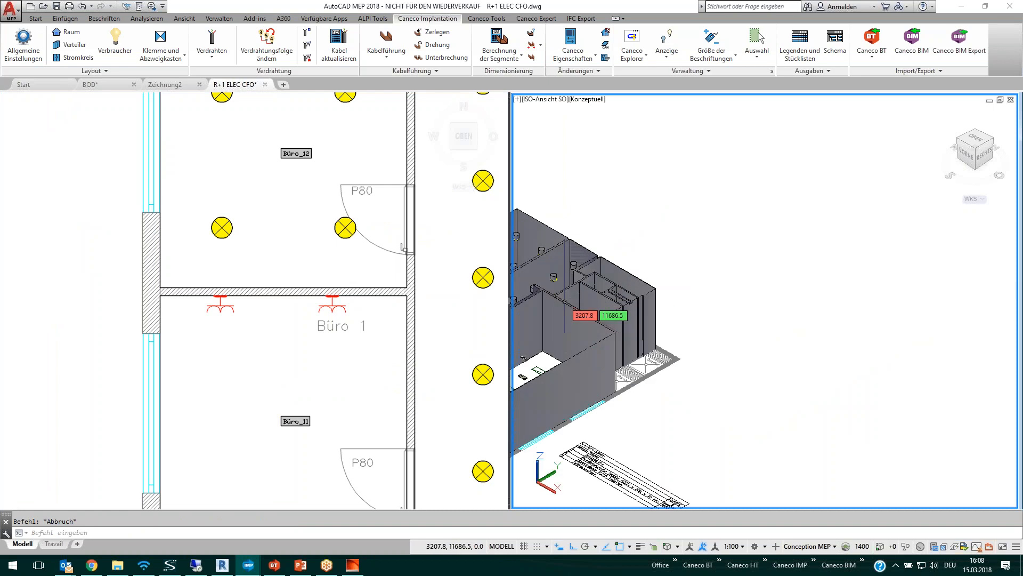
{"action": "middle_click_drag", "start_coordinate": [574, 303], "coordinate": [859, 304]}
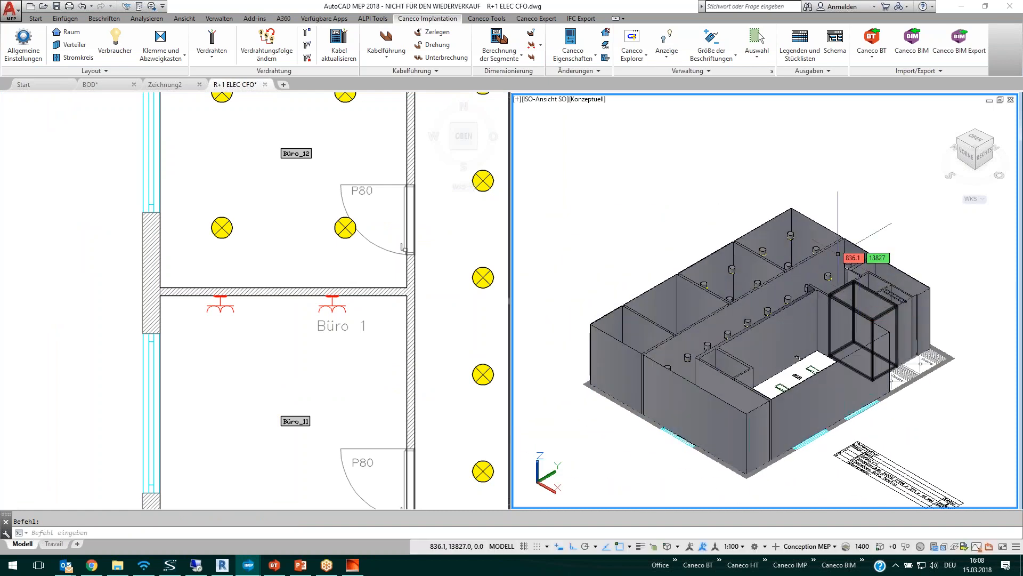
{"action": "left_click", "coordinate": [680, 43]}
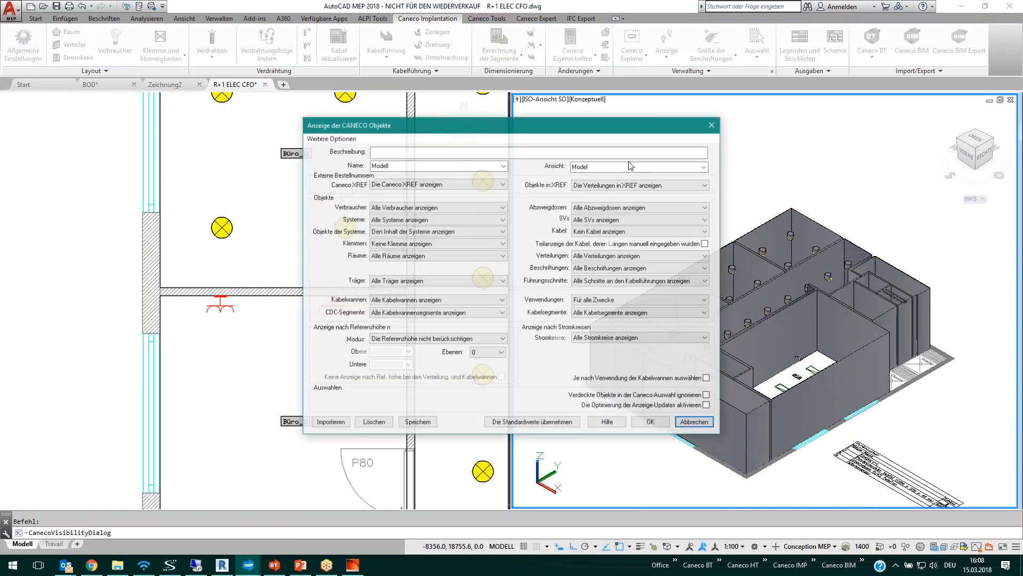
{"action": "left_click", "coordinate": [462, 257]}
{"action": "left_click", "coordinate": [437, 276]}
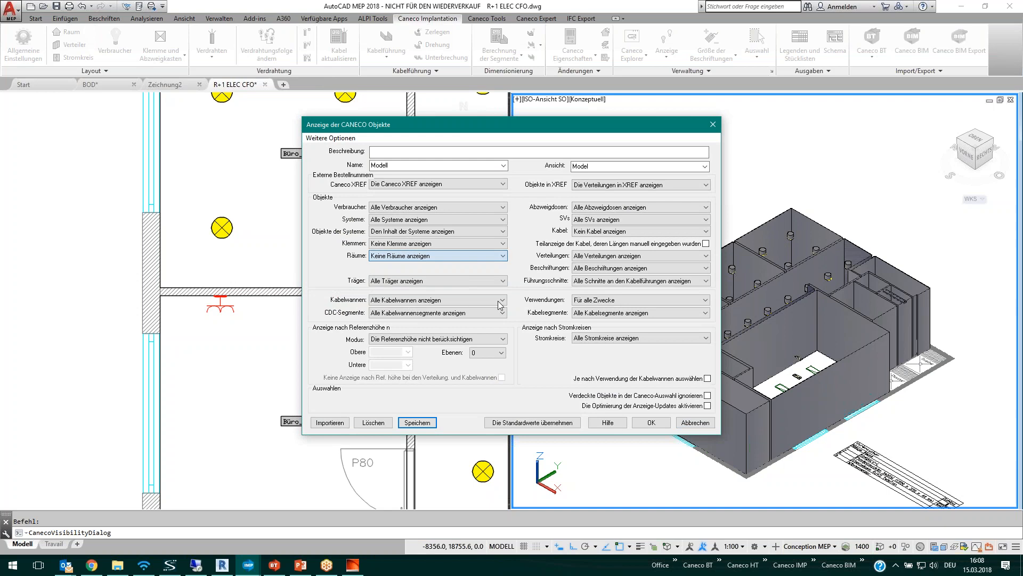
{"action": "left_click", "coordinate": [651, 422]}
Step: Examine the 3D representation of the double sockets in Büro 1 and check their location in the floor plan
{"action": "scroll", "coordinate": [733, 355], "scroll_direction": "up", "scroll_amount": 5}
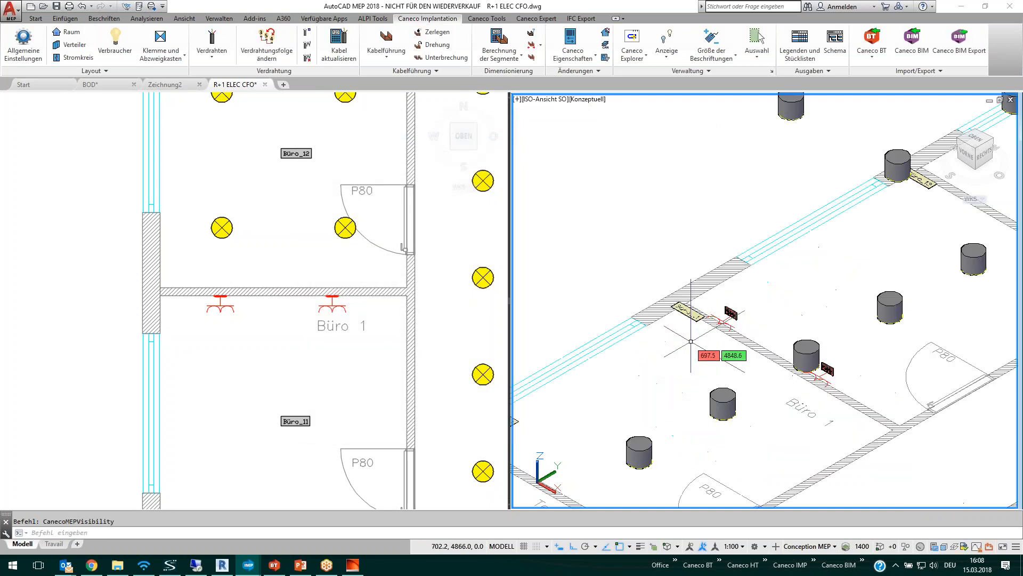
{"action": "scroll", "coordinate": [748, 308], "scroll_direction": "up", "scroll_amount": 5}
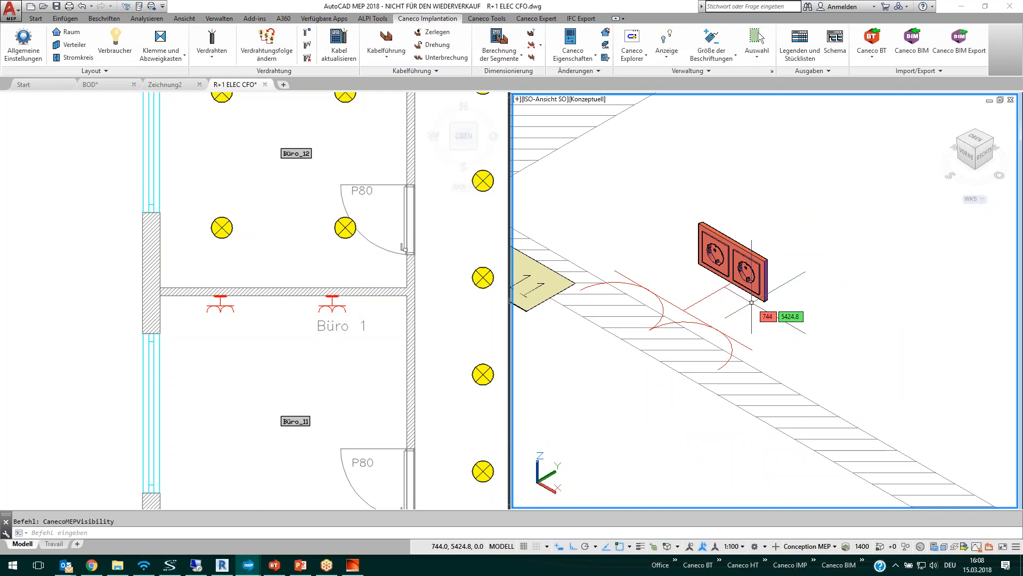
{"action": "scroll", "coordinate": [751, 303], "scroll_direction": "down", "scroll_amount": 8}
{"action": "middle_click_drag", "start_coordinate": [750, 338], "coordinate": [643, 348]}
{"action": "left_click", "coordinate": [290, 345]}
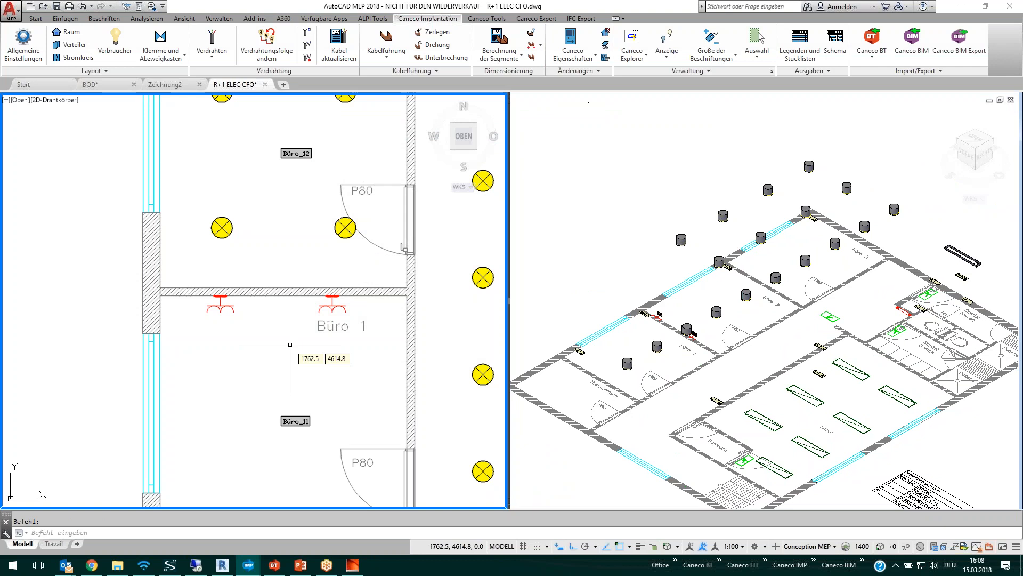
{"action": "scroll", "coordinate": [289, 345], "scroll_direction": "down", "scroll_amount": 3}
{"action": "middle_click_drag", "start_coordinate": [326, 345], "coordinate": [215, 334]}
{"action": "scroll", "coordinate": [179, 326], "scroll_direction": "down", "scroll_amount": 1}
{"action": "scroll", "coordinate": [180, 325], "scroll_direction": "up", "scroll_amount": 2}
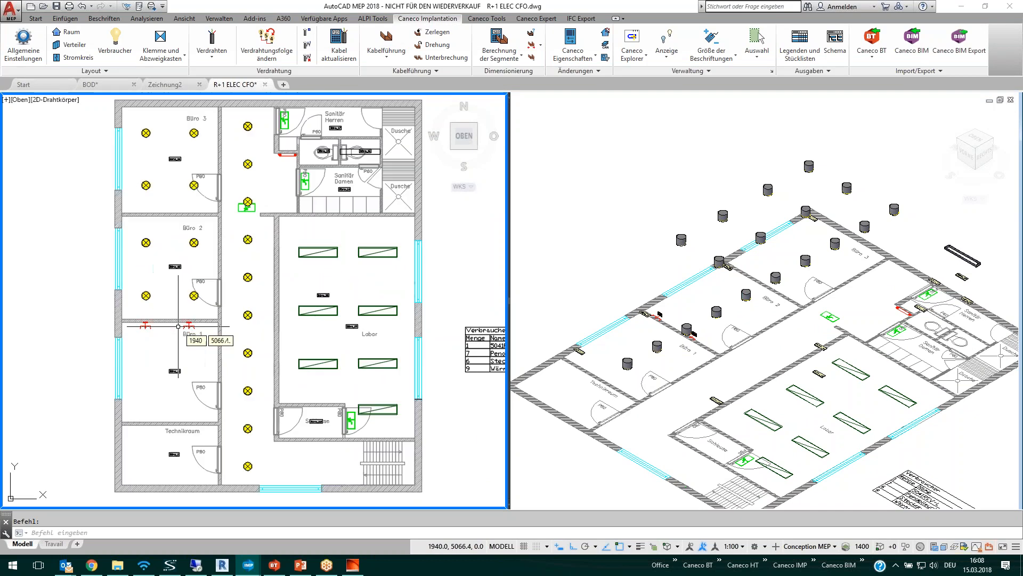
Step: Set the Caneco object display for the rooms back to Alle Räume anzeigen
{"action": "left_click", "coordinate": [666, 43]}
{"action": "left_click", "coordinate": [452, 256]}
{"action": "left_click", "coordinate": [452, 270]}
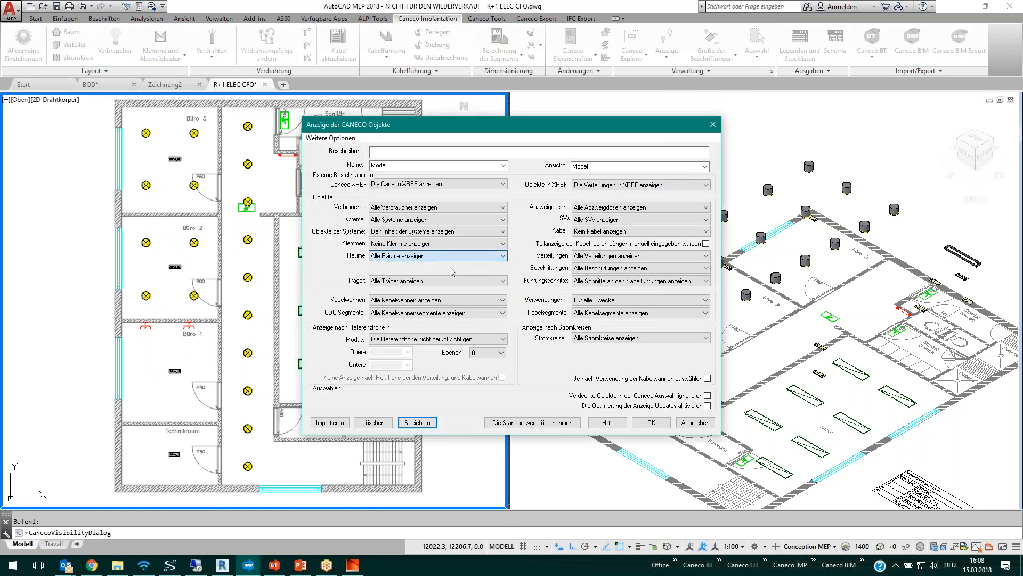
{"action": "left_click", "coordinate": [652, 422]}
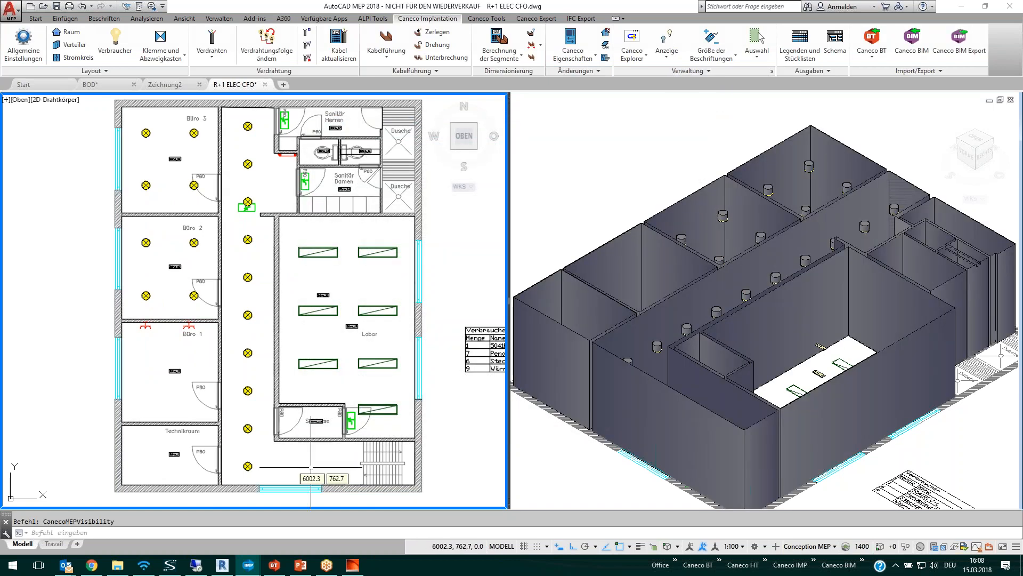
Step: Create a distribution board labelled NSHV and place it along the lower wall of the Technikraum
{"action": "left_click", "coordinate": [70, 45]}
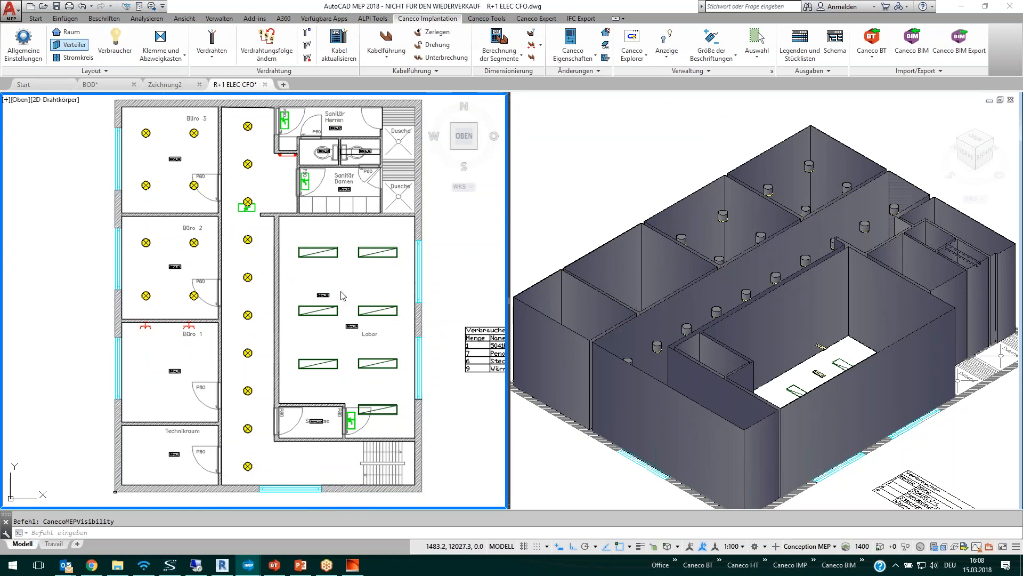
{"action": "left_click", "coordinate": [342, 297]}
{"action": "left_click", "coordinate": [374, 121]}
{"action": "type", "text": "NSHV"}
{"action": "double_click", "coordinate": [373, 119]}
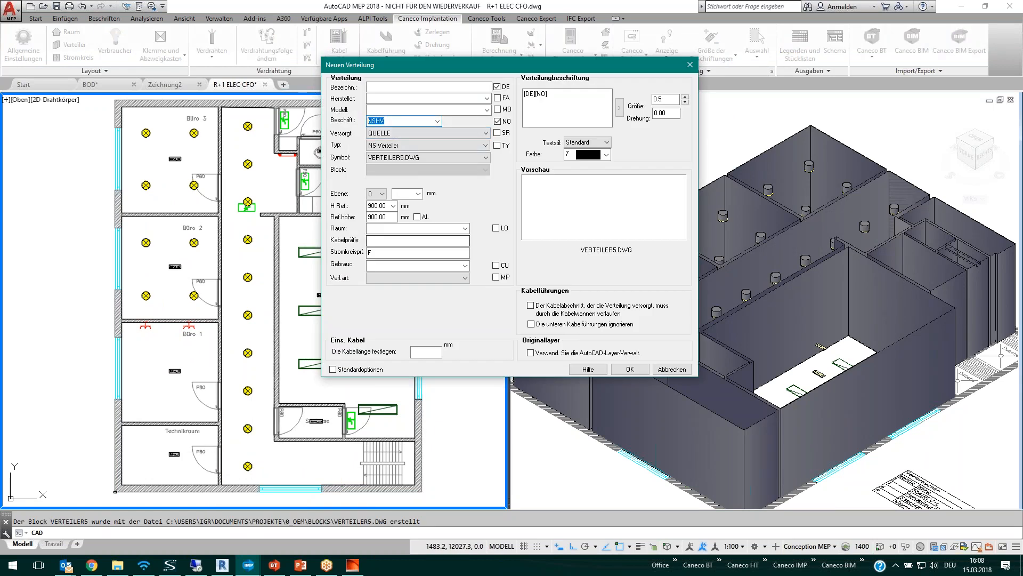
{"action": "left_click", "coordinate": [630, 368]}
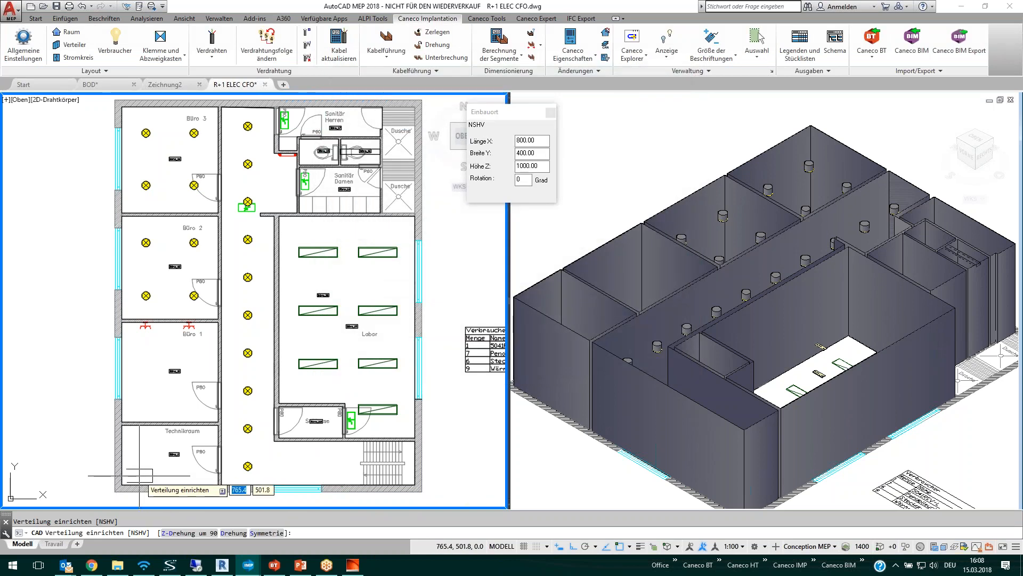
{"action": "left_click", "coordinate": [140, 473]}
Step: Create a second distribution board labelled PAT_1 and place it beside NSHV in the Technikraum
{"action": "key", "text": "Return"}
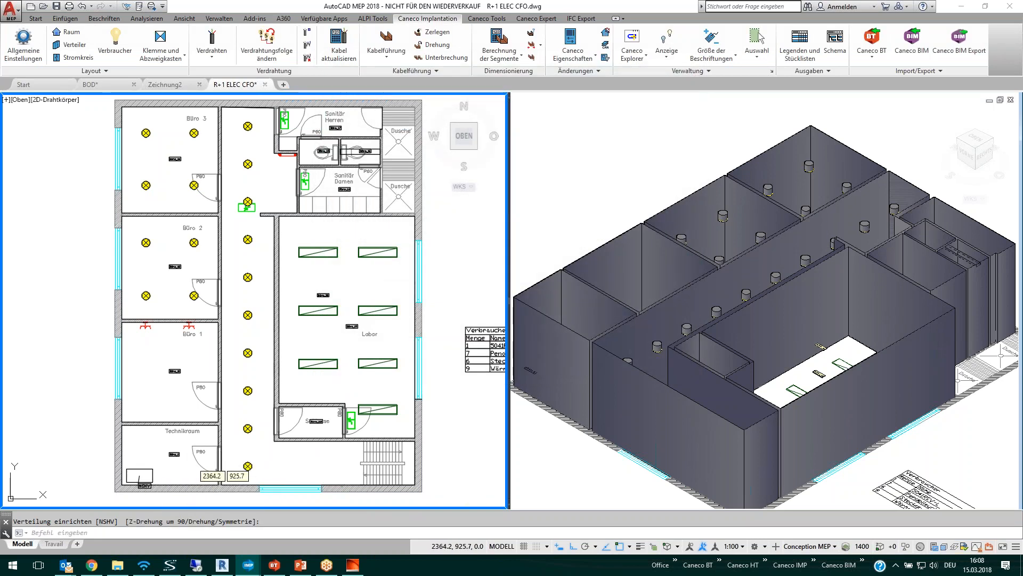
{"action": "left_click", "coordinate": [376, 118]}
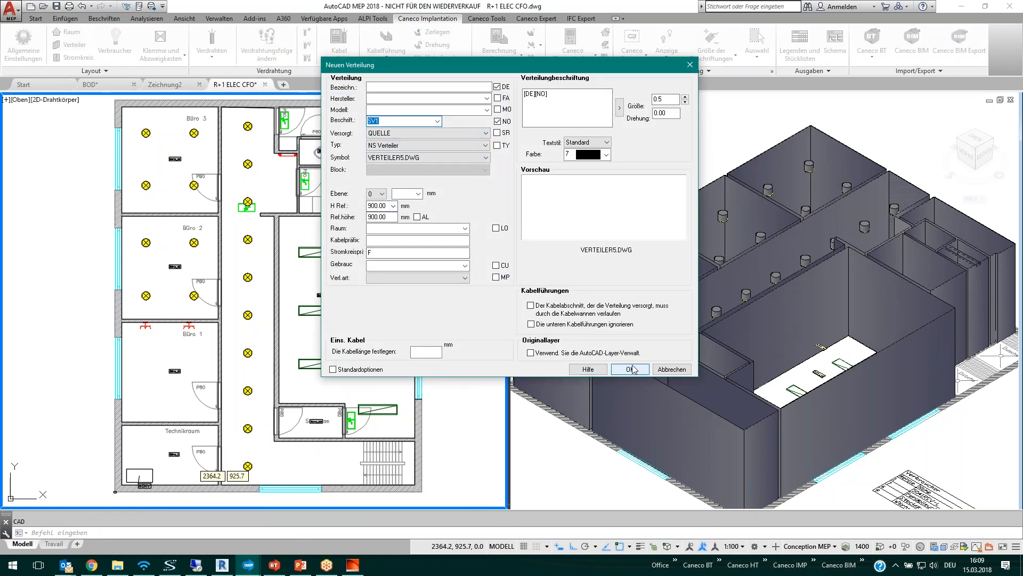
{"action": "type", "text": "PAT_1"}
{"action": "left_click", "coordinate": [629, 369]}
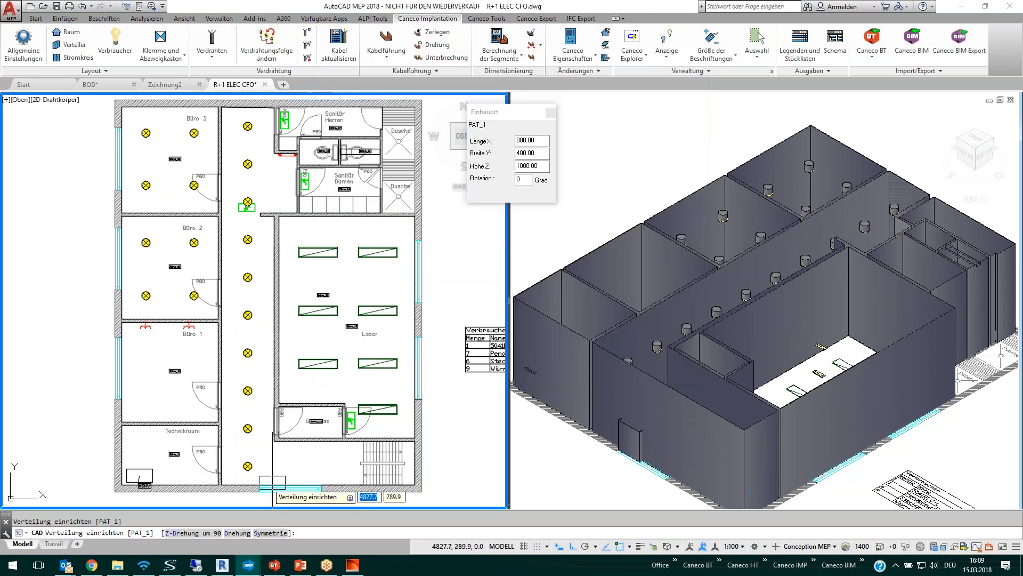
{"action": "scroll", "coordinate": [190, 473], "scroll_direction": "up", "scroll_amount": 6}
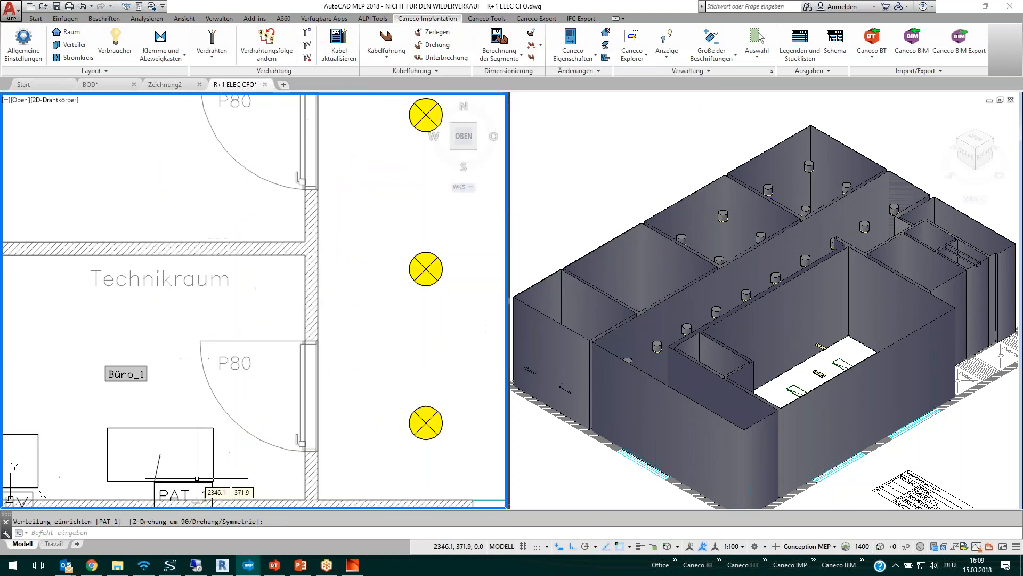
{"action": "scroll", "coordinate": [201, 475], "scroll_direction": "down", "scroll_amount": 4}
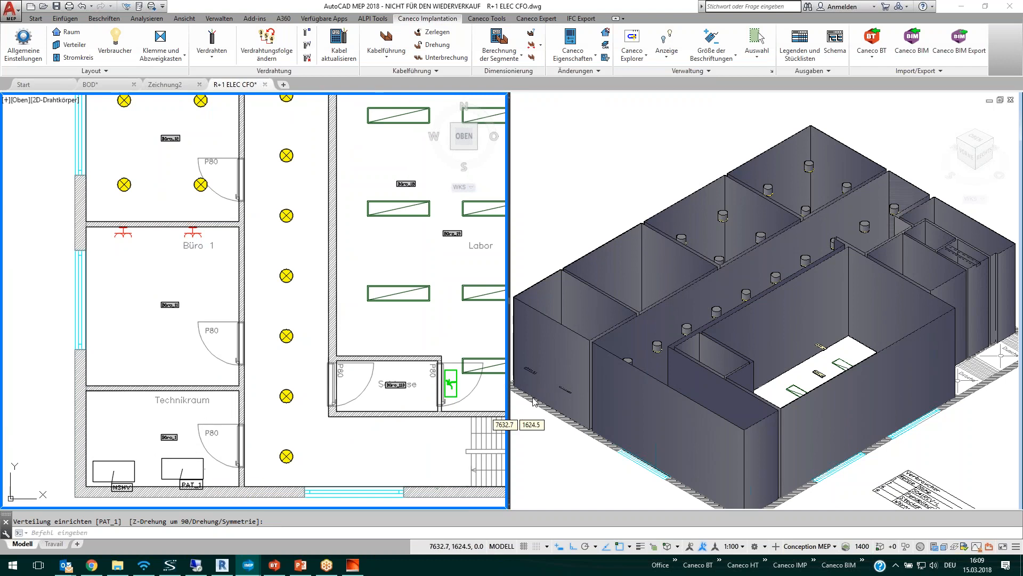
Step: Select all lighting in the corridor room and supply it through a new circuit PAT_1_F1 from board PAT_1
{"action": "left_click", "coordinate": [644, 327]}
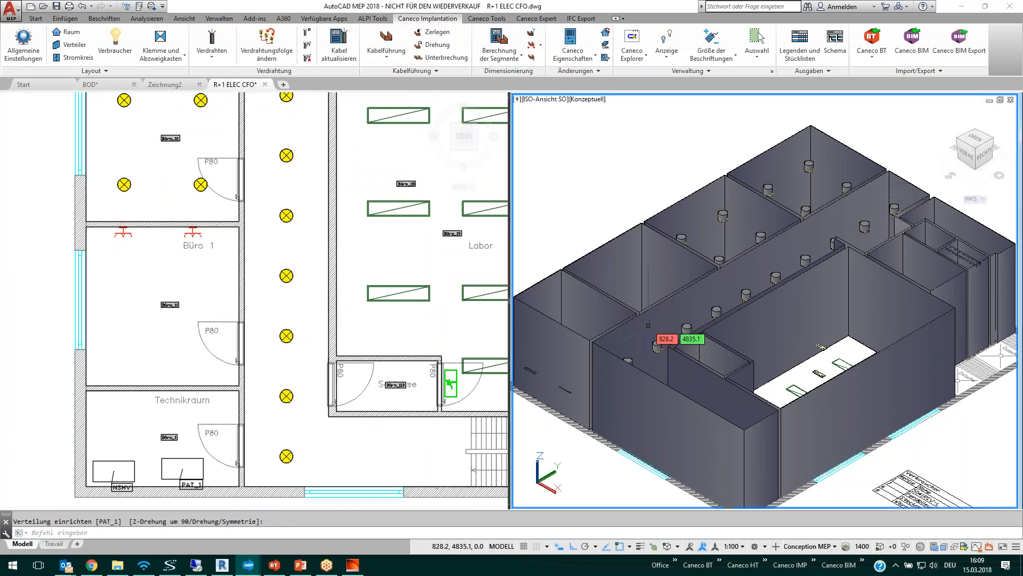
{"action": "left_click", "coordinate": [649, 324]}
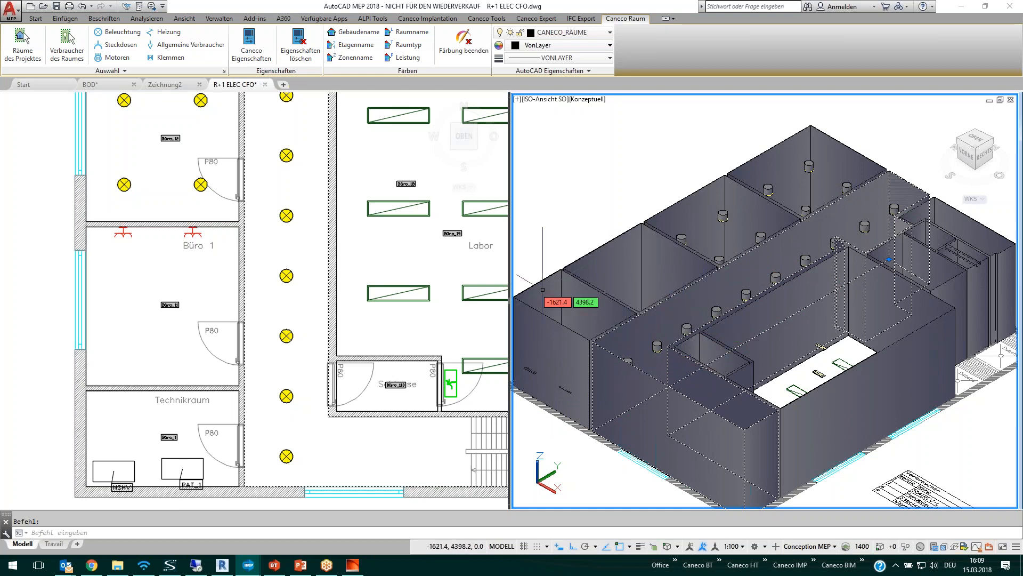
{"action": "left_click", "coordinate": [123, 33]}
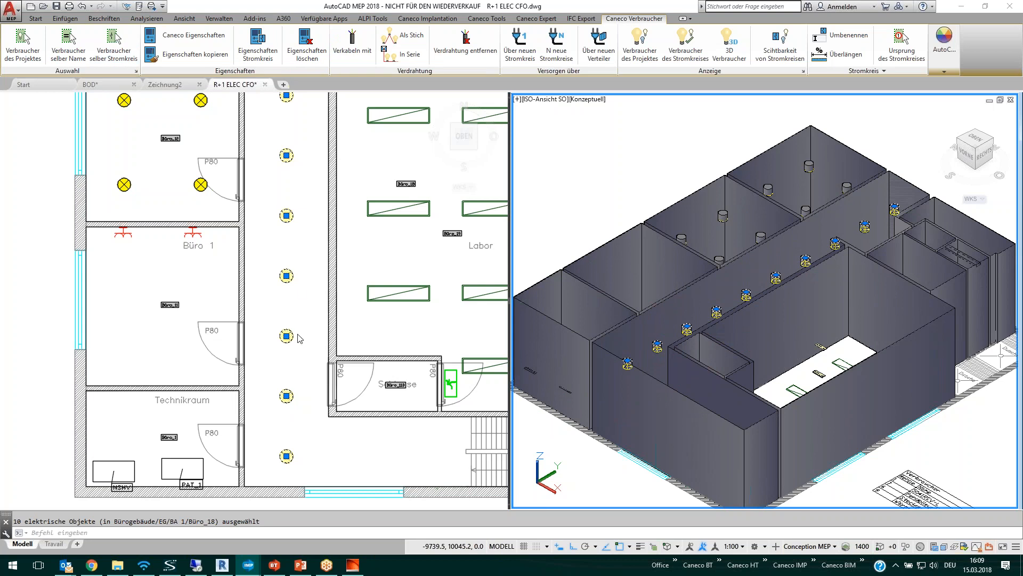
{"action": "left_click", "coordinate": [517, 58]}
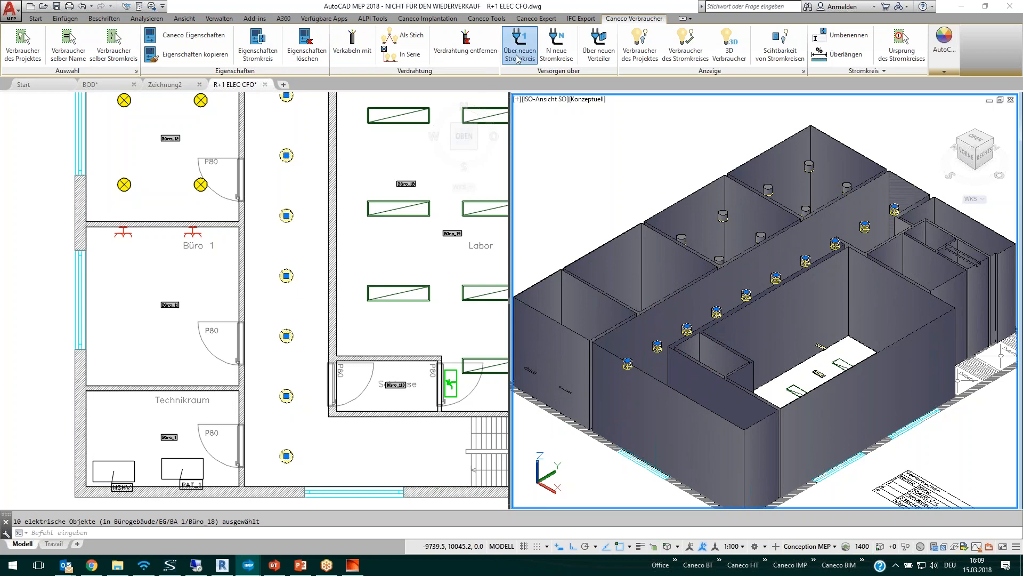
{"action": "left_click_drag", "start_coordinate": [447, 172], "coordinate": [442, 170]}
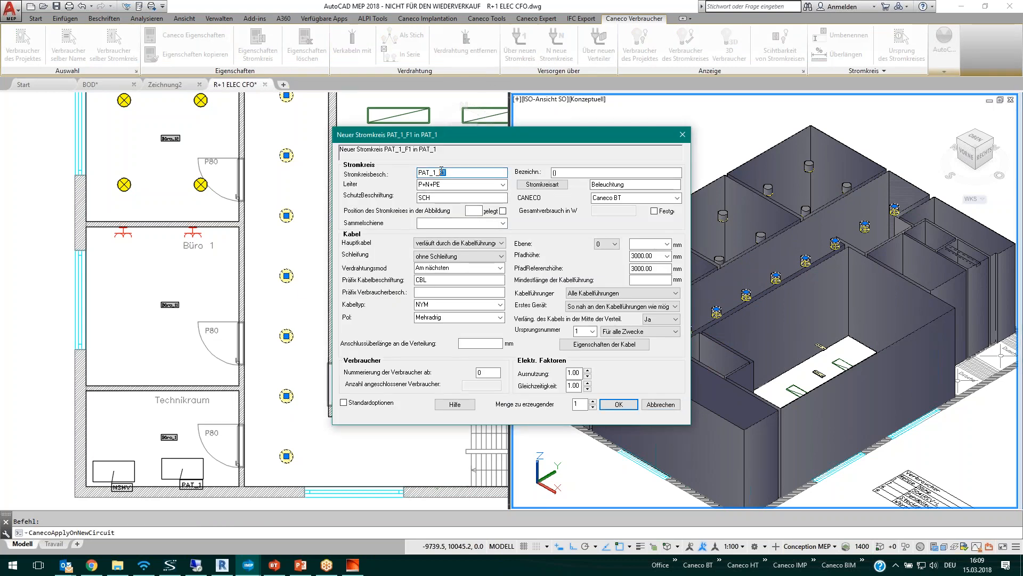
{"action": "left_click", "coordinate": [618, 404]}
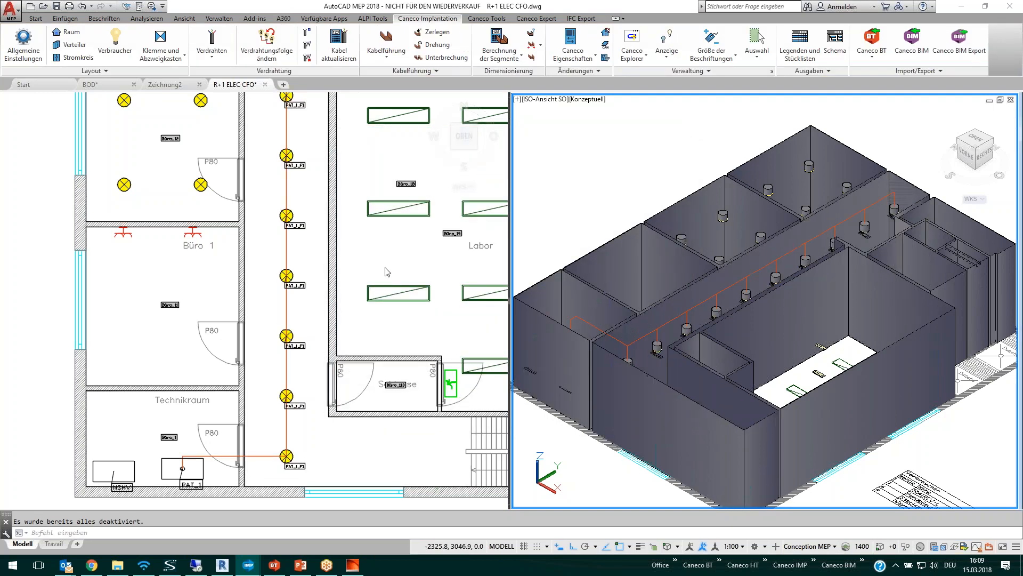
Step: Select all lighting in room Büro 2 and supply it through a new circuit PAT_1_F2 from board PAT_1
{"action": "left_click", "coordinate": [143, 193]}
{"action": "middle_click_drag", "start_coordinate": [143, 213], "coordinate": [125, 288]}
{"action": "left_click", "coordinate": [654, 218]}
{"action": "left_click", "coordinate": [709, 210]}
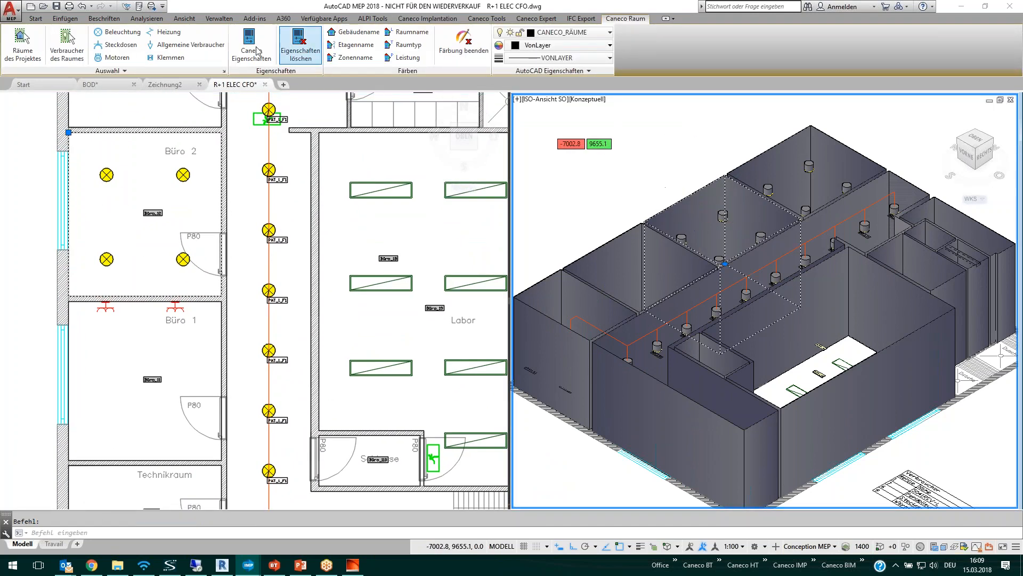
{"action": "left_click", "coordinate": [128, 35]}
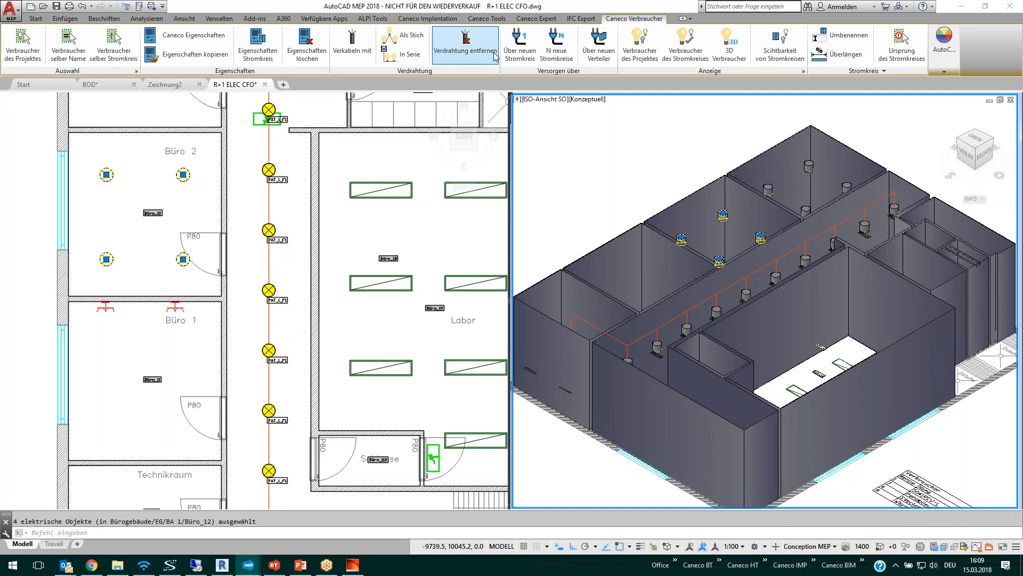
{"action": "left_click", "coordinate": [529, 50]}
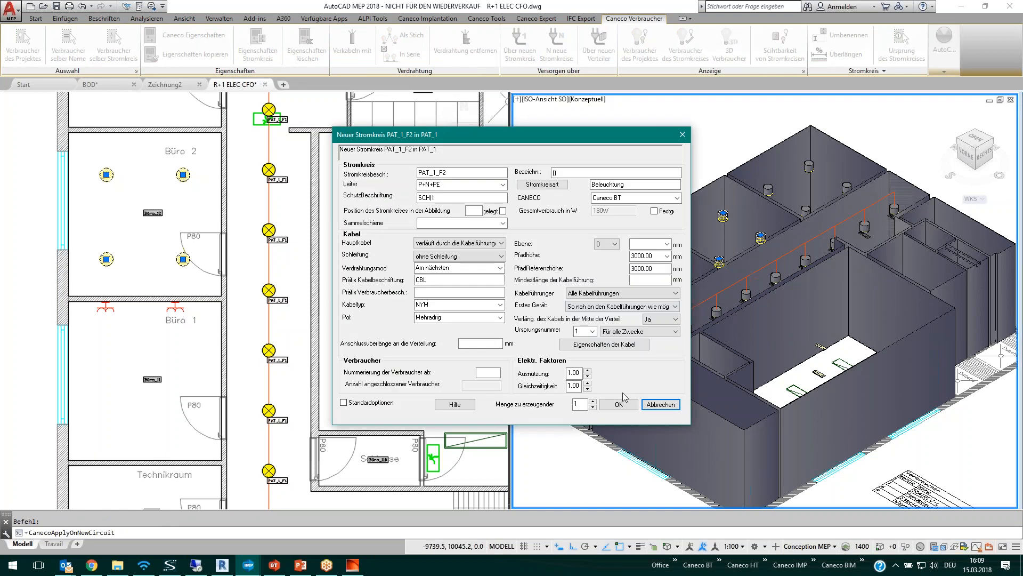
{"action": "left_click", "coordinate": [621, 405]}
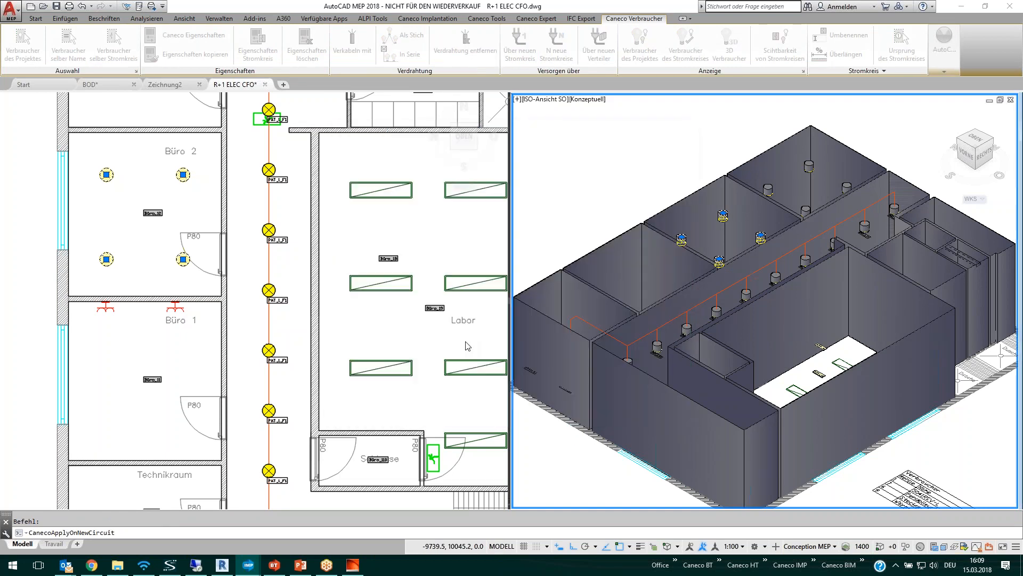
{"action": "left_click", "coordinate": [213, 287]}
{"action": "scroll", "coordinate": [200, 273], "scroll_direction": "up", "scroll_amount": 6}
{"action": "scroll", "coordinate": [198, 273], "scroll_direction": "down", "scroll_amount": 2}
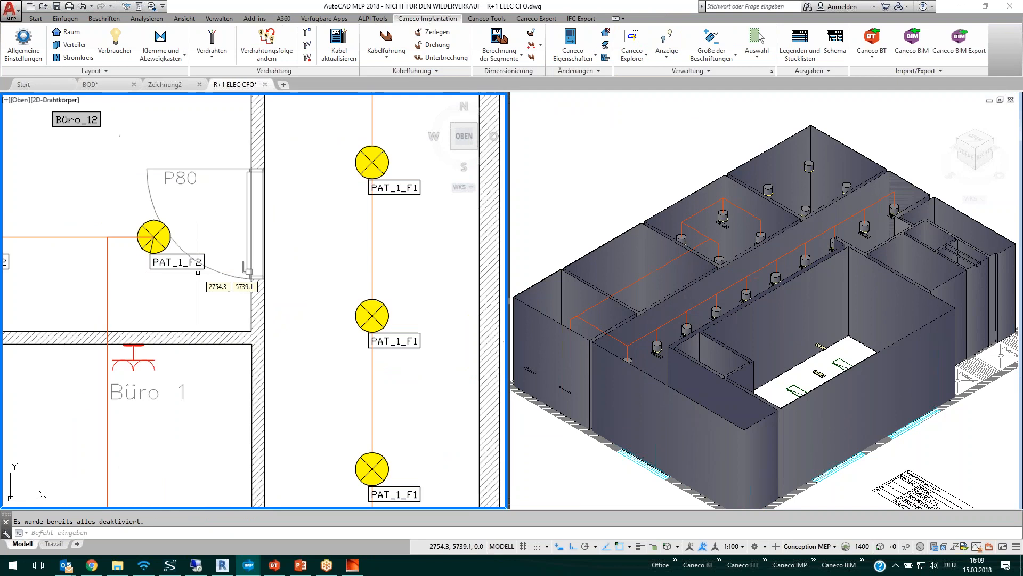
Step: Select all consumers with the same name as the Labor pendant luminaire and set their reference height to 3000 mm
{"action": "scroll", "coordinate": [198, 272], "scroll_direction": "down", "scroll_amount": 5}
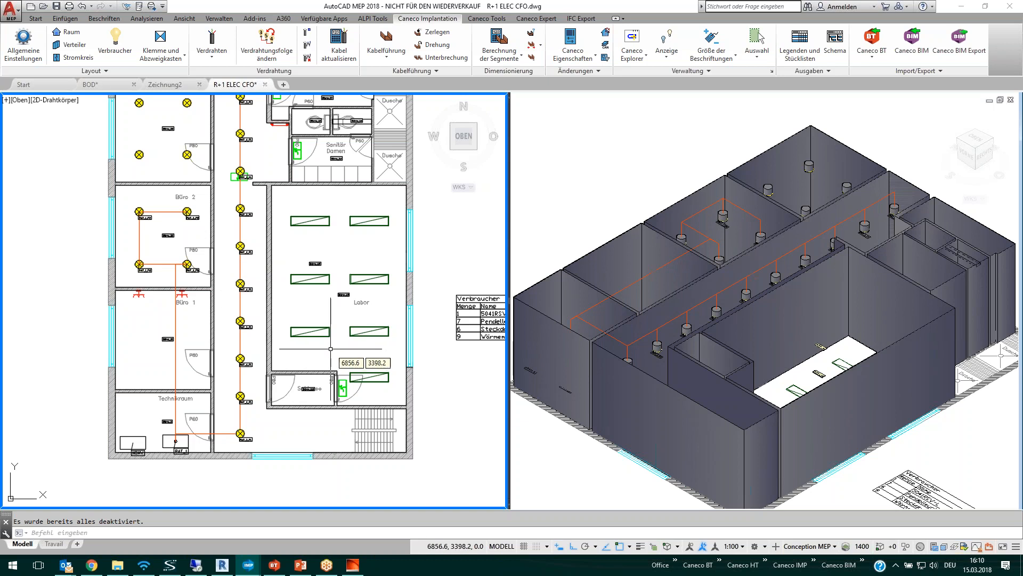
{"action": "mouse_move", "coordinate": [328, 332]}
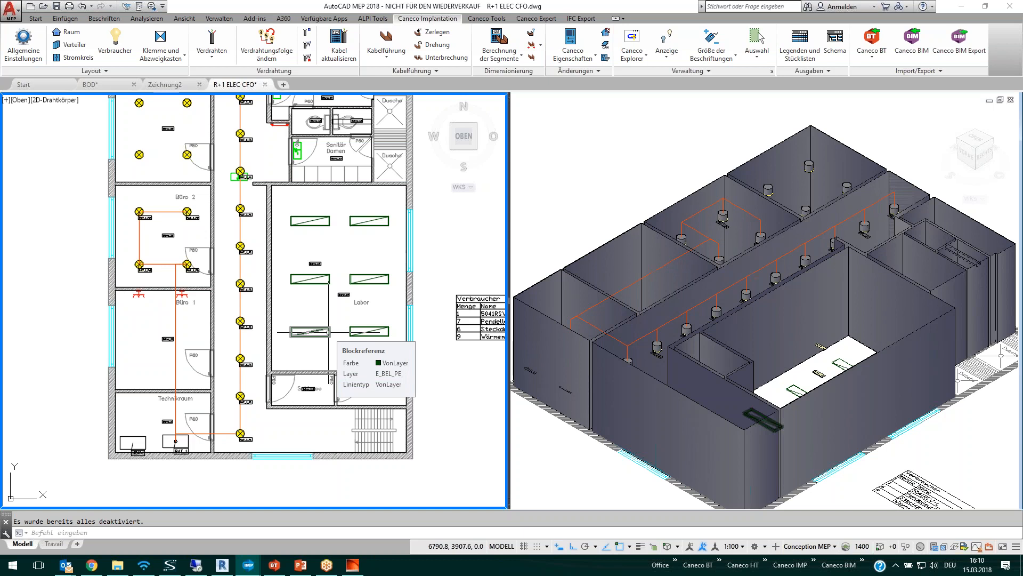
{"action": "left_click", "coordinate": [324, 336]}
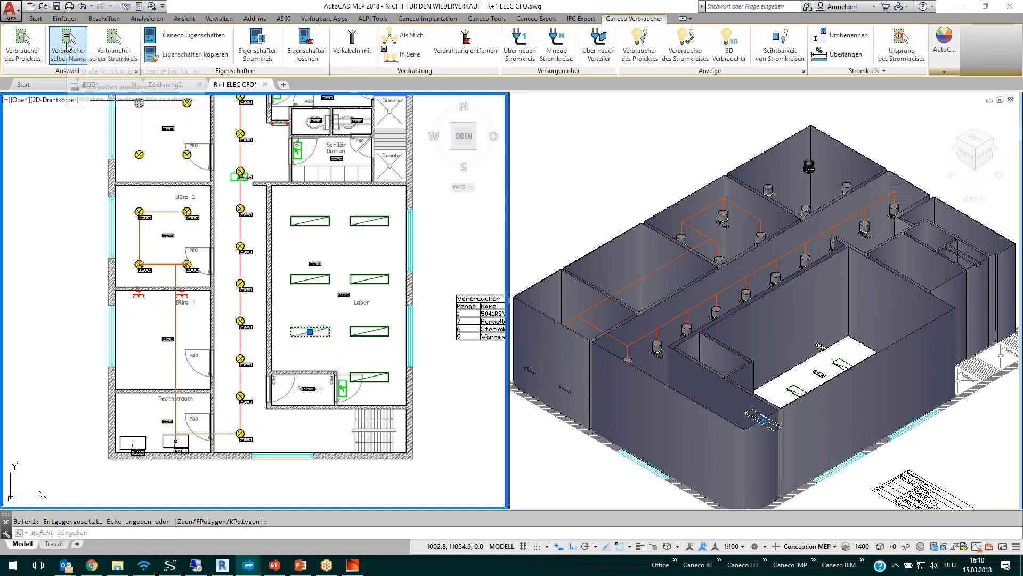
{"action": "left_click", "coordinate": [75, 58]}
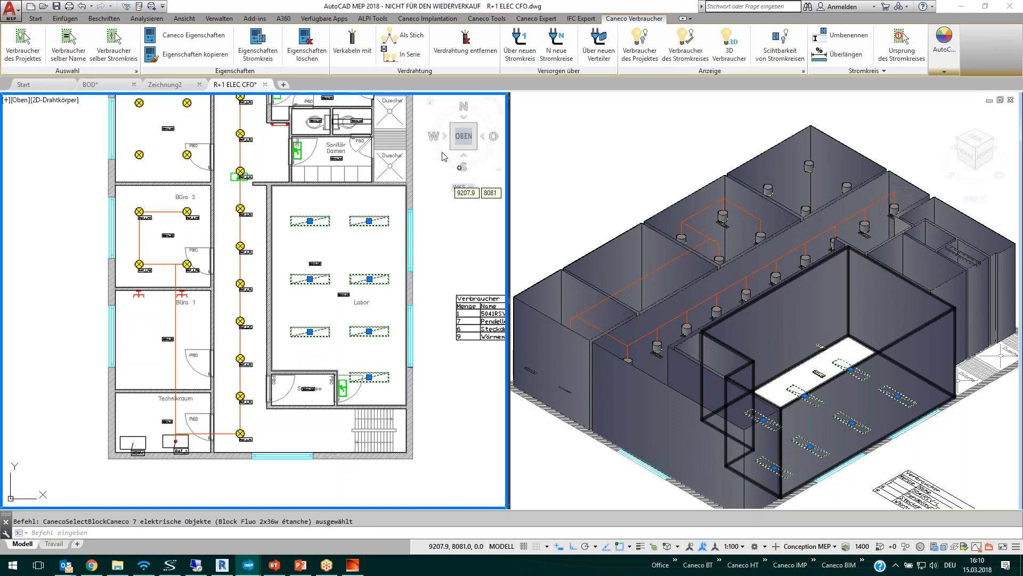
{"action": "left_click", "coordinate": [216, 42]}
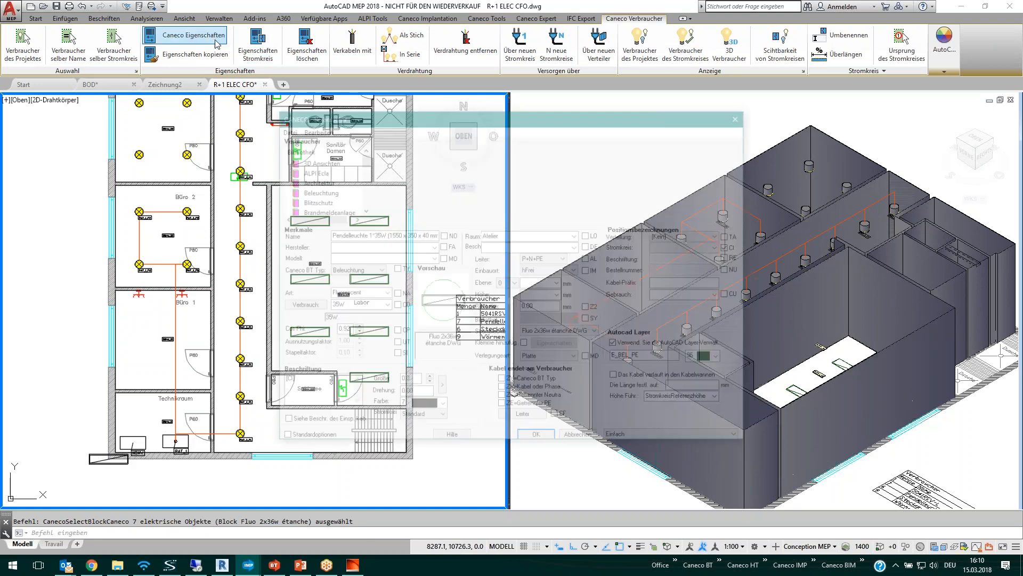
{"action": "left_click_drag", "start_coordinate": [542, 307], "coordinate": [505, 306]}
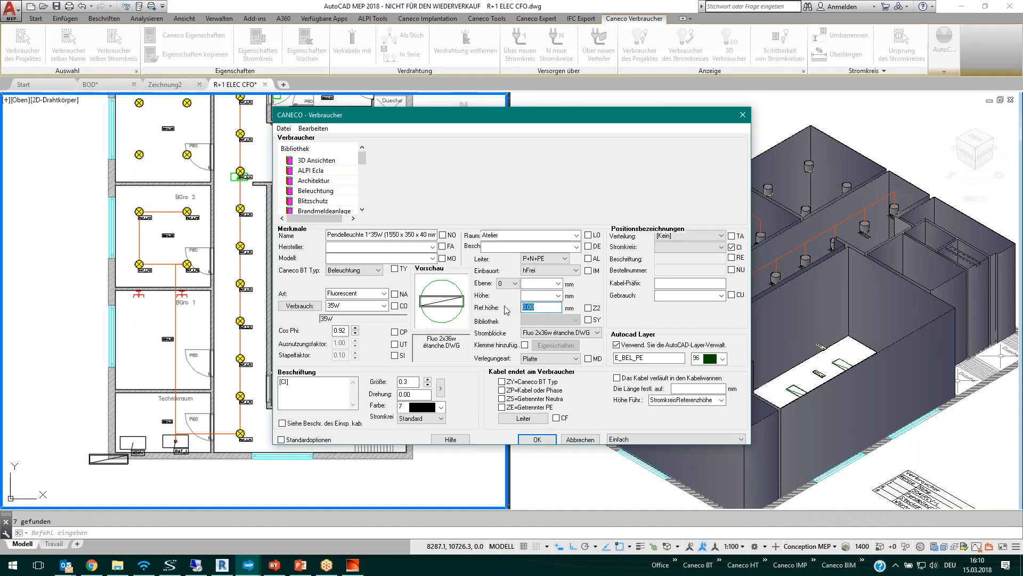
{"action": "type", "text": "3000"}
{"action": "left_click", "coordinate": [537, 439]}
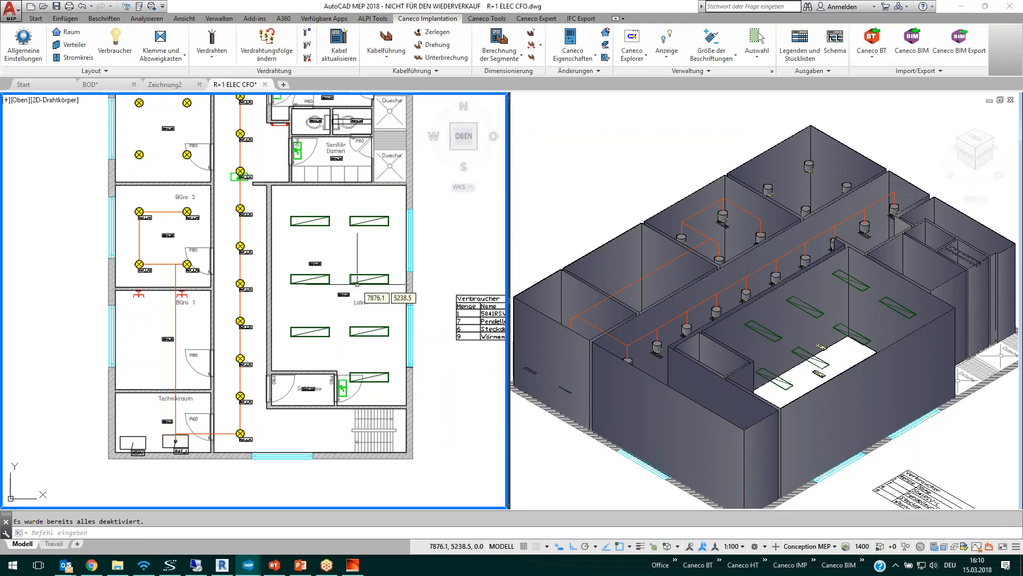
Step: Select all lighting in the Labor room and supply it through a new circuit PAT_1_F3 from board PAT_1
{"action": "middle_click_drag", "start_coordinate": [334, 269], "coordinate": [325, 261]}
{"action": "left_click", "coordinate": [765, 408]}
{"action": "left_click", "coordinate": [765, 408]}
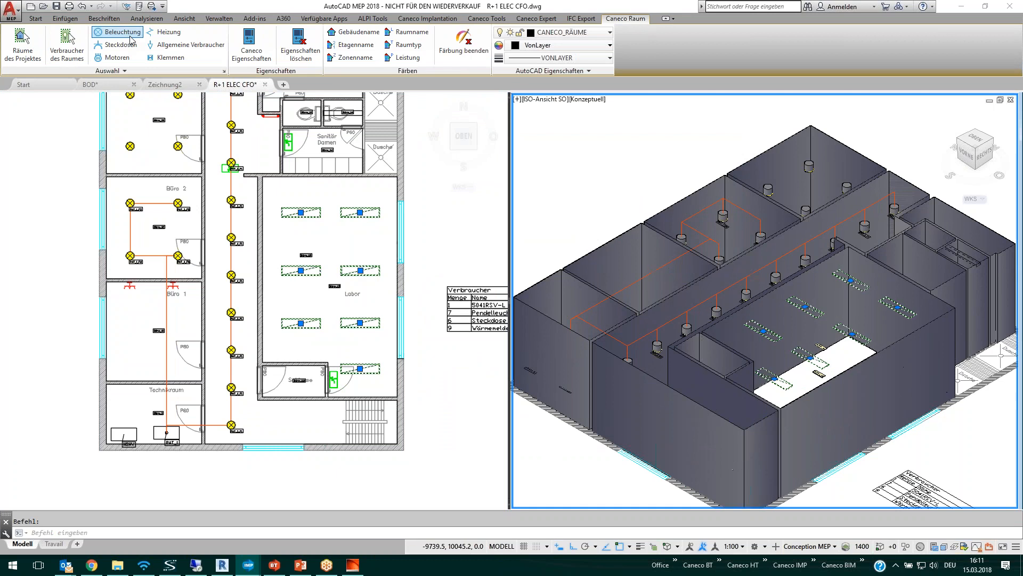
{"action": "left_click", "coordinate": [119, 32]}
{"action": "left_click", "coordinate": [520, 42]}
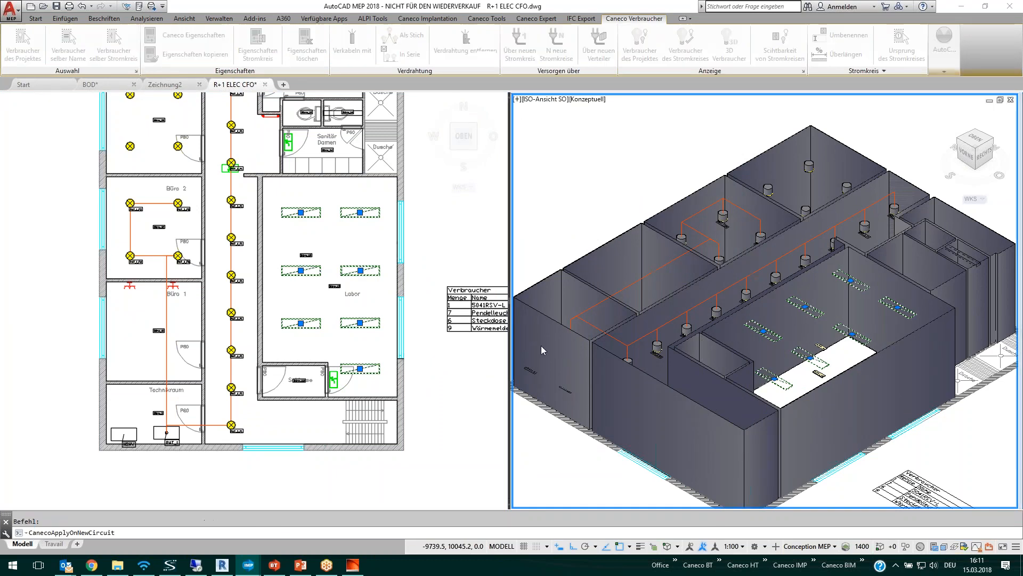
{"action": "key", "text": "Return"}
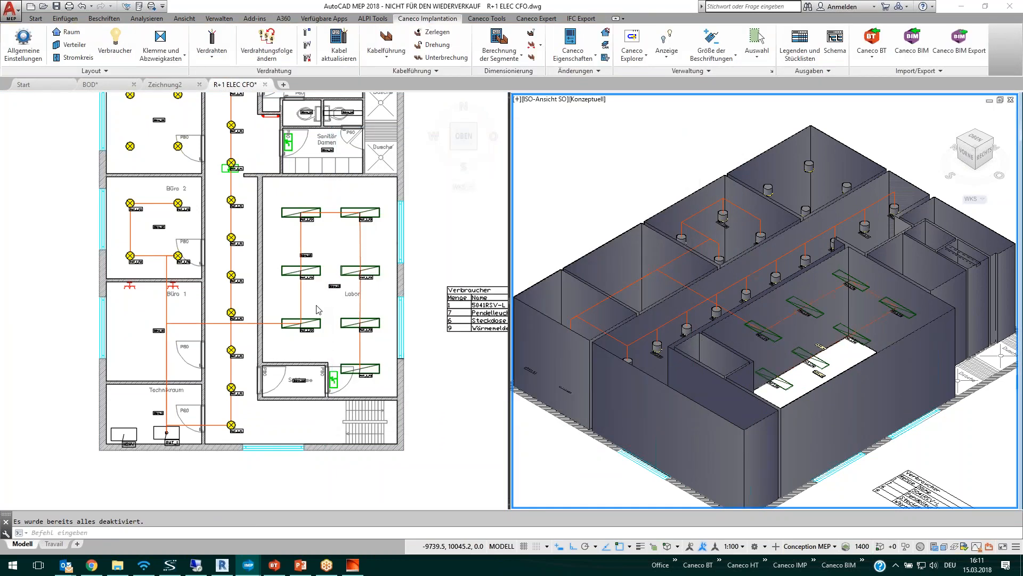
{"action": "key", "text": "Escape"}
{"action": "scroll", "coordinate": [327, 292], "scroll_direction": "up", "scroll_amount": 2}
{"action": "scroll", "coordinate": [327, 292], "scroll_direction": "down", "scroll_amount": 5}
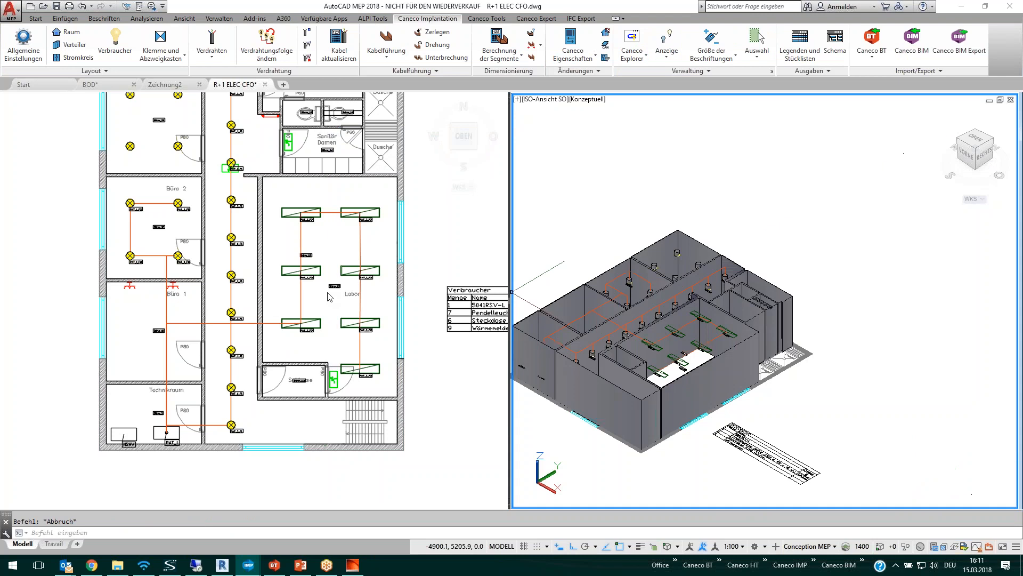
{"action": "left_click", "coordinate": [326, 293]}
{"action": "scroll", "coordinate": [327, 292], "scroll_direction": "up", "scroll_amount": 4}
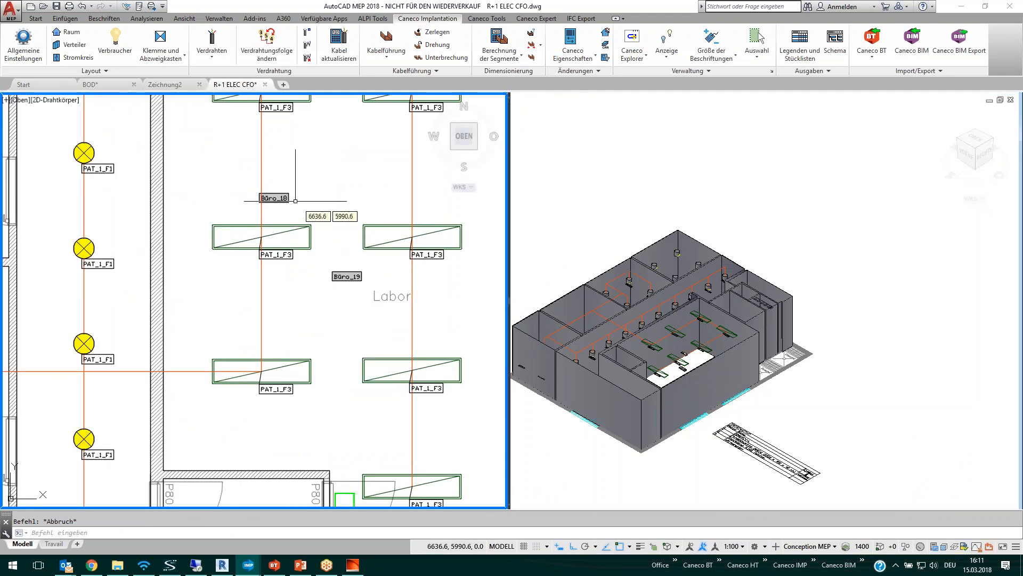
Step: Place one terminal (Klemme) in the Labor between its upper two rows of luminaires
{"action": "scroll", "coordinate": [312, 204], "scroll_direction": "down", "scroll_amount": 2}
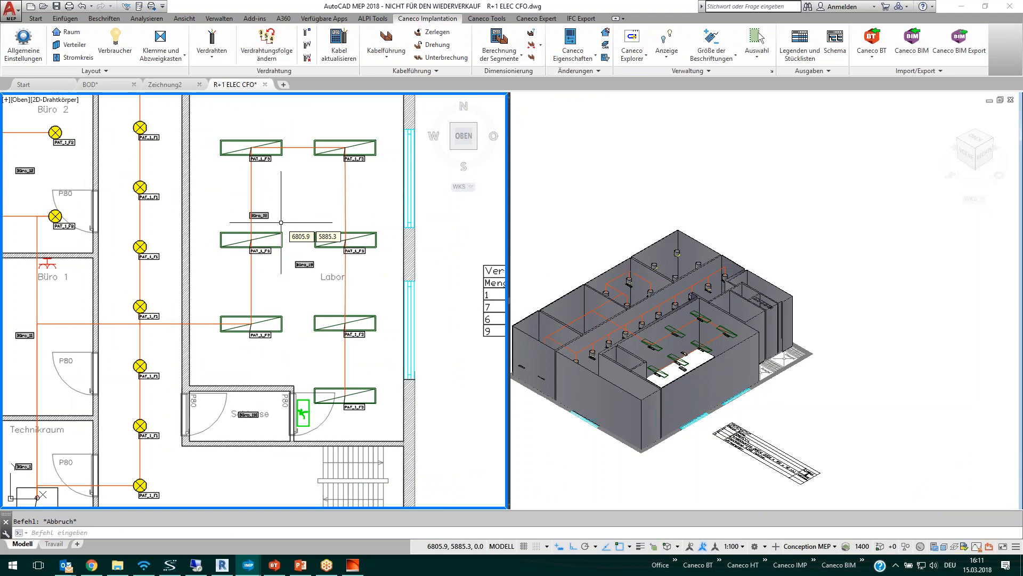
{"action": "mouse_move", "coordinate": [647, 285]}
{"action": "middle_mouse_down"}
{"action": "mouse_move", "coordinate": [663, 274]}
{"action": "mouse_move", "coordinate": [634, 283]}
{"action": "middle_mouse_up"}
{"action": "left_click", "coordinate": [726, 275]}
{"action": "middle_click_drag", "start_coordinate": [749, 257], "coordinate": [799, 220]}
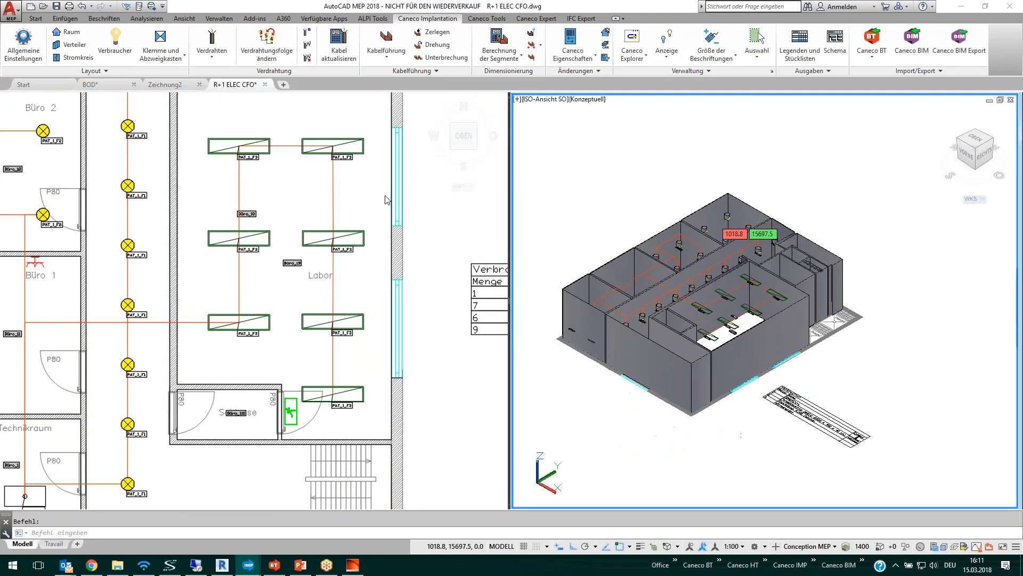
{"action": "left_click", "coordinate": [160, 43]}
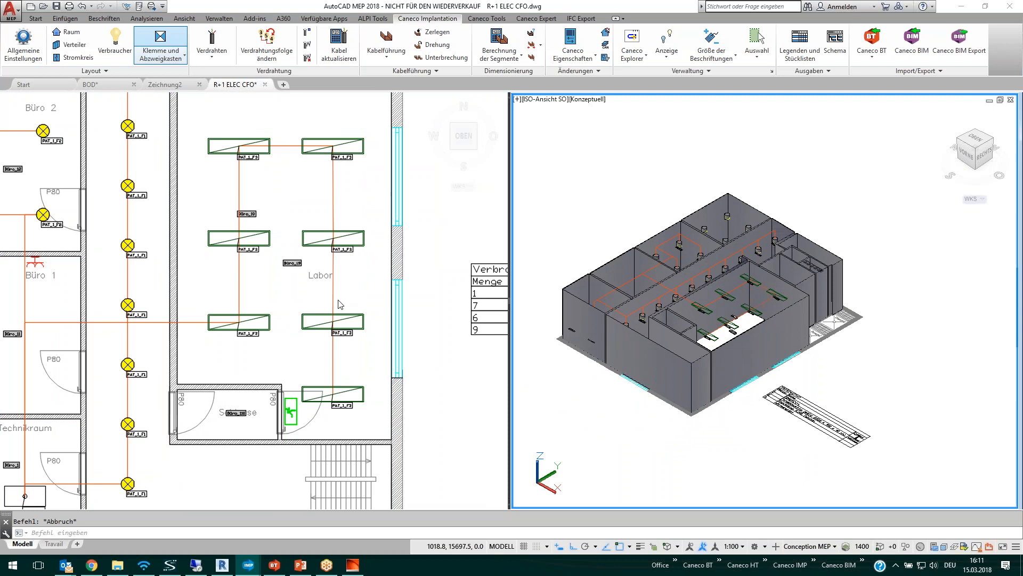
{"action": "left_click", "coordinate": [614, 415]}
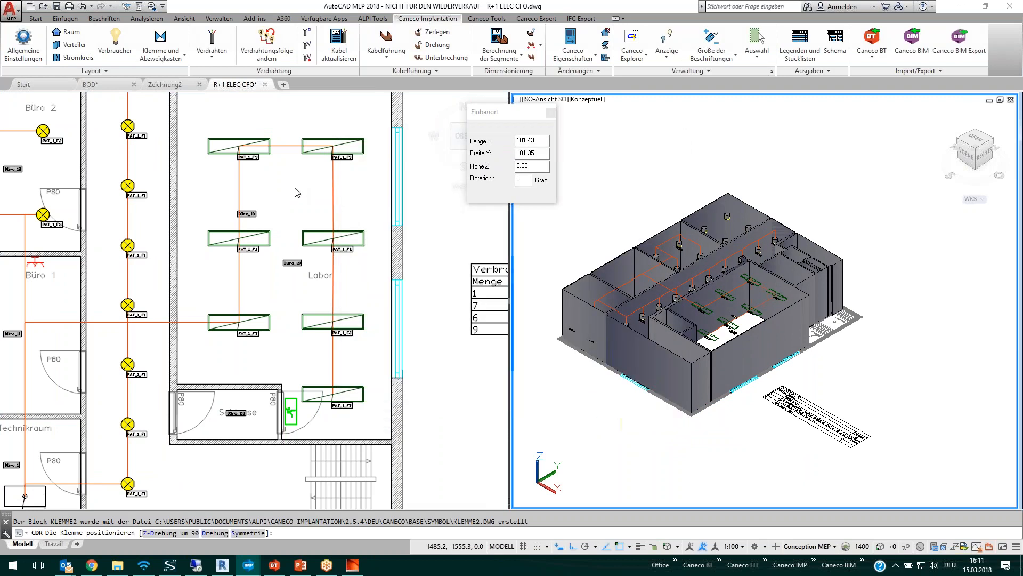
{"action": "left_click", "coordinate": [305, 196]}
{"action": "key", "text": "Escape"}
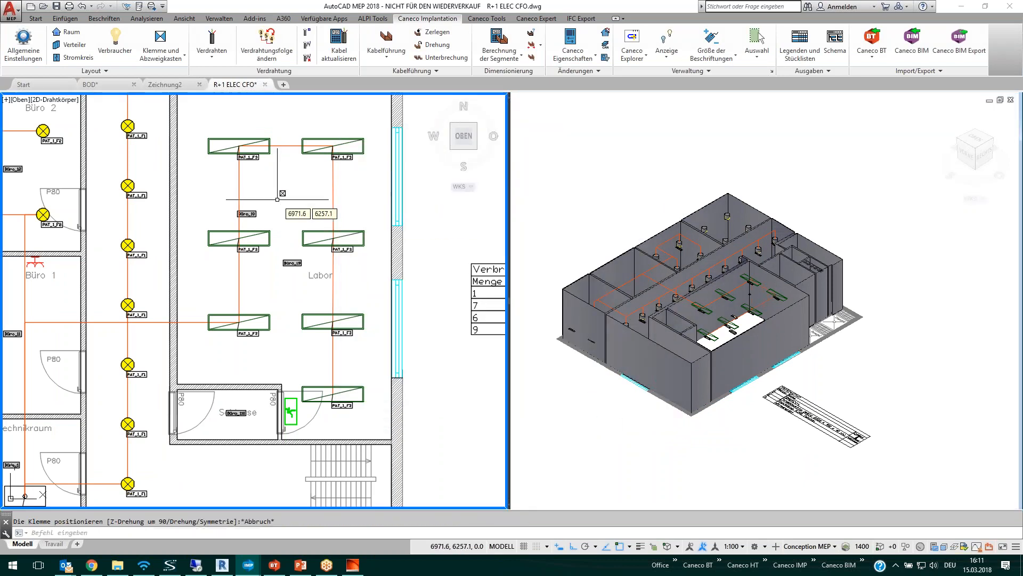
Step: Supply the new Labor terminal through the existing circuit PAT_1_F3 of board PAT_1
{"action": "scroll", "coordinate": [282, 193], "scroll_direction": "up", "scroll_amount": 3}
{"action": "scroll", "coordinate": [284, 192], "scroll_direction": "down", "scroll_amount": 1}
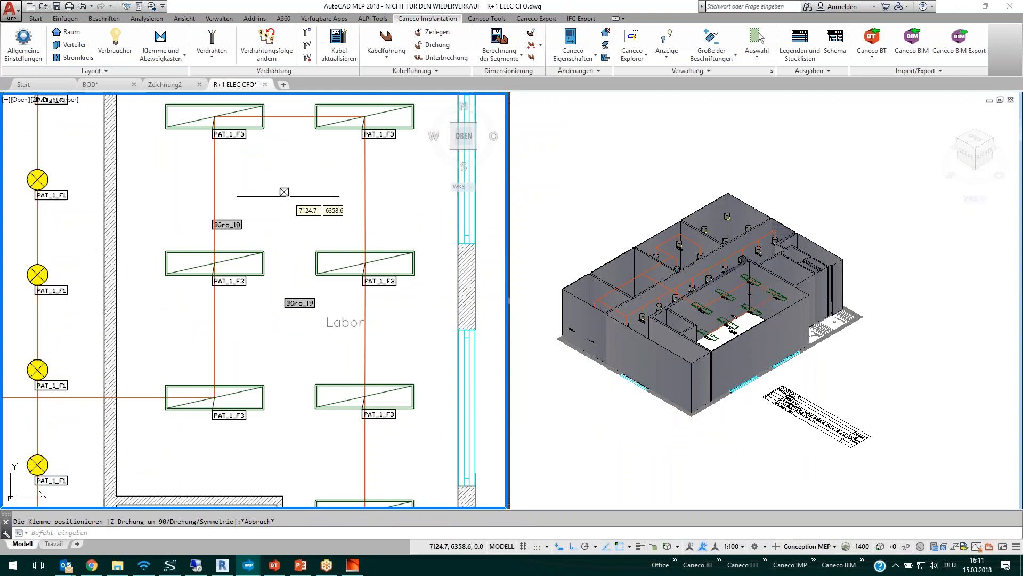
{"action": "left_click", "coordinate": [284, 192]}
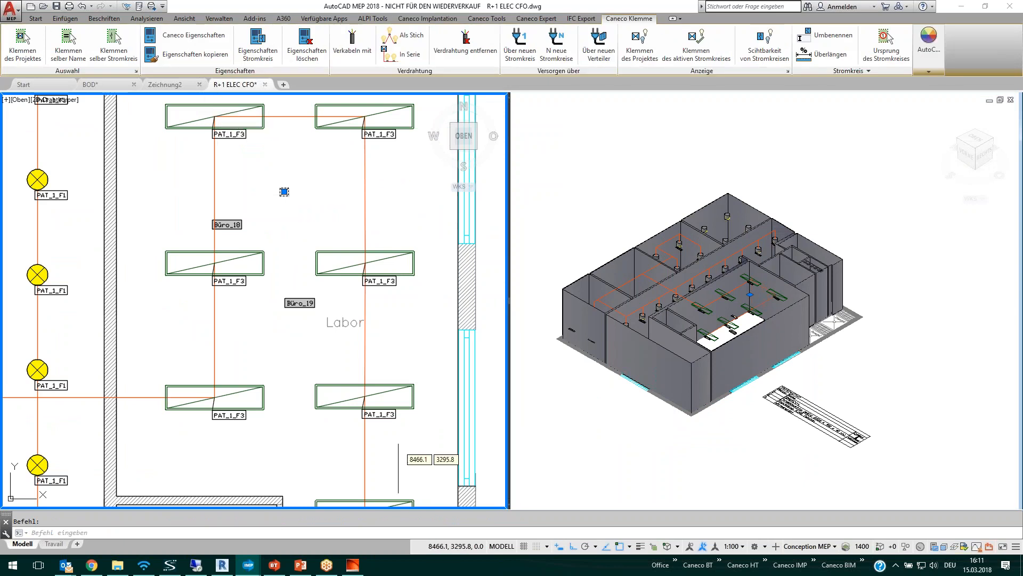
{"action": "right_click", "coordinate": [300, 202]}
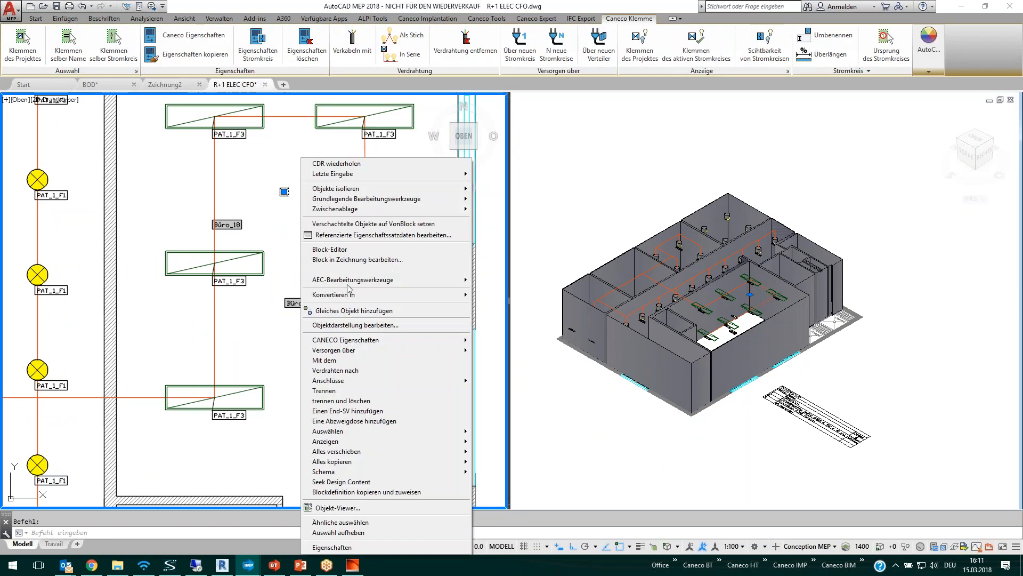
{"action": "mouse_move", "coordinate": [461, 351]}
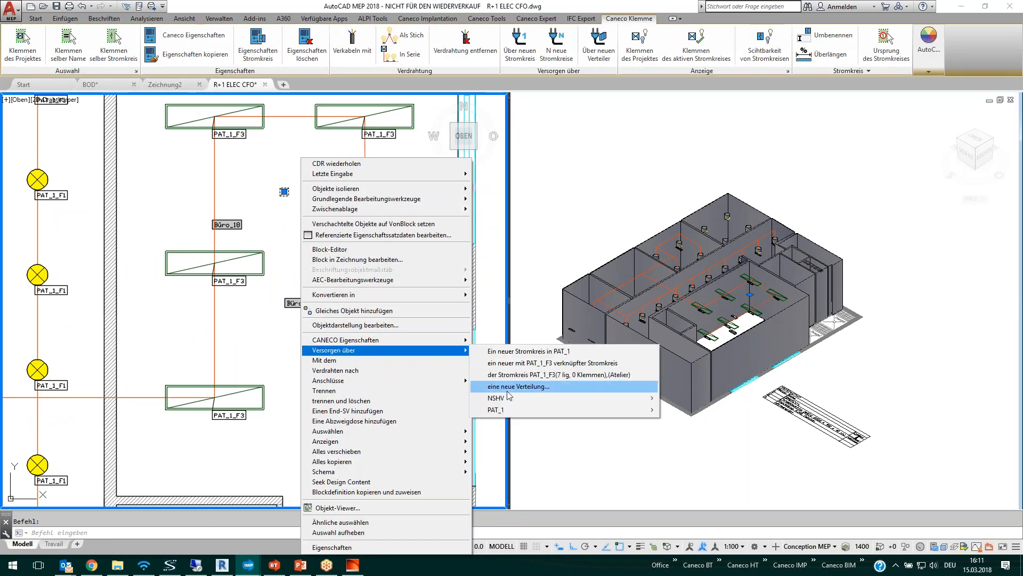
{"action": "mouse_move", "coordinate": [519, 409]}
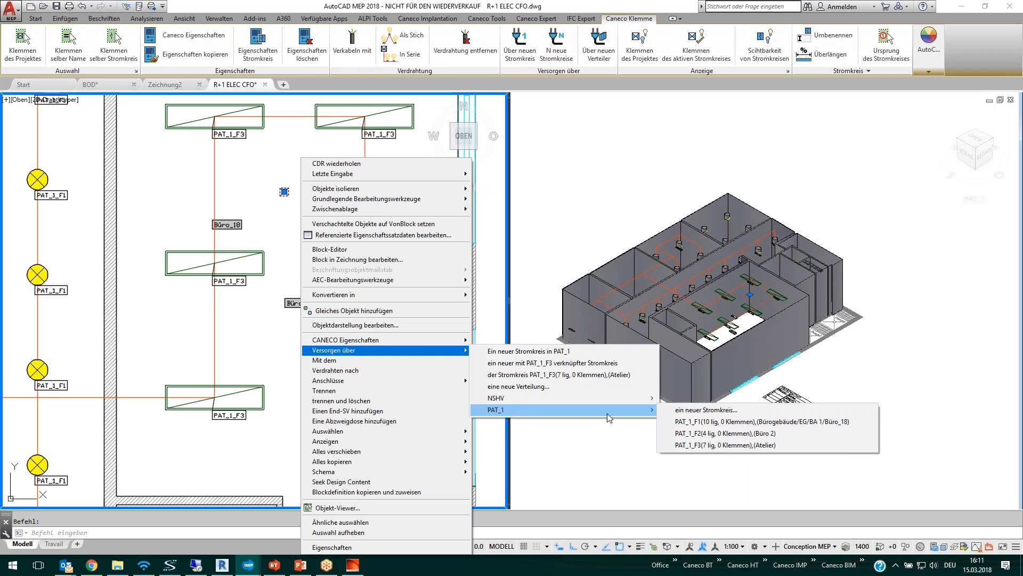
{"action": "left_click", "coordinate": [705, 445]}
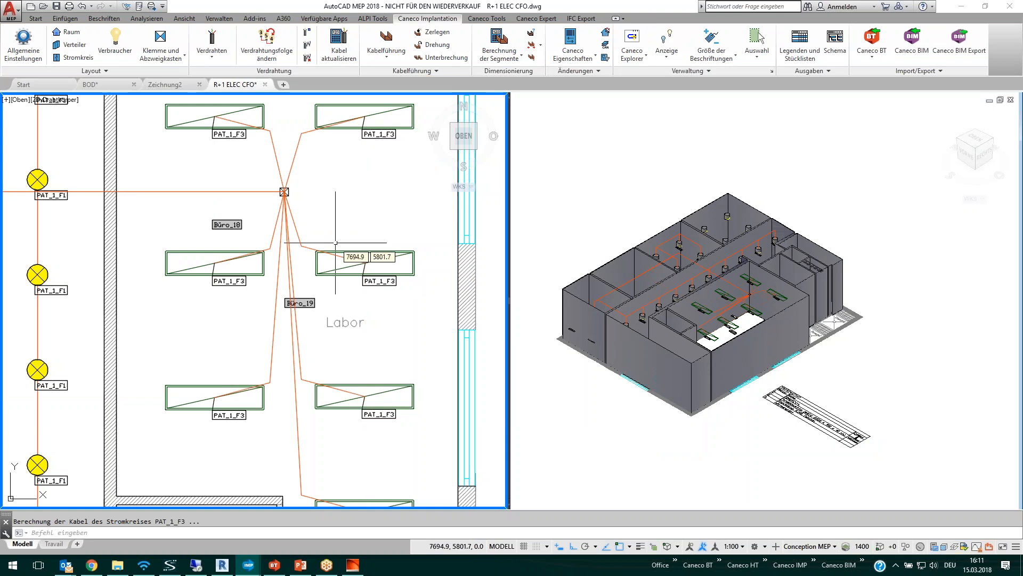
Step: Choose the optical smoke detector Rauchmelder optisch (RMO), BMA_001.dwg, from the Brandmeldeanlage library as the consumer to insert
{"action": "scroll", "coordinate": [329, 243], "scroll_direction": "down", "scroll_amount": 2}
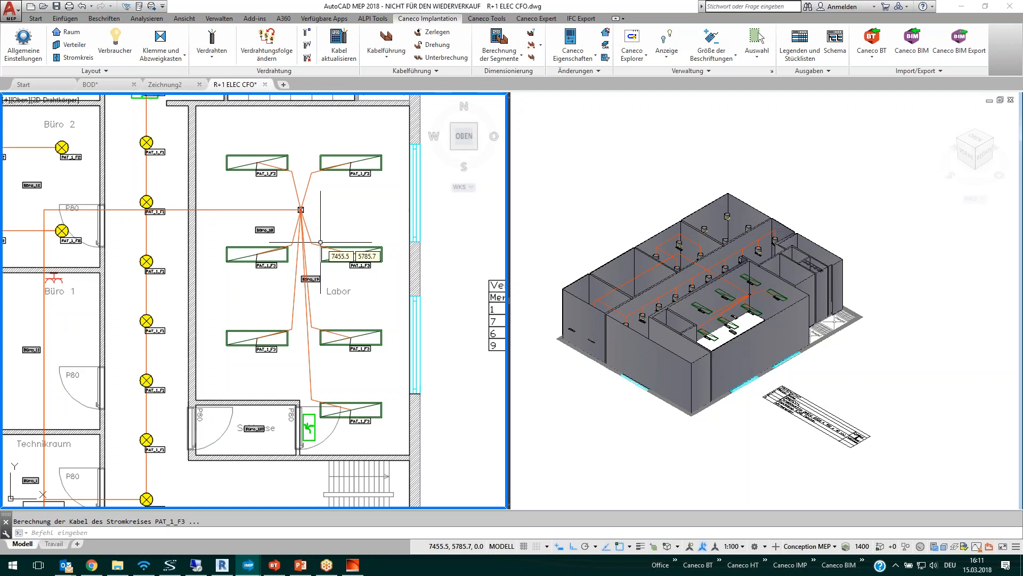
{"action": "scroll", "coordinate": [412, 158], "scroll_direction": "down", "scroll_amount": 2}
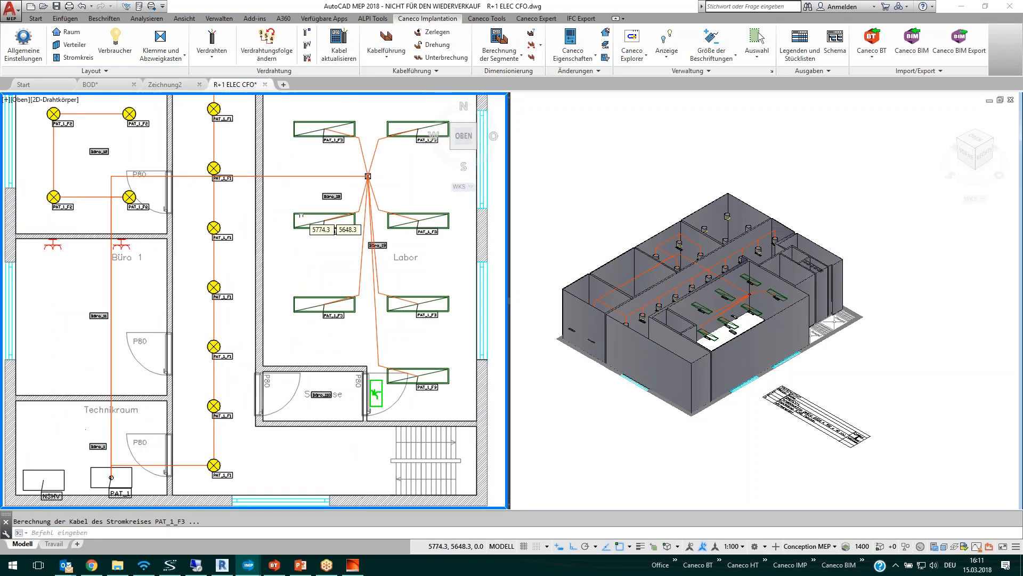
{"action": "scroll", "coordinate": [204, 274], "scroll_direction": "down", "scroll_amount": 1}
{"action": "middle_click_drag", "start_coordinate": [204, 275], "coordinate": [187, 307]}
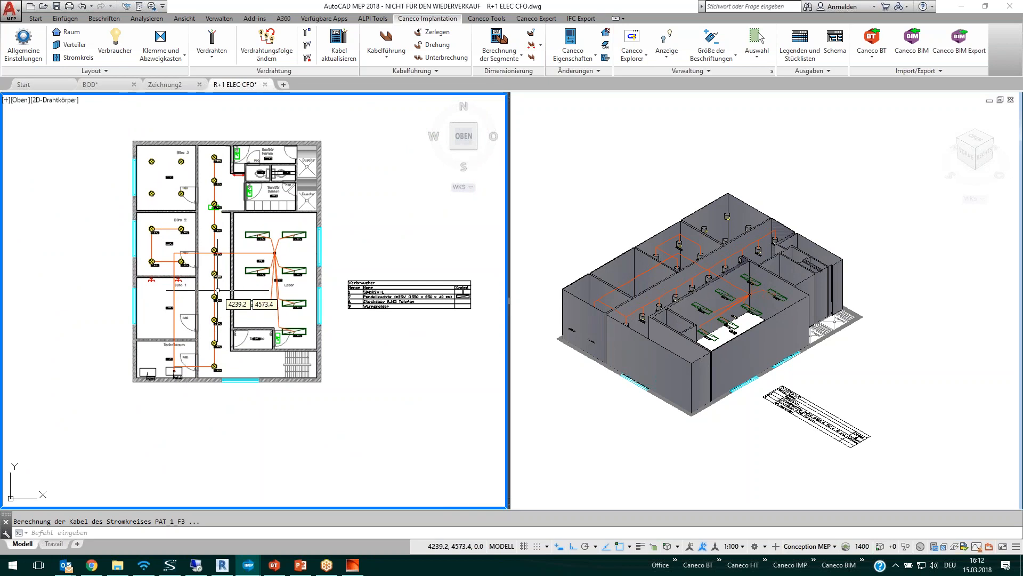
{"action": "scroll", "coordinate": [218, 290], "scroll_direction": "up", "scroll_amount": 2}
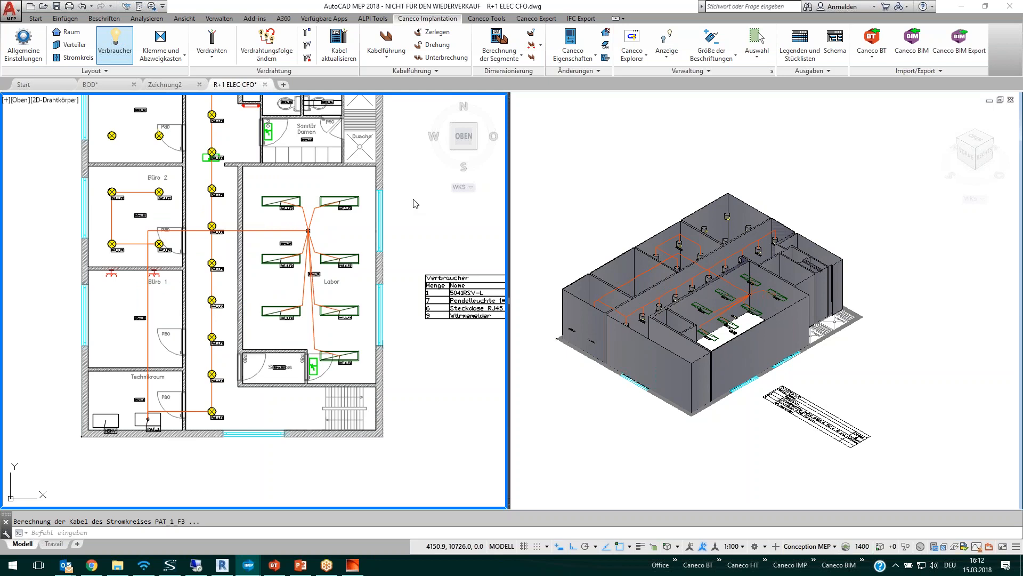
{"action": "left_click_drag", "start_coordinate": [455, 115], "coordinate": [467, 112]}
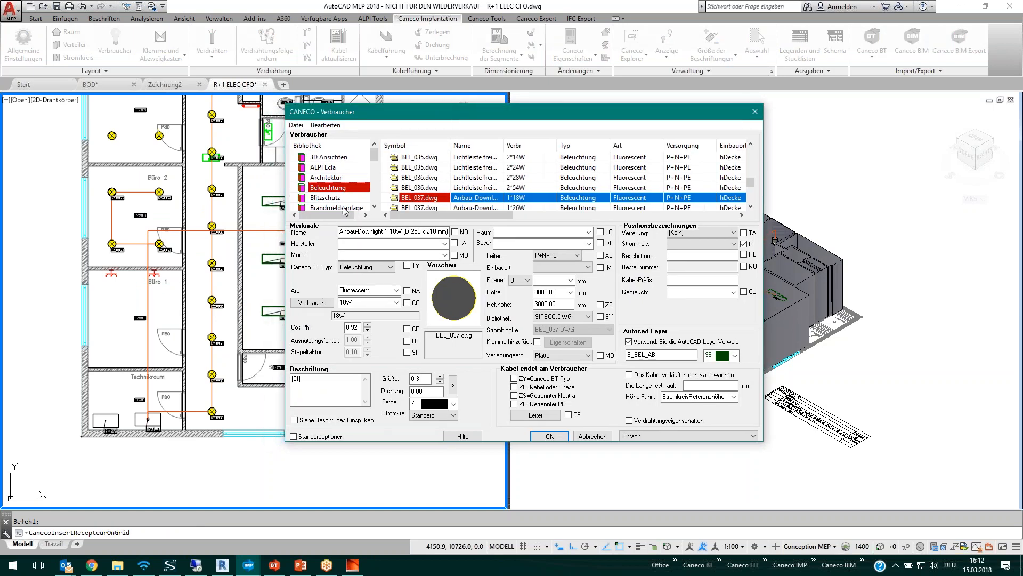
{"action": "left_click", "coordinate": [346, 207]}
{"action": "left_click", "coordinate": [550, 436]}
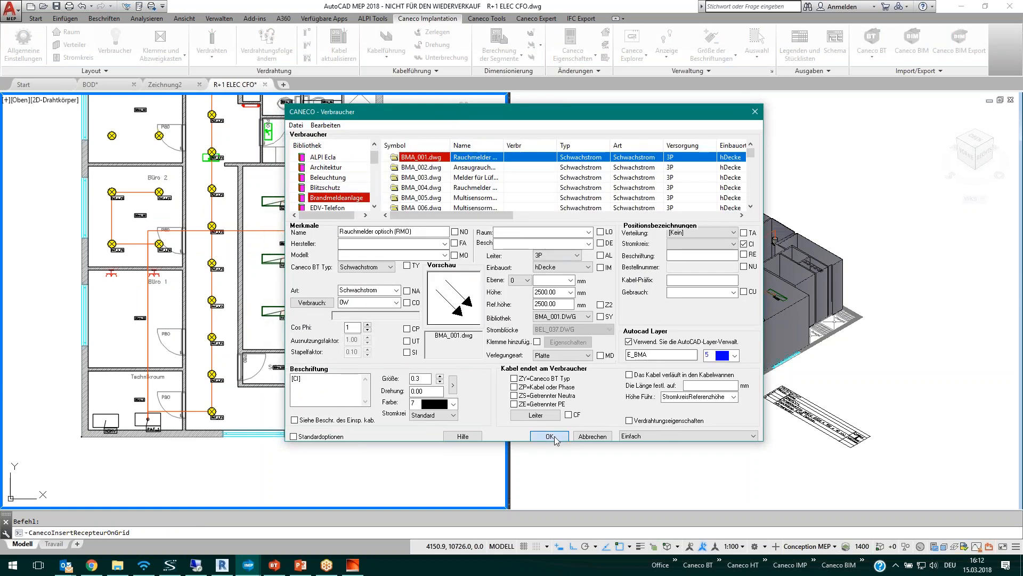
Step: Place one smoke detector near the centre of Büro 3 and one near the centre of Büro 2
{"action": "middle_click_drag", "start_coordinate": [144, 129], "coordinate": [146, 175]}
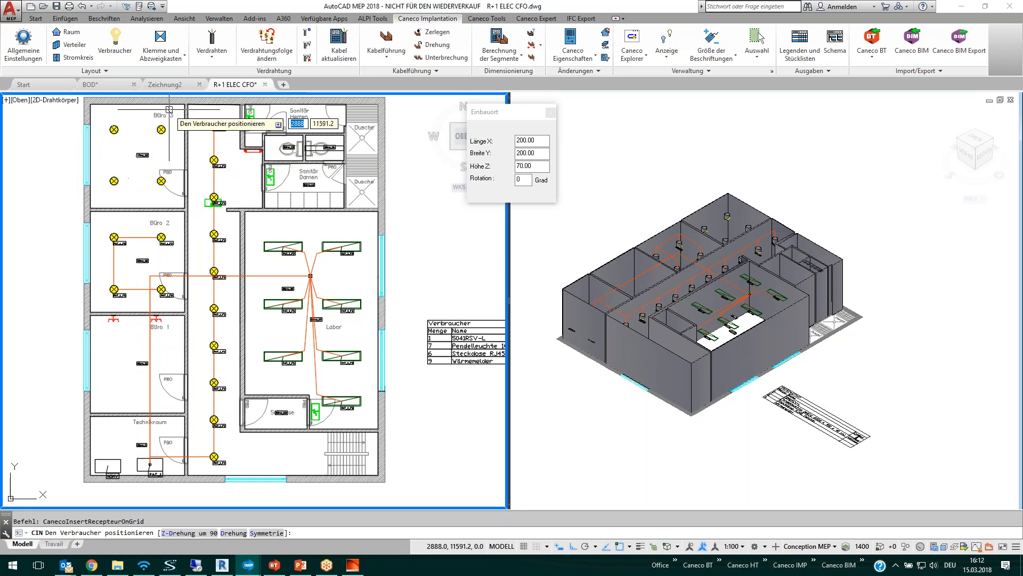
{"action": "scroll", "coordinate": [137, 143], "scroll_direction": "up", "scroll_amount": 4}
{"action": "scroll", "coordinate": [138, 143], "scroll_direction": "down", "scroll_amount": 2}
{"action": "middle_click_drag", "start_coordinate": [143, 145], "coordinate": [141, 152]}
{"action": "scroll", "coordinate": [126, 188], "scroll_direction": "down", "scroll_amount": 2}
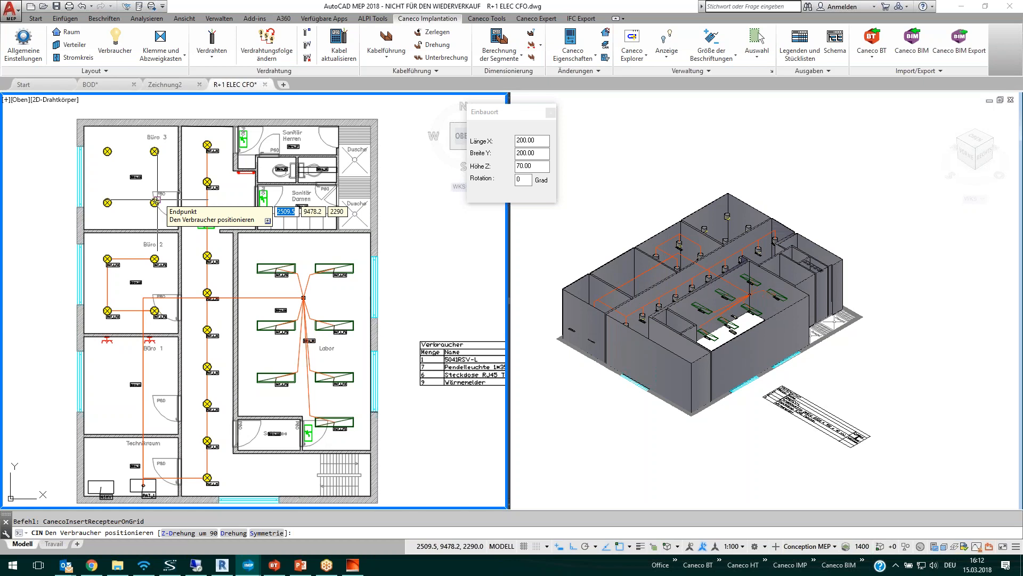
{"action": "scroll", "coordinate": [158, 190], "scroll_direction": "up", "scroll_amount": 2}
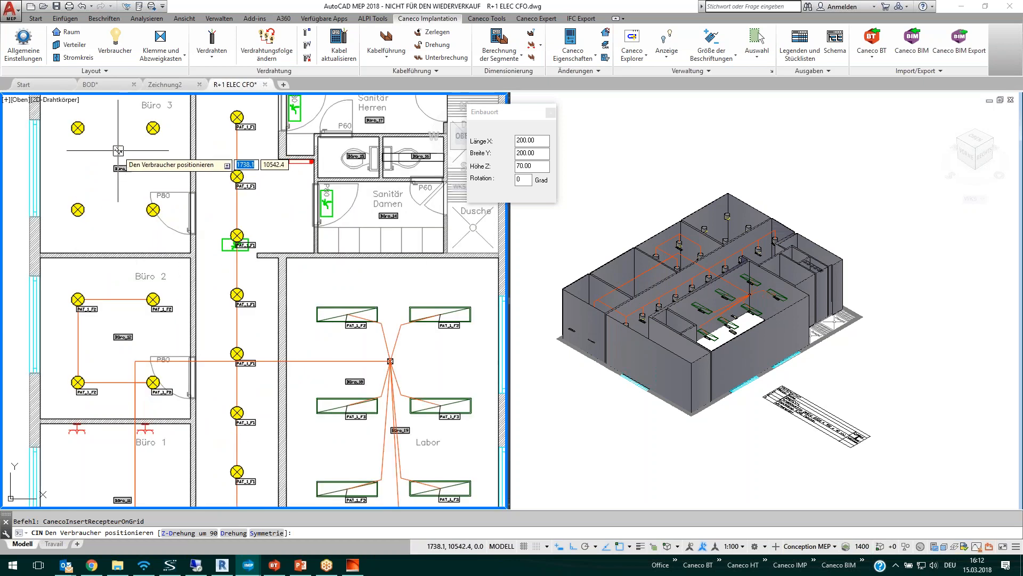
{"action": "left_click", "coordinate": [117, 151]}
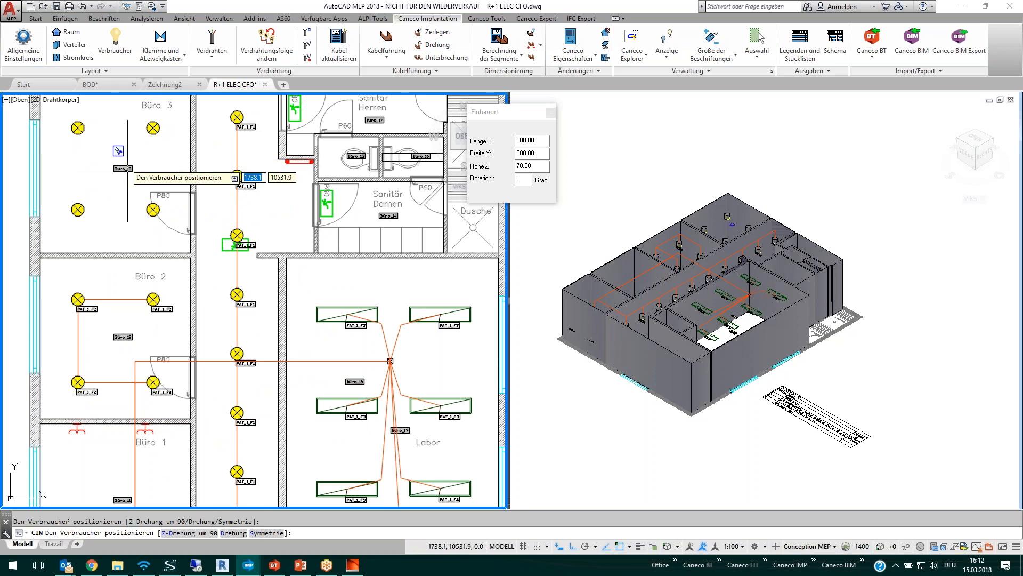
{"action": "left_click", "coordinate": [125, 320]}
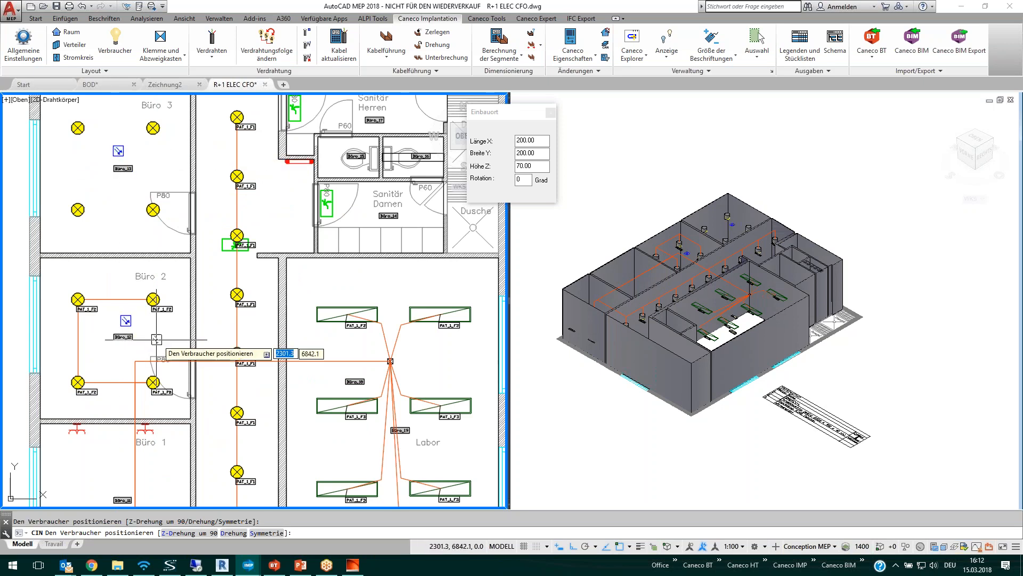
Step: Place two smoke detectors in the Labor between the luminaire columns, one at the uppermost row and one near the third row
{"action": "middle_click_drag", "start_coordinate": [185, 419], "coordinate": [158, 329]}
{"action": "left_click", "coordinate": [365, 229]}
{"action": "left_click", "coordinate": [365, 384]}
{"action": "key", "text": "Escape"}
{"action": "key", "text": "Escape"}
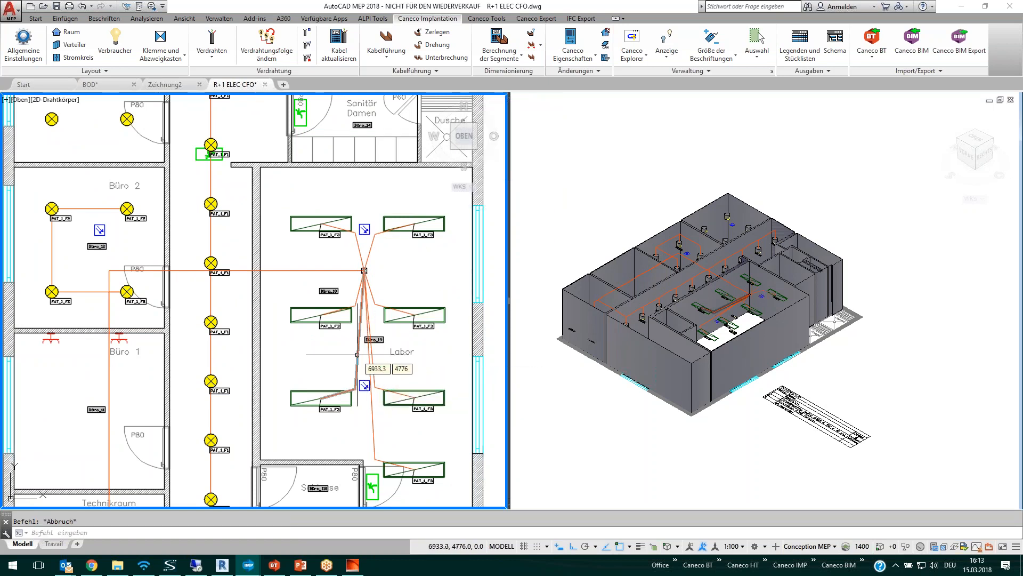
Step: Select all consumers with the same name as the Labor smoke detector and switch their display to 3D
{"action": "mouse_move", "coordinate": [360, 344]}
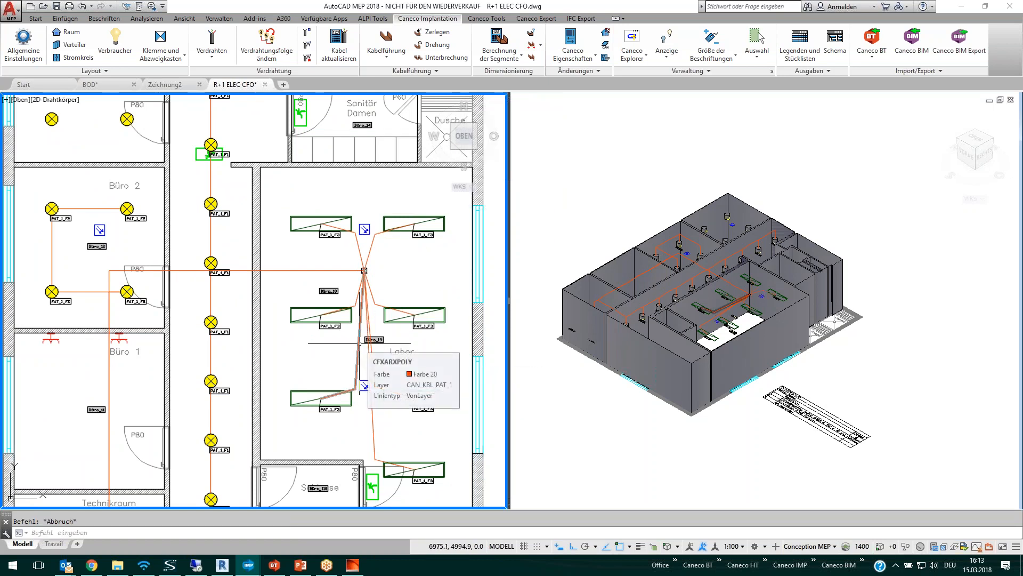
{"action": "left_click", "coordinate": [532, 368]}
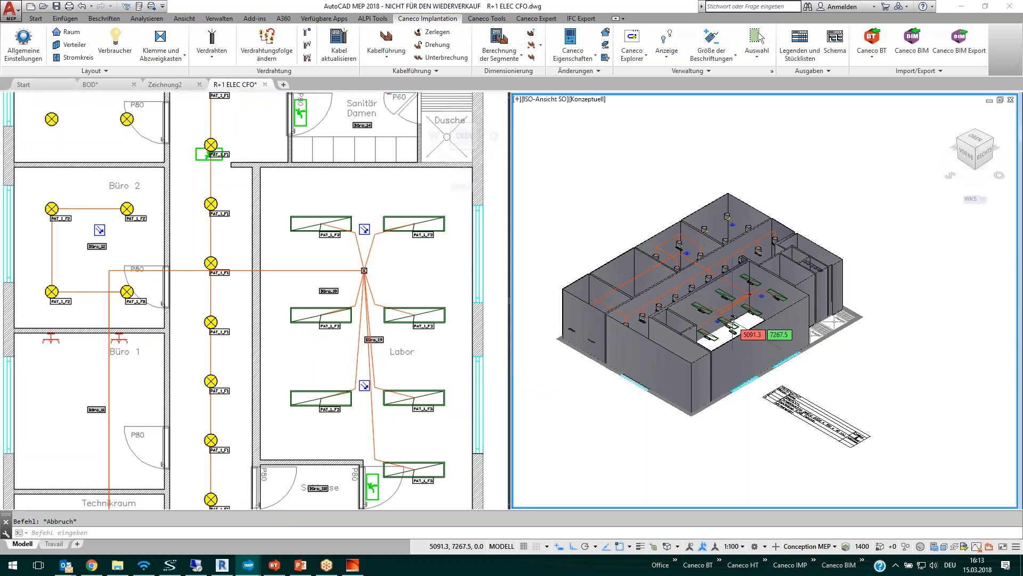
{"action": "scroll", "coordinate": [727, 336], "scroll_direction": "up", "scroll_amount": 8}
{"action": "scroll", "coordinate": [714, 338], "scroll_direction": "up", "scroll_amount": 2}
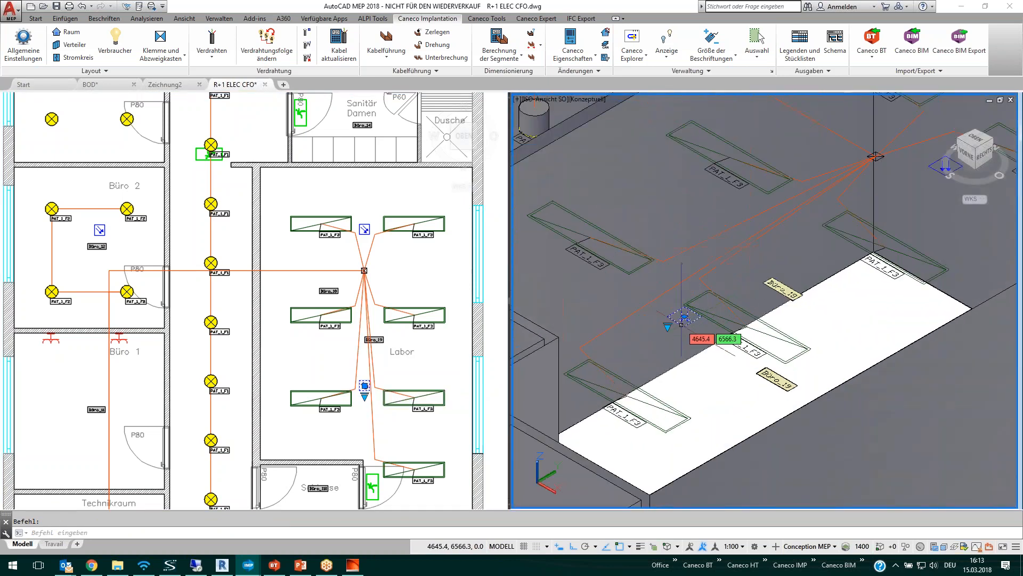
{"action": "left_click", "coordinate": [685, 316]}
{"action": "left_click", "coordinate": [68, 62]}
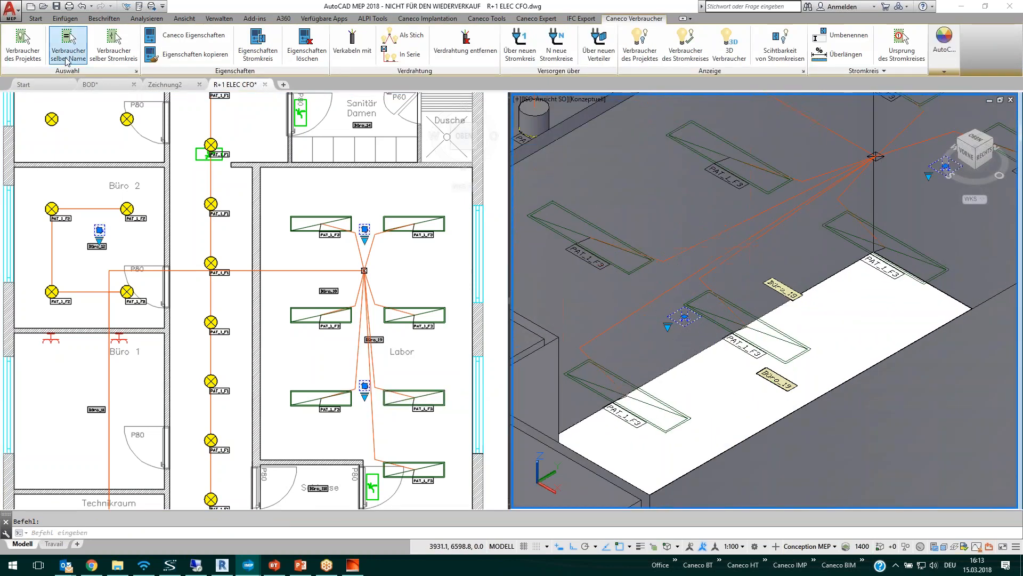
{"action": "left_click", "coordinate": [716, 58]}
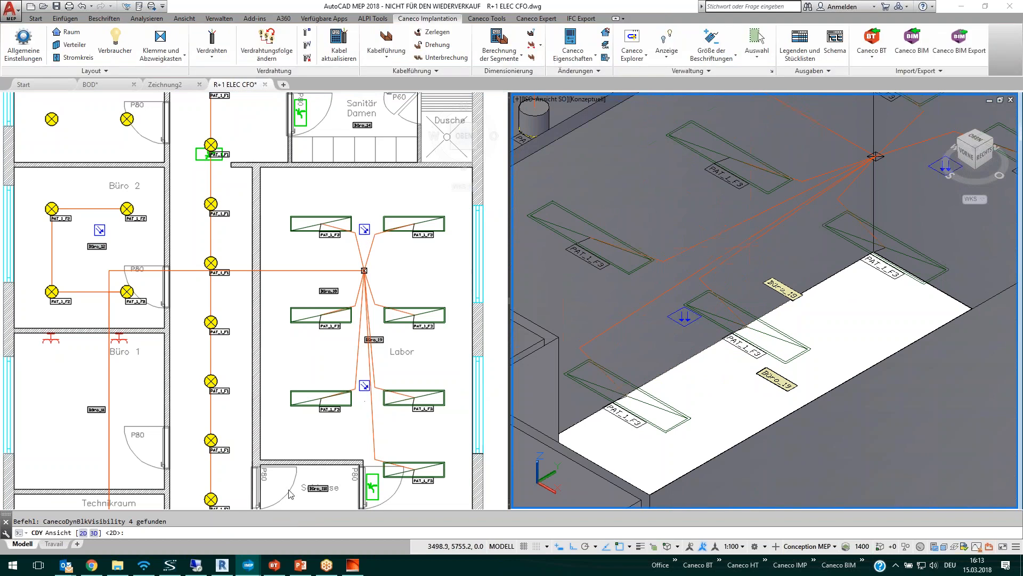
{"action": "left_click", "coordinate": [93, 533]}
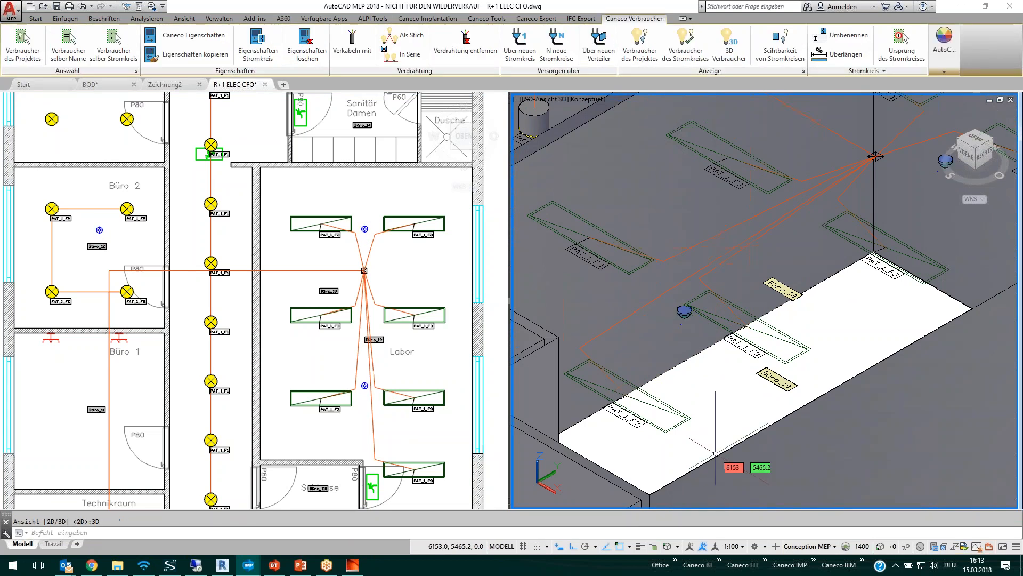
Step: Examine the 3D smoke detectors in the Labor in the isometric view and the floor plan
{"action": "scroll", "coordinate": [696, 317], "scroll_direction": "up", "scroll_amount": 2}
{"action": "scroll", "coordinate": [696, 318], "scroll_direction": "up", "scroll_amount": 3}
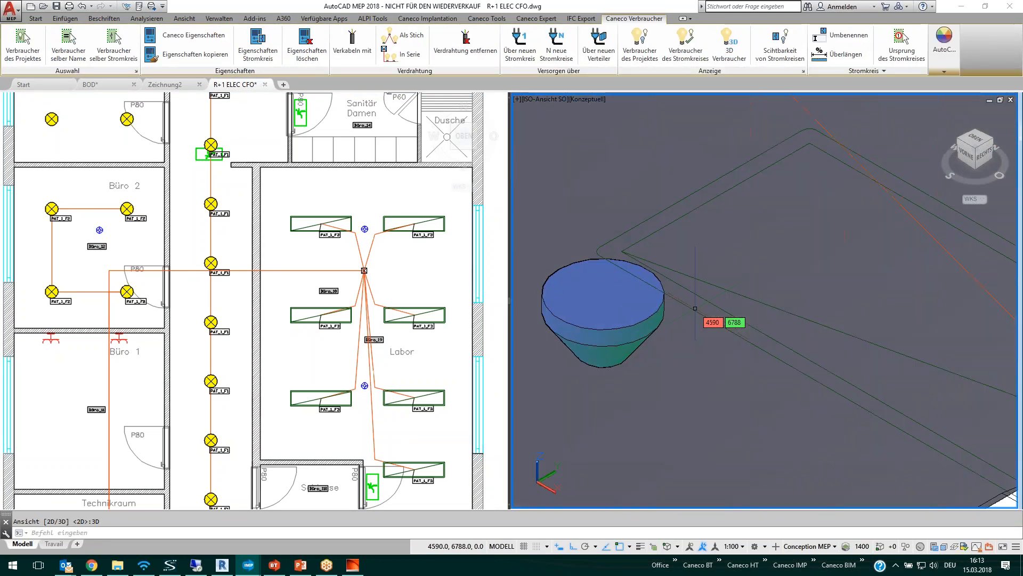
{"action": "scroll", "coordinate": [671, 318], "scroll_direction": "down", "scroll_amount": 4}
{"action": "scroll", "coordinate": [671, 318], "scroll_direction": "down", "scroll_amount": 4}
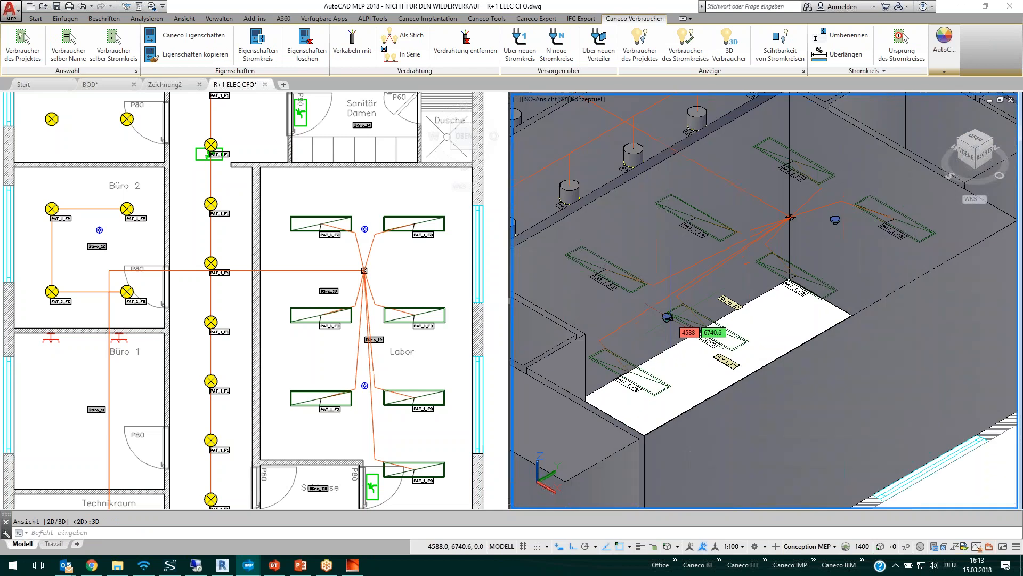
{"action": "left_click", "coordinate": [396, 286]}
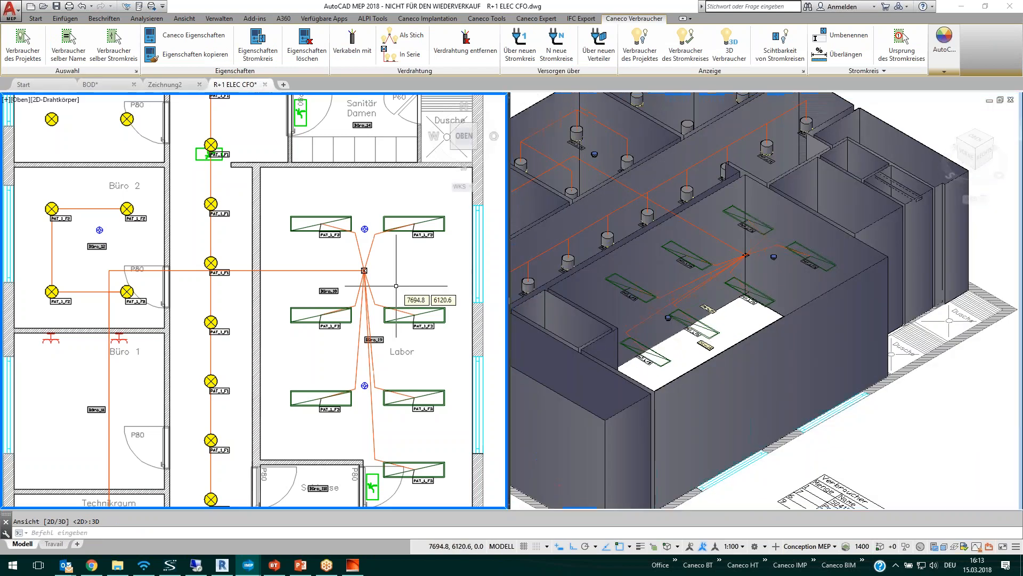
{"action": "scroll", "coordinate": [396, 287], "scroll_direction": "down", "scroll_amount": 3}
{"action": "scroll", "coordinate": [294, 279], "scroll_direction": "up", "scroll_amount": 3}
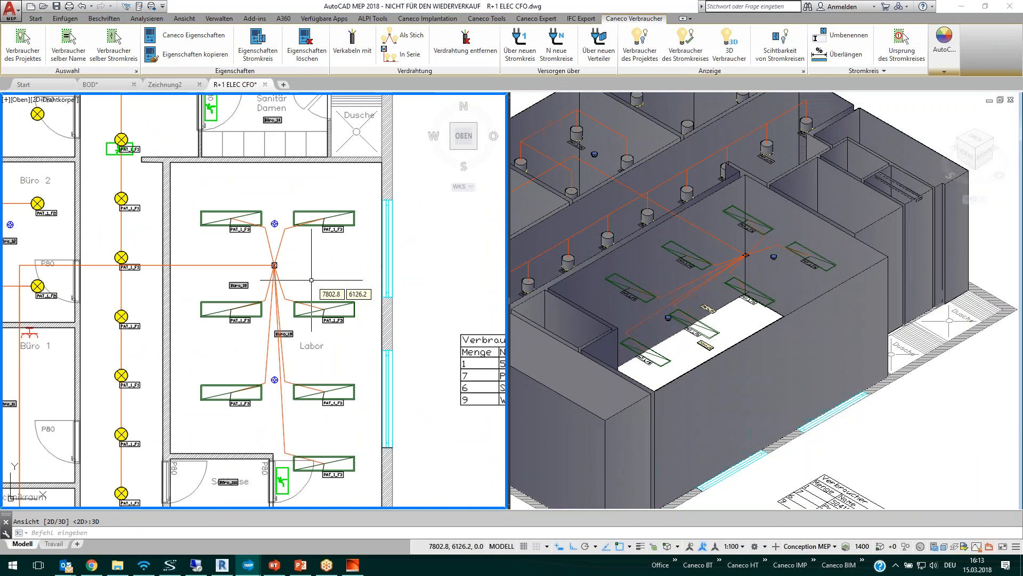
{"action": "left_click", "coordinate": [715, 357]}
{"action": "middle_click_drag", "start_coordinate": [717, 352], "coordinate": [778, 322]}
Step: Create coverage cones (Wirkbereiche) for all same-named smoke detectors as block objects, in colour 10, with height and lower diameter 3000, without the stored parameter list
{"action": "left_click", "coordinate": [282, 221]}
{"action": "left_click", "coordinate": [275, 223]}
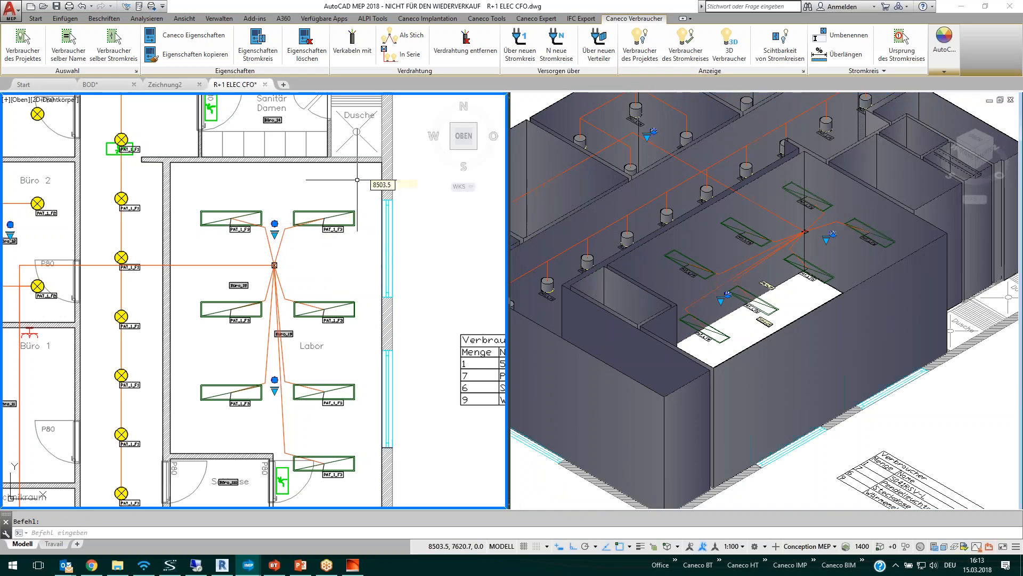
{"action": "left_click", "coordinate": [442, 20]}
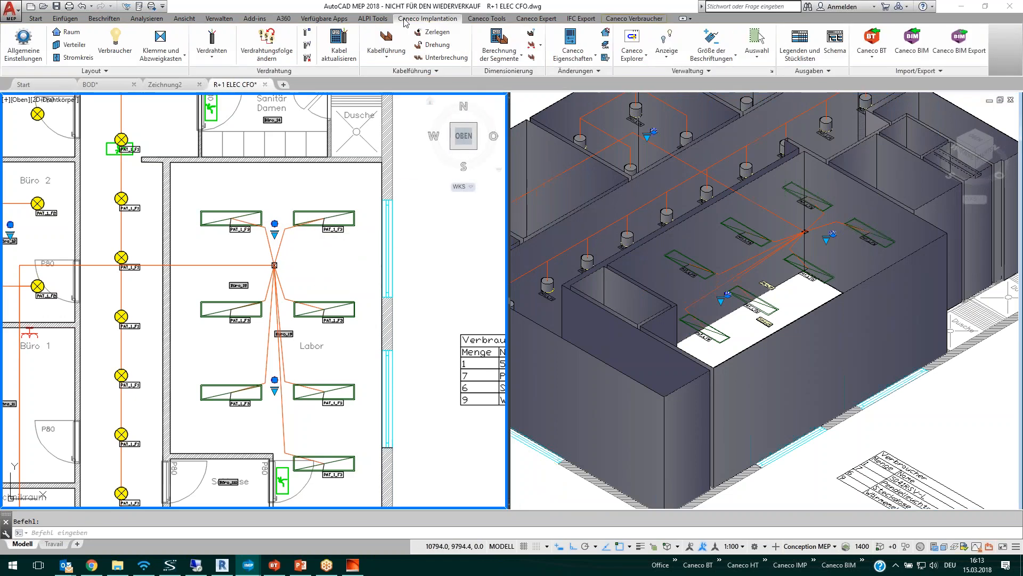
{"action": "left_click", "coordinate": [376, 20]}
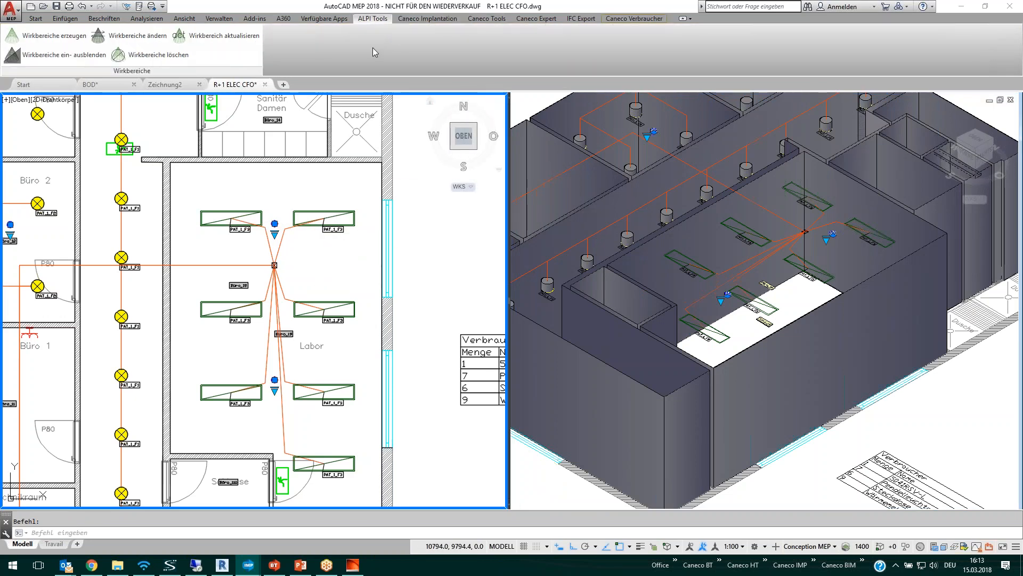
{"action": "left_click", "coordinate": [77, 37]}
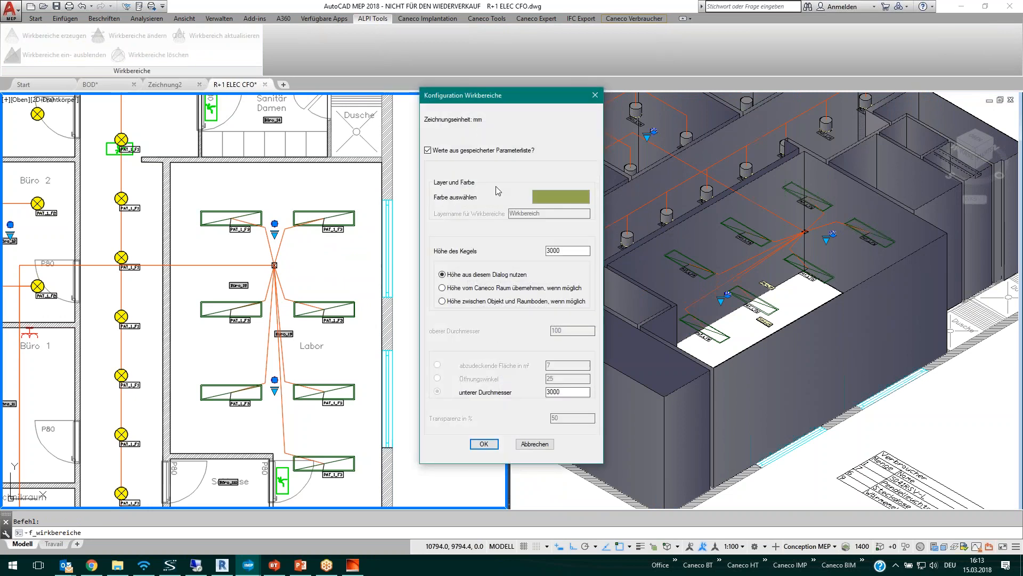
{"action": "left_click", "coordinate": [553, 198]}
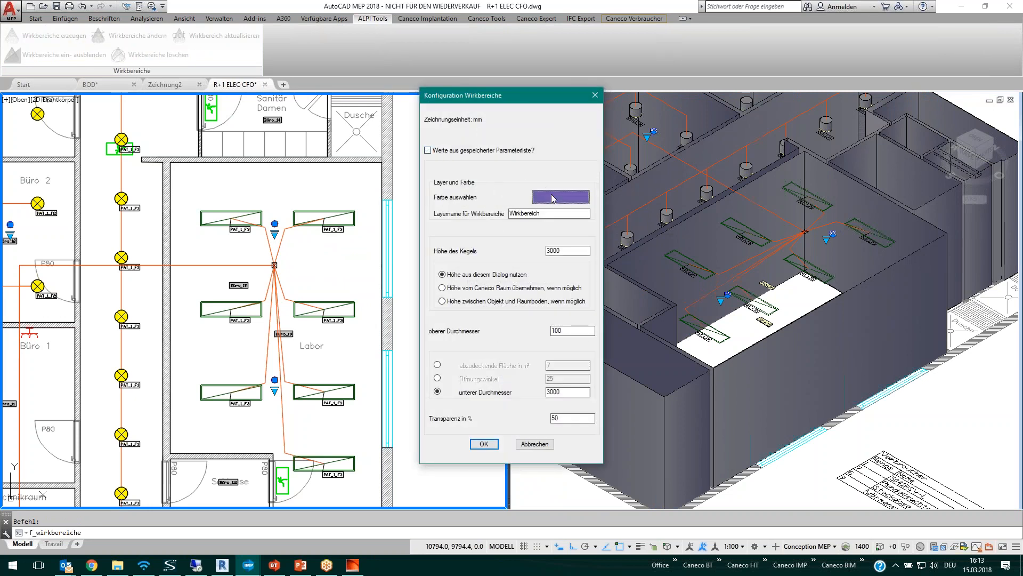
{"action": "left_click", "coordinate": [426, 245]}
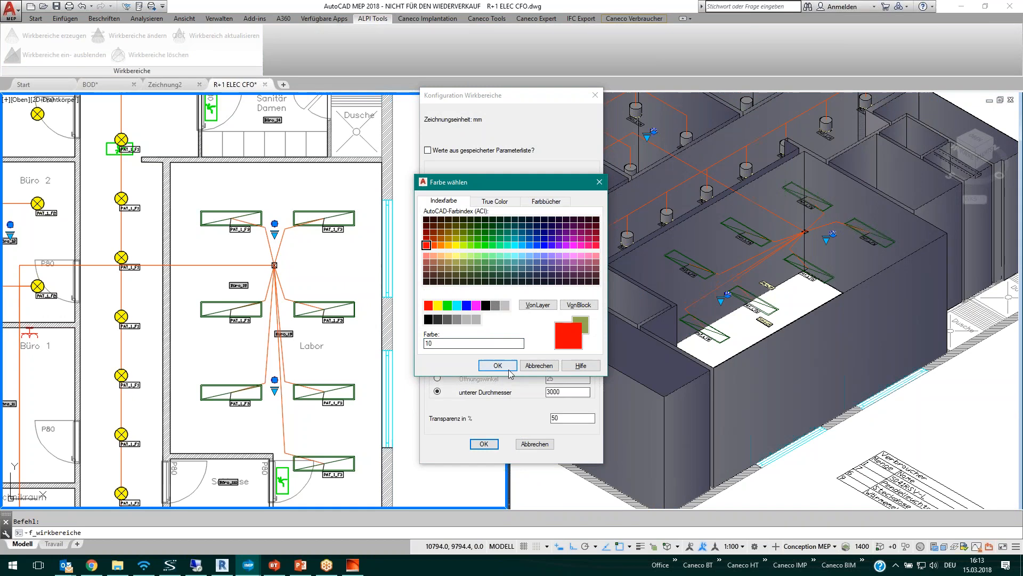
{"action": "left_click", "coordinate": [497, 365]}
{"action": "left_click", "coordinate": [476, 445]}
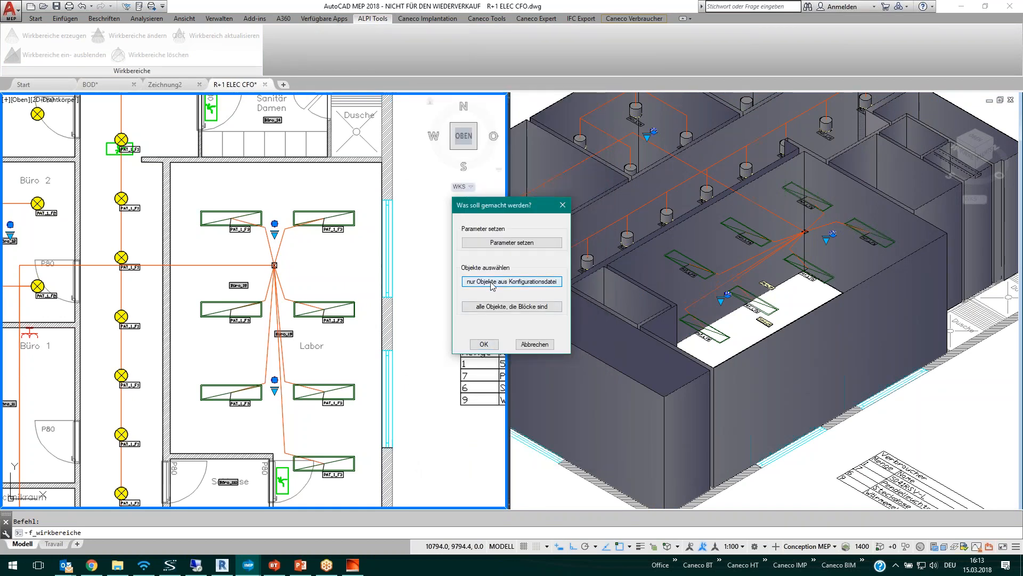
{"action": "left_click", "coordinate": [504, 307]}
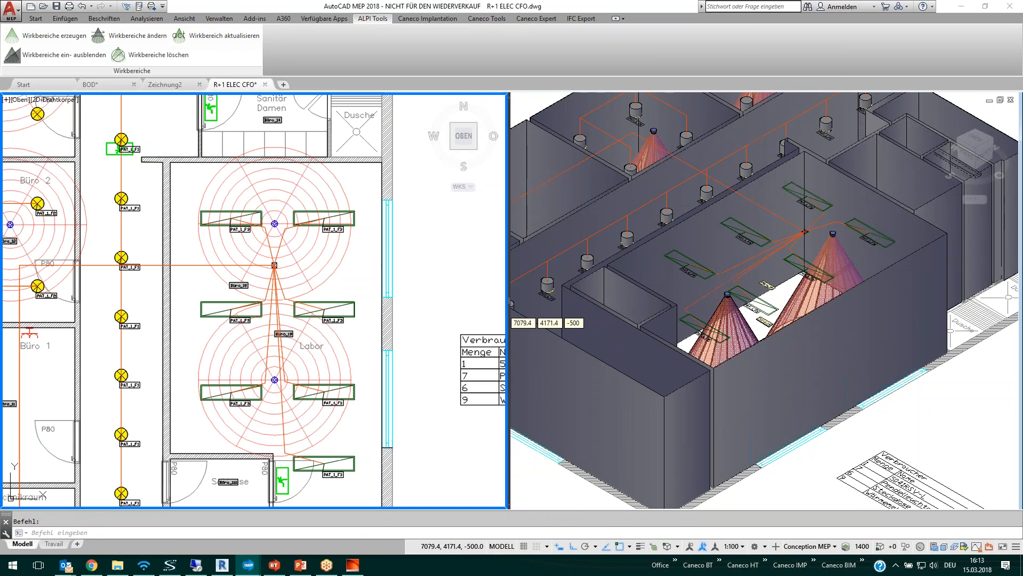
Step: Examine how the smoke detectors' coverage cones fill the Labor, Büro 2 and Büro 3 in the floor plan
{"action": "scroll", "coordinate": [291, 282], "scroll_direction": "up", "scroll_amount": 5}
{"action": "scroll", "coordinate": [321, 277], "scroll_direction": "down", "scroll_amount": 5}
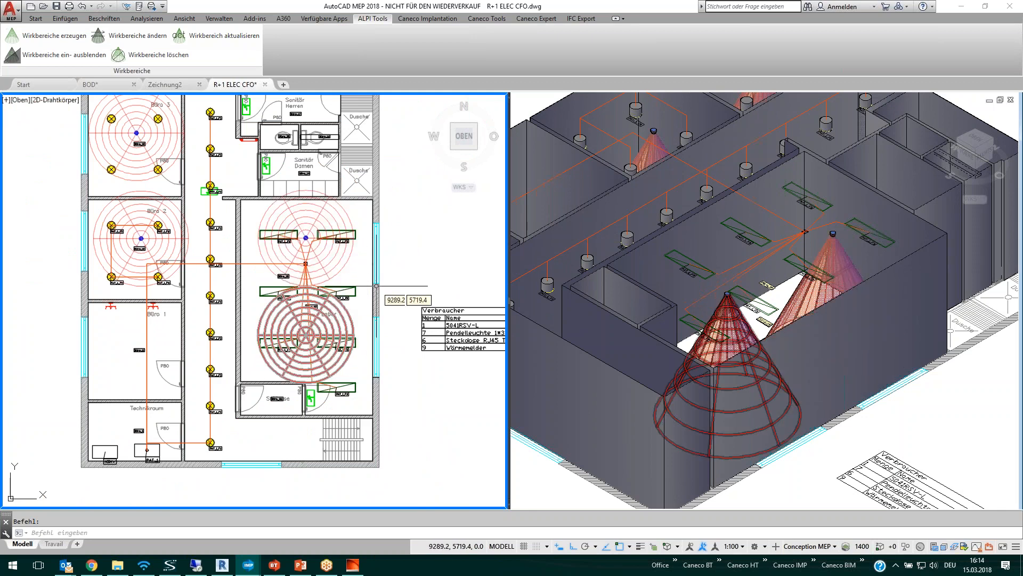
{"action": "key", "text": "Escape"}
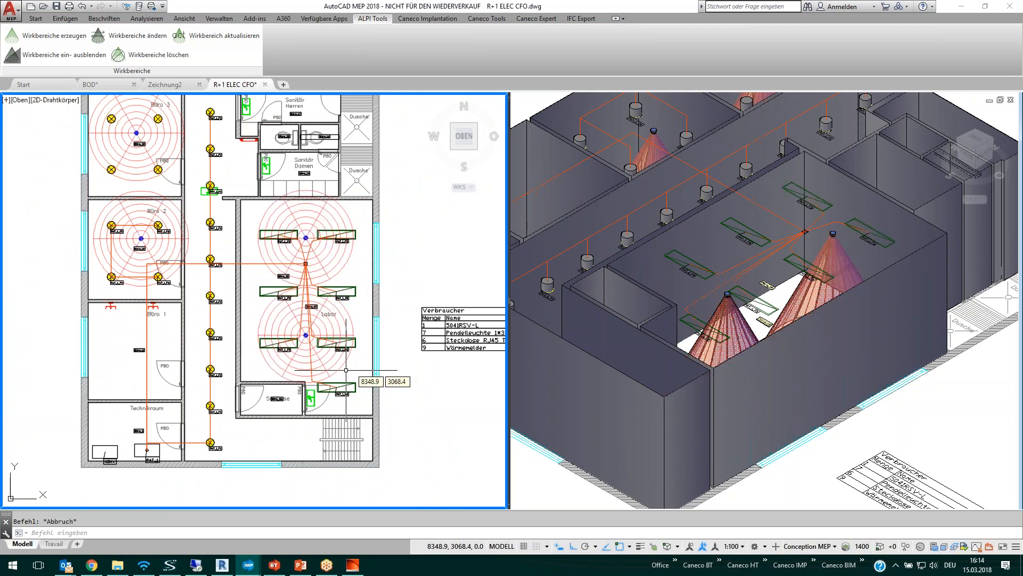
{"action": "middle_click_drag", "start_coordinate": [370, 357], "coordinate": [386, 377]}
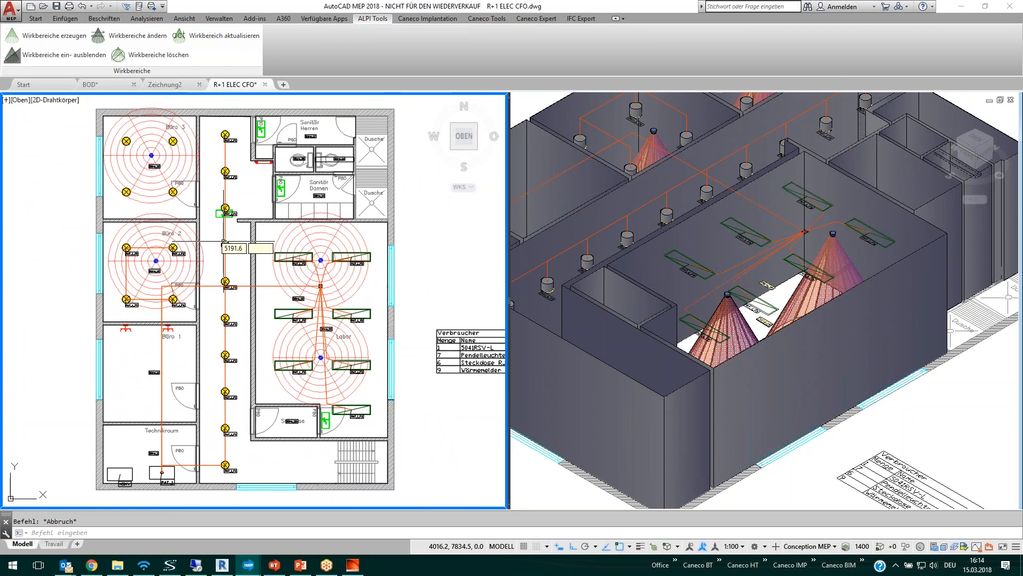
{"action": "scroll", "coordinate": [151, 155], "scroll_direction": "up", "scroll_amount": 2}
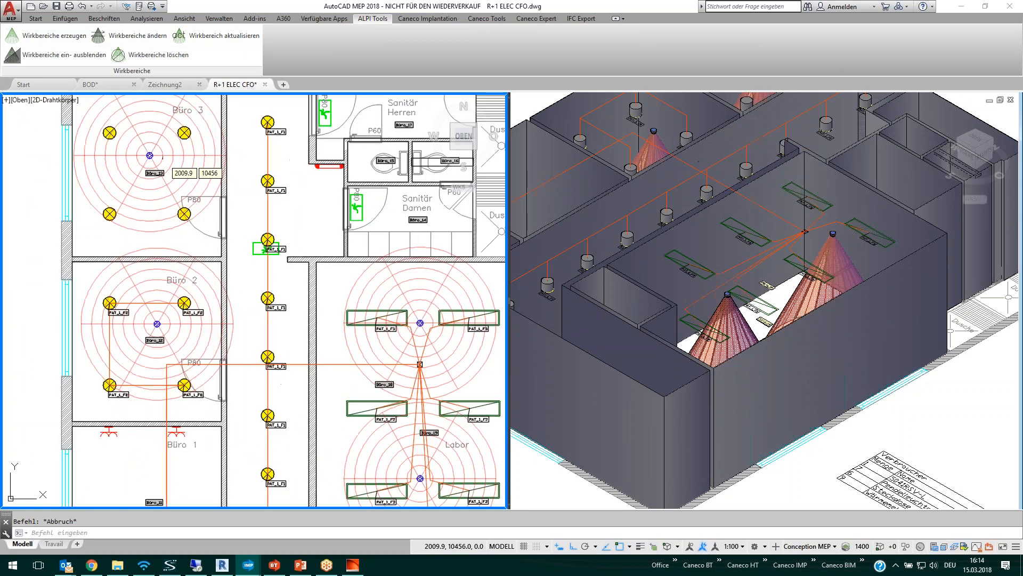
{"action": "middle_click_drag", "start_coordinate": [157, 155], "coordinate": [153, 206]}
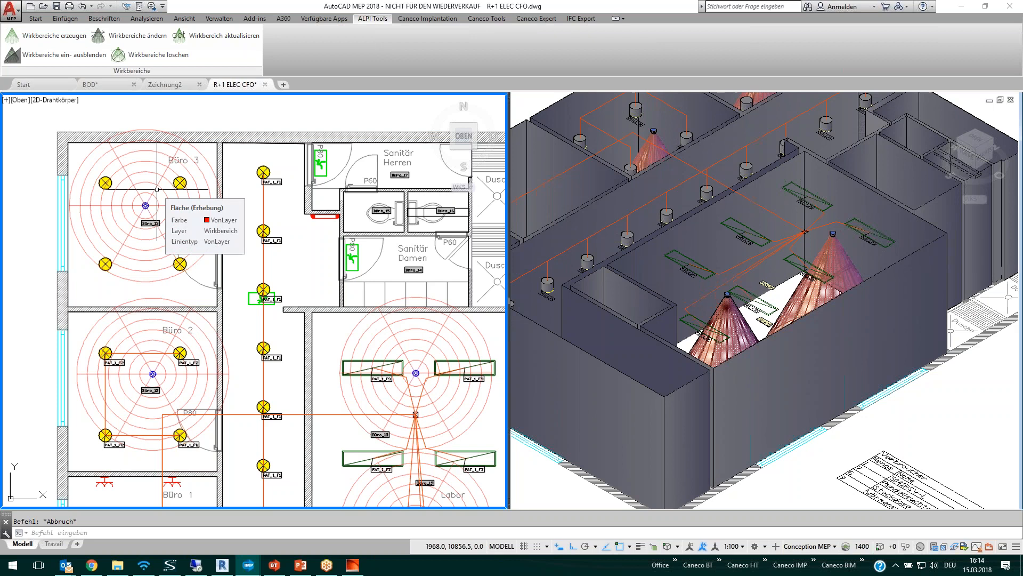
Step: Examine the smoke detectors' coverage cones across the offices and the Labor in the isometric view
{"action": "left_click", "coordinate": [920, 432]}
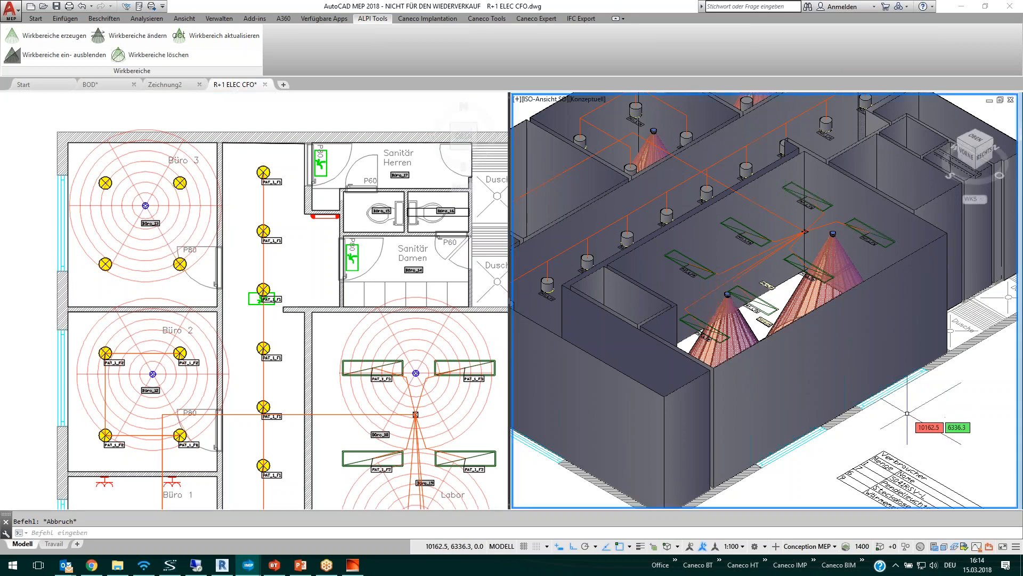
{"action": "scroll", "coordinate": [906, 405], "scroll_direction": "down", "scroll_amount": 5}
{"action": "scroll", "coordinate": [882, 344], "scroll_direction": "up", "scroll_amount": 3}
{"action": "scroll", "coordinate": [881, 341], "scroll_direction": "down", "scroll_amount": 3}
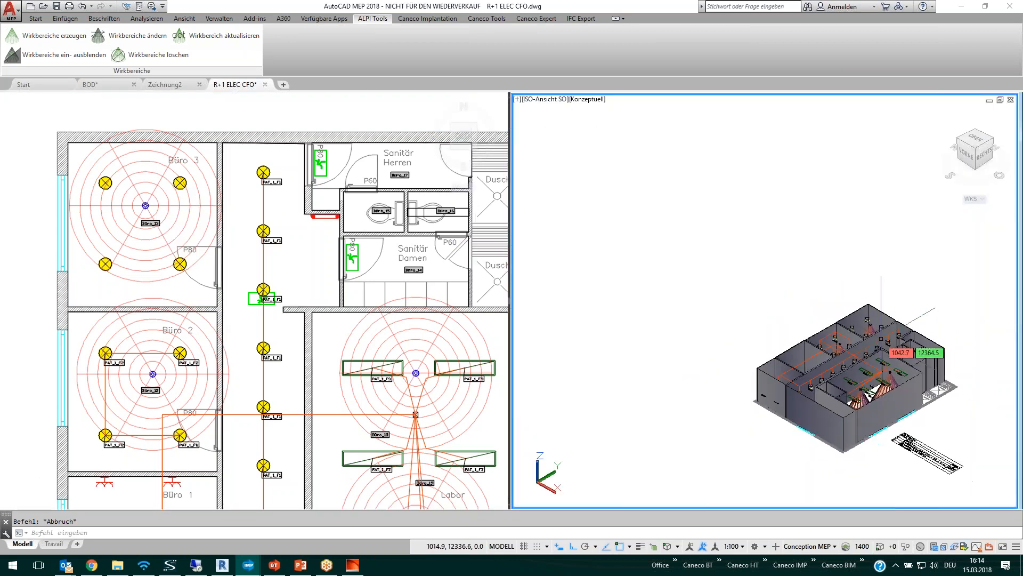
{"action": "scroll", "coordinate": [881, 341], "scroll_direction": "up", "scroll_amount": 5}
{"action": "middle_click_drag", "start_coordinate": [877, 340], "coordinate": [831, 232]}
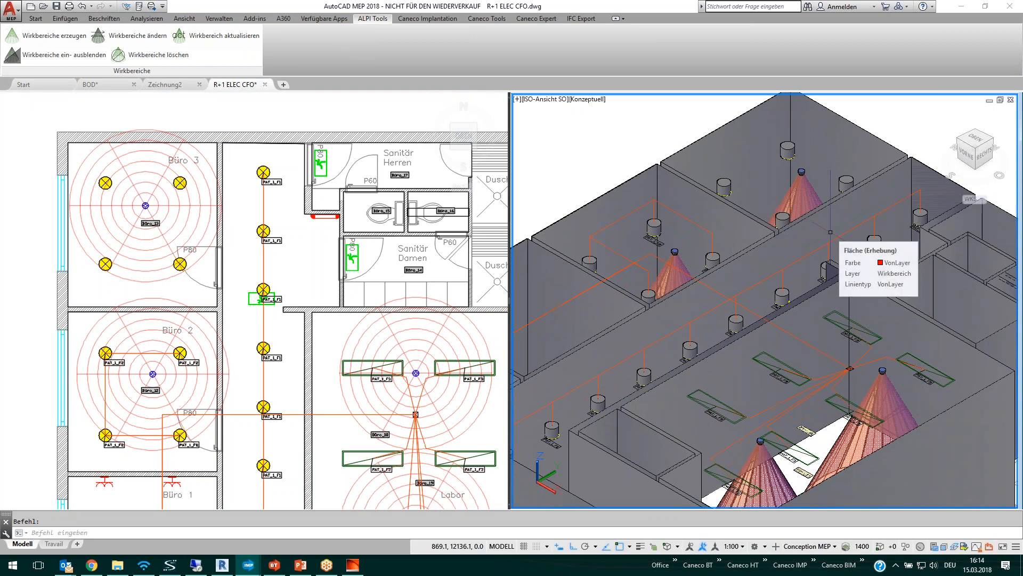
{"action": "key", "text": "Escape"}
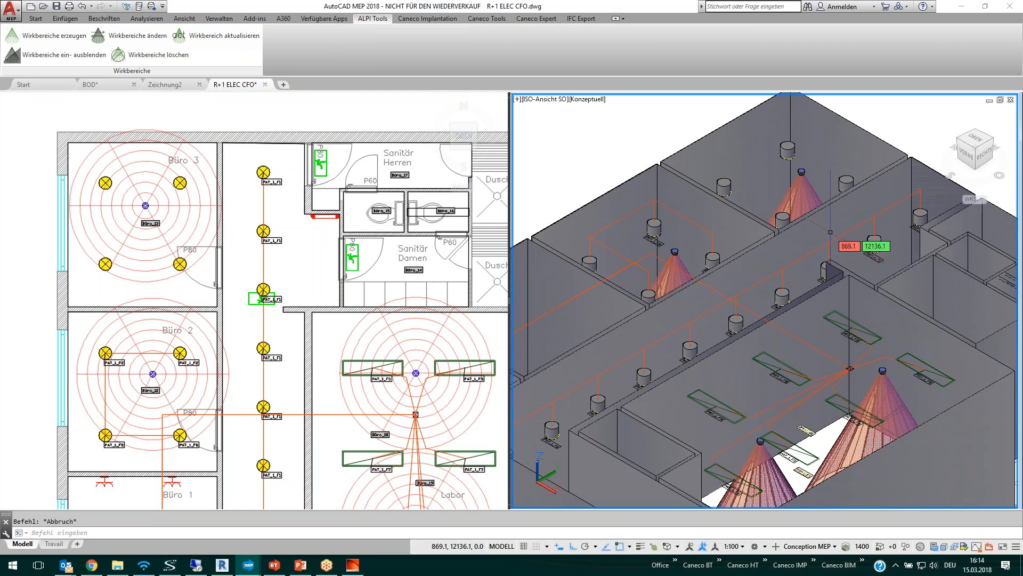
Step: Change the coverage cone of the Büro 3 smoke detector so its size is defined by the area to cover in m²
{"action": "left_click", "coordinate": [326, 328]}
{"action": "scroll", "coordinate": [326, 328], "scroll_direction": "down", "scroll_amount": 6}
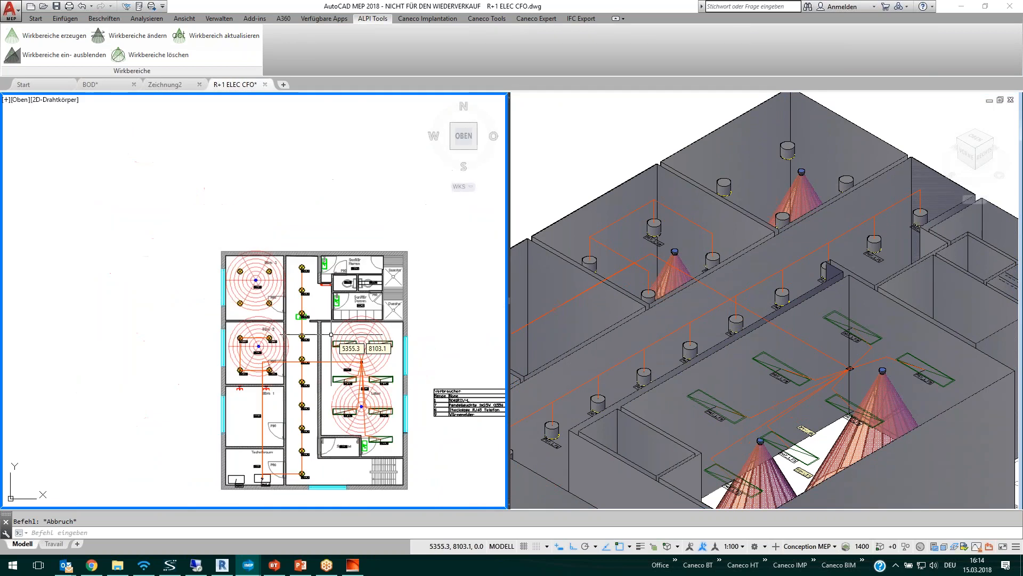
{"action": "scroll", "coordinate": [309, 325], "scroll_direction": "down", "scroll_amount": 3}
{"action": "scroll", "coordinate": [279, 319], "scroll_direction": "up", "scroll_amount": 1}
{"action": "scroll", "coordinate": [280, 320], "scroll_direction": "up", "scroll_amount": 4}
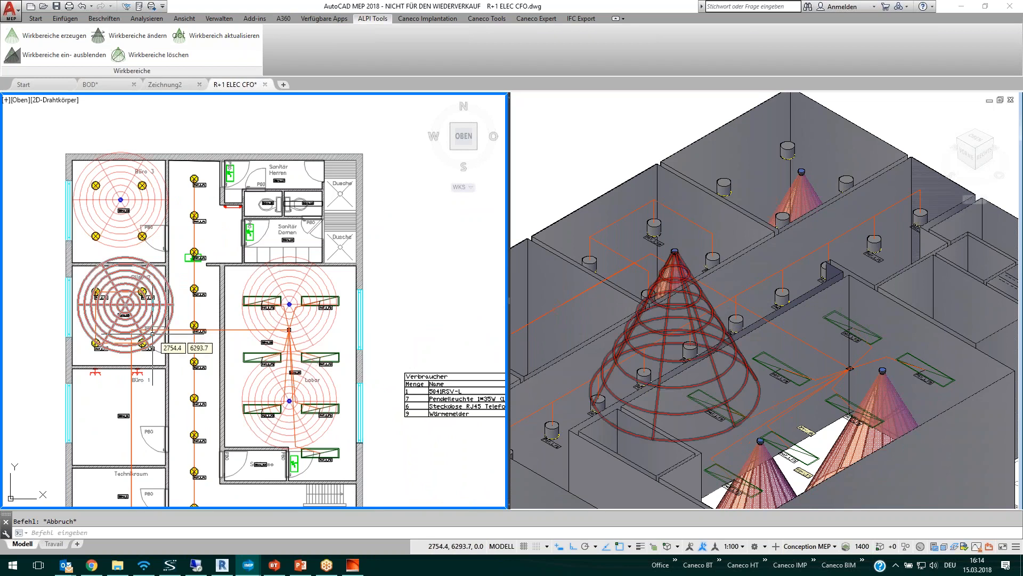
{"action": "left_click", "coordinate": [120, 189]}
{"action": "left_click", "coordinate": [113, 178]}
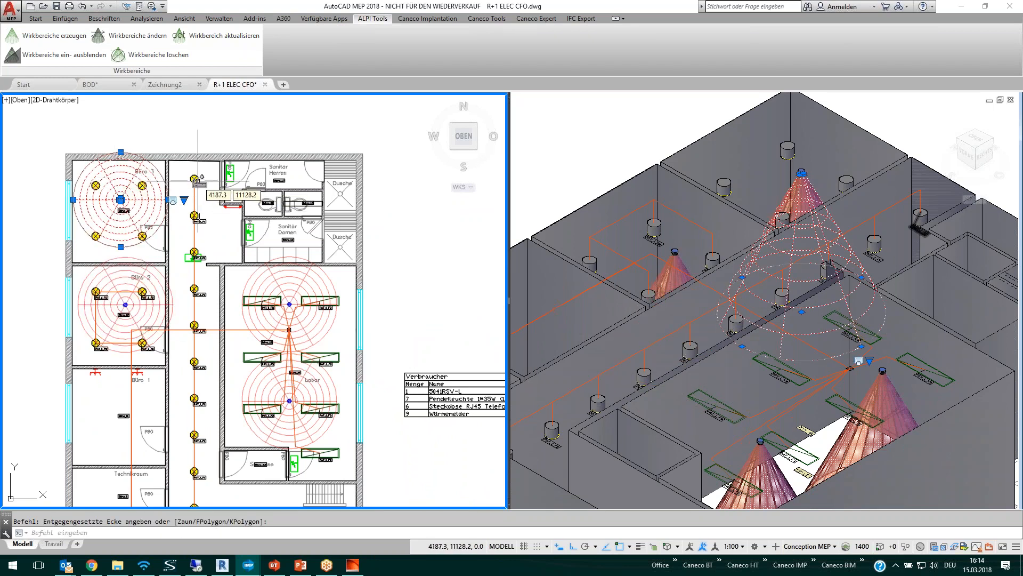
{"action": "left_click", "coordinate": [137, 42]}
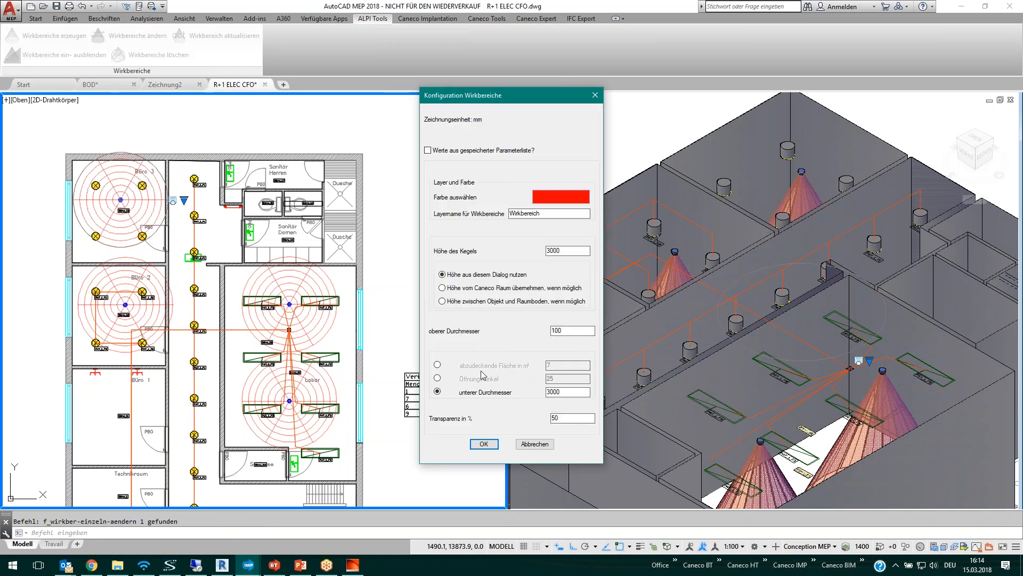
{"action": "left_click", "coordinate": [437, 365]}
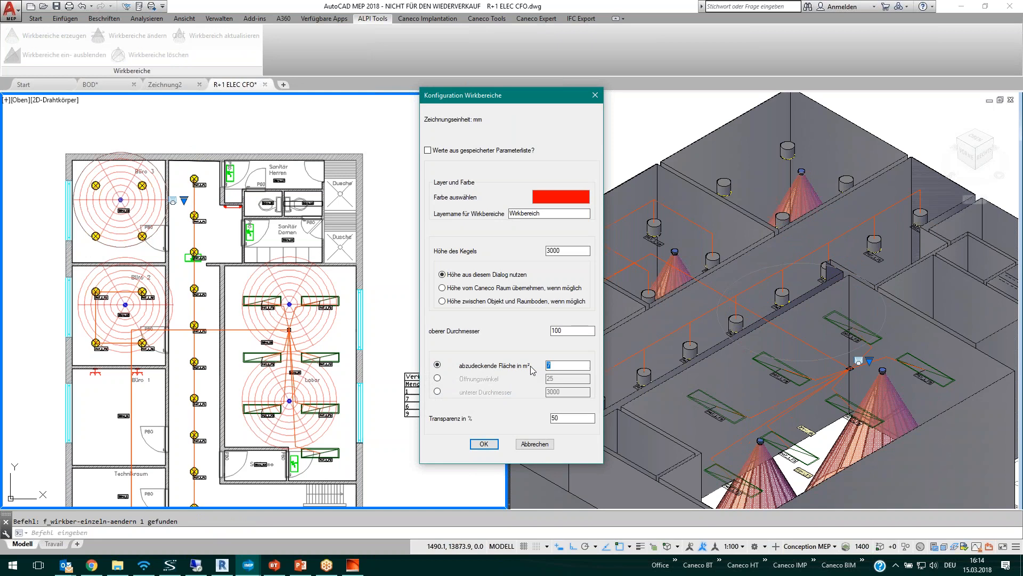
{"action": "left_click", "coordinate": [495, 445]}
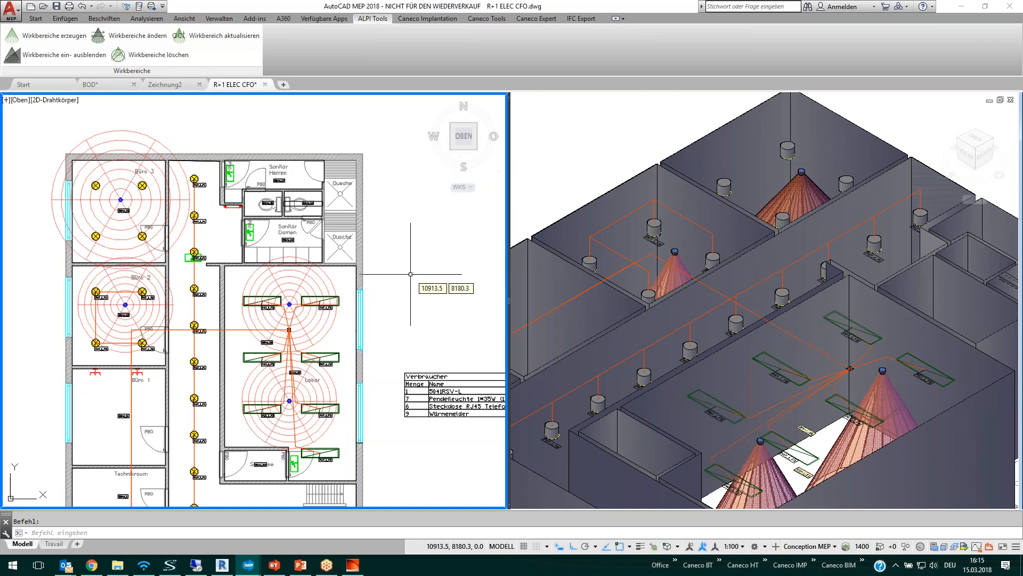
Step: Update the consumer legend (Verbraucher) beside the floor plan and deselect it
{"action": "middle_click_drag", "start_coordinate": [388, 252], "coordinate": [332, 181]}
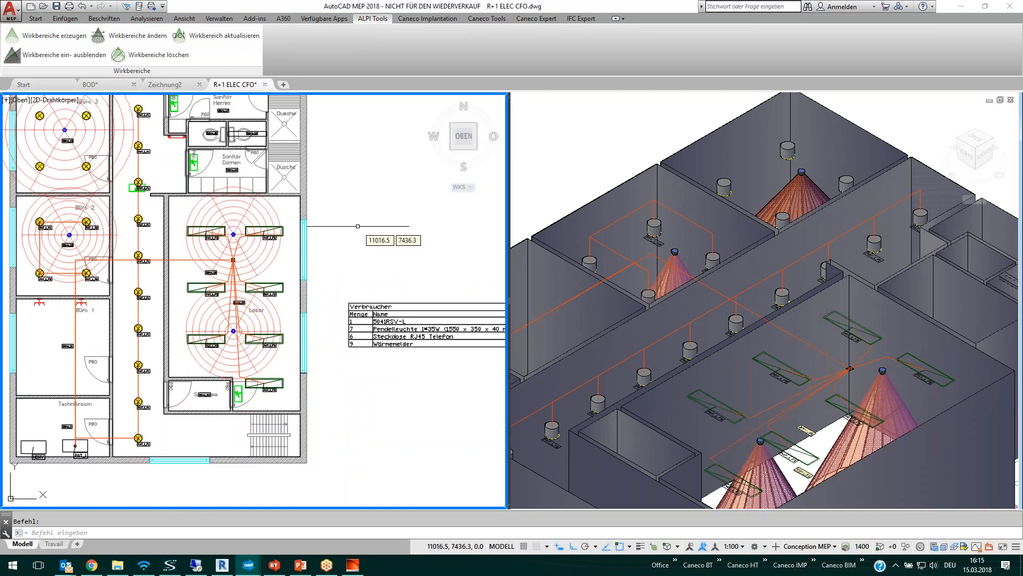
{"action": "left_click", "coordinate": [390, 300]}
{"action": "right_click", "coordinate": [390, 300]}
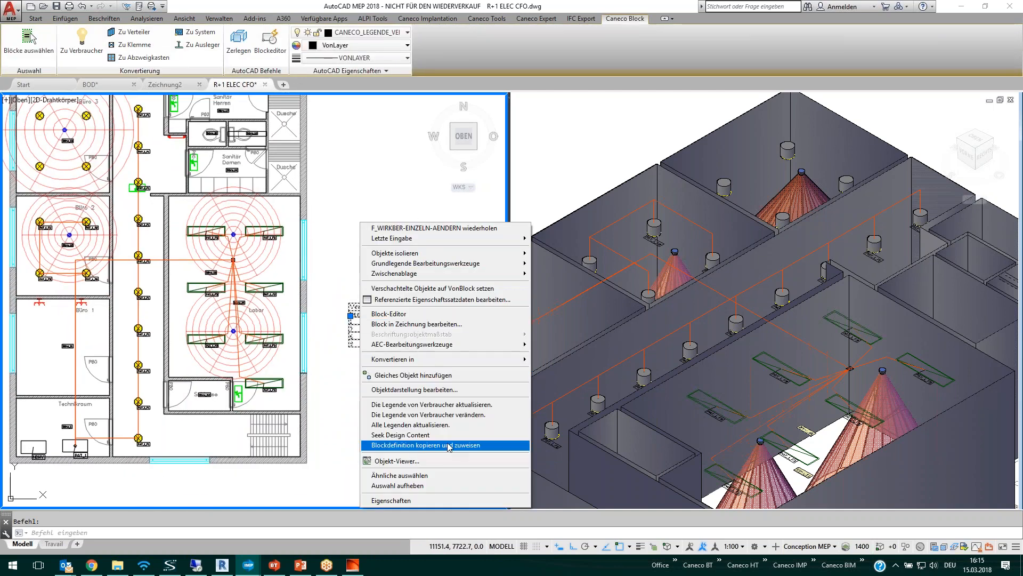
{"action": "left_click", "coordinate": [427, 405]}
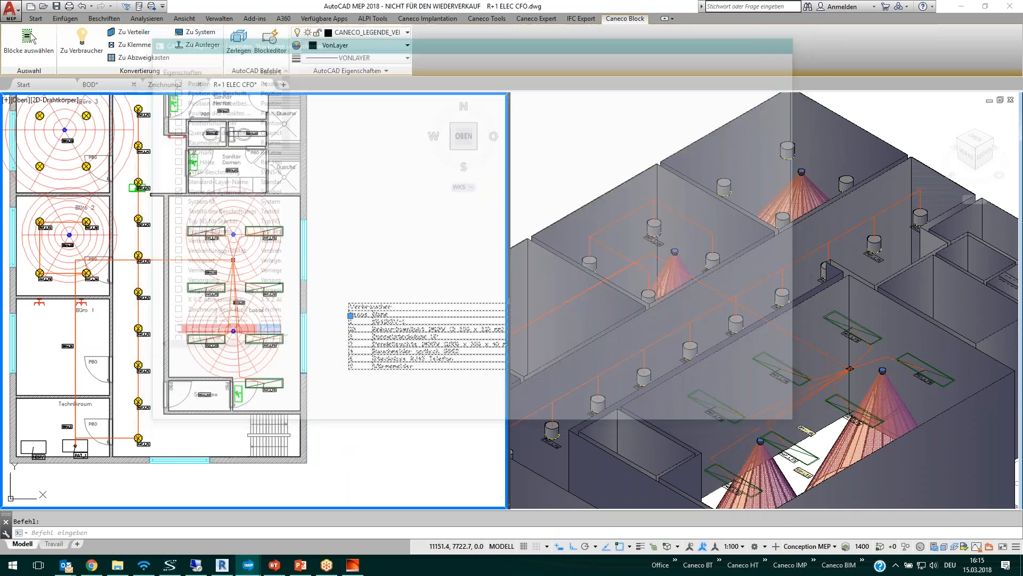
{"action": "key", "text": "Escape"}
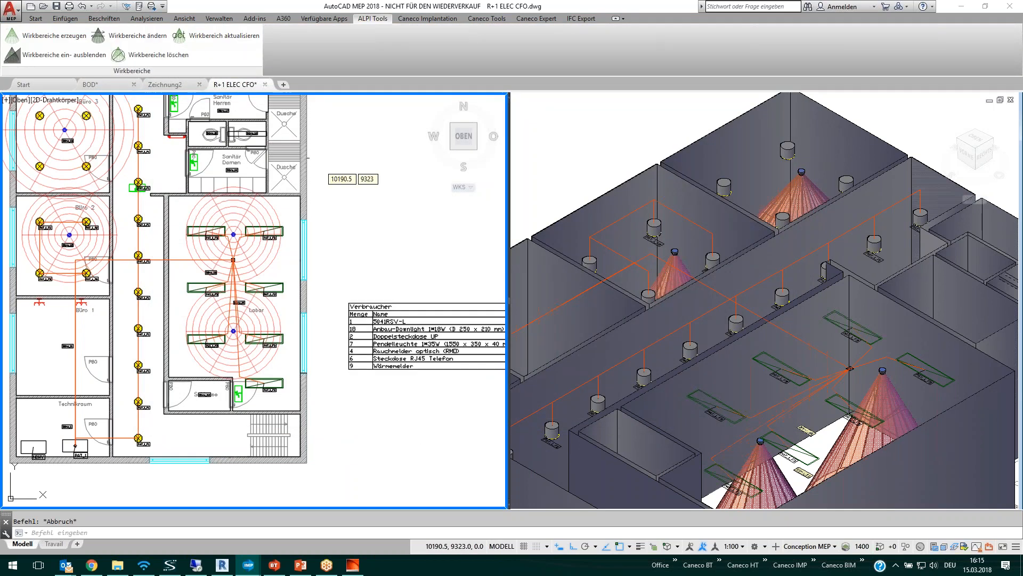
Step: Examine the floor plan with its consumer legend and the isometric model of the whole floor
{"action": "scroll", "coordinate": [374, 272], "scroll_direction": "down", "scroll_amount": 2}
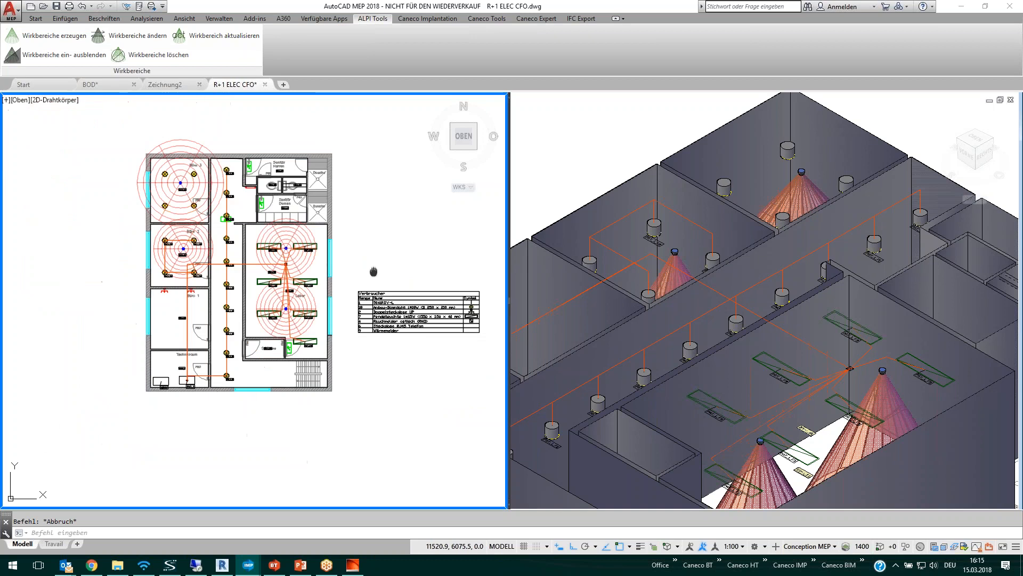
{"action": "middle_click_drag", "start_coordinate": [374, 271], "coordinate": [376, 271]}
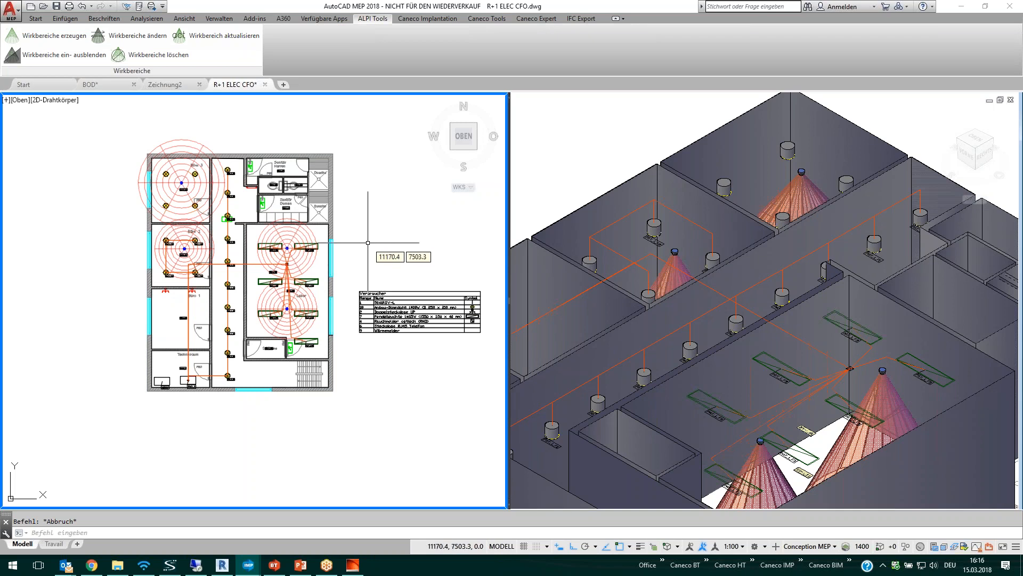
{"action": "scroll", "coordinate": [368, 243], "scroll_direction": "up", "scroll_amount": 3}
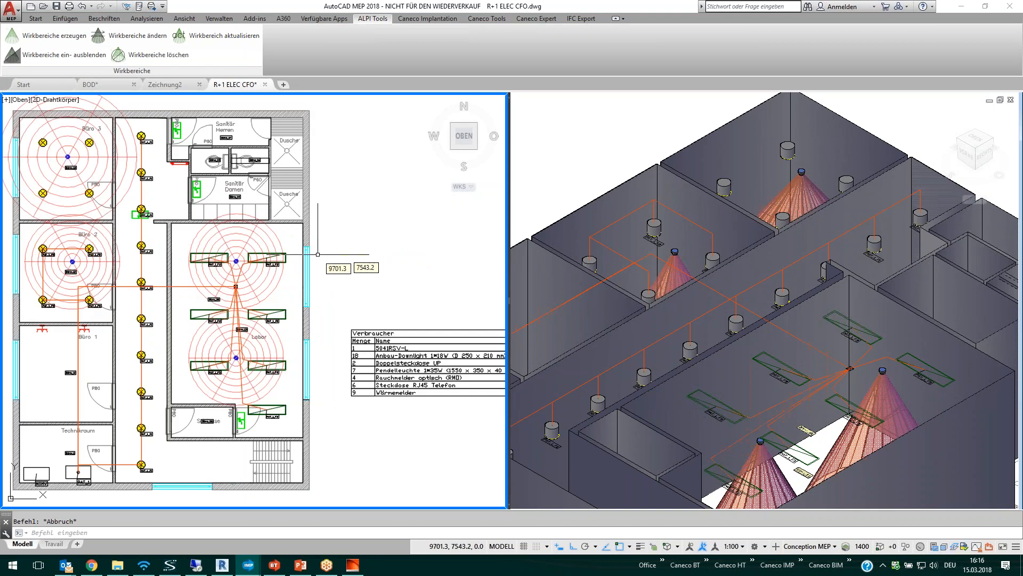
{"action": "scroll", "coordinate": [265, 367], "scroll_direction": "up", "scroll_amount": 6}
{"action": "scroll", "coordinate": [338, 353], "scroll_direction": "down", "scroll_amount": 8}
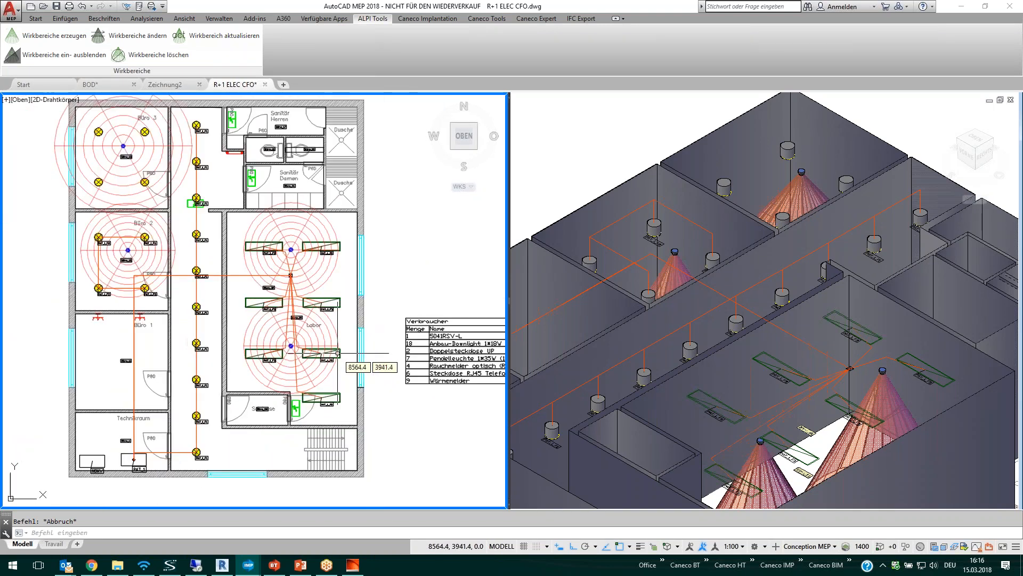
{"action": "left_click", "coordinate": [743, 387]}
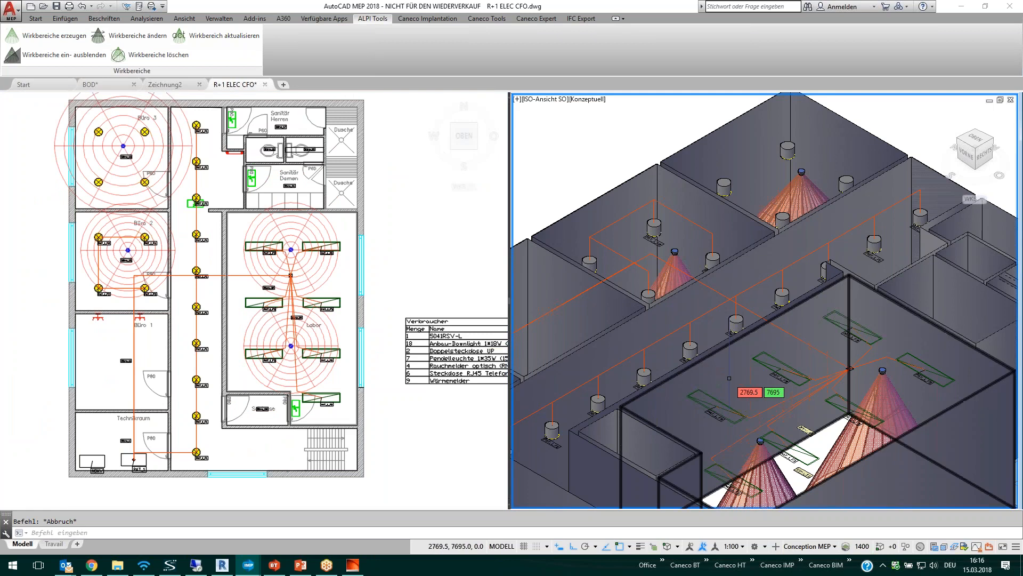
{"action": "scroll", "coordinate": [739, 386], "scroll_direction": "down", "scroll_amount": 3}
{"action": "left_click", "coordinate": [447, 282]}
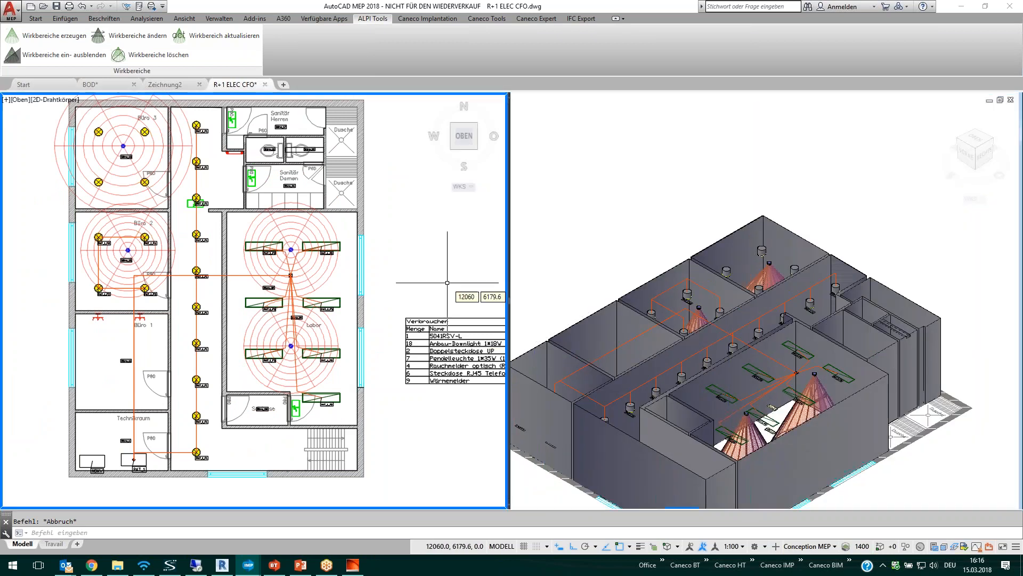
{"action": "middle_click_drag", "start_coordinate": [447, 283], "coordinate": [443, 311]}
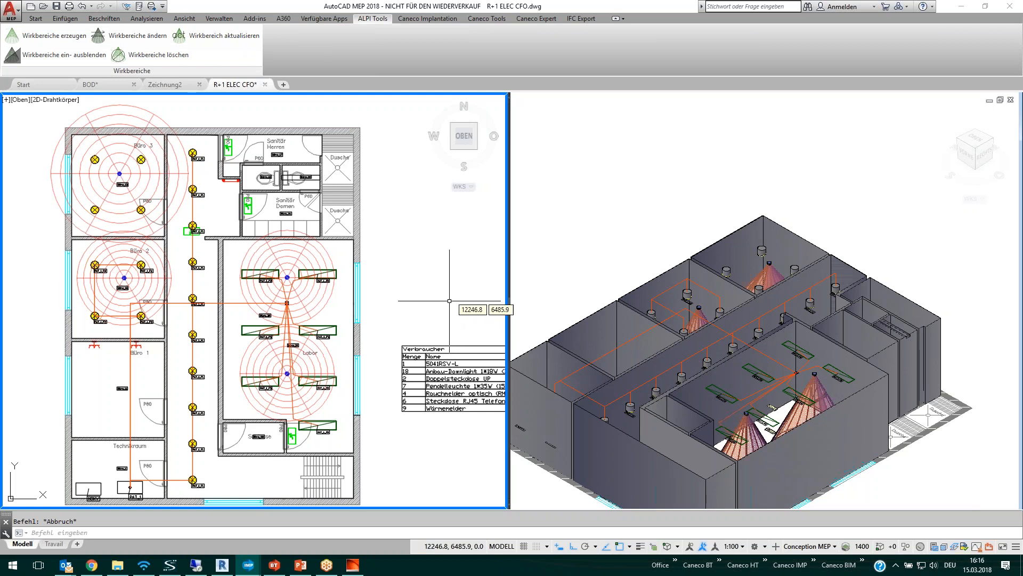
Step: Save the drawing as R+1 ELEC CFO.dwg in the BOD folder on the desktop
{"action": "left_click", "coordinate": [430, 19]}
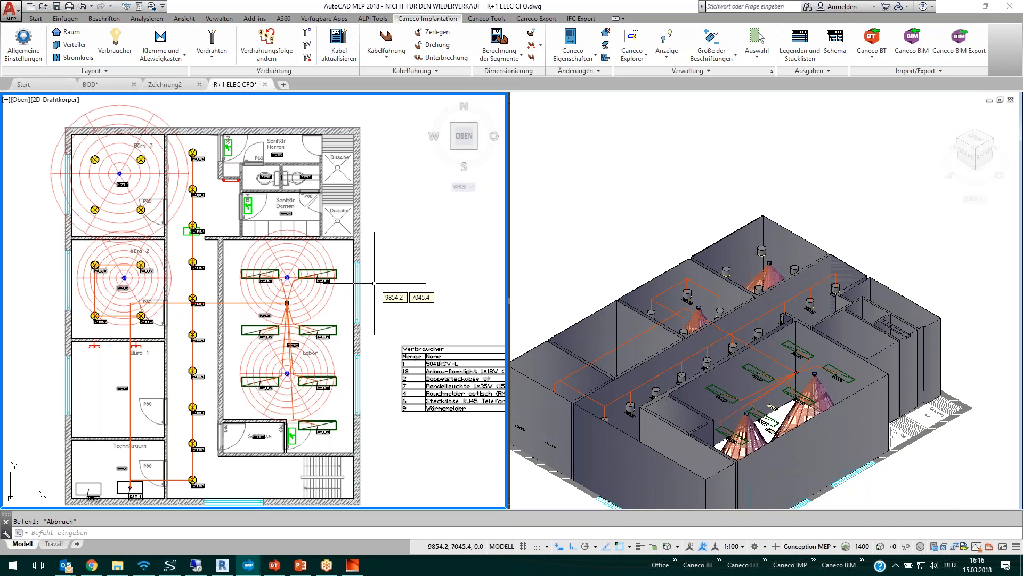
{"action": "left_click", "coordinate": [15, 15]}
{"action": "left_click", "coordinate": [264, 293]}
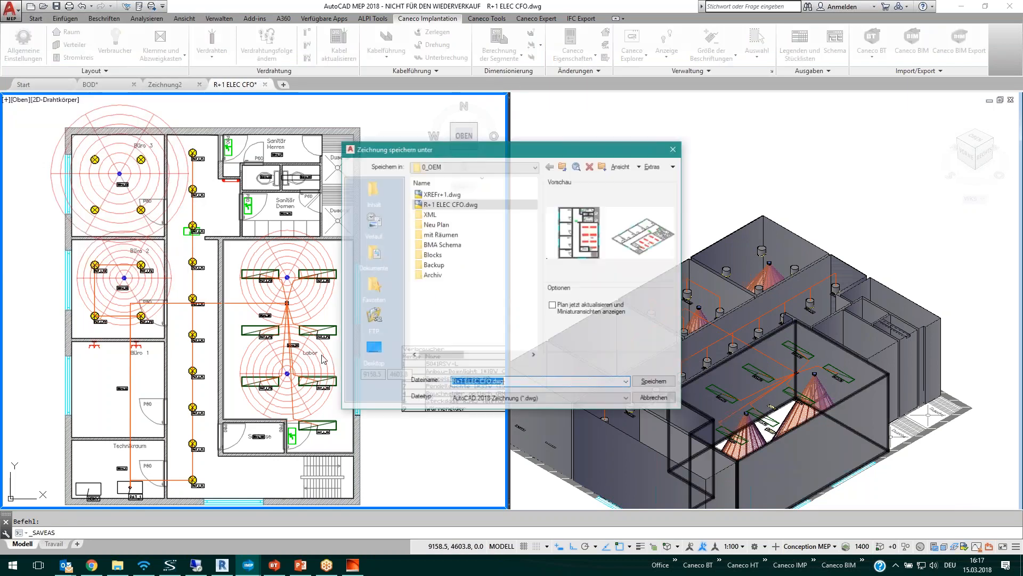
{"action": "left_click", "coordinate": [373, 351]}
{"action": "double_click", "coordinate": [478, 194]}
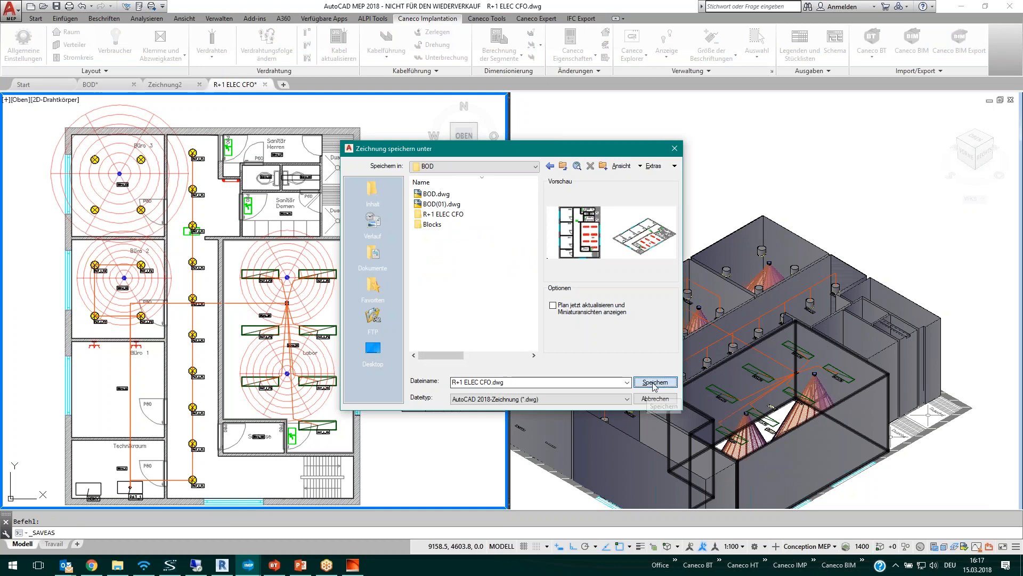
{"action": "left_click", "coordinate": [654, 382]}
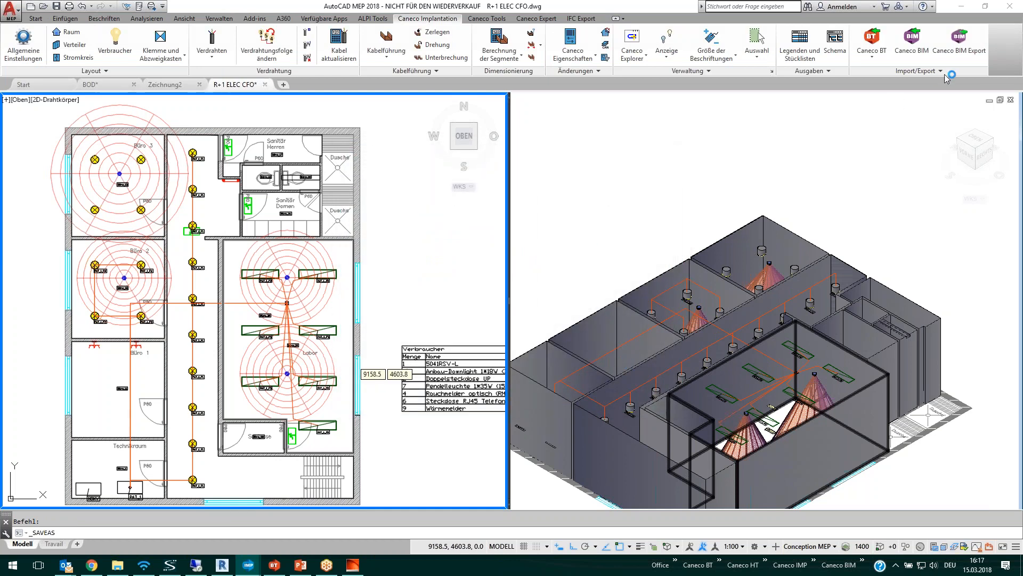
Step: Run the Caneco BIM export into the BOD folder, naming the file like the existing BIMelec file with 2 appended, and return to AutoCAD MEP
{"action": "left_click", "coordinate": [959, 44]}
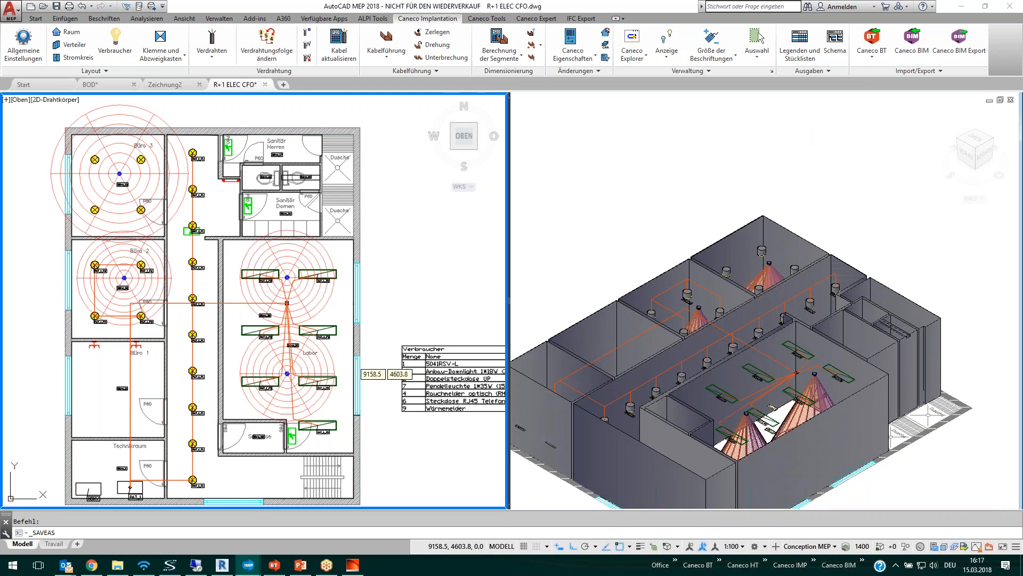
{"action": "left_click", "coordinate": [219, 568]}
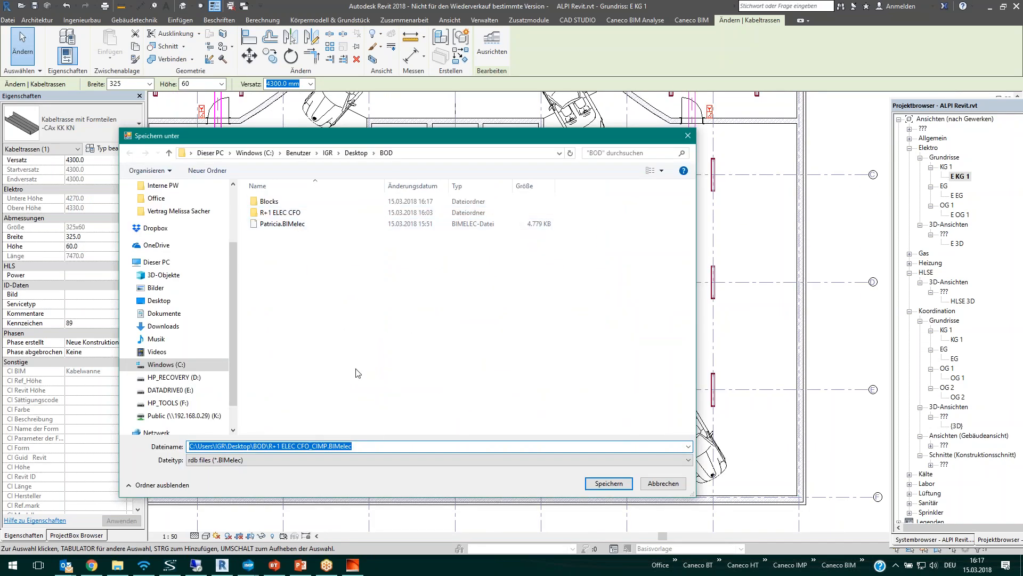
{"action": "left_click", "coordinate": [299, 224]}
{"action": "double_click", "coordinate": [209, 446]}
{"action": "left_click", "coordinate": [212, 445]}
{"action": "type", "text": "2"}
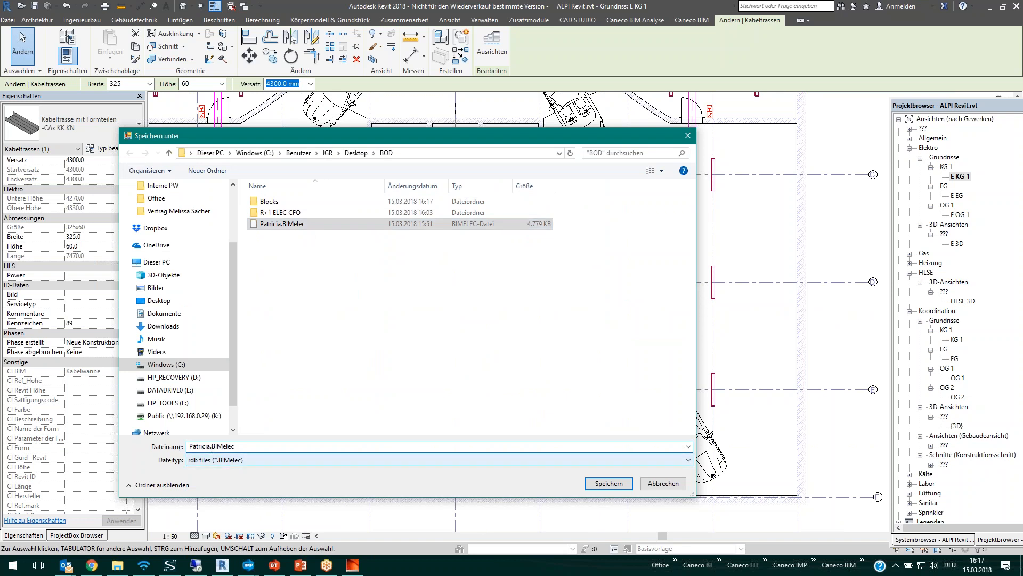
{"action": "left_click", "coordinate": [611, 485]}
{"action": "left_click", "coordinate": [248, 564]}
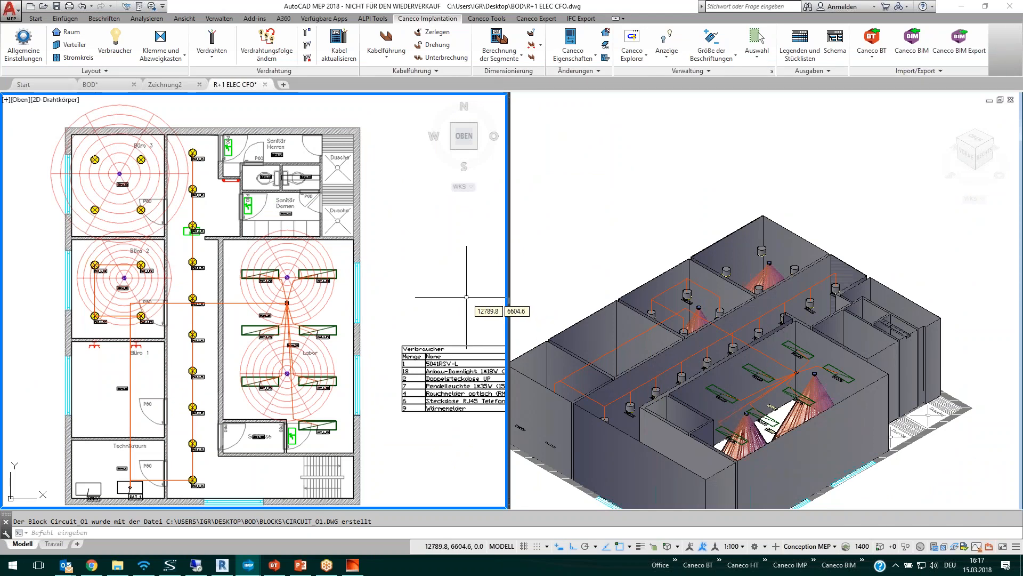
Step: Switch to Revit and create a new project from the Gebäudetechnik-Vorlage template
{"action": "left_click", "coordinate": [223, 564]}
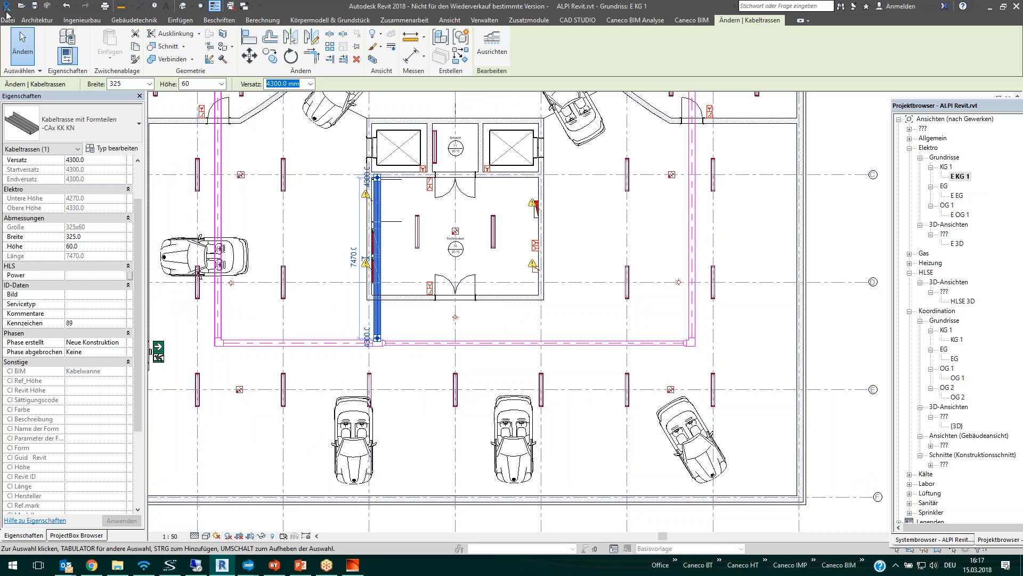
{"action": "left_click", "coordinate": [10, 20]}
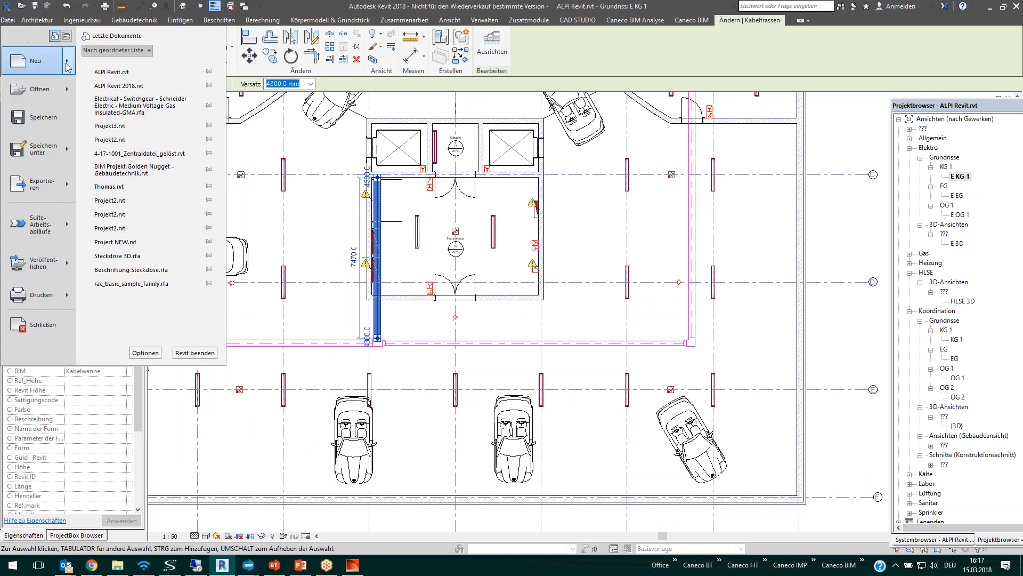
{"action": "left_click", "coordinate": [297, 157]}
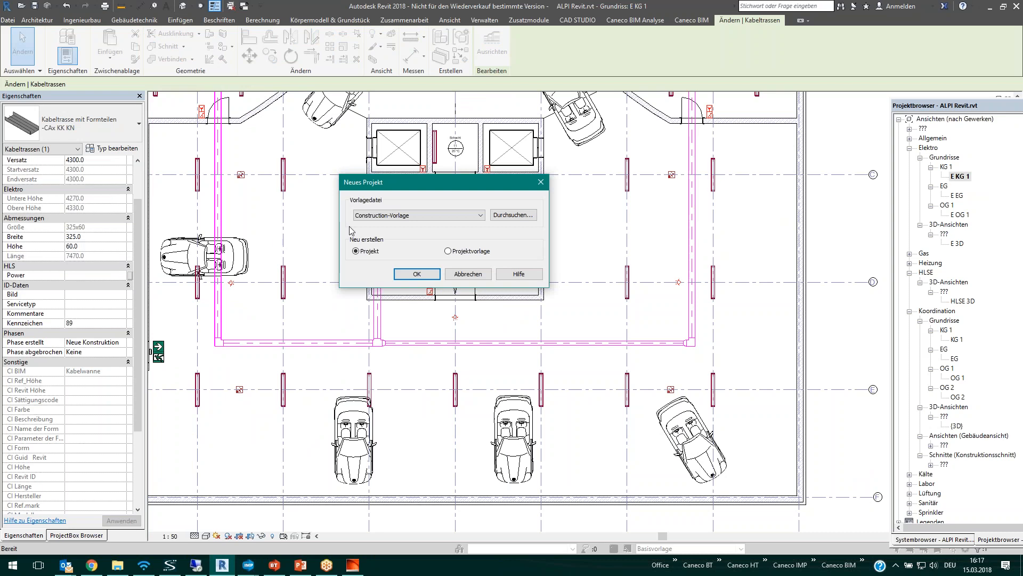
{"action": "left_click", "coordinate": [373, 215]}
{"action": "left_click", "coordinate": [396, 262]}
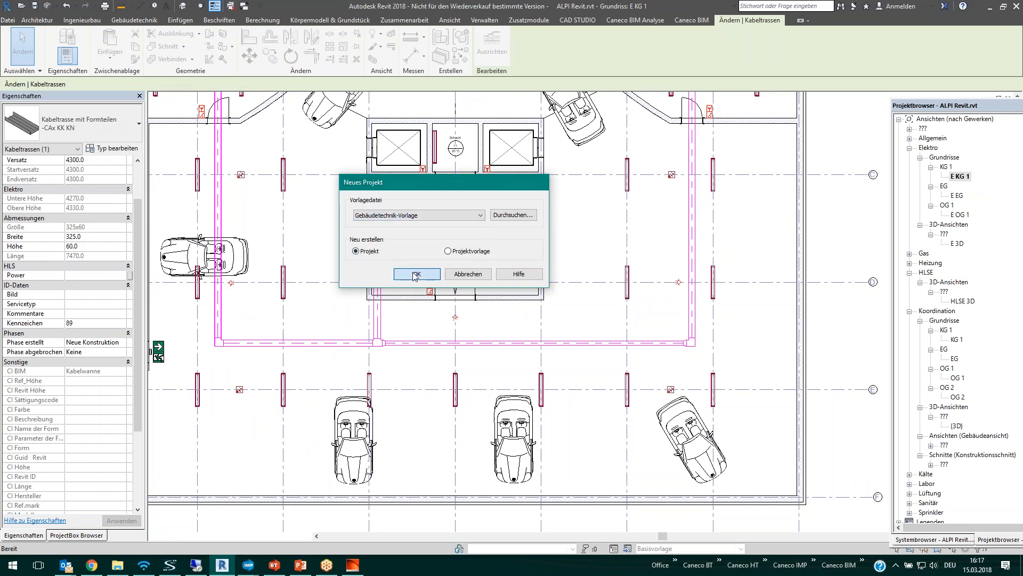
{"action": "left_click", "coordinate": [416, 273]}
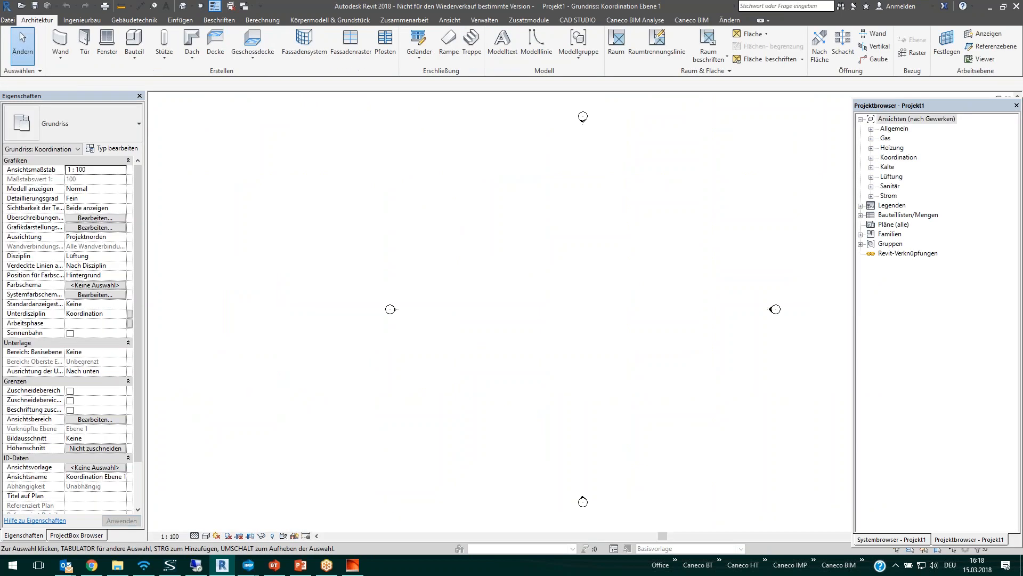
{"action": "middle_click_drag", "start_coordinate": [519, 324], "coordinate": [367, 335]}
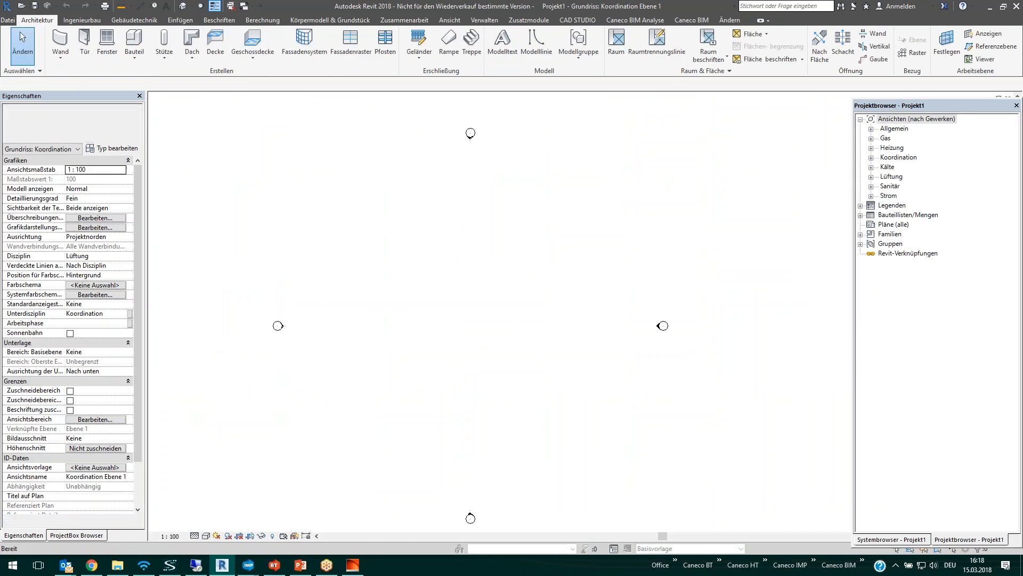
Step: Save the new Revit project as Projekt1.rvt in the BOD folder on the desktop
{"action": "left_click", "coordinate": [34, 6]}
{"action": "left_click", "coordinate": [334, 356]}
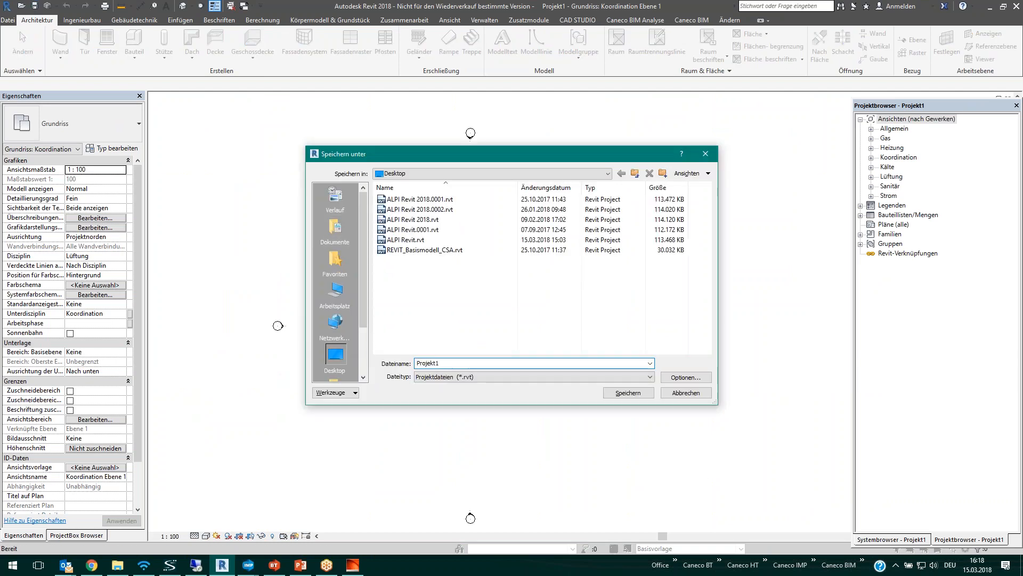
{"action": "double_click", "coordinate": [393, 270]}
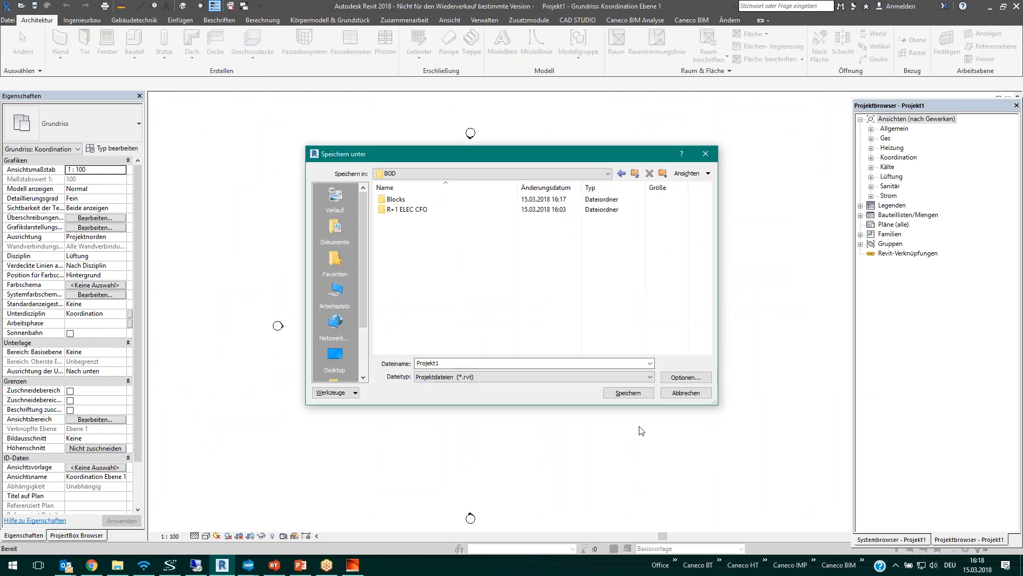
{"action": "left_click", "coordinate": [634, 394]}
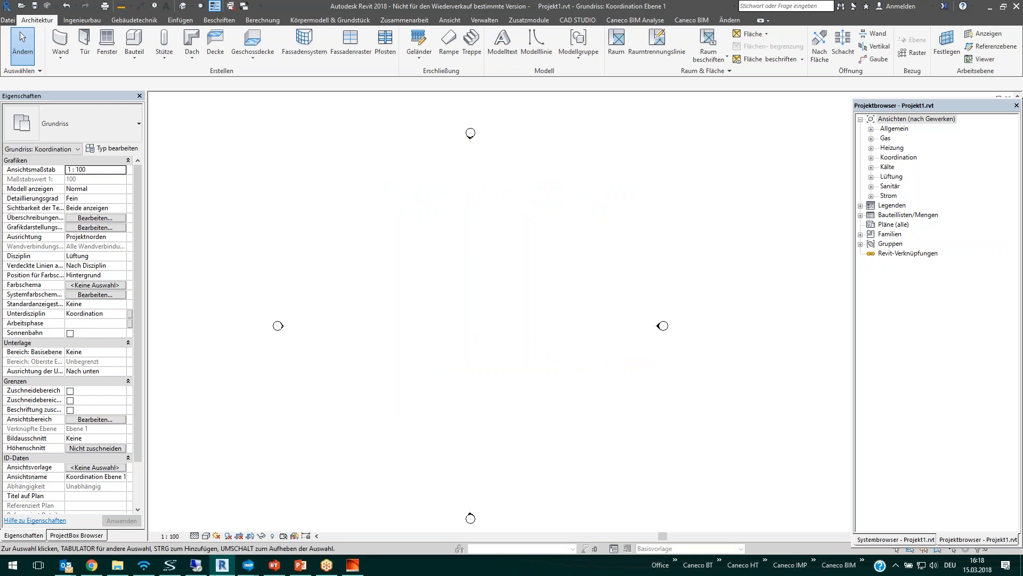
{"action": "mouse_move", "coordinate": [248, 564]}
{"action": "left_click", "coordinate": [356, 529]}
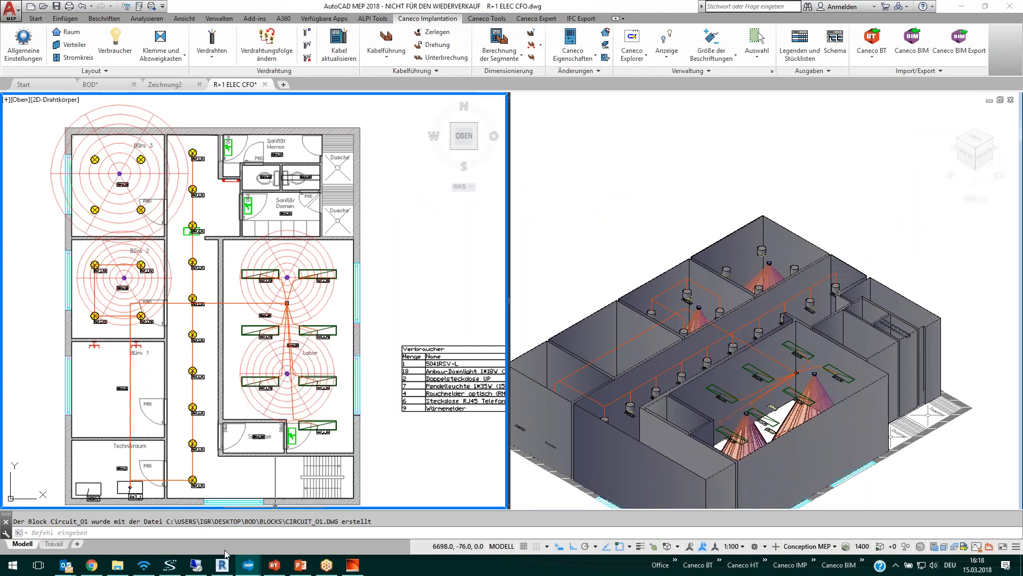
{"action": "key", "text": "alt+Tab"}
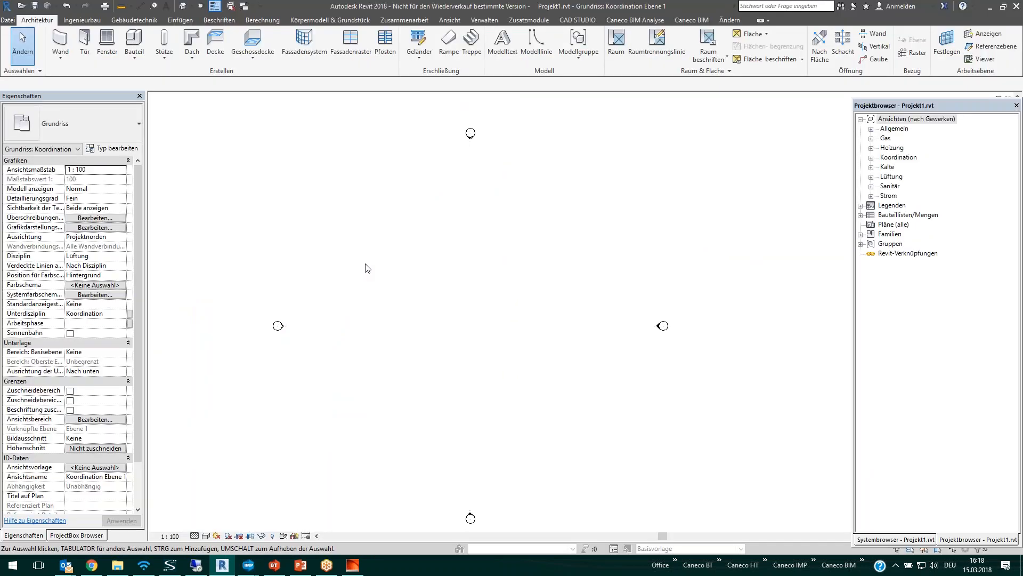
Step: Start the Caneco Implantation import and open the BIMelec file ending in 2 from the BOD folder
{"action": "left_click", "coordinate": [679, 23]}
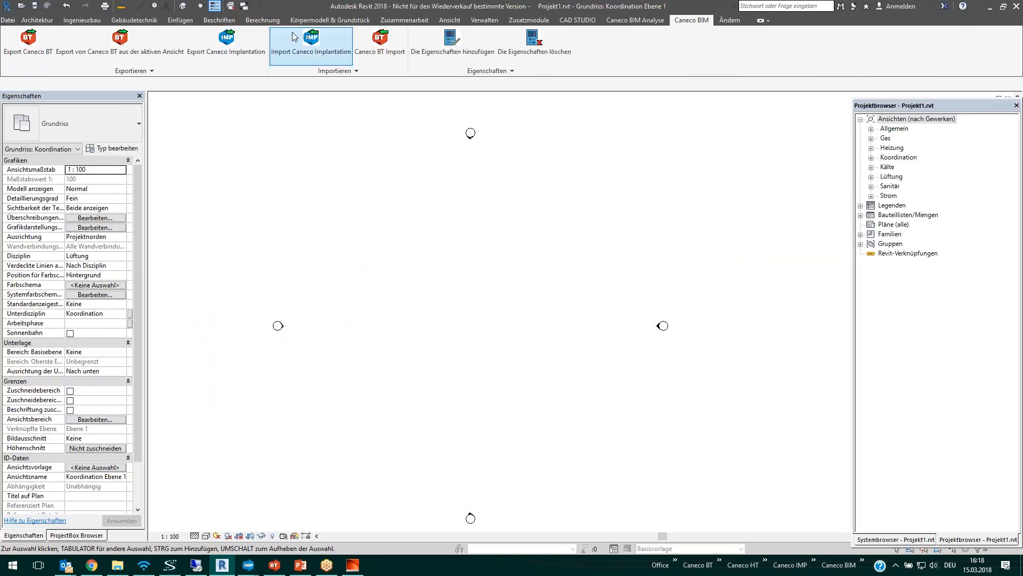
{"action": "left_click", "coordinate": [317, 45]}
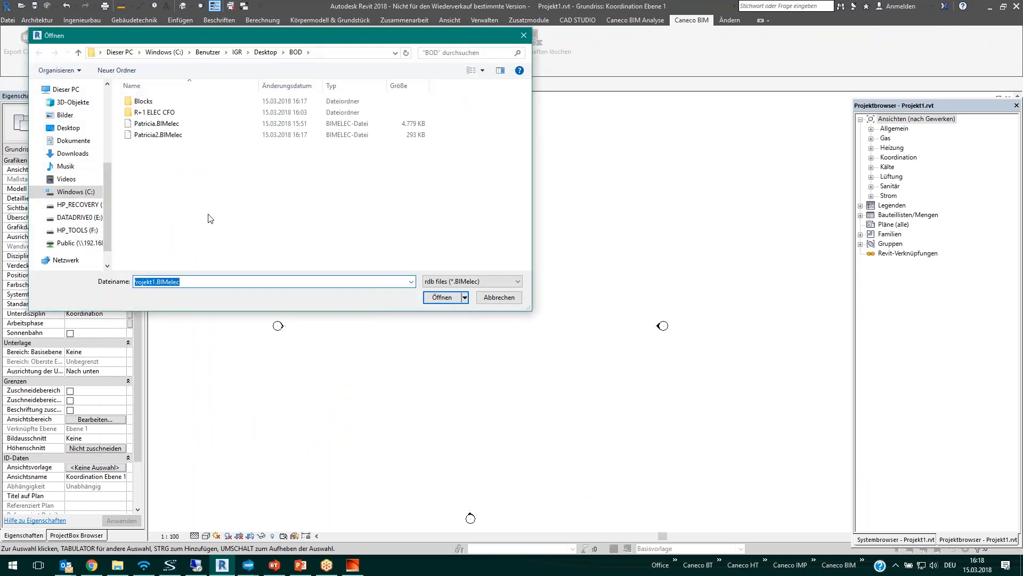
{"action": "left_click", "coordinate": [160, 136]}
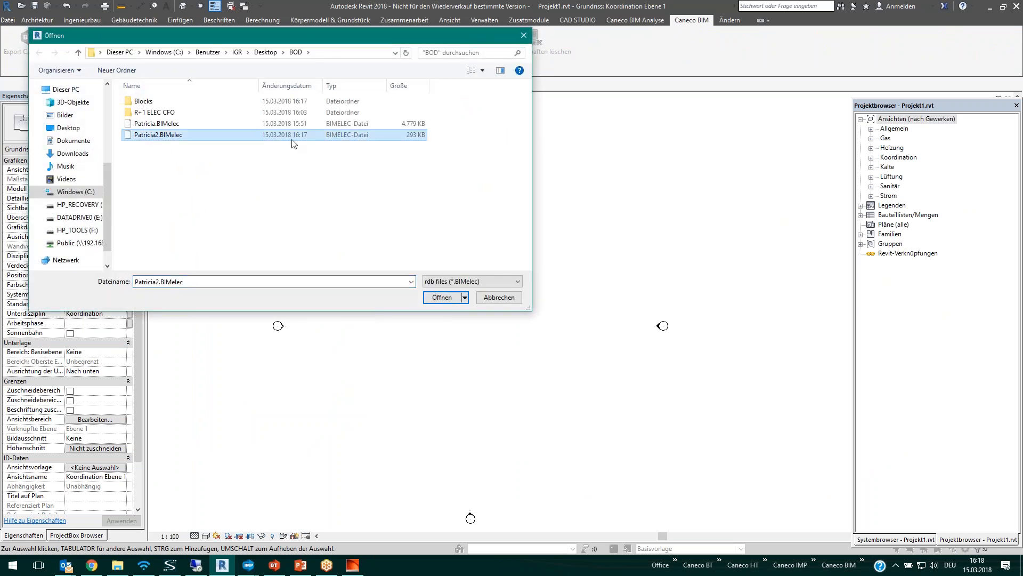
{"action": "left_click", "coordinate": [441, 298]}
Step: Import the data with circuits, cables represented as conduits and Caneco Implantation objects, without updating the CI and CBT parameters, and accept the warnings
{"action": "left_click", "coordinate": [32, 69]}
{"action": "left_click", "coordinate": [28, 76]}
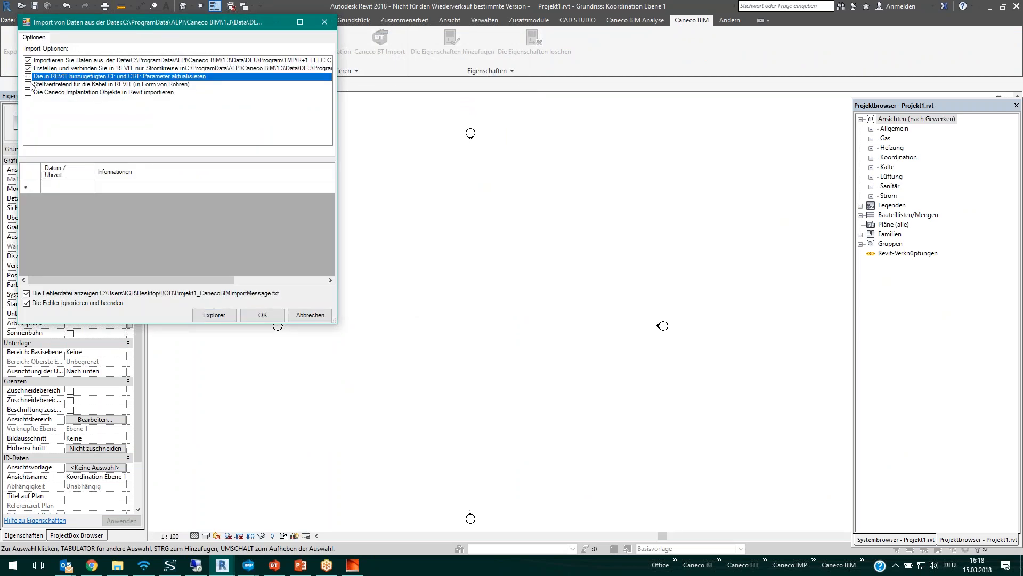
{"action": "left_click", "coordinate": [29, 84]}
{"action": "left_click", "coordinate": [28, 93]}
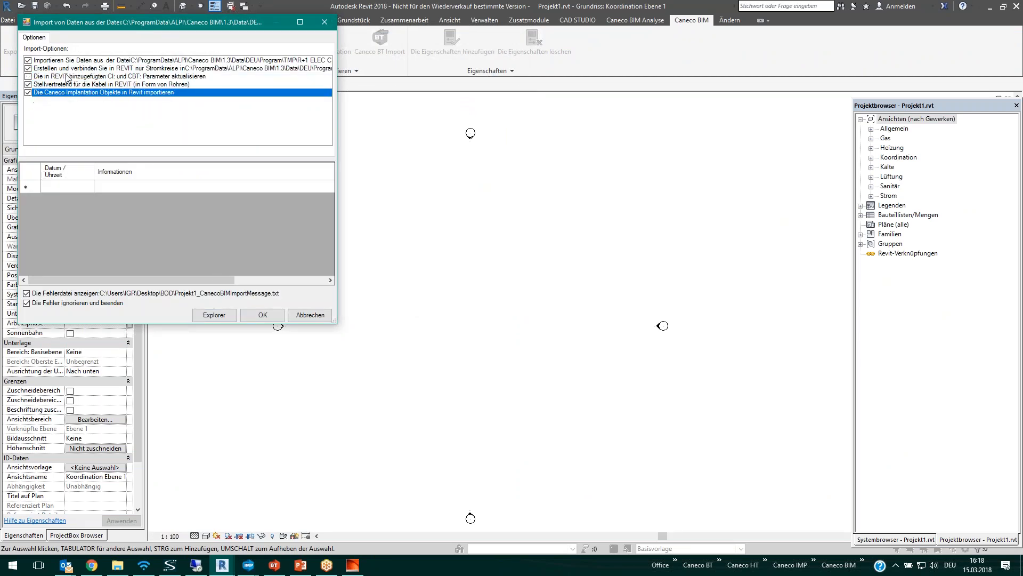
{"action": "left_click", "coordinate": [262, 315]}
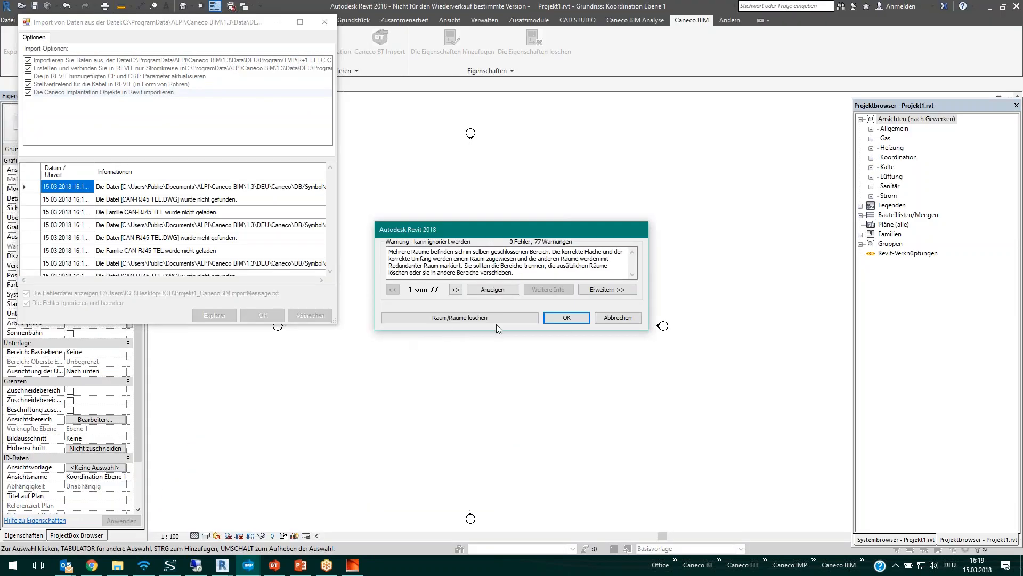
{"action": "left_click", "coordinate": [549, 320]}
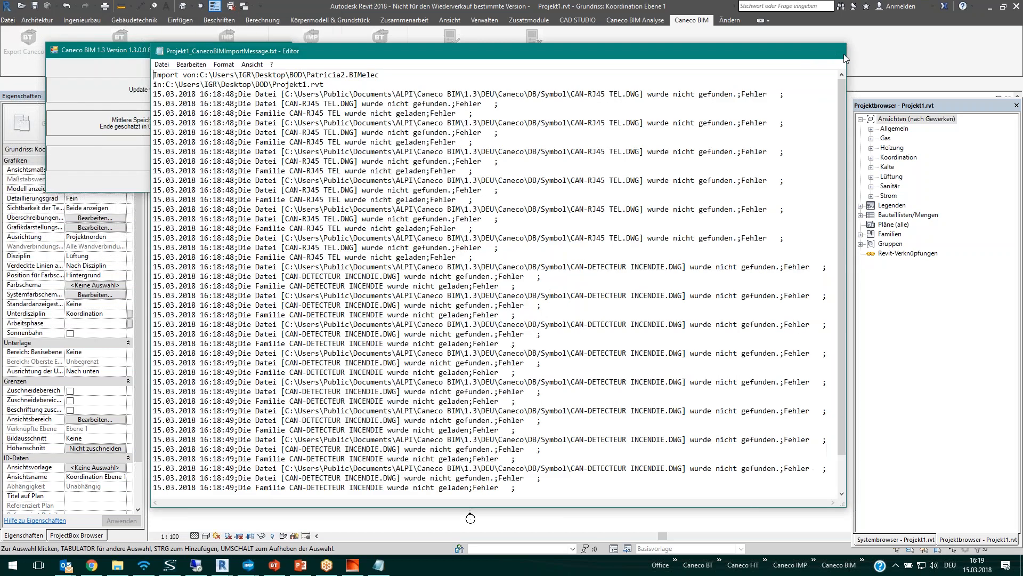
{"action": "left_click", "coordinate": [843, 53]}
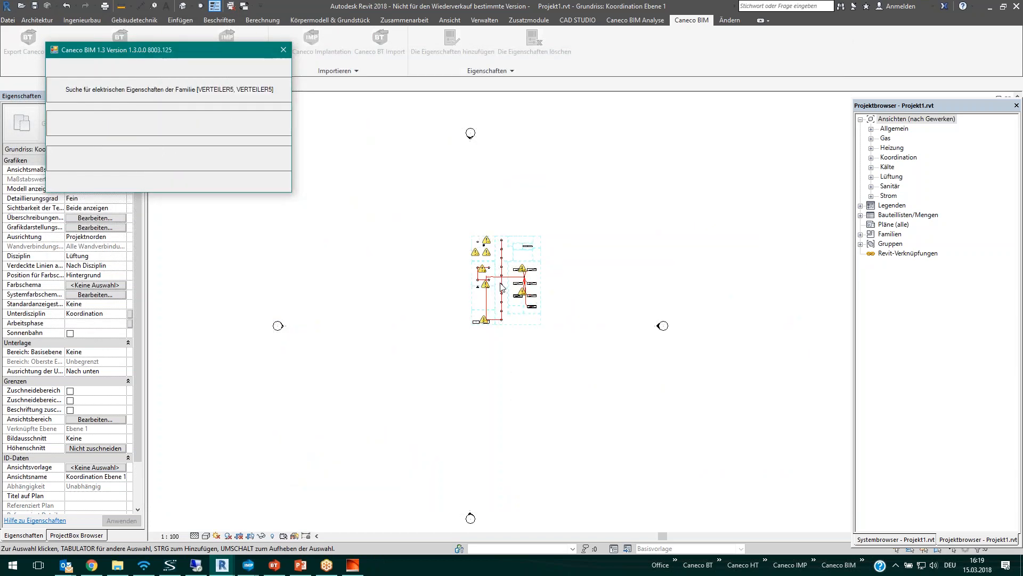
Step: Show the imported installation in the 3D view and inspect the properties of the downlight nearest the distributor
{"action": "scroll", "coordinate": [504, 283], "scroll_direction": "up", "scroll_amount": 1}
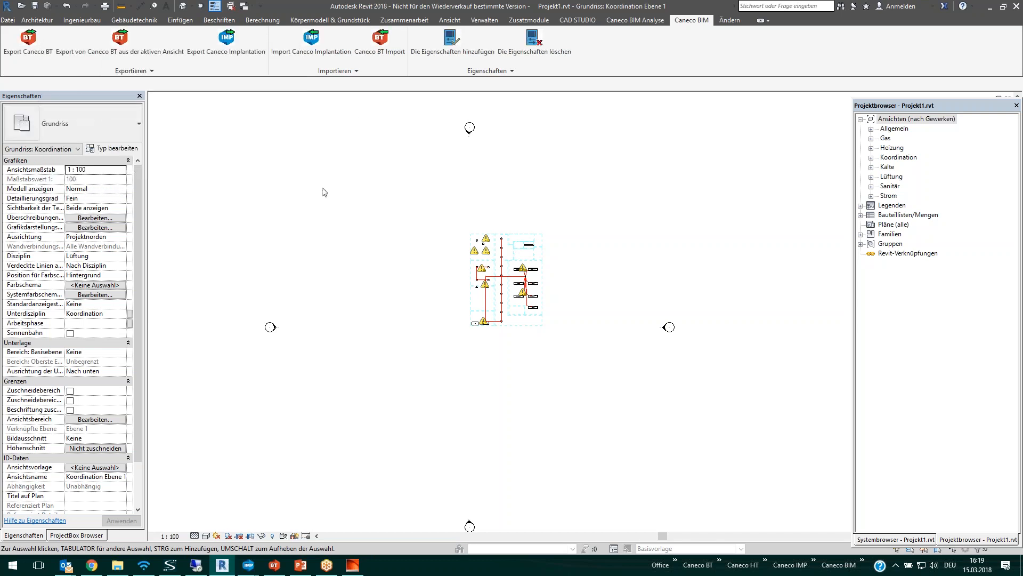
{"action": "left_click", "coordinate": [183, 6]}
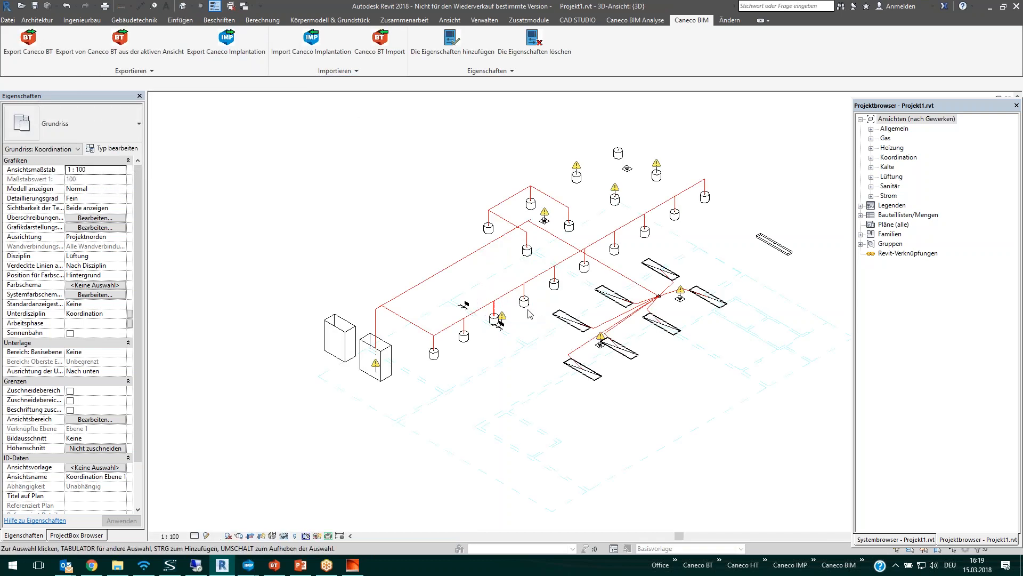
{"action": "left_click", "coordinate": [434, 363]}
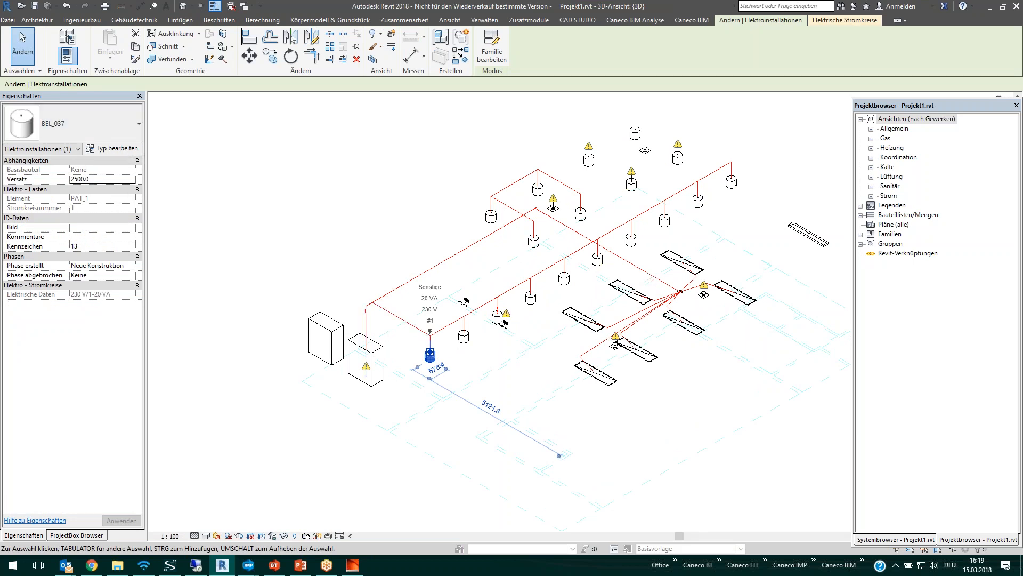
Step: Examine the devices assigned to circuits 1, 2 and 3 of distributor PAT_1 in the electrical system tree
{"action": "left_click", "coordinate": [895, 539]}
{"action": "left_click", "coordinate": [860, 176]}
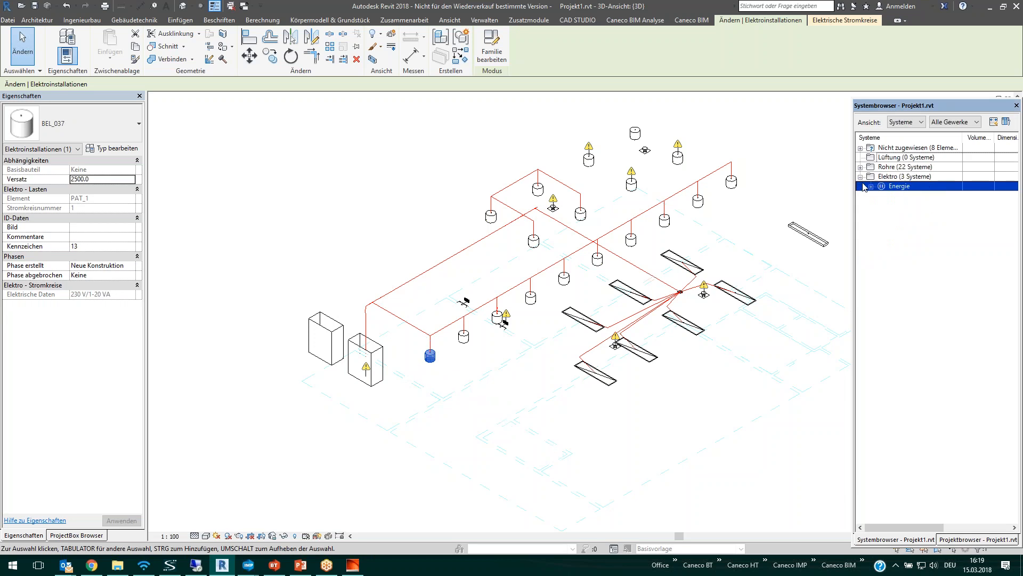
{"action": "left_click", "coordinate": [870, 186]}
{"action": "left_click", "coordinate": [882, 196]}
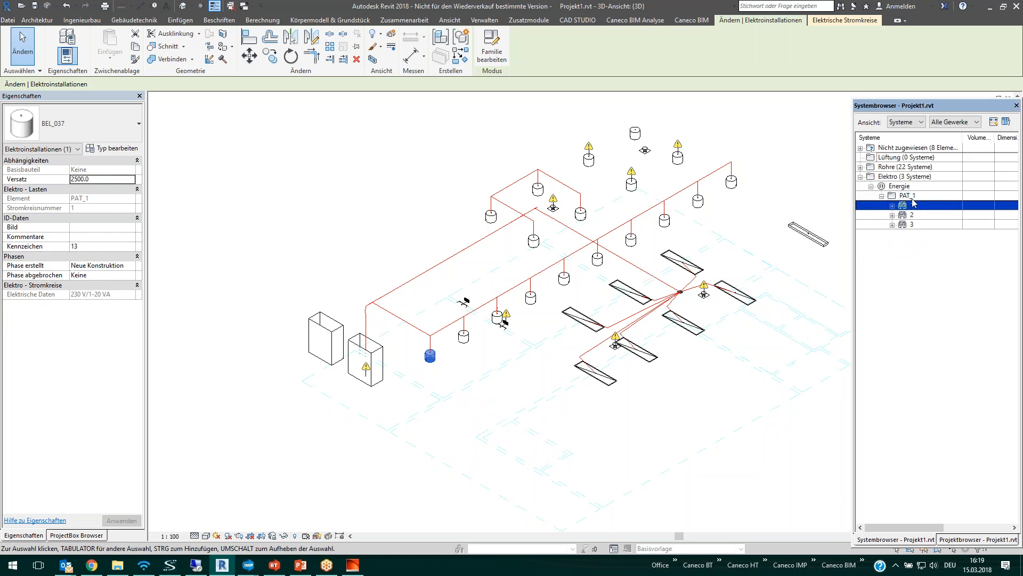
{"action": "left_click", "coordinate": [893, 206]}
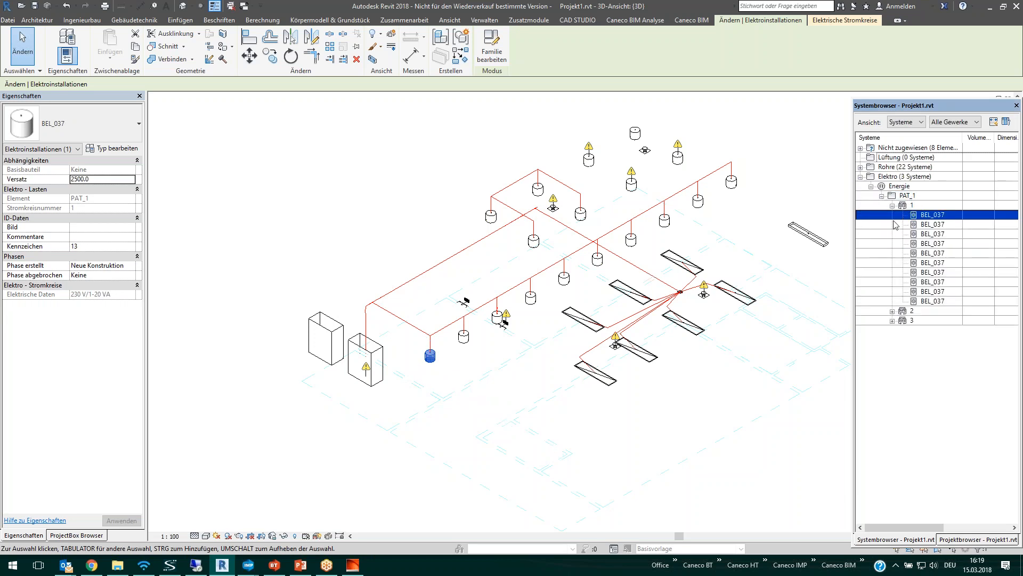
{"action": "left_click", "coordinate": [891, 311]}
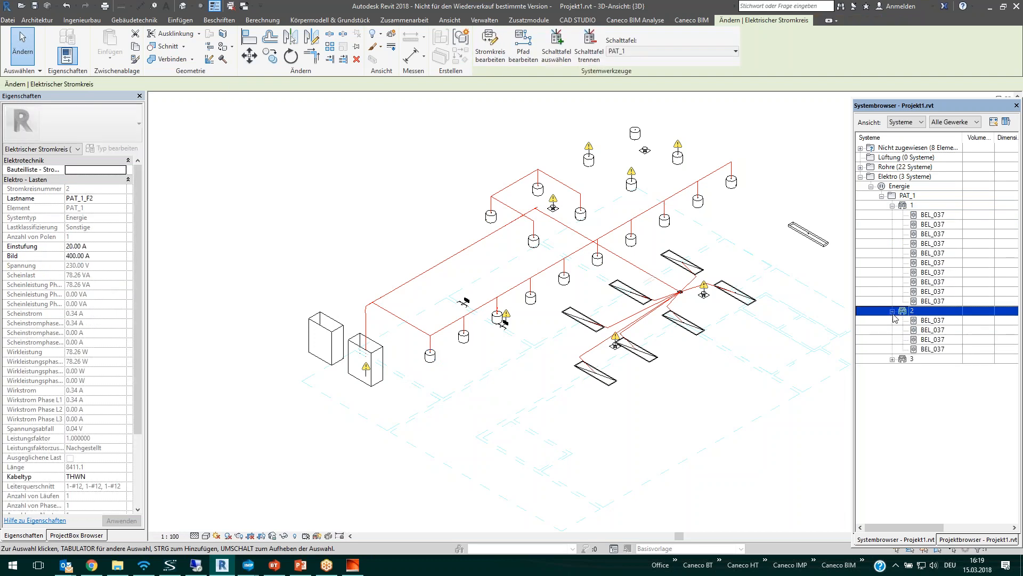
{"action": "left_click", "coordinate": [892, 358]}
{"action": "left_click", "coordinate": [876, 330]}
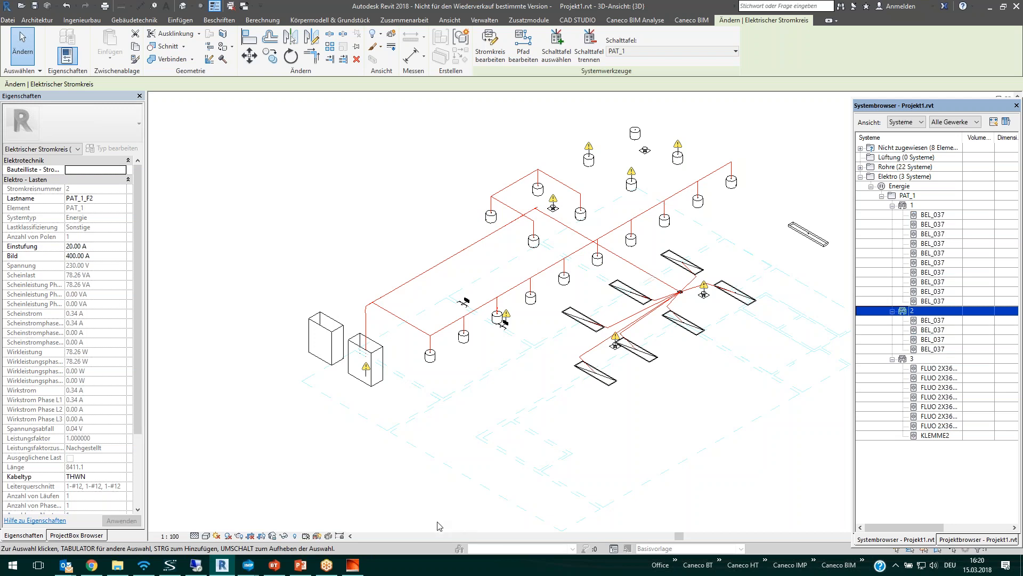
Step: Switch to R+1 ELEC CFO.dwg in AutoCAD MEP and draw a cable tray from distributor PAT_1 along the corridor, linking it to the distributor's origin
{"action": "mouse_move", "coordinate": [256, 568]}
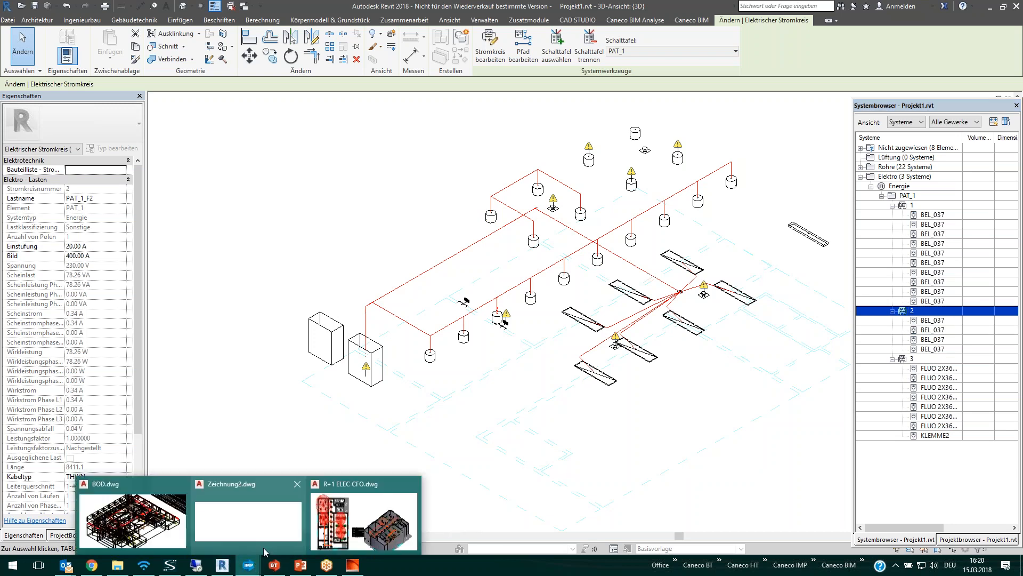
{"action": "left_click", "coordinate": [365, 515]}
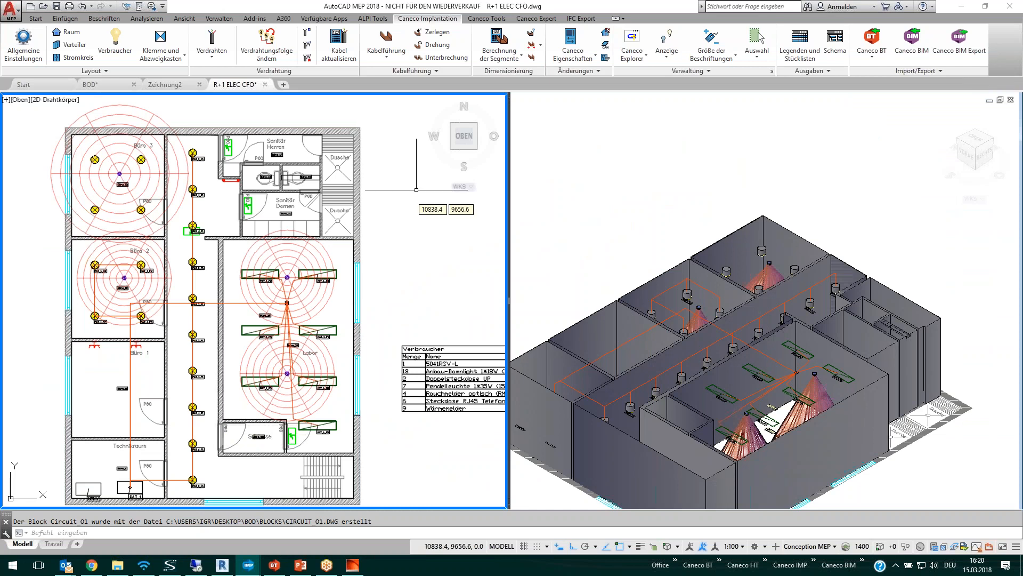
{"action": "left_click", "coordinate": [386, 40]}
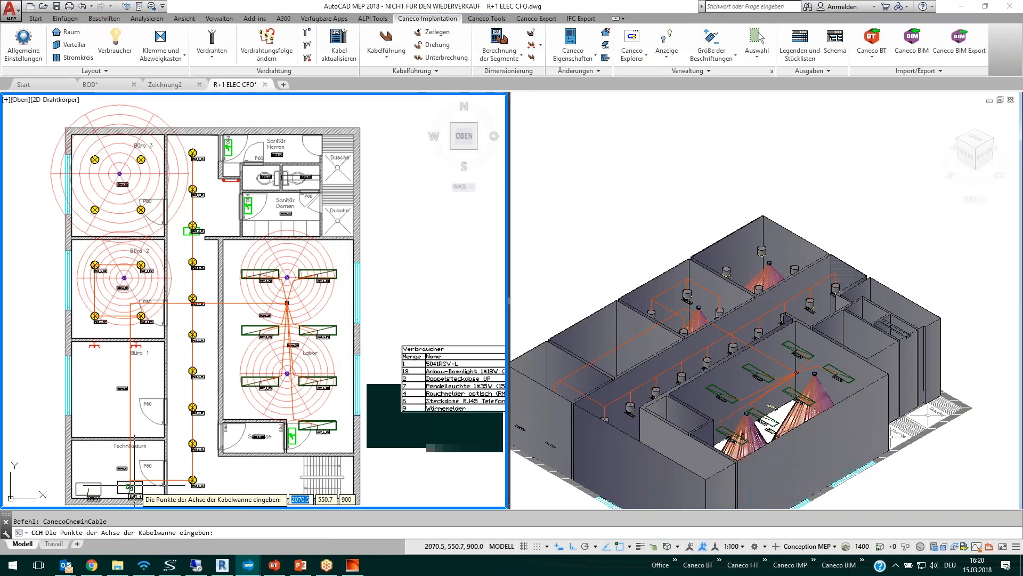
{"action": "left_click", "coordinate": [130, 486]}
{"action": "left_click", "coordinate": [181, 463]}
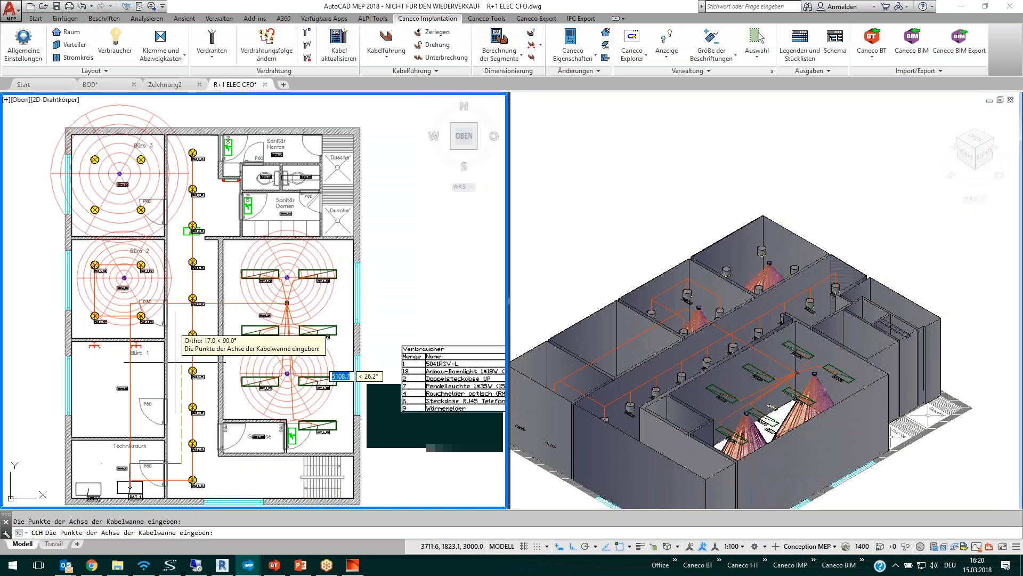
{"action": "left_click", "coordinate": [166, 235]}
{"action": "key", "text": "Return"}
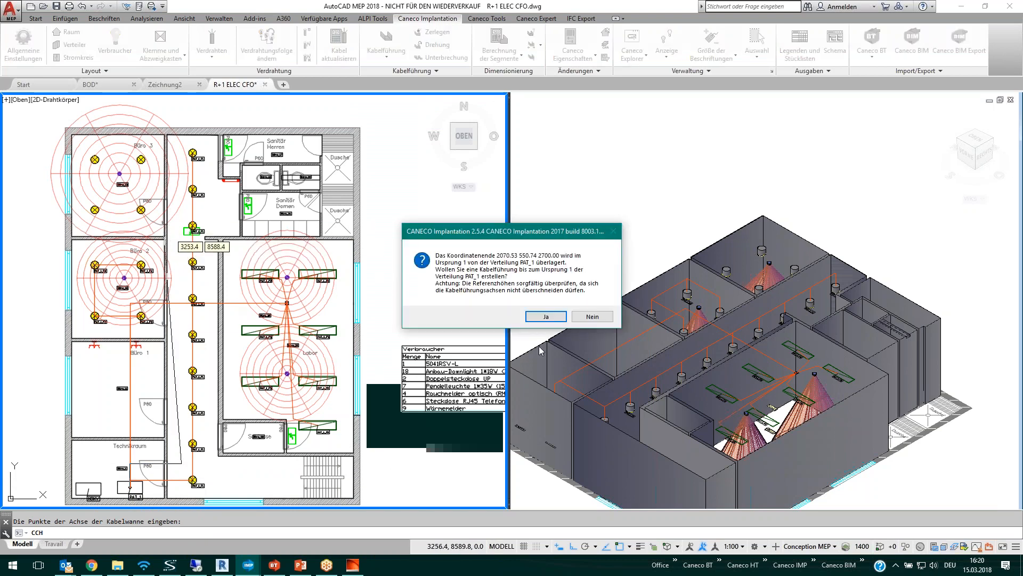
{"action": "left_click", "coordinate": [545, 316]}
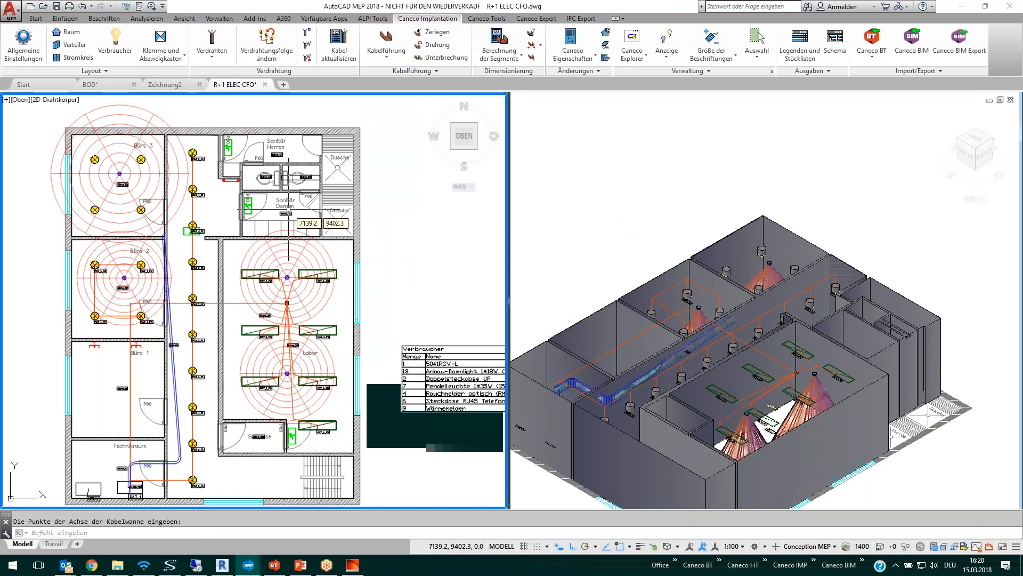
Step: Run the cable update for the drawing with the new tray and switch back to Revit
{"action": "left_click", "coordinate": [339, 43]}
{"action": "left_click", "coordinate": [373, 128]}
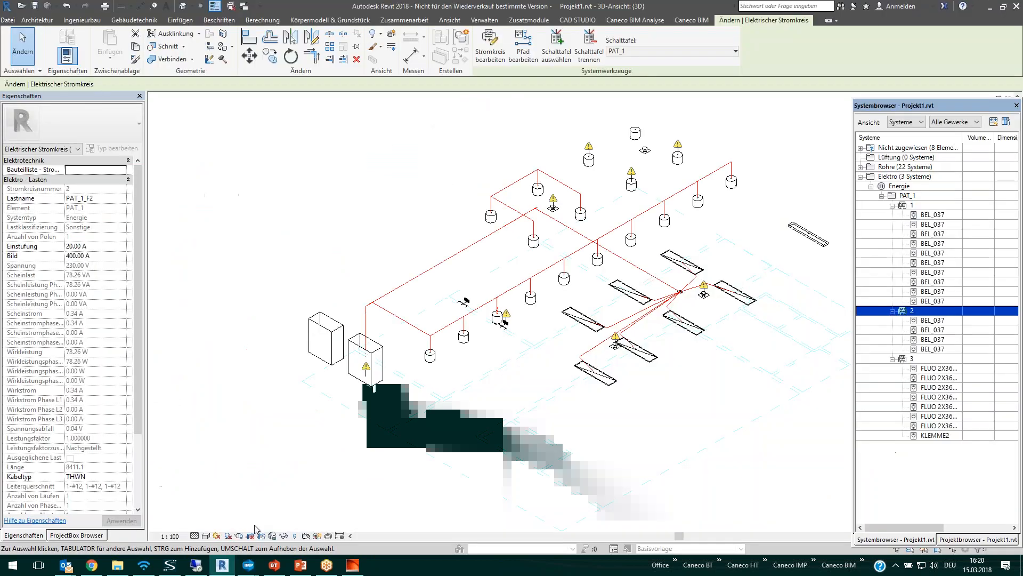
{"action": "left_click", "coordinate": [221, 564]}
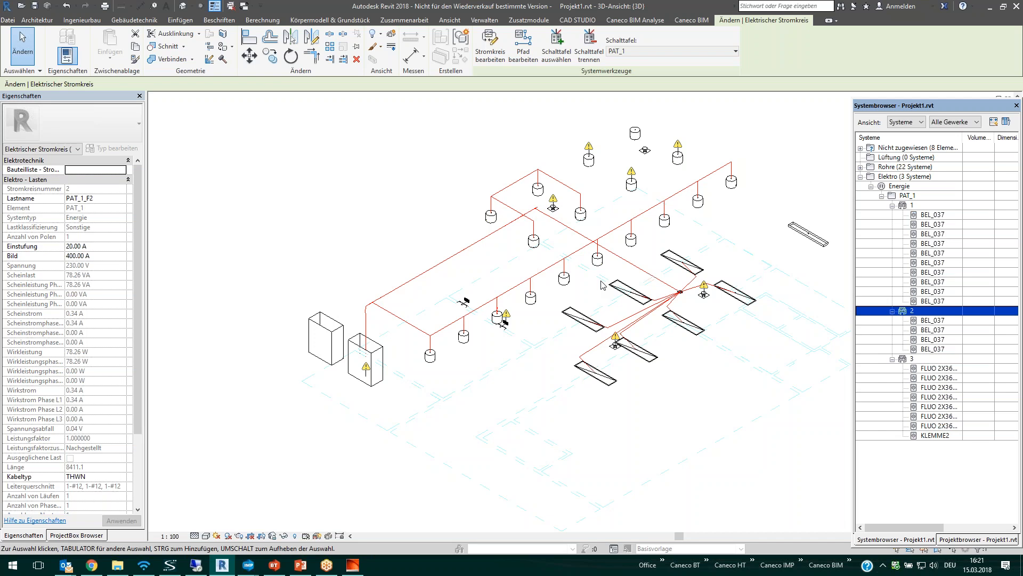
{"action": "mouse_move", "coordinate": [327, 570]}
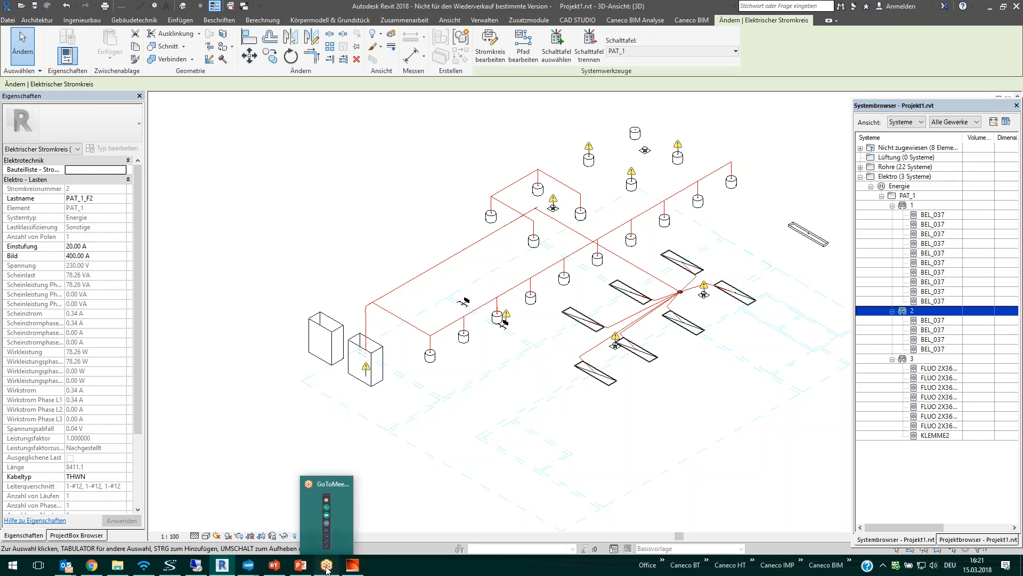
{"action": "right_click", "coordinate": [328, 569]}
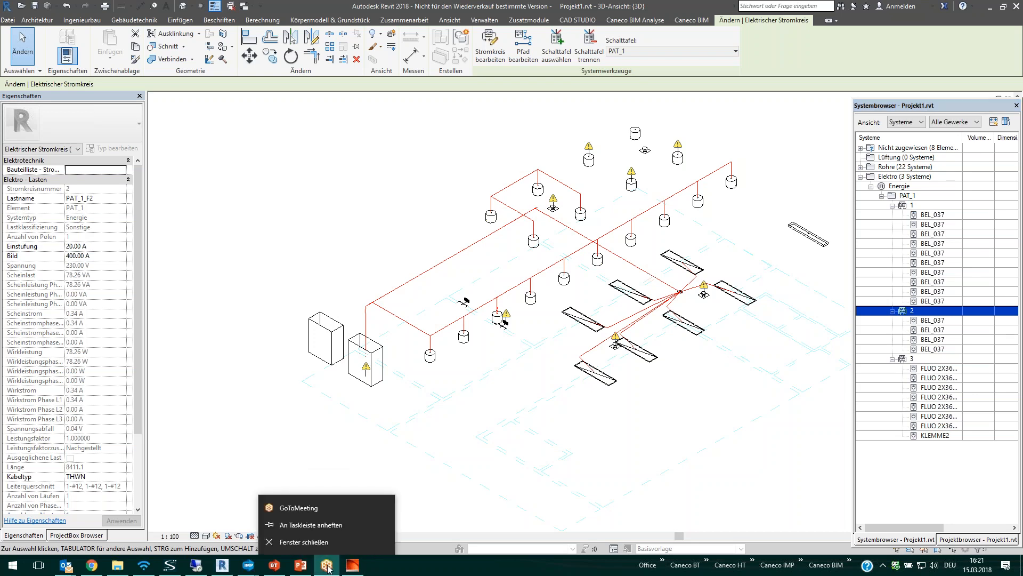
{"action": "left_click", "coordinate": [314, 542]}
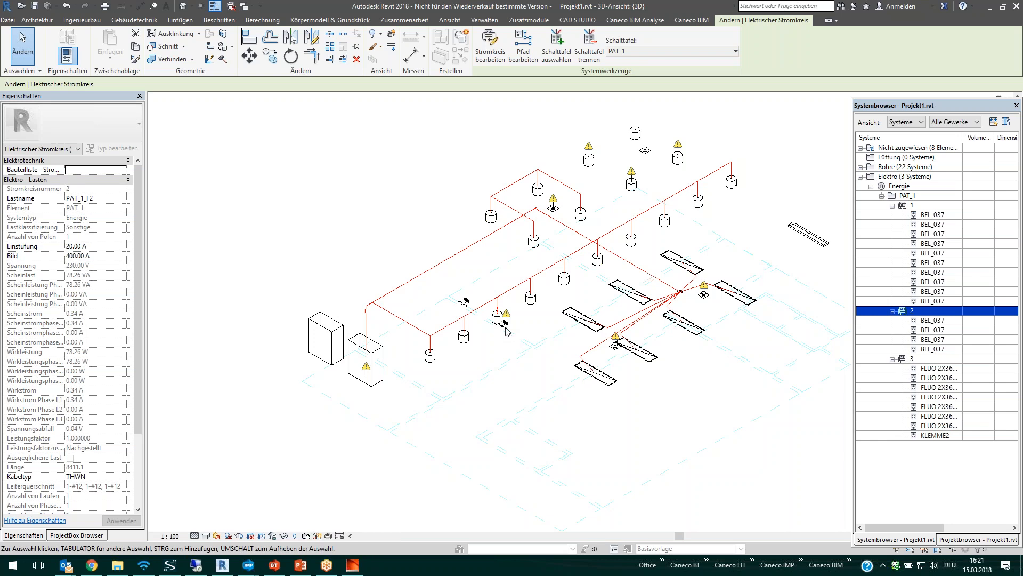